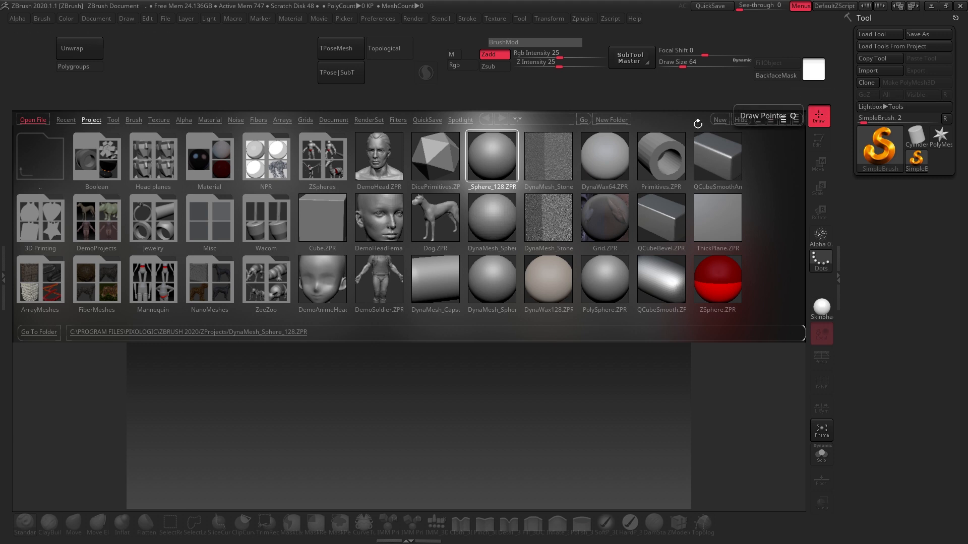
Load the DynaMesh_Sphere_128.ZPR project from the Lightbox project library
{"action": "left_click", "coordinate": [742, 121]}
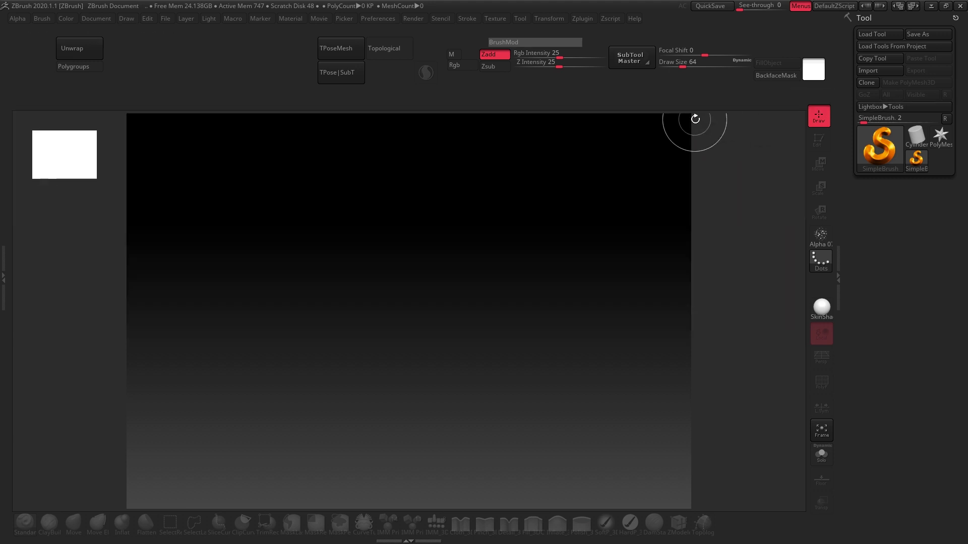
{"action": "left_click", "coordinate": [885, 107]}
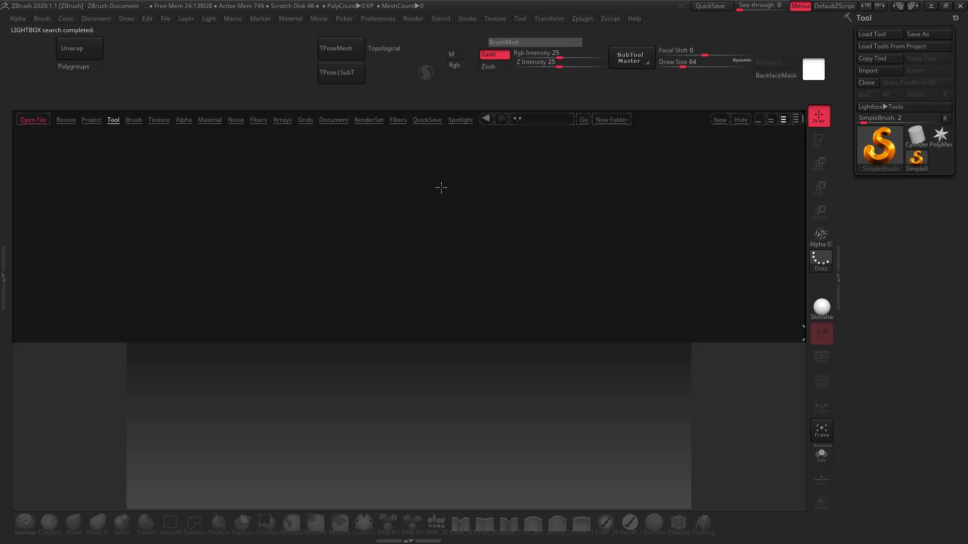
{"action": "left_click", "coordinate": [91, 120]}
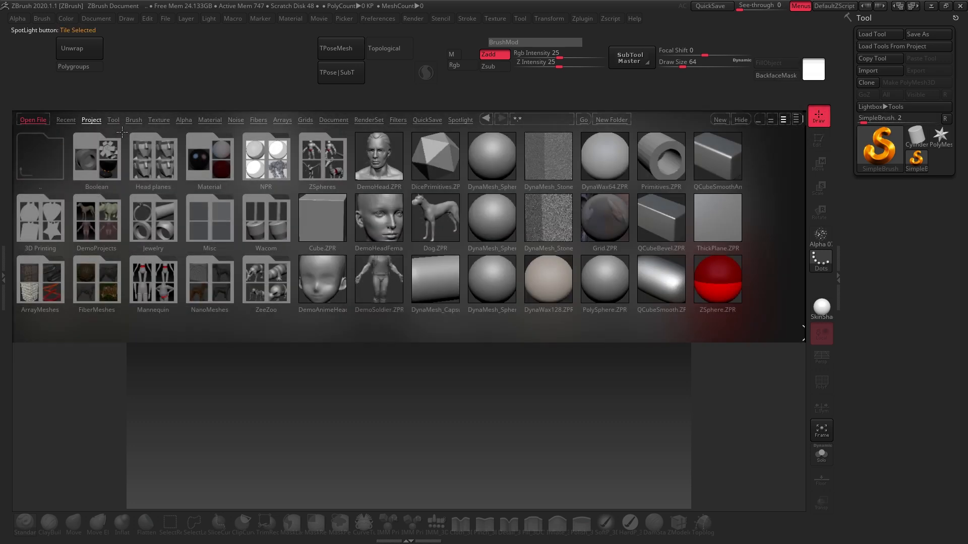
{"action": "left_click", "coordinate": [492, 158]}
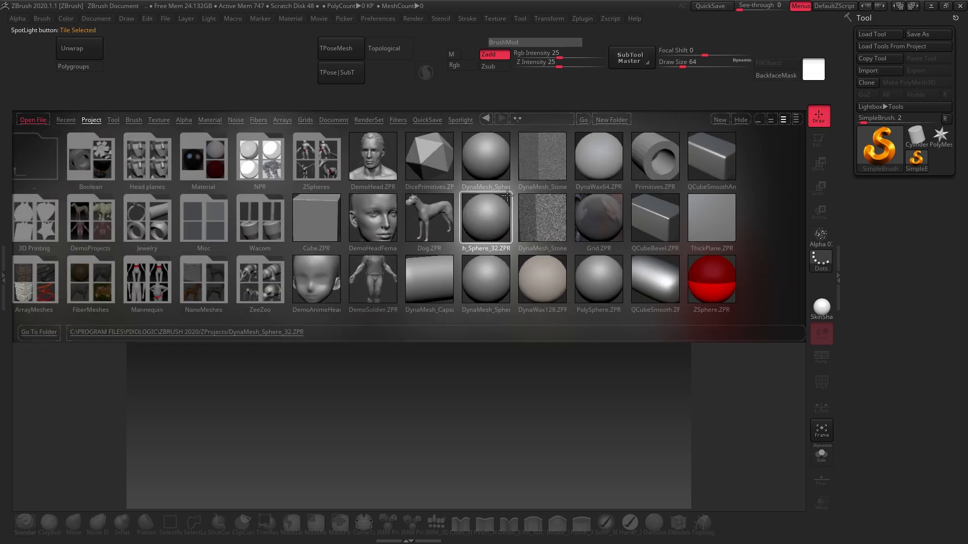
{"action": "double_click", "coordinate": [490, 156]}
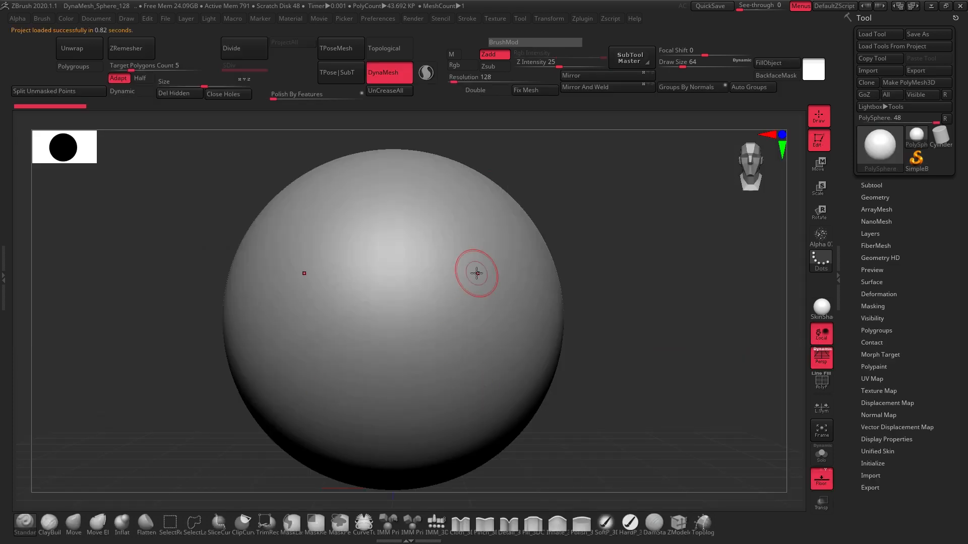
Set the draw size to 25 and add a single small ClayBuildup dab at the centre of the sphere's front
{"action": "right_click_drag", "start_coordinate": [643, 253], "coordinate": [537, 268], "text": "ctrl"}
{"action": "right_click_drag", "start_coordinate": [531, 308], "coordinate": [642, 266], "text": "alt"}
{"action": "left_click", "coordinate": [673, 66]}
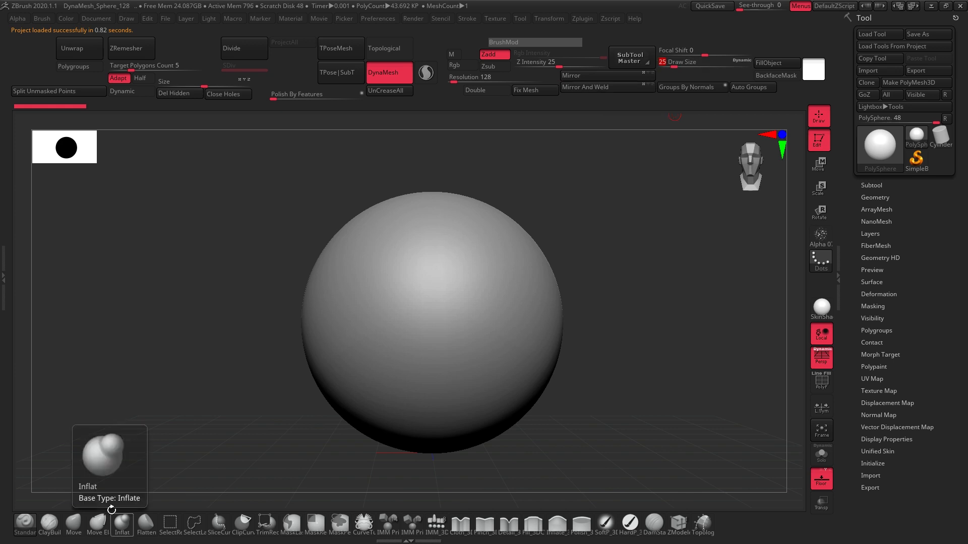
{"action": "left_click", "coordinate": [49, 524]}
{"action": "left_click", "coordinate": [427, 310]}
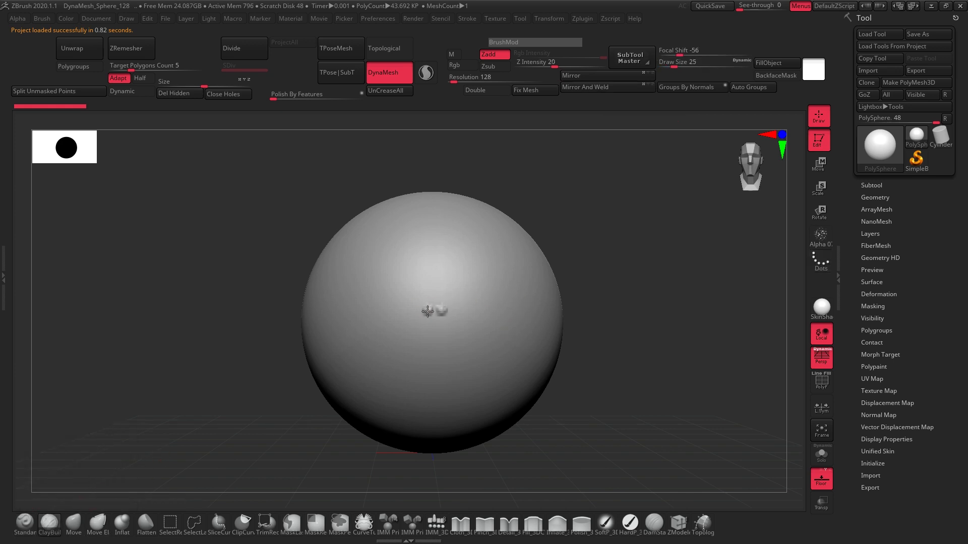
{"action": "key", "text": "ctrl+z"}
{"action": "left_click", "coordinate": [435, 311]}
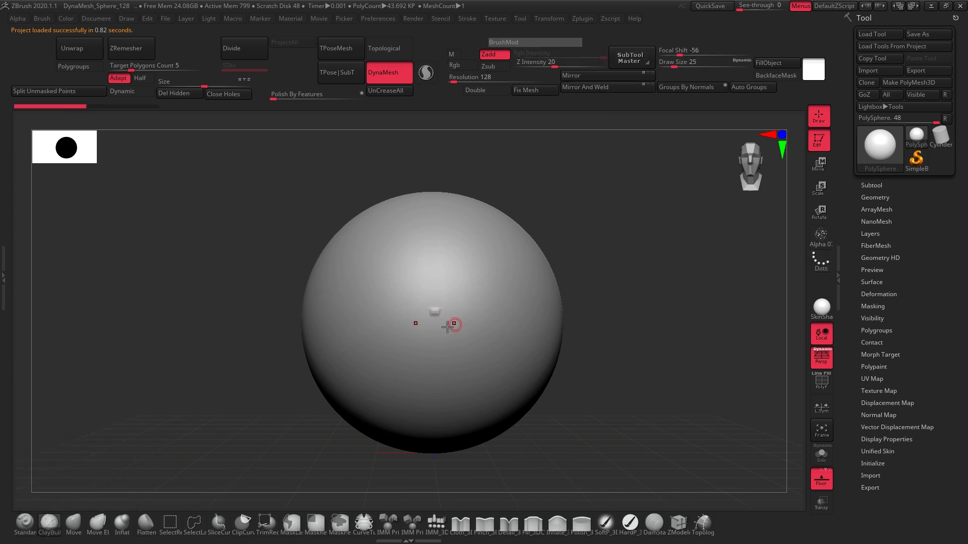
Try a small circular ClayBuildup stroke to the right of the dab on the sphere, and undo it
{"action": "mouse_move", "coordinate": [651, 337]}
{"action": "left_mouse_down"}
{"action": "mouse_move", "coordinate": [650, 315]}
{"action": "mouse_move", "coordinate": [636, 301]}
{"action": "mouse_move", "coordinate": [644, 292]}
{"action": "left_mouse_up"}
{"action": "left_click_drag", "start_coordinate": [751, 167], "coordinate": [743, 169]}
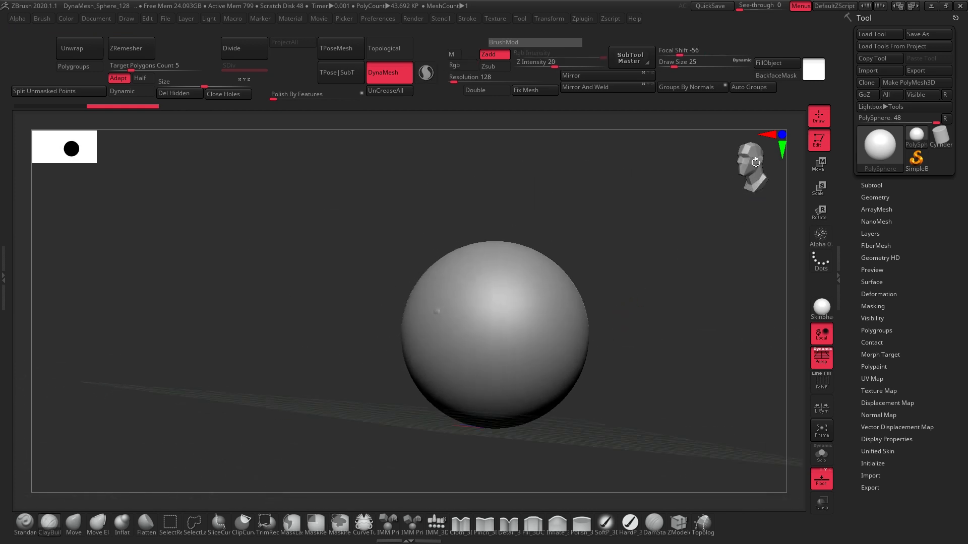
{"action": "left_click", "coordinate": [748, 169]}
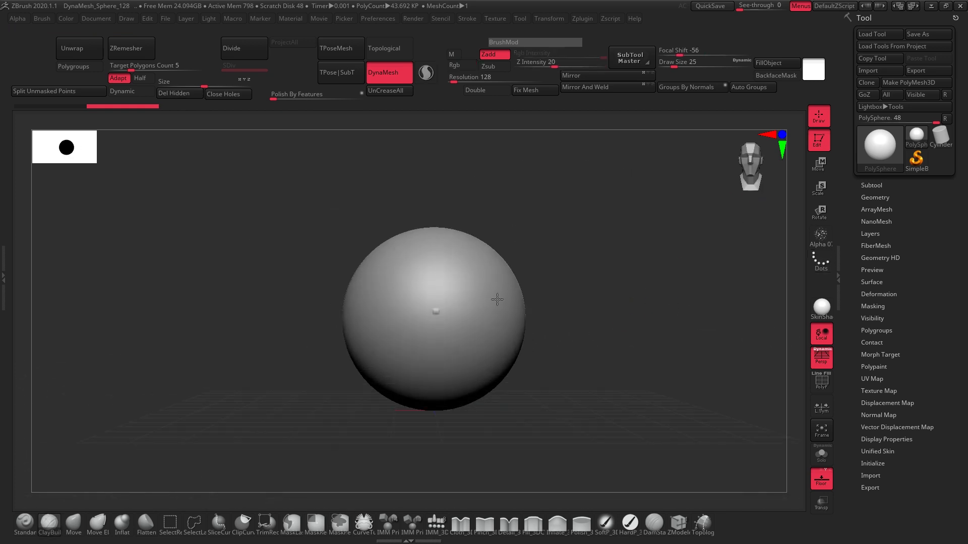
{"action": "key", "text": "f"}
{"action": "left_click_drag", "start_coordinate": [601, 328], "coordinate": [624, 302], "text": "alt"}
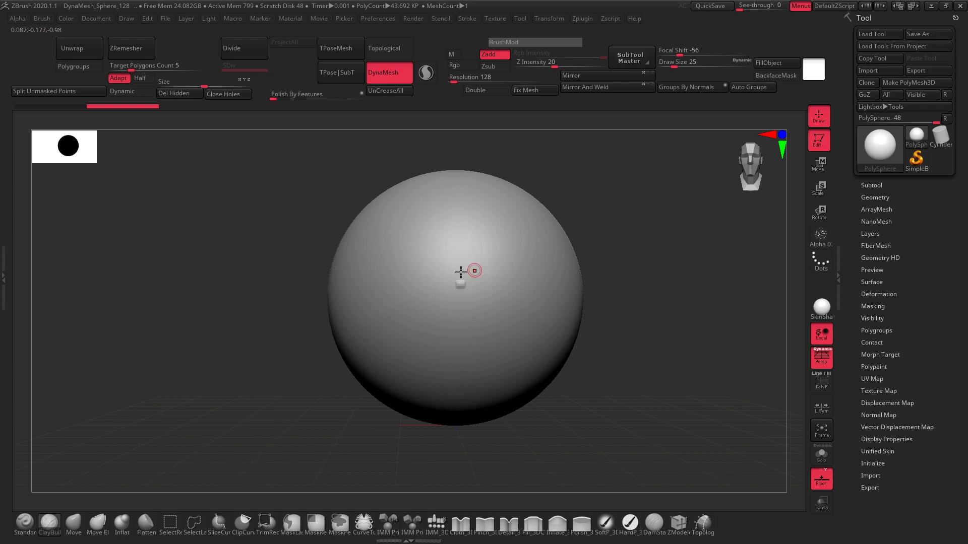
{"action": "mouse_move", "coordinate": [510, 289]}
{"action": "left_mouse_down"}
{"action": "mouse_move", "coordinate": [527, 274]}
{"action": "mouse_move", "coordinate": [536, 281]}
{"action": "left_mouse_up"}
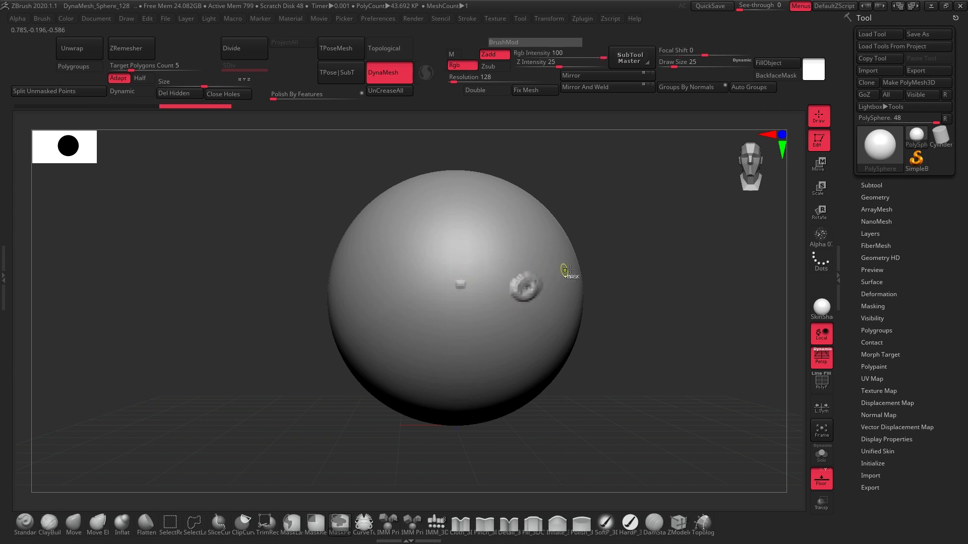
{"action": "key", "text": "ctrl+z"}
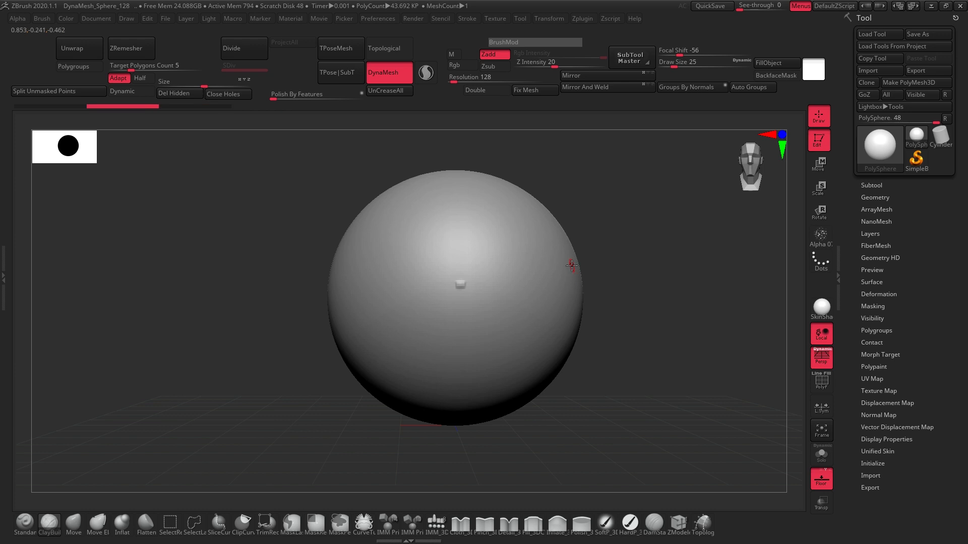
Look through the Subtool, Geometry and Deformation settings of the sphere tool
{"action": "left_click", "coordinate": [391, 20]}
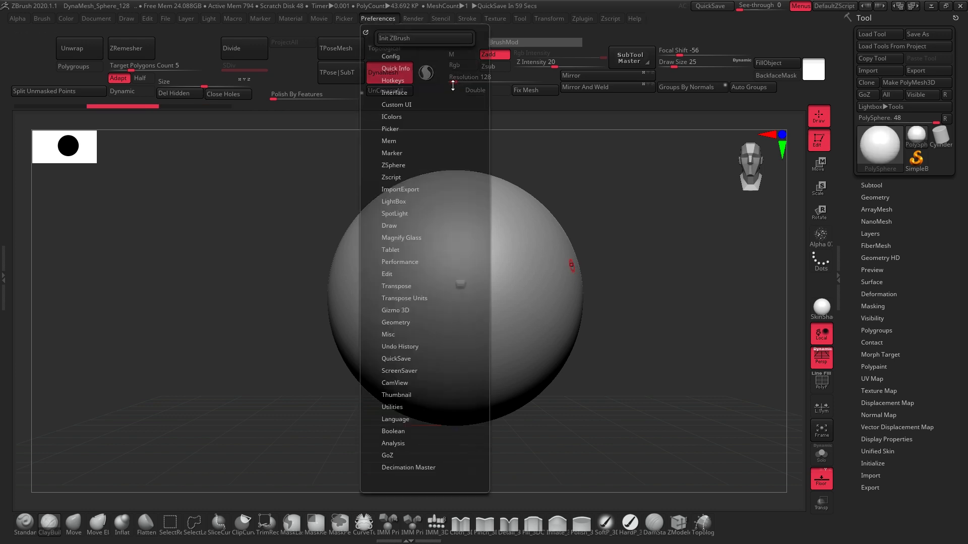
{"action": "left_click_drag", "start_coordinate": [609, 201], "coordinate": [624, 168]}
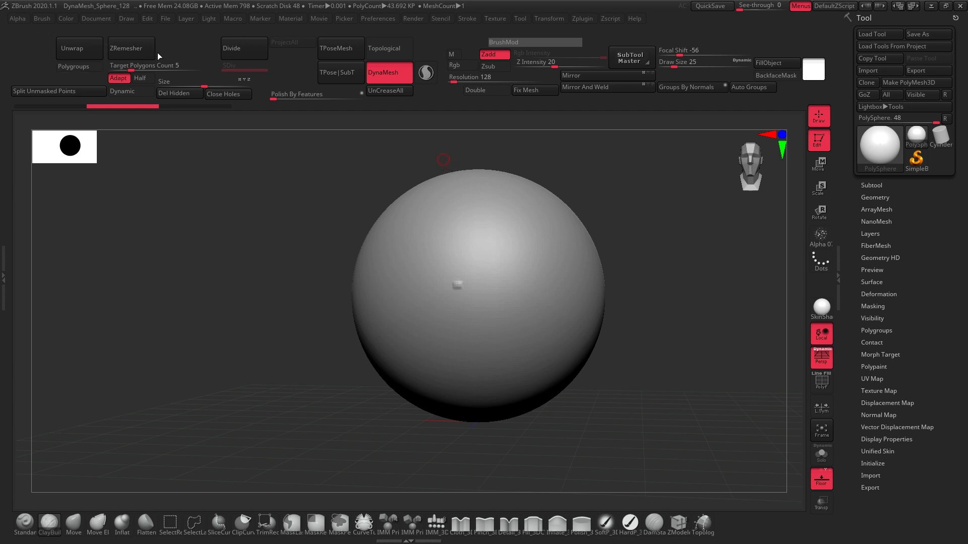
{"action": "left_click", "coordinate": [879, 185]}
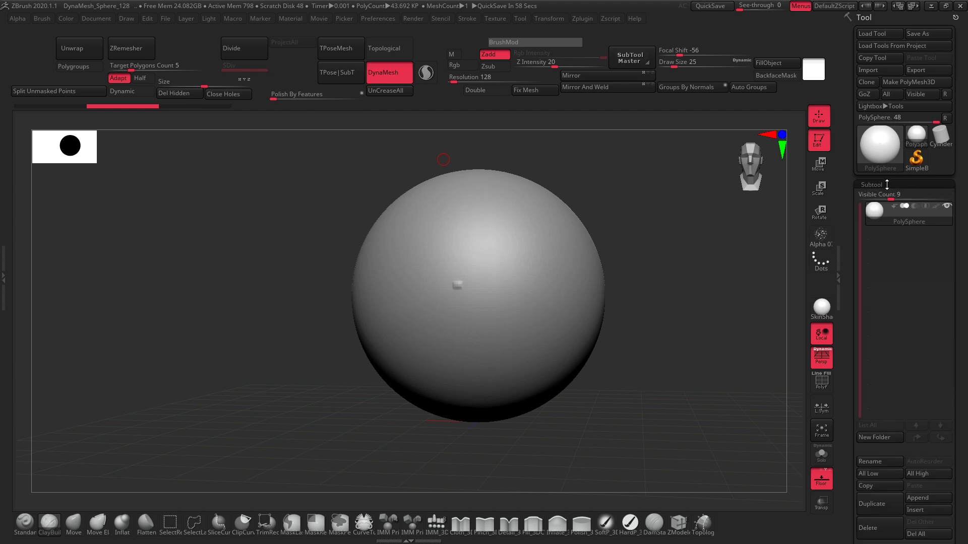
{"action": "left_click", "coordinate": [891, 185]}
{"action": "left_click", "coordinate": [889, 196]}
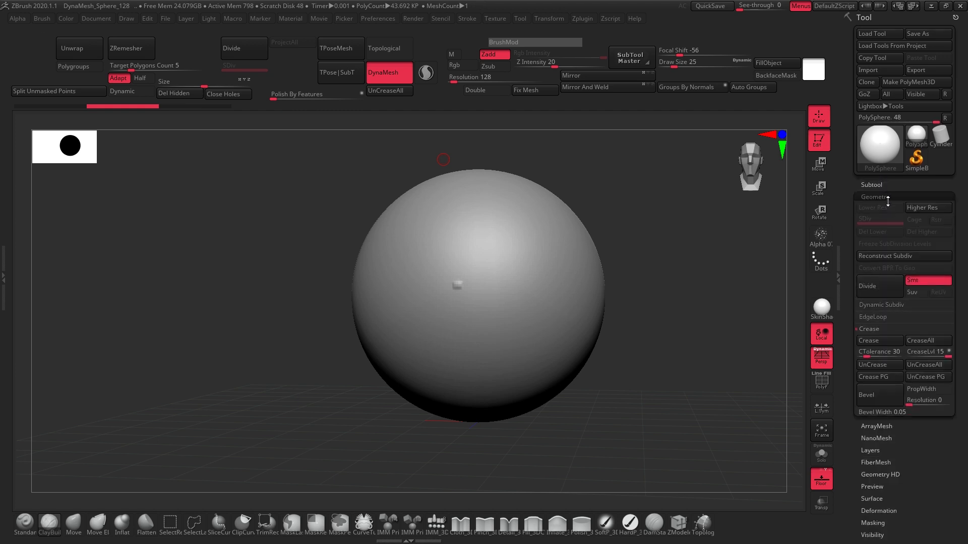
{"action": "left_click", "coordinate": [890, 196]}
{"action": "left_click", "coordinate": [892, 293]}
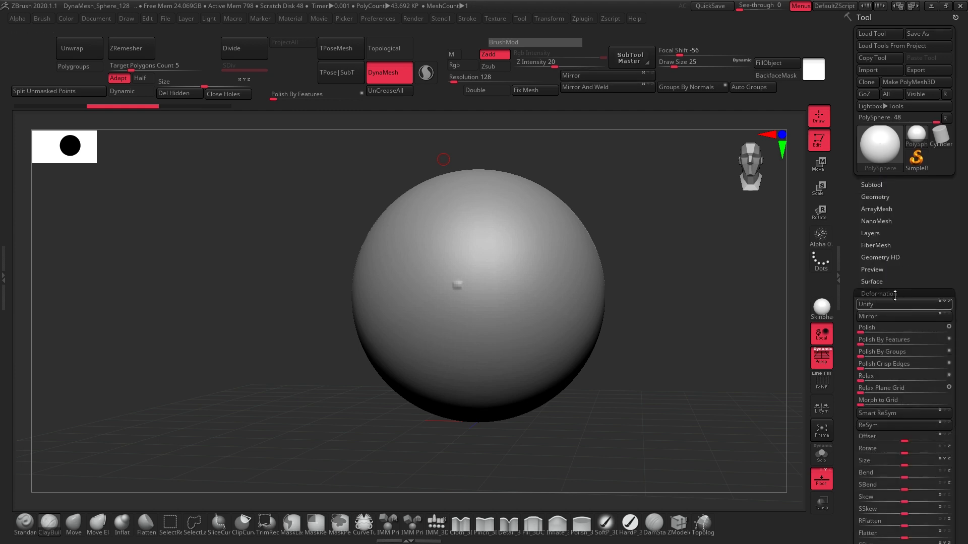
{"action": "left_click", "coordinate": [902, 293]}
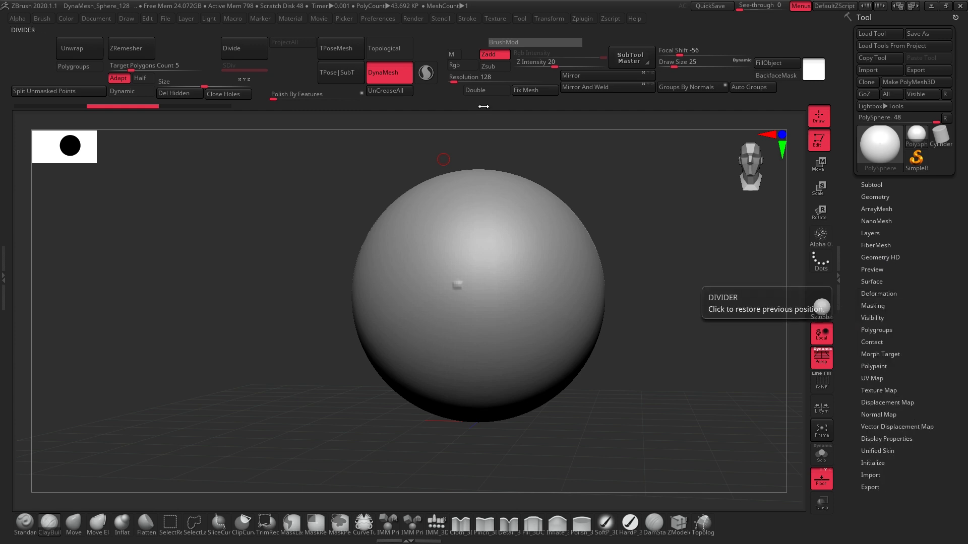
Open the file browser for loading a user interface configuration and dismiss it without picking a file
{"action": "left_click", "coordinate": [387, 18]}
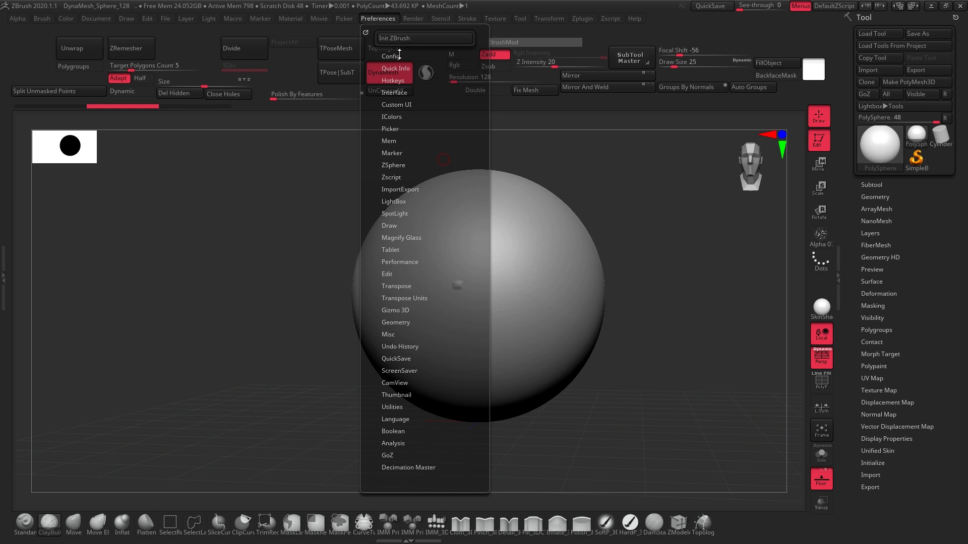
{"action": "left_click", "coordinate": [399, 54]}
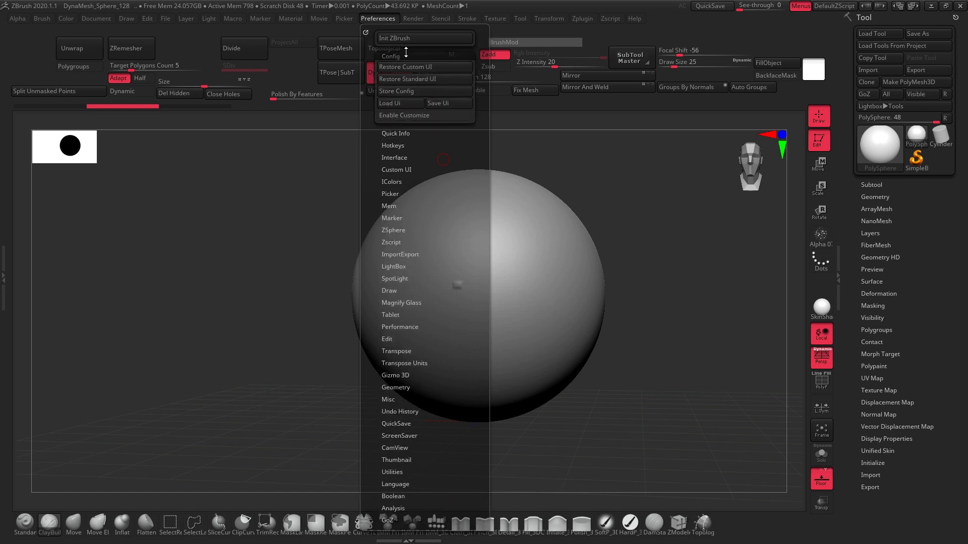
{"action": "left_click", "coordinate": [408, 102]}
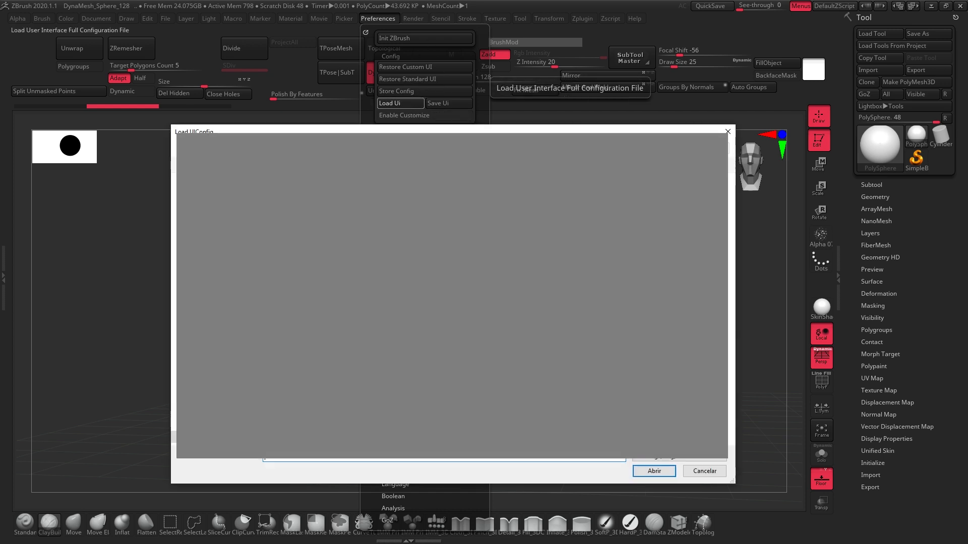
{"action": "key", "text": "Escape"}
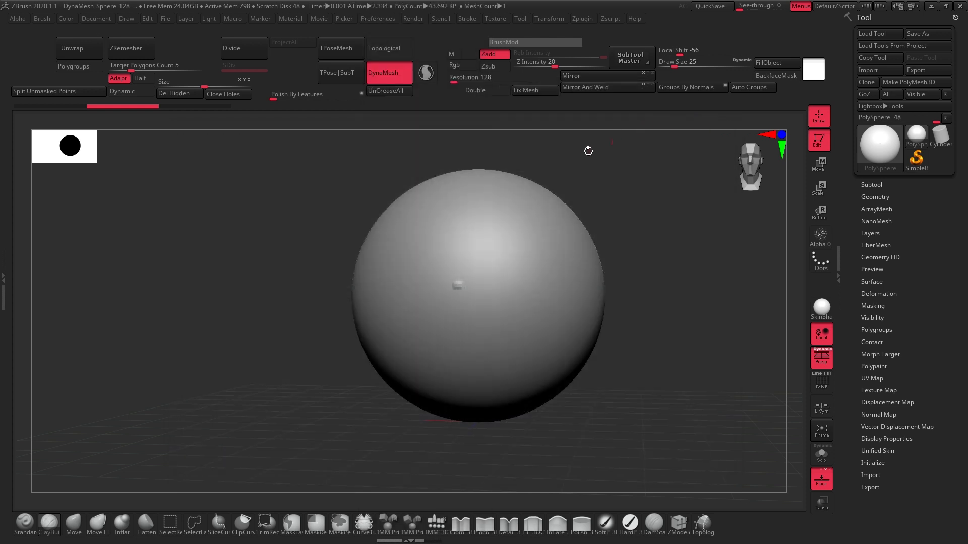
Enable interface customization in the Config preferences
{"action": "left_click", "coordinate": [389, 18]}
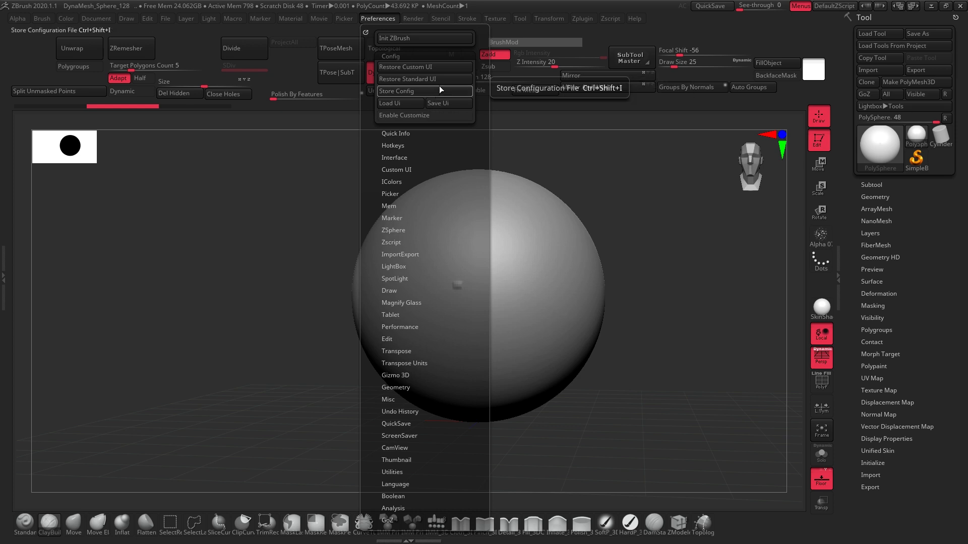
{"action": "left_click", "coordinate": [383, 20]}
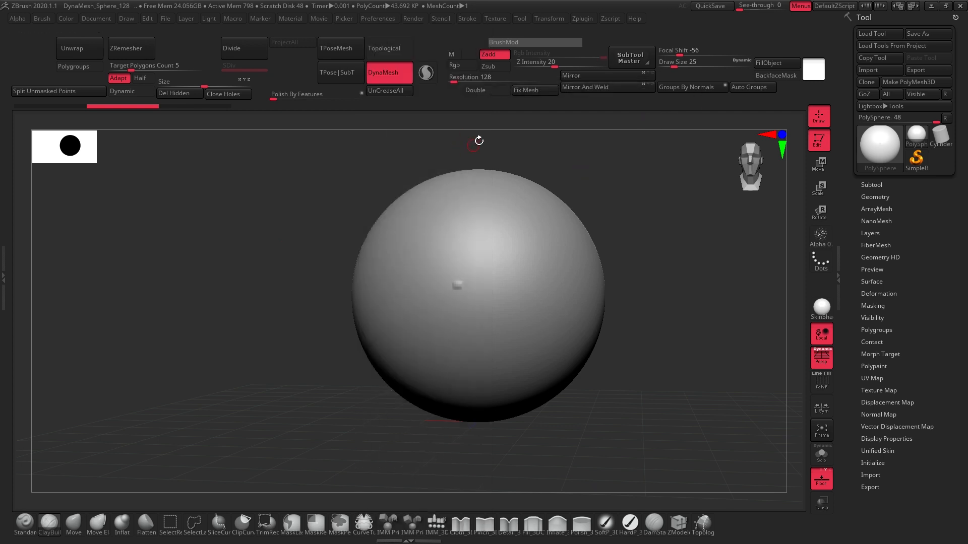
{"action": "left_click_drag", "start_coordinate": [650, 184], "coordinate": [668, 185]}
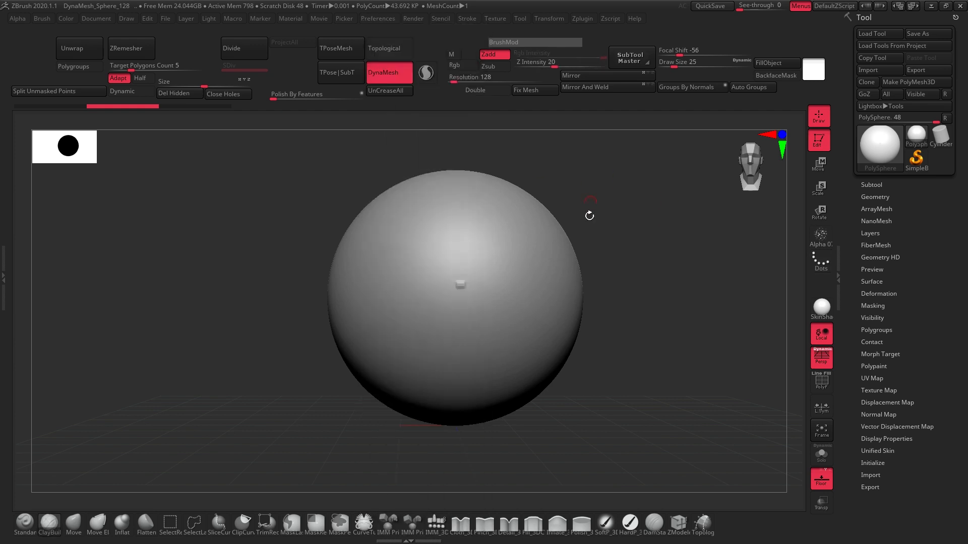
{"action": "left_click", "coordinate": [380, 19]}
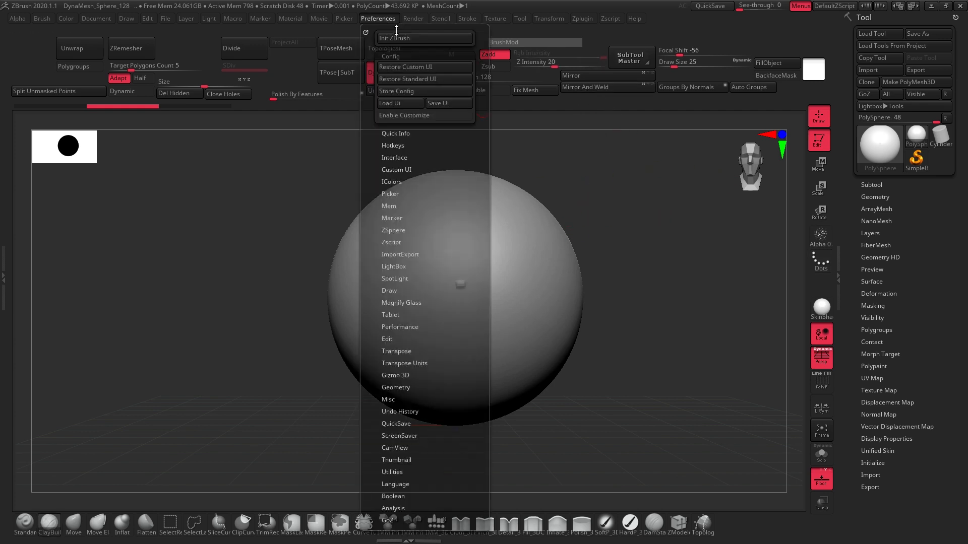
{"action": "left_click", "coordinate": [426, 116]}
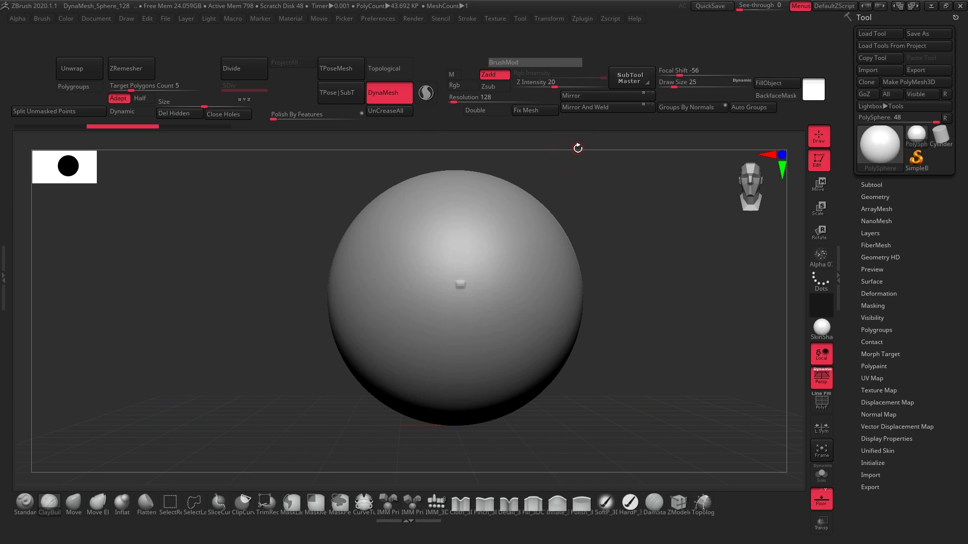
Remove the Fix Mesh and Mirror And Weld buttons from the custom shelf
{"action": "key", "text": "ctrl"}
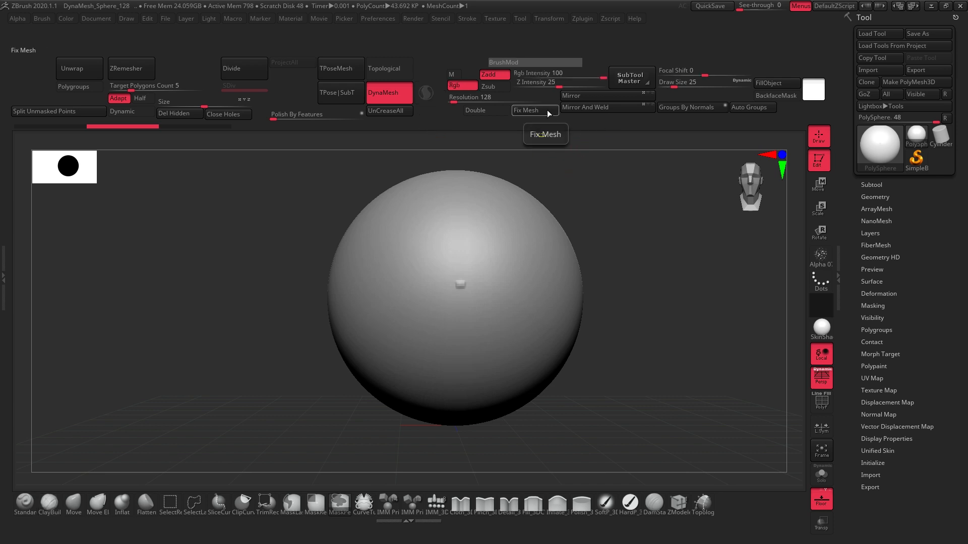
{"action": "left_click_drag", "start_coordinate": [547, 111], "coordinate": [590, 184], "text": "ctrl+alt"}
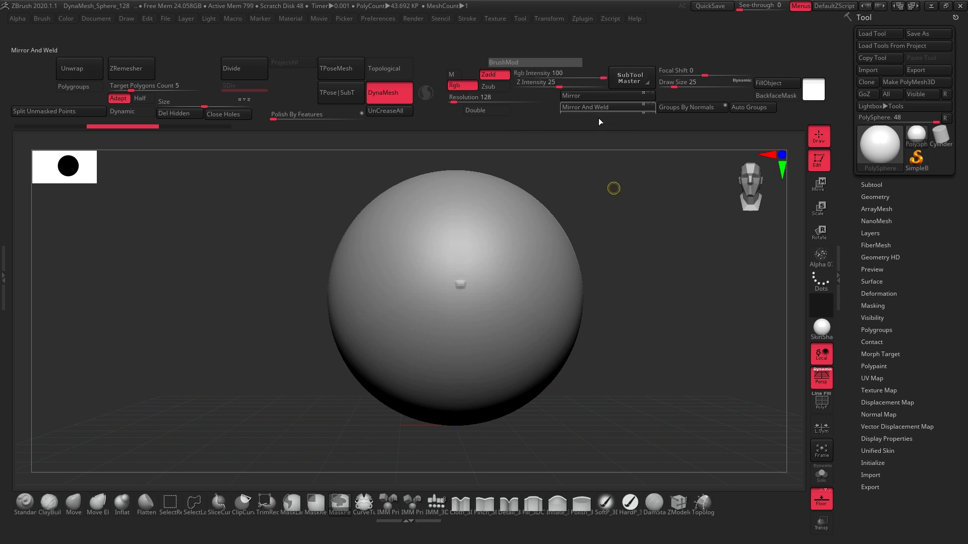
{"action": "left_click_drag", "start_coordinate": [600, 111], "coordinate": [600, 188], "text": "ctrl+alt"}
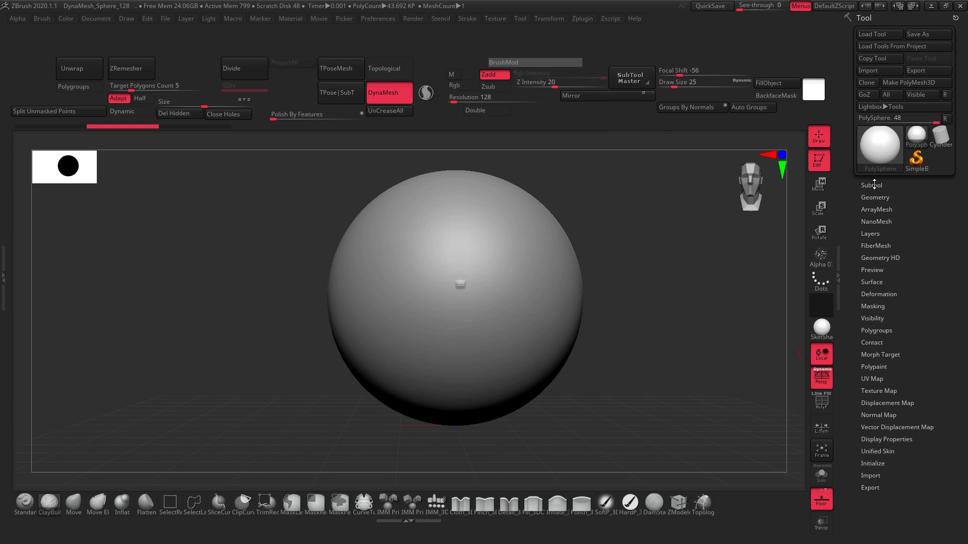
Place a copy of the Geometry palette's Divide button on the custom shelf below Mirror
{"action": "left_click", "coordinate": [875, 197]}
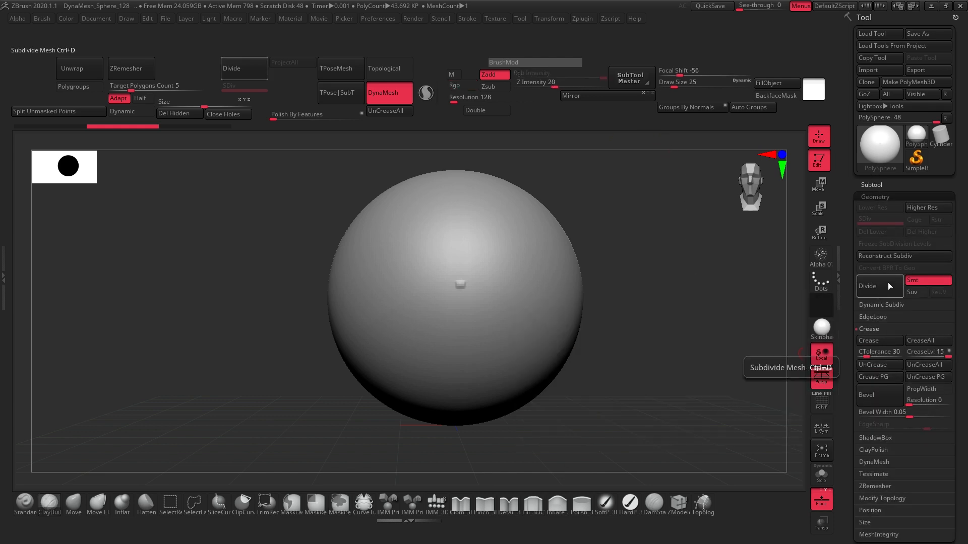
{"action": "mouse_move", "coordinate": [881, 294]}
{"action": "left_mouse_down", "text": "ctrl+alt"}
{"action": "mouse_move", "coordinate": [579, 120]}
{"action": "mouse_move", "coordinate": [616, 117]}
{"action": "left_mouse_up", "text": "ctrl+alt"}
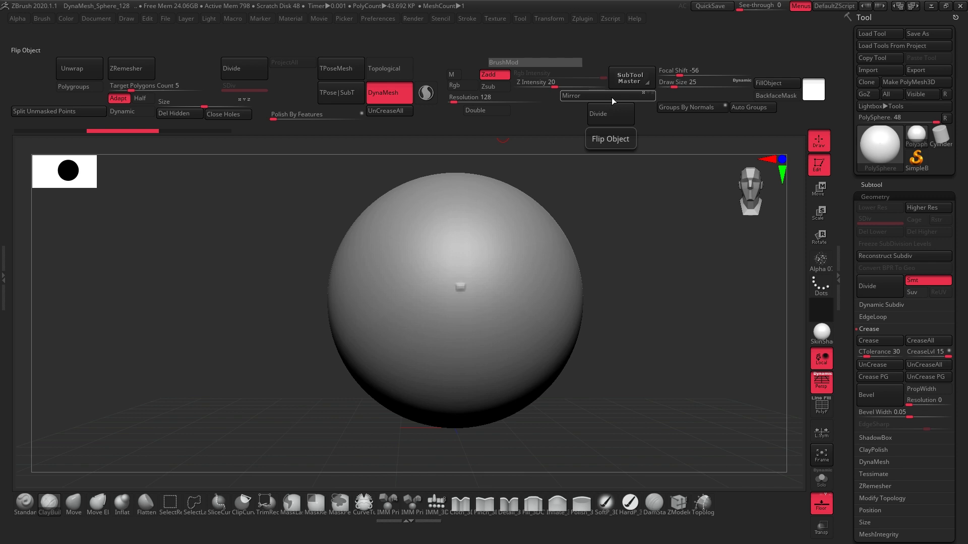
Restore the stored custom UI layout to discard the shelf changes
{"action": "left_click", "coordinate": [378, 18]}
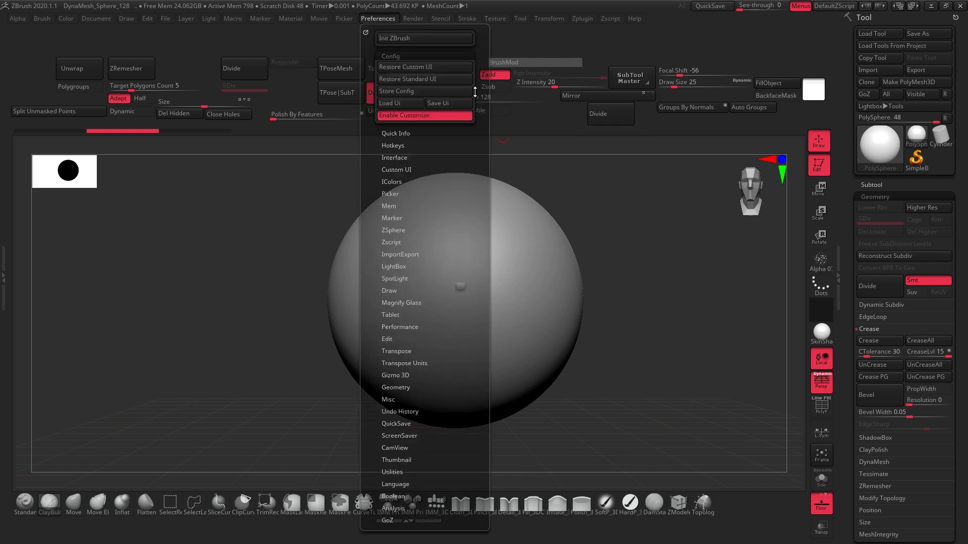
{"action": "left_click", "coordinate": [427, 67]}
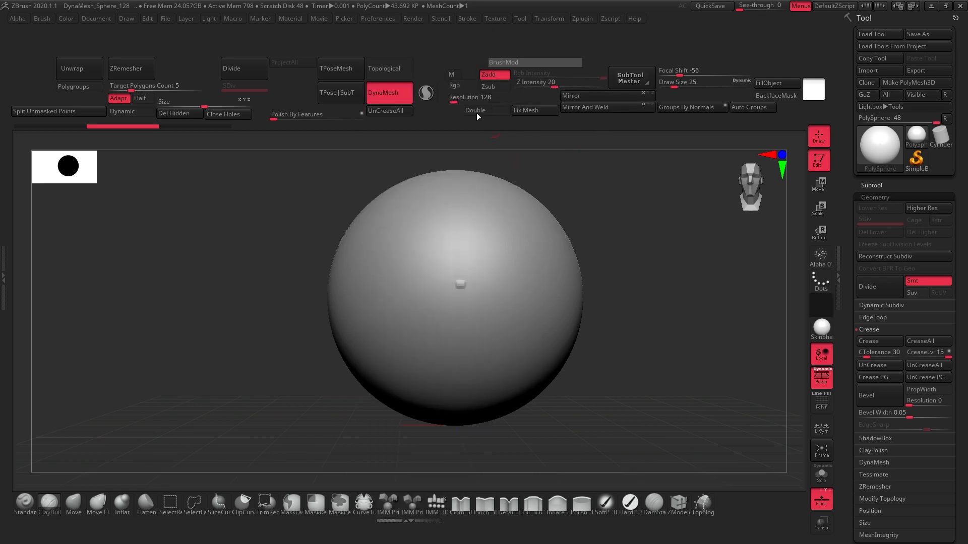
Restore the custom UI from the Config preferences to leave interface customization mode
{"action": "left_click", "coordinate": [378, 18]}
{"action": "left_click", "coordinate": [398, 56]}
{"action": "left_click", "coordinate": [378, 18]}
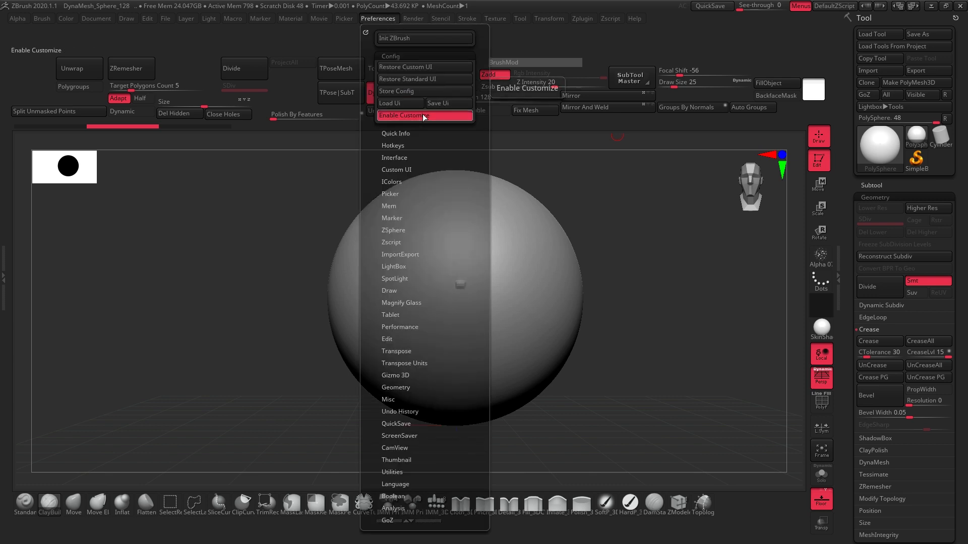
{"action": "left_click", "coordinate": [404, 67]}
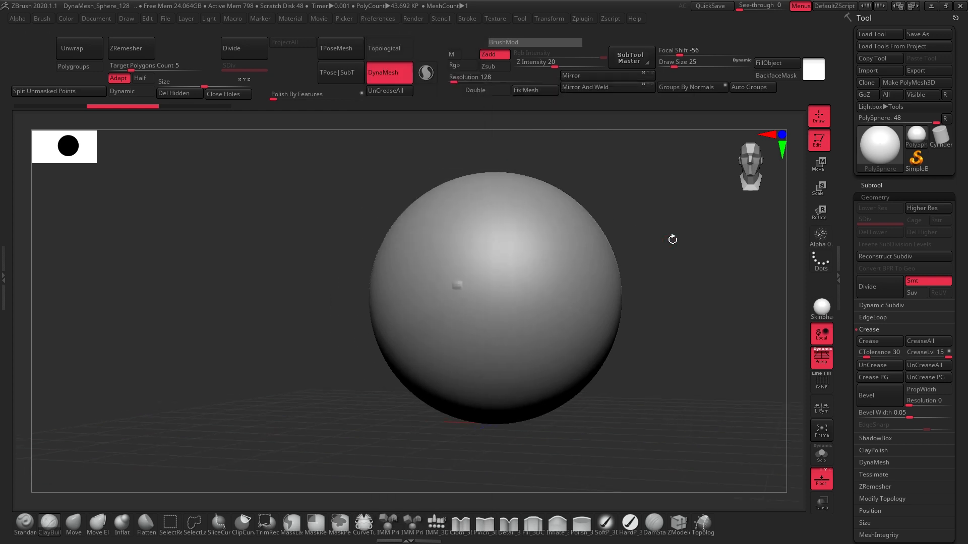
Show the Subtool list and set its Visible Count to 5
{"action": "left_click_drag", "start_coordinate": [691, 257], "coordinate": [682, 306], "text": "alt"}
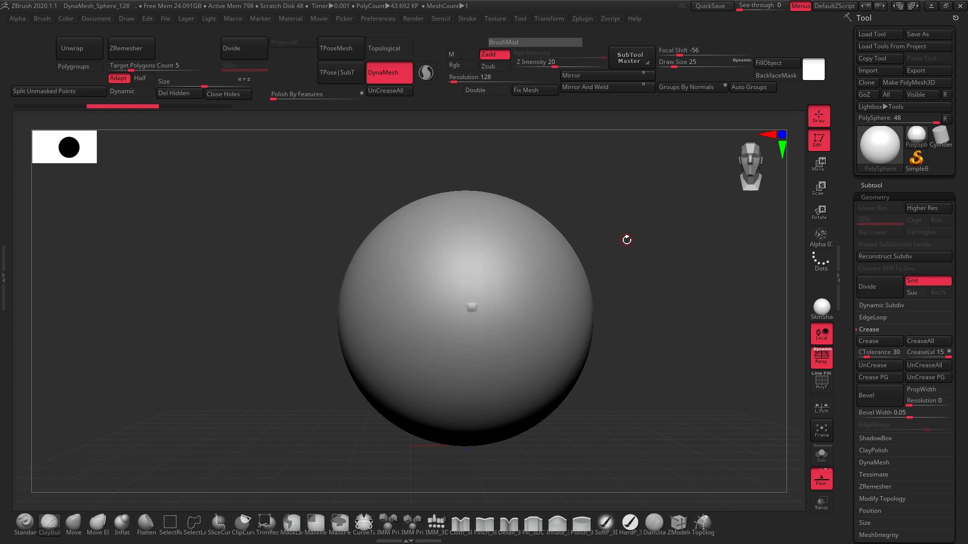
{"action": "left_click", "coordinate": [879, 186]}
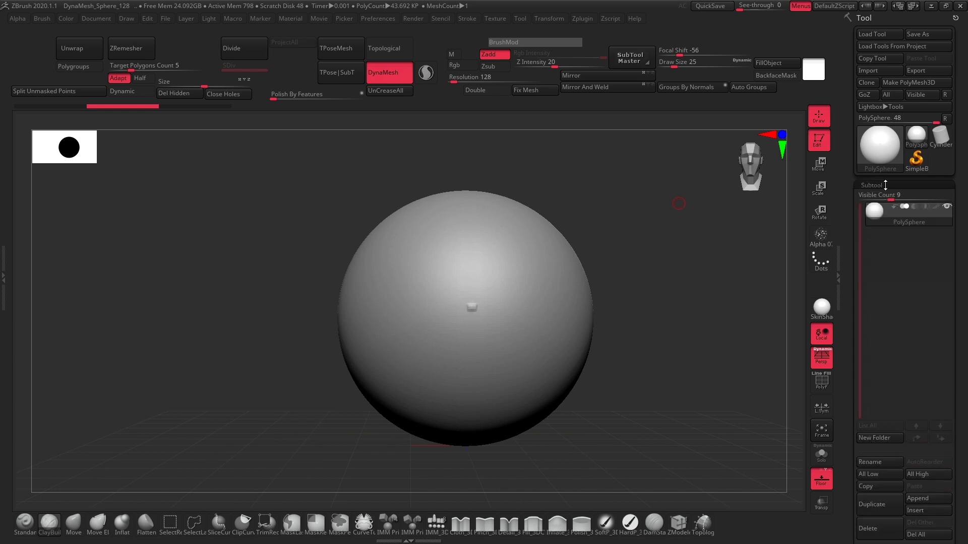
{"action": "left_click_drag", "start_coordinate": [893, 197], "coordinate": [873, 198]}
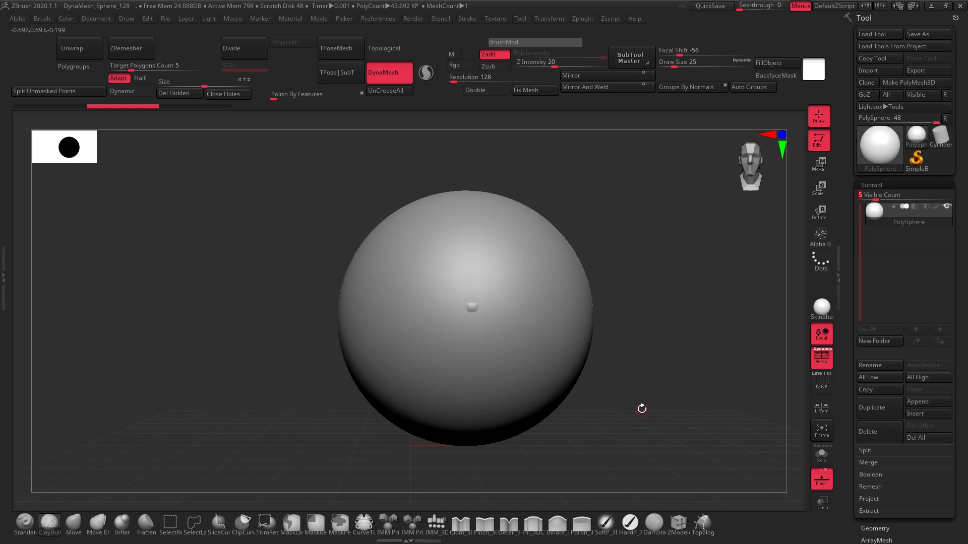
Insert a Cylinder3D as a new subtool below the PolySphere
{"action": "left_click", "coordinate": [920, 415]}
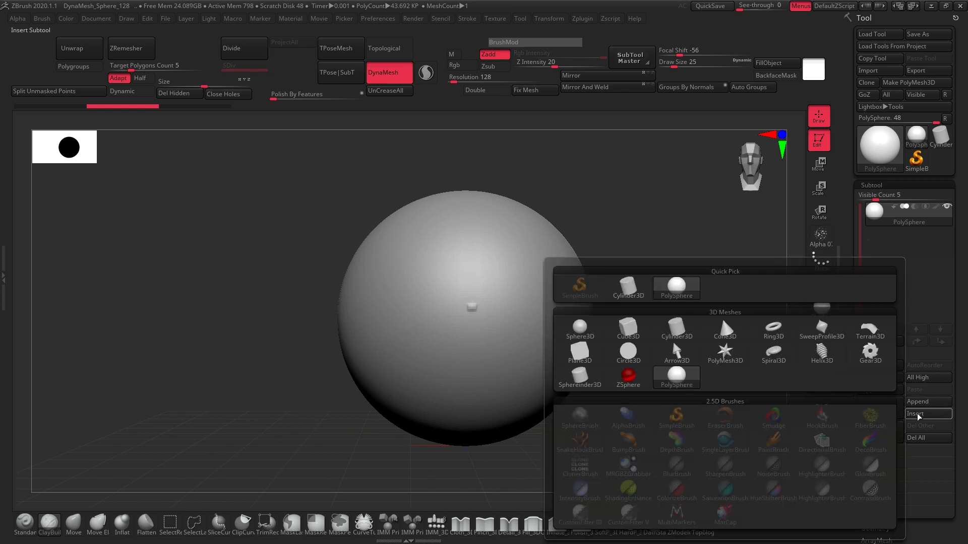
{"action": "left_click", "coordinate": [689, 317]}
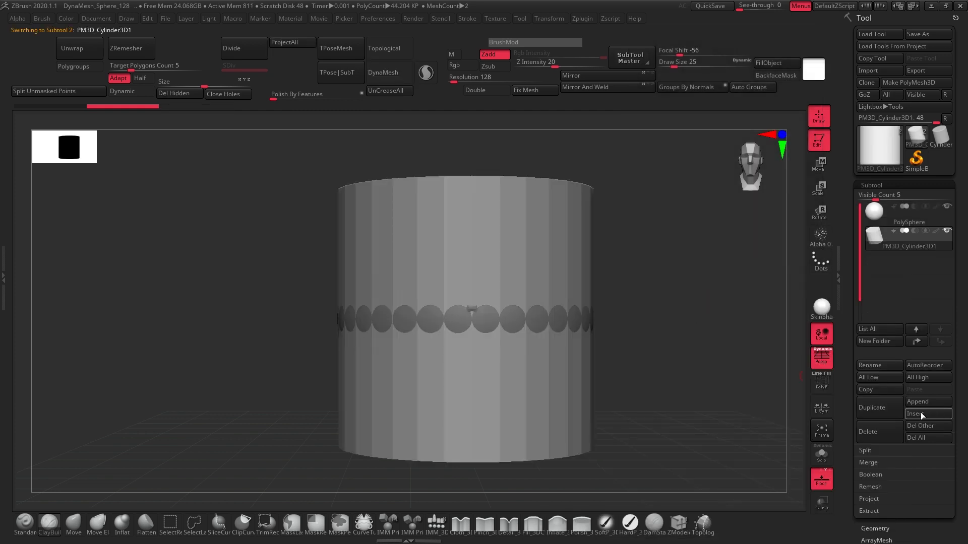
{"action": "left_click", "coordinate": [923, 413]}
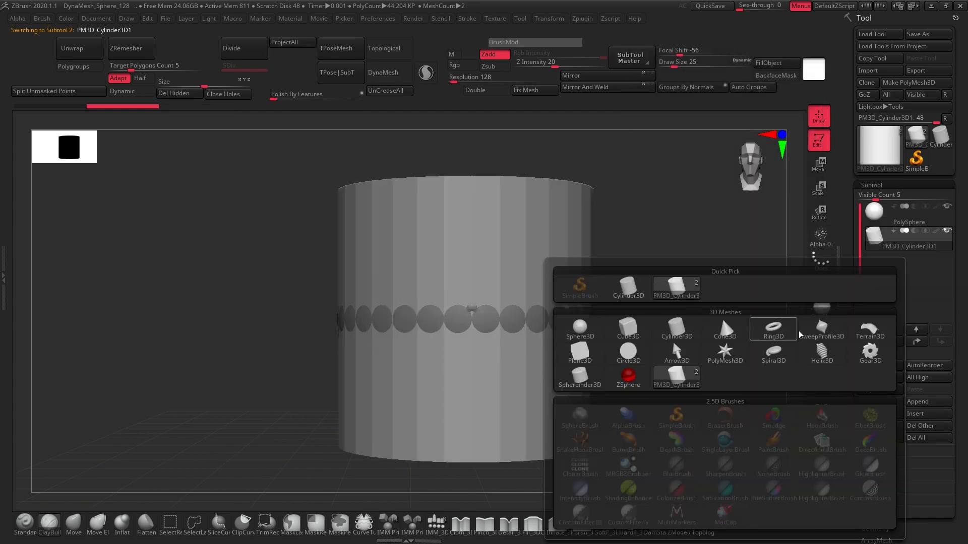
{"action": "left_click_drag", "start_coordinate": [660, 207], "coordinate": [670, 250]}
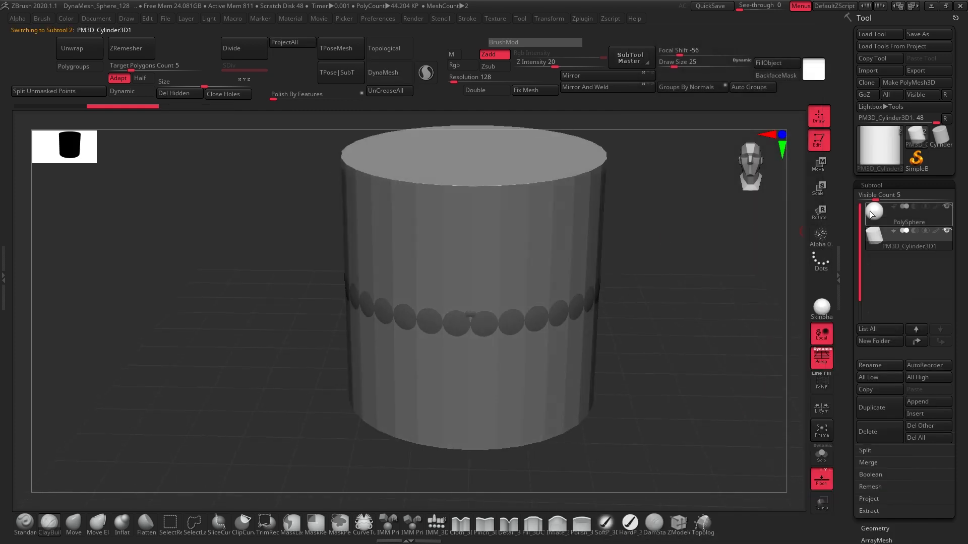
Select the cylinder subtool and move it sideways so that it only partly overlaps the sphere
{"action": "left_click", "coordinate": [871, 215]}
{"action": "left_click", "coordinate": [873, 245]}
{"action": "left_click", "coordinate": [817, 164]}
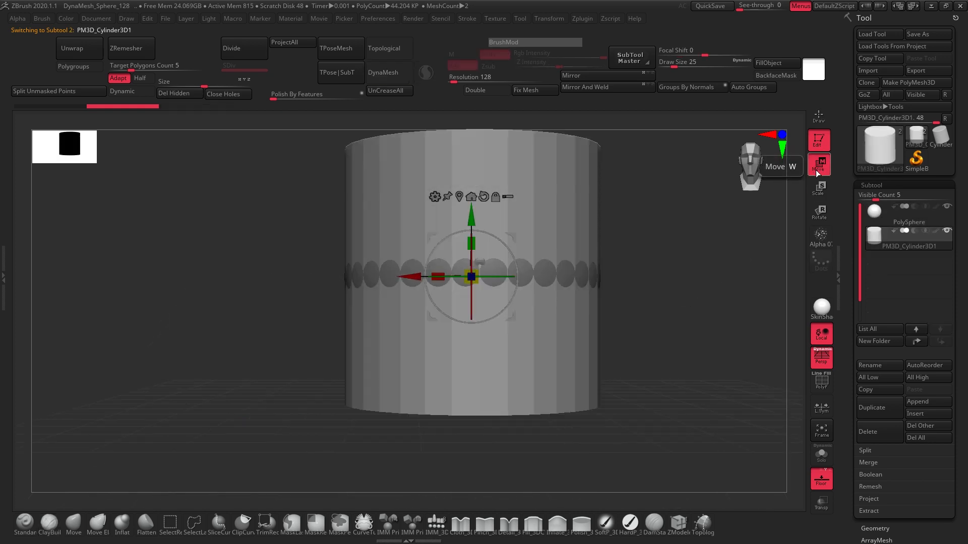
{"action": "left_click_drag", "start_coordinate": [620, 290], "coordinate": [611, 319], "text": "alt"}
{"action": "left_click_drag", "start_coordinate": [631, 271], "coordinate": [650, 309]}
{"action": "left_click_drag", "start_coordinate": [508, 265], "coordinate": [608, 255]}
Delete the cylinder subtool, leaving only the PolySphere
{"action": "left_click", "coordinate": [874, 210]}
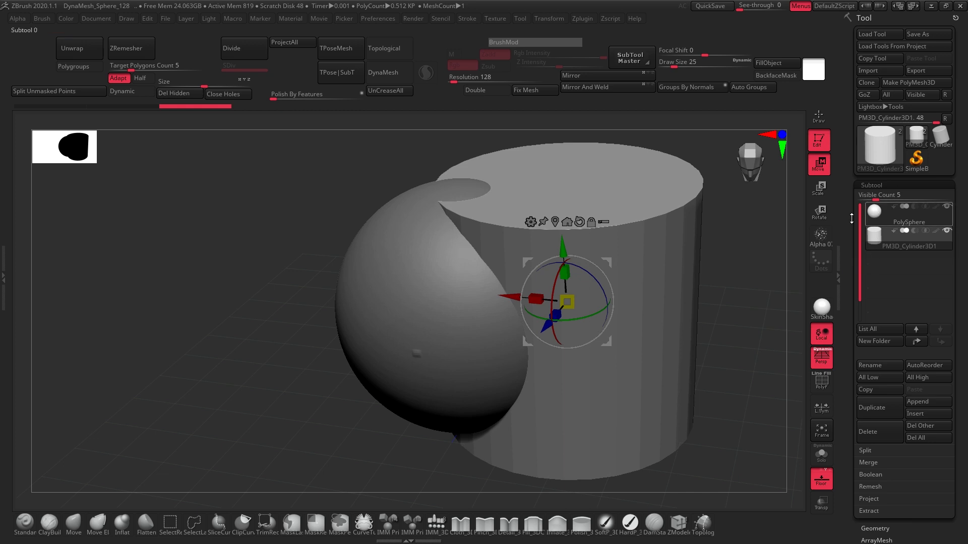
{"action": "left_click_drag", "start_coordinate": [747, 314], "coordinate": [771, 281]}
{"action": "left_click_drag", "start_coordinate": [759, 329], "coordinate": [682, 339], "text": "alt"}
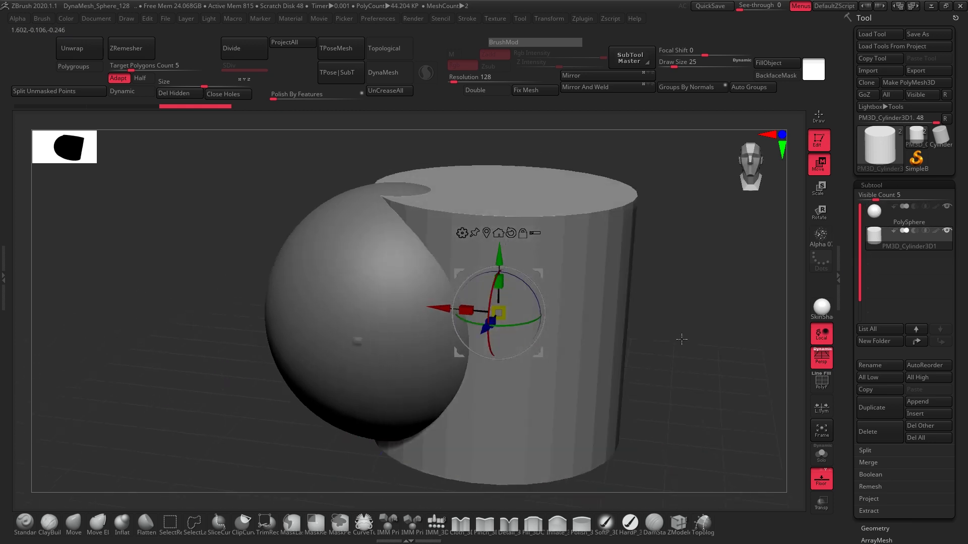
{"action": "left_click", "coordinate": [868, 432]}
{"action": "left_click", "coordinate": [787, 457]}
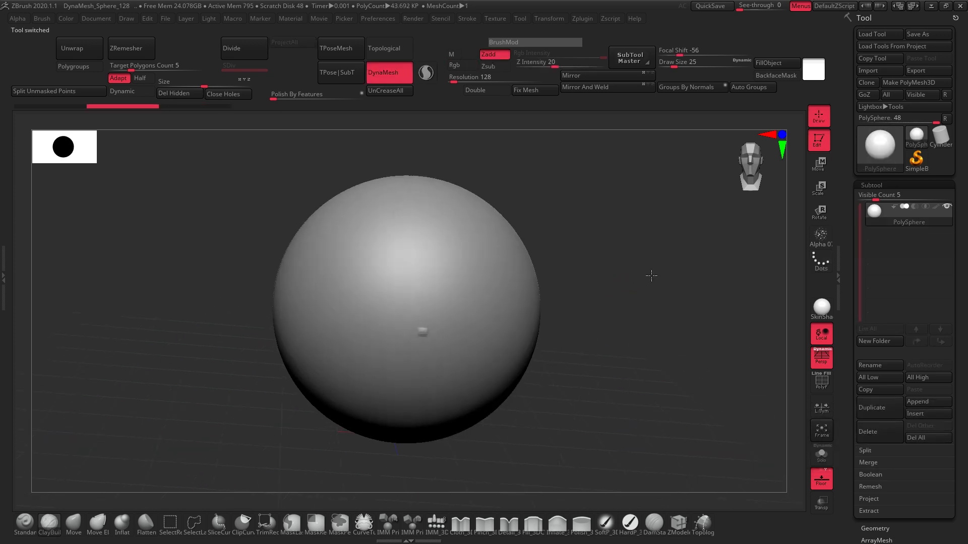
Examine the sphere from different angles and distances by rotating, zooming and panning the view
{"action": "left_click_drag", "start_coordinate": [610, 307], "coordinate": [684, 272]}
{"action": "left_click_drag", "start_coordinate": [634, 302], "coordinate": [624, 274]}
{"action": "mouse_move", "coordinate": [636, 311]}
{"action": "left_mouse_down"}
{"action": "mouse_move", "coordinate": [620, 247]}
{"action": "mouse_move", "coordinate": [620, 255]}
{"action": "mouse_move", "coordinate": [603, 225]}
{"action": "mouse_move", "coordinate": [659, 330]}
{"action": "mouse_move", "coordinate": [613, 233]}
{"action": "mouse_move", "coordinate": [475, 262]}
{"action": "mouse_move", "coordinate": [674, 277]}
{"action": "mouse_move", "coordinate": [397, 233]}
{"action": "mouse_move", "coordinate": [542, 254]}
{"action": "mouse_move", "coordinate": [726, 257]}
{"action": "mouse_move", "coordinate": [485, 250]}
{"action": "mouse_move", "coordinate": [548, 257]}
{"action": "mouse_move", "coordinate": [576, 291]}
{"action": "mouse_move", "coordinate": [598, 225]}
{"action": "mouse_move", "coordinate": [640, 297]}
{"action": "left_mouse_up"}
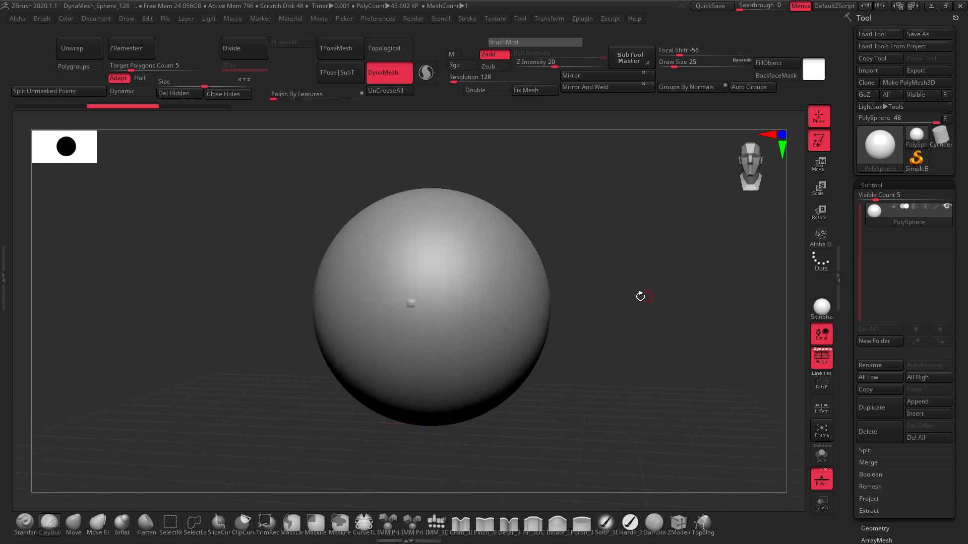
{"action": "mouse_move", "coordinate": [647, 280]}
{"action": "right_mouse_down", "text": "ctrl"}
{"action": "mouse_move", "coordinate": [659, 298]}
{"action": "mouse_move", "coordinate": [628, 277]}
{"action": "right_mouse_up", "text": "ctrl"}
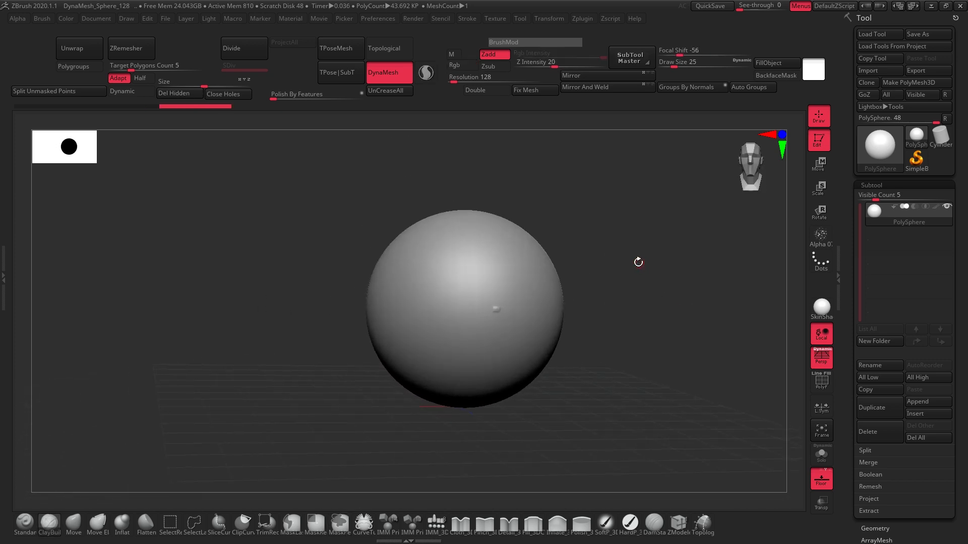
{"action": "right_click_drag", "start_coordinate": [681, 229], "coordinate": [644, 221], "text": "ctrl"}
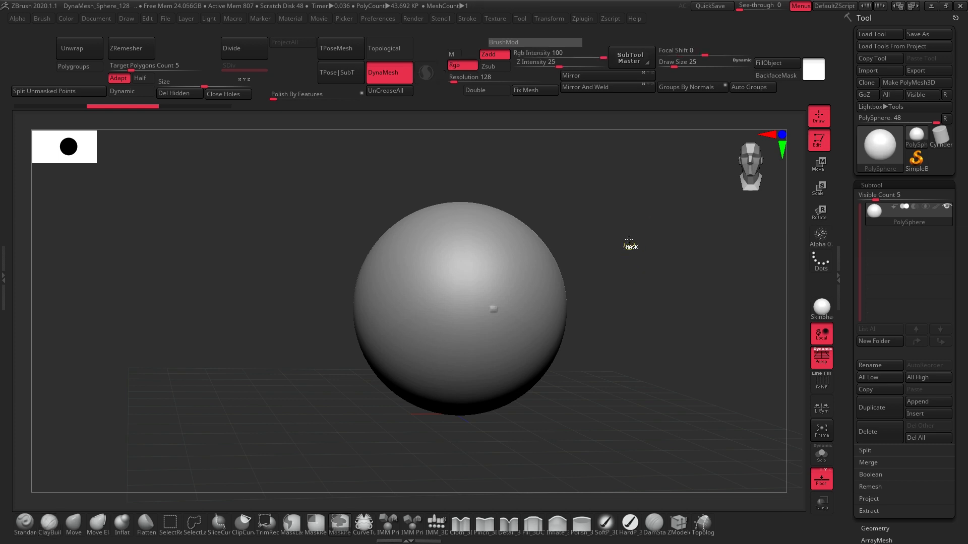
{"action": "mouse_move", "coordinate": [629, 244]}
{"action": "right_mouse_down", "text": "ctrl"}
{"action": "mouse_move", "coordinate": [646, 267]}
{"action": "mouse_move", "coordinate": [609, 188]}
{"action": "mouse_move", "coordinate": [628, 253]}
{"action": "right_mouse_up", "text": "ctrl"}
{"action": "mouse_move", "coordinate": [617, 271]}
{"action": "left_mouse_down"}
{"action": "mouse_move", "coordinate": [618, 281]}
{"action": "mouse_move", "coordinate": [613, 264]}
{"action": "mouse_move", "coordinate": [624, 250]}
{"action": "mouse_move", "coordinate": [639, 266]}
{"action": "left_mouse_up"}
{"action": "mouse_move", "coordinate": [639, 265]}
{"action": "right_mouse_down"}
{"action": "mouse_move", "coordinate": [540, 270]}
{"action": "mouse_move", "coordinate": [615, 263]}
{"action": "mouse_move", "coordinate": [597, 282]}
{"action": "mouse_move", "coordinate": [587, 267]}
{"action": "mouse_move", "coordinate": [640, 222]}
{"action": "mouse_move", "coordinate": [642, 235]}
{"action": "right_mouse_up"}
{"action": "right_click_drag", "start_coordinate": [576, 205], "coordinate": [582, 223], "text": "alt"}
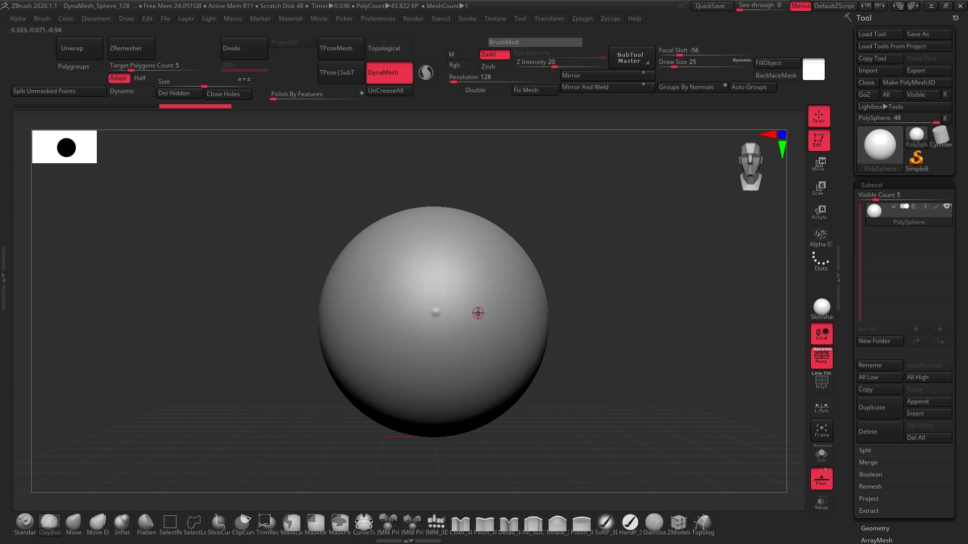
Display the polyframe over the sphere to examine its mesh grid
{"action": "key", "text": "shift+f"}
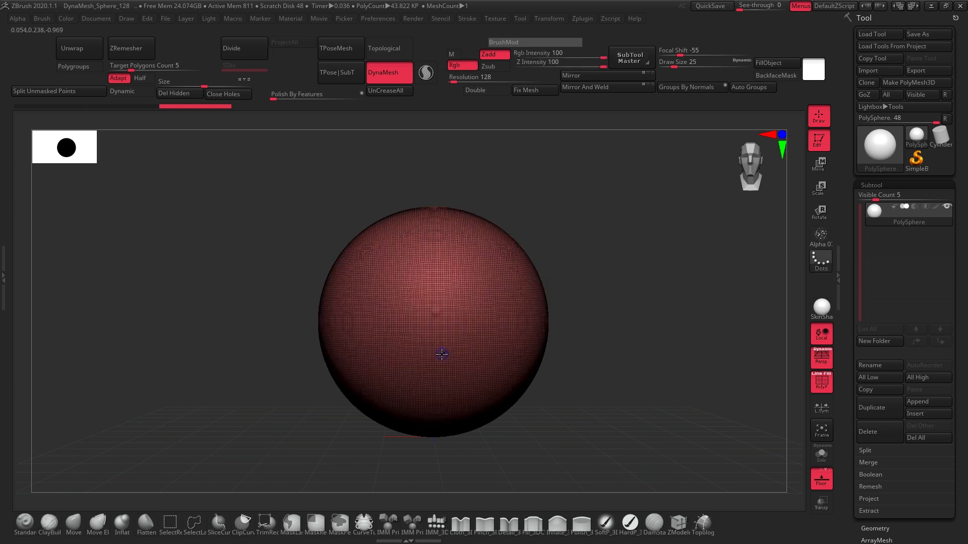
{"action": "right_click_drag", "start_coordinate": [613, 360], "coordinate": [593, 359]}
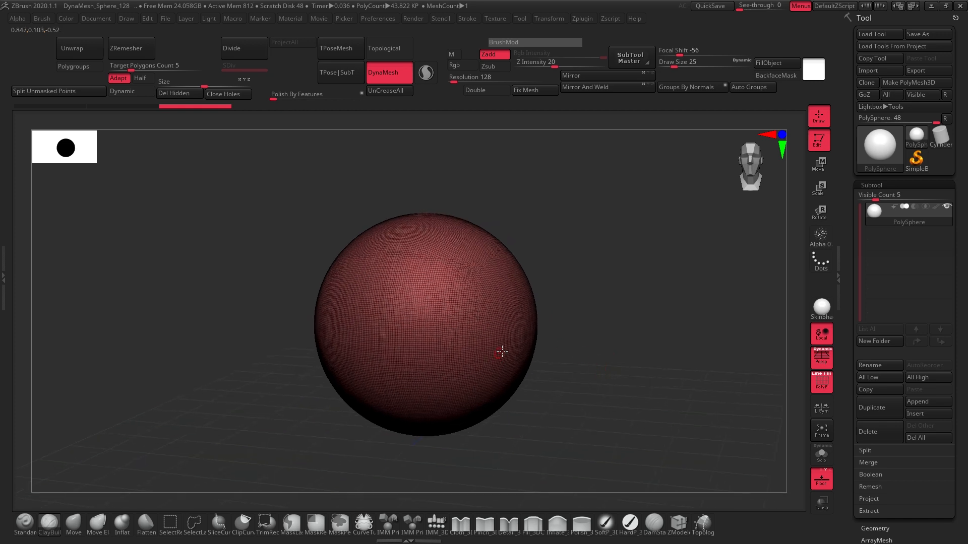
Pull a long tapered arm out of the sphere's upper side using the Move brush at Draw Size 386
{"action": "key", "text": "b"}
{"action": "key", "text": "m"}
{"action": "key", "text": "v"}
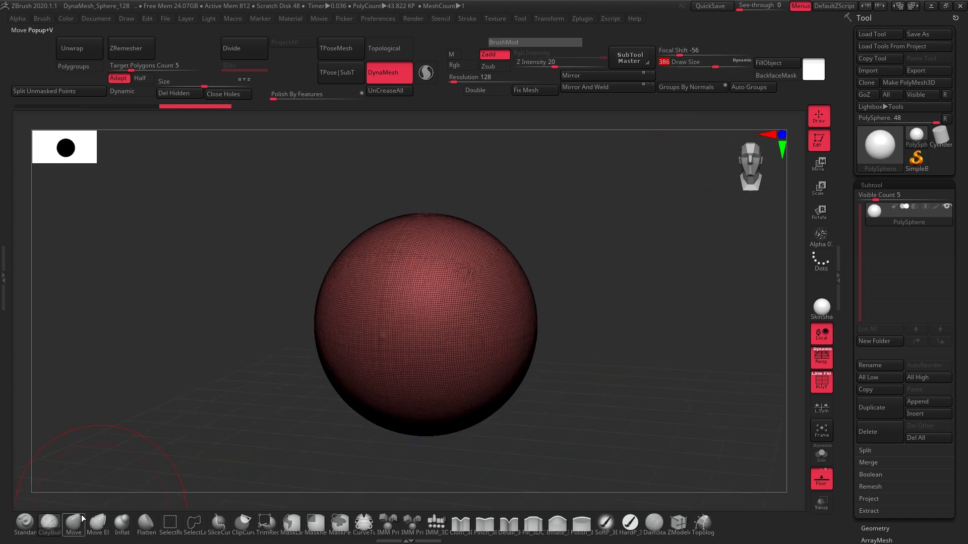
{"action": "mouse_move", "coordinate": [527, 254]}
{"action": "left_mouse_down"}
{"action": "mouse_move", "coordinate": [637, 207]}
{"action": "mouse_move", "coordinate": [622, 252]}
{"action": "left_mouse_up"}
{"action": "mouse_move", "coordinate": [619, 267]}
{"action": "right_mouse_down"}
{"action": "mouse_move", "coordinate": [615, 287]}
{"action": "mouse_move", "coordinate": [454, 306]}
{"action": "right_mouse_up"}
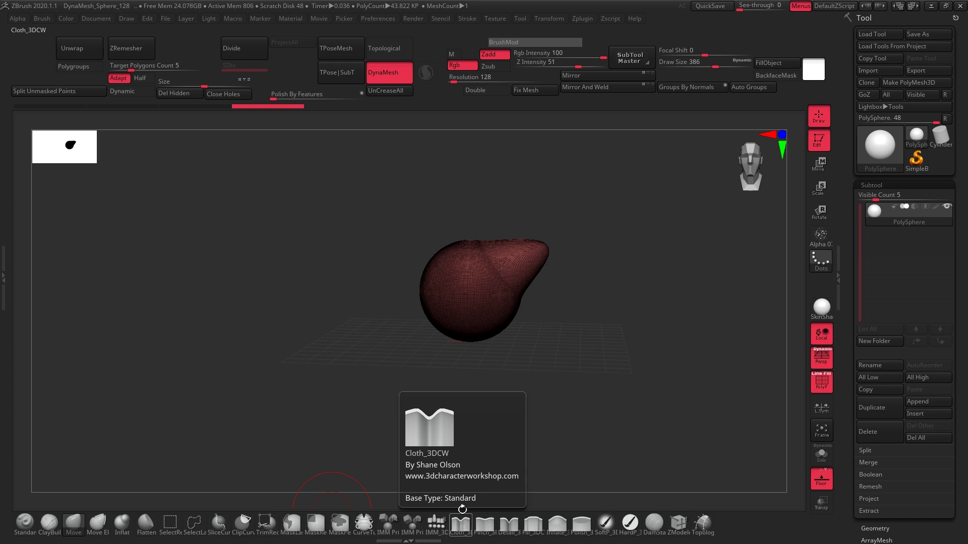
{"action": "mouse_move", "coordinate": [557, 271]}
{"action": "right_mouse_down"}
{"action": "mouse_move", "coordinate": [553, 245]}
{"action": "mouse_move", "coordinate": [618, 271]}
{"action": "mouse_move", "coordinate": [587, 223]}
{"action": "mouse_move", "coordinate": [600, 288]}
{"action": "mouse_move", "coordinate": [568, 316]}
{"action": "mouse_move", "coordinate": [559, 309]}
{"action": "right_mouse_up"}
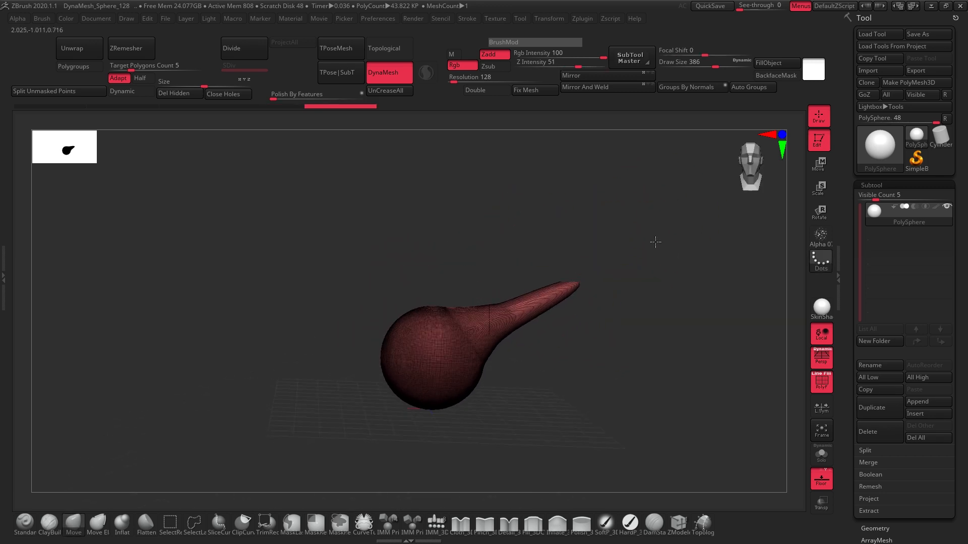
{"action": "left_click_drag", "start_coordinate": [655, 242], "coordinate": [653, 247]}
{"action": "right_click_drag", "start_coordinate": [637, 300], "coordinate": [626, 298], "text": "ctrl"}
Stretch the arm's end into a wide, irregular flap with the Move brush and examine its distorted polygons
{"action": "mouse_move", "coordinate": [534, 301]}
{"action": "left_mouse_down"}
{"action": "mouse_move", "coordinate": [460, 181]}
{"action": "mouse_move", "coordinate": [595, 451]}
{"action": "left_mouse_up"}
{"action": "mouse_move", "coordinate": [605, 283]}
{"action": "left_mouse_down"}
{"action": "mouse_move", "coordinate": [668, 324]}
{"action": "mouse_move", "coordinate": [588, 214]}
{"action": "left_mouse_up"}
{"action": "key", "text": "shift+f"}
{"action": "mouse_move", "coordinate": [646, 326]}
{"action": "right_mouse_down", "text": "ctrl"}
{"action": "mouse_move", "coordinate": [678, 337]}
{"action": "mouse_move", "coordinate": [657, 381]}
{"action": "mouse_move", "coordinate": [671, 374]}
{"action": "mouse_move", "coordinate": [570, 360]}
{"action": "mouse_move", "coordinate": [604, 334]}
{"action": "right_mouse_up", "text": "ctrl"}
{"action": "key", "text": "shift+f"}
{"action": "right_click_drag", "start_coordinate": [663, 382], "coordinate": [663, 394]}
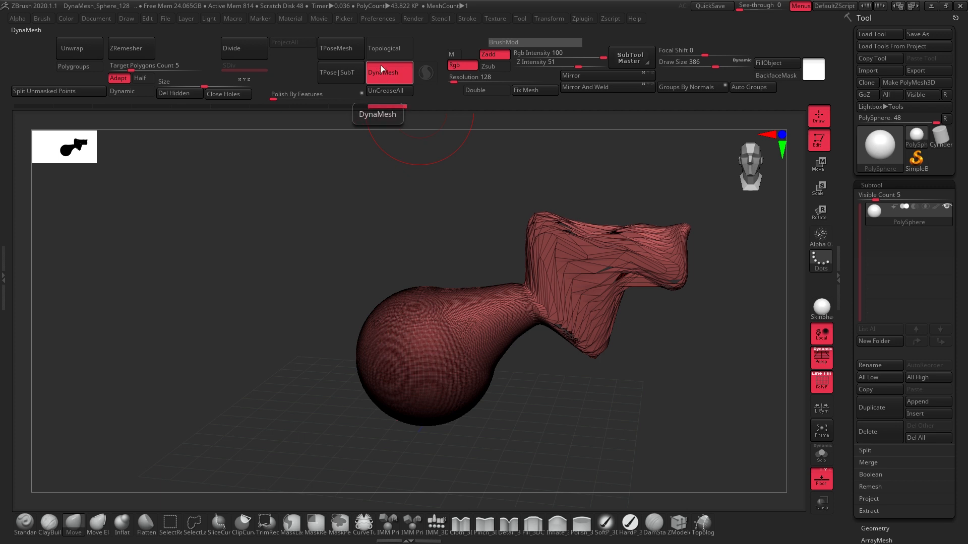
{"action": "right_click_drag", "start_coordinate": [683, 350], "coordinate": [636, 352], "text": "alt"}
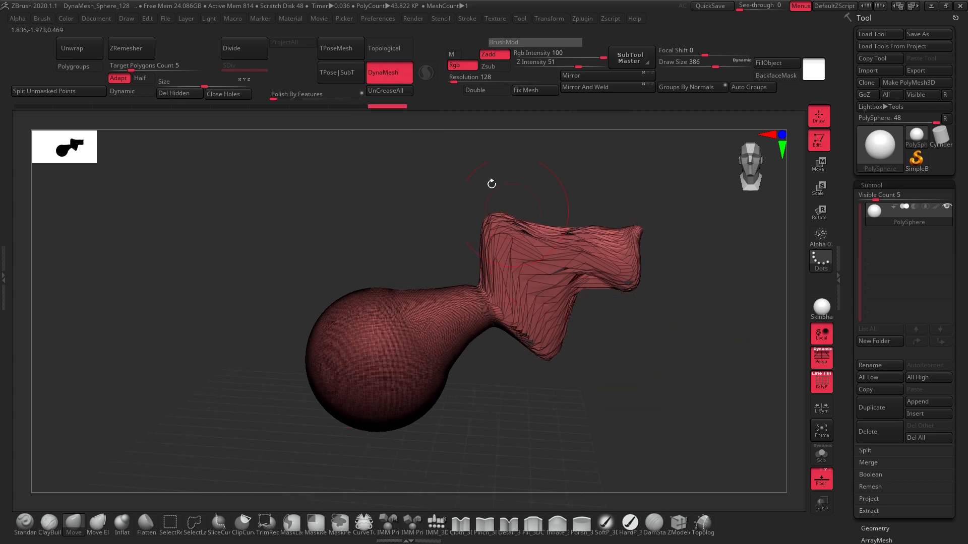
{"action": "right_click_drag", "start_coordinate": [494, 175], "coordinate": [626, 188]}
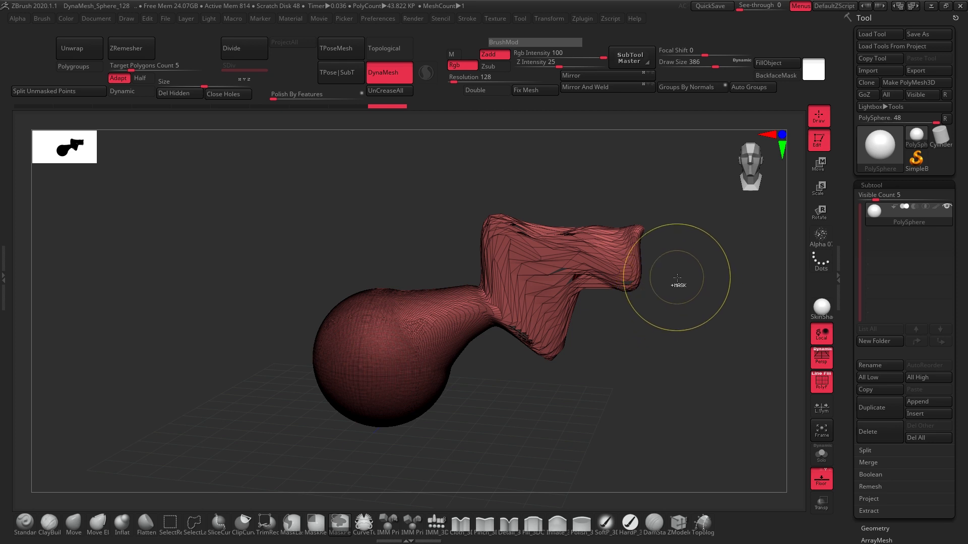
Remesh the stretched shape with DynaMesh at resolution 128 for evenly distributed polygons
{"action": "mouse_move", "coordinate": [677, 280]}
{"action": "left_mouse_down", "text": "ctrl"}
{"action": "mouse_move", "coordinate": [720, 342]}
{"action": "mouse_move", "coordinate": [740, 348]}
{"action": "left_mouse_up", "text": "ctrl"}
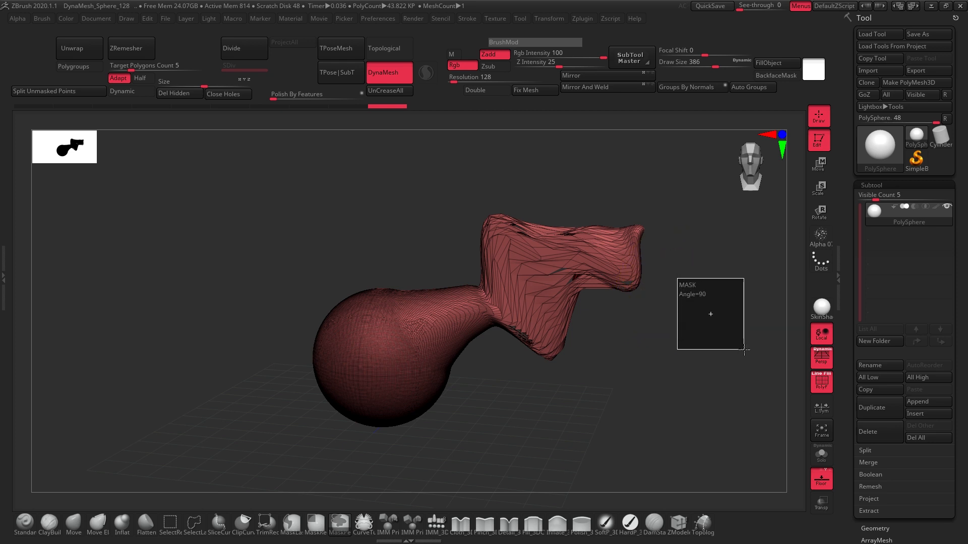
{"action": "left_click_drag", "start_coordinate": [744, 350], "coordinate": [745, 350], "text": "ctrl"}
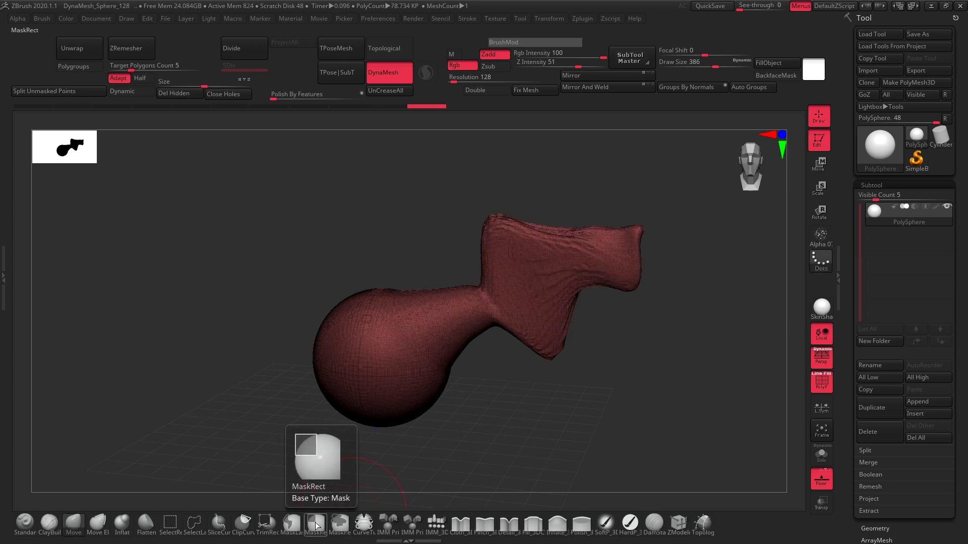
{"action": "left_click_drag", "start_coordinate": [712, 235], "coordinate": [756, 309], "text": "ctrl"}
{"action": "left_click_drag", "start_coordinate": [655, 331], "coordinate": [623, 351], "text": "alt"}
Smooth the creased flap and pull its lower corner outward with the Move brush
{"action": "mouse_move", "coordinate": [479, 252]}
{"action": "left_mouse_down", "text": "shift"}
{"action": "mouse_move", "coordinate": [464, 210]}
{"action": "mouse_move", "coordinate": [519, 252]}
{"action": "mouse_move", "coordinate": [468, 272]}
{"action": "mouse_move", "coordinate": [565, 318]}
{"action": "left_mouse_up", "text": "shift"}
{"action": "mouse_move", "coordinate": [478, 273]}
{"action": "left_mouse_down", "text": "shift"}
{"action": "mouse_move", "coordinate": [322, 353]}
{"action": "mouse_move", "coordinate": [463, 308]}
{"action": "left_mouse_up", "text": "shift"}
{"action": "key", "text": "shift+f"}
{"action": "right_click_drag", "start_coordinate": [618, 318], "coordinate": [642, 302]}
{"action": "mouse_move", "coordinate": [641, 302]}
{"action": "right_mouse_down", "text": "ctrl"}
{"action": "mouse_move", "coordinate": [564, 321]}
{"action": "mouse_move", "coordinate": [652, 326]}
{"action": "right_mouse_up", "text": "ctrl"}
{"action": "key", "text": "shift+f"}
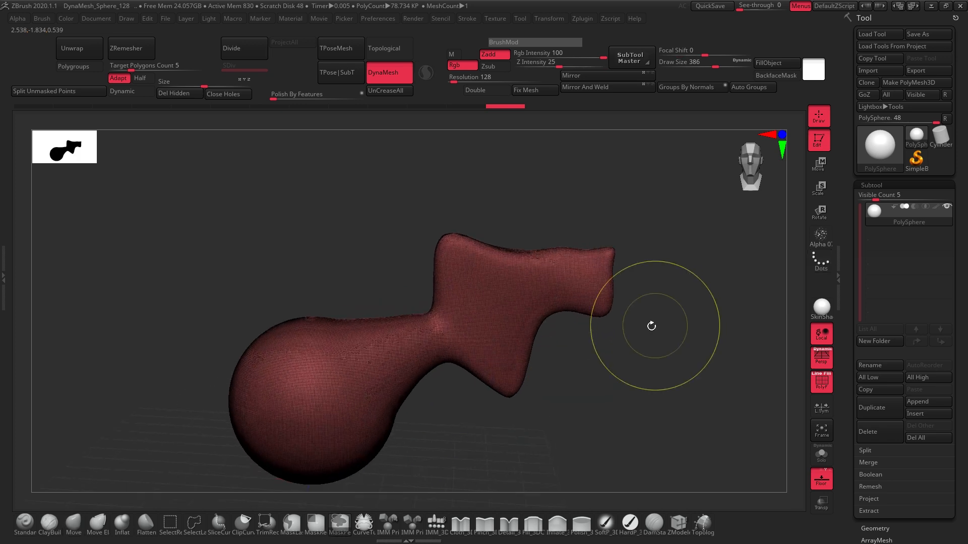
{"action": "left_click_drag", "start_coordinate": [529, 326], "coordinate": [594, 378]}
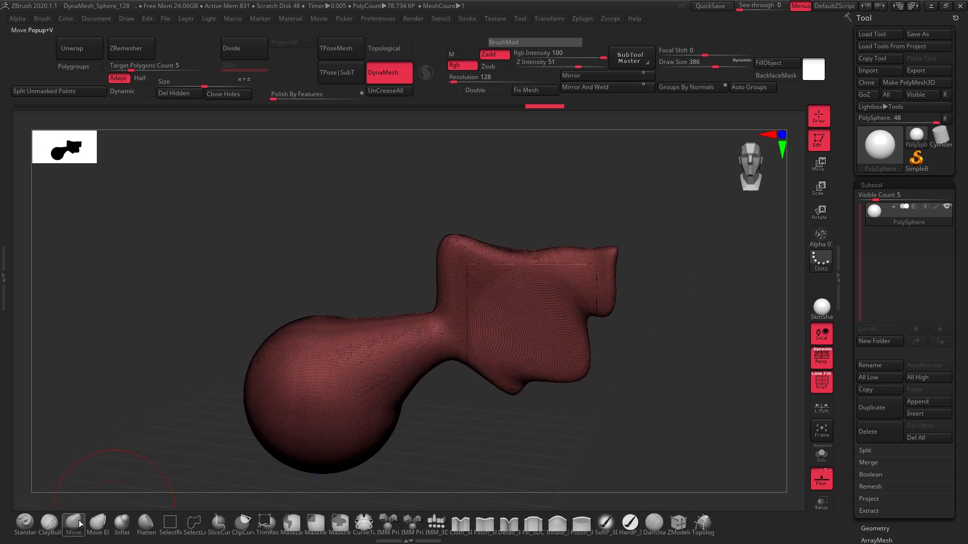
Hide the polyframe, then raise a rounded mound on the flap with the ClayBuildup brush and smooth it
{"action": "left_click", "coordinate": [49, 524]}
{"action": "key", "text": "shift+f"}
{"action": "mouse_move", "coordinate": [544, 317]}
{"action": "left_mouse_down"}
{"action": "mouse_move", "coordinate": [507, 284]}
{"action": "mouse_move", "coordinate": [519, 317]}
{"action": "mouse_move", "coordinate": [534, 303]}
{"action": "left_mouse_up"}
{"action": "left_click_drag", "start_coordinate": [665, 300], "coordinate": [696, 312]}
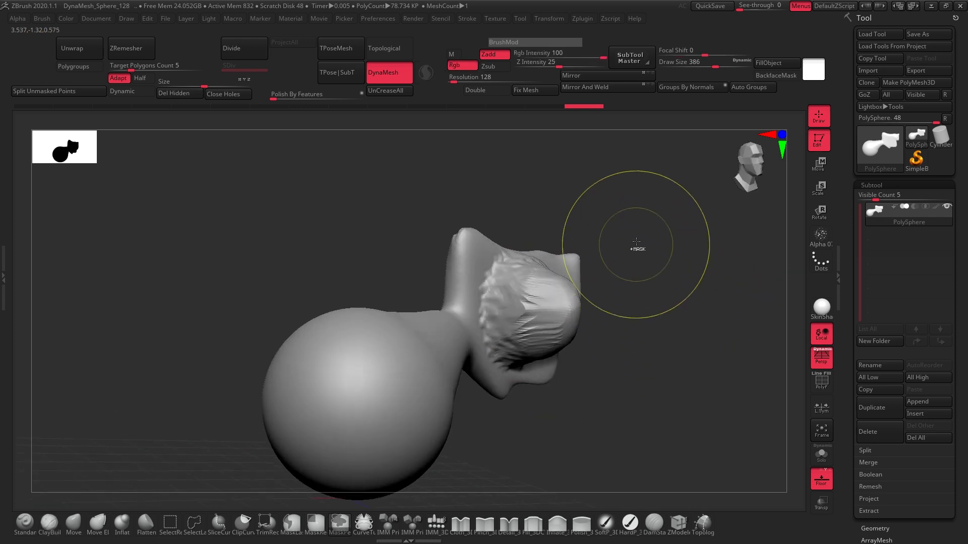
{"action": "left_click_drag", "start_coordinate": [745, 384], "coordinate": [667, 379]}
{"action": "left_click_drag", "start_coordinate": [518, 314], "coordinate": [545, 303], "text": "shift"}
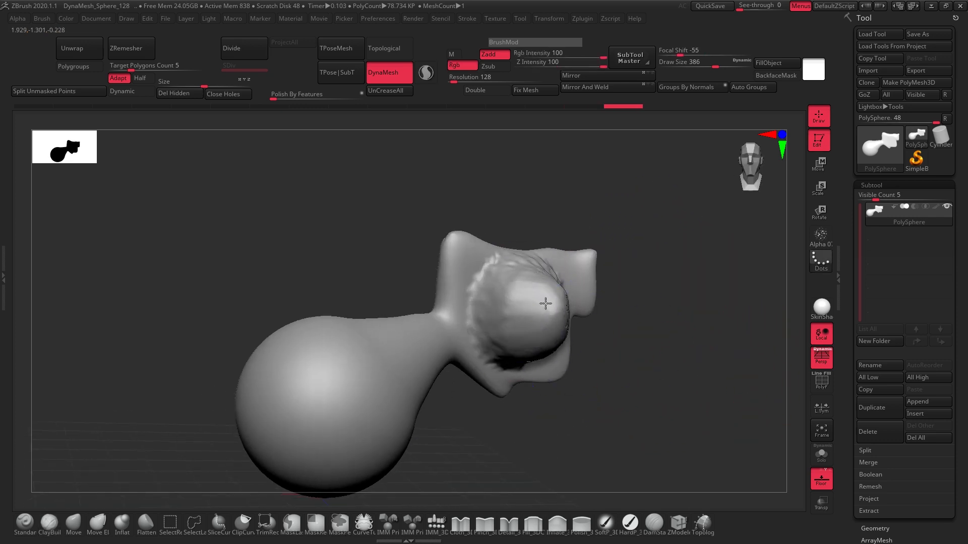
Set the DynaMesh resolution to 64 and remesh the sculpted shape
{"action": "left_click", "coordinate": [459, 77]}
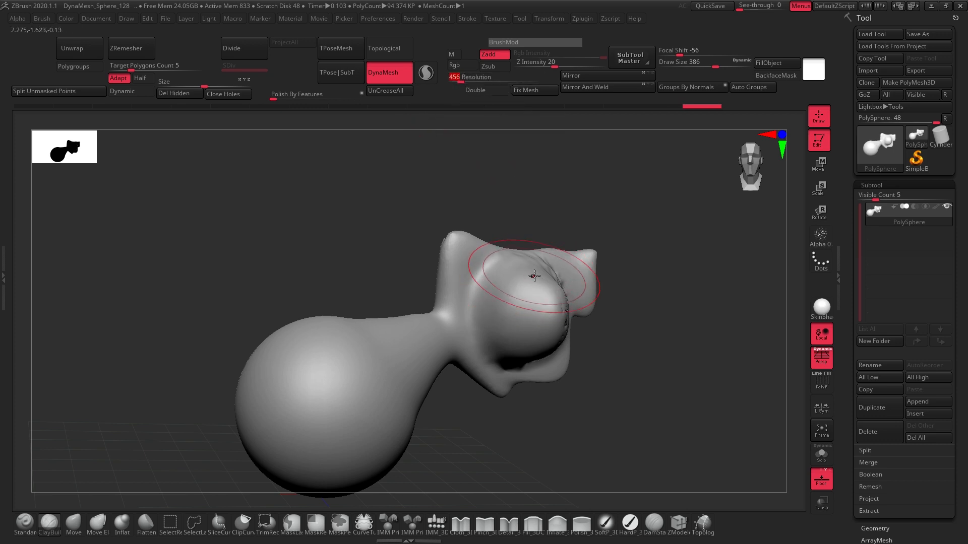
{"action": "type", "text": "64"}
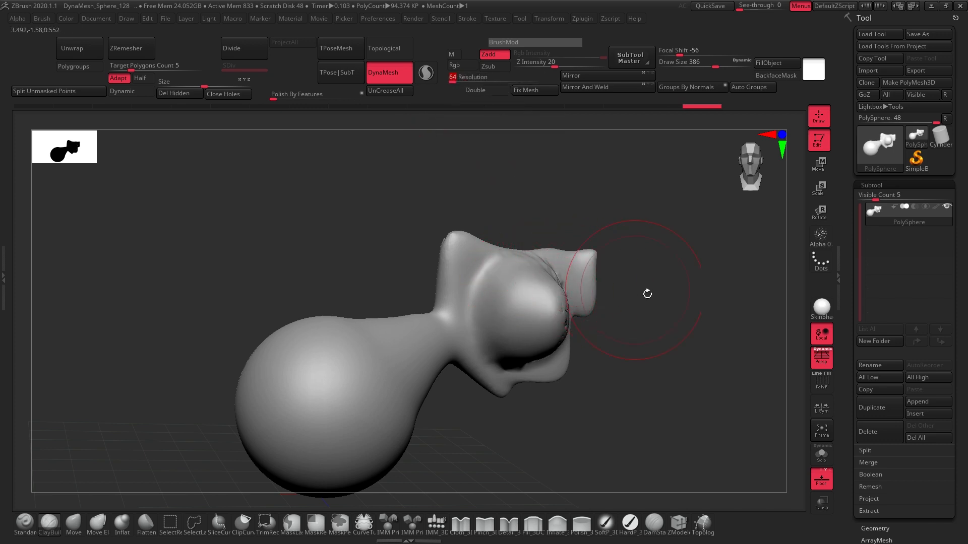
{"action": "left_click_drag", "start_coordinate": [648, 293], "coordinate": [656, 307]}
{"action": "left_click_drag", "start_coordinate": [668, 305], "coordinate": [687, 253]}
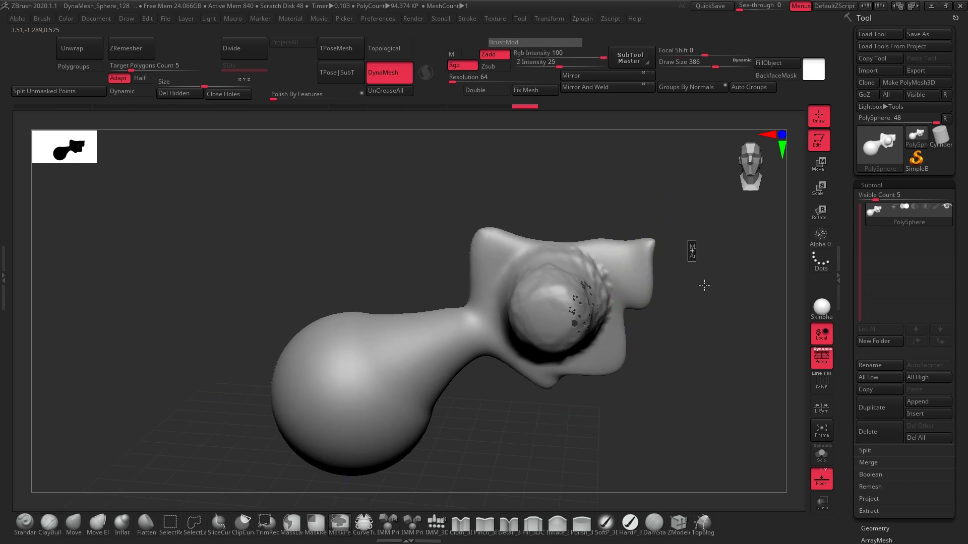
{"action": "mouse_move", "coordinate": [730, 392]}
{"action": "left_mouse_down"}
{"action": "mouse_move", "coordinate": [726, 361]}
{"action": "mouse_move", "coordinate": [450, 411]}
{"action": "left_mouse_up"}
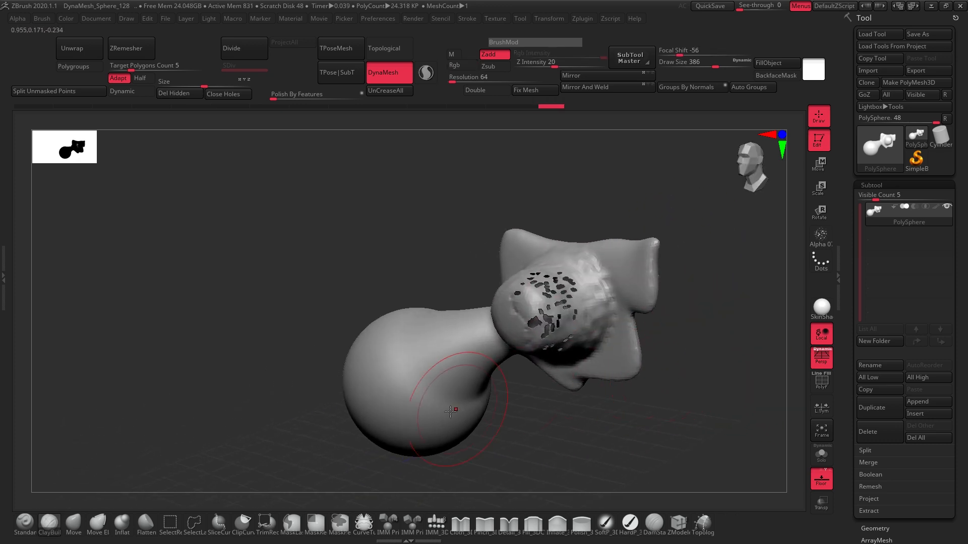
Swell the perforated mound on the flap with the Inflate brush and remesh it at DynaMesh resolution 64
{"action": "left_click", "coordinate": [126, 525]}
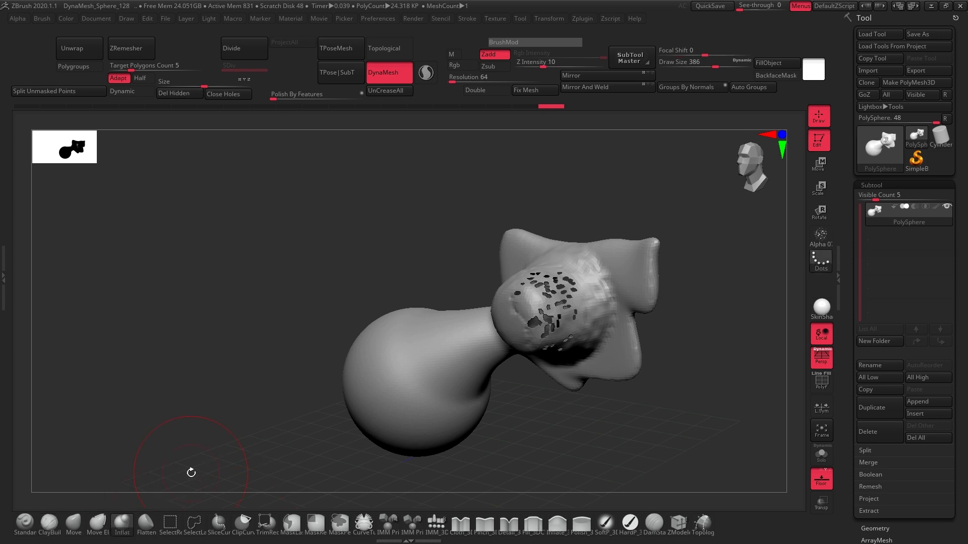
{"action": "mouse_move", "coordinate": [191, 472]}
{"action": "left_mouse_down"}
{"action": "mouse_move", "coordinate": [189, 507]}
{"action": "mouse_move", "coordinate": [616, 302]}
{"action": "left_mouse_up"}
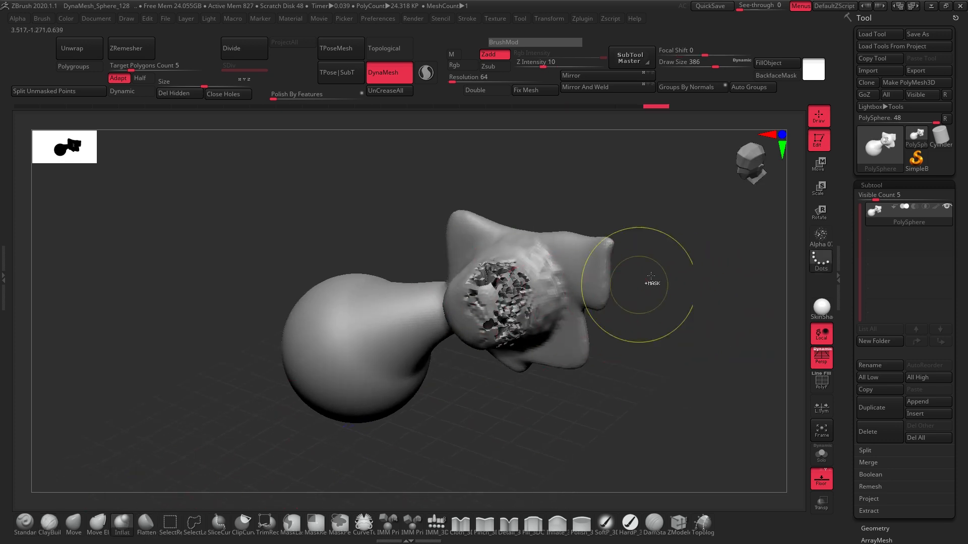
{"action": "left_click_drag", "start_coordinate": [642, 337], "coordinate": [497, 311]}
{"action": "left_click_drag", "start_coordinate": [675, 289], "coordinate": [548, 294]}
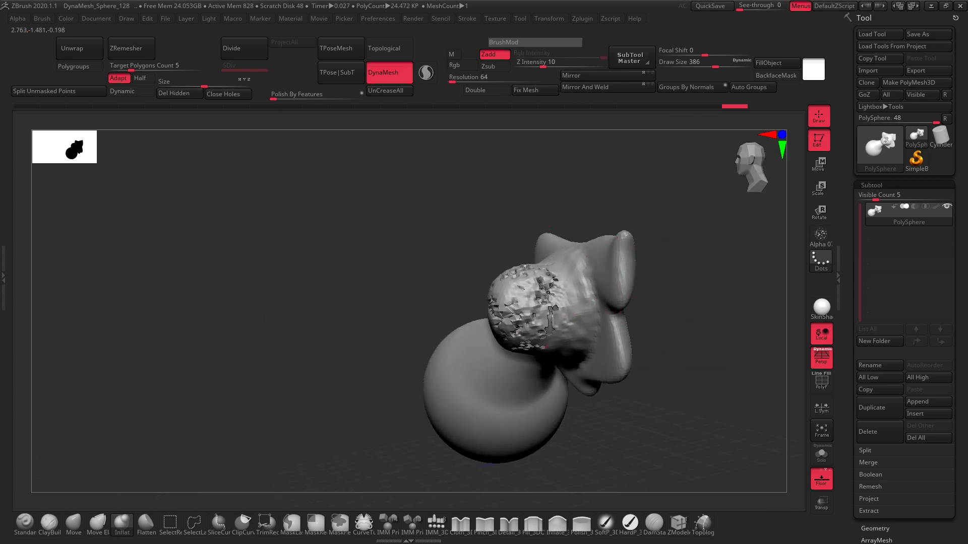
{"action": "left_click_drag", "start_coordinate": [575, 324], "coordinate": [542, 330]}
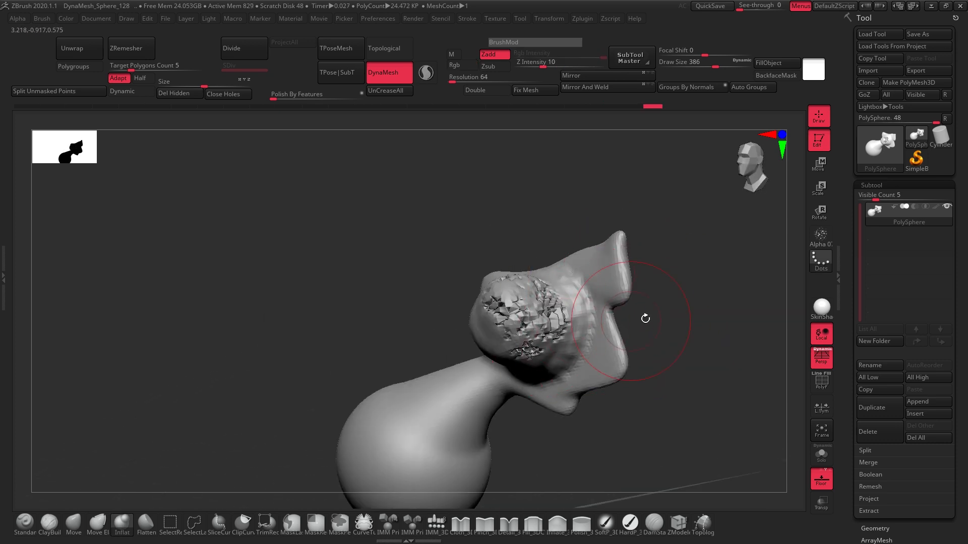
Inflate the torn areas still left on the mound and remesh again to close the surface
{"action": "mouse_move", "coordinate": [643, 317]}
{"action": "left_mouse_down"}
{"action": "mouse_move", "coordinate": [656, 310]}
{"action": "mouse_move", "coordinate": [702, 321]}
{"action": "mouse_move", "coordinate": [536, 316]}
{"action": "mouse_move", "coordinate": [618, 285]}
{"action": "left_mouse_up"}
{"action": "key", "text": "b"}
{"action": "key", "text": "i"}
{"action": "key", "text": "n"}
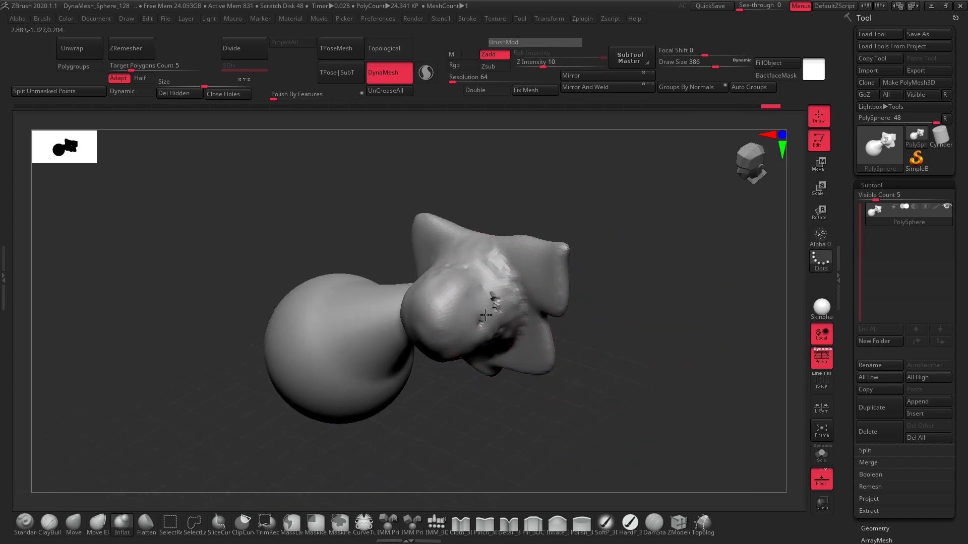
{"action": "left_click_drag", "start_coordinate": [580, 313], "coordinate": [622, 292]}
{"action": "mouse_move", "coordinate": [627, 340]}
{"action": "left_mouse_down"}
{"action": "mouse_move", "coordinate": [445, 346]}
{"action": "mouse_move", "coordinate": [635, 320]}
{"action": "left_mouse_up"}
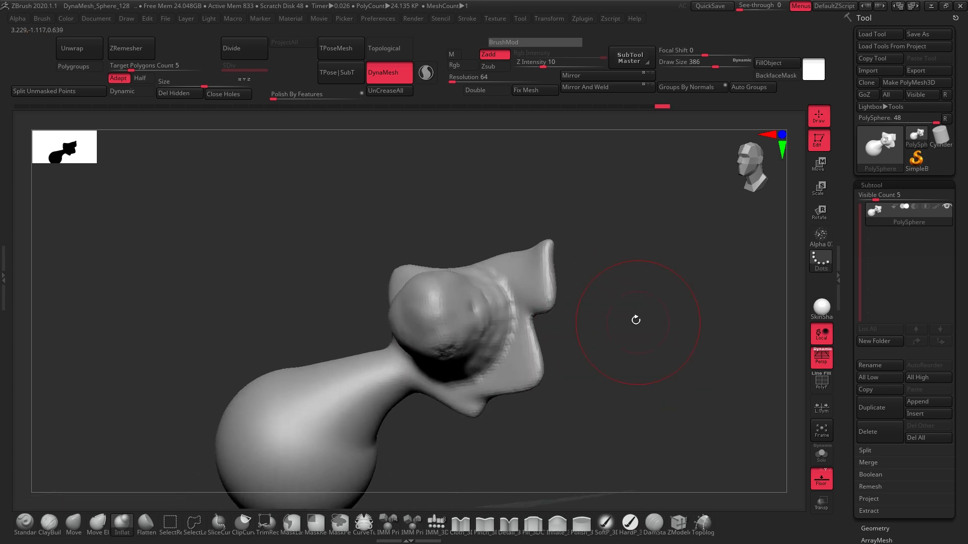
Set the DynaMesh resolution to 304, remesh the shape and check its density with the polyframe
{"action": "mouse_move", "coordinate": [449, 295]}
{"action": "left_mouse_down"}
{"action": "mouse_move", "coordinate": [661, 333]}
{"action": "mouse_move", "coordinate": [639, 328]}
{"action": "mouse_move", "coordinate": [464, 97]}
{"action": "left_mouse_up"}
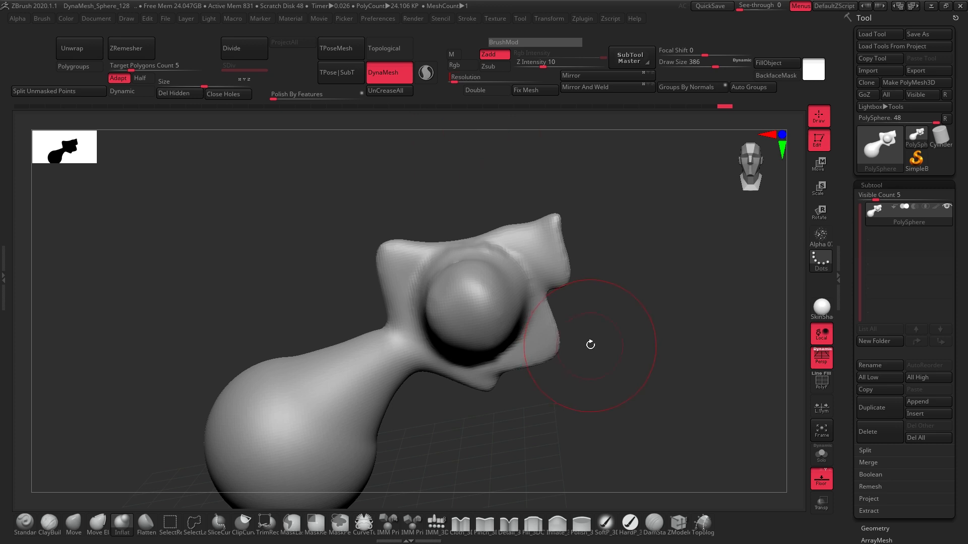
{"action": "left_click_drag", "start_coordinate": [619, 297], "coordinate": [624, 300]}
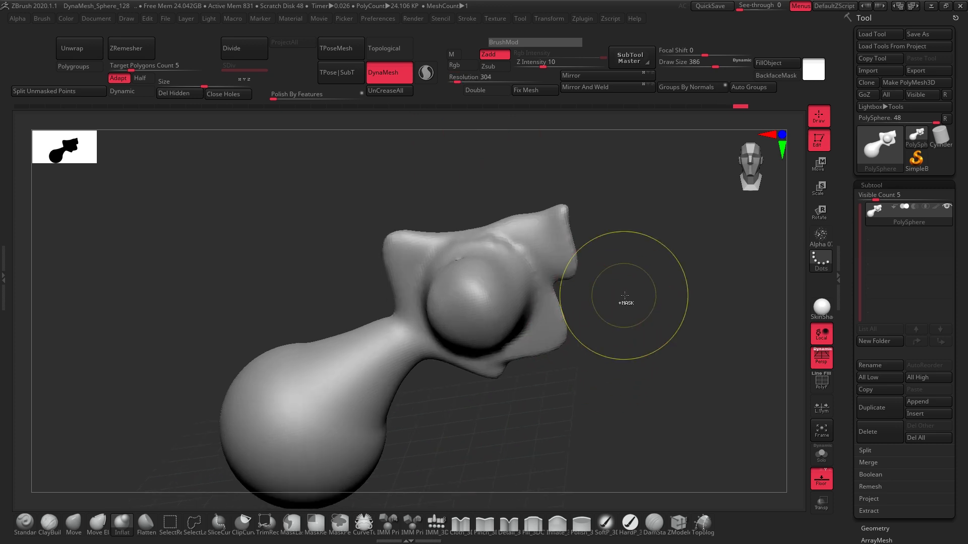
{"action": "left_click_drag", "start_coordinate": [692, 405], "coordinate": [635, 331]}
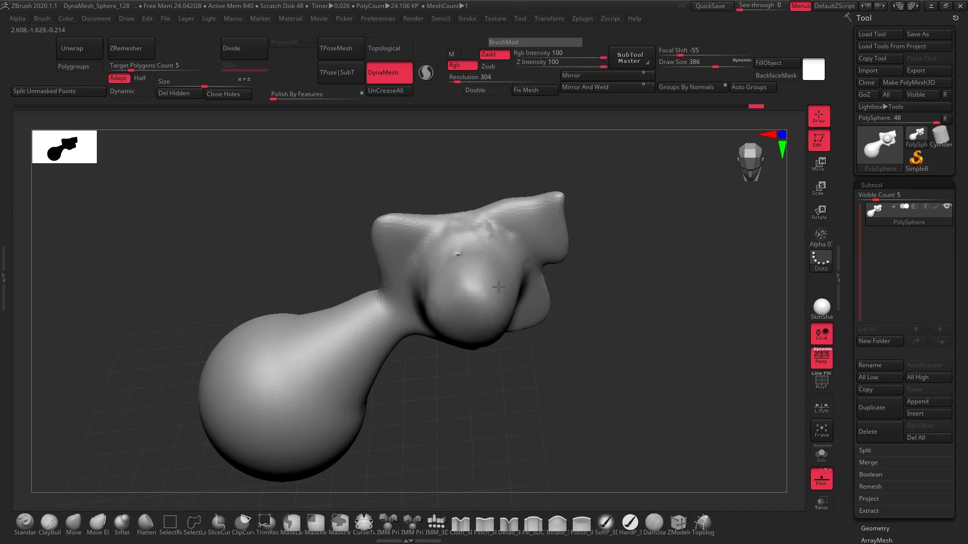
{"action": "key", "text": "shift+f"}
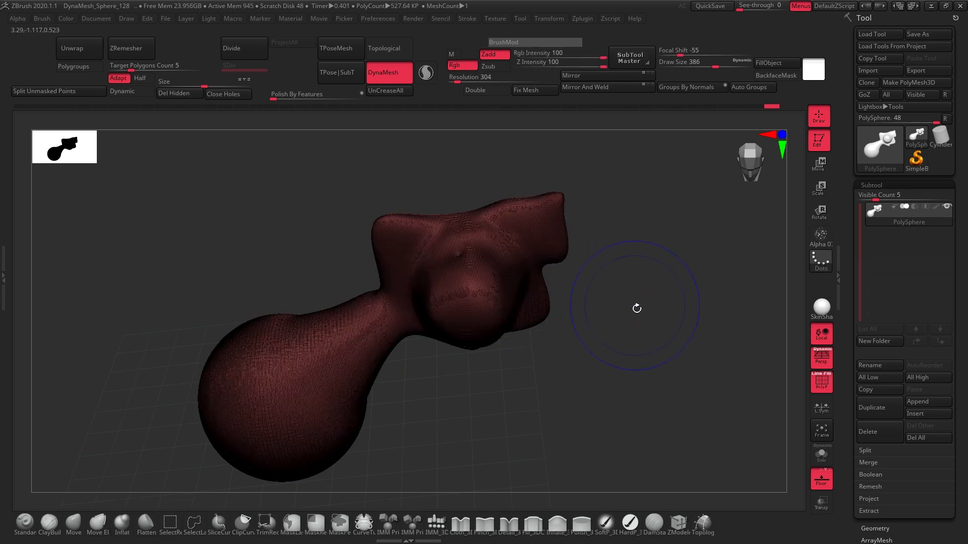
{"action": "mouse_move", "coordinate": [645, 281]}
{"action": "left_mouse_down", "text": "alt"}
{"action": "mouse_move", "coordinate": [728, 305]}
{"action": "mouse_move", "coordinate": [722, 296]}
{"action": "left_mouse_up", "text": "alt"}
{"action": "key", "text": "shift+f"}
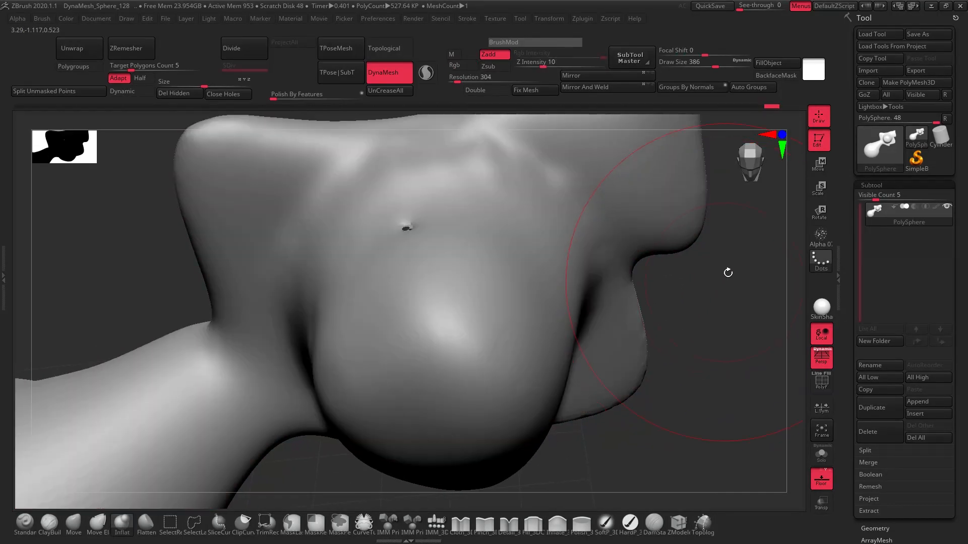
Set the draw size to 167 and carve a curved crease across the mound with the Dam Standard brush
{"action": "mouse_move", "coordinate": [670, 368]}
{"action": "left_mouse_down"}
{"action": "mouse_move", "coordinate": [598, 342]}
{"action": "mouse_move", "coordinate": [81, 510]}
{"action": "left_mouse_up"}
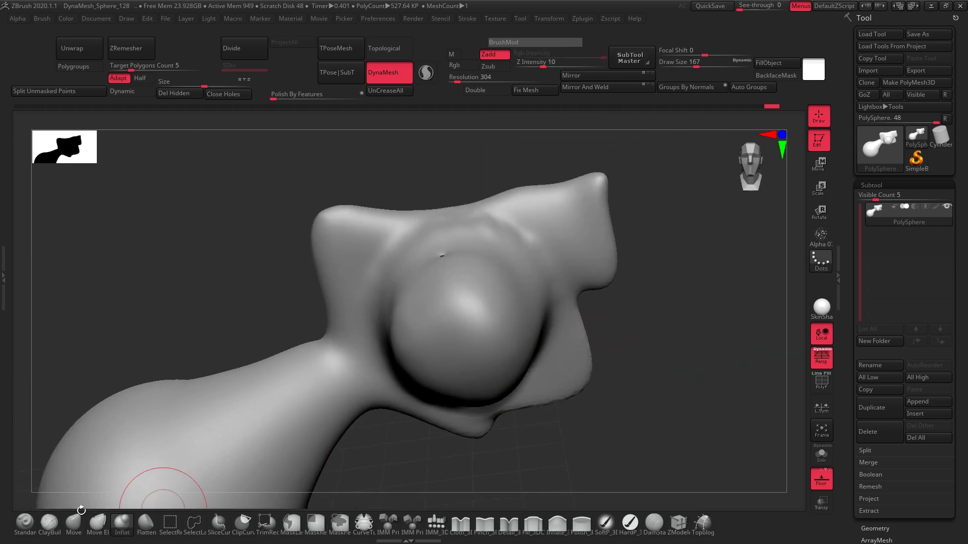
{"action": "left_click", "coordinate": [655, 525]}
{"action": "mouse_move", "coordinate": [421, 345]}
{"action": "left_mouse_down"}
{"action": "mouse_move", "coordinate": [496, 302]}
{"action": "mouse_move", "coordinate": [508, 308]}
{"action": "left_mouse_up"}
{"action": "left_click_drag", "start_coordinate": [431, 348], "coordinate": [510, 300]}
{"action": "right_click_drag", "start_coordinate": [503, 304], "coordinate": [499, 343], "text": "ctrl"}
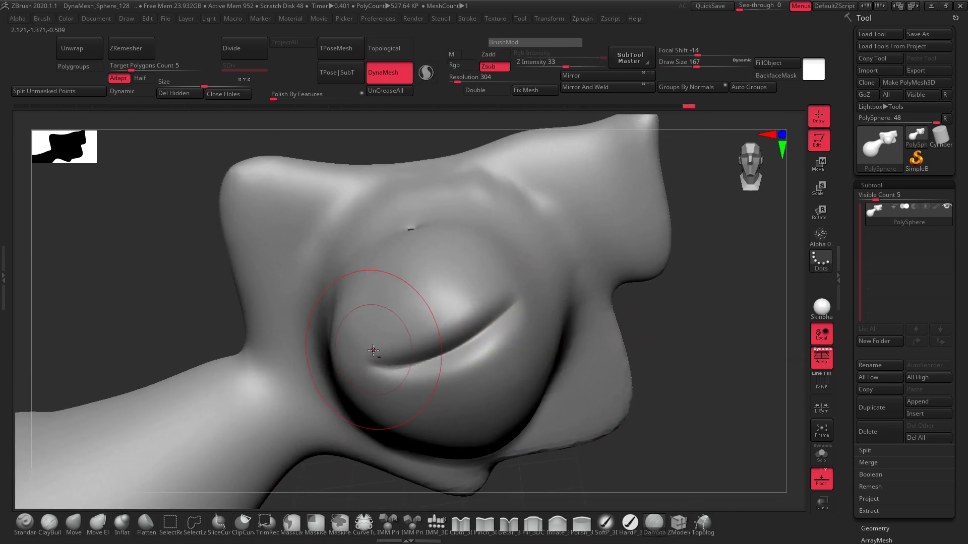
{"action": "left_click_drag", "start_coordinate": [371, 352], "coordinate": [517, 294]}
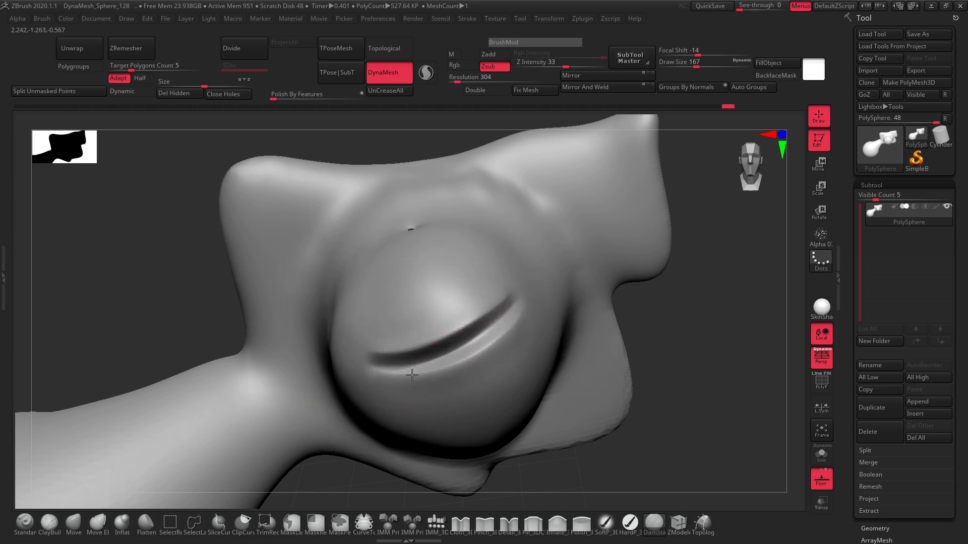
Deepen the crease and extend it around the side of the mound
{"action": "mouse_move", "coordinate": [630, 302]}
{"action": "left_mouse_down"}
{"action": "mouse_move", "coordinate": [653, 320]}
{"action": "mouse_move", "coordinate": [410, 363]}
{"action": "left_mouse_up"}
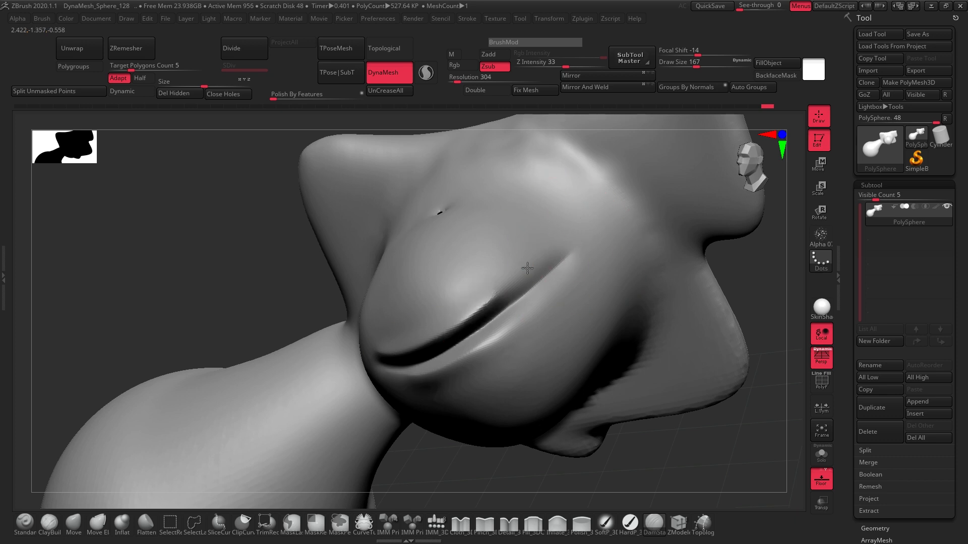
{"action": "left_click_drag", "start_coordinate": [580, 238], "coordinate": [418, 387]}
{"action": "left_click_drag", "start_coordinate": [695, 435], "coordinate": [756, 424]}
{"action": "right_click_drag", "start_coordinate": [705, 285], "coordinate": [514, 318], "text": "ctrl"}
Rewind the undo history to its beginning to restore the plain sphere
{"action": "left_click_drag", "start_coordinate": [646, 325], "coordinate": [620, 291]}
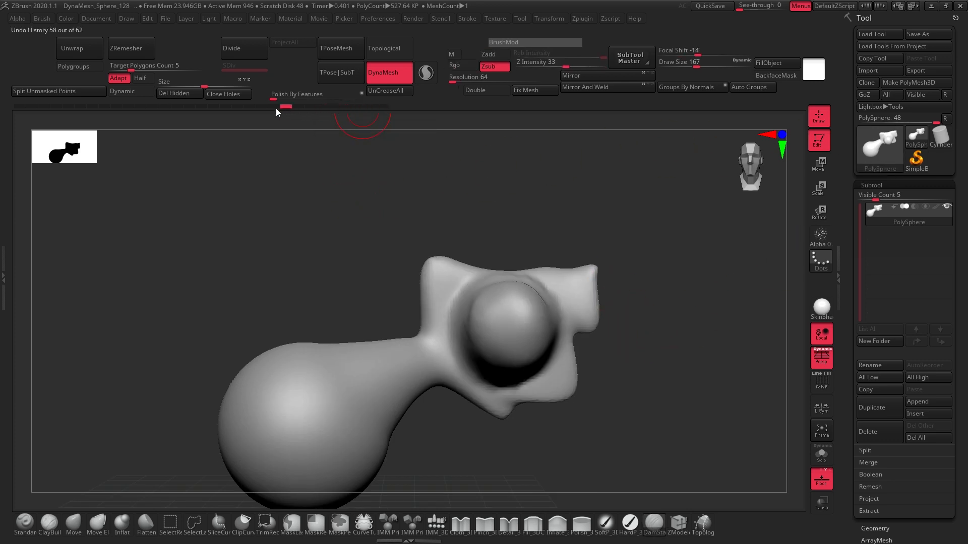
{"action": "left_click_drag", "start_coordinate": [276, 111], "coordinate": [20, 110]}
{"action": "left_click_drag", "start_coordinate": [599, 305], "coordinate": [635, 267], "text": "alt"}
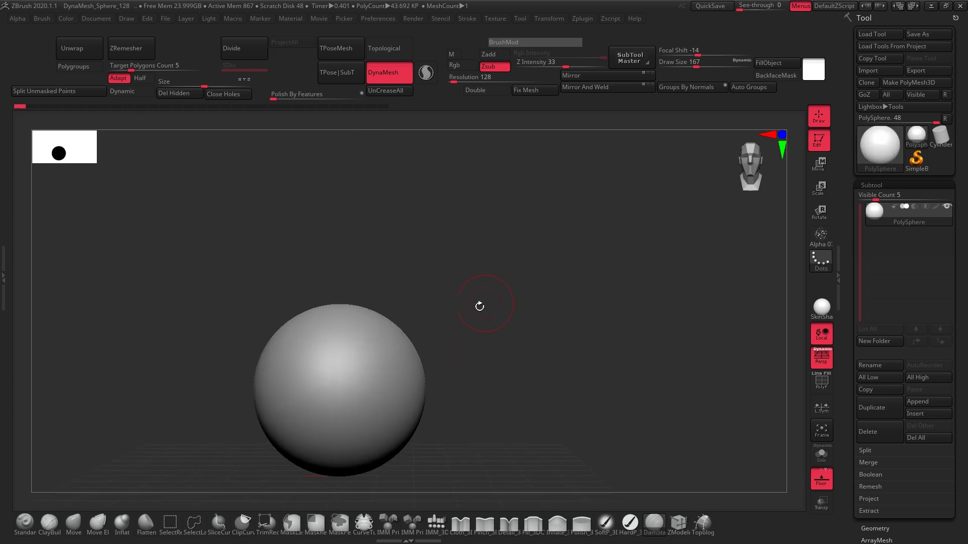
Make a ClayBuildup stroke on the sphere, accept discarding the 62 newer undo history entries, and undo the stroke
{"action": "left_click", "coordinate": [48, 524]}
{"action": "left_click", "coordinate": [454, 369]}
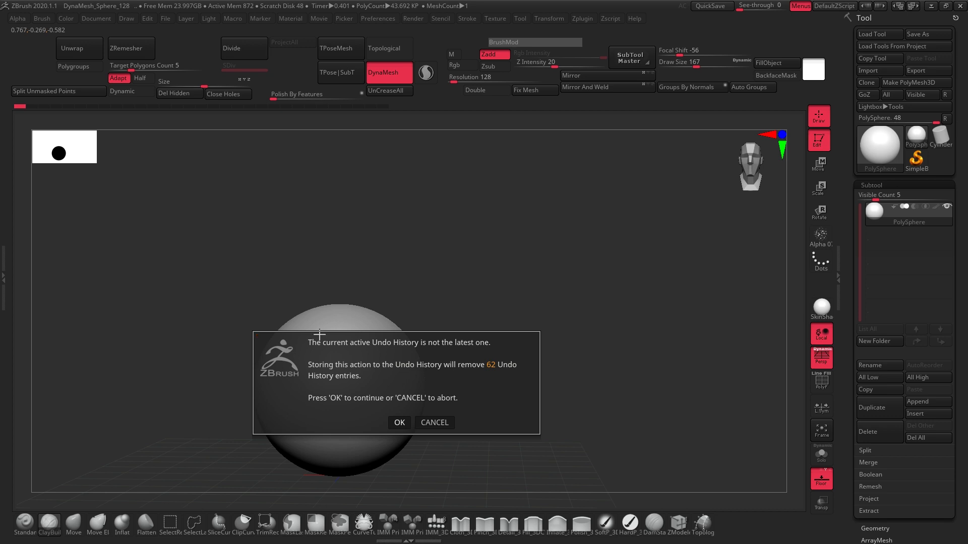
{"action": "left_click", "coordinate": [398, 422]}
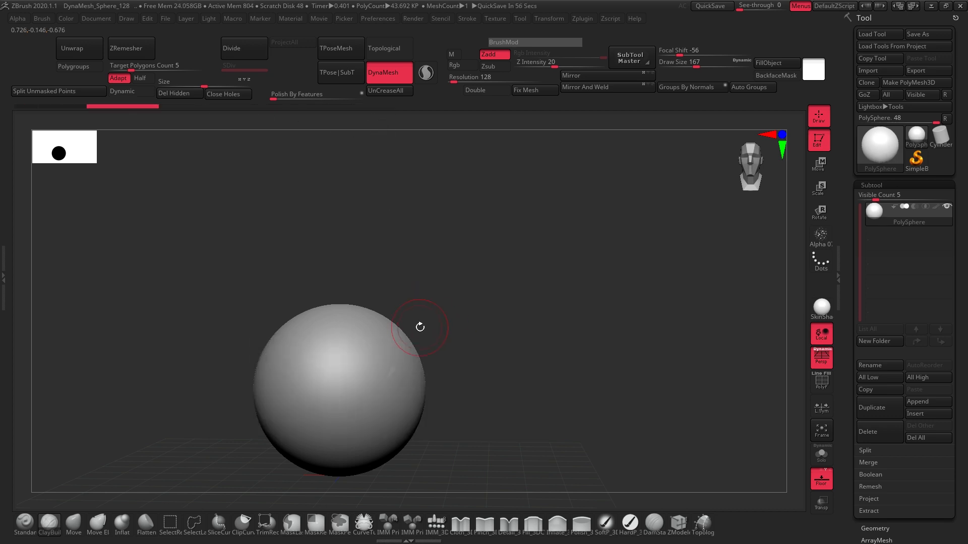
{"action": "left_click_drag", "start_coordinate": [419, 326], "coordinate": [589, 352], "text": "alt"}
{"action": "key", "text": "ctrl+z"}
{"action": "left_click_drag", "start_coordinate": [686, 303], "coordinate": [650, 290], "text": "alt"}
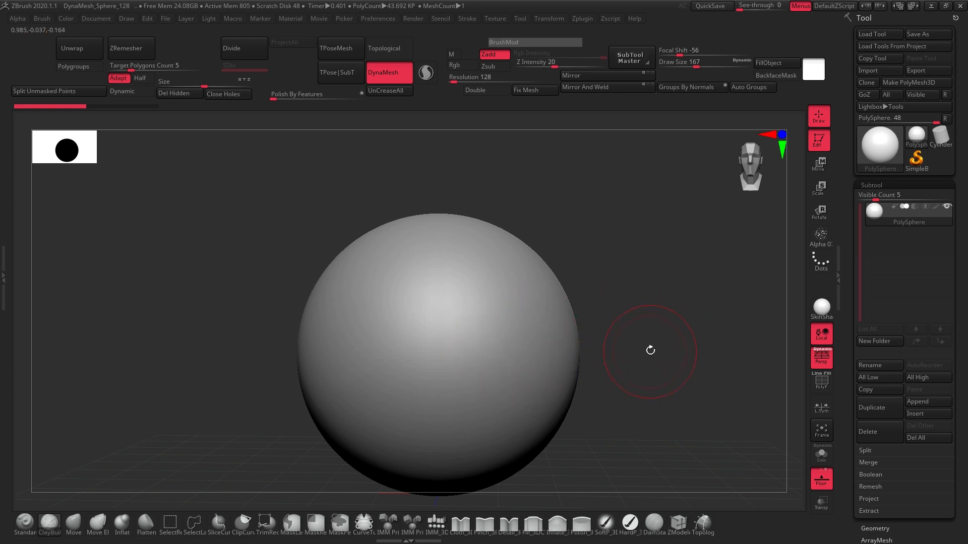
Activate the IMM_3DCW insert mesh brush and choose its QuadSphere-4 mesh
{"action": "left_click_drag", "start_coordinate": [648, 346], "coordinate": [579, 393], "text": "alt"}
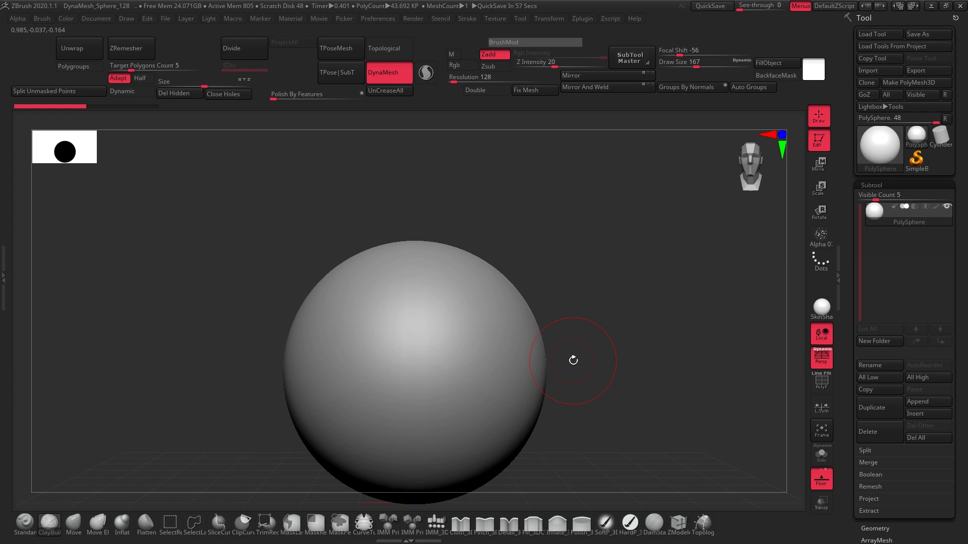
{"action": "left_click_drag", "start_coordinate": [598, 346], "coordinate": [446, 460]}
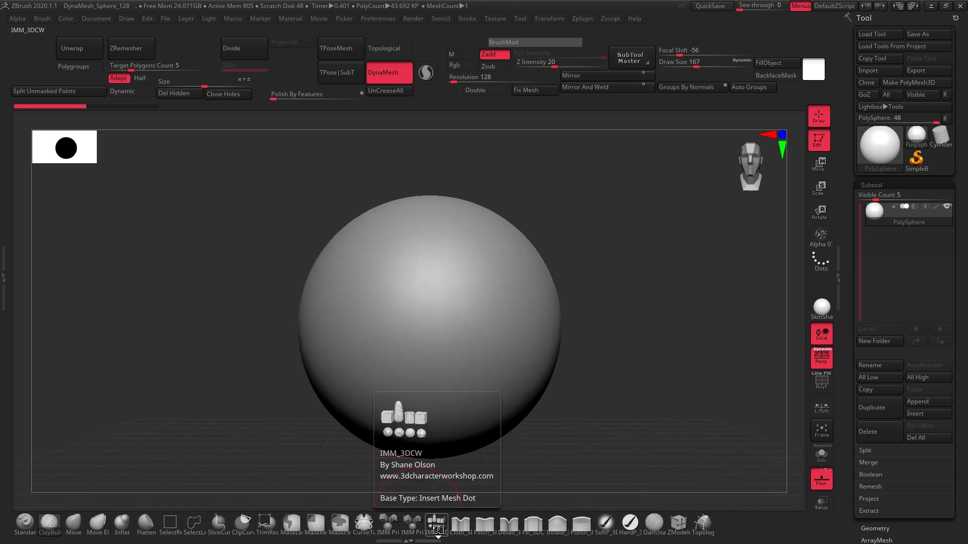
{"action": "left_click", "coordinate": [437, 522]}
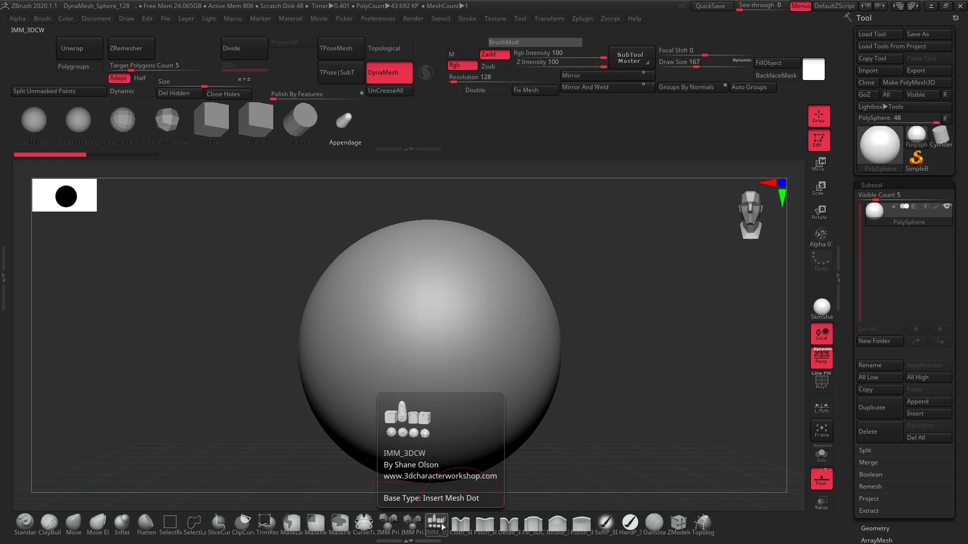
{"action": "left_click", "coordinate": [168, 120]}
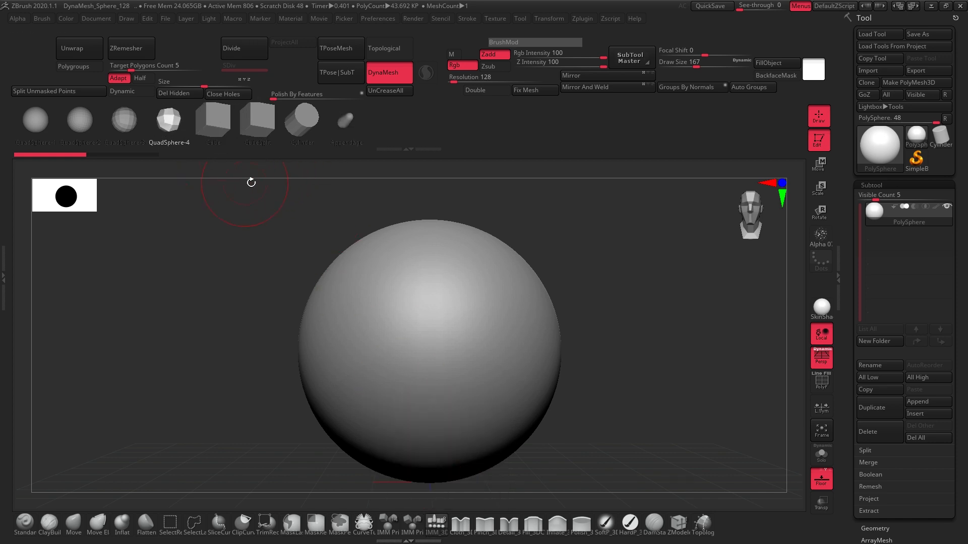
Insert a Sphere3D as a new subtool and compare its polyframe with that of the PolySphere
{"action": "left_click", "coordinate": [923, 413]}
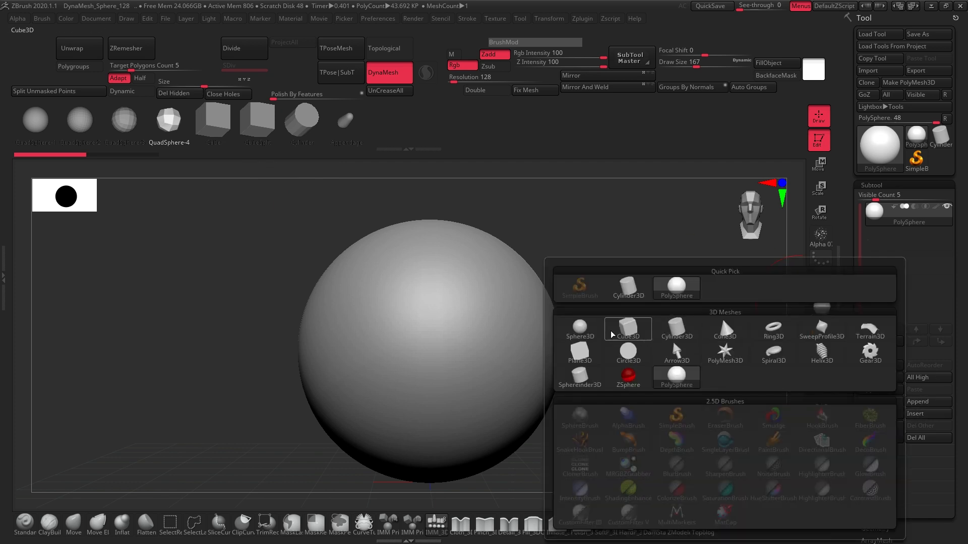
{"action": "left_click", "coordinate": [582, 331]}
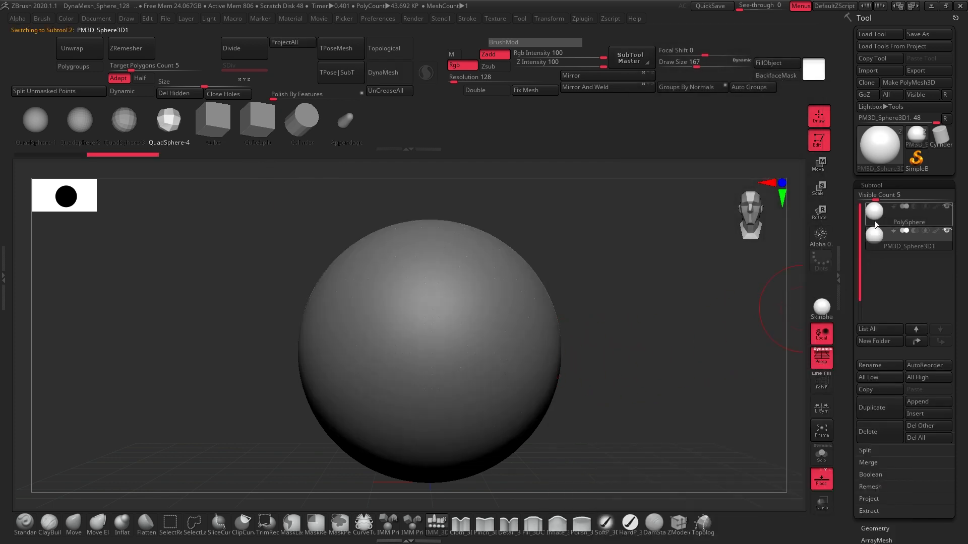
{"action": "key", "text": "shift+f"}
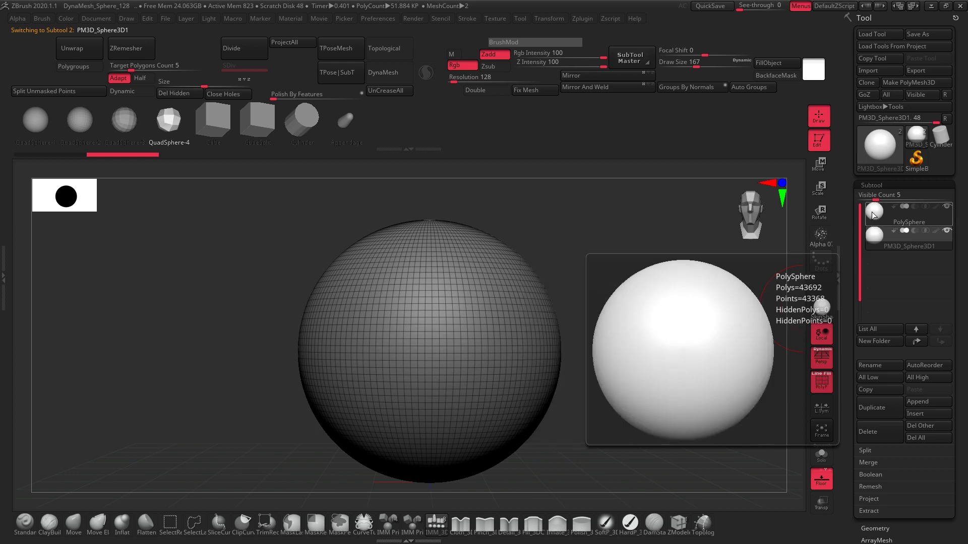
{"action": "left_click", "coordinate": [875, 217]}
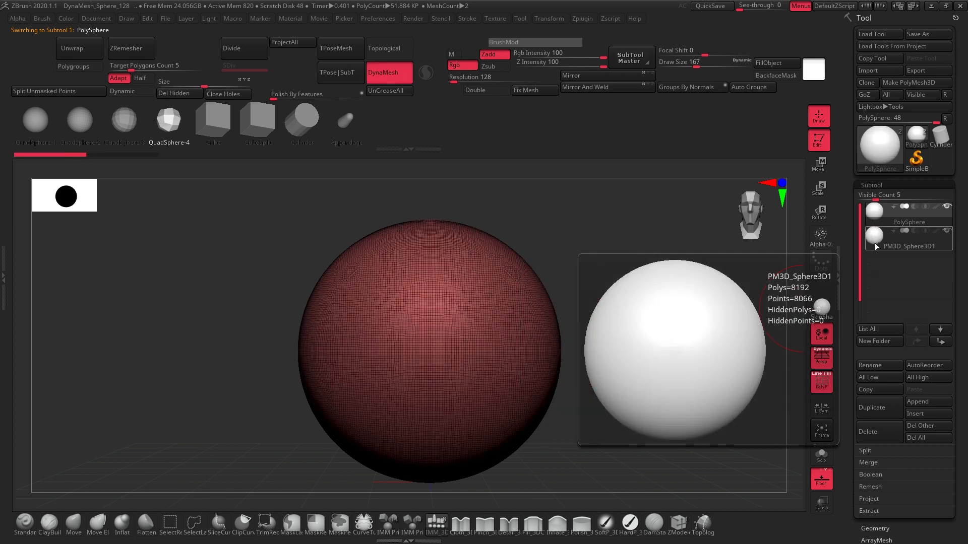
Delete the inserted PM3D_Sphere3D1 subtool
{"action": "left_click", "coordinate": [875, 241]}
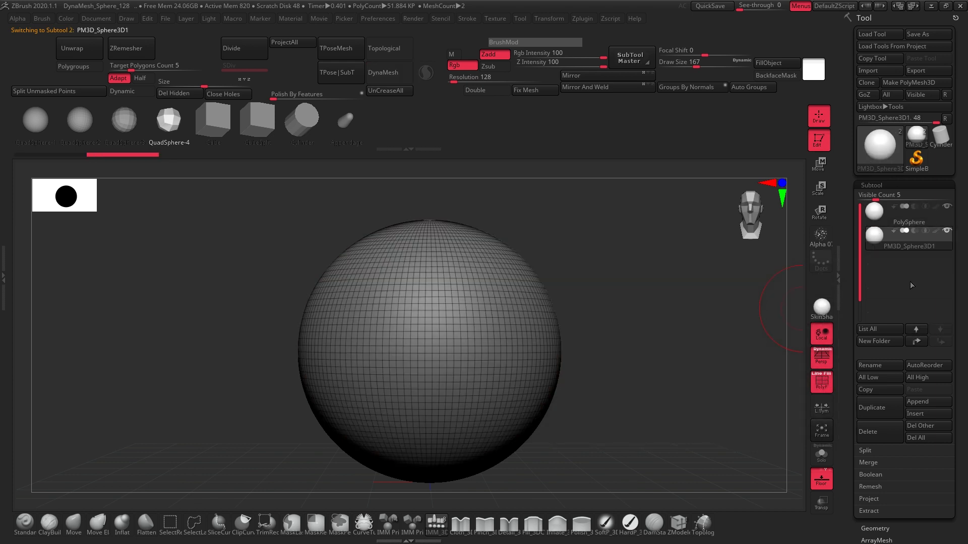
{"action": "left_click", "coordinate": [889, 435]}
{"action": "left_click", "coordinate": [786, 462]}
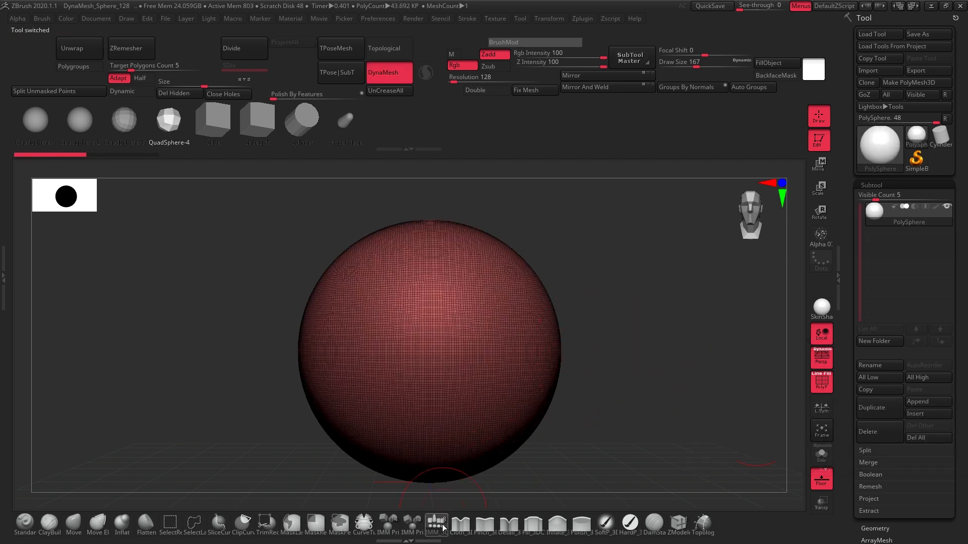
Choose the Cube insert mesh and hide the polyframe
{"action": "left_click", "coordinate": [215, 130]}
{"action": "key", "text": "shift+f"}
{"action": "left_click_drag", "start_coordinate": [588, 272], "coordinate": [605, 348], "text": "alt"}
Try inserting cubes at different spots on the upper part of the sphere, undoing each one
{"action": "left_click_drag", "start_coordinate": [457, 323], "coordinate": [456, 373]}
{"action": "mouse_move", "coordinate": [622, 315]}
{"action": "left_mouse_down"}
{"action": "mouse_move", "coordinate": [615, 328]}
{"action": "mouse_move", "coordinate": [631, 315]}
{"action": "left_mouse_up"}
{"action": "key", "text": "ctrl+z"}
{"action": "left_click_drag", "start_coordinate": [562, 330], "coordinate": [529, 378]}
{"action": "key", "text": "ctrl+z"}
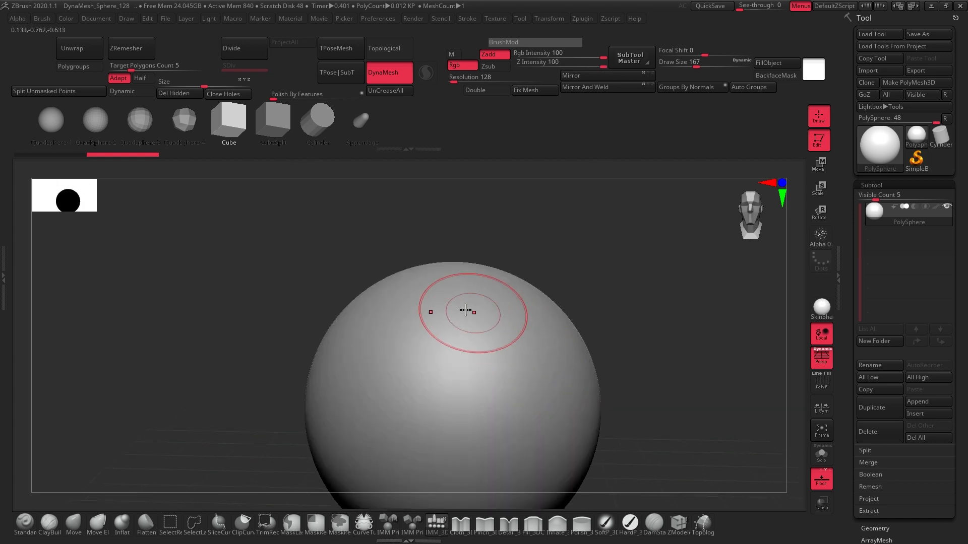
{"action": "mouse_move", "coordinate": [462, 339]}
{"action": "left_mouse_down"}
{"action": "mouse_move", "coordinate": [458, 371]}
{"action": "mouse_move", "coordinate": [484, 335]}
{"action": "mouse_move", "coordinate": [456, 350]}
{"action": "mouse_move", "coordinate": [456, 399]}
{"action": "mouse_move", "coordinate": [459, 341]}
{"action": "left_mouse_up"}
{"action": "key", "text": "ctrl+z"}
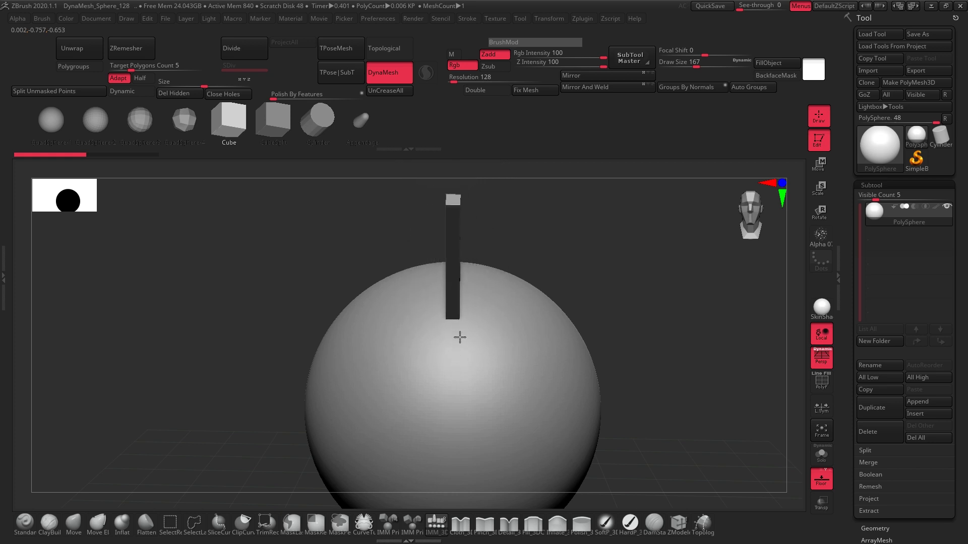
{"action": "mouse_move", "coordinate": [460, 349]}
{"action": "left_mouse_down"}
{"action": "mouse_move", "coordinate": [469, 387]}
{"action": "mouse_move", "coordinate": [456, 341]}
{"action": "mouse_move", "coordinate": [462, 407]}
{"action": "mouse_move", "coordinate": [459, 354]}
{"action": "left_mouse_up"}
{"action": "key", "text": "ctrl+z"}
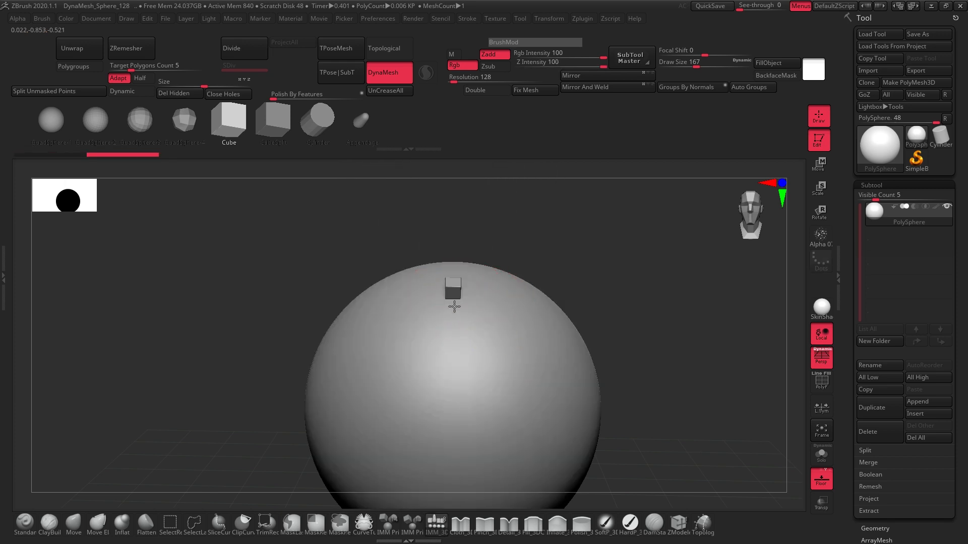
Insert a large cube on top of the sphere, centred on the symmetry line
{"action": "left_click_drag", "start_coordinate": [454, 307], "coordinate": [456, 365]}
{"action": "mouse_move", "coordinate": [620, 306]}
{"action": "right_mouse_down"}
{"action": "mouse_move", "coordinate": [648, 302]}
{"action": "mouse_move", "coordinate": [546, 324]}
{"action": "mouse_move", "coordinate": [632, 291]}
{"action": "mouse_move", "coordinate": [512, 361]}
{"action": "right_mouse_up"}
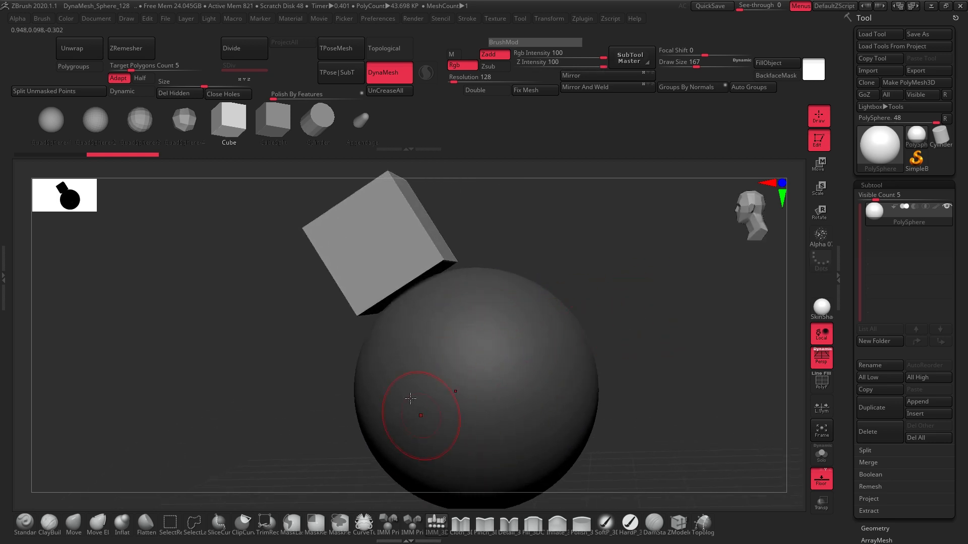
{"action": "right_click_drag", "start_coordinate": [581, 360], "coordinate": [658, 234]}
Activate the Move gizmo on the inserted cube, try shifting the cube, and undo the shift
{"action": "key", "text": "w"}
{"action": "left_click_drag", "start_coordinate": [513, 256], "coordinate": [627, 264]}
{"action": "key", "text": "ctrl+z"}
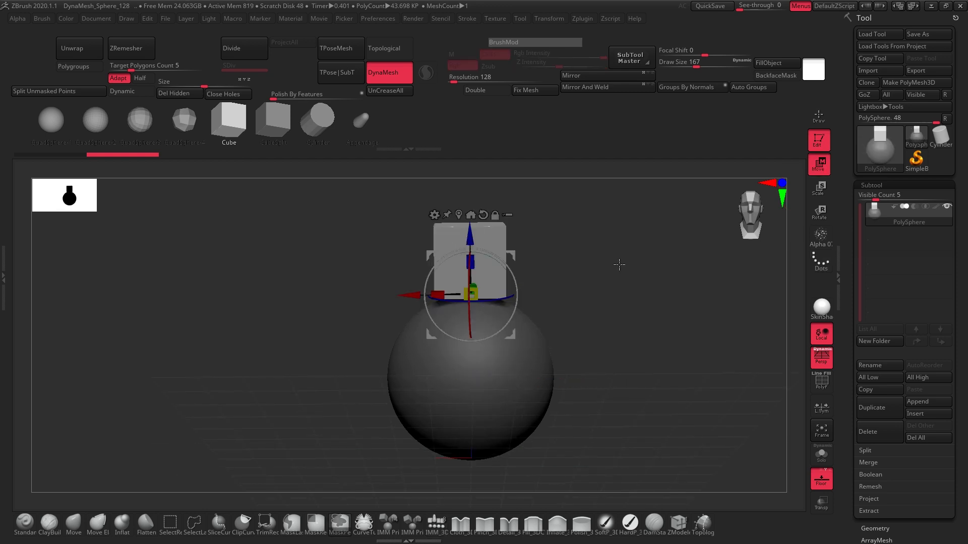
Try moving the inserted cube off to the side of the sphere with the gizmo, and undo the move
{"action": "left_click_drag", "start_coordinate": [518, 257], "coordinate": [631, 276]}
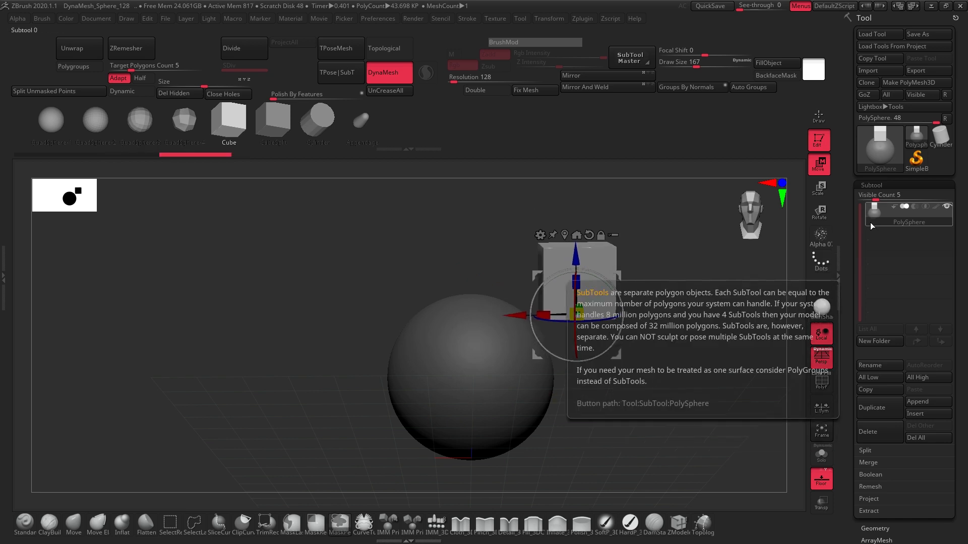
{"action": "key", "text": "ctrl+z"}
{"action": "left_click_drag", "start_coordinate": [605, 330], "coordinate": [550, 366]}
{"action": "left_click_drag", "start_coordinate": [563, 330], "coordinate": [669, 359]}
Display the polyframe on the inserted cube and the sphere for a close view of their polygroups and edges
{"action": "right_click_drag", "start_coordinate": [641, 371], "coordinate": [568, 302]}
{"action": "right_click_drag", "start_coordinate": [659, 316], "coordinate": [583, 303], "text": "ctrl"}
{"action": "right_click_drag", "start_coordinate": [524, 261], "coordinate": [516, 336], "text": "ctrl"}
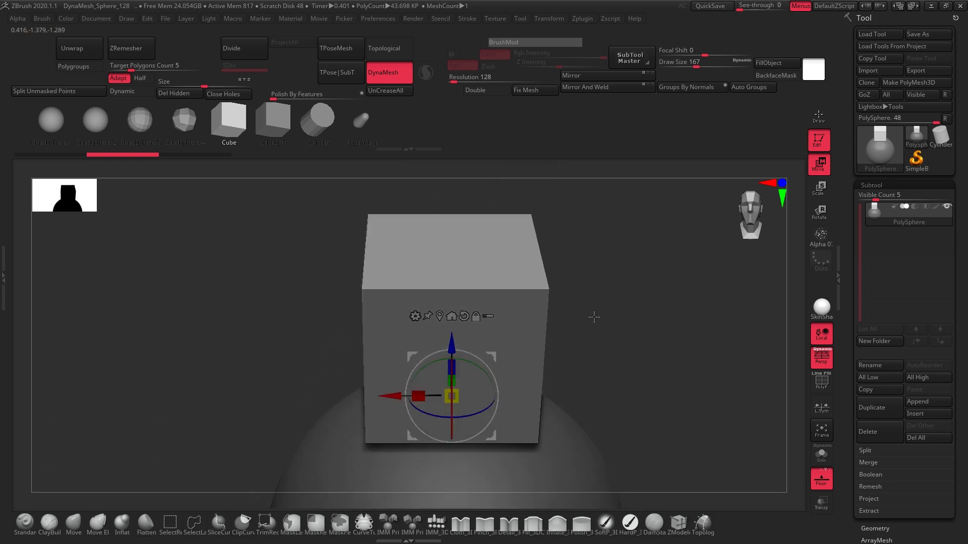
{"action": "key", "text": "shift+f"}
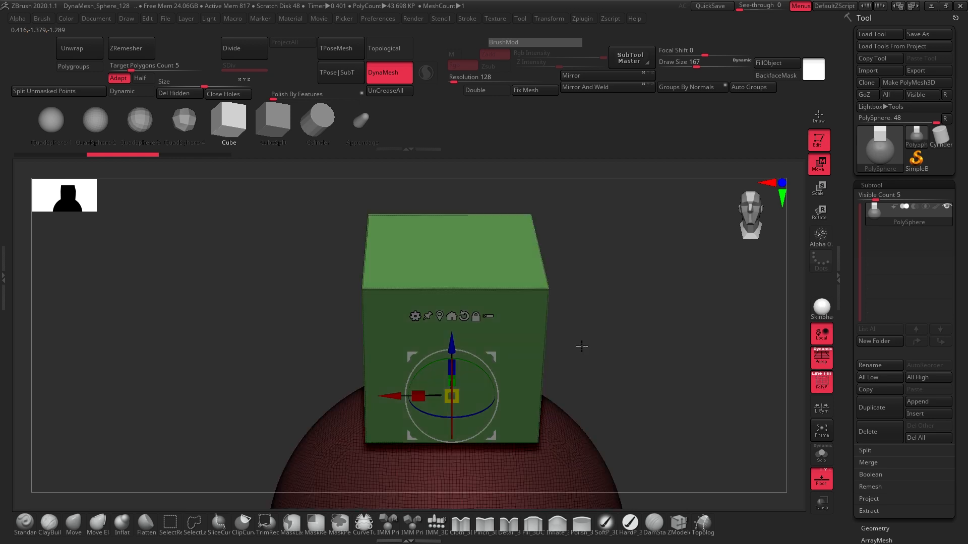
{"action": "mouse_move", "coordinate": [607, 305]}
{"action": "right_mouse_down"}
{"action": "mouse_move", "coordinate": [484, 296]}
{"action": "mouse_move", "coordinate": [438, 321]}
{"action": "mouse_move", "coordinate": [596, 270]}
{"action": "mouse_move", "coordinate": [525, 303]}
{"action": "right_mouse_up"}
{"action": "mouse_move", "coordinate": [713, 286]}
{"action": "right_mouse_down", "text": "ctrl"}
{"action": "mouse_move", "coordinate": [529, 372]}
{"action": "mouse_move", "coordinate": [579, 277]}
{"action": "mouse_move", "coordinate": [583, 320]}
{"action": "mouse_move", "coordinate": [574, 325]}
{"action": "right_mouse_up", "text": "ctrl"}
Switch to the Move brush and preview the mesh with Dynamic subdivision turned on and off again
{"action": "left_click", "coordinate": [74, 524]}
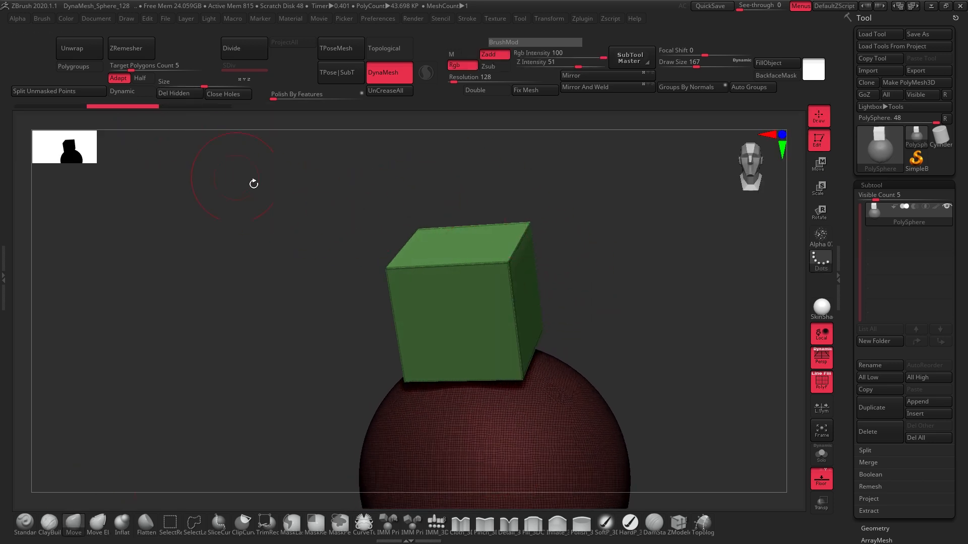
{"action": "left_click", "coordinate": [141, 92]}
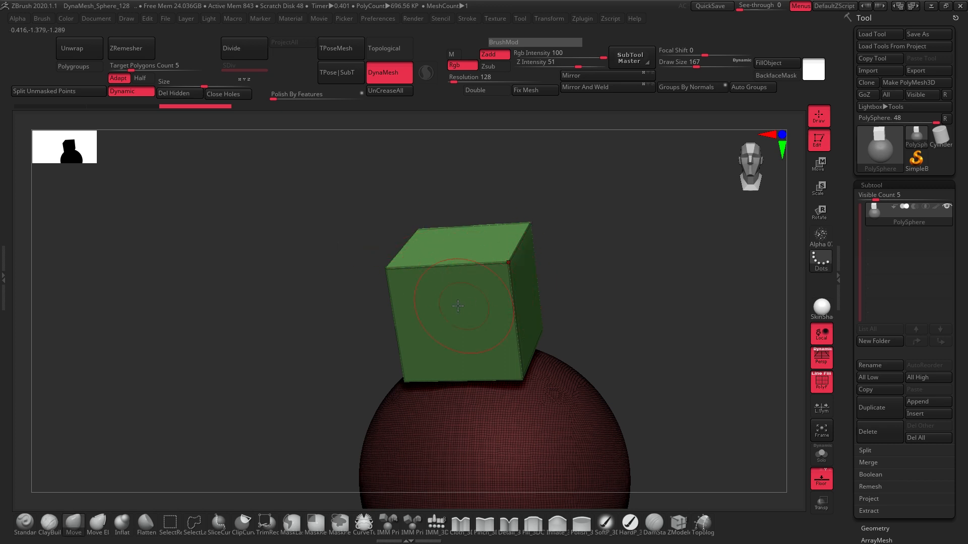
{"action": "left_click", "coordinate": [128, 92]}
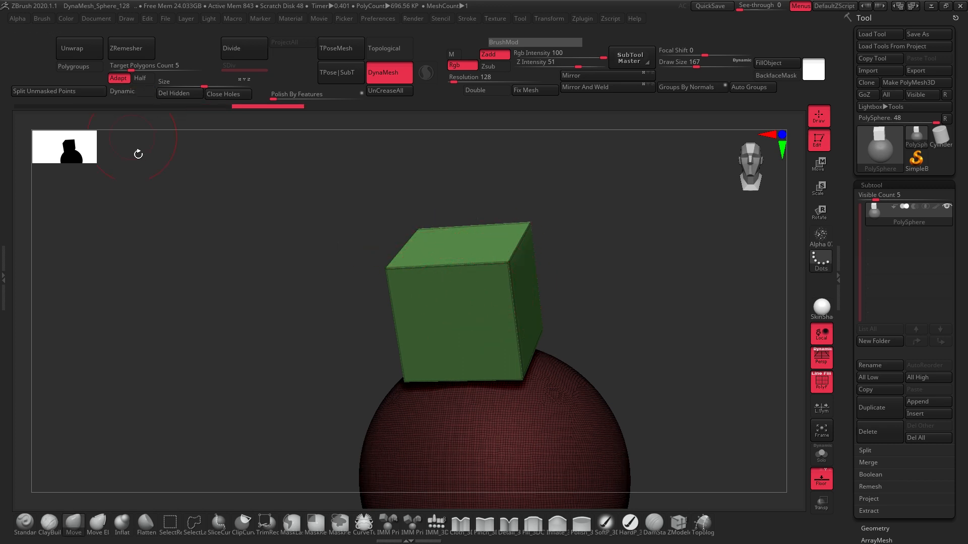
Remove the cube's edge creases with UnCreaseAll from the Geometry crease settings
{"action": "left_click_drag", "start_coordinate": [602, 279], "coordinate": [529, 319]}
{"action": "mouse_move", "coordinate": [529, 319]}
{"action": "right_mouse_down", "text": "ctrl"}
{"action": "mouse_move", "coordinate": [640, 278]}
{"action": "mouse_move", "coordinate": [880, 241]}
{"action": "right_mouse_up", "text": "ctrl"}
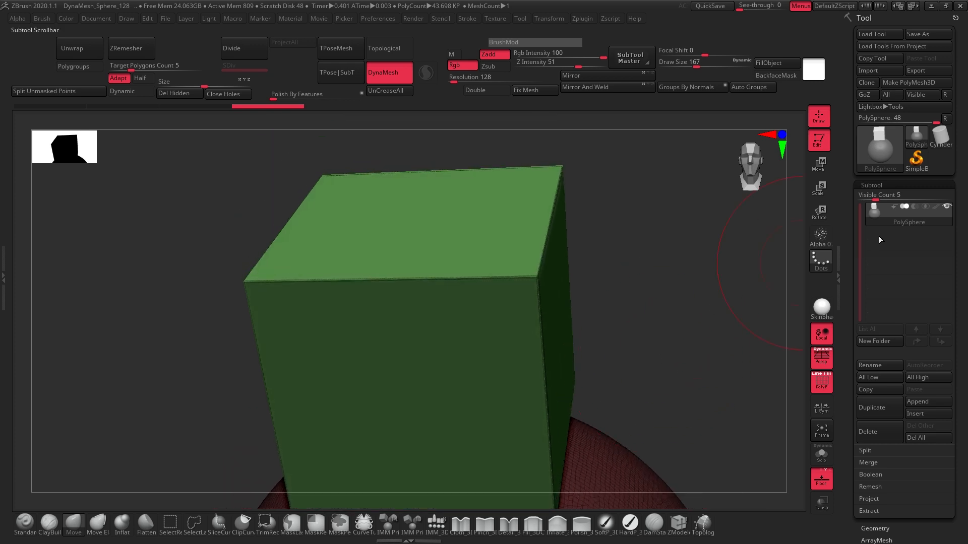
{"action": "left_click", "coordinate": [877, 185]}
{"action": "left_click", "coordinate": [879, 198]}
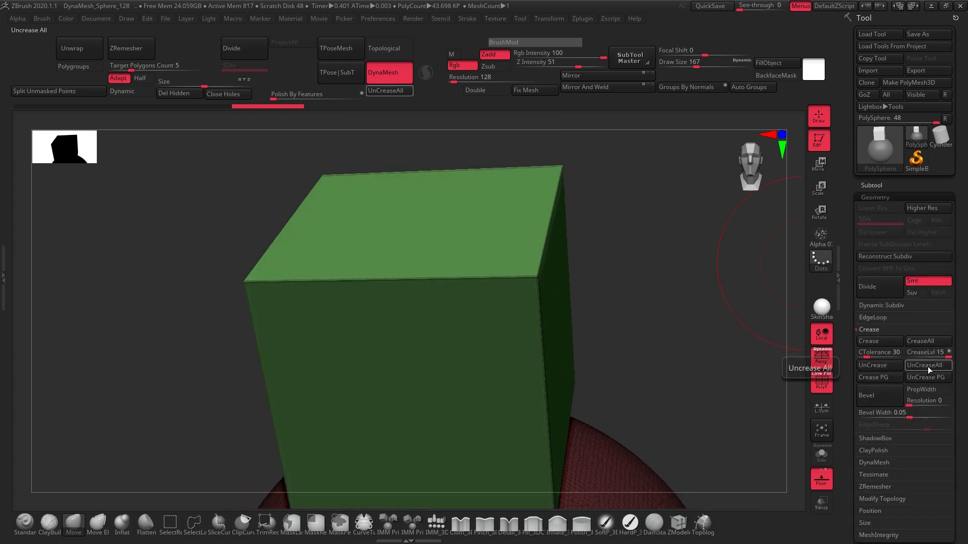
{"action": "left_click", "coordinate": [930, 367]}
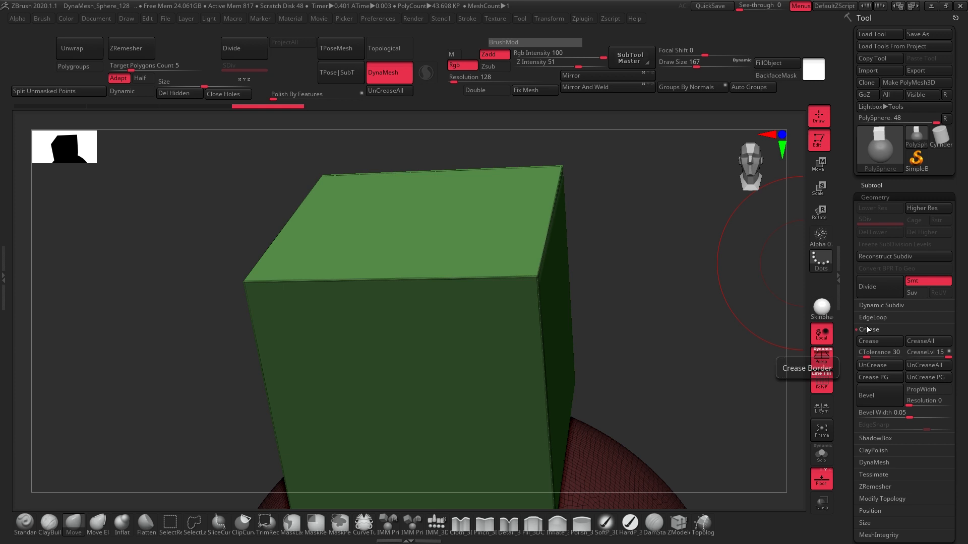
{"action": "left_click", "coordinate": [398, 95]}
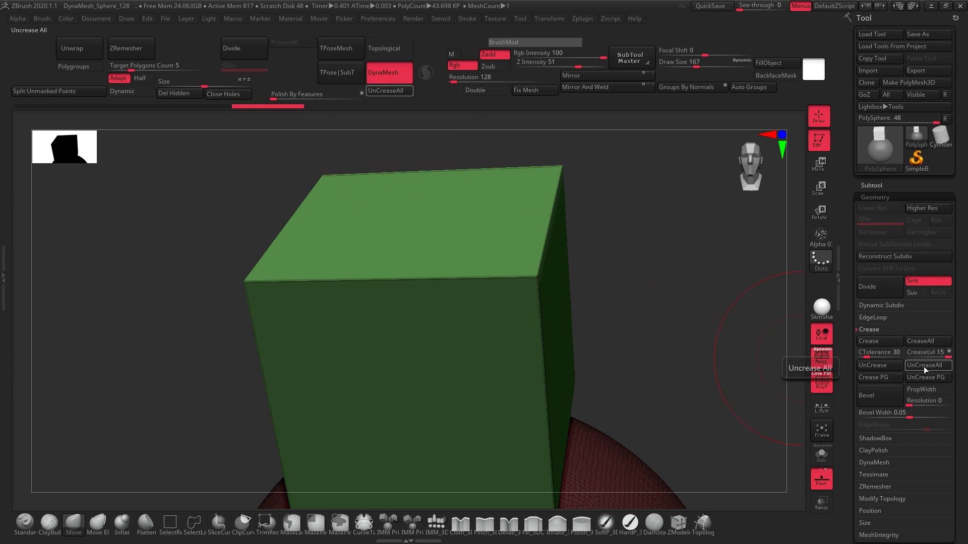
{"action": "left_click_drag", "start_coordinate": [642, 296], "coordinate": [454, 302]}
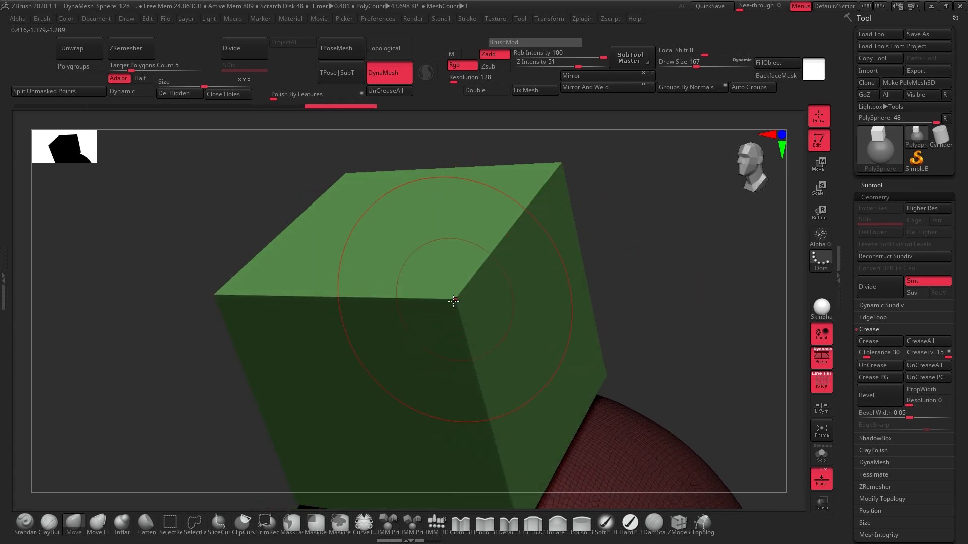
Step back through the crease changes and compare the cube's edges with Dynamic subdivision toggled
{"action": "key", "text": "ctrl+z"}
{"action": "key", "text": "ctrl+z"}
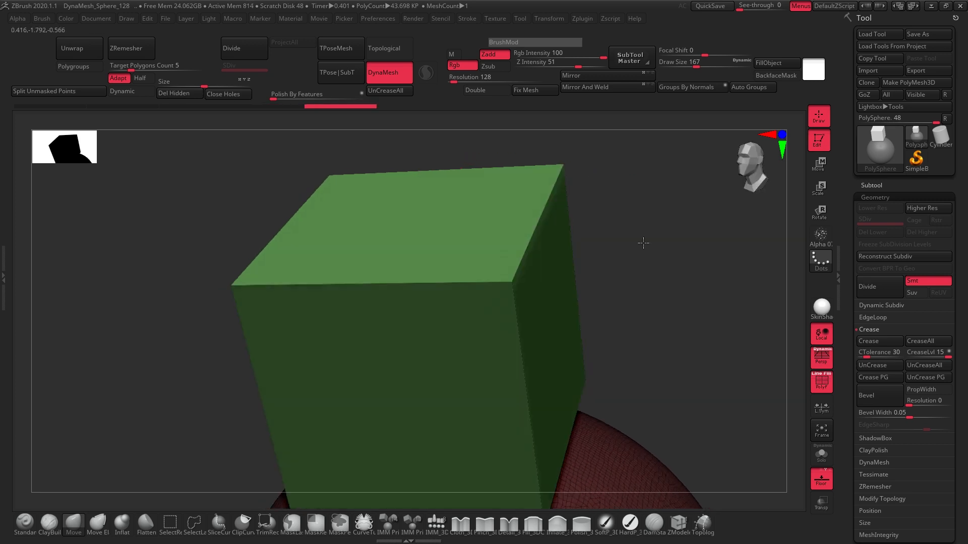
{"action": "left_click", "coordinate": [131, 91]}
{"action": "key", "text": "ctrl+z"}
{"action": "left_click_drag", "start_coordinate": [329, 145], "coordinate": [465, 282]}
{"action": "left_click_drag", "start_coordinate": [574, 312], "coordinate": [655, 342]}
{"action": "left_click", "coordinate": [131, 91]}
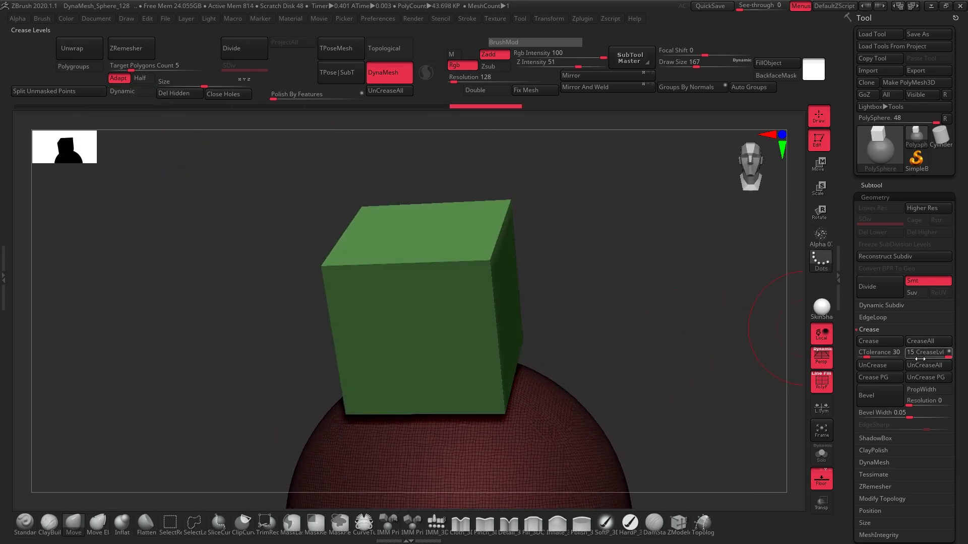
Hide the polyframe and bring back the subtool list, with the whole model in view
{"action": "left_click_drag", "start_coordinate": [622, 282], "coordinate": [594, 278]}
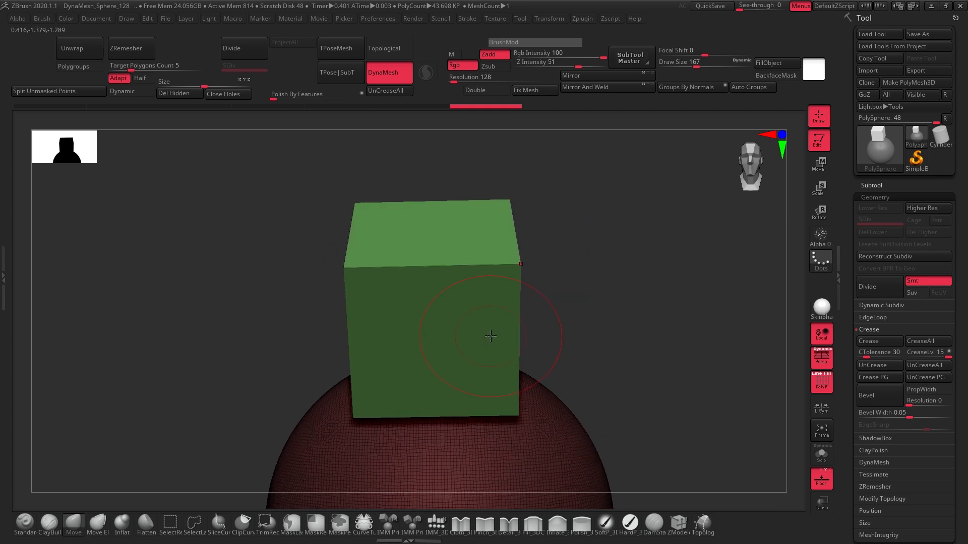
{"action": "mouse_move", "coordinate": [599, 320]}
{"action": "right_mouse_down", "text": "alt"}
{"action": "mouse_move", "coordinate": [620, 299]}
{"action": "mouse_move", "coordinate": [625, 325]}
{"action": "mouse_move", "coordinate": [628, 276]}
{"action": "right_mouse_up", "text": "alt"}
{"action": "key", "text": "shift+f"}
{"action": "mouse_move", "coordinate": [627, 276]}
{"action": "right_mouse_down"}
{"action": "mouse_move", "coordinate": [624, 333]}
{"action": "mouse_move", "coordinate": [594, 343]}
{"action": "right_mouse_up"}
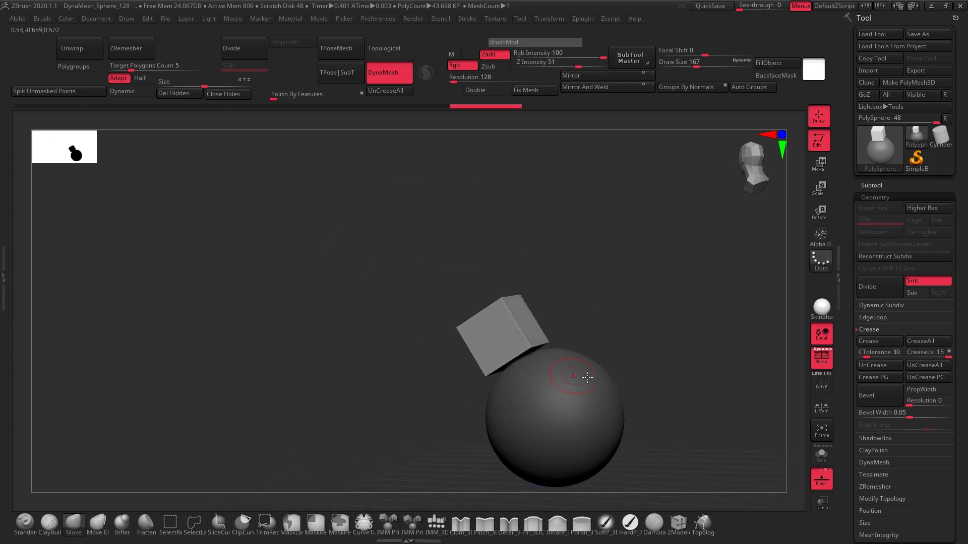
{"action": "right_click_drag", "start_coordinate": [610, 376], "coordinate": [676, 307]}
{"action": "left_click", "coordinate": [881, 186]}
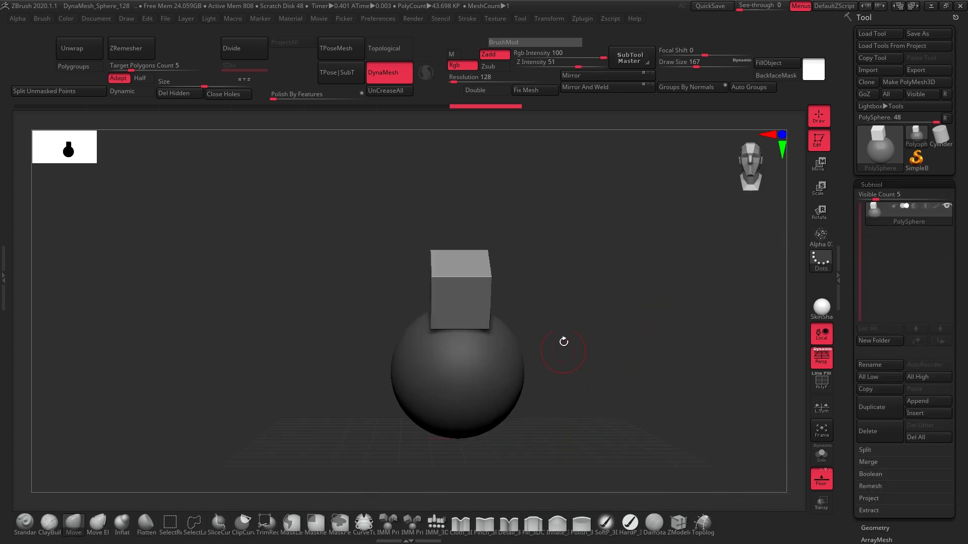
Separate the cube from the sphere with Split Unmasked Points and make the new cube subtool active
{"action": "right_click_drag", "start_coordinate": [536, 309], "coordinate": [508, 339], "text": "ctrl"}
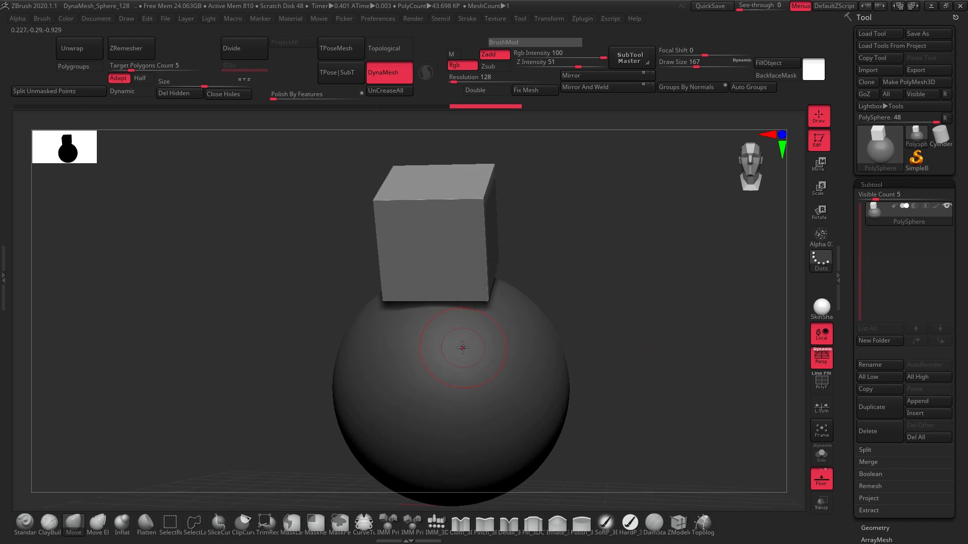
{"action": "right_click_drag", "start_coordinate": [497, 328], "coordinate": [579, 335]}
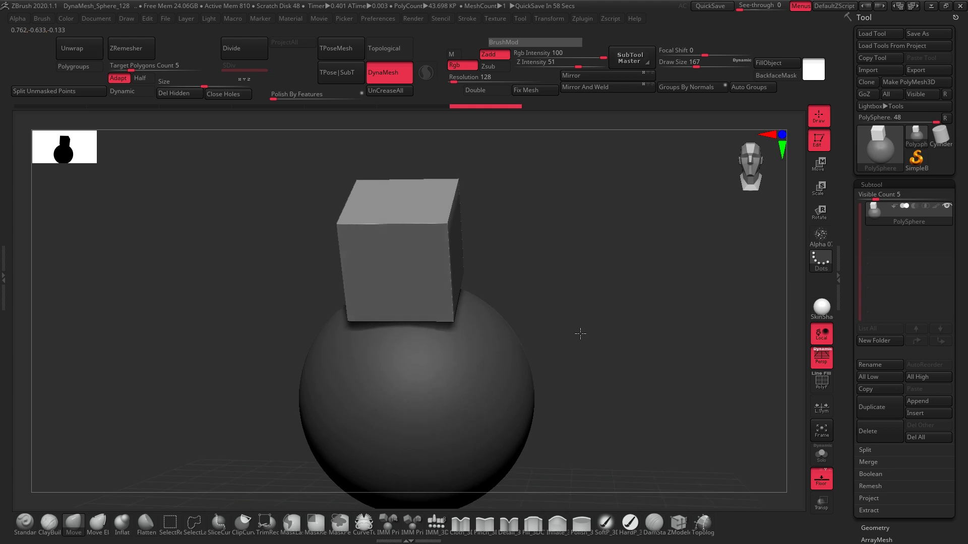
{"action": "left_click", "coordinate": [79, 89]}
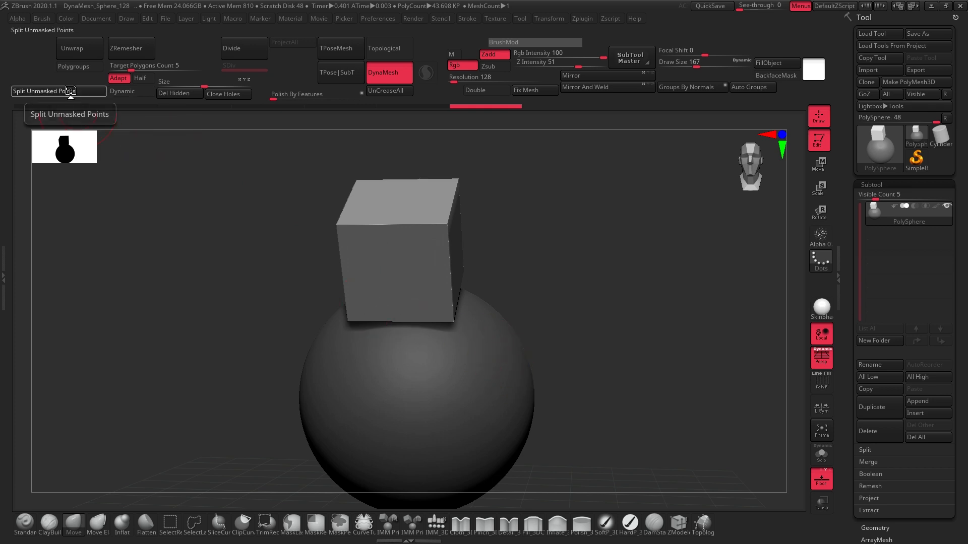
{"action": "left_click", "coordinate": [70, 92]}
{"action": "left_click", "coordinate": [875, 237]}
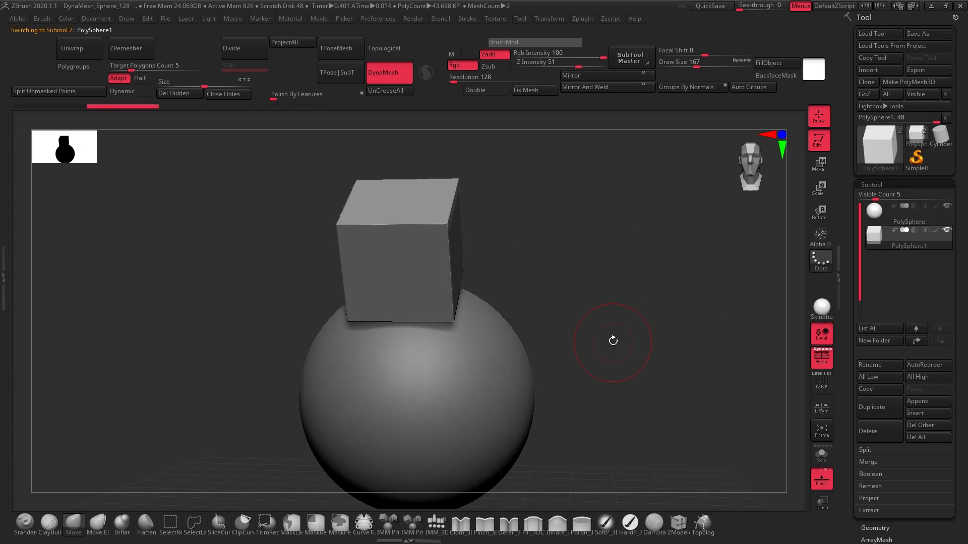
Try moving the separated cube subtool away from the sphere with the gizmo, and undo the move
{"action": "left_click_drag", "start_coordinate": [611, 339], "coordinate": [633, 333]}
{"action": "left_click", "coordinate": [818, 166]}
{"action": "left_click_drag", "start_coordinate": [613, 294], "coordinate": [645, 280], "text": "shift"}
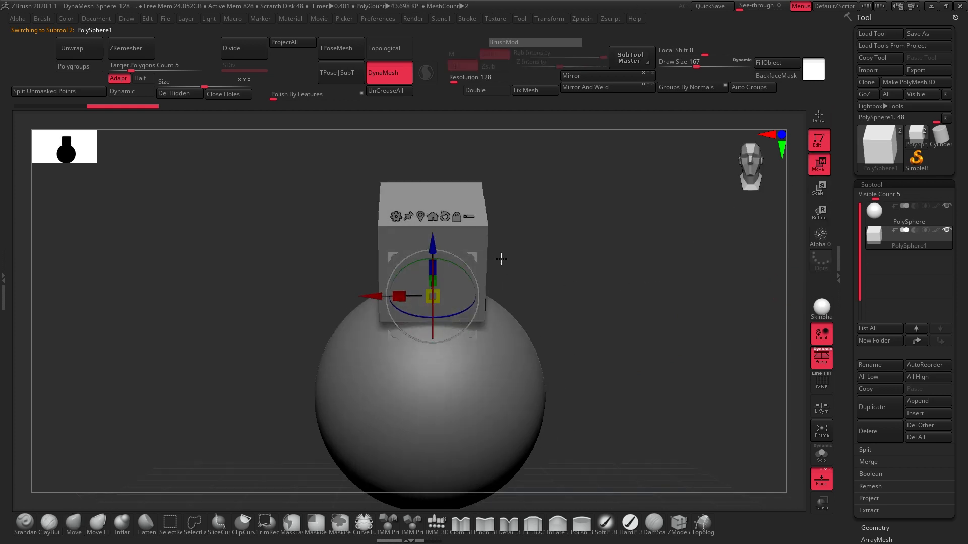
{"action": "left_click_drag", "start_coordinate": [472, 257], "coordinate": [596, 306]}
{"action": "key", "text": "ctrl+z"}
Return to the Move brush, make the sphere the active subtool, and set the draw size to 743
{"action": "left_click", "coordinate": [73, 523]}
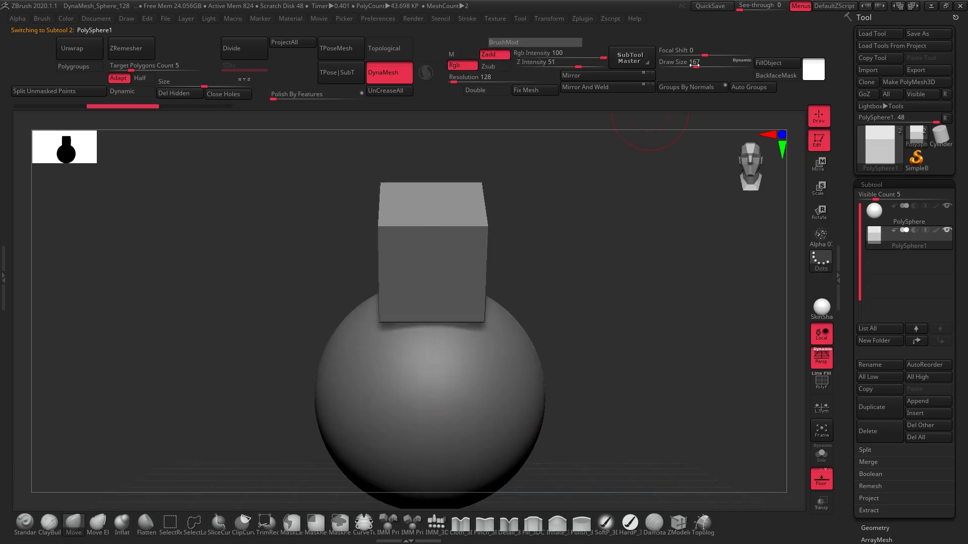
{"action": "left_click", "coordinate": [475, 374], "text": "alt"}
{"action": "mouse_move", "coordinate": [600, 361]}
{"action": "left_mouse_down"}
{"action": "mouse_move", "coordinate": [545, 309]}
{"action": "mouse_move", "coordinate": [531, 316]}
{"action": "mouse_move", "coordinate": [617, 301]}
{"action": "mouse_move", "coordinate": [588, 252]}
{"action": "mouse_move", "coordinate": [578, 293]}
{"action": "left_mouse_up"}
{"action": "left_click_drag", "start_coordinate": [691, 328], "coordinate": [435, 250]}
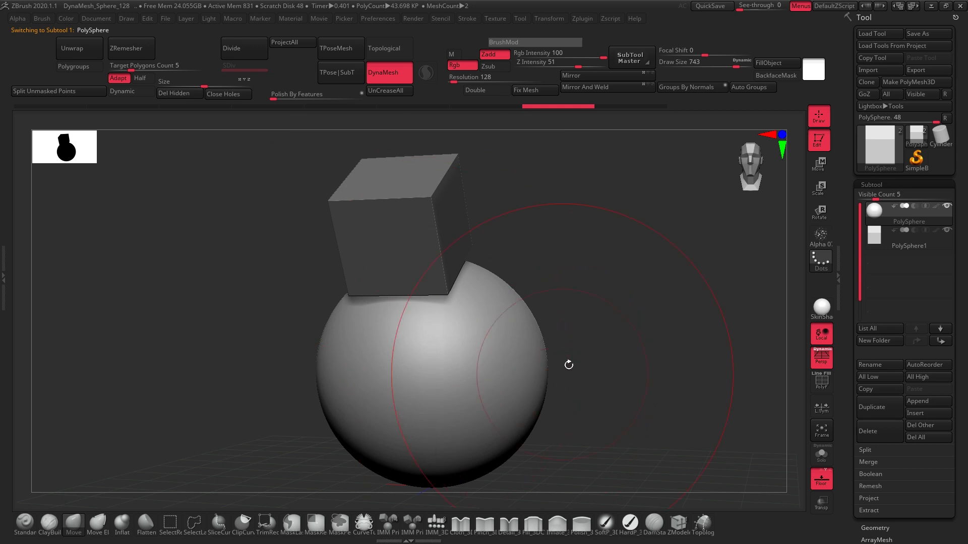
{"action": "left_click_drag", "start_coordinate": [584, 293], "coordinate": [722, 290]}
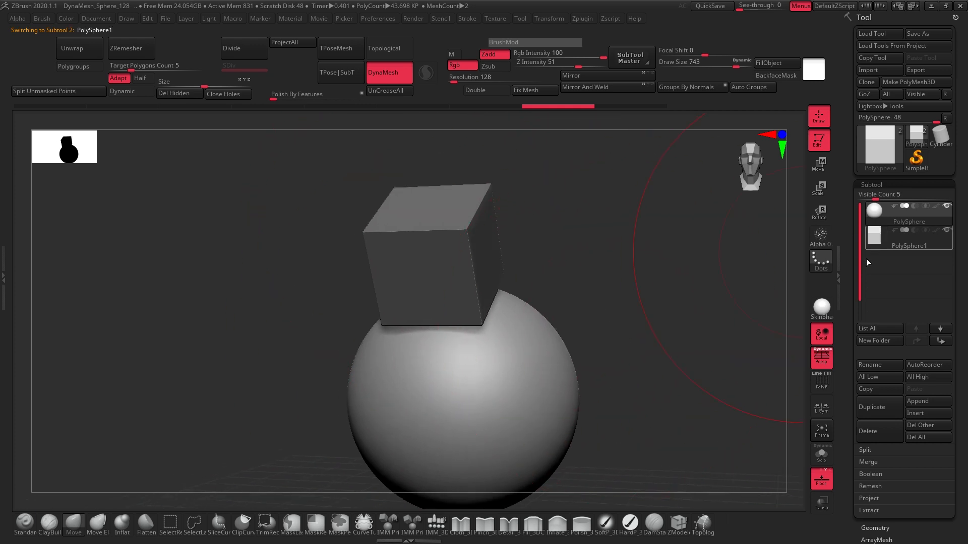
Alternate between the subtools, pulling the sphere's side and the cube's upper corner with the Move brush, and undo the cube's deformation
{"action": "left_click", "coordinate": [877, 241]}
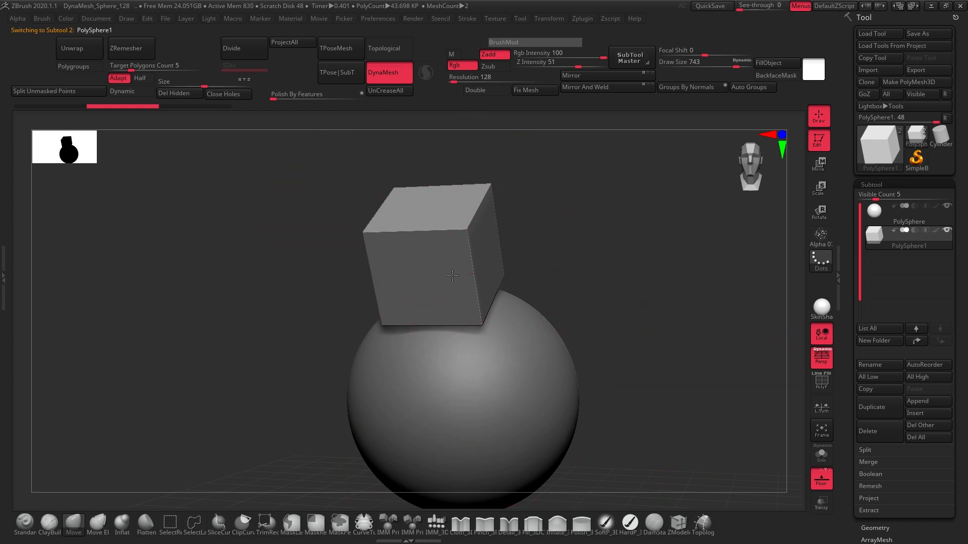
{"action": "left_click", "coordinate": [515, 395], "text": "alt"}
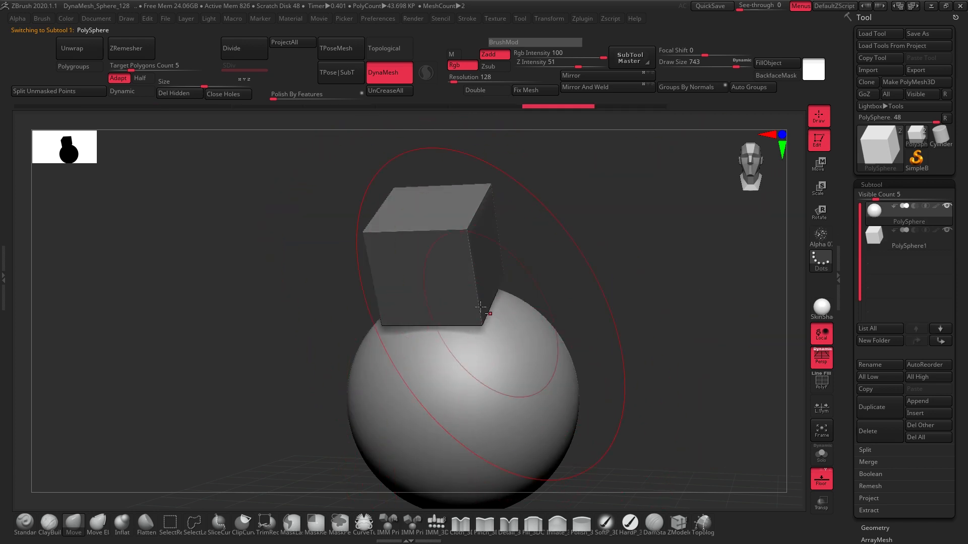
{"action": "left_click_drag", "start_coordinate": [557, 339], "coordinate": [623, 287]}
{"action": "left_click", "coordinate": [465, 259], "text": "alt"}
{"action": "left_click_drag", "start_coordinate": [488, 221], "coordinate": [547, 174]}
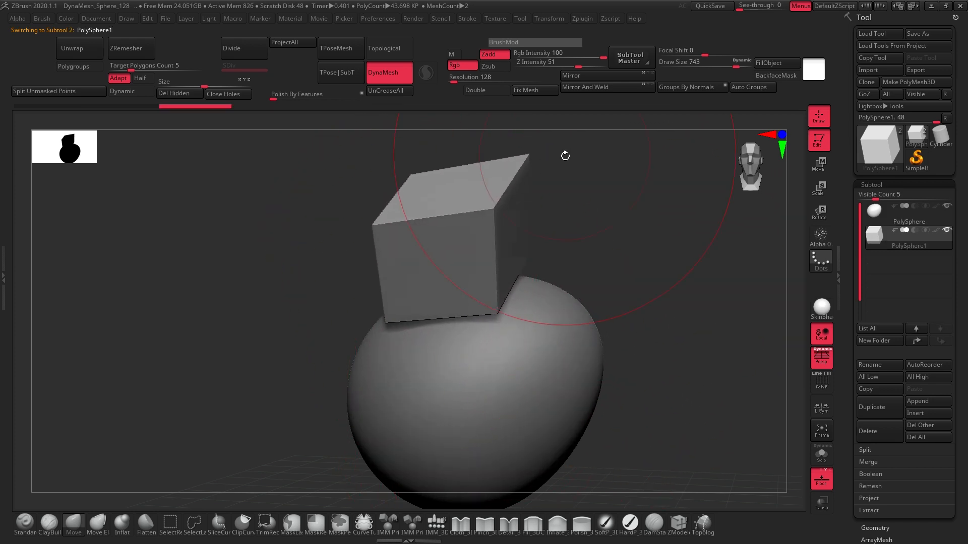
{"action": "key", "text": "ctrl+z"}
{"action": "key", "text": "ctrl+z"}
Try more changes on the cube subtool and step back through its undo history to its original shape
{"action": "left_click_drag", "start_coordinate": [658, 295], "coordinate": [772, 283], "text": "alt"}
{"action": "left_click_drag", "start_coordinate": [630, 285], "coordinate": [504, 243]}
{"action": "left_click_drag", "start_coordinate": [114, 105], "coordinate": [274, 117]}
{"action": "left_click_drag", "start_coordinate": [610, 273], "coordinate": [619, 269]}
{"action": "key", "text": "ctrl+z"}
{"action": "key", "text": "ctrl+z"}
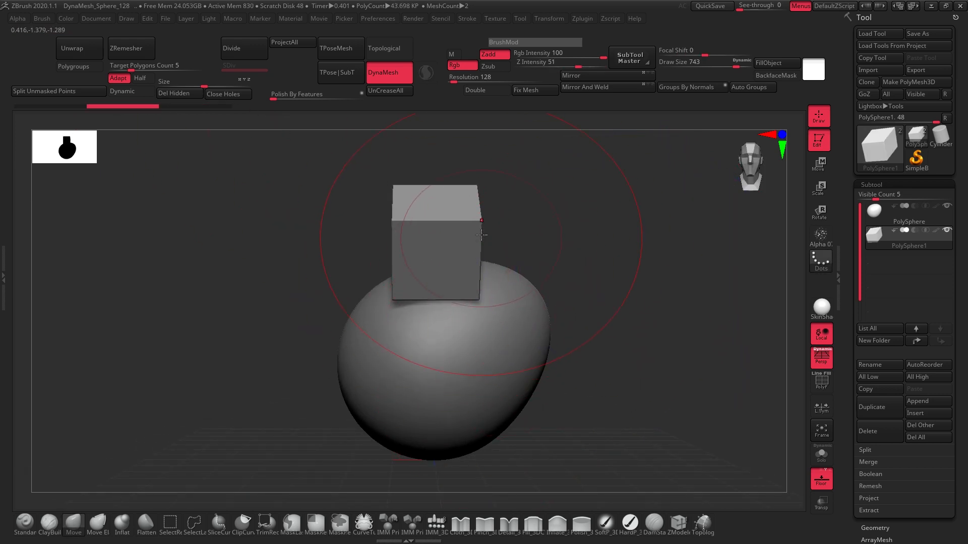
Skew the cube's side outward and stretch the sphere sideways, stepping back and forth through each subtool's history
{"action": "key", "text": "ctrl+shift+z"}
{"action": "key", "text": "ctrl+shift+z"}
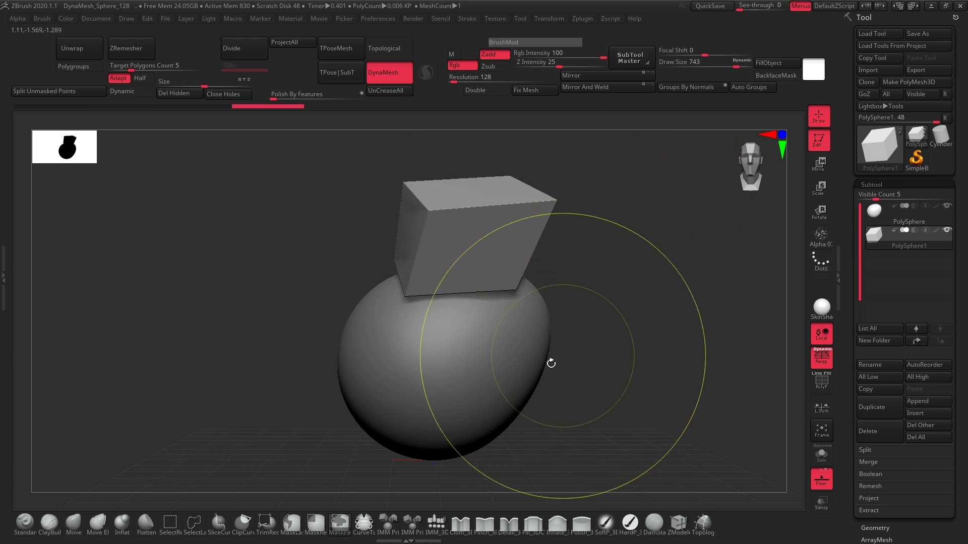
{"action": "key", "text": "ctrl+z"}
{"action": "key", "text": "ctrl+z"}
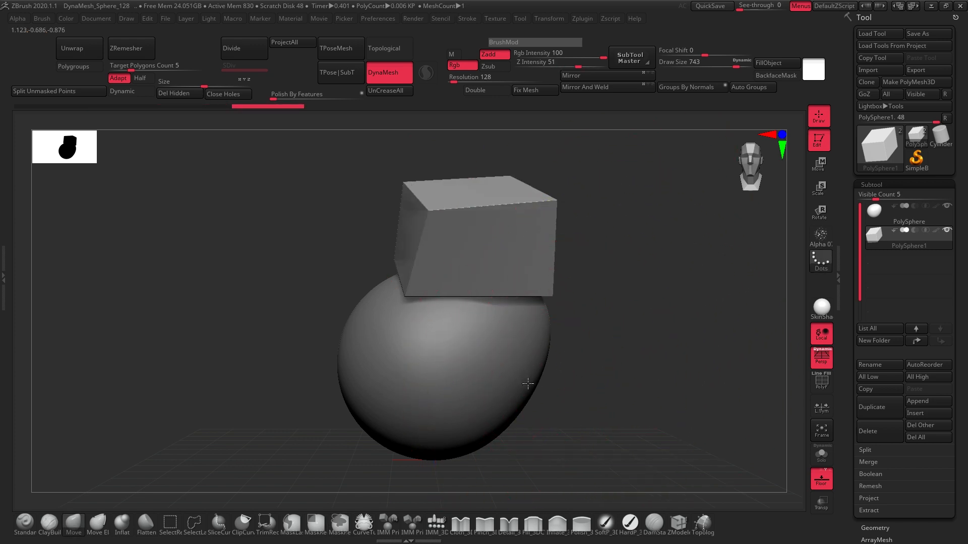
{"action": "key", "text": "ctrl+shift+z"}
{"action": "key", "text": "ctrl+shift+z"}
{"action": "key", "text": "ctrl+shift+z"}
{"action": "key", "text": "ctrl+shift+z"}
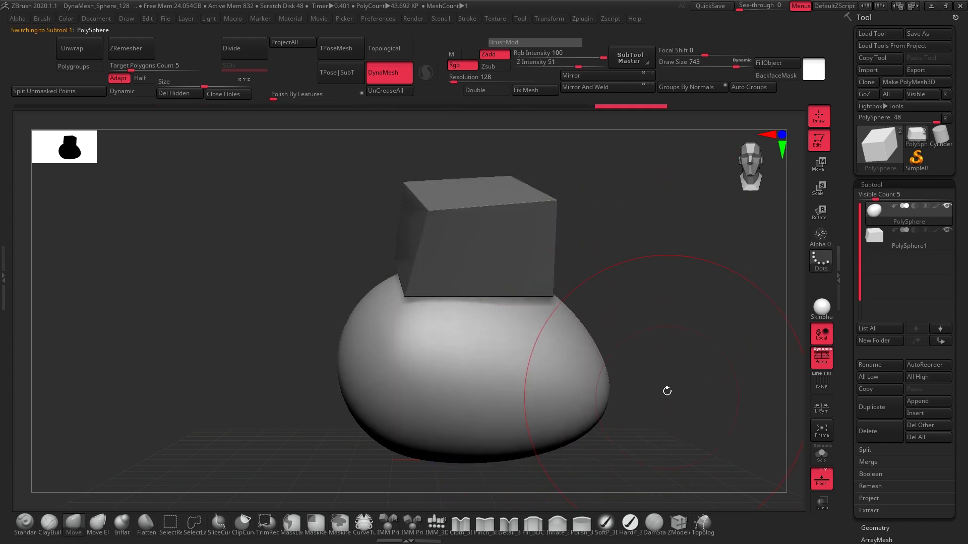
Undo the sphere subtool's deformations back to its round shape
{"action": "key", "text": "ctrl+z"}
{"action": "key", "text": "ctrl+z"}
{"action": "key", "text": "ctrl+z"}
{"action": "key", "text": "ctrl+z"}
{"action": "key", "text": "ctrl+z"}
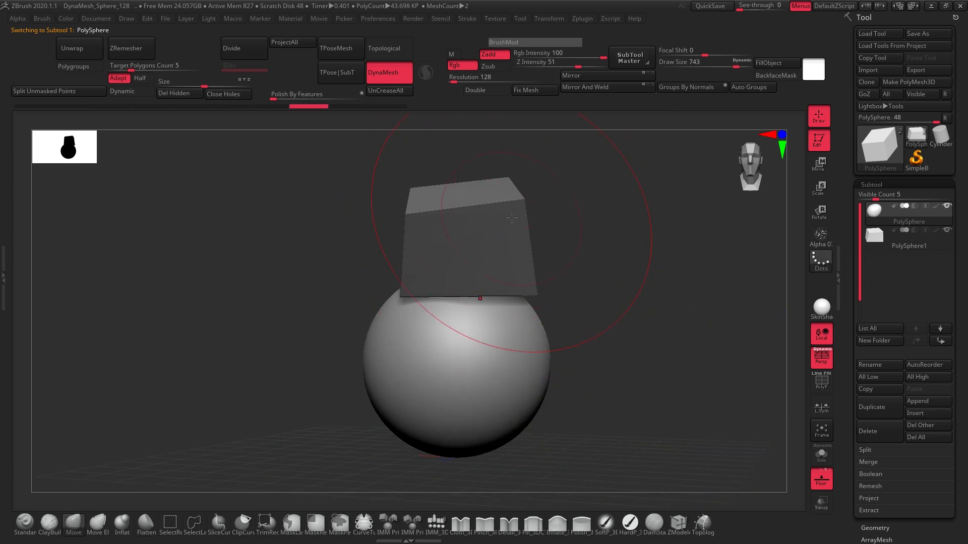
Step the sphere's undo history back to before the cube was split off, and redo the split
{"action": "left_click_drag", "start_coordinate": [555, 307], "coordinate": [542, 344]}
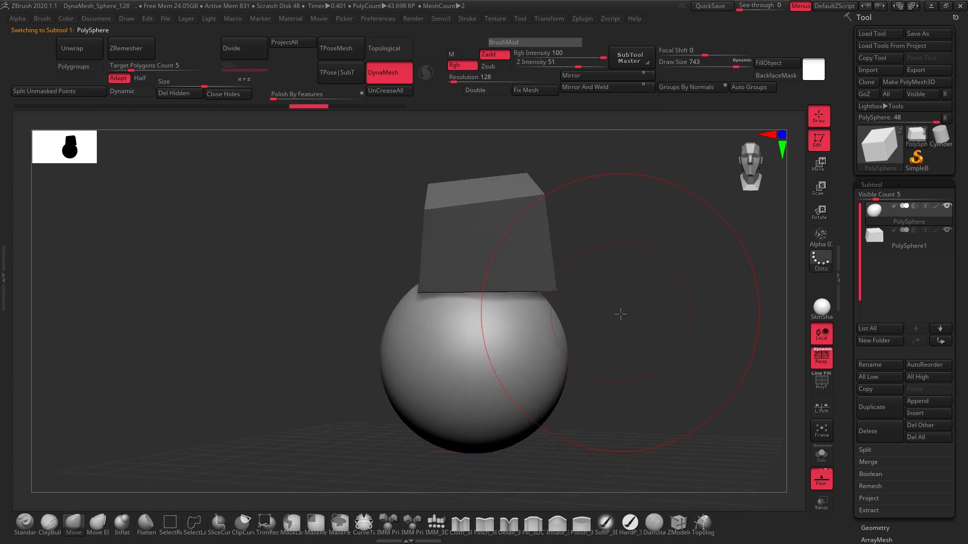
{"action": "key", "text": "ctrl+z"}
{"action": "key", "text": "ctrl+z"}
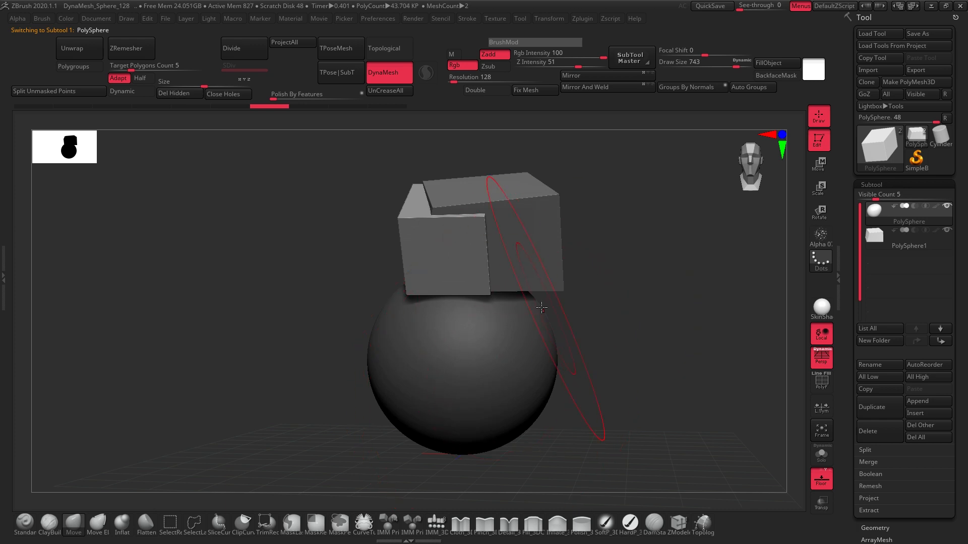
{"action": "key", "text": "ctrl+shift+z"}
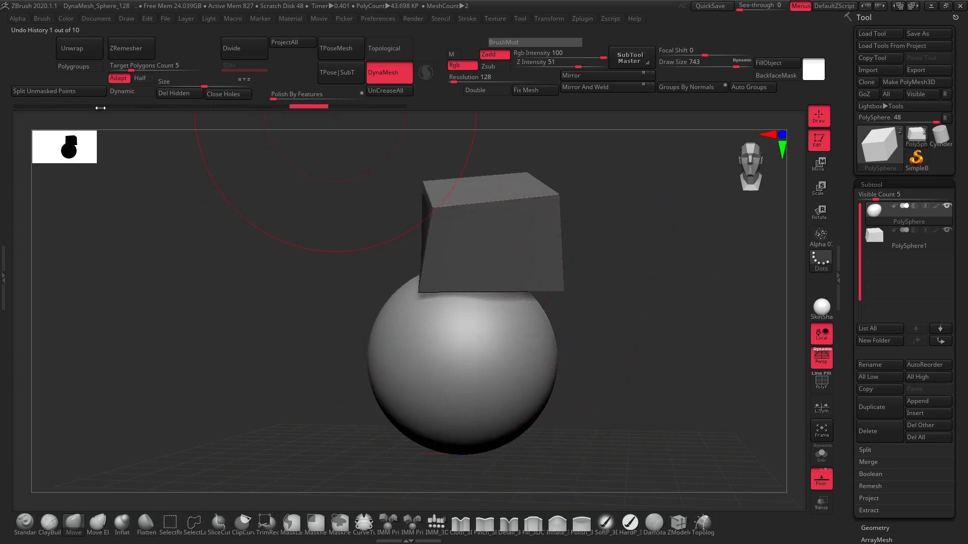
Move back and forth through the sphere subtool's undo history, finishing at its latest state with the cube split off
{"action": "left_click_drag", "start_coordinate": [100, 107], "coordinate": [403, 106]}
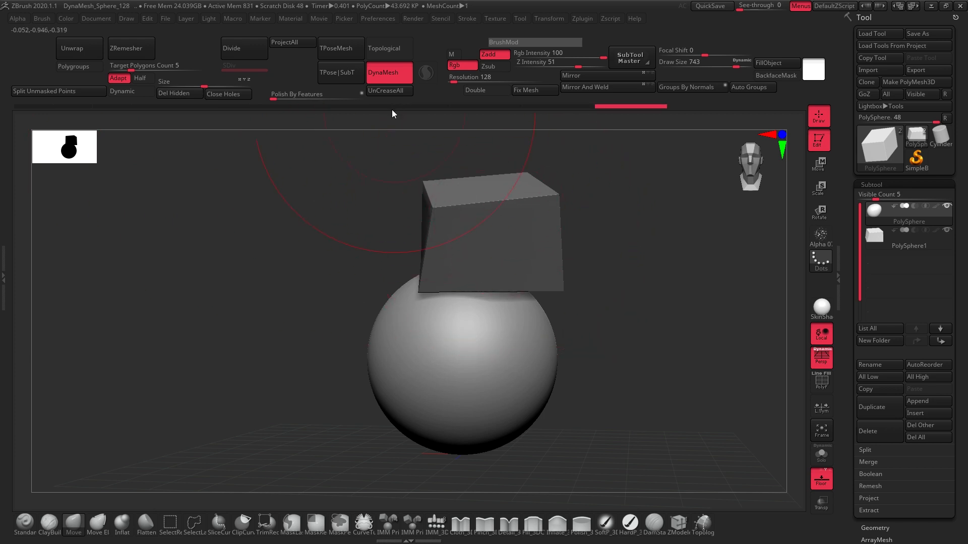
{"action": "mouse_move", "coordinate": [579, 110]}
{"action": "left_mouse_down"}
{"action": "mouse_move", "coordinate": [161, 118]}
{"action": "mouse_move", "coordinate": [123, 107]}
{"action": "left_mouse_up"}
{"action": "left_click_drag", "start_coordinate": [572, 301], "coordinate": [546, 305]}
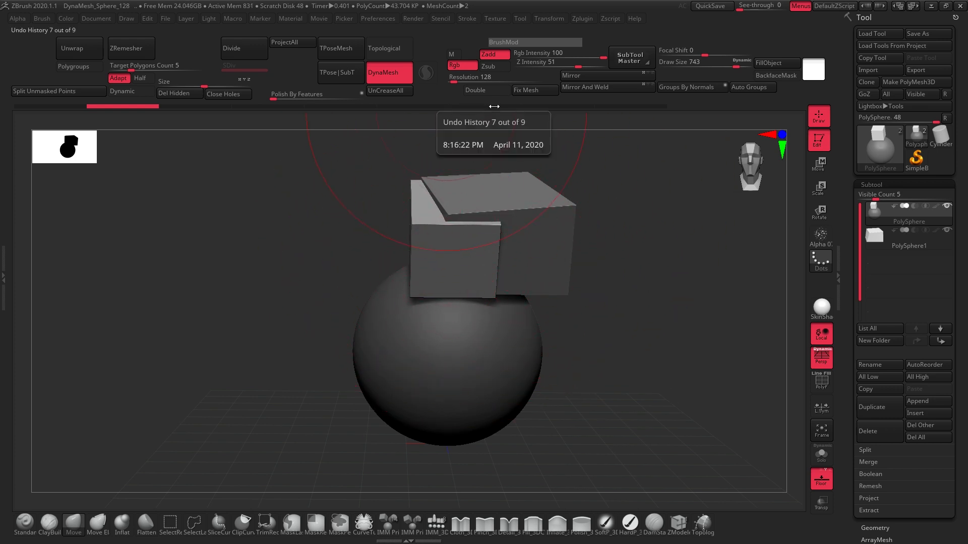
{"action": "mouse_move", "coordinate": [493, 107]}
{"action": "left_mouse_down"}
{"action": "mouse_move", "coordinate": [600, 111]}
{"action": "mouse_move", "coordinate": [465, 116]}
{"action": "mouse_move", "coordinate": [630, 108]}
{"action": "left_mouse_up"}
{"action": "mouse_move", "coordinate": [639, 264]}
{"action": "left_mouse_down"}
{"action": "mouse_move", "coordinate": [624, 274]}
{"action": "mouse_move", "coordinate": [681, 272]}
{"action": "left_mouse_up"}
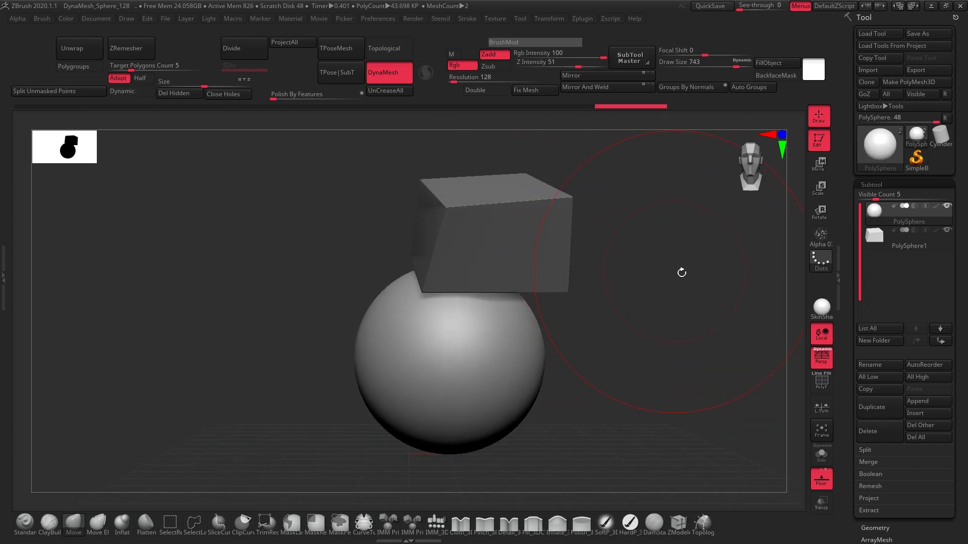
Delete the cube subtool PolySphere1 so only the sphere subtool is left
{"action": "left_click", "coordinate": [873, 239]}
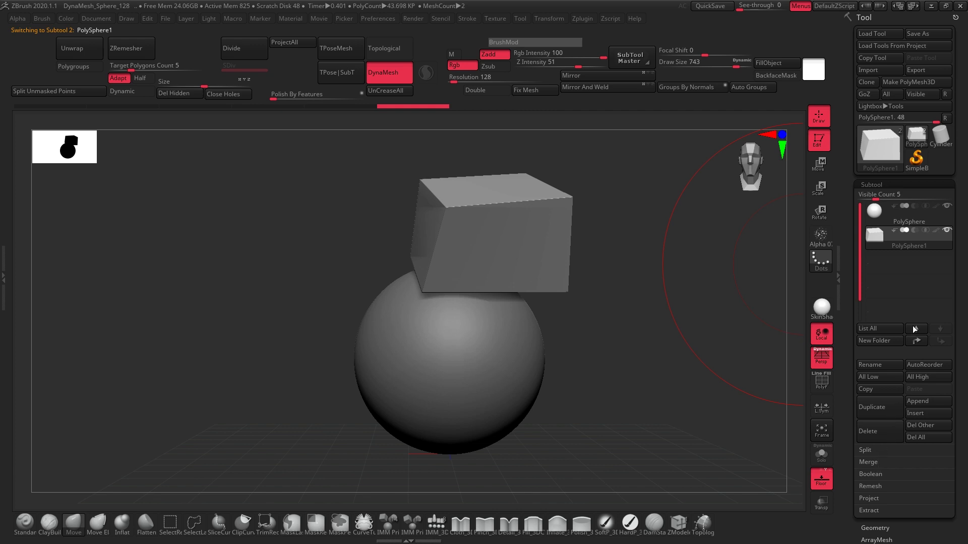
{"action": "left_click", "coordinate": [879, 432]}
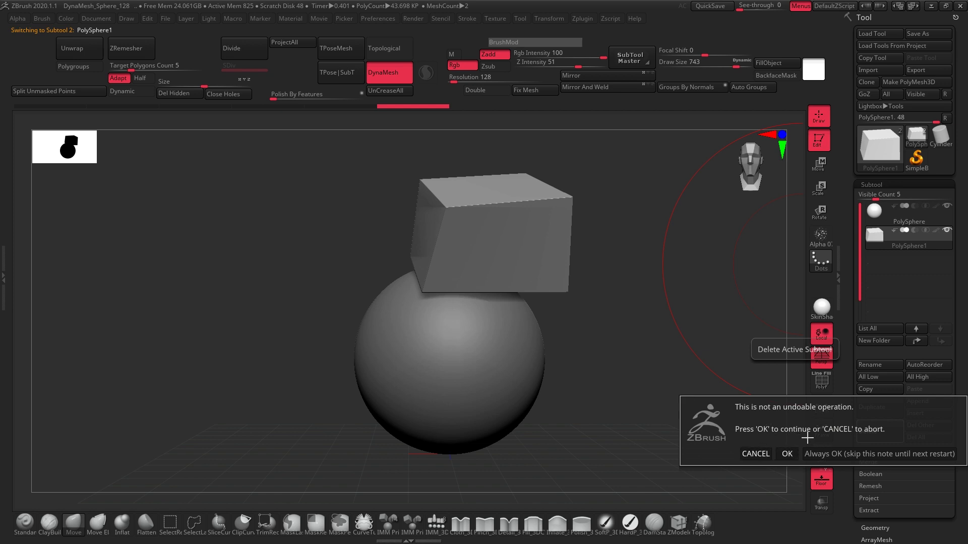
{"action": "left_click", "coordinate": [785, 453]}
{"action": "left_click_drag", "start_coordinate": [569, 267], "coordinate": [583, 279]}
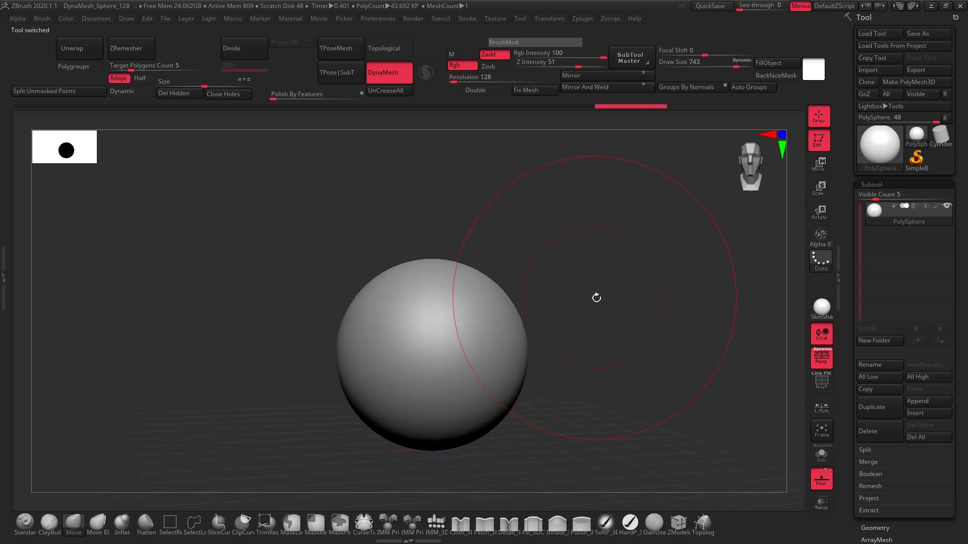
Set the brush Draw Size to 268 for the remaining sphere
{"action": "right_click_drag", "start_coordinate": [592, 301], "coordinate": [615, 297], "text": "alt"}
{"action": "right_click_drag", "start_coordinate": [555, 289], "coordinate": [559, 304], "text": "ctrl"}
{"action": "left_click_drag", "start_coordinate": [734, 65], "coordinate": [706, 67]}
{"action": "right_click_drag", "start_coordinate": [600, 247], "coordinate": [594, 302], "text": "alt"}
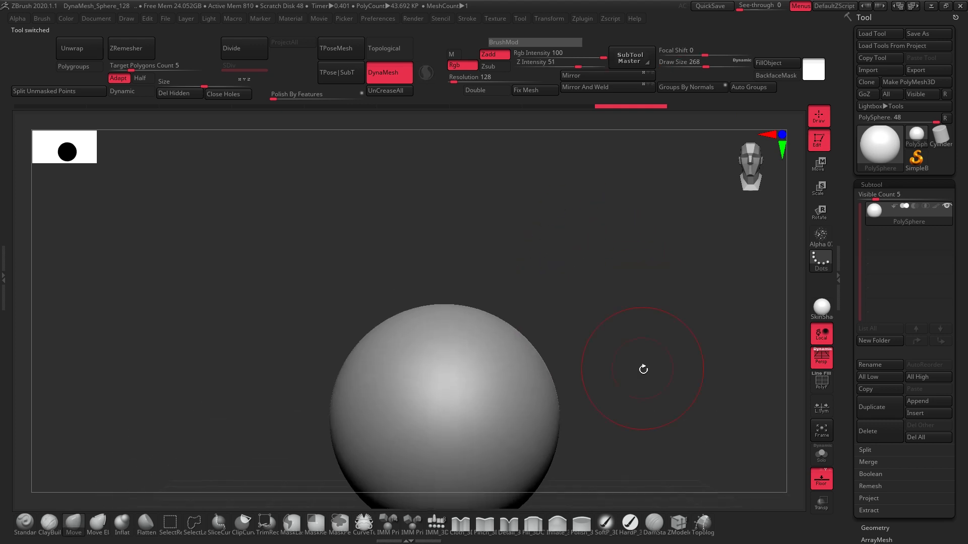
Insert a QuadSphere-4 mesh from the IMM_3DCW brush on top of the sphere, undoing the first placement and redrawing it
{"action": "left_click", "coordinate": [918, 413]}
{"action": "left_click", "coordinate": [414, 524]}
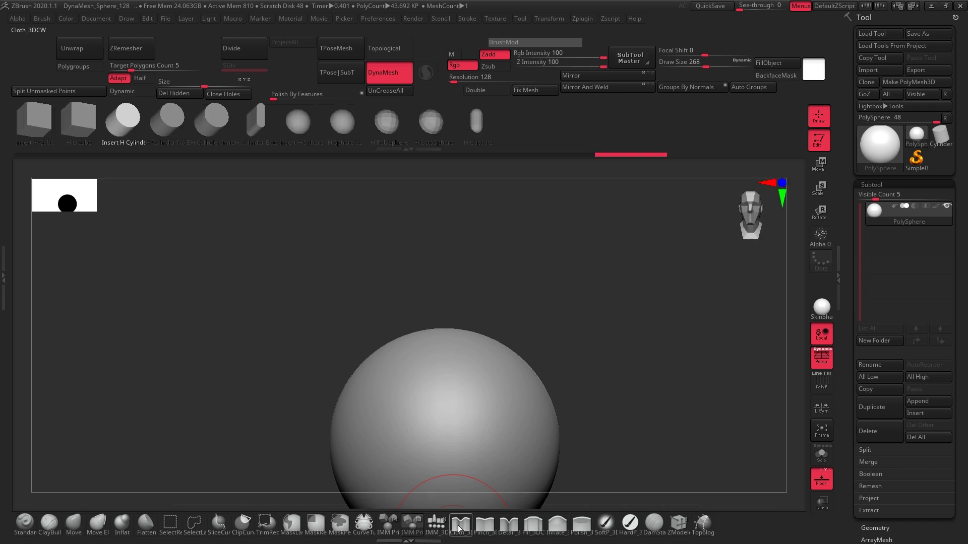
{"action": "left_click", "coordinate": [435, 523]}
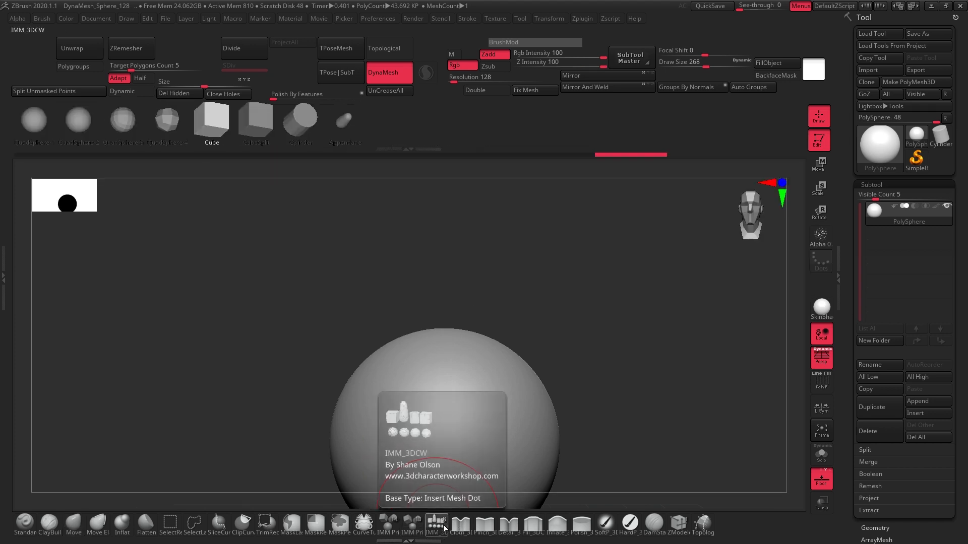
{"action": "left_click", "coordinate": [166, 121]}
{"action": "left_click_drag", "start_coordinate": [450, 339], "coordinate": [458, 381]}
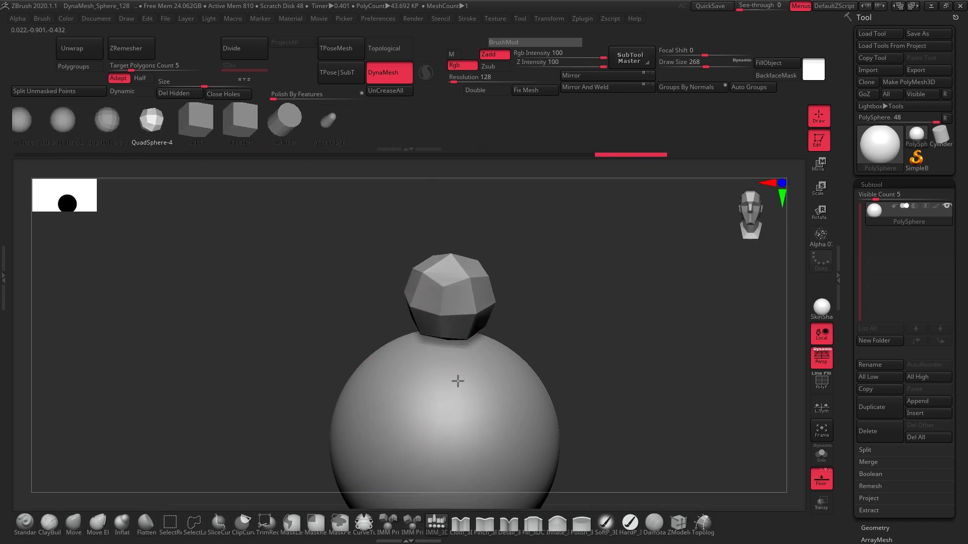
{"action": "key", "text": "ctrl+z"}
{"action": "mouse_move", "coordinate": [572, 308]}
{"action": "left_mouse_down", "text": "alt"}
{"action": "mouse_move", "coordinate": [564, 313]}
{"action": "mouse_move", "coordinate": [573, 308]}
{"action": "mouse_move", "coordinate": [532, 288]}
{"action": "left_mouse_up", "text": "alt"}
{"action": "key", "text": "ctrl+z"}
{"action": "left_click_drag", "start_coordinate": [454, 320], "coordinate": [457, 397]}
{"action": "left_click_drag", "start_coordinate": [566, 348], "coordinate": [545, 294], "text": "alt"}
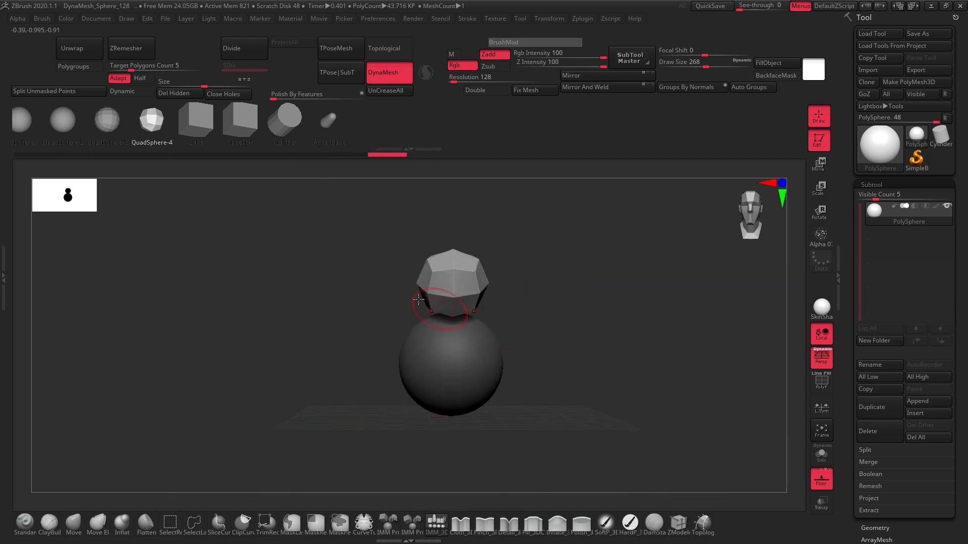
Split the inserted quad sphere into its own subtool and make it the active one
{"action": "left_click", "coordinate": [67, 91]}
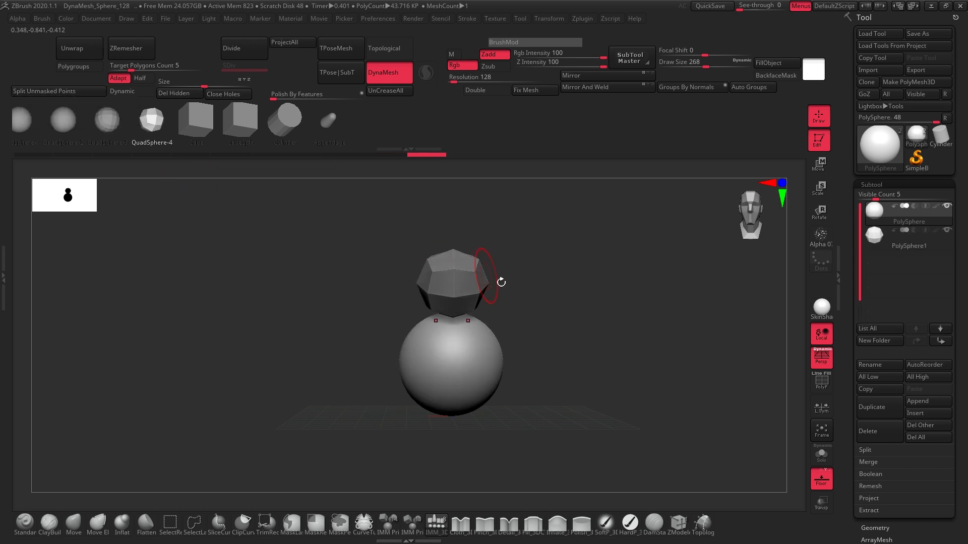
{"action": "left_click", "coordinate": [470, 291], "text": "alt"}
{"action": "left_click_drag", "start_coordinate": [557, 292], "coordinate": [570, 259]}
Show the polyframe on the quad sphere and toggle its Dynamic subdivision preview on and off
{"action": "key", "text": "shift+f"}
{"action": "key", "text": "d"}
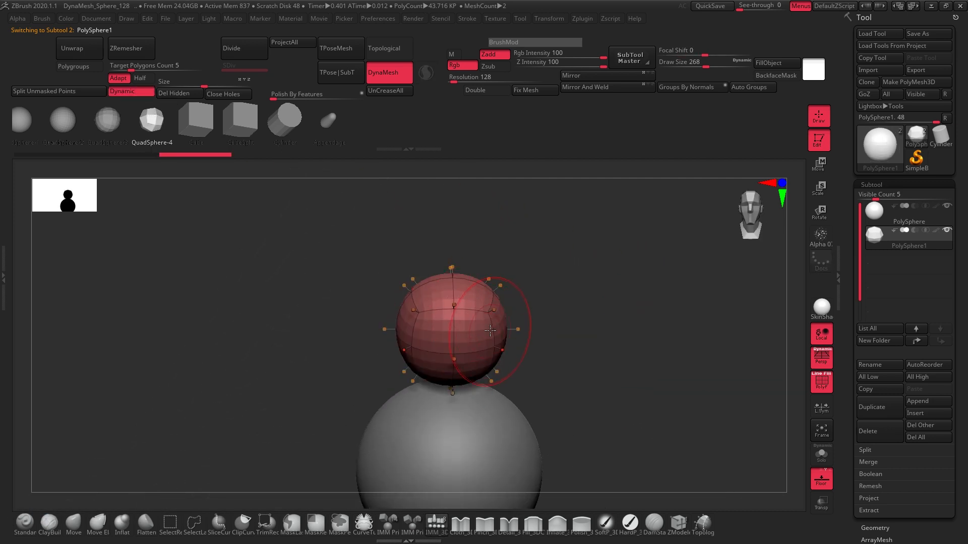
{"action": "left_click_drag", "start_coordinate": [486, 337], "coordinate": [642, 371]}
{"action": "left_click", "coordinate": [131, 91]}
Open the quad sphere's Geometry settings and divide the mesh once to subdivision level 2
{"action": "left_click", "coordinate": [888, 187]}
{"action": "left_click", "coordinate": [888, 187]}
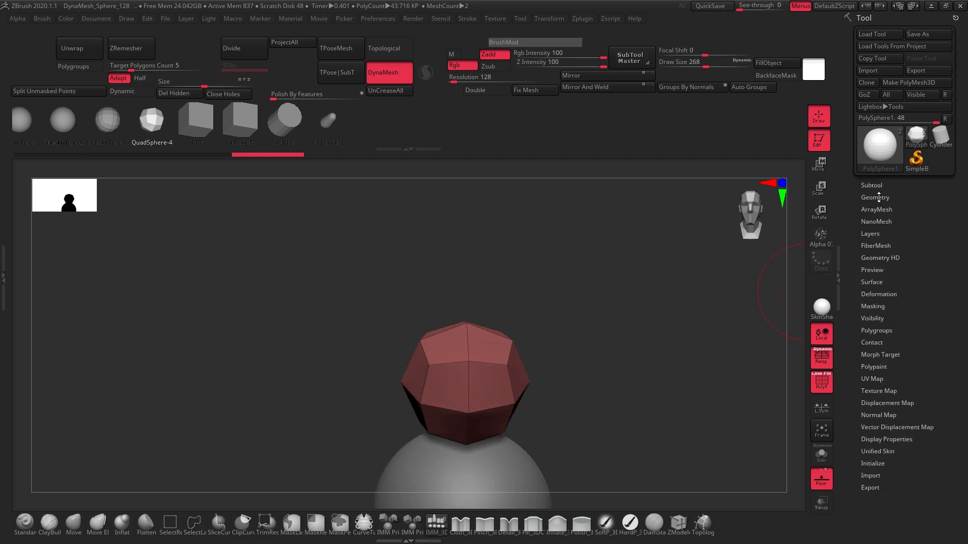
{"action": "left_click", "coordinate": [882, 197]}
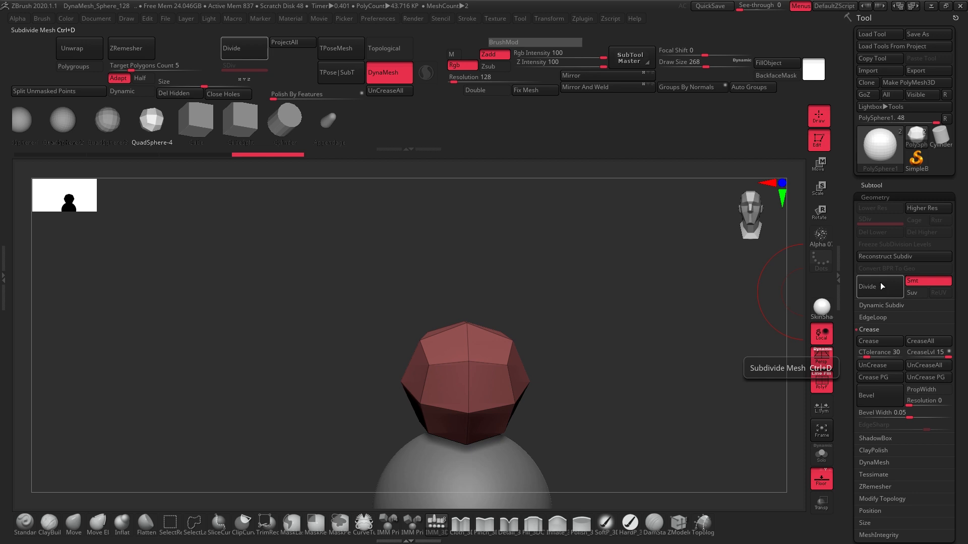
{"action": "key", "text": "ctrl+d"}
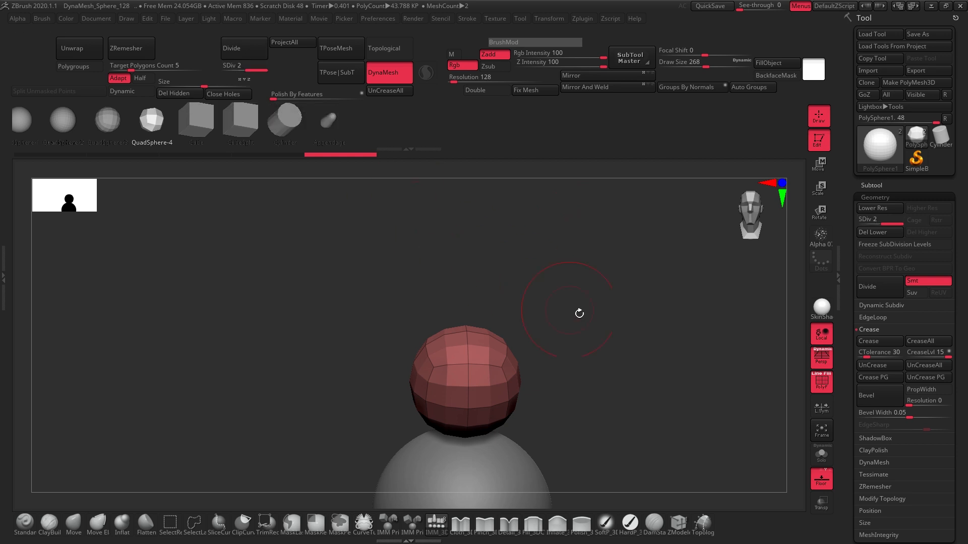
{"action": "mouse_move", "coordinate": [580, 313]}
{"action": "left_mouse_down"}
{"action": "mouse_move", "coordinate": [566, 287]}
{"action": "mouse_move", "coordinate": [523, 334]}
{"action": "mouse_move", "coordinate": [624, 270]}
{"action": "mouse_move", "coordinate": [579, 328]}
{"action": "mouse_move", "coordinate": [523, 218]}
{"action": "left_mouse_up"}
Switch the quad sphere between its lower and higher subdivision levels, returning to level 2
{"action": "left_click_drag", "start_coordinate": [248, 72], "coordinate": [268, 72]}
{"action": "mouse_move", "coordinate": [261, 71]}
{"action": "left_mouse_down"}
{"action": "mouse_move", "coordinate": [235, 72]}
{"action": "mouse_move", "coordinate": [270, 71]}
{"action": "left_mouse_up"}
{"action": "mouse_move", "coordinate": [263, 71]}
{"action": "left_mouse_down"}
{"action": "mouse_move", "coordinate": [237, 72]}
{"action": "mouse_move", "coordinate": [268, 72]}
{"action": "left_mouse_up"}
{"action": "left_click_drag", "start_coordinate": [472, 350], "coordinate": [539, 378]}
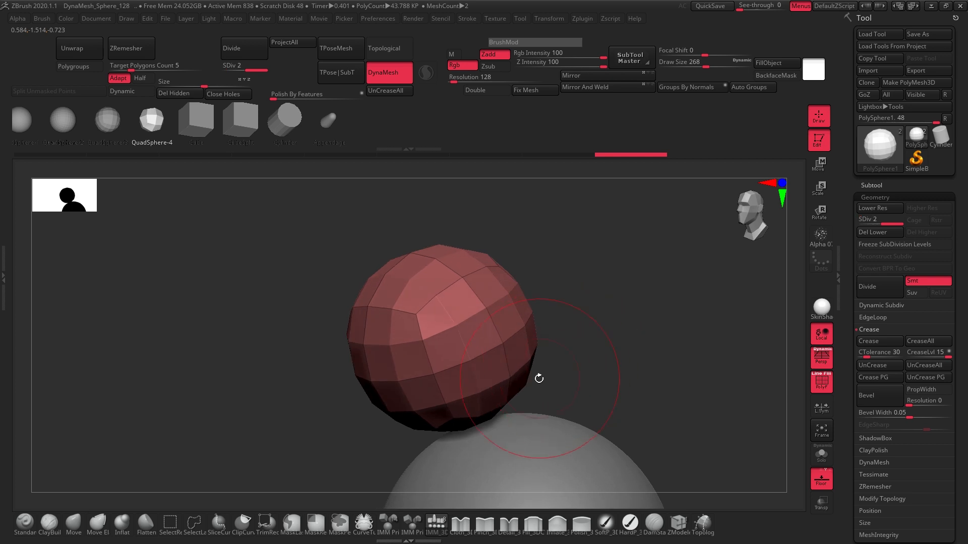
Delete the quad sphere's lower subdivision level
{"action": "left_click_drag", "start_coordinate": [587, 345], "coordinate": [505, 312]}
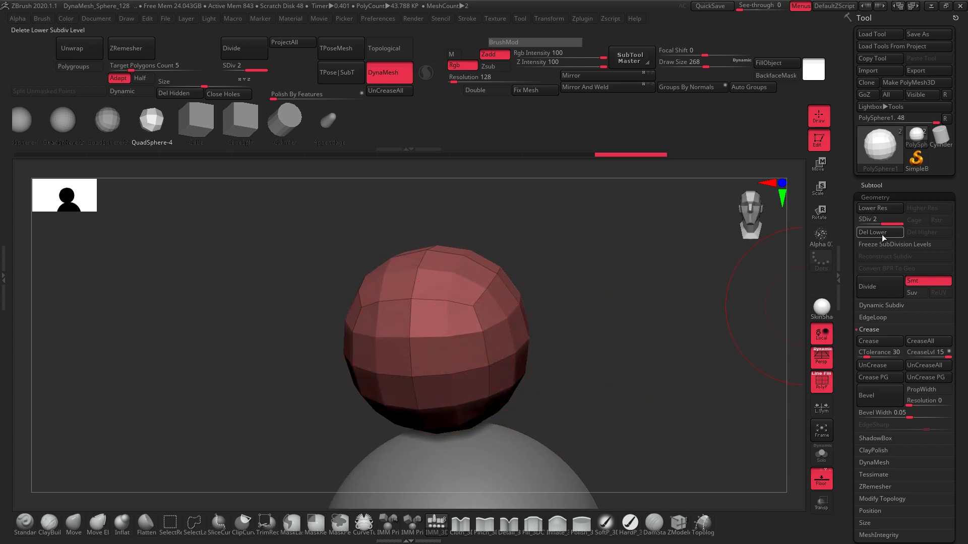
{"action": "left_click_drag", "start_coordinate": [884, 222], "coordinate": [889, 220]}
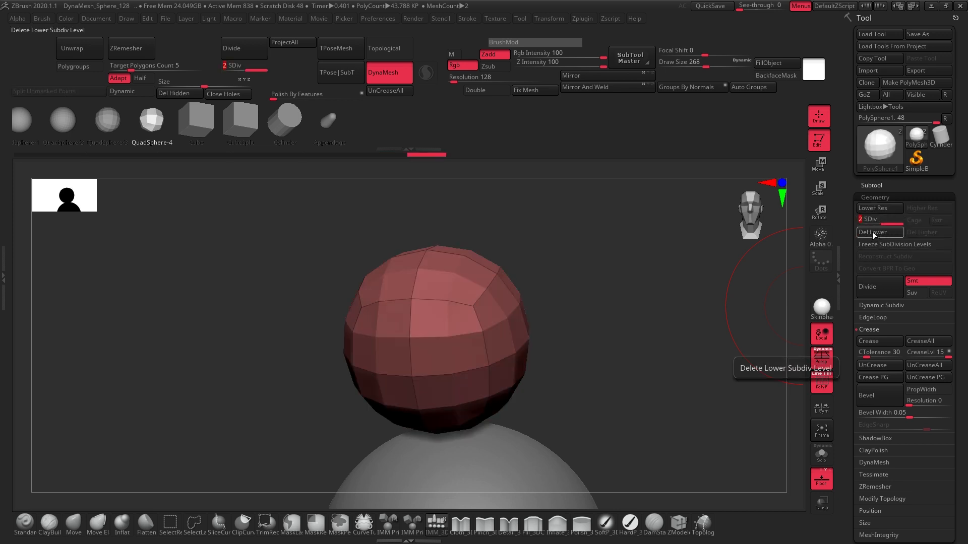
{"action": "left_click", "coordinate": [873, 233]}
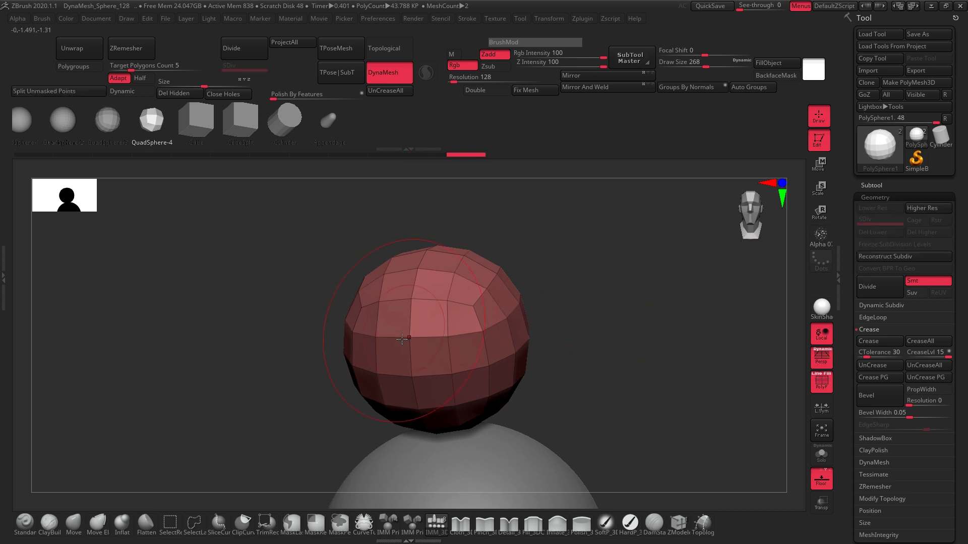
Undo the stray mesh insert on the quad sphere and switch to the Move brush
{"action": "left_click_drag", "start_coordinate": [529, 328], "coordinate": [593, 316]}
{"action": "left_click_drag", "start_coordinate": [508, 300], "coordinate": [477, 323]}
{"action": "key", "text": "ctrl+z"}
{"action": "left_click", "coordinate": [74, 524]}
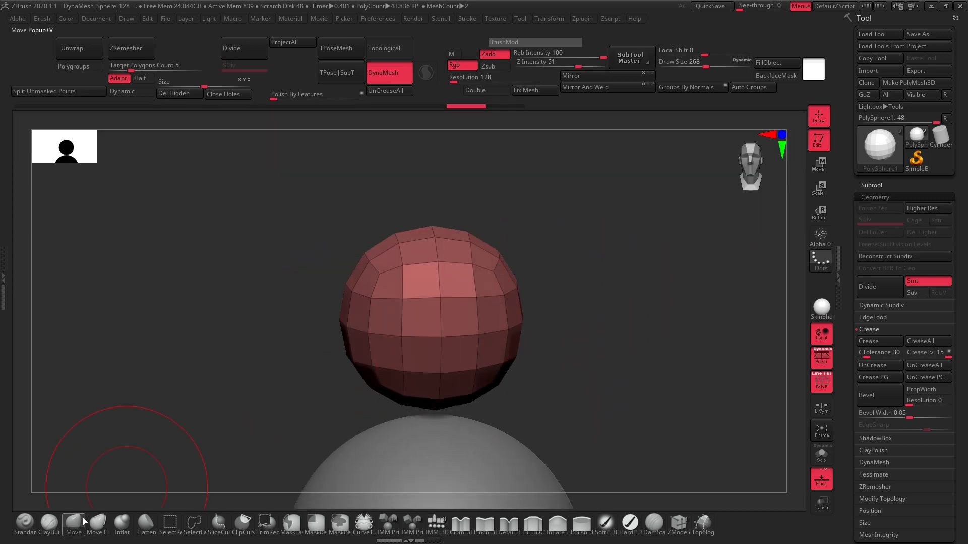
{"action": "left_click_drag", "start_coordinate": [611, 299], "coordinate": [491, 260]}
{"action": "left_click_drag", "start_coordinate": [560, 279], "coordinate": [582, 274]}
Preview the quad sphere with Dynamic subdivision, turn the preview off and examine the low-resolution mesh from several angles
{"action": "left_click", "coordinate": [122, 91]}
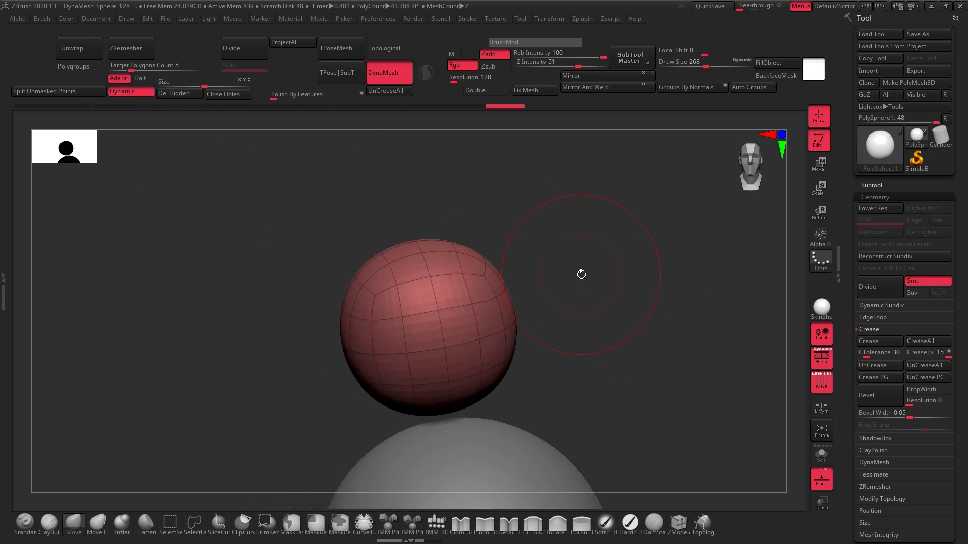
{"action": "left_click", "coordinate": [144, 93]}
{"action": "left_click_drag", "start_coordinate": [579, 330], "coordinate": [399, 356]}
{"action": "left_click_drag", "start_coordinate": [584, 321], "coordinate": [598, 344]}
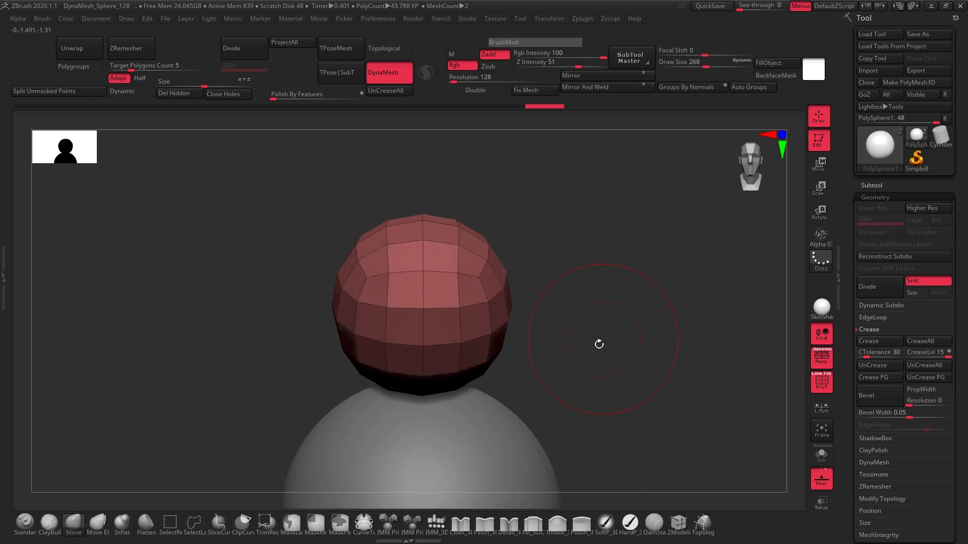
{"action": "mouse_move", "coordinate": [565, 278]}
{"action": "left_mouse_down"}
{"action": "mouse_move", "coordinate": [601, 279]}
{"action": "mouse_move", "coordinate": [620, 329]}
{"action": "mouse_move", "coordinate": [679, 339]}
{"action": "mouse_move", "coordinate": [560, 367]}
{"action": "mouse_move", "coordinate": [493, 354]}
{"action": "left_mouse_up"}
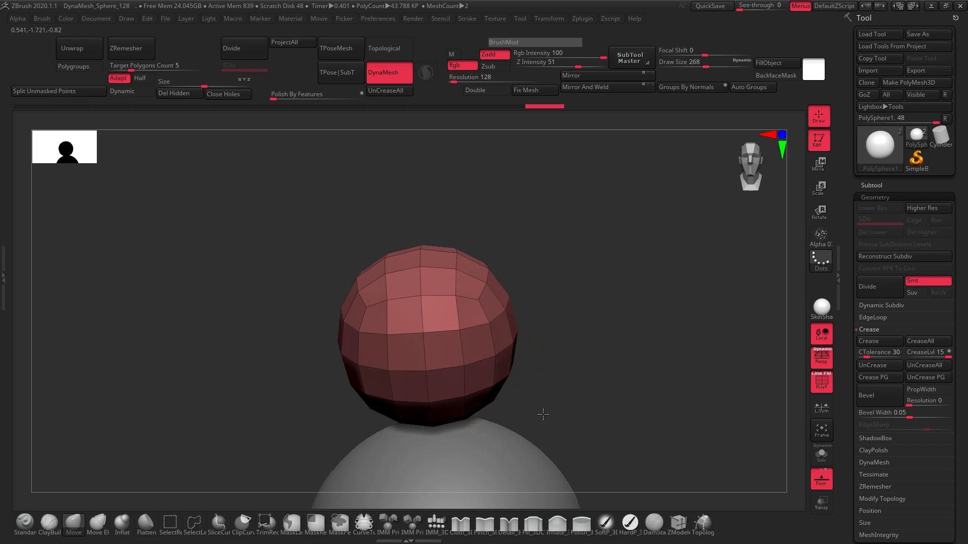
{"action": "left_click_drag", "start_coordinate": [540, 410], "coordinate": [572, 407], "text": "alt"}
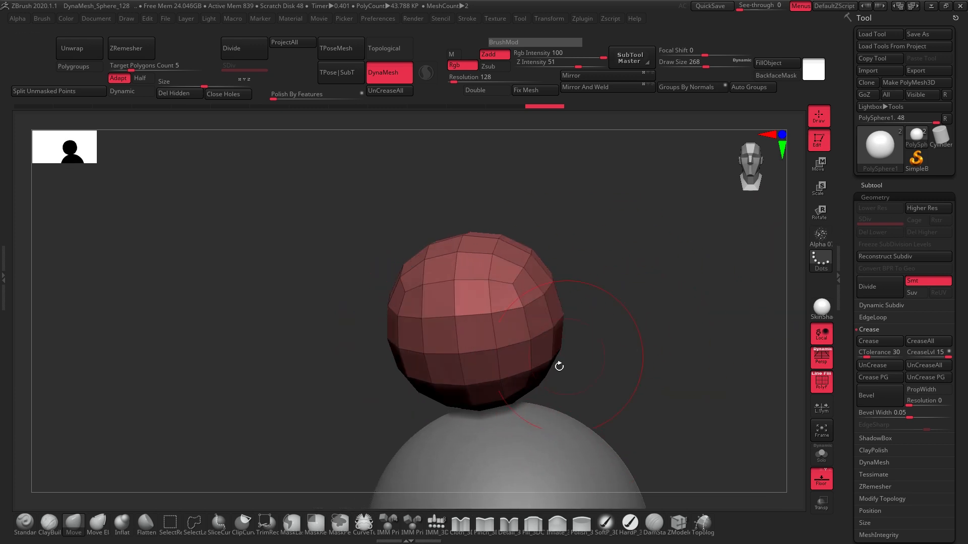
Try dividing the quad sphere to subdivision level 3 and deleting its lower levels, and undo these changes
{"action": "left_click_drag", "start_coordinate": [583, 324], "coordinate": [692, 307], "text": "ctrl"}
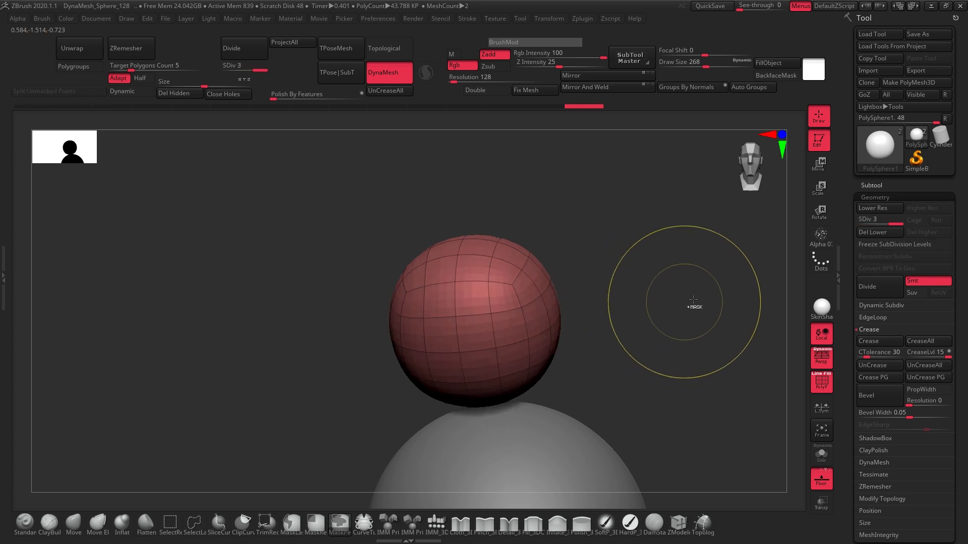
{"action": "left_click", "coordinate": [883, 256]}
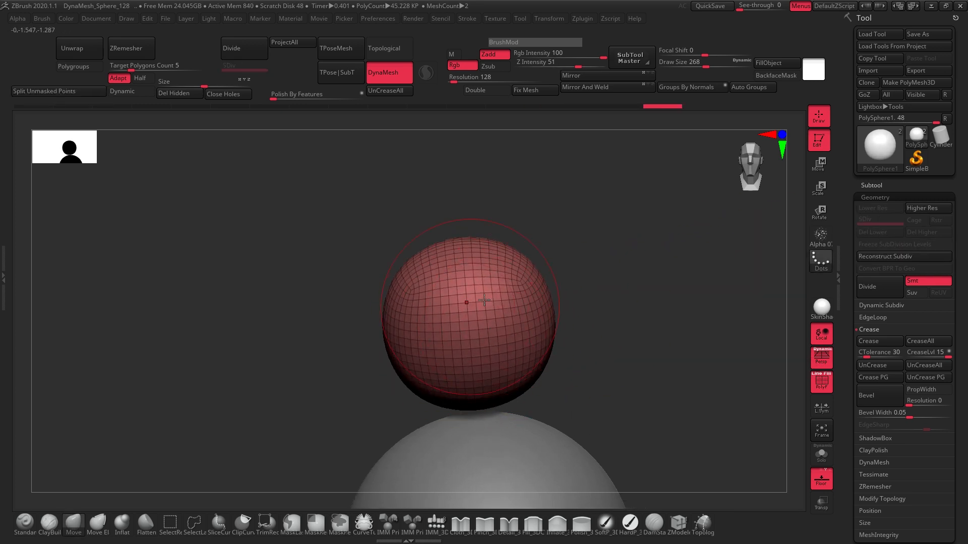
{"action": "key", "text": "shift+d"}
{"action": "key", "text": "b"}
{"action": "key", "text": "m"}
{"action": "key", "text": "v"}
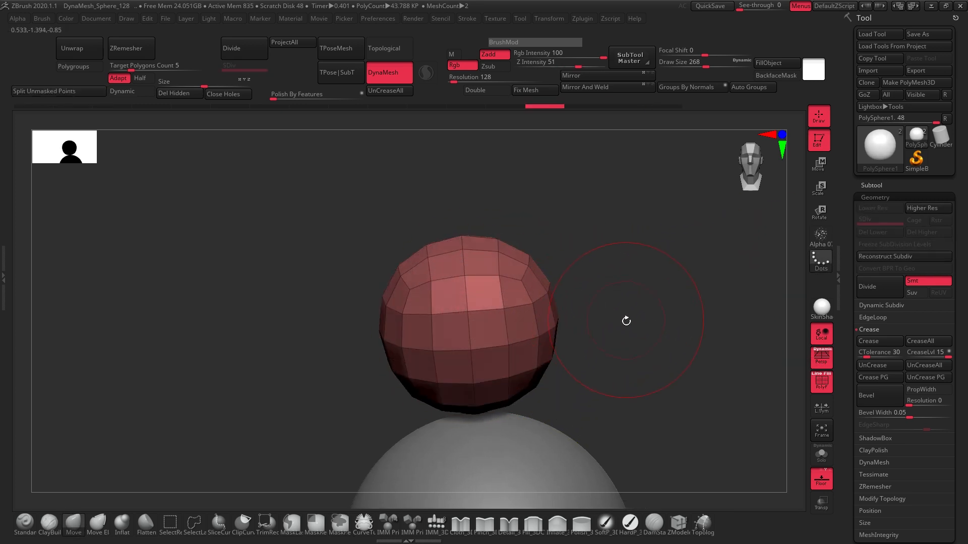
{"action": "mouse_move", "coordinate": [599, 324]}
{"action": "left_mouse_down"}
{"action": "mouse_move", "coordinate": [624, 298]}
{"action": "mouse_move", "coordinate": [609, 313]}
{"action": "mouse_move", "coordinate": [553, 309]}
{"action": "mouse_move", "coordinate": [557, 317]}
{"action": "left_mouse_up"}
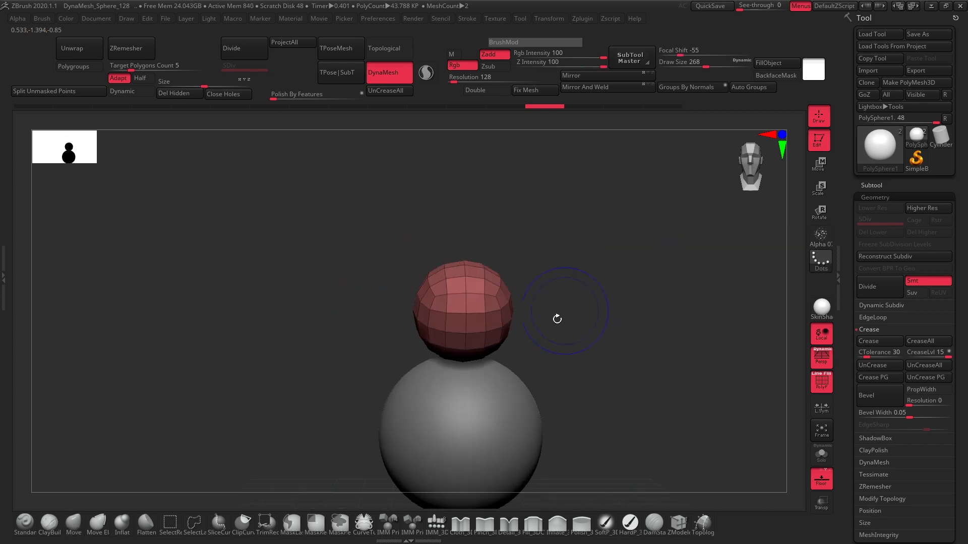
Make the large lower sphere active, show its polyframe and apply Auto Groups to it
{"action": "left_click", "coordinate": [523, 431], "text": "alt"}
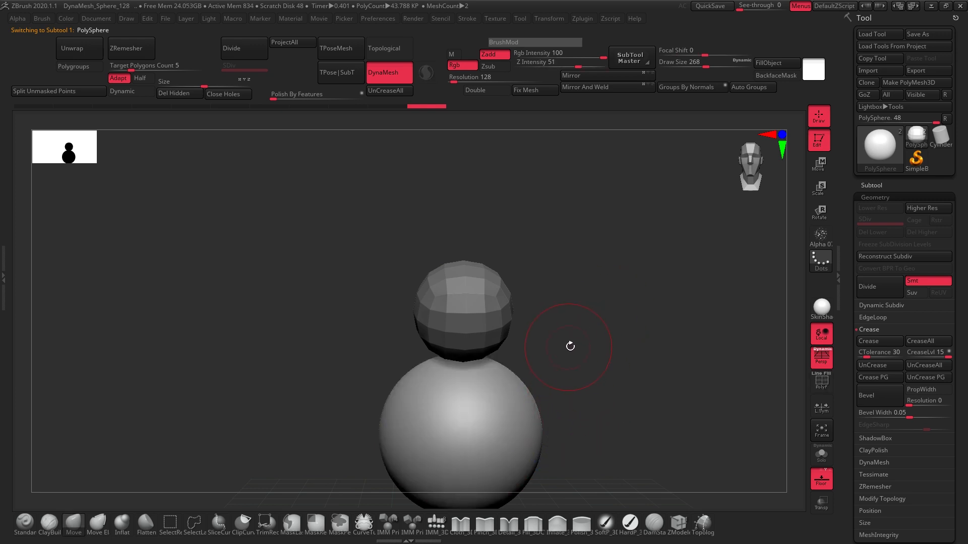
{"action": "key", "text": "shift+f"}
{"action": "left_click", "coordinate": [746, 88]}
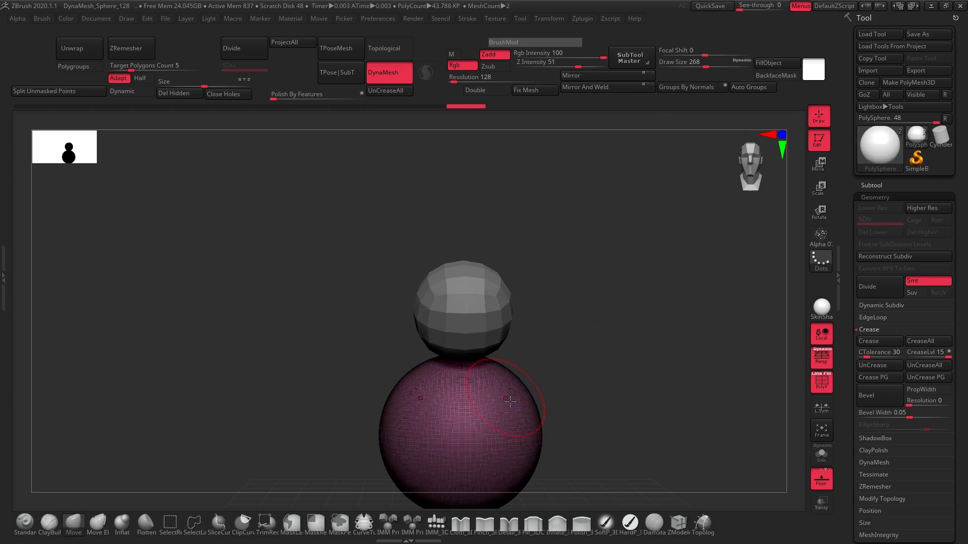
{"action": "right_click_drag", "start_coordinate": [510, 401], "coordinate": [473, 388]}
Make the upper quad sphere the active subtool and bring up the transform gizmo on it
{"action": "left_click", "coordinate": [494, 322], "text": "alt"}
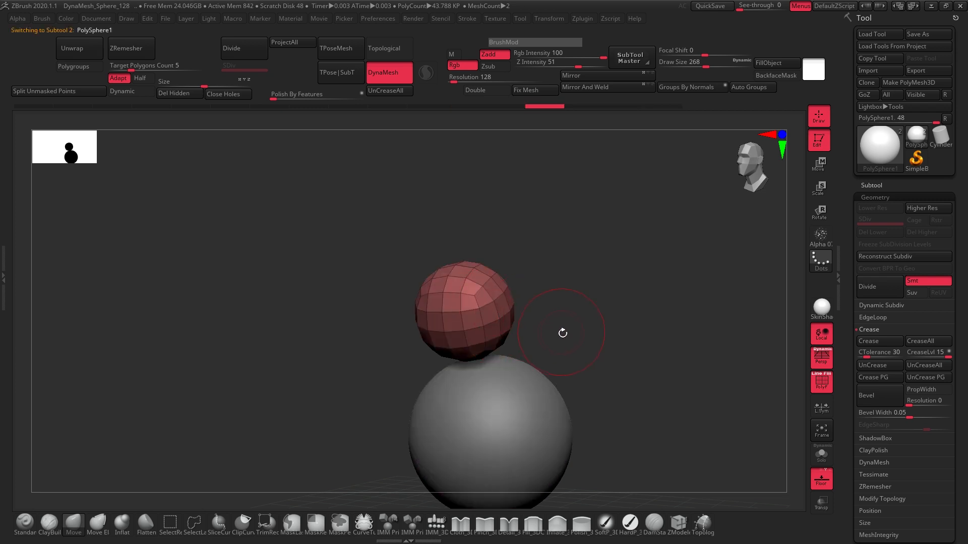
{"action": "left_click_drag", "start_coordinate": [561, 331], "coordinate": [594, 328], "text": "shift"}
{"action": "key", "text": "w"}
{"action": "right_click_drag", "start_coordinate": [573, 316], "coordinate": [576, 404], "text": "ctrl"}
{"action": "left_click", "coordinate": [515, 272], "text": "alt"}
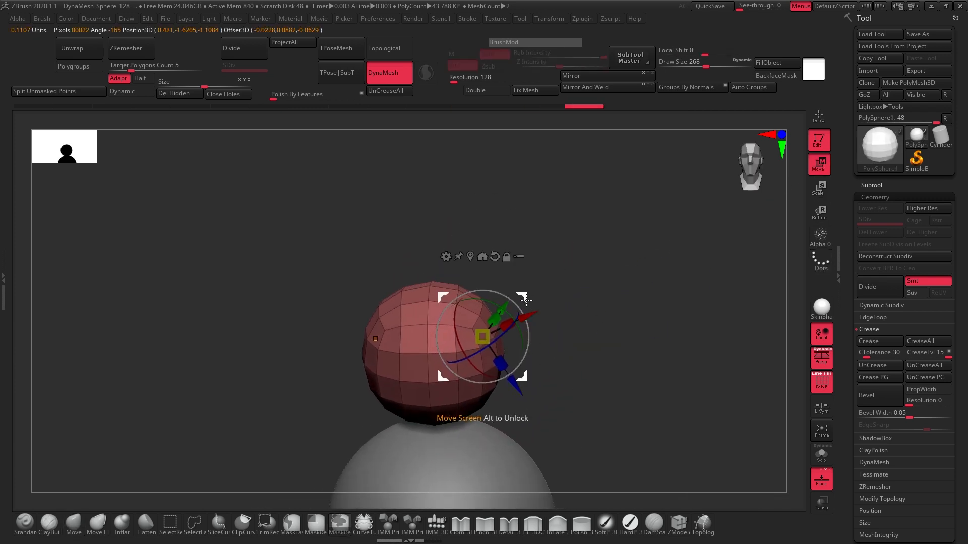
Duplicate the quad sphere within its subtool, placing the copy above and to the right of the original
{"action": "left_click_drag", "start_coordinate": [526, 298], "coordinate": [548, 288], "text": "ctrl"}
{"action": "key", "text": "ctrl+z"}
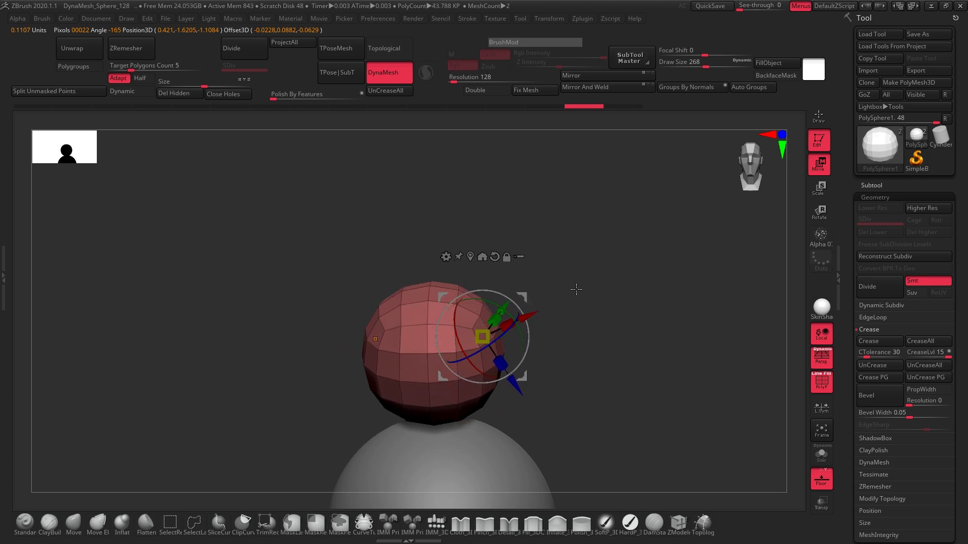
{"action": "right_click_drag", "start_coordinate": [575, 289], "coordinate": [581, 288]}
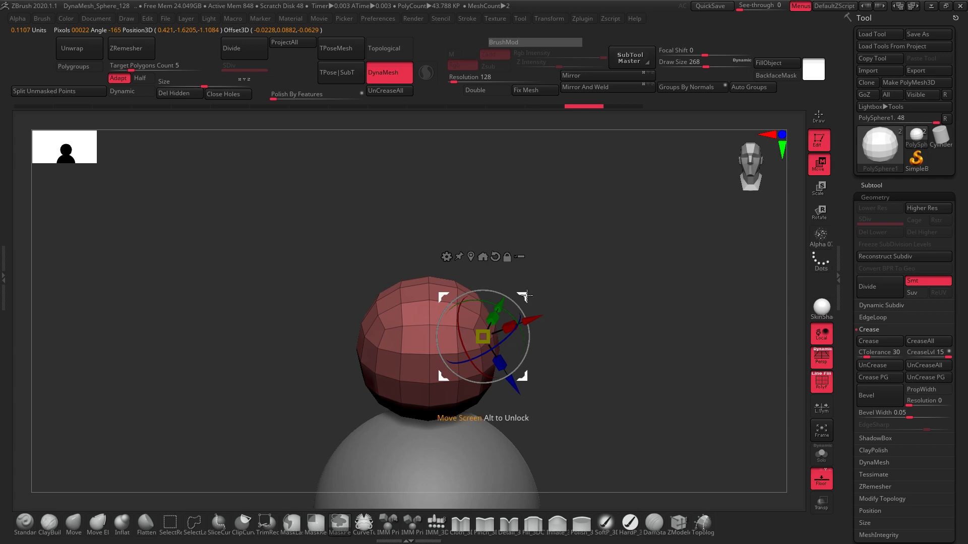
{"action": "left_click_drag", "start_coordinate": [525, 295], "coordinate": [688, 235]}
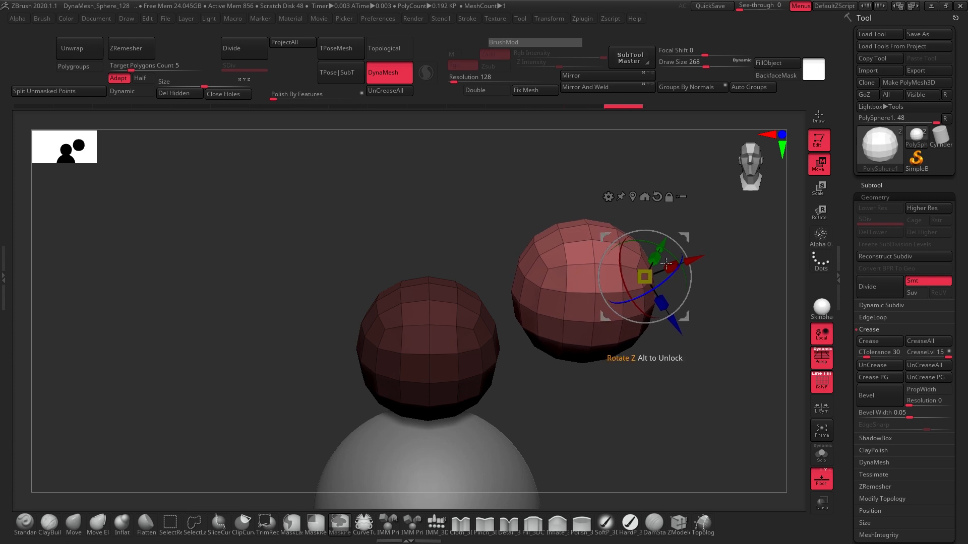
Show the subtool list and clear the mask from the original quad sphere
{"action": "left_click", "coordinate": [872, 186]}
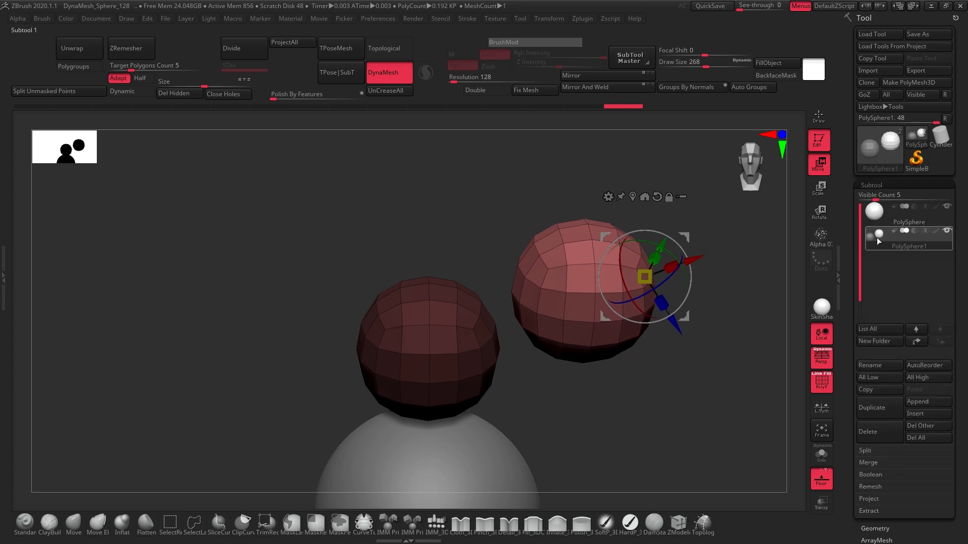
{"action": "mouse_move", "coordinate": [870, 241]}
{"action": "left_click_drag", "start_coordinate": [637, 399], "coordinate": [624, 344], "text": "alt"}
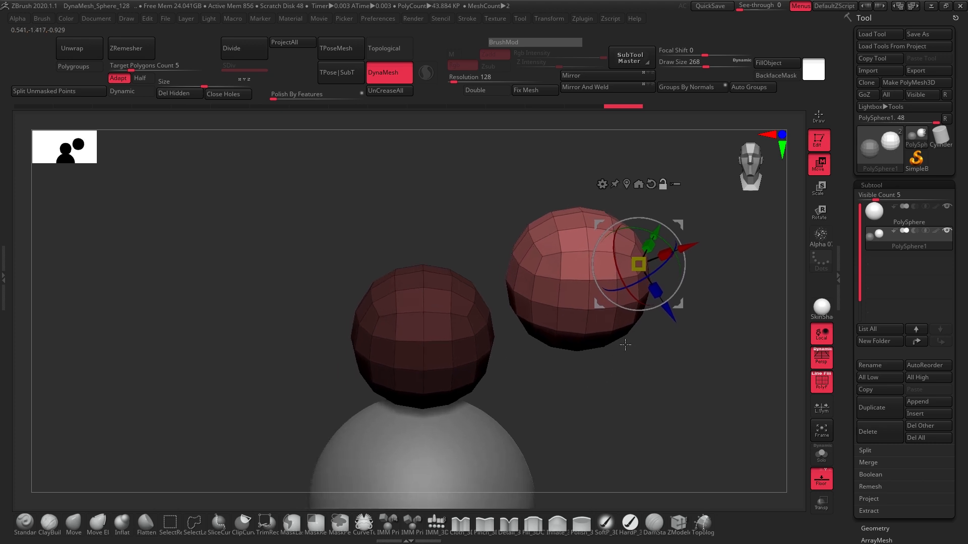
{"action": "mouse_move", "coordinate": [575, 376]}
{"action": "left_mouse_down", "text": "ctrl"}
{"action": "mouse_move", "coordinate": [635, 434]}
{"action": "mouse_move", "coordinate": [612, 339]}
{"action": "left_mouse_up", "text": "ctrl"}
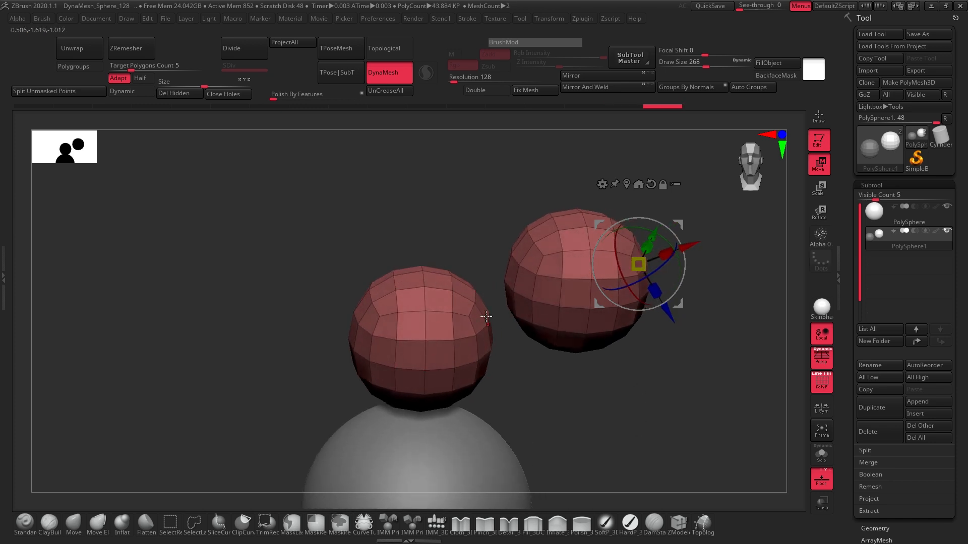
Try moving both unmasked quad spheres together and undo the move
{"action": "left_click_drag", "start_coordinate": [686, 226], "coordinate": [677, 252]}
{"action": "key", "text": "ctrl+z"}
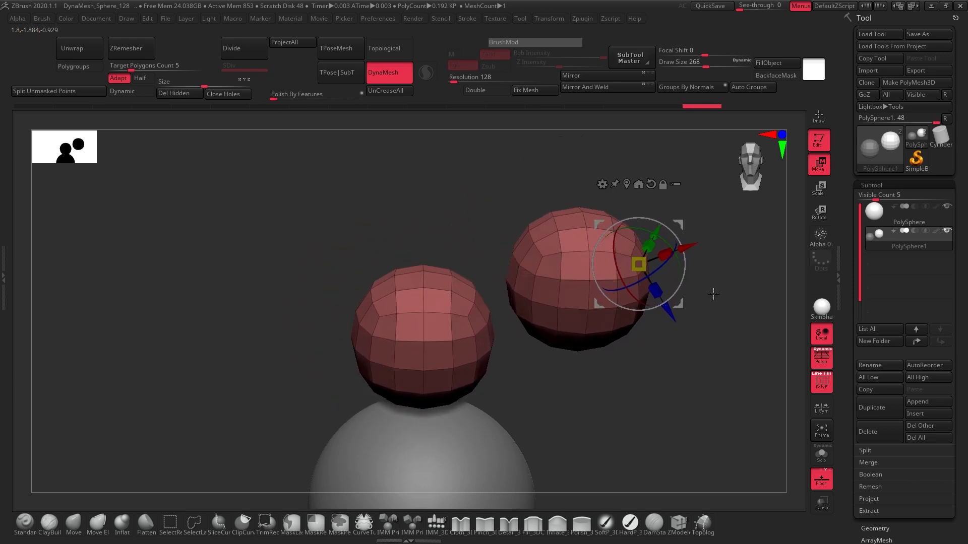
{"action": "left_click_drag", "start_coordinate": [632, 387], "coordinate": [453, 365], "text": "alt"}
{"action": "left_click_drag", "start_coordinate": [498, 394], "coordinate": [526, 349], "text": "alt"}
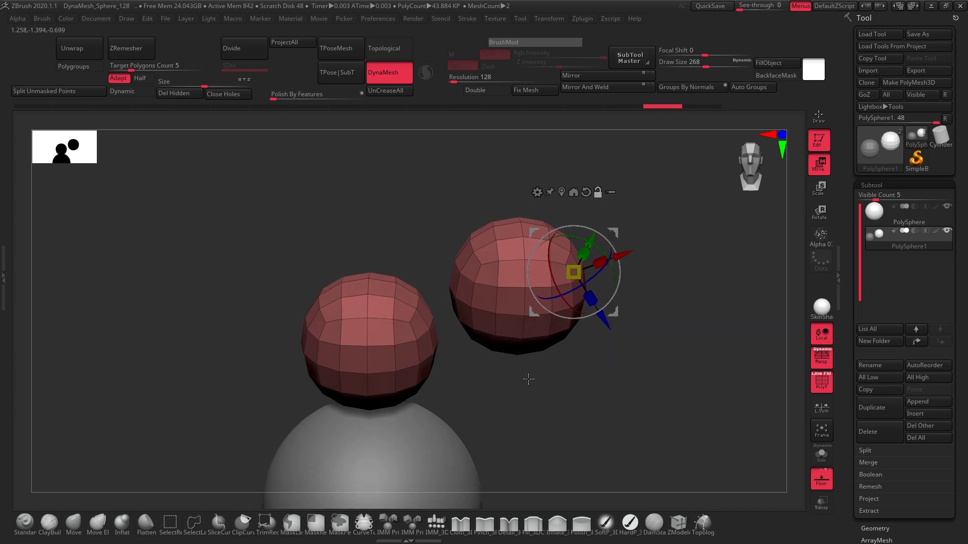
{"action": "left_click_drag", "start_coordinate": [529, 379], "coordinate": [584, 375], "text": "alt"}
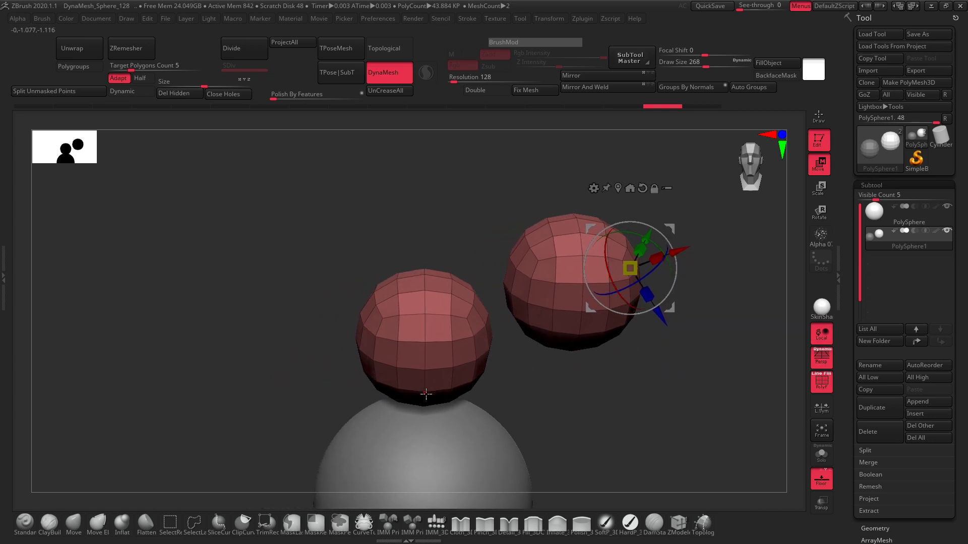
Apply Auto Groups to the two quad spheres so that each has its own polygroup
{"action": "left_click_drag", "start_coordinate": [575, 326], "coordinate": [682, 292]}
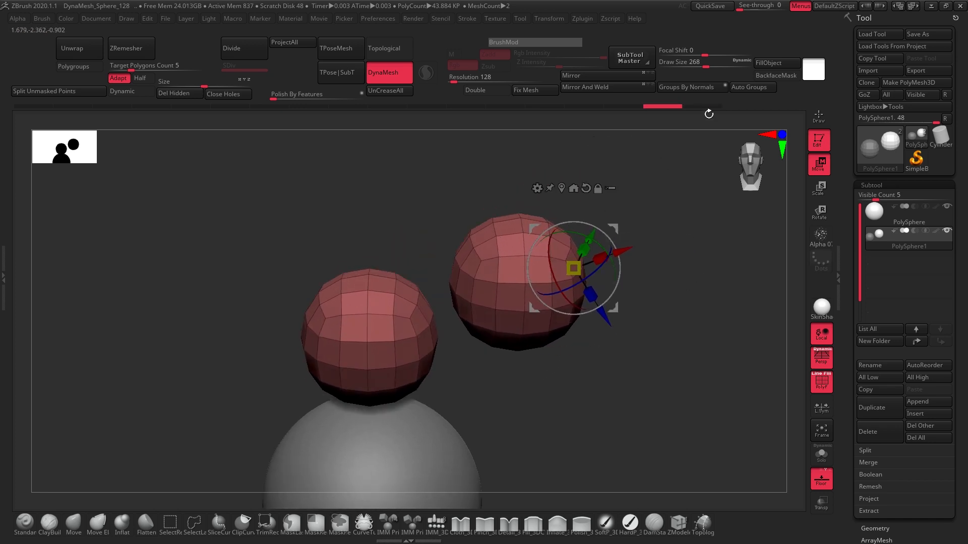
{"action": "left_click", "coordinate": [752, 88]}
{"action": "left_click_drag", "start_coordinate": [633, 339], "coordinate": [483, 312]}
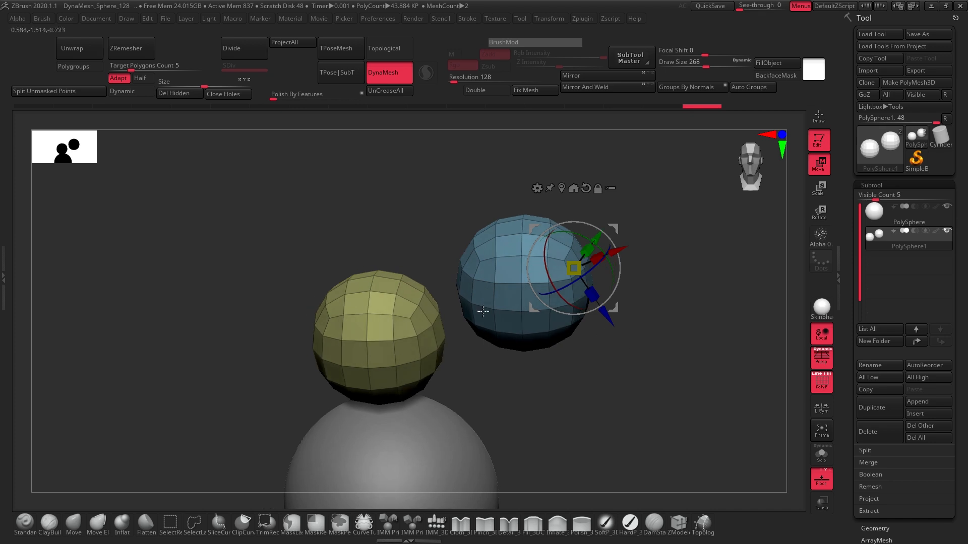
{"action": "left_click_drag", "start_coordinate": [553, 392], "coordinate": [562, 390]}
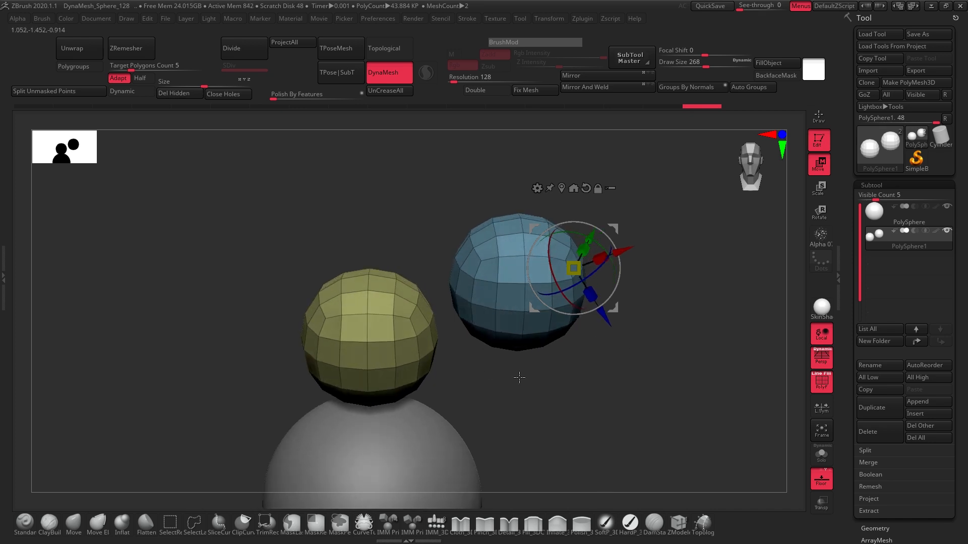
Mask everything except the blue polygroup sphere, switch briefly to the Move brush and return to the gizmo
{"action": "left_click", "coordinate": [498, 282], "text": "ctrl"}
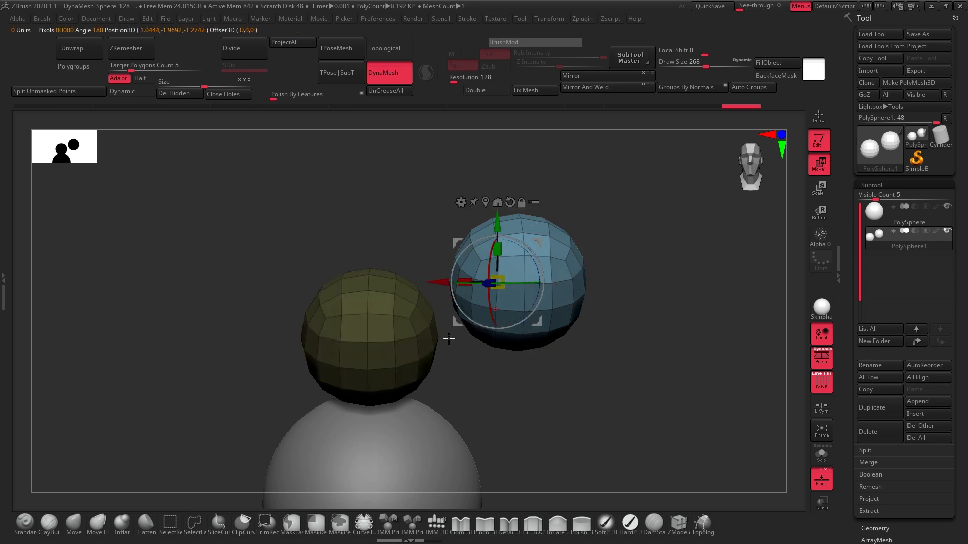
{"action": "left_click", "coordinate": [75, 523]}
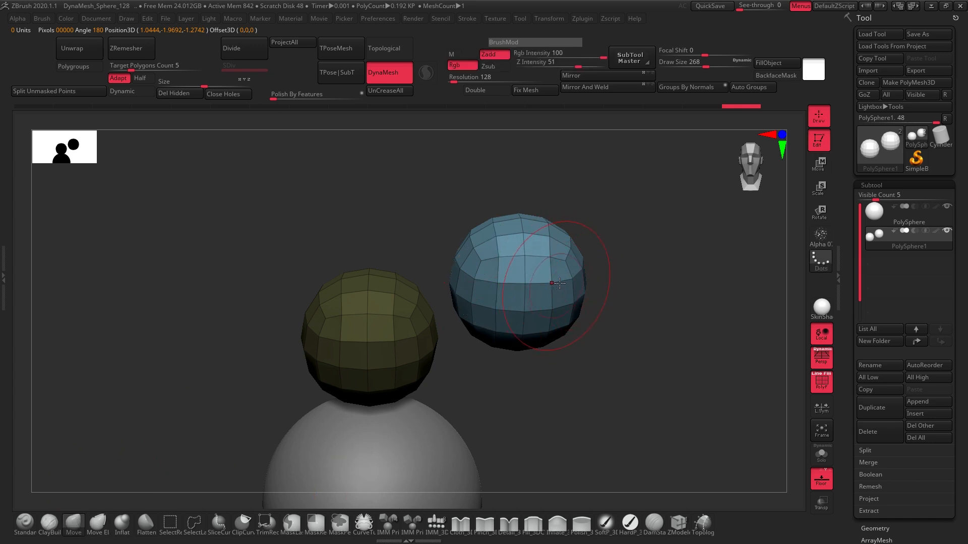
{"action": "left_click", "coordinate": [819, 165]}
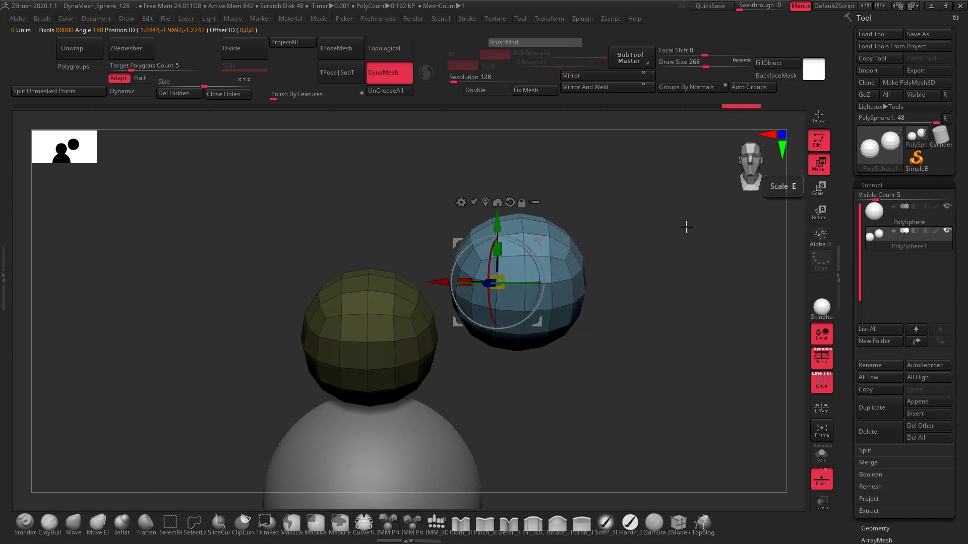
{"action": "mouse_move", "coordinate": [648, 232]}
{"action": "left_mouse_down"}
{"action": "mouse_move", "coordinate": [625, 234]}
{"action": "mouse_move", "coordinate": [665, 239]}
{"action": "mouse_move", "coordinate": [650, 242]}
{"action": "mouse_move", "coordinate": [641, 219]}
{"action": "mouse_move", "coordinate": [605, 252]}
{"action": "mouse_move", "coordinate": [650, 243]}
{"action": "mouse_move", "coordinate": [667, 275]}
{"action": "mouse_move", "coordinate": [635, 286]}
{"action": "left_mouse_up"}
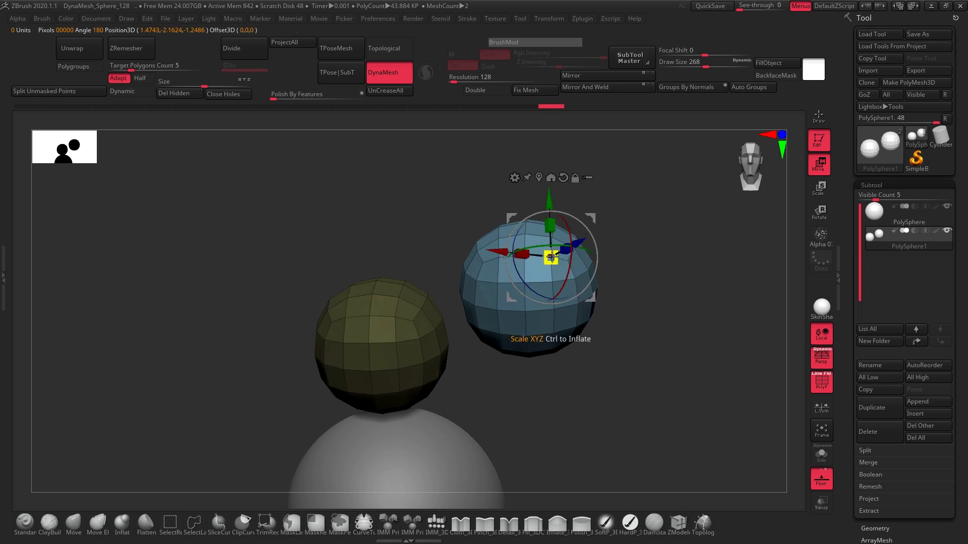
Switch the unmasked polygroup to the yellow-green sphere and back to the blue sphere
{"action": "left_click", "coordinate": [398, 316]}
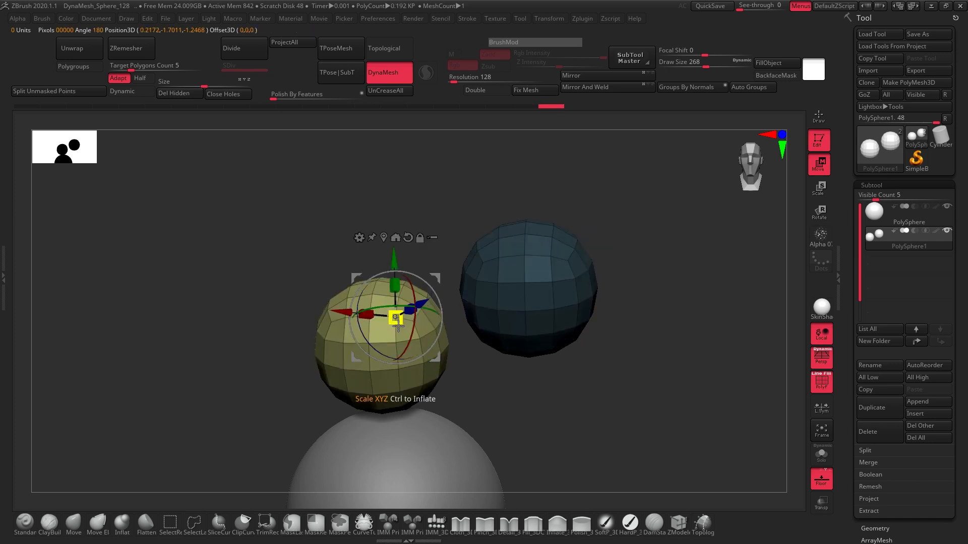
{"action": "left_click", "coordinate": [555, 276]}
{"action": "left_click_drag", "start_coordinate": [588, 219], "coordinate": [609, 205]}
{"action": "left_click_drag", "start_coordinate": [674, 319], "coordinate": [531, 270]}
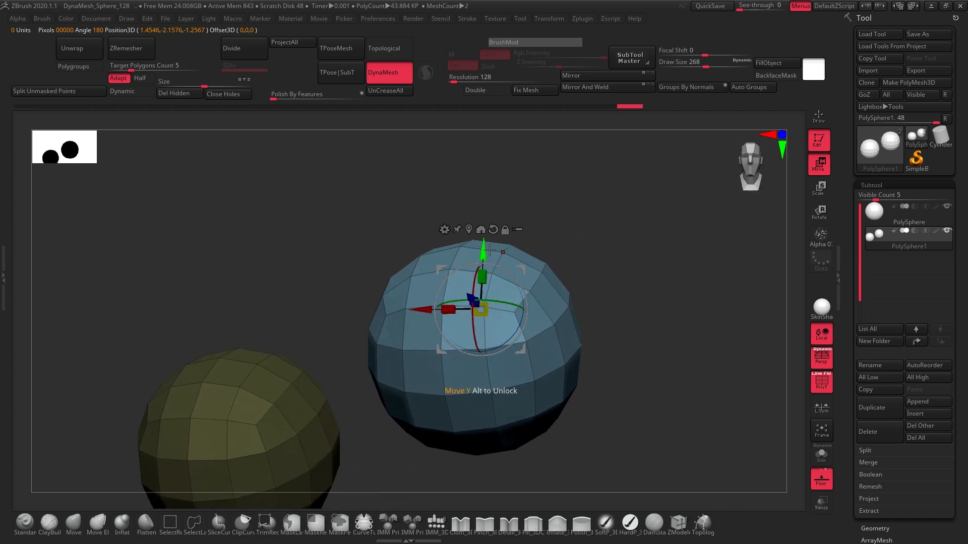
Try rotating the blue sphere about the gizmo's off-centre pivot and undo the rotation
{"action": "left_click_drag", "start_coordinate": [629, 298], "coordinate": [558, 259]}
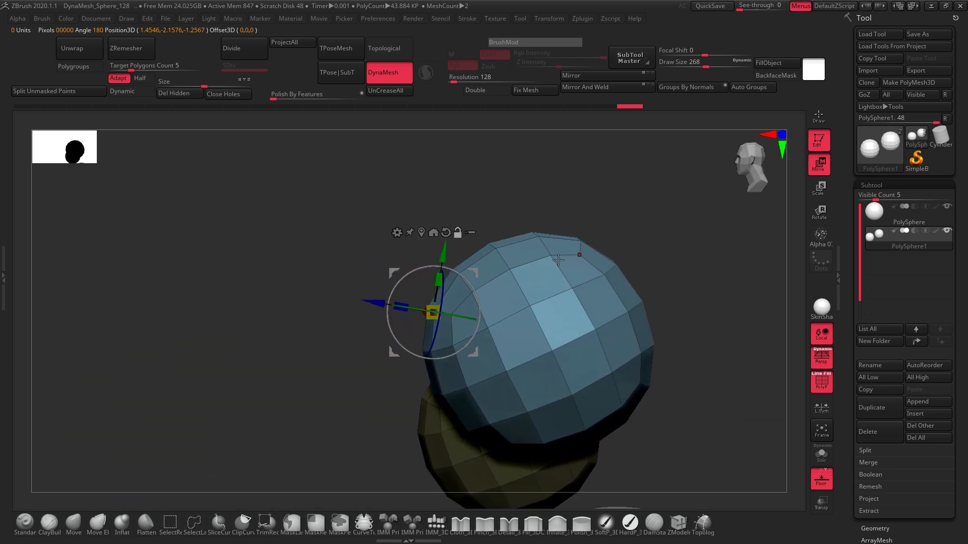
{"action": "left_click_drag", "start_coordinate": [480, 304], "coordinate": [425, 261]}
{"action": "key", "text": "ctrl+z"}
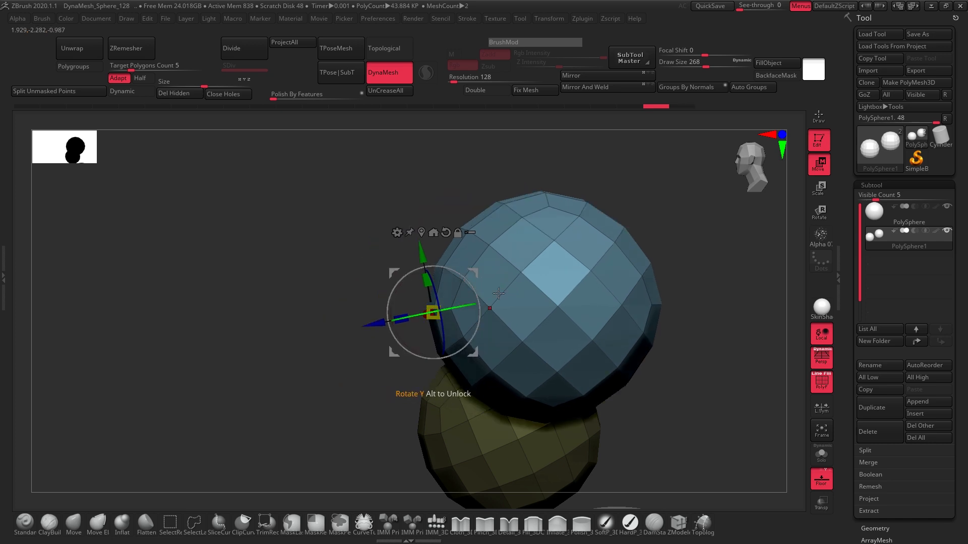
Reposition the gizmo's pivot towards the outer edge of the blue sphere without moving the mesh
{"action": "left_click_drag", "start_coordinate": [499, 293], "coordinate": [463, 310]}
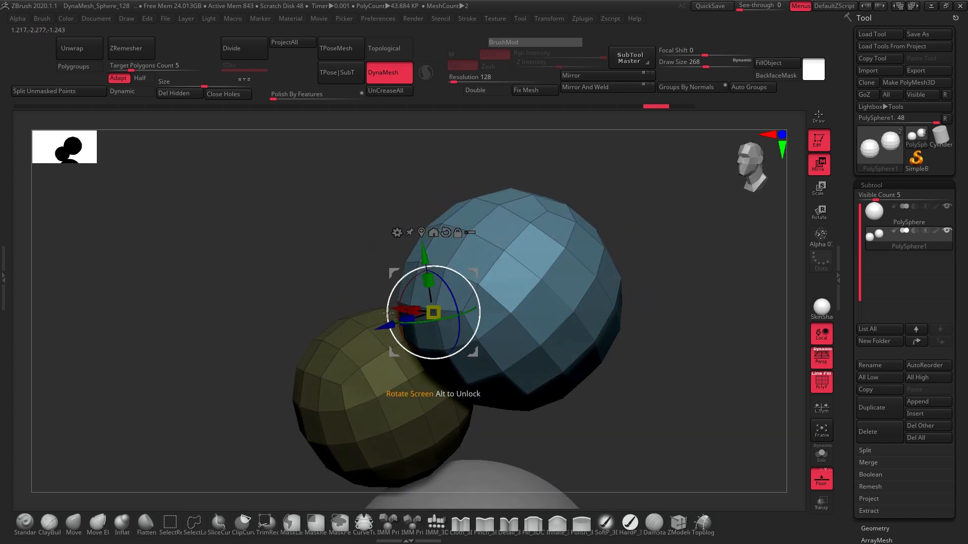
{"action": "left_click_drag", "start_coordinate": [668, 344], "coordinate": [576, 337]}
{"action": "left_click_drag", "start_coordinate": [665, 323], "coordinate": [644, 312]}
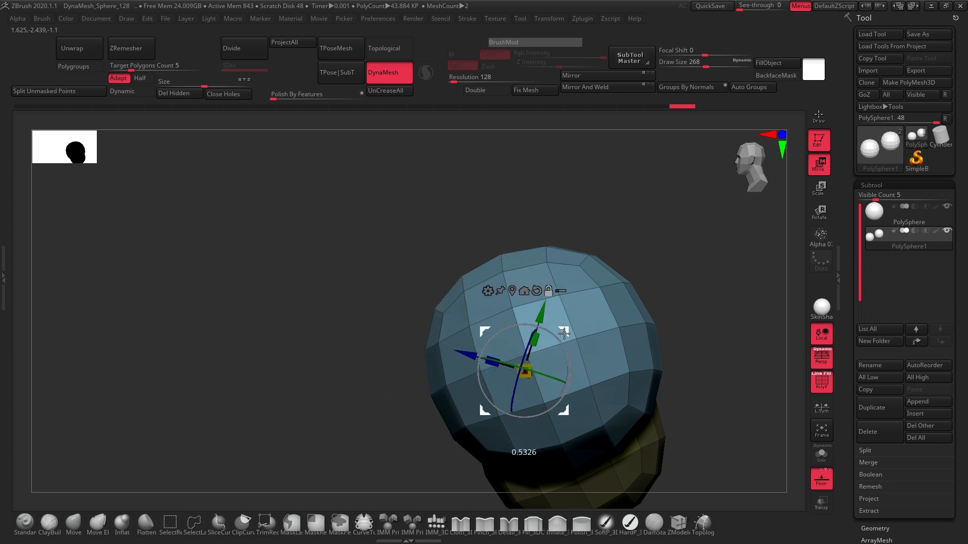
{"action": "left_click_drag", "start_coordinate": [554, 275], "coordinate": [664, 290], "text": "alt"}
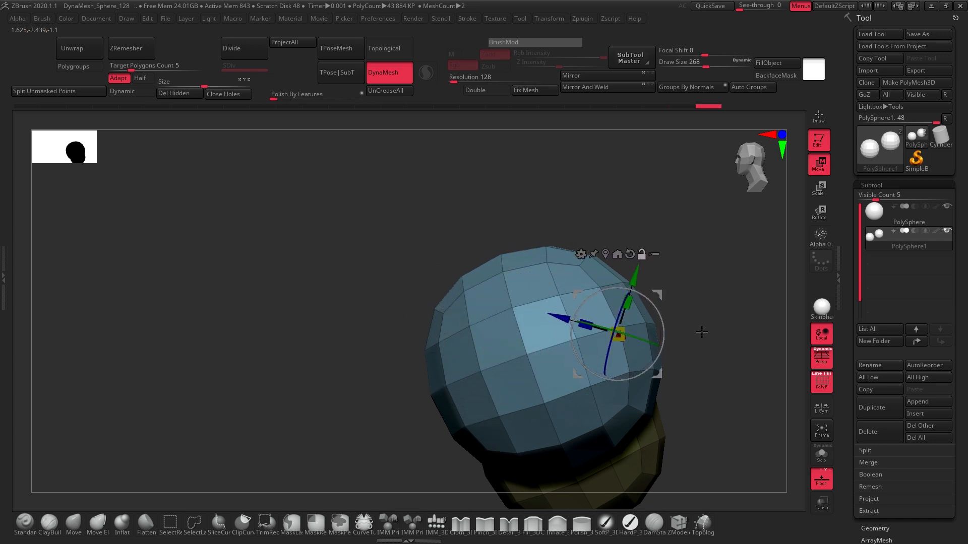
Relocate the gizmo's pivot again and recentre it on the blue sphere
{"action": "left_click_drag", "start_coordinate": [701, 332], "coordinate": [742, 364]}
{"action": "left_click_drag", "start_coordinate": [692, 383], "coordinate": [621, 376], "text": "alt"}
{"action": "left_click_drag", "start_coordinate": [621, 376], "coordinate": [696, 367]}
{"action": "left_click_drag", "start_coordinate": [709, 326], "coordinate": [635, 375]}
{"action": "left_click", "coordinate": [492, 287]}
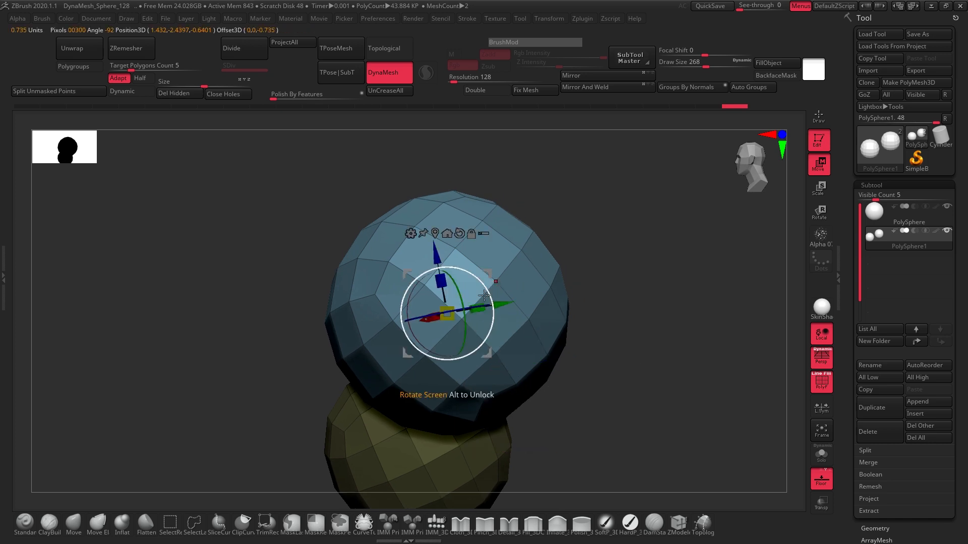
Place the gizmo's pivot at the side edge of the blue sphere
{"action": "mouse_move", "coordinate": [549, 296]}
{"action": "left_mouse_down"}
{"action": "mouse_move", "coordinate": [682, 277]}
{"action": "mouse_move", "coordinate": [559, 303]}
{"action": "left_mouse_up"}
{"action": "left_click_drag", "start_coordinate": [419, 293], "coordinate": [439, 285]}
{"action": "mouse_move", "coordinate": [448, 313]}
{"action": "left_mouse_down"}
{"action": "mouse_move", "coordinate": [466, 291]}
{"action": "mouse_move", "coordinate": [447, 314]}
{"action": "left_mouse_up"}
{"action": "left_click_drag", "start_coordinate": [617, 282], "coordinate": [646, 276]}
{"action": "left_click_drag", "start_coordinate": [568, 263], "coordinate": [584, 259], "text": "alt"}
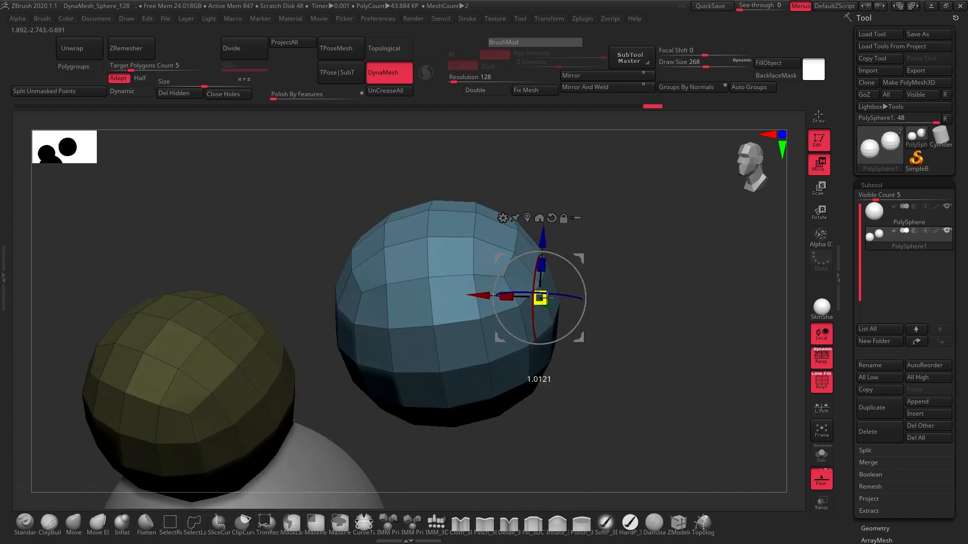
Try scaling the blue sphere from the off-centre pivot, undo the uniform scaling and try the blue axis alone
{"action": "mouse_move", "coordinate": [547, 298]}
{"action": "left_mouse_down"}
{"action": "mouse_move", "coordinate": [581, 296]}
{"action": "mouse_move", "coordinate": [566, 298]}
{"action": "left_mouse_up"}
{"action": "key", "text": "ctrl+z"}
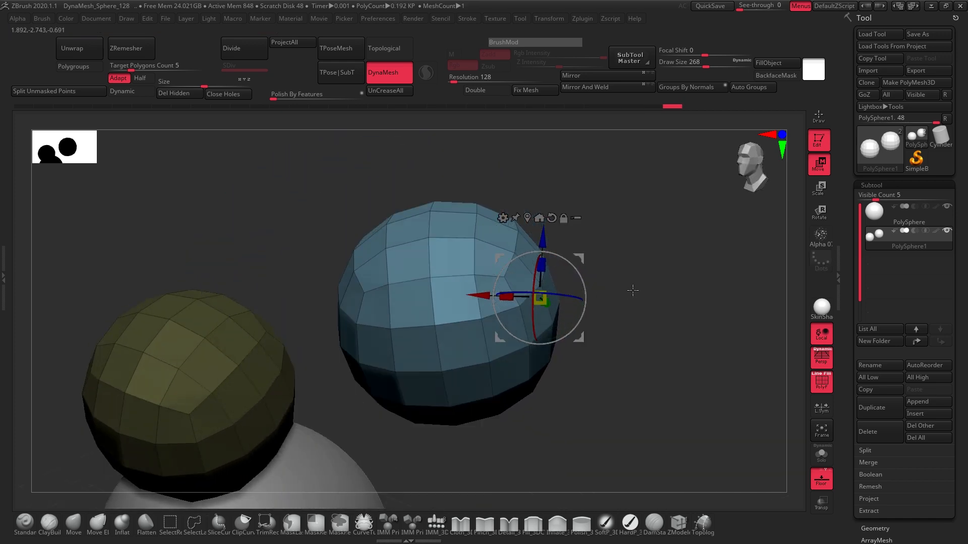
{"action": "left_click_drag", "start_coordinate": [633, 290], "coordinate": [484, 298]}
{"action": "mouse_move", "coordinate": [540, 266]}
{"action": "left_mouse_down"}
{"action": "mouse_move", "coordinate": [542, 194]}
{"action": "mouse_move", "coordinate": [543, 285]}
{"action": "mouse_move", "coordinate": [542, 275]}
{"action": "left_mouse_up"}
{"action": "left_click_drag", "start_coordinate": [603, 300], "coordinate": [655, 317]}
{"action": "left_click_drag", "start_coordinate": [588, 259], "coordinate": [611, 259]}
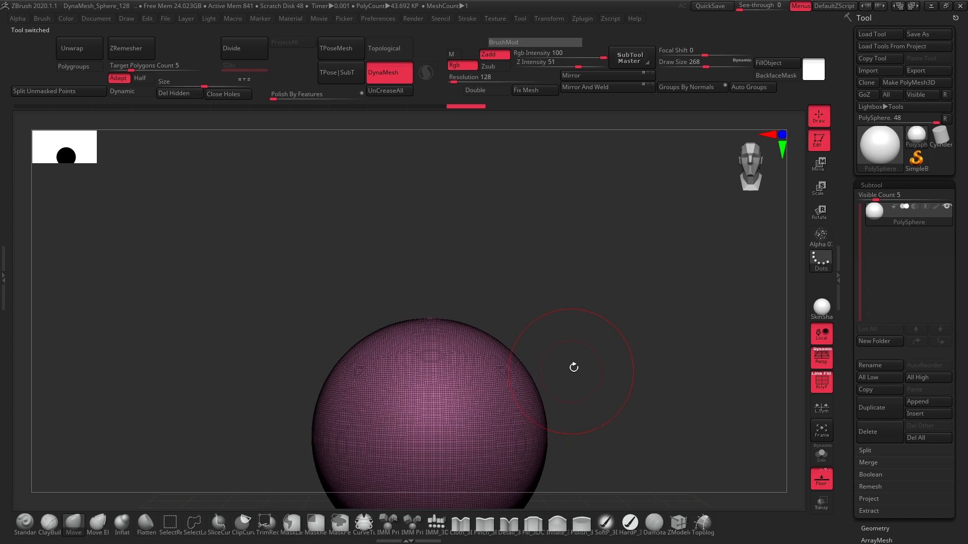
Hide the polyframe on the remaining large sphere and select the Move brush
{"action": "mouse_move", "coordinate": [574, 367]}
{"action": "right_mouse_down", "text": "alt"}
{"action": "mouse_move", "coordinate": [593, 324]}
{"action": "mouse_move", "coordinate": [591, 332]}
{"action": "right_mouse_up", "text": "alt"}
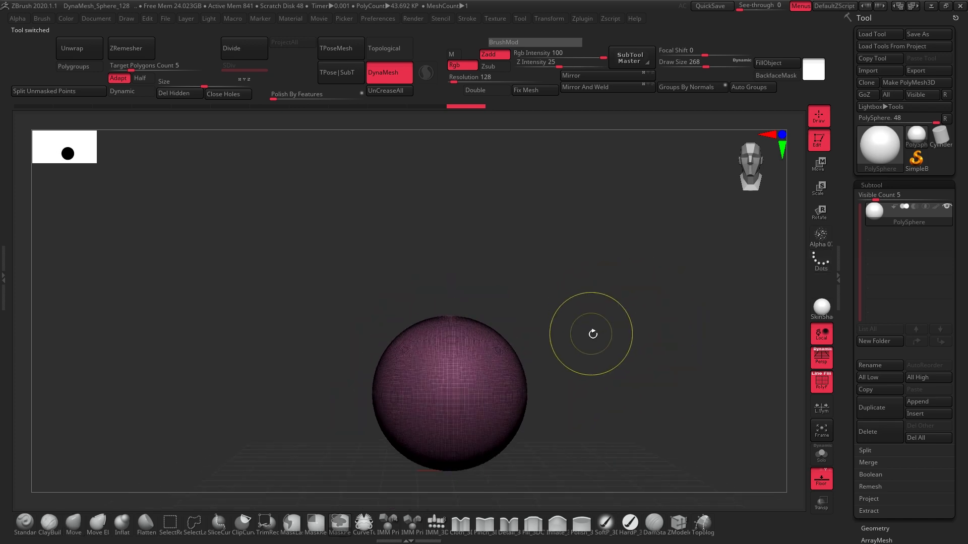
{"action": "key", "text": "shift+f"}
{"action": "key", "text": "b"}
{"action": "key", "text": "m"}
{"action": "key", "text": "v"}
{"action": "right_click_drag", "start_coordinate": [556, 391], "coordinate": [575, 318], "text": "alt"}
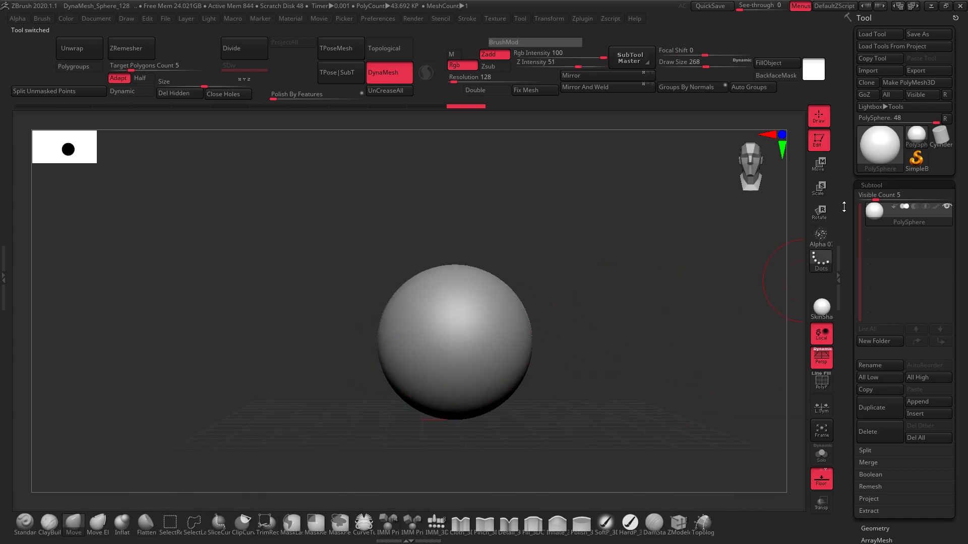
Bring up the gizmo on the large sphere, snap it to the unmasked mesh centre and view it from several angles
{"action": "key", "text": "w"}
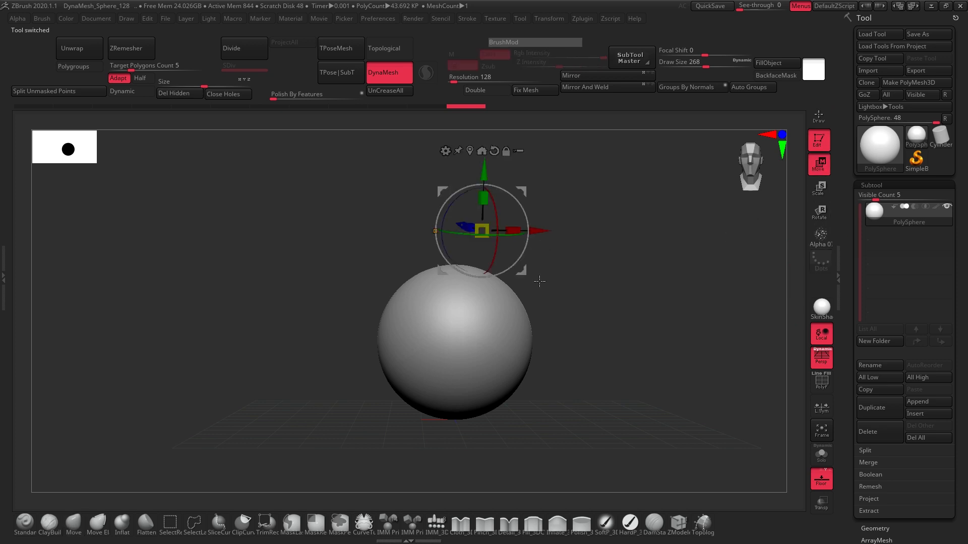
{"action": "left_click", "coordinate": [475, 147]}
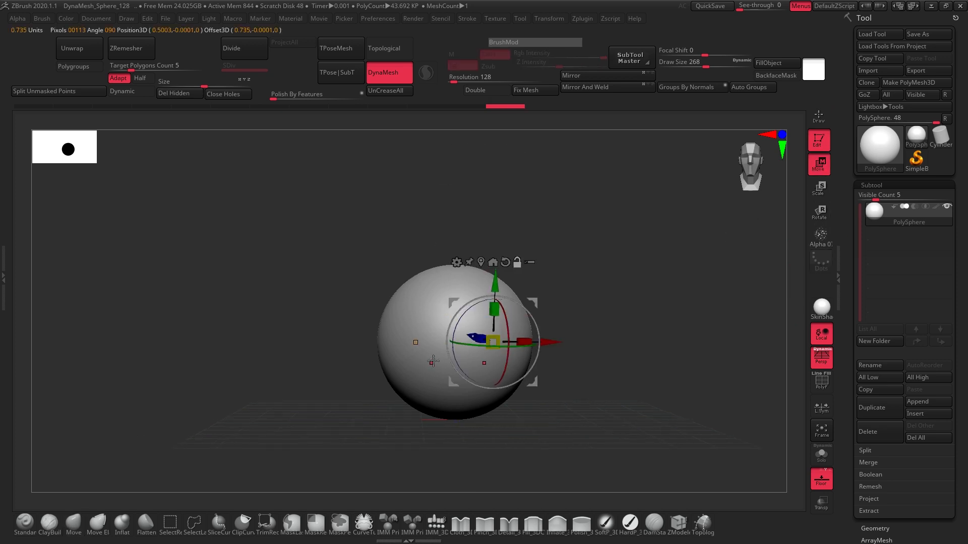
{"action": "left_click_drag", "start_coordinate": [613, 310], "coordinate": [569, 341]}
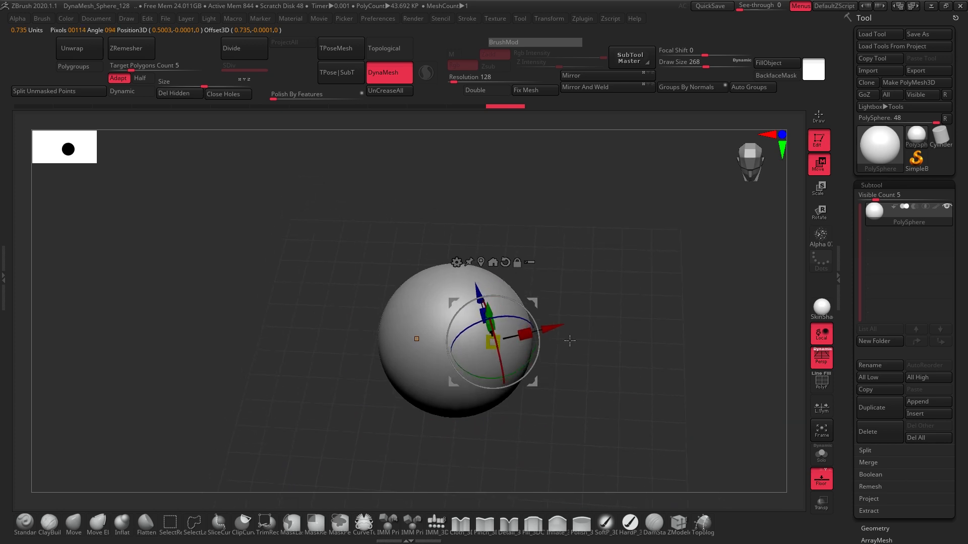
{"action": "left_click_drag", "start_coordinate": [492, 343], "coordinate": [455, 364]}
{"action": "mouse_move", "coordinate": [607, 312]}
{"action": "left_mouse_down"}
{"action": "mouse_move", "coordinate": [609, 283]}
{"action": "mouse_move", "coordinate": [600, 303]}
{"action": "left_mouse_up"}
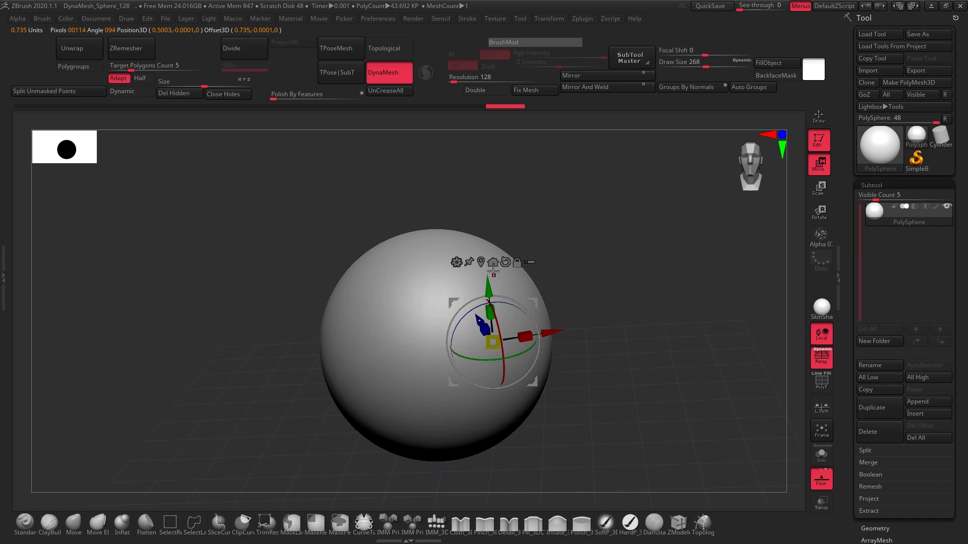
Move the gizmo's pivot to the sphere's side with its green axis pointing straight down, and return it to the unmasked mesh centre
{"action": "left_click", "coordinate": [481, 263]}
{"action": "left_click_drag", "start_coordinate": [615, 297], "coordinate": [602, 268]}
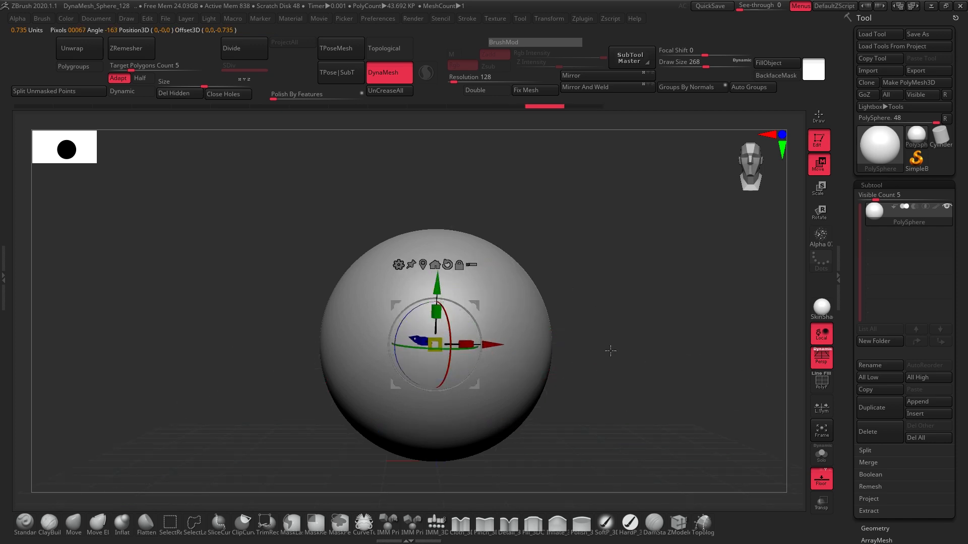
{"action": "left_click", "coordinate": [506, 323]}
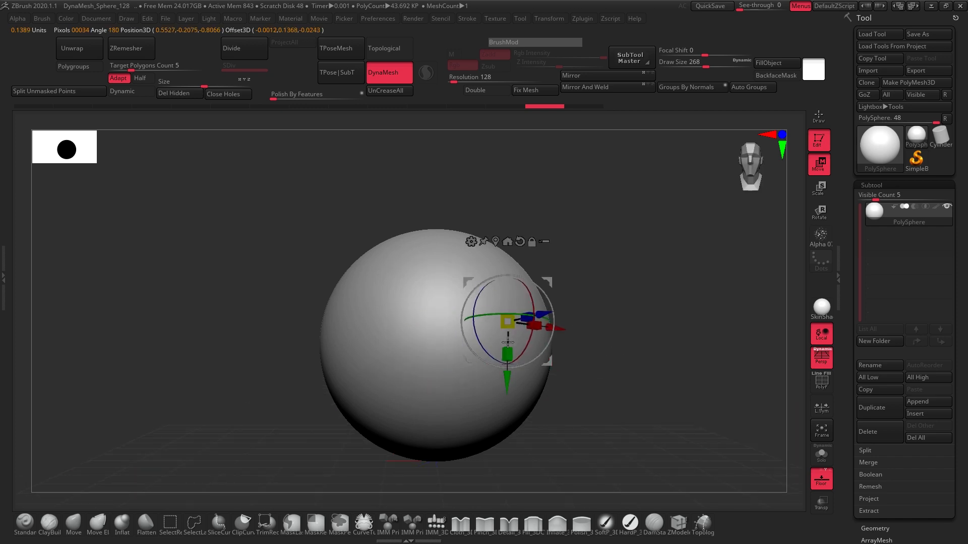
{"action": "left_click_drag", "start_coordinate": [507, 342], "coordinate": [507, 434]}
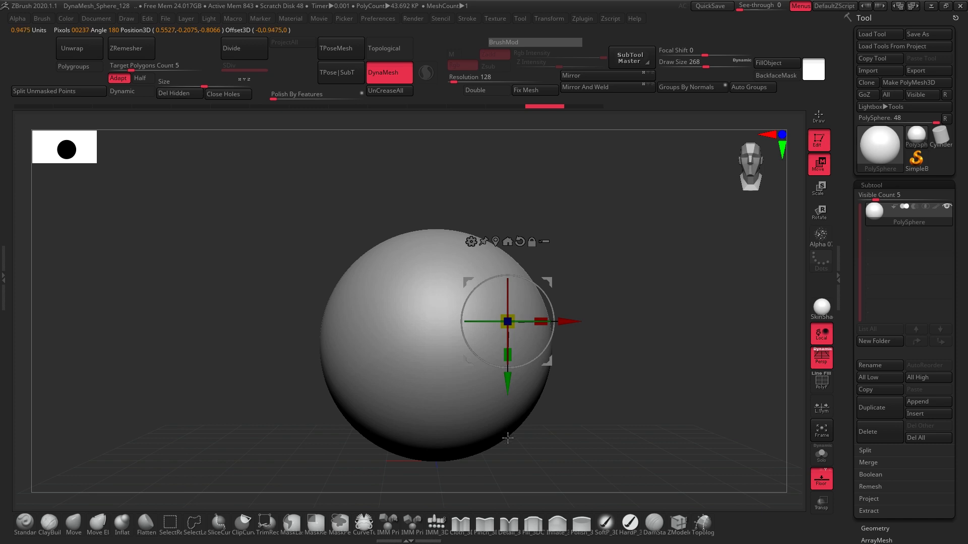
{"action": "left_click", "coordinate": [495, 242]}
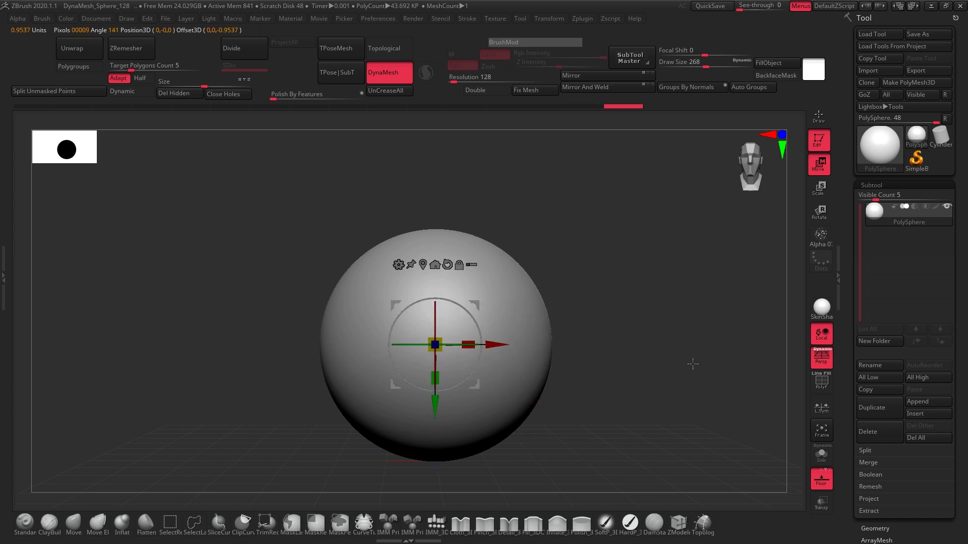
{"action": "left_click_drag", "start_coordinate": [693, 364], "coordinate": [666, 369]}
{"action": "left_click_drag", "start_coordinate": [660, 368], "coordinate": [559, 381]}
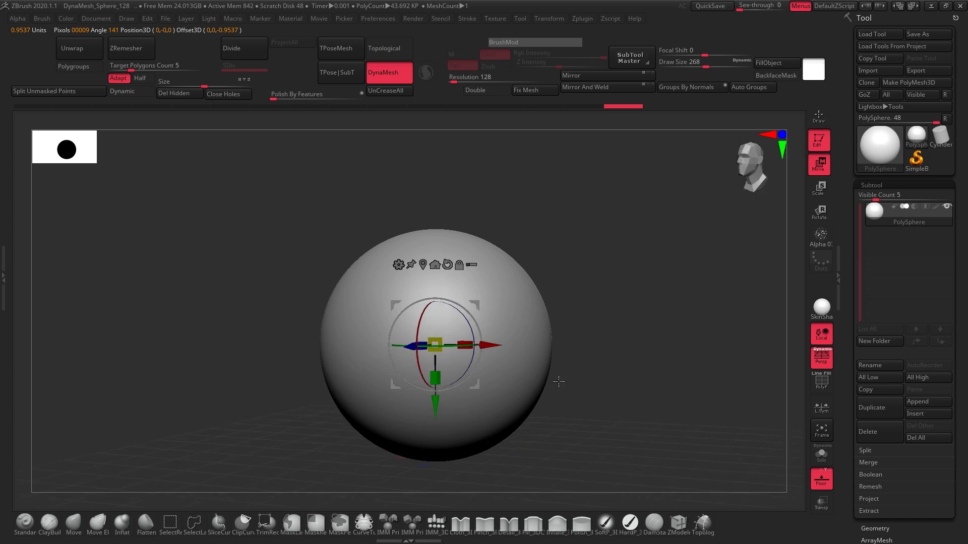
Build up a round lump on the front of the sphere with the ClayBuildup brush
{"action": "left_click", "coordinate": [81, 525]}
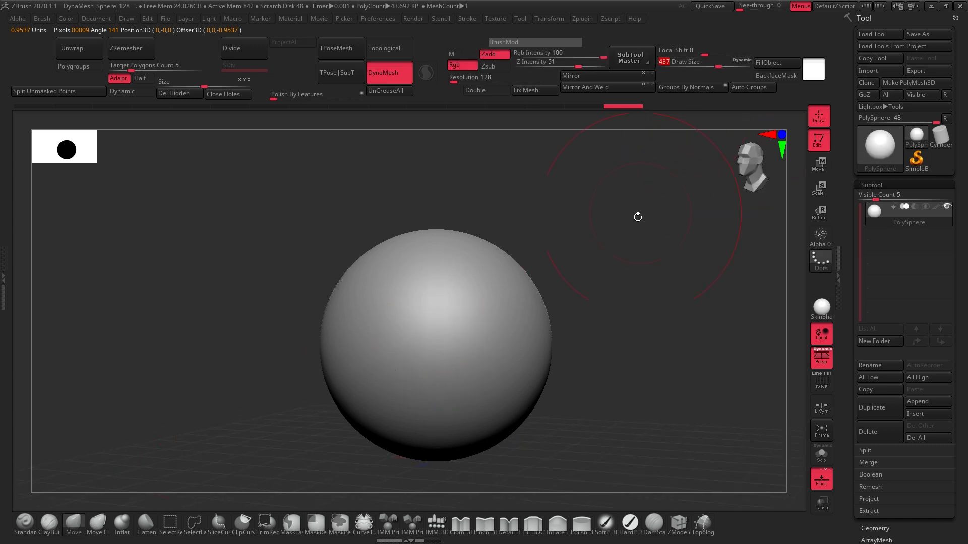
{"action": "left_click_drag", "start_coordinate": [639, 283], "coordinate": [568, 308], "text": "shift"}
{"action": "left_click", "coordinate": [50, 524]}
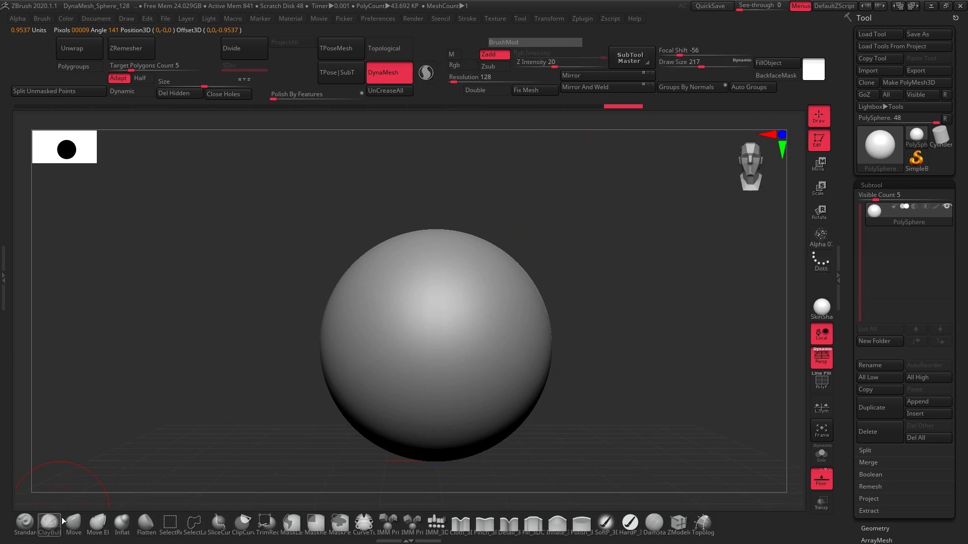
{"action": "mouse_move", "coordinate": [438, 348]}
{"action": "left_mouse_down"}
{"action": "mouse_move", "coordinate": [484, 347]}
{"action": "mouse_move", "coordinate": [429, 348]}
{"action": "left_mouse_up"}
{"action": "key", "text": "ctrl+z"}
{"action": "key", "text": "x"}
Select the Move brush, inspect the lump from the side, and switch to the Standard brush and back to Move
{"action": "left_click", "coordinate": [74, 525]}
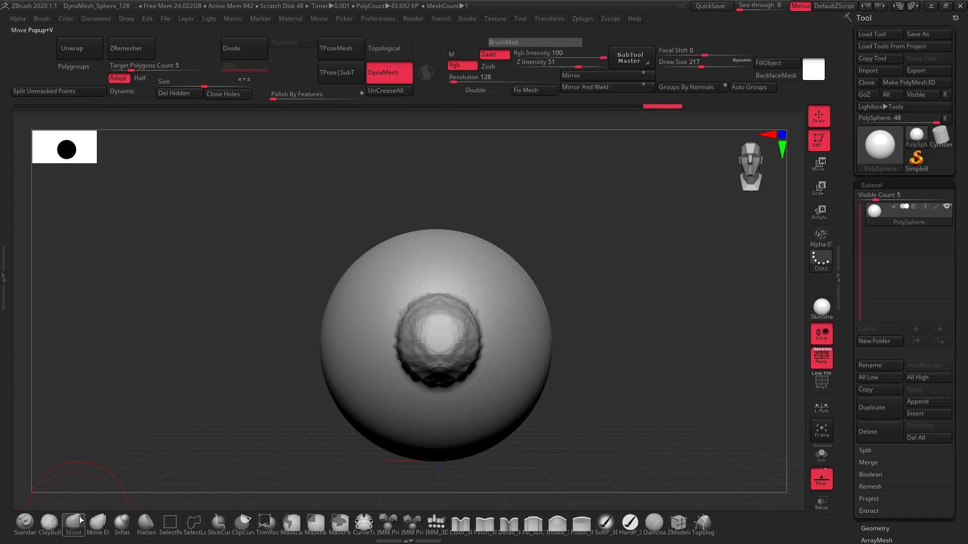
{"action": "mouse_move", "coordinate": [648, 341]}
{"action": "left_mouse_down"}
{"action": "mouse_move", "coordinate": [633, 352]}
{"action": "mouse_move", "coordinate": [652, 369]}
{"action": "mouse_move", "coordinate": [632, 375]}
{"action": "mouse_move", "coordinate": [672, 367]}
{"action": "mouse_move", "coordinate": [629, 367]}
{"action": "left_mouse_up"}
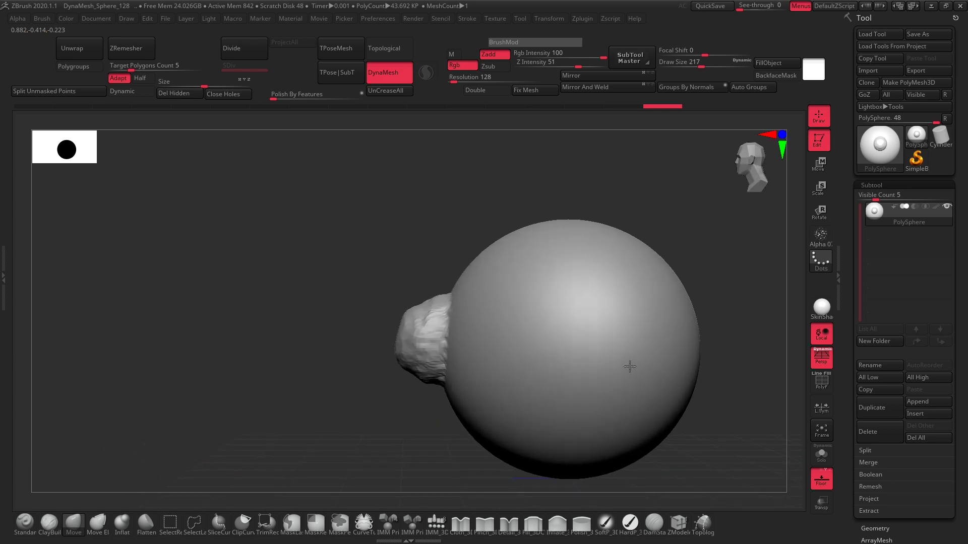
{"action": "left_click_drag", "start_coordinate": [725, 317], "coordinate": [664, 377]}
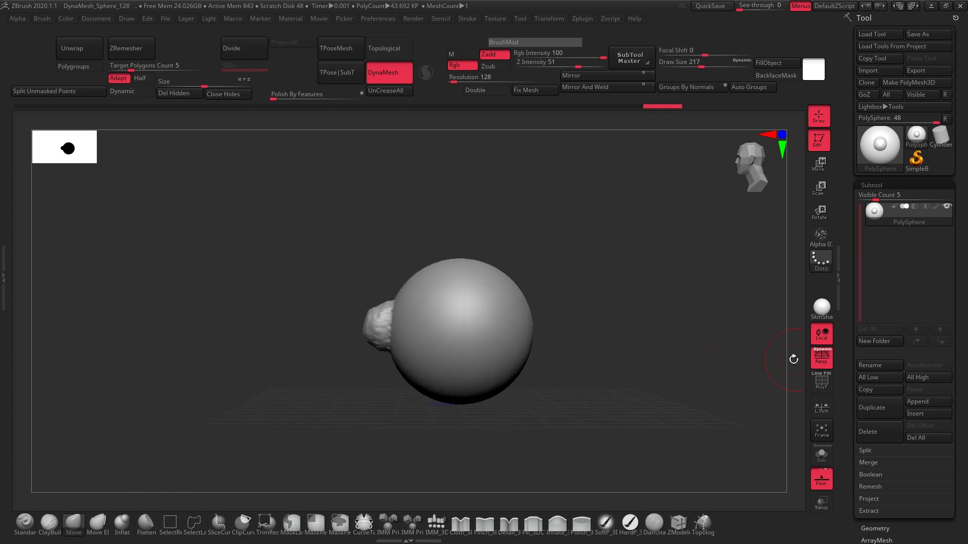
{"action": "mouse_move", "coordinate": [612, 332]}
{"action": "left_mouse_down"}
{"action": "mouse_move", "coordinate": [577, 332]}
{"action": "mouse_move", "coordinate": [585, 342]}
{"action": "mouse_move", "coordinate": [522, 353]}
{"action": "mouse_move", "coordinate": [524, 388]}
{"action": "mouse_move", "coordinate": [625, 363]}
{"action": "mouse_move", "coordinate": [579, 345]}
{"action": "mouse_move", "coordinate": [579, 328]}
{"action": "mouse_move", "coordinate": [600, 306]}
{"action": "mouse_move", "coordinate": [600, 352]}
{"action": "mouse_move", "coordinate": [581, 359]}
{"action": "mouse_move", "coordinate": [617, 371]}
{"action": "left_mouse_up"}
{"action": "key", "text": "b"}
{"action": "key", "text": "m"}
{"action": "key", "text": "v"}
{"action": "key", "text": "b"}
{"action": "key", "text": "s"}
{"action": "key", "text": "t"}
{"action": "key", "text": "b"}
{"action": "key", "text": "m"}
{"action": "key", "text": "v"}
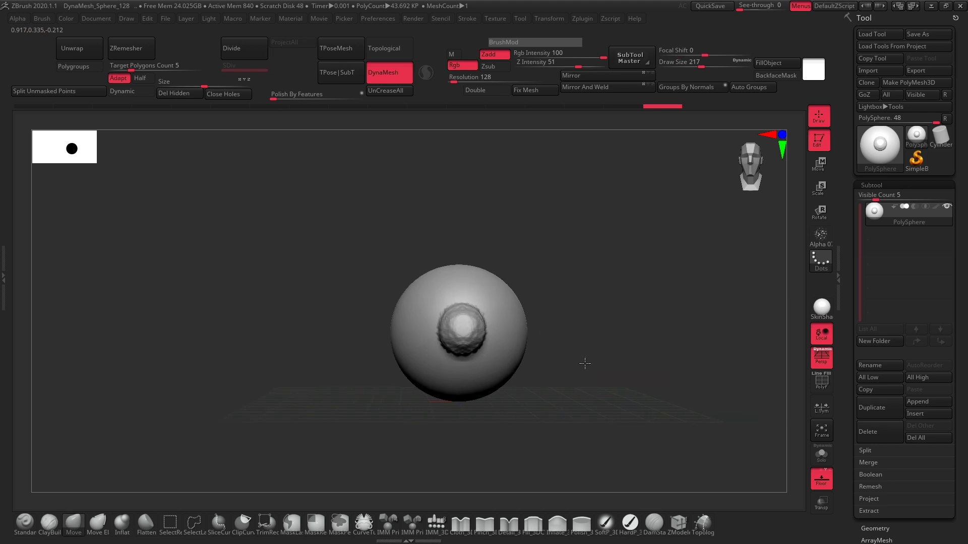
Turn off perspective and mask the lower part of the sphere with a rectangle from the side view
{"action": "left_click", "coordinate": [819, 361]}
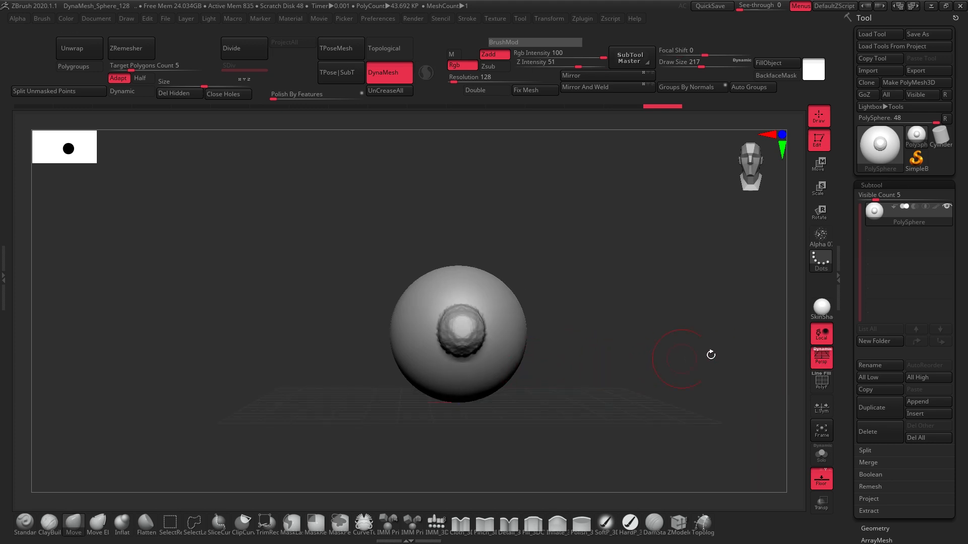
{"action": "key", "text": "f"}
{"action": "right_click_drag", "start_coordinate": [645, 348], "coordinate": [711, 363]}
{"action": "right_click_drag", "start_coordinate": [706, 376], "coordinate": [614, 367], "text": "ctrl"}
{"action": "mouse_move", "coordinate": [613, 367]}
{"action": "right_mouse_down", "text": "alt"}
{"action": "mouse_move", "coordinate": [560, 371]}
{"action": "mouse_move", "coordinate": [568, 378]}
{"action": "mouse_move", "coordinate": [564, 353]}
{"action": "right_mouse_up", "text": "alt"}
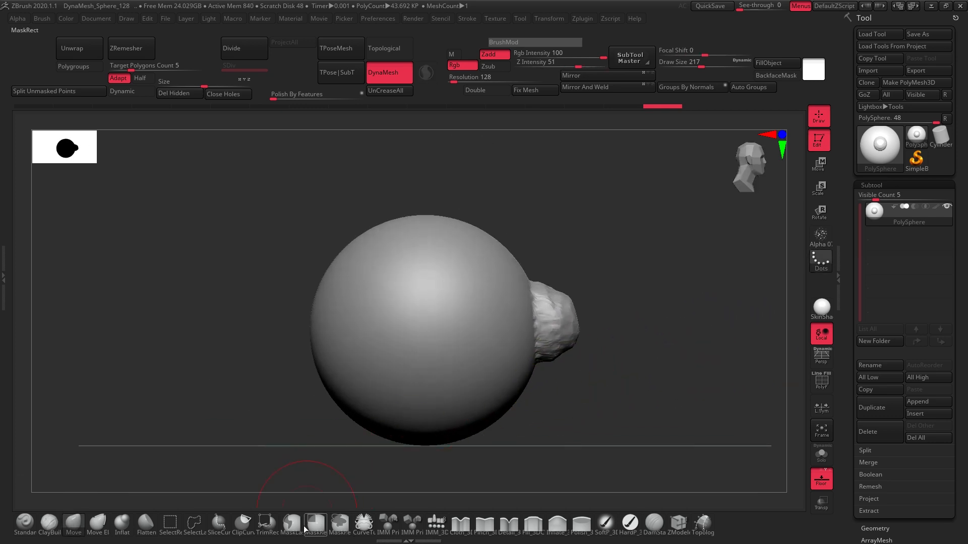
{"action": "left_click_drag", "start_coordinate": [638, 444], "coordinate": [267, 367], "text": "ctrl"}
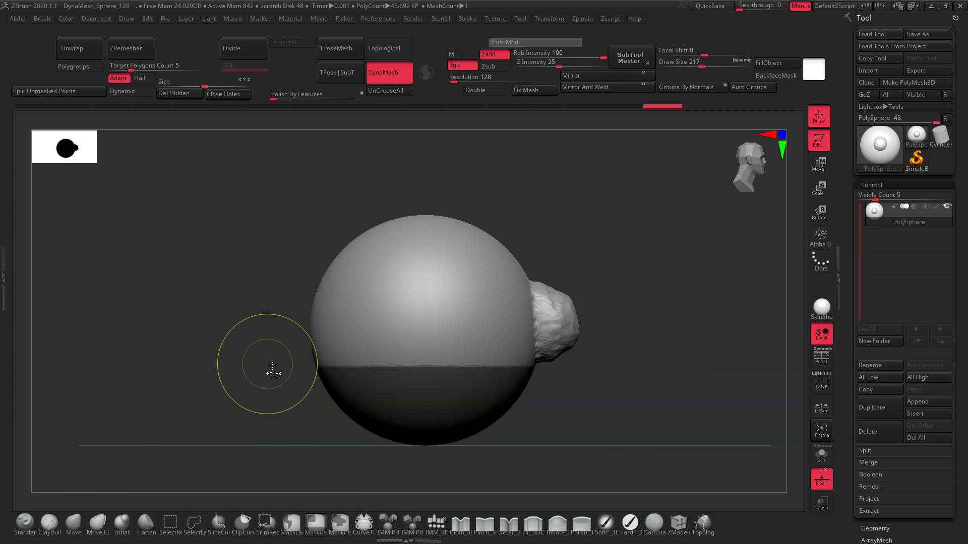
Turn perspective back on, replace the mask with a new rectangular one over the sphere's lower part and extend it with a painted patch
{"action": "mouse_move", "coordinate": [649, 400]}
{"action": "right_mouse_down"}
{"action": "mouse_move", "coordinate": [528, 406]}
{"action": "mouse_move", "coordinate": [622, 397]}
{"action": "mouse_move", "coordinate": [605, 372]}
{"action": "mouse_move", "coordinate": [654, 393]}
{"action": "right_mouse_up"}
{"action": "key", "text": "p"}
{"action": "left_click", "coordinate": [663, 433], "text": "ctrl"}
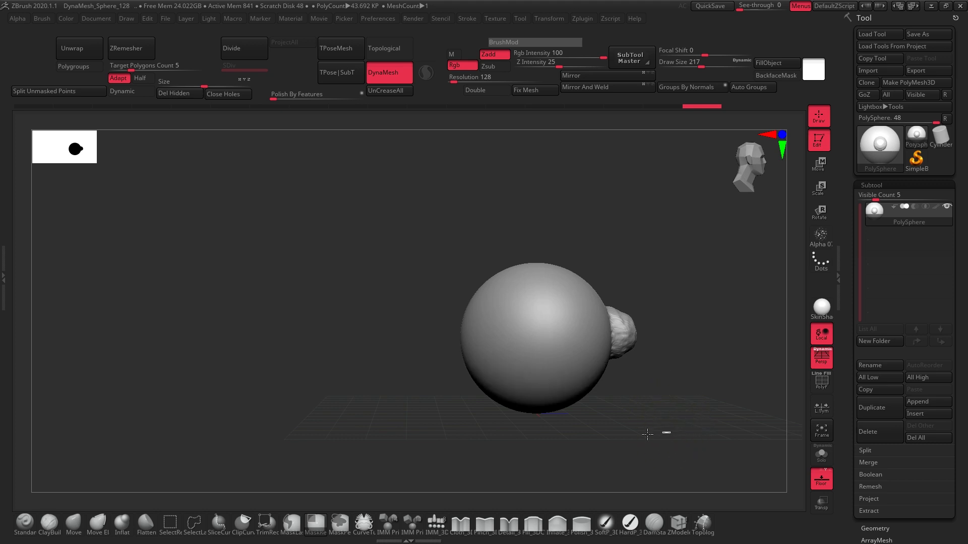
{"action": "left_click_drag", "start_coordinate": [670, 431], "coordinate": [455, 369], "text": "ctrl"}
{"action": "mouse_move", "coordinate": [635, 373]}
{"action": "right_mouse_down"}
{"action": "mouse_move", "coordinate": [665, 387]}
{"action": "mouse_move", "coordinate": [529, 368]}
{"action": "mouse_move", "coordinate": [624, 385]}
{"action": "mouse_move", "coordinate": [601, 438]}
{"action": "right_mouse_up"}
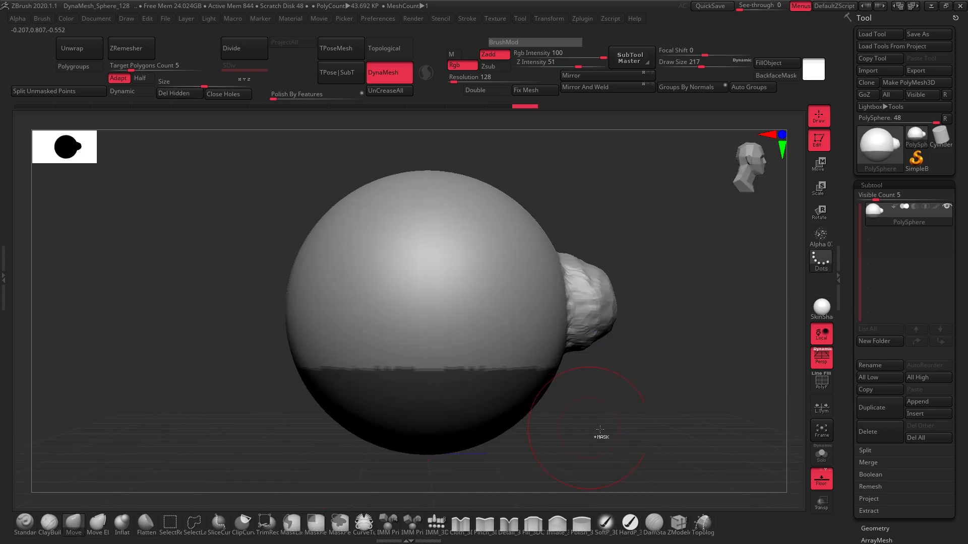
{"action": "mouse_move", "coordinate": [600, 438]}
{"action": "left_mouse_down", "text": "ctrl"}
{"action": "mouse_move", "coordinate": [461, 339]}
{"action": "mouse_move", "coordinate": [403, 409]}
{"action": "left_mouse_up", "text": "ctrl"}
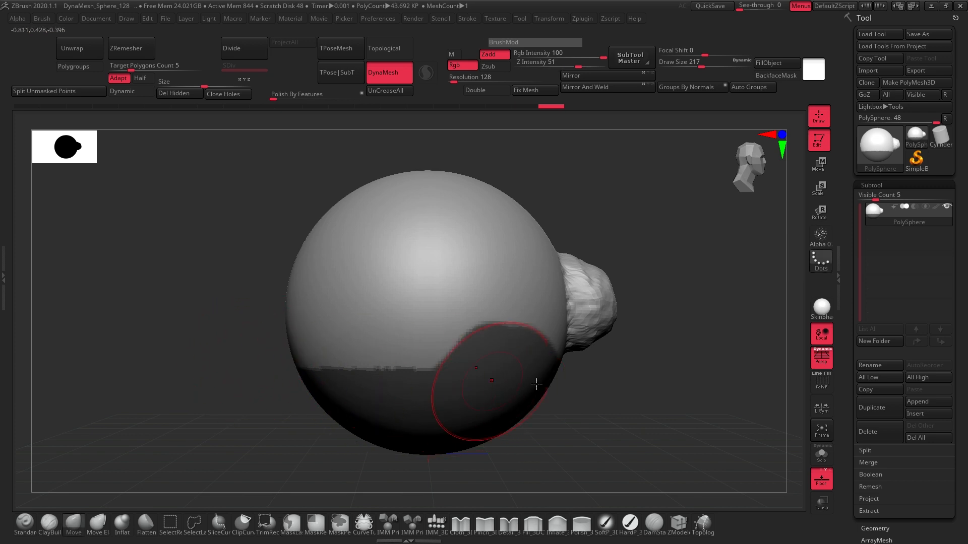
Turn perspective off and undo the masks and the sculpted lump on the sphere
{"action": "left_click", "coordinate": [831, 367]}
{"action": "key", "text": "ctrl+z"}
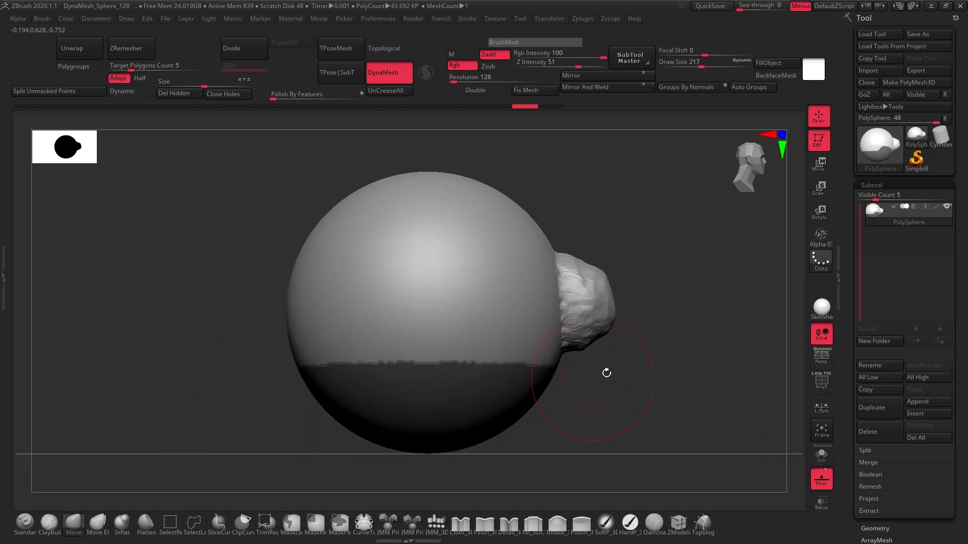
{"action": "right_click_drag", "start_coordinate": [674, 331], "coordinate": [566, 346], "text": "ctrl"}
{"action": "key", "text": "ctrl+z"}
{"action": "right_click_drag", "start_coordinate": [630, 353], "coordinate": [601, 341]}
{"action": "right_click_drag", "start_coordinate": [602, 342], "coordinate": [580, 404], "text": "alt"}
Centre the gizmo on the unmasked sphere and stretch the sphere along the green axis into a tall egg shape
{"action": "left_click", "coordinate": [818, 164]}
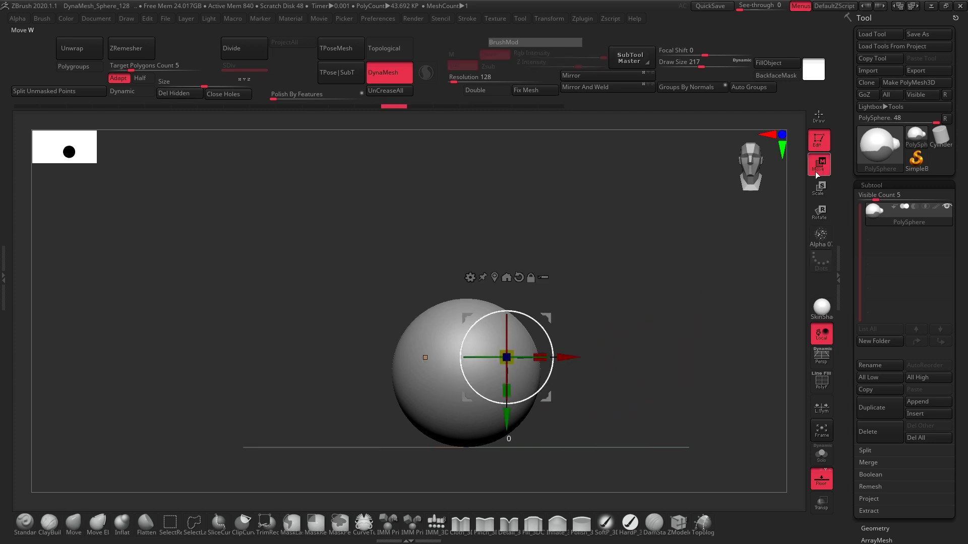
{"action": "mouse_move", "coordinate": [630, 328]}
{"action": "right_mouse_down", "text": "ctrl"}
{"action": "mouse_move", "coordinate": [618, 287]}
{"action": "mouse_move", "coordinate": [663, 262]}
{"action": "right_mouse_up", "text": "ctrl"}
{"action": "left_click", "coordinate": [547, 236]}
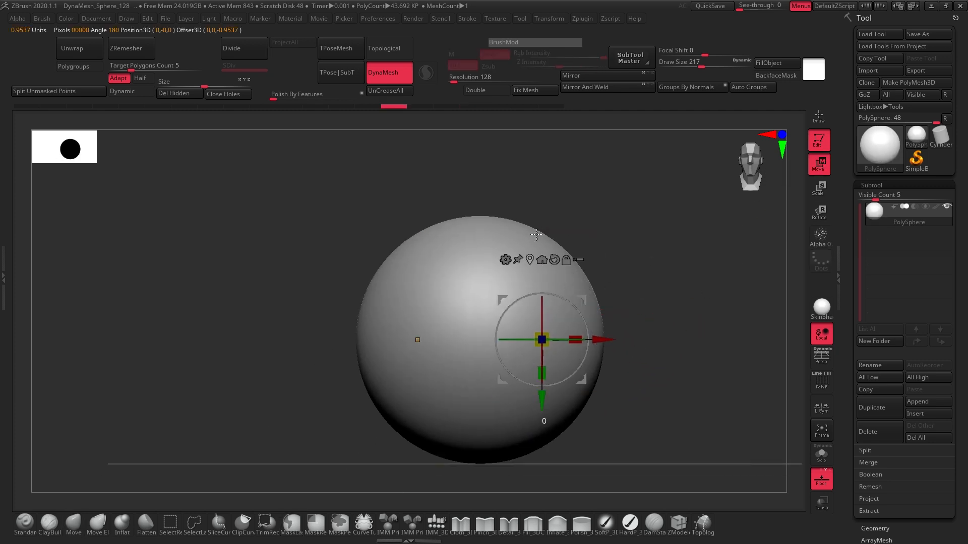
{"action": "left_click", "coordinate": [539, 261]}
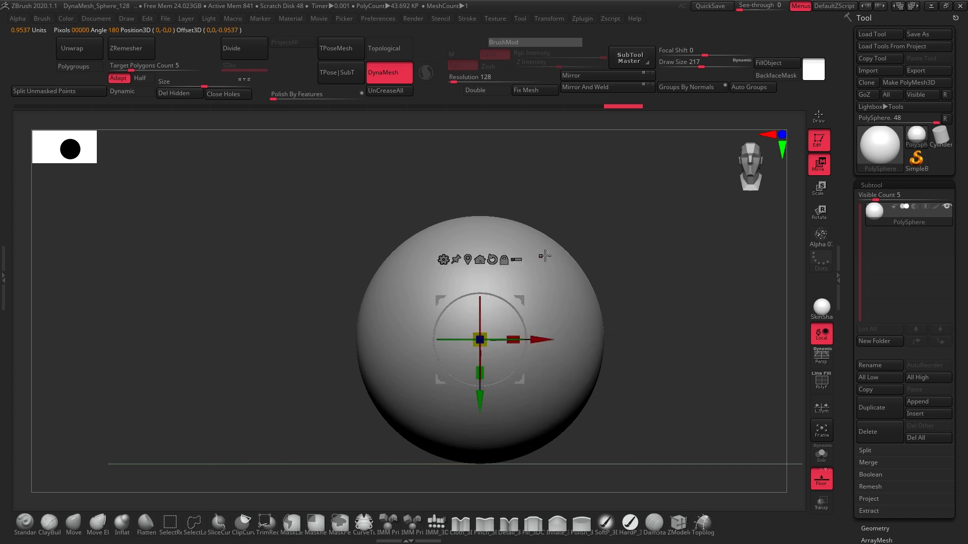
{"action": "left_click_drag", "start_coordinate": [617, 346], "coordinate": [679, 355]}
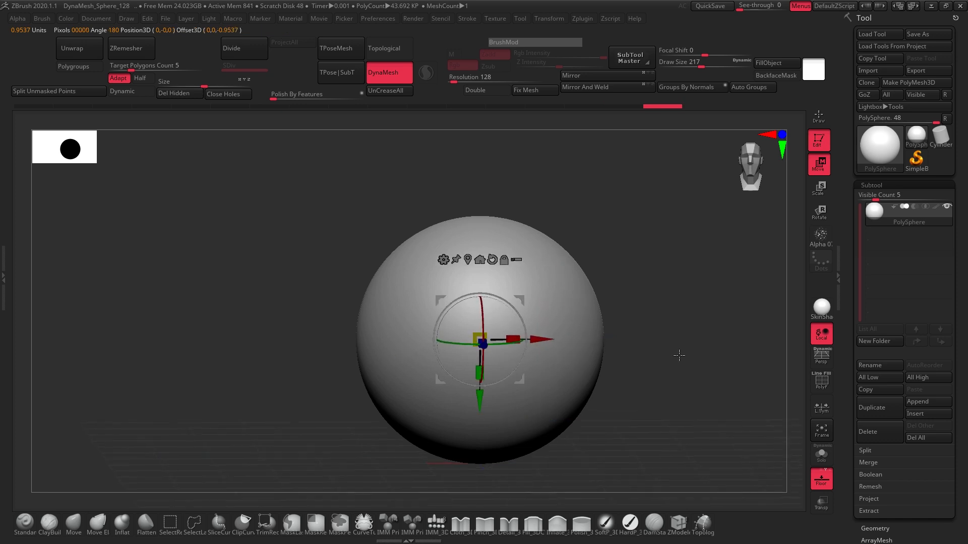
{"action": "left_click_drag", "start_coordinate": [479, 373], "coordinate": [483, 422]}
Apply the Bend Curve deformer to the egg shape and reduce its curve to three control points
{"action": "left_click", "coordinate": [443, 260]}
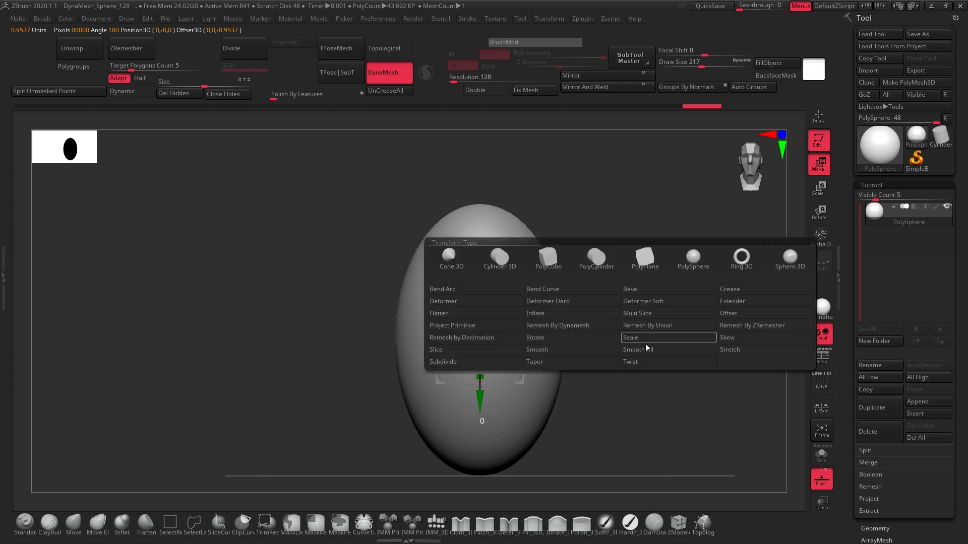
{"action": "left_click", "coordinate": [556, 289]}
{"action": "left_click_drag", "start_coordinate": [613, 355], "coordinate": [505, 336]}
{"action": "left_click_drag", "start_coordinate": [644, 371], "coordinate": [594, 400]}
{"action": "left_click_drag", "start_coordinate": [542, 323], "coordinate": [524, 317]}
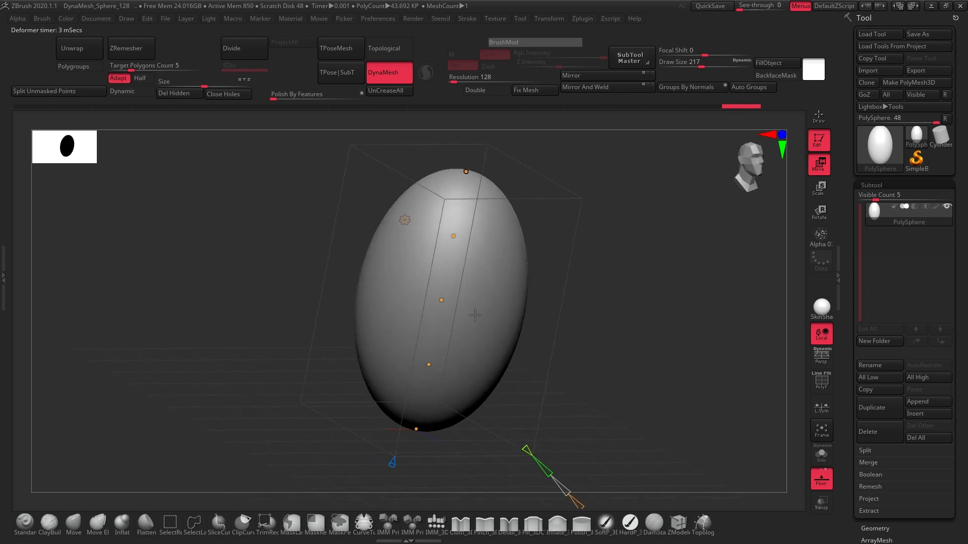
{"action": "left_click_drag", "start_coordinate": [454, 304], "coordinate": [546, 318]}
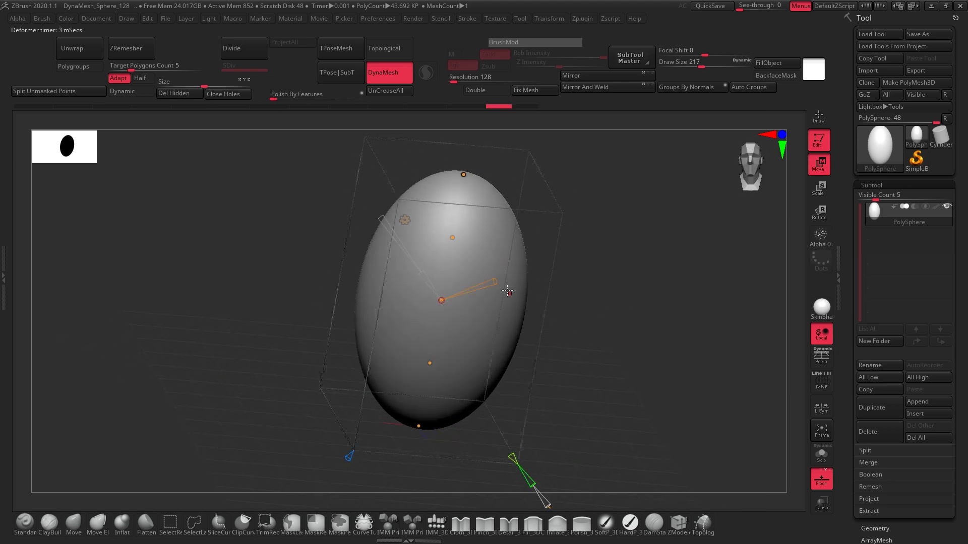
{"action": "left_click_drag", "start_coordinate": [504, 279], "coordinate": [421, 262]}
{"action": "left_click_drag", "start_coordinate": [575, 332], "coordinate": [544, 315]}
{"action": "left_click_drag", "start_coordinate": [496, 418], "coordinate": [565, 384]}
{"action": "left_click_drag", "start_coordinate": [495, 408], "coordinate": [543, 431]}
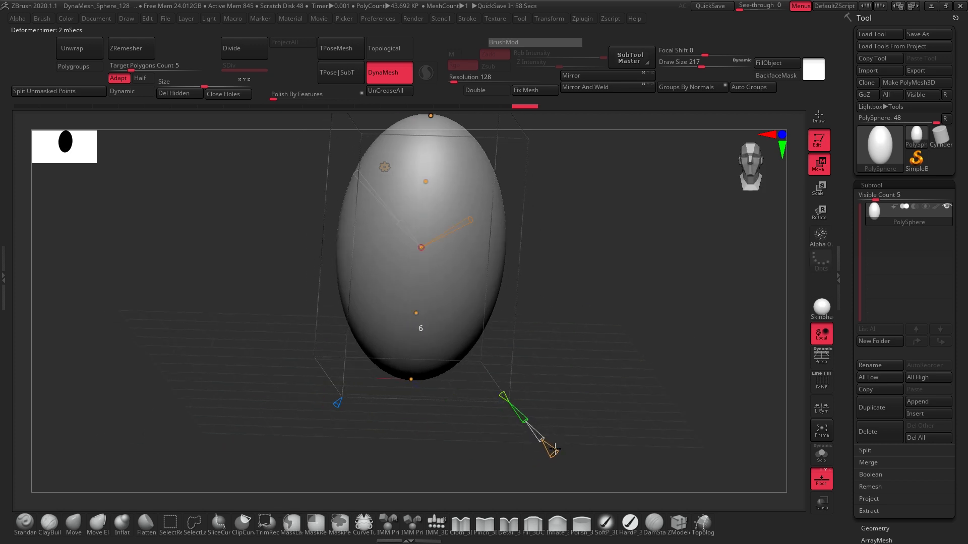
{"action": "left_click_drag", "start_coordinate": [555, 447], "coordinate": [539, 245]}
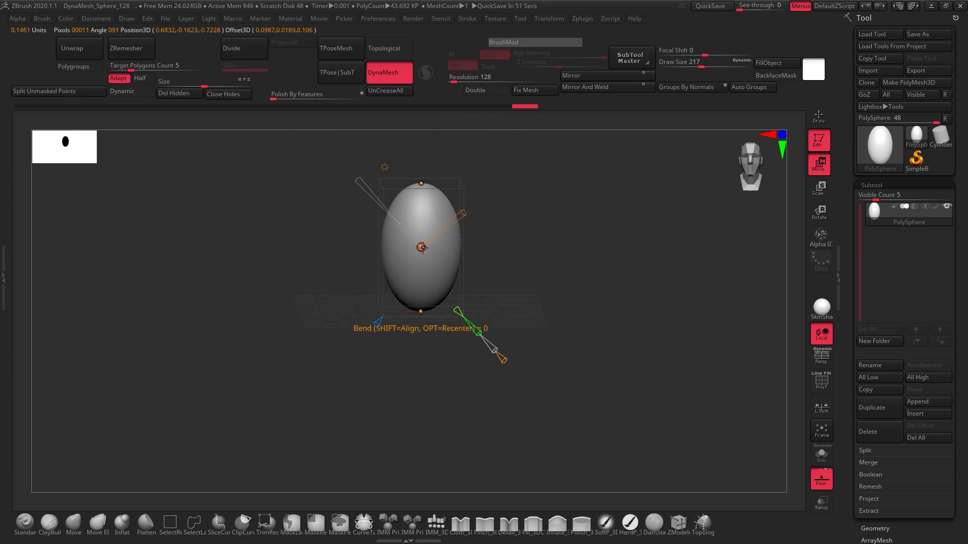
Bend the egg shape sideways by pulling out the middle control point of its curve
{"action": "mouse_move", "coordinate": [422, 247]}
{"action": "left_mouse_down"}
{"action": "mouse_move", "coordinate": [509, 243]}
{"action": "mouse_move", "coordinate": [410, 247]}
{"action": "left_mouse_up"}
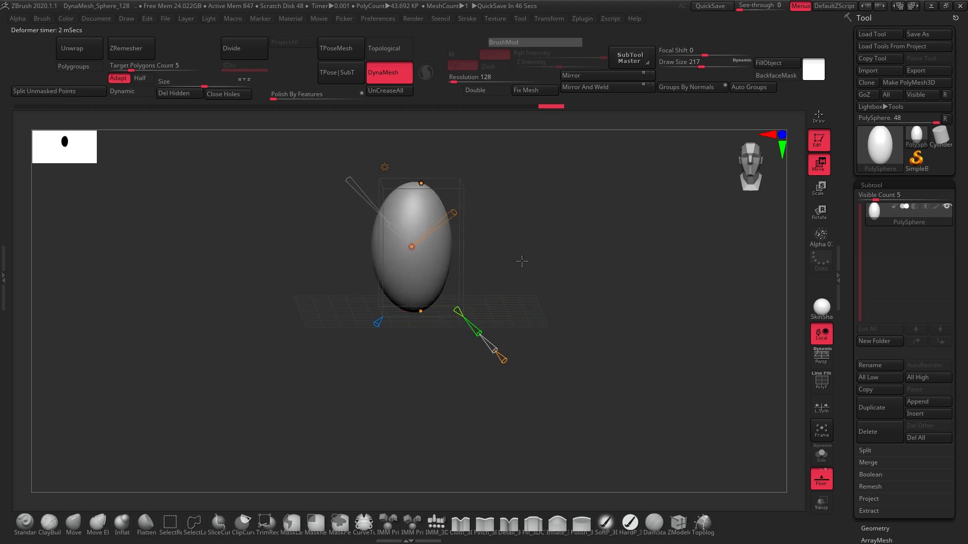
{"action": "left_click_drag", "start_coordinate": [498, 288], "coordinate": [594, 300], "text": "alt"}
{"action": "left_click_drag", "start_coordinate": [447, 297], "coordinate": [421, 303]}
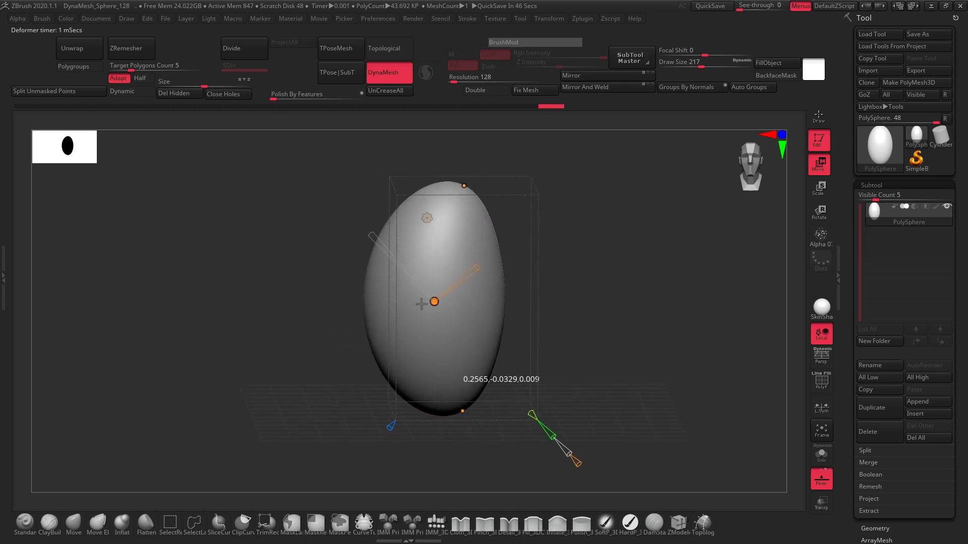
{"action": "left_click_drag", "start_coordinate": [663, 292], "coordinate": [588, 333], "text": "alt"}
{"action": "left_click_drag", "start_coordinate": [540, 369], "coordinate": [589, 377]}
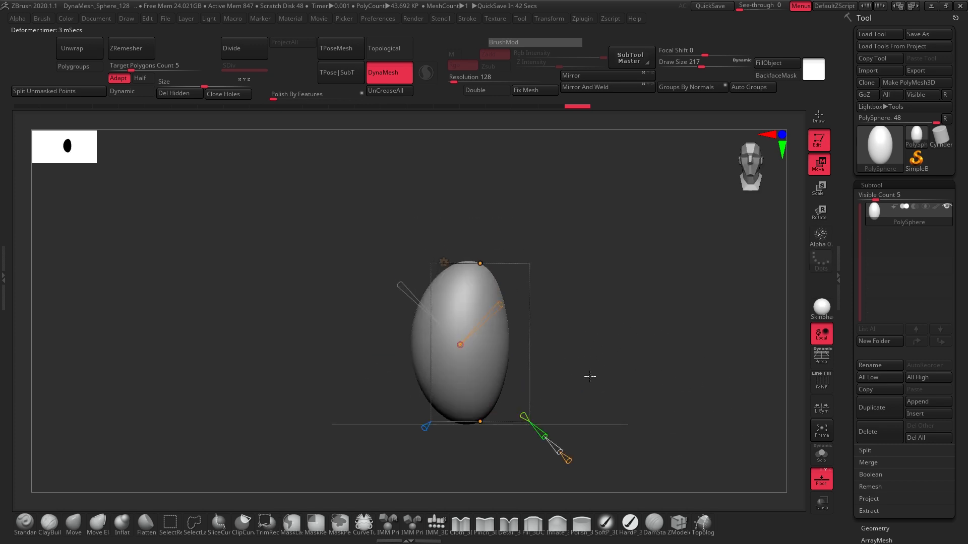
Replace the bent egg shape with the Ring 3D primitive and show its polyframe
{"action": "left_click", "coordinate": [443, 262]}
{"action": "key", "text": "q"}
{"action": "left_click", "coordinate": [819, 164]}
{"action": "left_click", "coordinate": [438, 258]}
{"action": "left_click", "coordinate": [713, 278]}
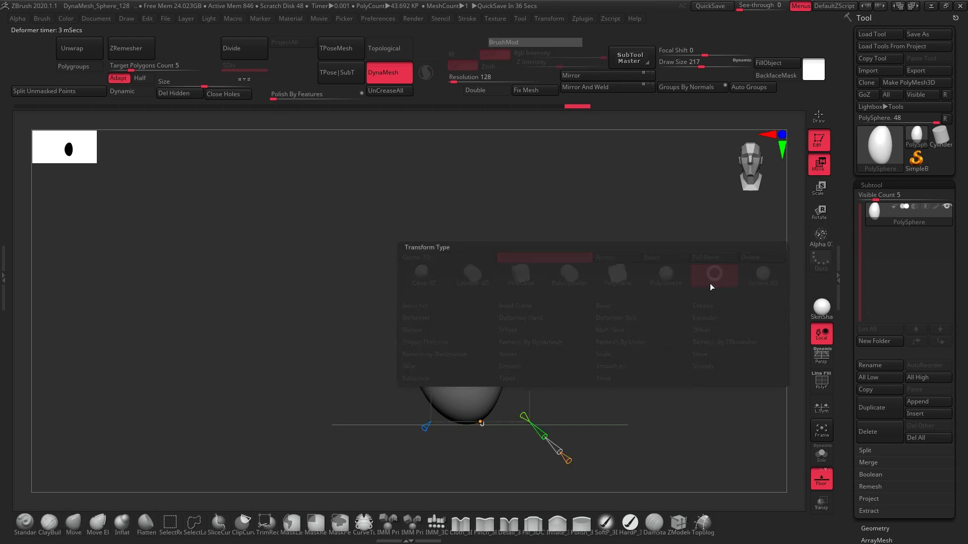
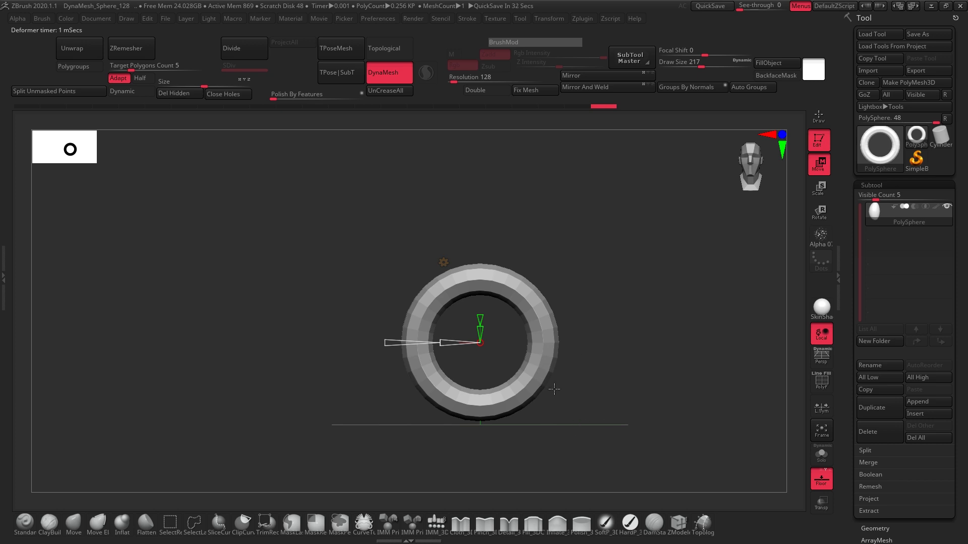
{"action": "key", "text": "shift+f"}
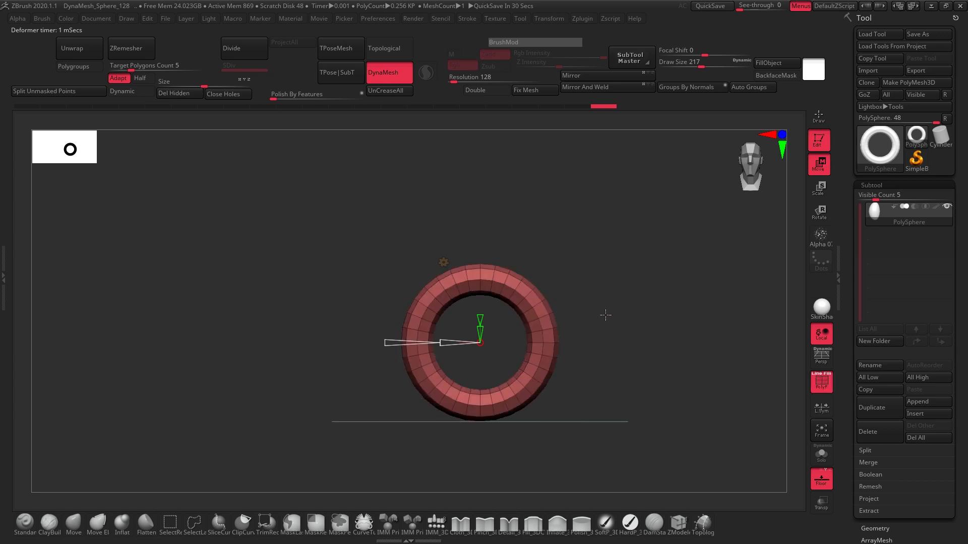
{"action": "right_click_drag", "start_coordinate": [645, 302], "coordinate": [709, 261], "text": "ctrl"}
{"action": "right_click_drag", "start_coordinate": [626, 343], "coordinate": [618, 347], "text": "alt"}
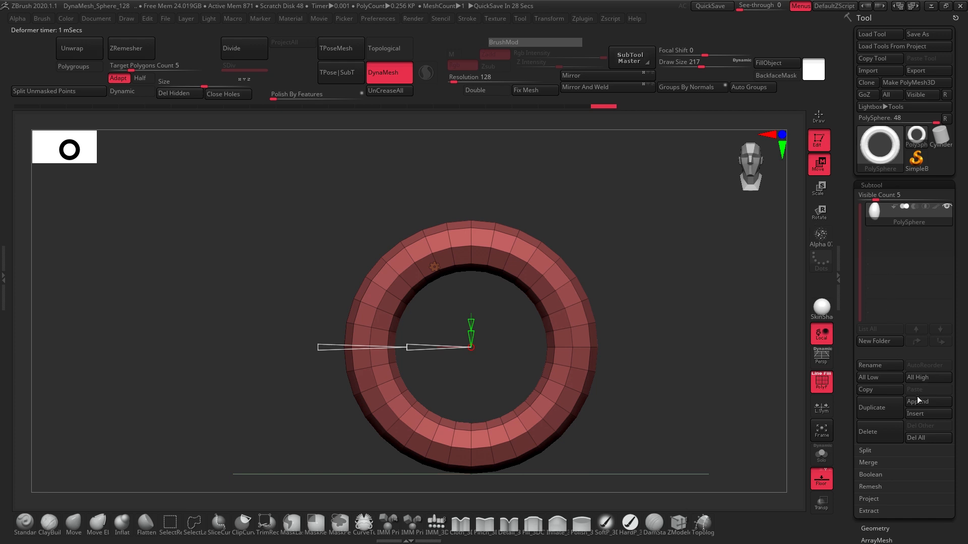
{"action": "left_click", "coordinate": [921, 414]}
{"action": "mouse_move", "coordinate": [771, 343]}
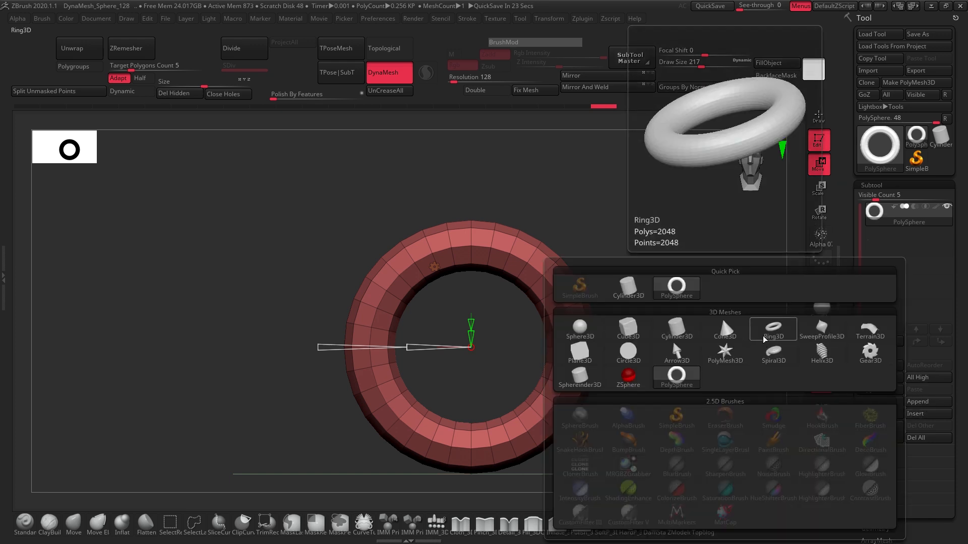
{"action": "left_click", "coordinate": [765, 339]}
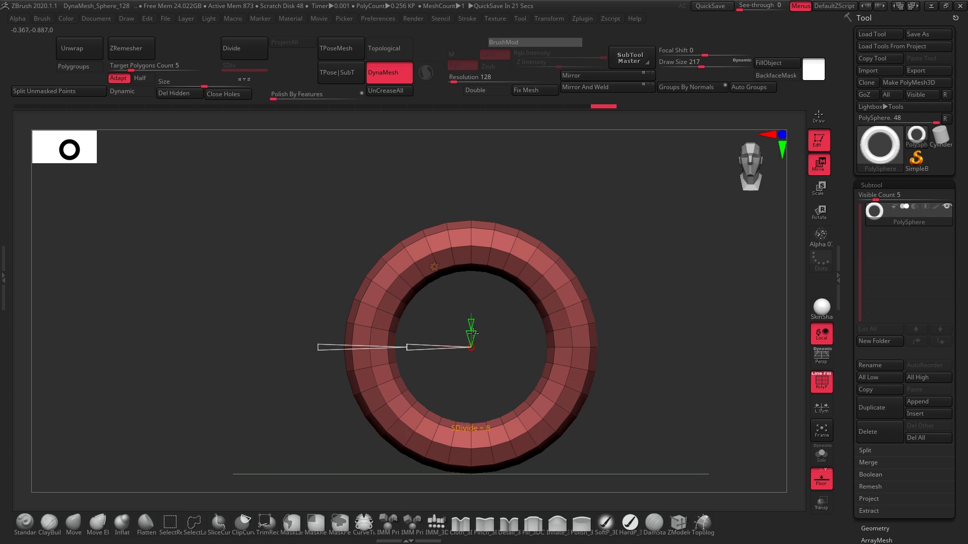
Lower the divisions of the Ring 3D primitive around its circumference until it is a coarse nine-sided ring
{"action": "left_click_drag", "start_coordinate": [473, 333], "coordinate": [476, 336]}
{"action": "left_click_drag", "start_coordinate": [607, 280], "coordinate": [591, 320]}
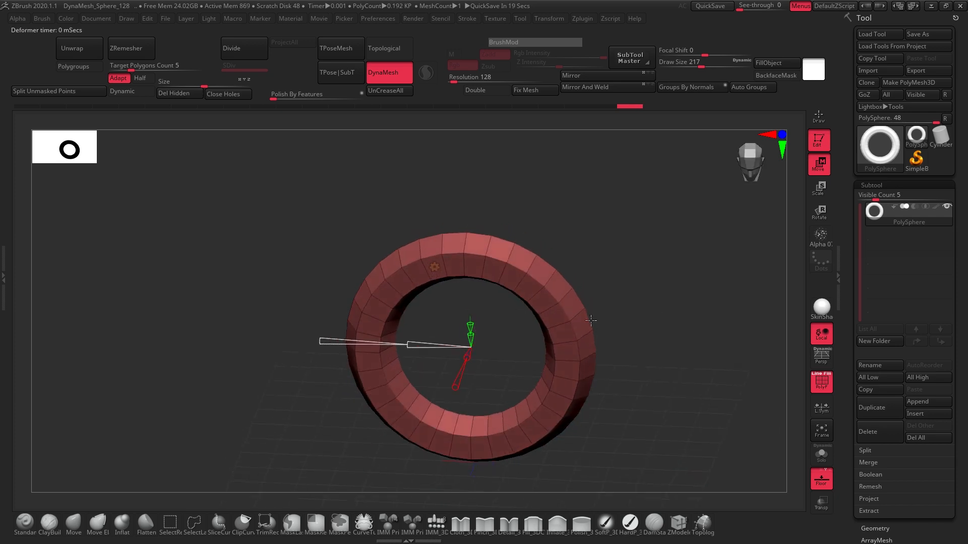
{"action": "left_click_drag", "start_coordinate": [471, 334], "coordinate": [472, 356]}
{"action": "left_click_drag", "start_coordinate": [600, 354], "coordinate": [684, 285]}
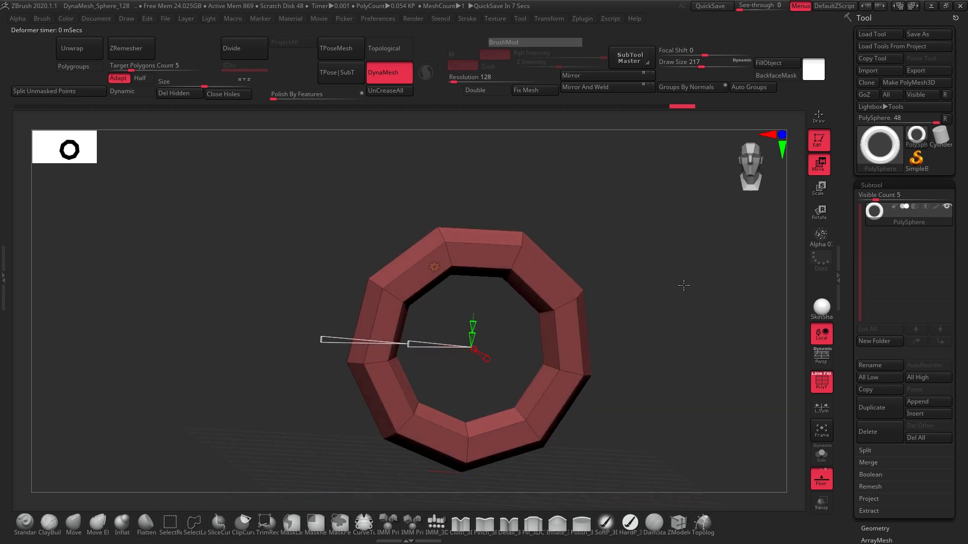
Leave the Ring 3D primitive settings and switch the transform type back to Gizmo 3D
{"action": "left_click", "coordinate": [83, 525]}
{"action": "left_click_drag", "start_coordinate": [668, 340], "coordinate": [642, 309]}
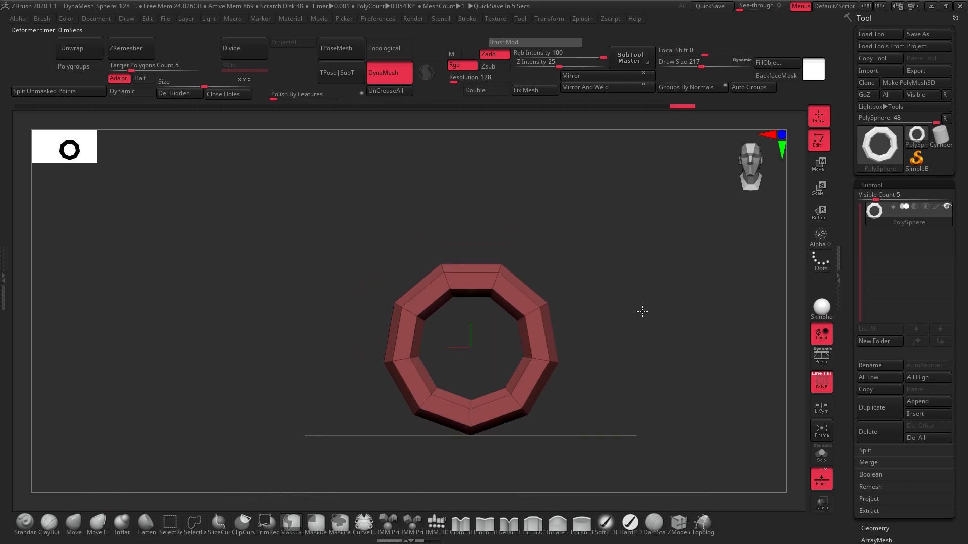
{"action": "left_click", "coordinate": [819, 172]}
{"action": "mouse_move", "coordinate": [672, 343]}
{"action": "left_mouse_down"}
{"action": "mouse_move", "coordinate": [612, 341]}
{"action": "mouse_move", "coordinate": [562, 325]}
{"action": "left_mouse_up"}
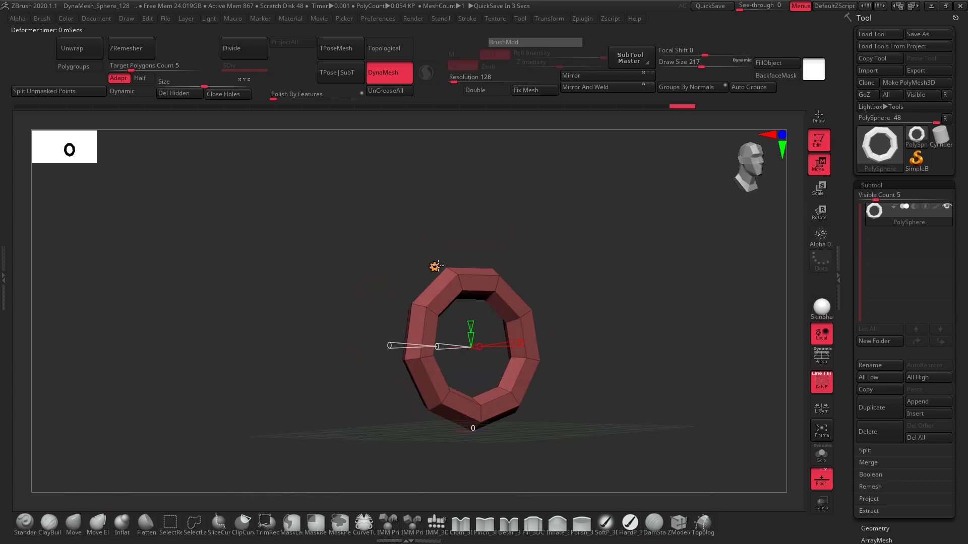
{"action": "left_click", "coordinate": [435, 265]}
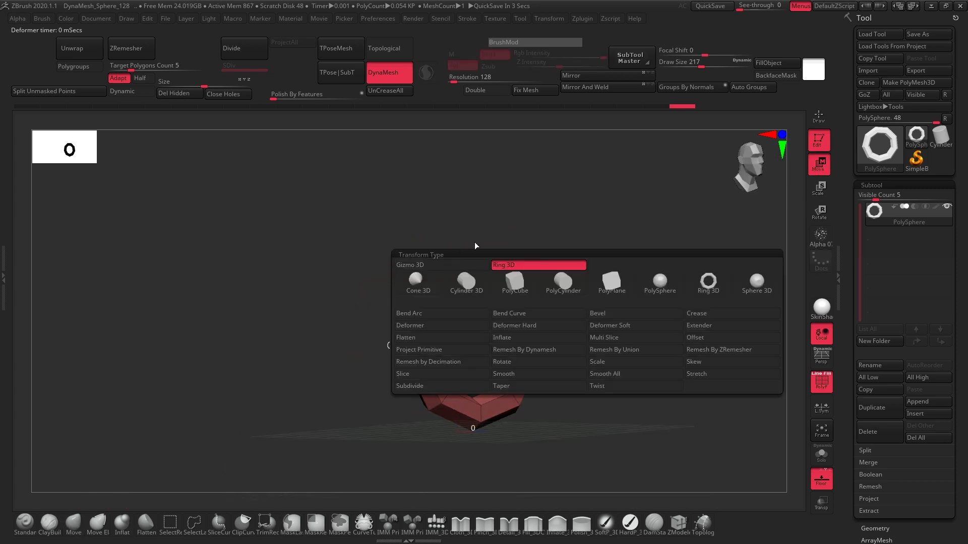
{"action": "left_click", "coordinate": [442, 266]}
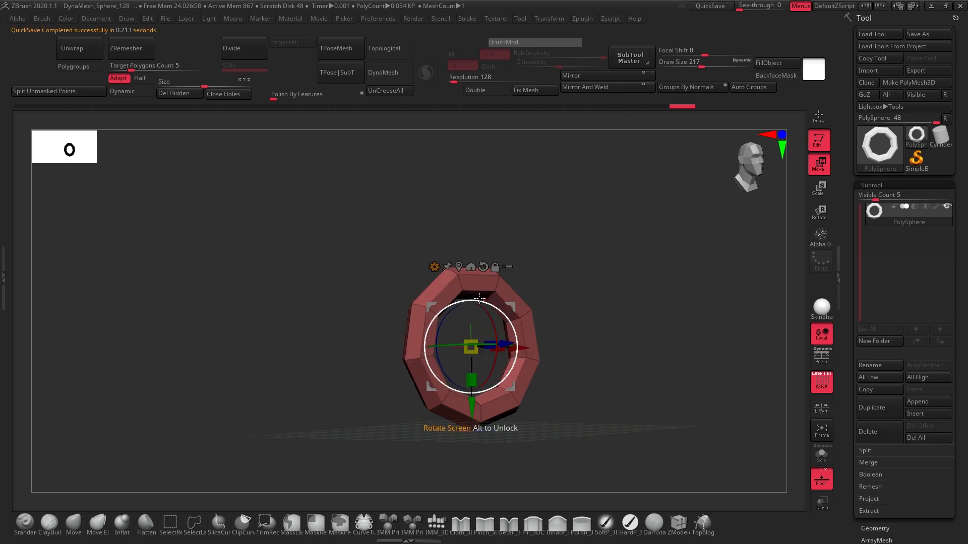
Rotate the low-poly ring with the gizmo until it lies flat
{"action": "left_click_drag", "start_coordinate": [497, 331], "coordinate": [459, 291]}
{"action": "left_click_drag", "start_coordinate": [577, 302], "coordinate": [455, 314]}
{"action": "key", "text": "ctrl+z"}
{"action": "key", "text": "ctrl+z"}
{"action": "left_click_drag", "start_coordinate": [603, 374], "coordinate": [629, 381]}
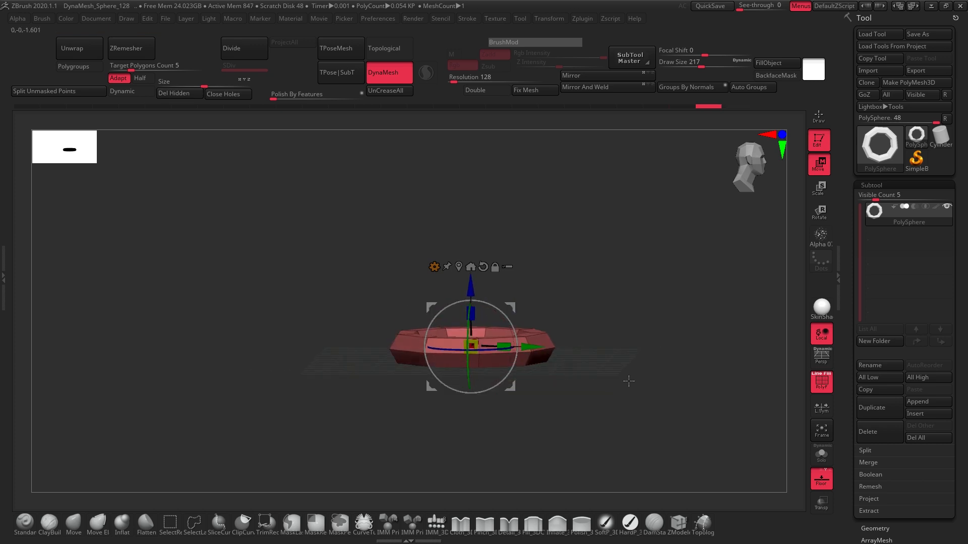
{"action": "left_click_drag", "start_coordinate": [509, 309], "coordinate": [510, 348]}
{"action": "key", "text": "ctrl+z"}
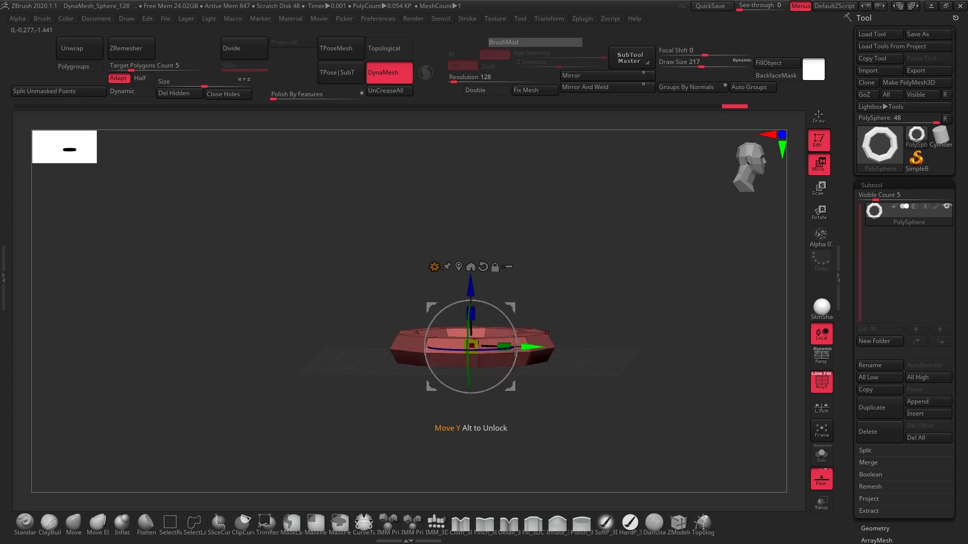
{"action": "left_click_drag", "start_coordinate": [642, 389], "coordinate": [602, 340]}
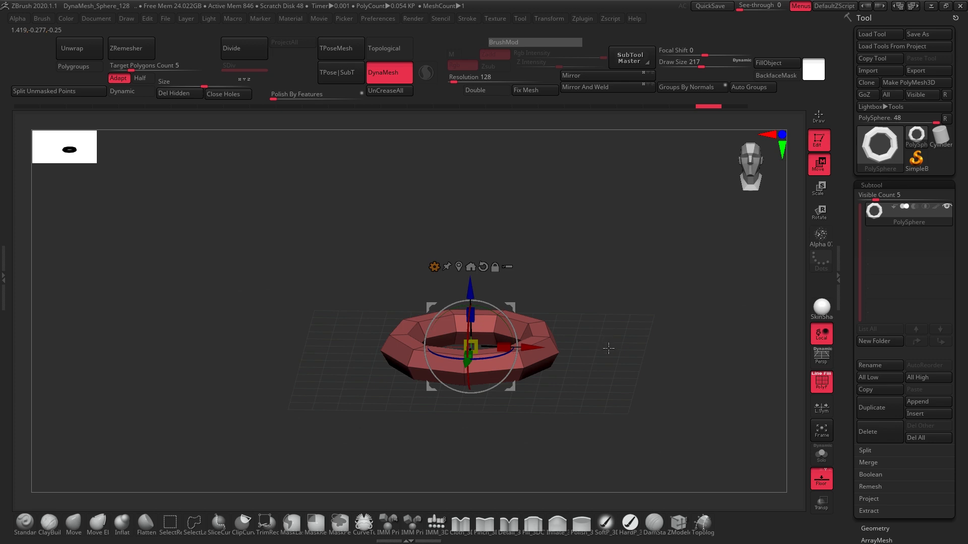
{"action": "left_click_drag", "start_coordinate": [642, 371], "coordinate": [664, 373], "text": "shift"}
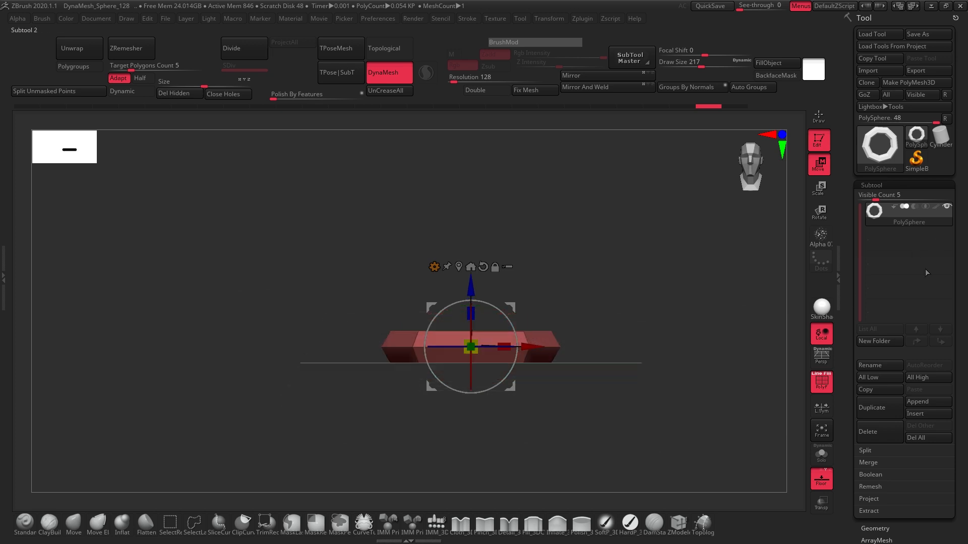
Add a Sphere3D subtool and delete the ring subtool
{"action": "left_click", "coordinate": [927, 402]}
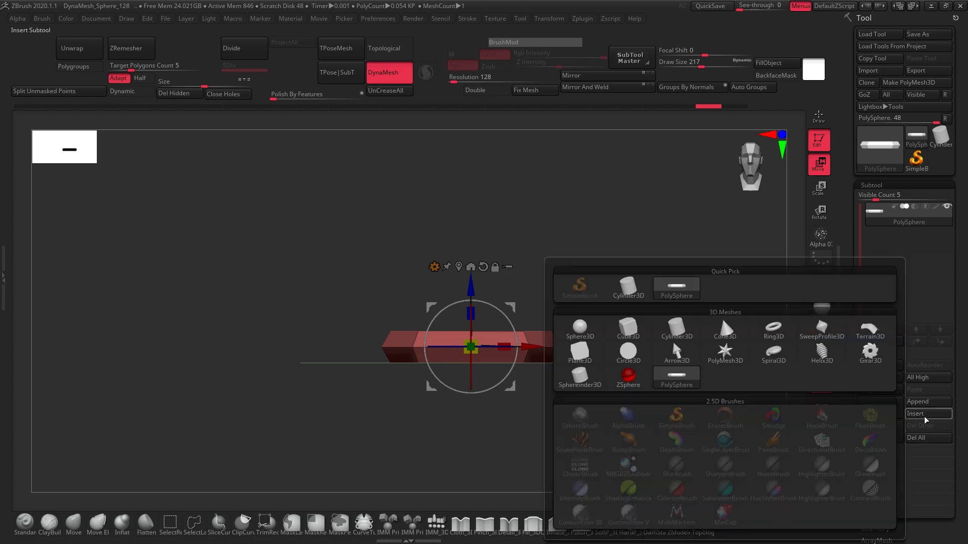
{"action": "left_click", "coordinate": [580, 327]}
{"action": "left_click", "coordinate": [873, 212]}
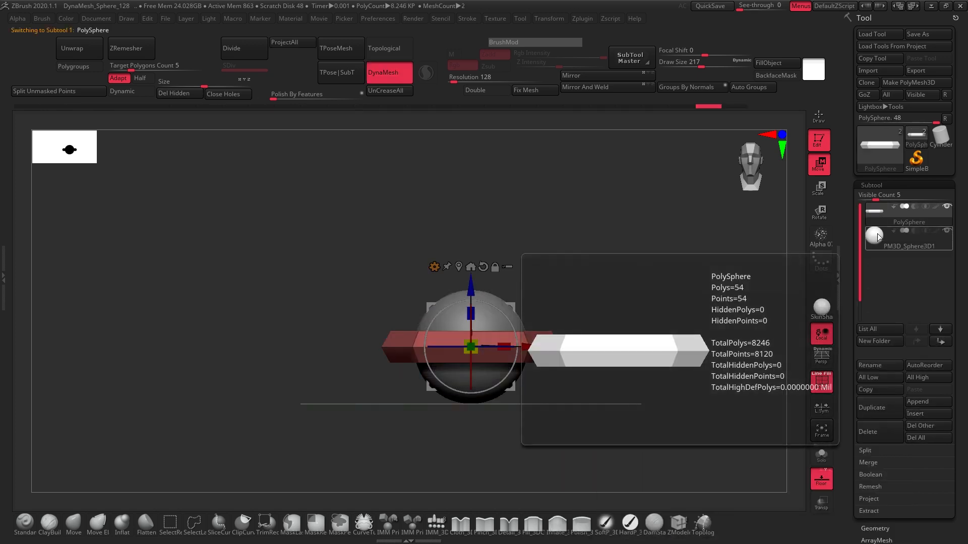
{"action": "left_click", "coordinate": [868, 426]}
{"action": "left_click", "coordinate": [792, 450]}
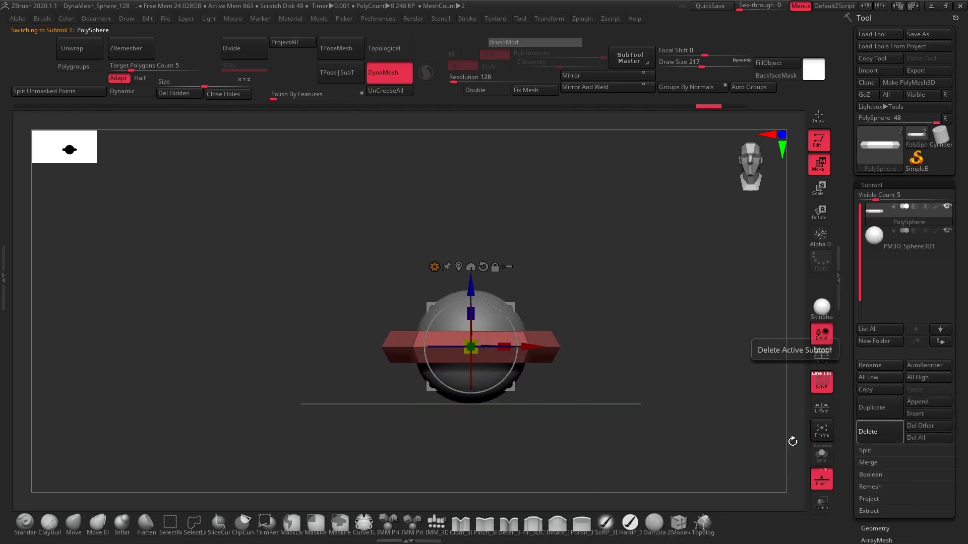
Turn off the polyframe and insert QuadSphere-3 meshes from the IMM_3DCW brush on both sides of the sphere
{"action": "key", "text": "shift+f"}
{"action": "key", "text": "b"}
{"action": "key", "text": "m"}
{"action": "key", "text": "v"}
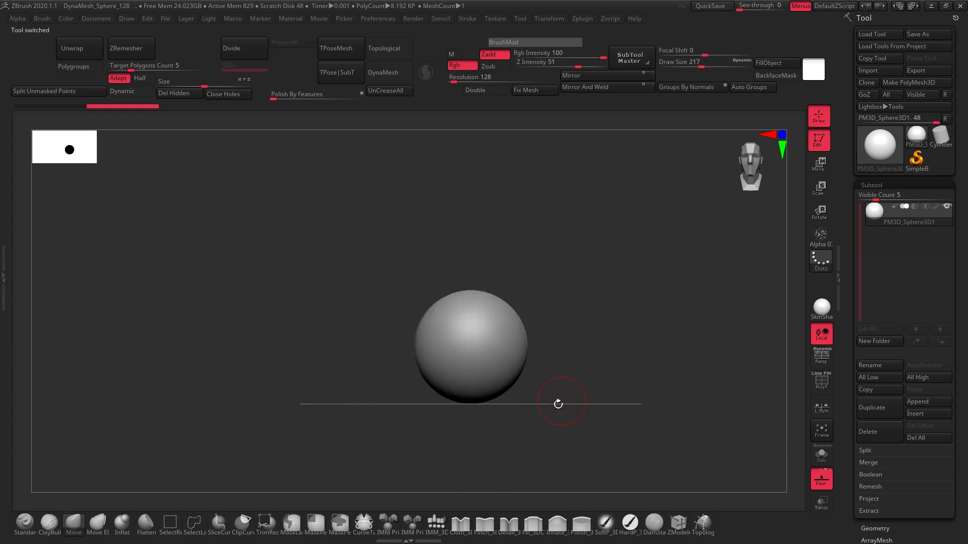
{"action": "left_click", "coordinate": [436, 523]}
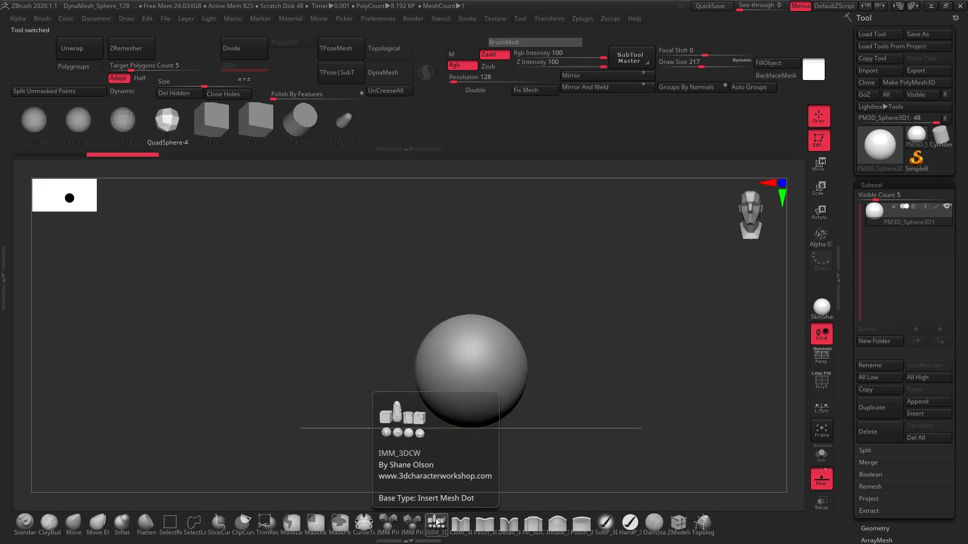
{"action": "left_click", "coordinate": [126, 126]}
{"action": "right_click_drag", "start_coordinate": [567, 325], "coordinate": [522, 332], "text": "ctrl"}
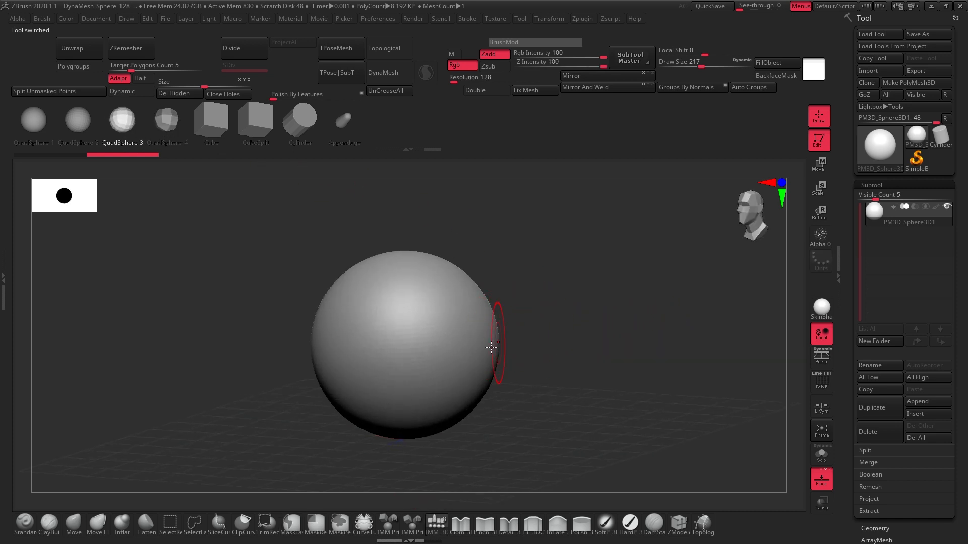
{"action": "left_click_drag", "start_coordinate": [490, 353], "coordinate": [655, 343]}
{"action": "right_click_drag", "start_coordinate": [655, 342], "coordinate": [673, 323], "text": "shift"}
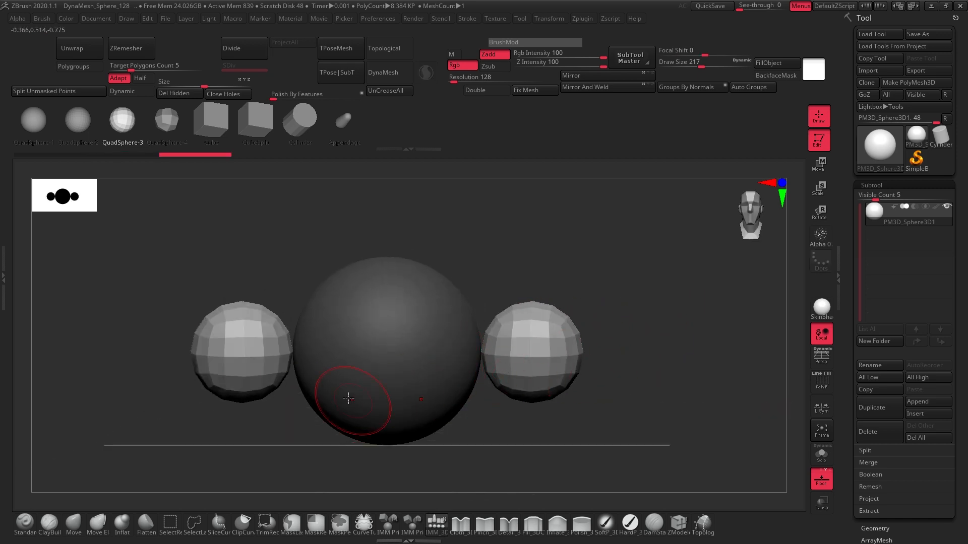
Centre the gizmo on the unmasked small spheres and try scaling them without local symmetry
{"action": "key", "text": "w"}
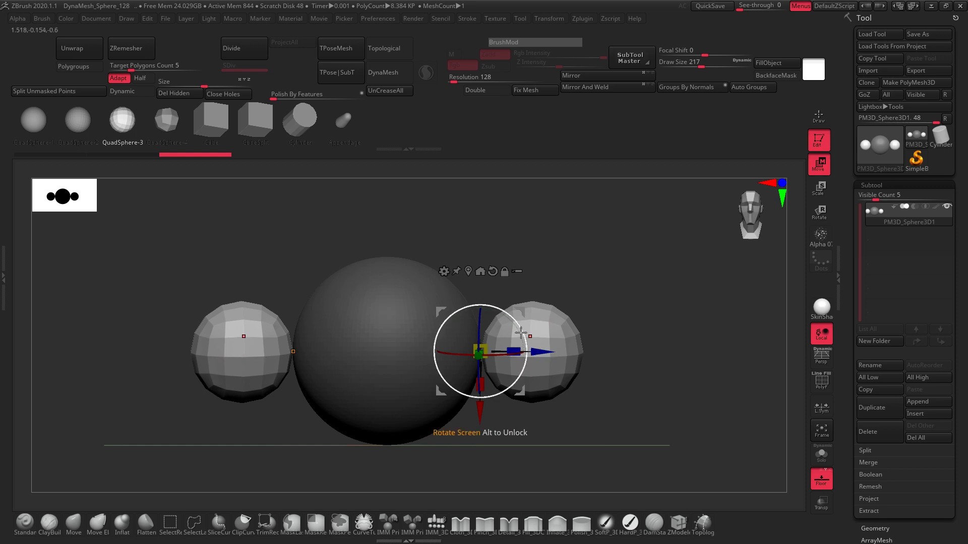
{"action": "left_click", "coordinate": [468, 271]}
{"action": "left_click_drag", "start_coordinate": [536, 347], "coordinate": [725, 391]}
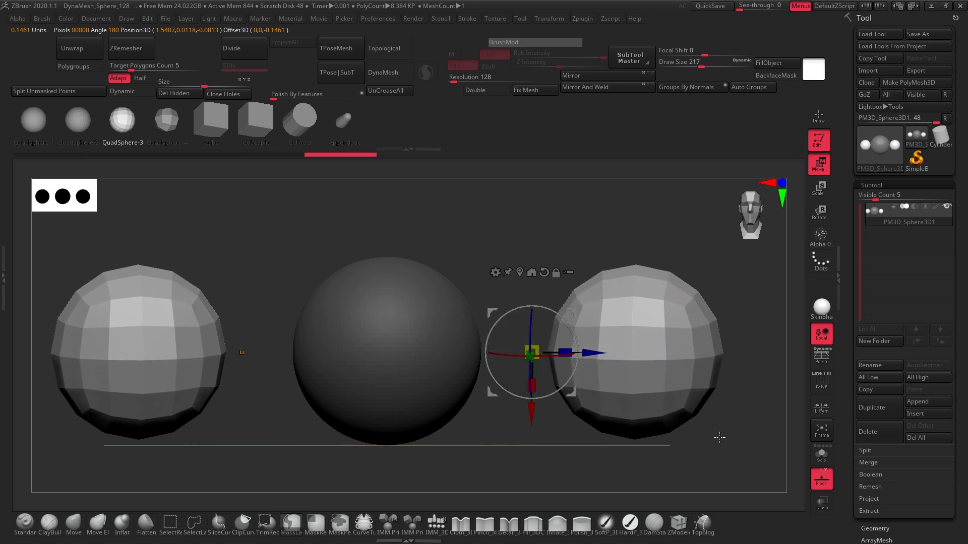
{"action": "key", "text": "ctrl+z"}
{"action": "left_click_drag", "start_coordinate": [565, 351], "coordinate": [617, 343]}
{"action": "key", "text": "ctrl+z"}
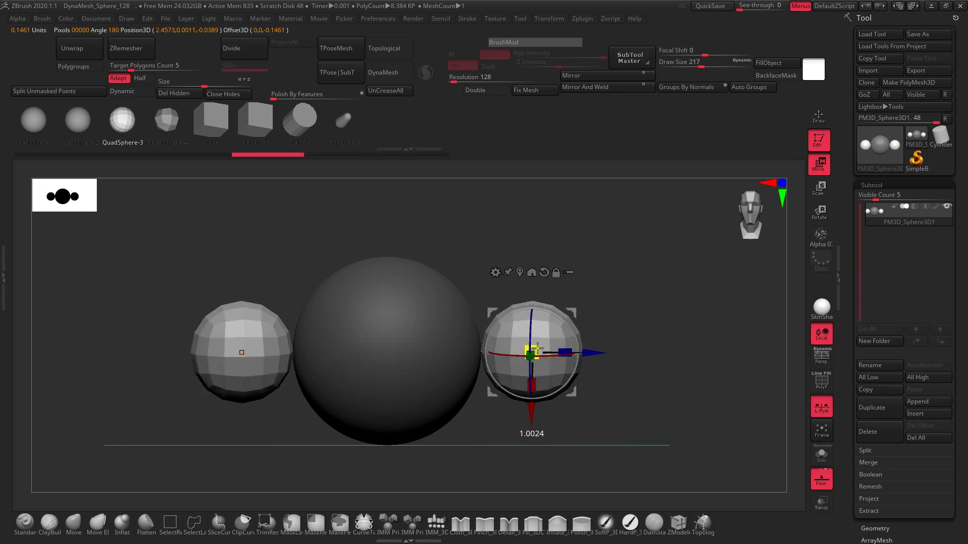
With local symmetry on, move both small spheres inward until they overlap the large sphere
{"action": "mouse_move", "coordinate": [537, 348]}
{"action": "left_mouse_down"}
{"action": "mouse_move", "coordinate": [626, 319]}
{"action": "mouse_move", "coordinate": [499, 343]}
{"action": "mouse_move", "coordinate": [665, 316]}
{"action": "mouse_move", "coordinate": [554, 343]}
{"action": "left_mouse_up"}
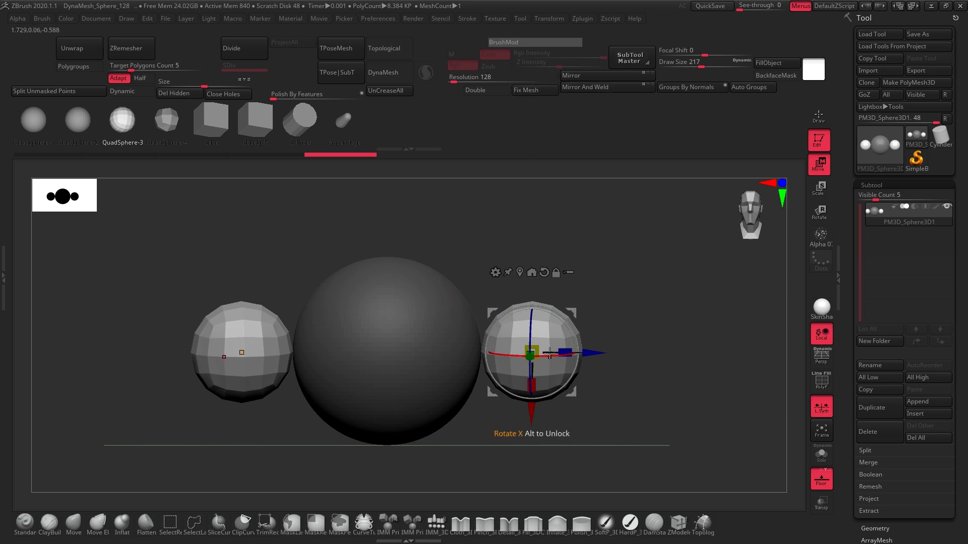
{"action": "left_click_drag", "start_coordinate": [594, 353], "coordinate": [577, 352]}
{"action": "left_click_drag", "start_coordinate": [683, 362], "coordinate": [660, 376]}
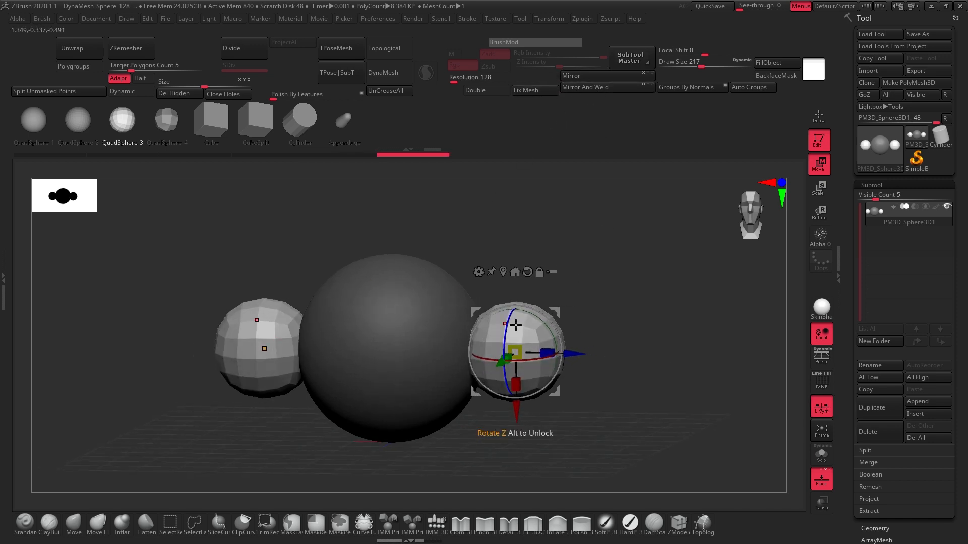
{"action": "left_click_drag", "start_coordinate": [612, 334], "coordinate": [607, 323]}
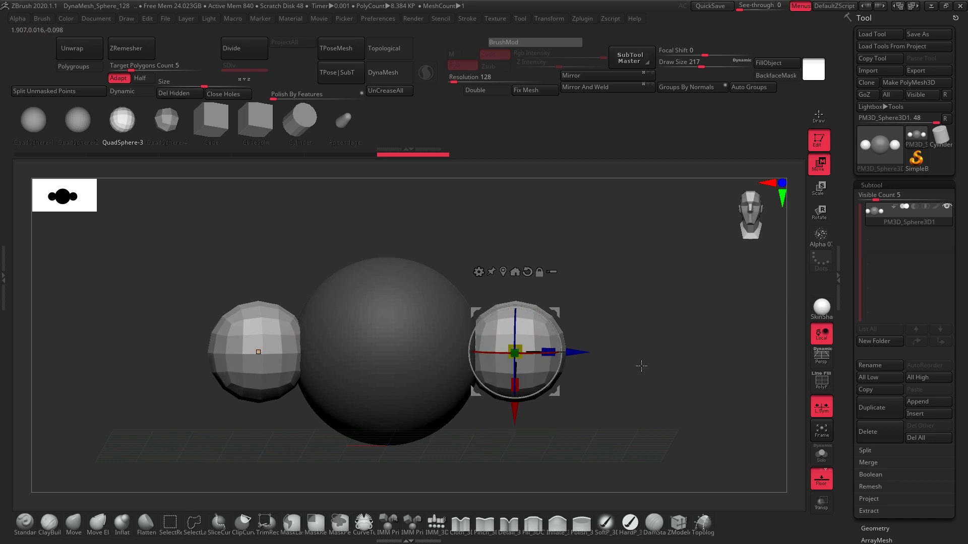
{"action": "mouse_move", "coordinate": [641, 366]}
{"action": "left_mouse_down"}
{"action": "mouse_move", "coordinate": [640, 380]}
{"action": "mouse_move", "coordinate": [650, 371]}
{"action": "left_mouse_up"}
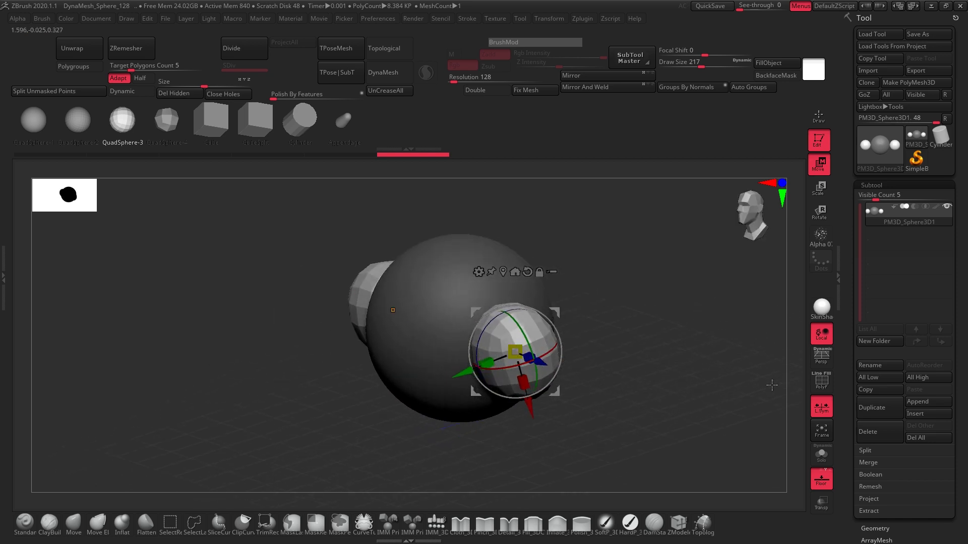
Flatten both small spheres front to back into ear shapes on the sides of the large sphere
{"action": "left_click_drag", "start_coordinate": [771, 385], "coordinate": [572, 348], "text": "shift"}
{"action": "left_click_drag", "start_coordinate": [657, 357], "coordinate": [538, 309]}
{"action": "left_click_drag", "start_coordinate": [622, 330], "coordinate": [520, 357]}
{"action": "left_click_drag", "start_coordinate": [385, 343], "coordinate": [469, 285]}
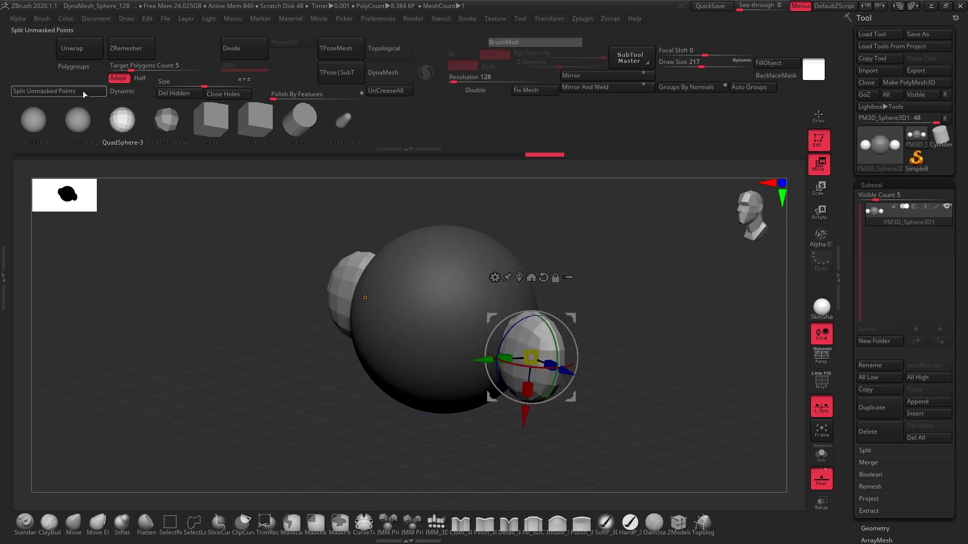
{"action": "left_click_drag", "start_coordinate": [619, 338], "coordinate": [586, 341]}
Clear the mask and fuse the ears with the large sphere using DynaMesh at resolution 128
{"action": "left_click", "coordinate": [75, 516]}
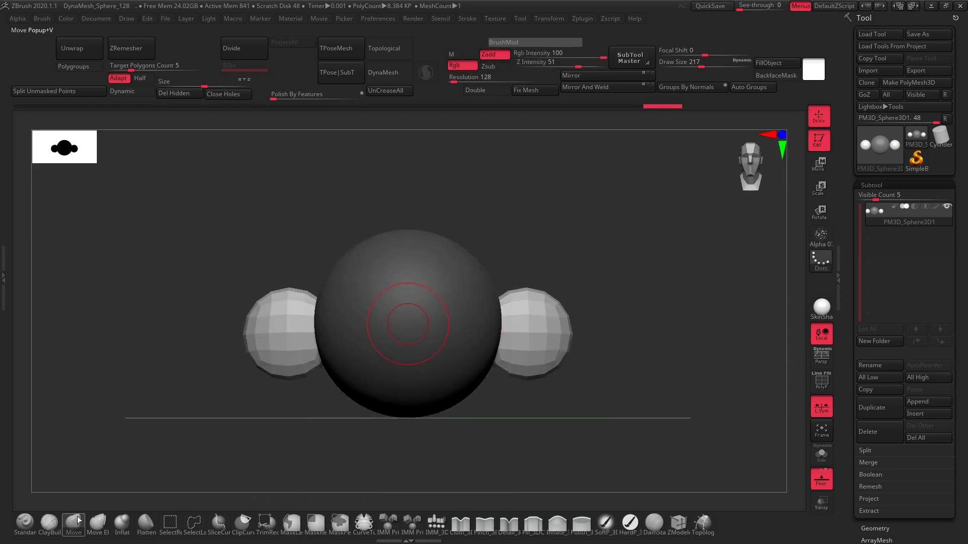
{"action": "key", "text": "ctrl"}
{"action": "mouse_move", "coordinate": [639, 292]}
{"action": "left_mouse_down"}
{"action": "mouse_move", "coordinate": [568, 222]}
{"action": "mouse_move", "coordinate": [578, 259]}
{"action": "mouse_move", "coordinate": [676, 253]}
{"action": "left_mouse_up"}
{"action": "mouse_move", "coordinate": [608, 227]}
{"action": "left_mouse_down", "text": "ctrl"}
{"action": "mouse_move", "coordinate": [626, 248]}
{"action": "mouse_move", "coordinate": [711, 290]}
{"action": "mouse_move", "coordinate": [655, 171]}
{"action": "mouse_move", "coordinate": [676, 304]}
{"action": "mouse_move", "coordinate": [630, 335]}
{"action": "mouse_move", "coordinate": [632, 304]}
{"action": "left_mouse_up", "text": "ctrl"}
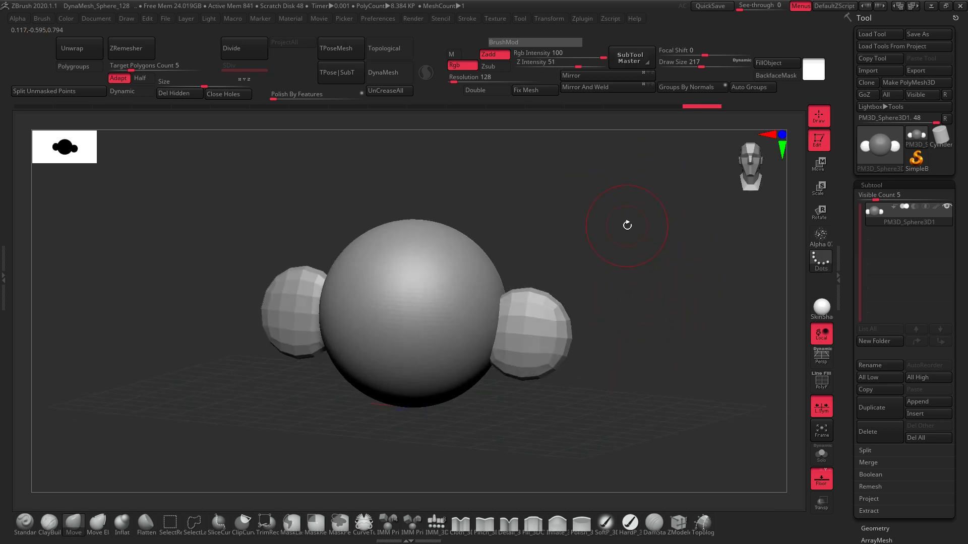
{"action": "left_click", "coordinate": [400, 77]}
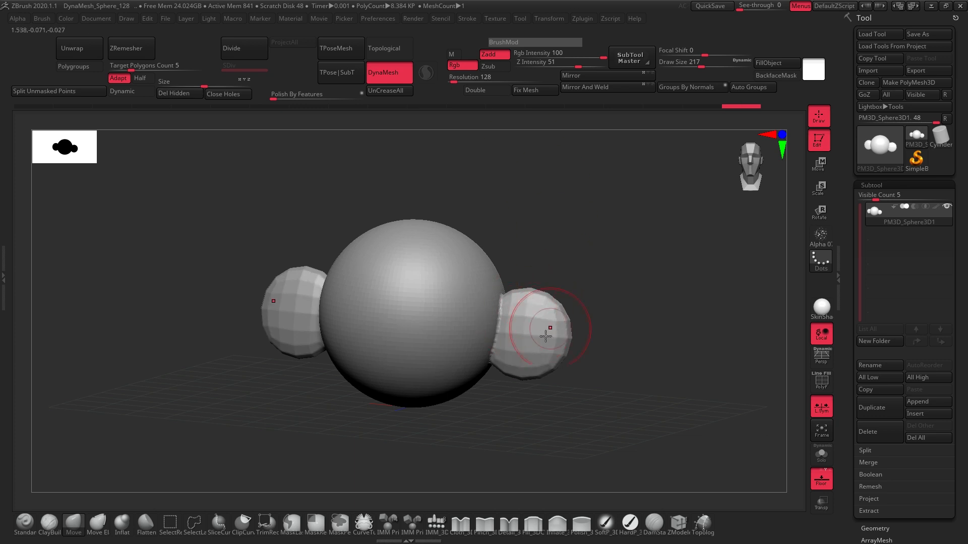
{"action": "mouse_move", "coordinate": [600, 308]}
{"action": "left_mouse_down"}
{"action": "mouse_move", "coordinate": [616, 304]}
{"action": "mouse_move", "coordinate": [609, 347]}
{"action": "left_mouse_up"}
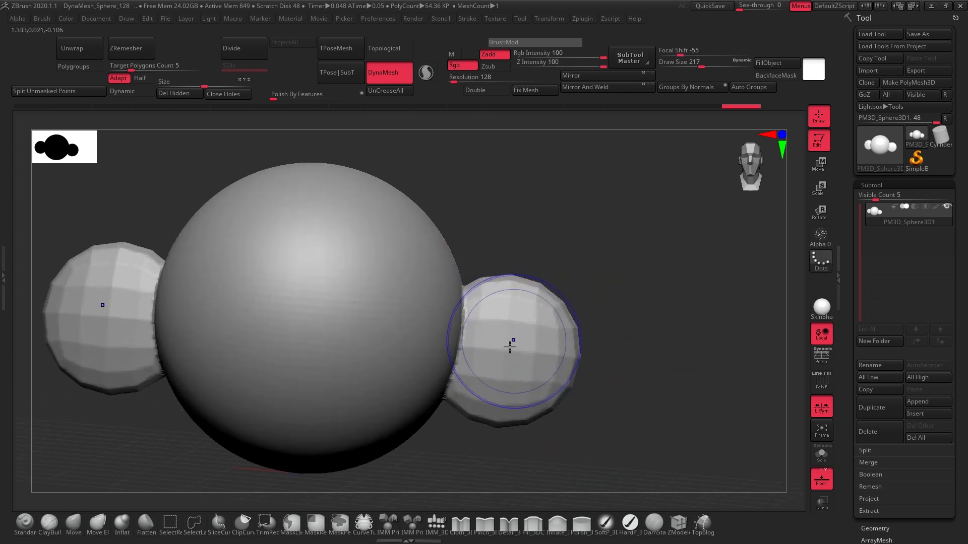
Smooth both ears and their joins with the head sphere, and choose the ClayBuildup brush
{"action": "key", "text": "b"}
{"action": "key", "text": "m"}
{"action": "key", "text": "v"}
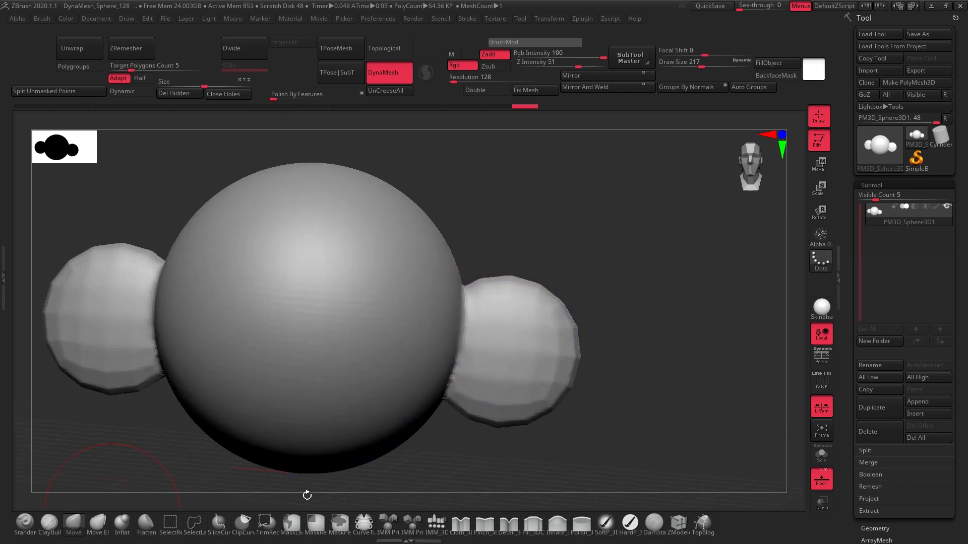
{"action": "mouse_move", "coordinate": [516, 380]}
{"action": "left_mouse_down", "text": "shift"}
{"action": "mouse_move", "coordinate": [500, 417]}
{"action": "mouse_move", "coordinate": [567, 326]}
{"action": "left_mouse_up", "text": "shift"}
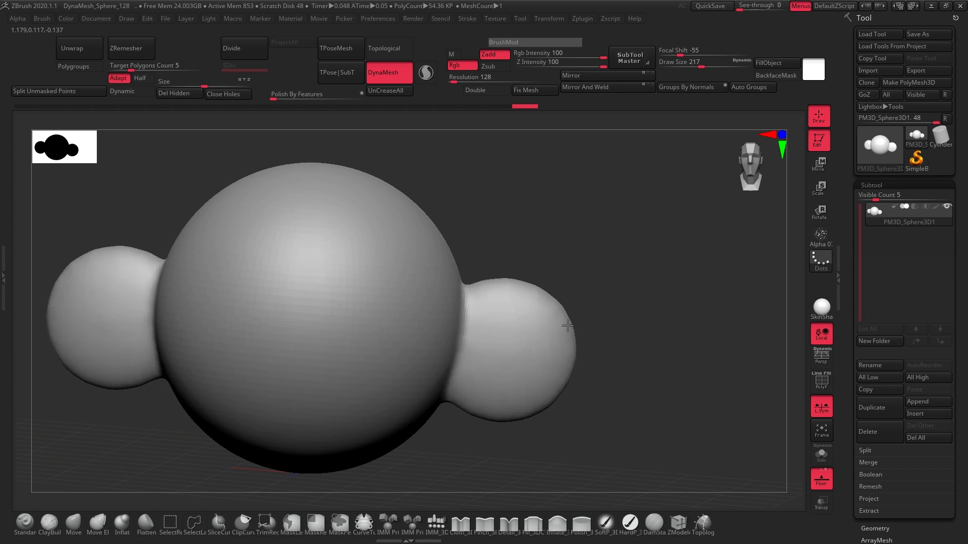
{"action": "mouse_move", "coordinate": [637, 334]}
{"action": "left_mouse_down"}
{"action": "mouse_move", "coordinate": [659, 324]}
{"action": "mouse_move", "coordinate": [603, 309]}
{"action": "left_mouse_up"}
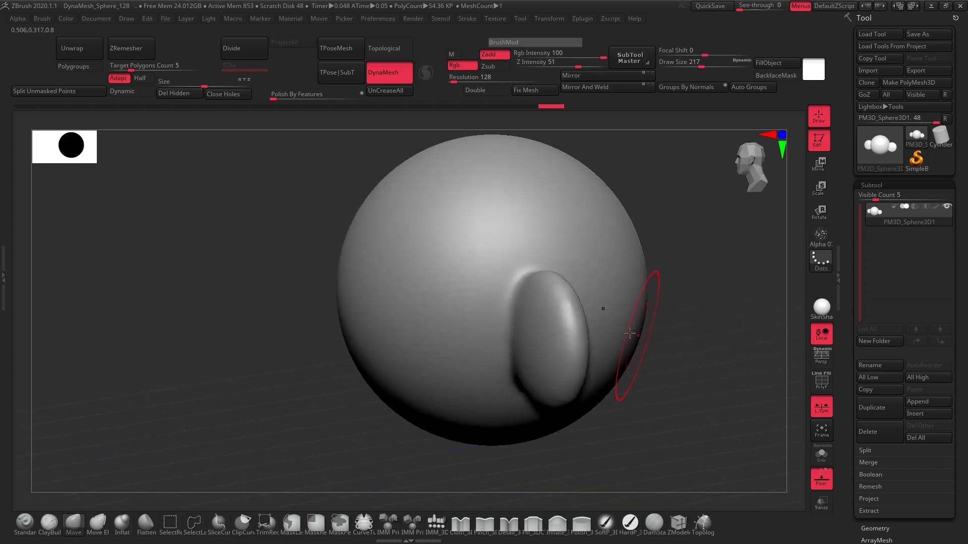
{"action": "left_click", "coordinate": [50, 524]}
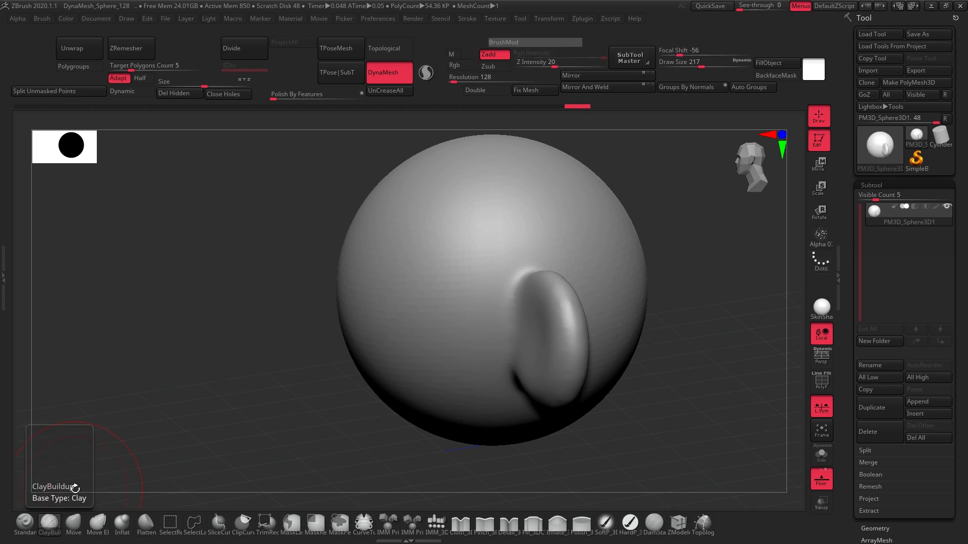
Try building up clay over both eye areas on the front of the head with ClayBuildup, and undo the strokes
{"action": "mouse_move", "coordinate": [678, 343]}
{"action": "left_mouse_down"}
{"action": "mouse_move", "coordinate": [573, 335]}
{"action": "mouse_move", "coordinate": [793, 314]}
{"action": "left_mouse_up"}
{"action": "left_click_drag", "start_coordinate": [526, 296], "coordinate": [509, 341]}
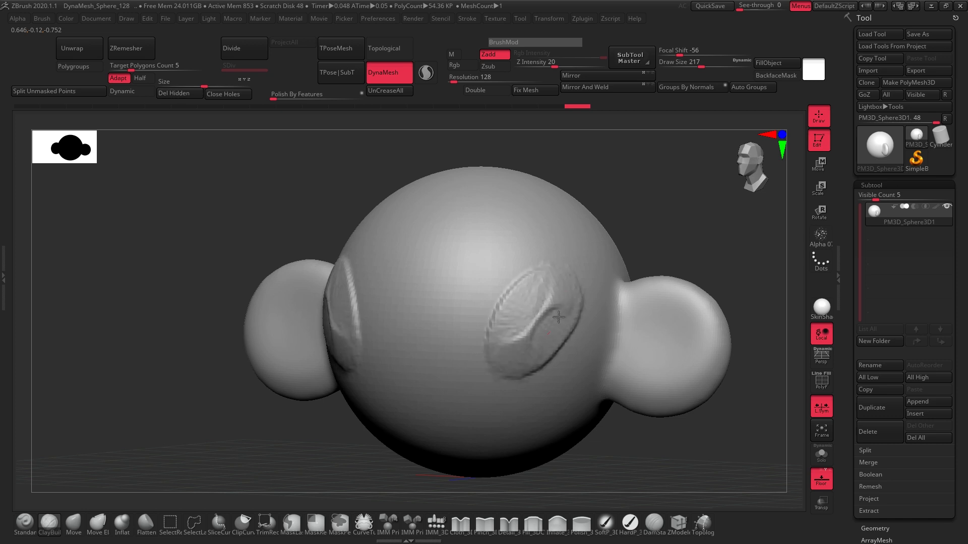
{"action": "mouse_move", "coordinate": [559, 317]}
{"action": "left_mouse_down"}
{"action": "mouse_move", "coordinate": [529, 322]}
{"action": "mouse_move", "coordinate": [557, 297]}
{"action": "mouse_move", "coordinate": [524, 333]}
{"action": "mouse_move", "coordinate": [527, 254]}
{"action": "mouse_move", "coordinate": [530, 267]}
{"action": "left_mouse_up"}
{"action": "mouse_move", "coordinate": [706, 252]}
{"action": "left_mouse_down"}
{"action": "mouse_move", "coordinate": [691, 242]}
{"action": "mouse_move", "coordinate": [602, 259]}
{"action": "mouse_move", "coordinate": [625, 262]}
{"action": "mouse_move", "coordinate": [593, 248]}
{"action": "mouse_move", "coordinate": [611, 259]}
{"action": "mouse_move", "coordinate": [514, 302]}
{"action": "left_mouse_up"}
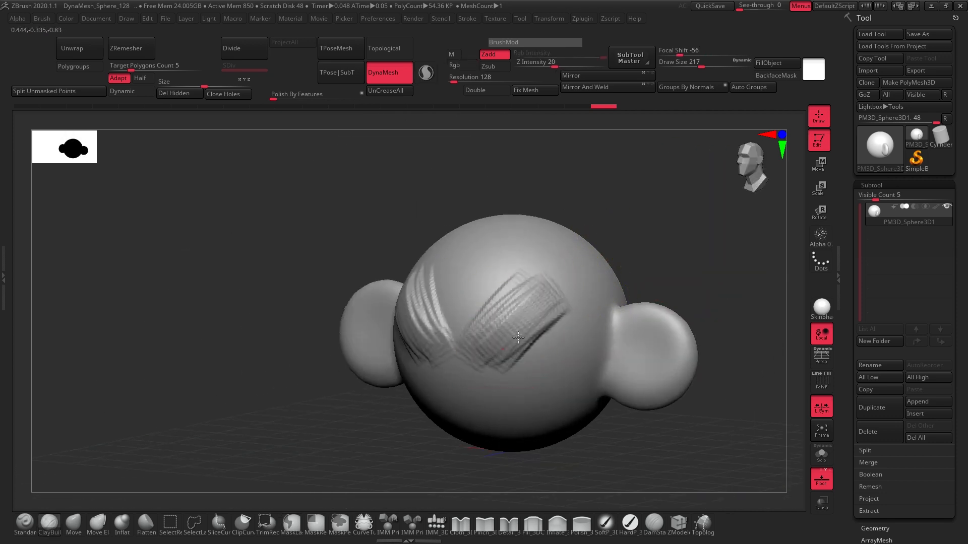
{"action": "mouse_move", "coordinate": [518, 337]}
{"action": "left_mouse_down"}
{"action": "mouse_move", "coordinate": [524, 393]}
{"action": "mouse_move", "coordinate": [540, 414]}
{"action": "mouse_move", "coordinate": [547, 355]}
{"action": "mouse_move", "coordinate": [515, 313]}
{"action": "left_mouse_up"}
{"action": "mouse_move", "coordinate": [644, 256]}
{"action": "left_mouse_down"}
{"action": "mouse_move", "coordinate": [669, 255]}
{"action": "mouse_move", "coordinate": [654, 285]}
{"action": "left_mouse_up"}
{"action": "key", "text": "ctrl+z"}
{"action": "key", "text": "ctrl+z"}
Try carving two eye sockets into the head with ClayBuildup inverted, and undo the carving
{"action": "mouse_move", "coordinate": [509, 336]}
{"action": "left_mouse_down", "text": "alt"}
{"action": "mouse_move", "coordinate": [499, 327]}
{"action": "mouse_move", "coordinate": [496, 353]}
{"action": "mouse_move", "coordinate": [506, 341]}
{"action": "mouse_move", "coordinate": [488, 346]}
{"action": "left_mouse_up", "text": "alt"}
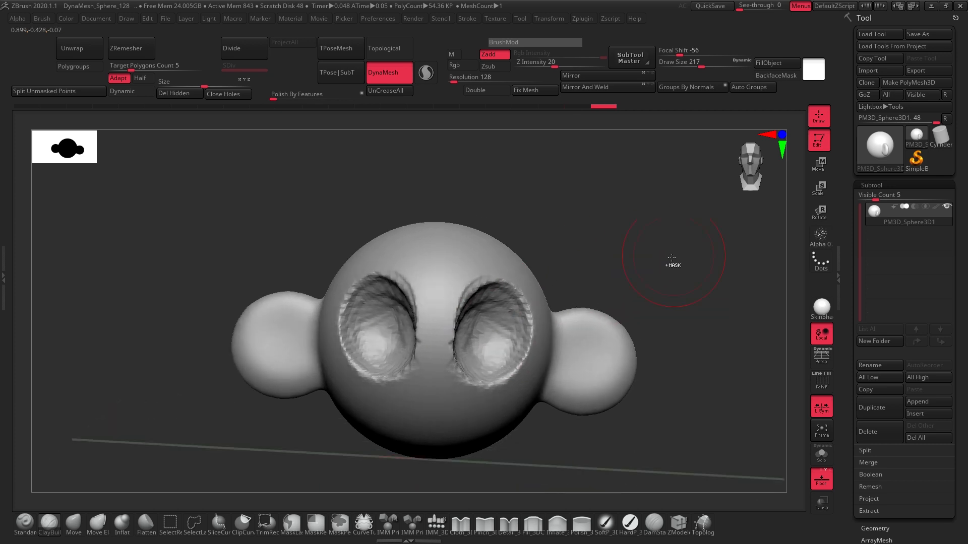
{"action": "key", "text": "ctrl+z"}
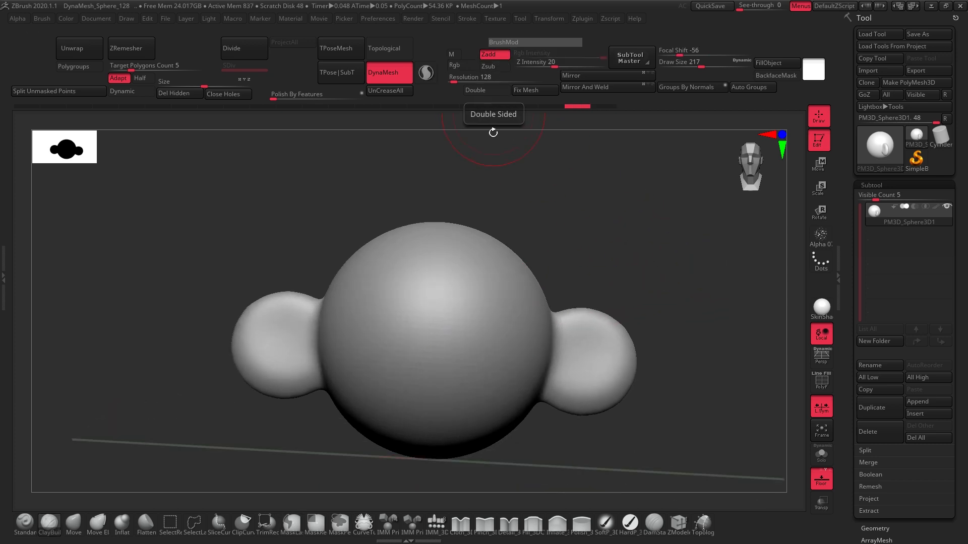
{"action": "left_click_drag", "start_coordinate": [493, 132], "coordinate": [579, 232]}
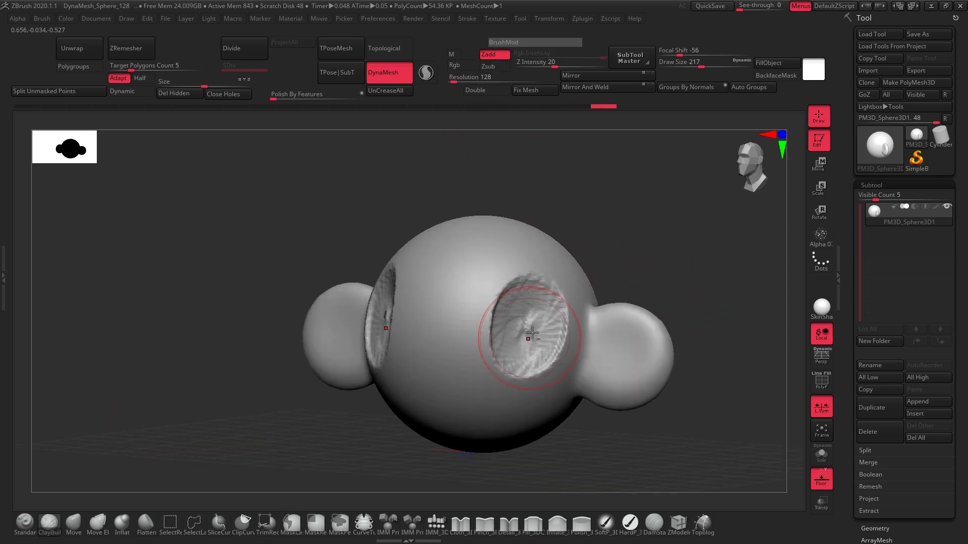
{"action": "key", "text": "ctrl"}
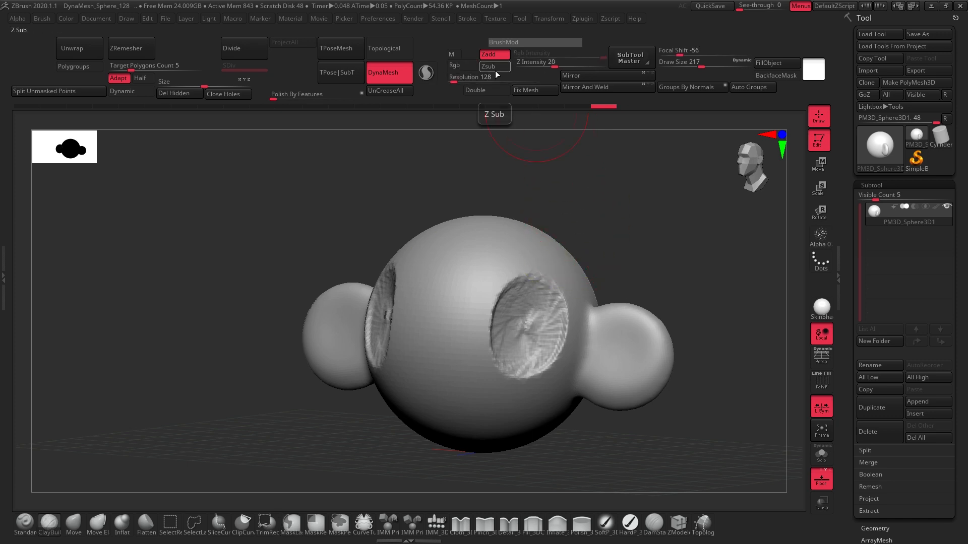
{"action": "key", "text": "ctrl+z"}
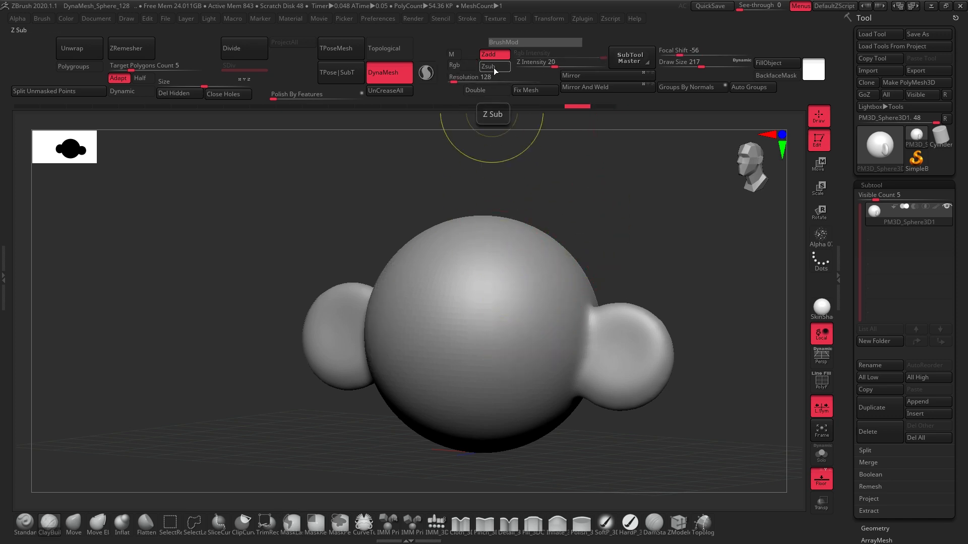
Try carving into the head with ClayBuildup in Zsub mode, undo the stroke and restore Zadd
{"action": "left_click", "coordinate": [494, 67]}
{"action": "mouse_move", "coordinate": [479, 287]}
{"action": "left_mouse_down"}
{"action": "mouse_move", "coordinate": [496, 298]}
{"action": "mouse_move", "coordinate": [523, 283]}
{"action": "left_mouse_up"}
{"action": "key", "text": "ctrl+z"}
{"action": "left_click", "coordinate": [495, 55]}
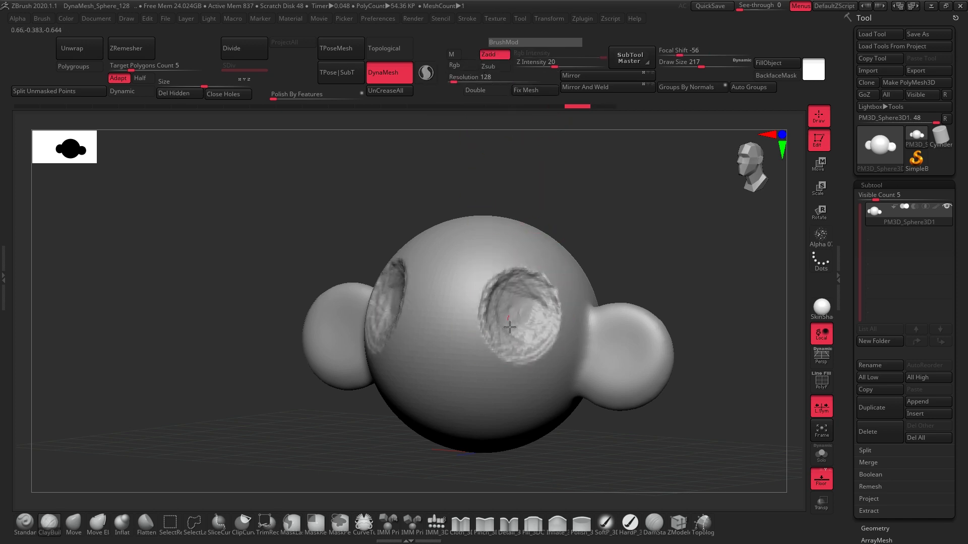
Carve two smooth eye sockets into the front of the head and hollow out both ears with ClayBuildup inverted
{"action": "left_click_drag", "start_coordinate": [510, 327], "coordinate": [515, 322], "text": "alt"}
{"action": "left_click_drag", "start_coordinate": [650, 302], "coordinate": [682, 296]}
{"action": "key", "text": "ctrl+z"}
{"action": "mouse_move", "coordinate": [514, 309]}
{"action": "left_mouse_down", "text": "alt"}
{"action": "mouse_move", "coordinate": [483, 306]}
{"action": "mouse_move", "coordinate": [509, 312]}
{"action": "mouse_move", "coordinate": [518, 302]}
{"action": "mouse_move", "coordinate": [481, 334]}
{"action": "mouse_move", "coordinate": [486, 289]}
{"action": "left_mouse_up", "text": "alt"}
{"action": "mouse_move", "coordinate": [668, 283]}
{"action": "left_mouse_down"}
{"action": "mouse_move", "coordinate": [633, 301]}
{"action": "mouse_move", "coordinate": [650, 309]}
{"action": "mouse_move", "coordinate": [655, 330]}
{"action": "left_mouse_up"}
{"action": "mouse_move", "coordinate": [593, 353]}
{"action": "left_mouse_down", "text": "alt"}
{"action": "mouse_move", "coordinate": [581, 391]}
{"action": "mouse_move", "coordinate": [603, 371]}
{"action": "mouse_move", "coordinate": [594, 393]}
{"action": "mouse_move", "coordinate": [601, 376]}
{"action": "left_mouse_up", "text": "alt"}
{"action": "mouse_move", "coordinate": [726, 327]}
{"action": "left_mouse_down"}
{"action": "mouse_move", "coordinate": [681, 331]}
{"action": "mouse_move", "coordinate": [651, 353]}
{"action": "mouse_move", "coordinate": [705, 361]}
{"action": "mouse_move", "coordinate": [587, 413]}
{"action": "mouse_move", "coordinate": [613, 348]}
{"action": "left_mouse_up"}
{"action": "mouse_move", "coordinate": [685, 325]}
{"action": "left_mouse_down", "text": "alt"}
{"action": "mouse_move", "coordinate": [643, 319]}
{"action": "mouse_move", "coordinate": [560, 337]}
{"action": "left_mouse_up", "text": "alt"}
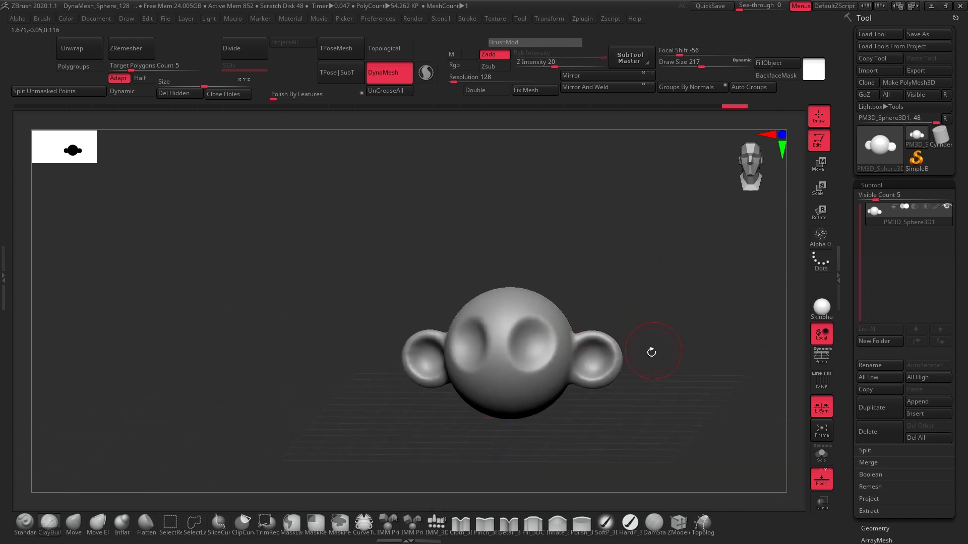
Turn on the polyframe display and examine the polygroups of the head and ears from the front and side
{"action": "left_click_drag", "start_coordinate": [651, 351], "coordinate": [617, 321], "text": "alt"}
{"action": "left_click_drag", "start_coordinate": [600, 308], "coordinate": [621, 299]}
{"action": "mouse_move", "coordinate": [625, 287]}
{"action": "left_mouse_down", "text": "alt"}
{"action": "mouse_move", "coordinate": [657, 281]}
{"action": "mouse_move", "coordinate": [688, 295]}
{"action": "mouse_move", "coordinate": [664, 311]}
{"action": "left_mouse_up", "text": "alt"}
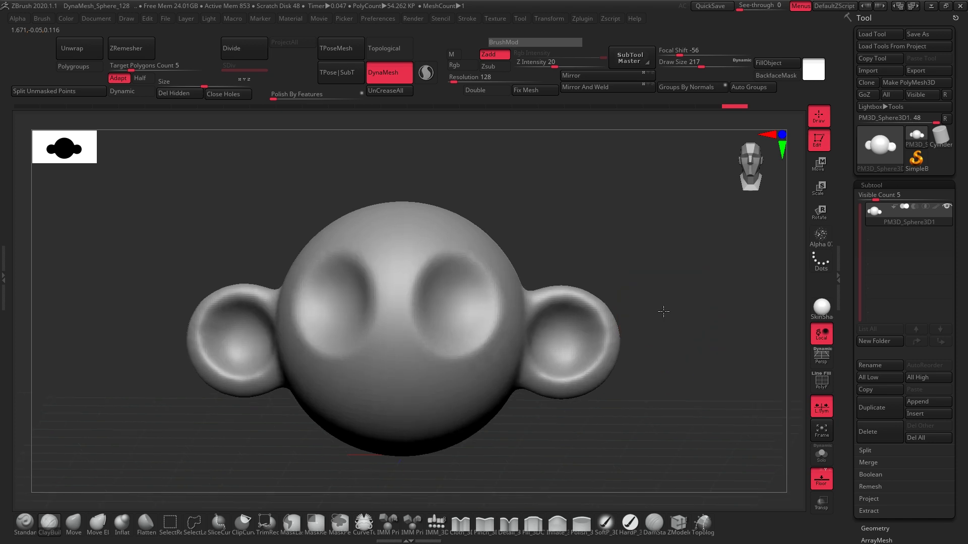
{"action": "left_click_drag", "start_coordinate": [651, 354], "coordinate": [659, 384], "text": "alt"}
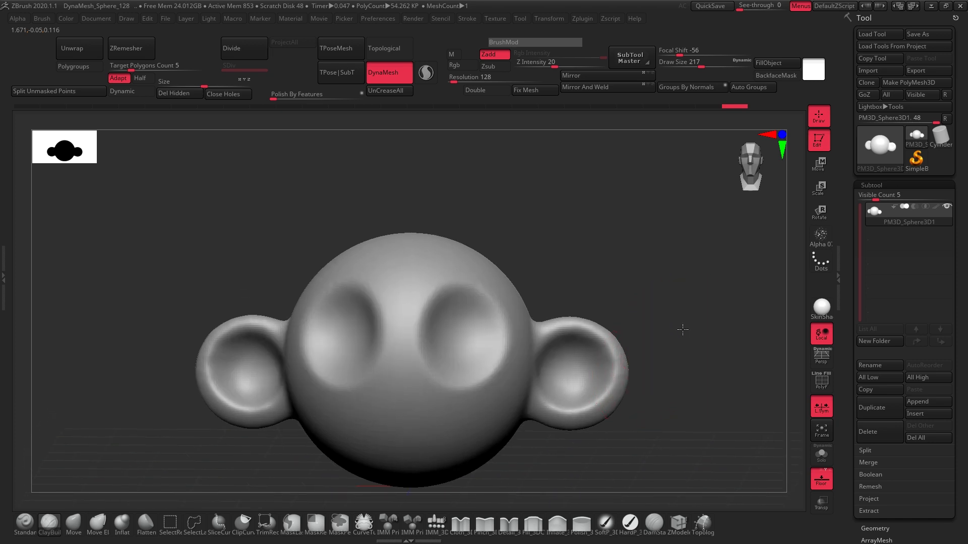
{"action": "mouse_move", "coordinate": [682, 328]}
{"action": "left_mouse_down", "text": "shift"}
{"action": "mouse_move", "coordinate": [662, 324]}
{"action": "mouse_move", "coordinate": [643, 363]}
{"action": "left_mouse_up", "text": "shift"}
{"action": "key", "text": "shift+f"}
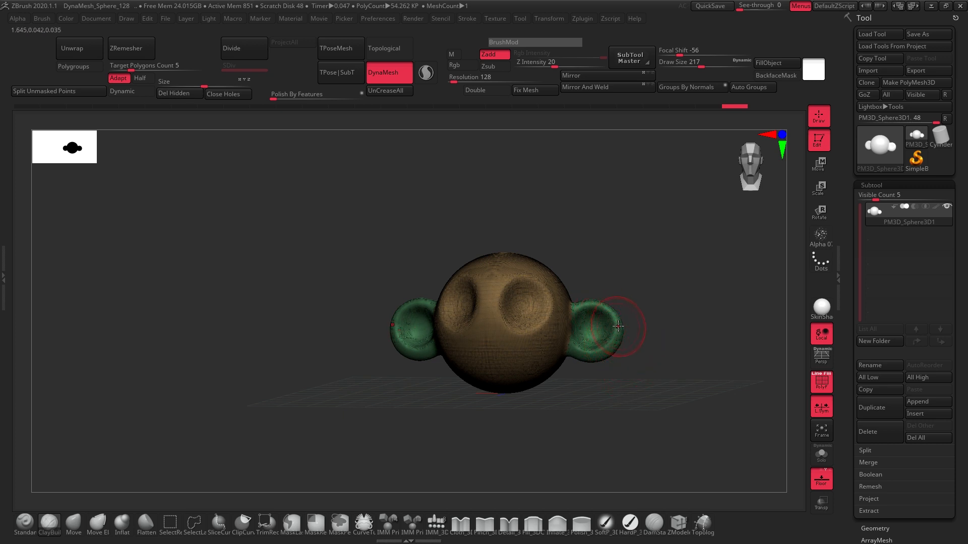
{"action": "left_click_drag", "start_coordinate": [646, 295], "coordinate": [628, 267]}
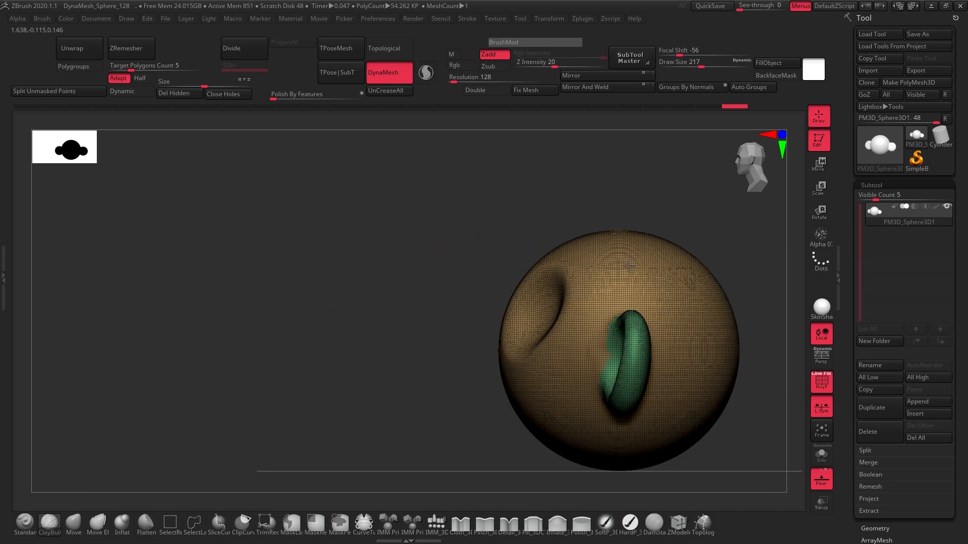
{"action": "right_click_drag", "start_coordinate": [651, 270], "coordinate": [562, 295], "text": "alt"}
{"action": "left_click_drag", "start_coordinate": [670, 314], "coordinate": [667, 313], "text": "shift"}
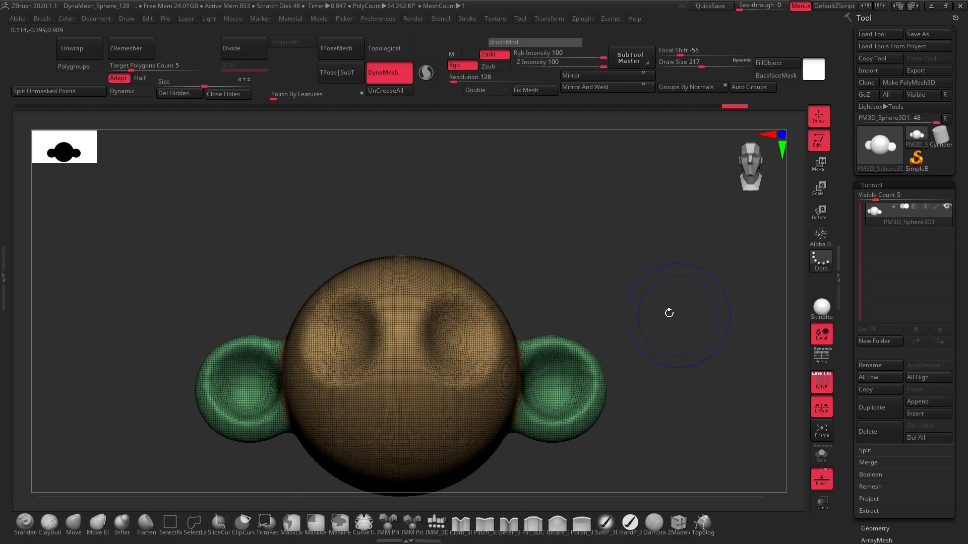
Mask the top and the bottom of the head sphere and turn each masked area into its own polygroup
{"action": "mouse_move", "coordinate": [280, 210]}
{"action": "left_mouse_down", "text": "ctrl"}
{"action": "mouse_move", "coordinate": [334, 287]}
{"action": "mouse_move", "coordinate": [565, 275]}
{"action": "left_mouse_up", "text": "ctrl"}
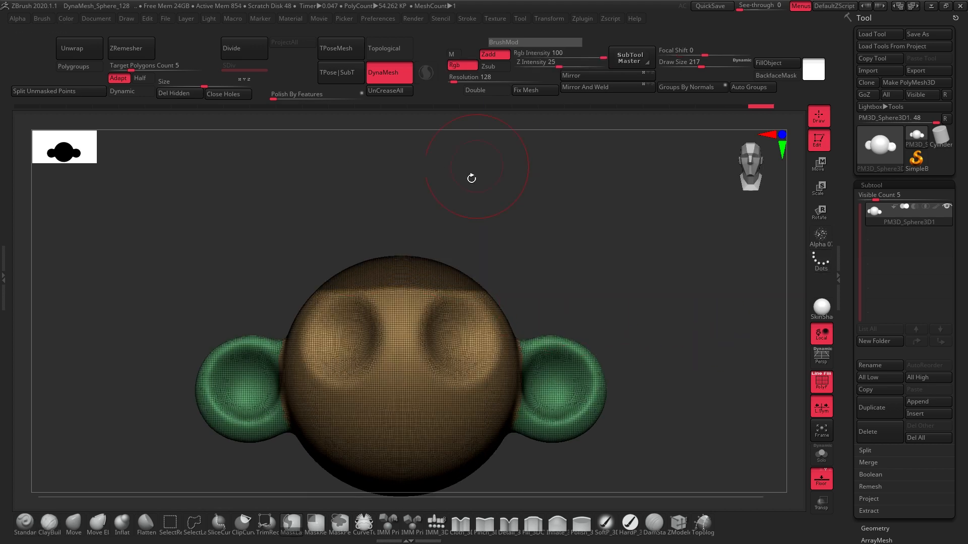
{"action": "mouse_move", "coordinate": [468, 184]}
{"action": "left_mouse_down"}
{"action": "mouse_move", "coordinate": [657, 335]}
{"action": "mouse_move", "coordinate": [671, 323]}
{"action": "mouse_move", "coordinate": [655, 314]}
{"action": "mouse_move", "coordinate": [695, 346]}
{"action": "mouse_move", "coordinate": [665, 361]}
{"action": "mouse_move", "coordinate": [730, 401]}
{"action": "left_mouse_up"}
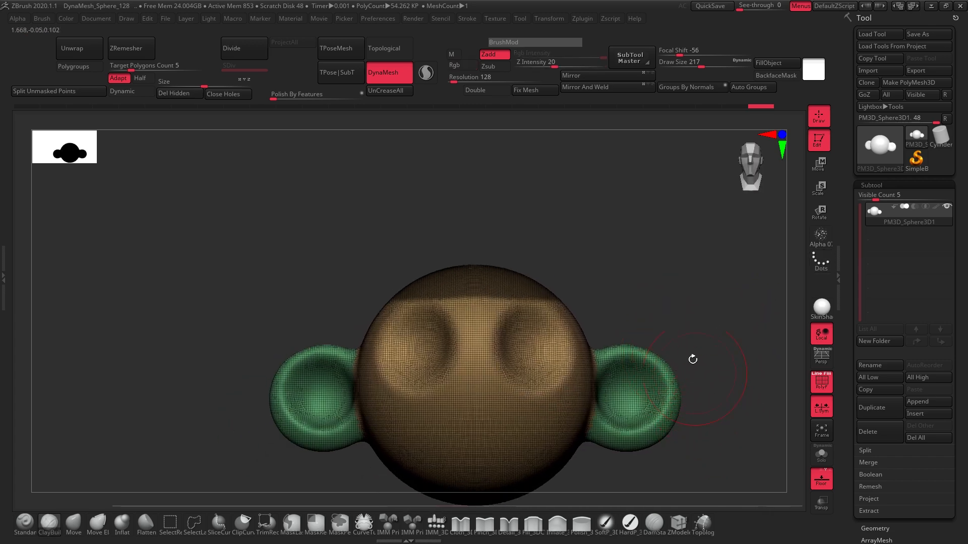
{"action": "mouse_move", "coordinate": [692, 359]}
{"action": "left_mouse_down"}
{"action": "mouse_move", "coordinate": [643, 325]}
{"action": "mouse_move", "coordinate": [715, 296]}
{"action": "mouse_move", "coordinate": [674, 320]}
{"action": "mouse_move", "coordinate": [600, 209]}
{"action": "mouse_move", "coordinate": [691, 265]}
{"action": "left_mouse_up"}
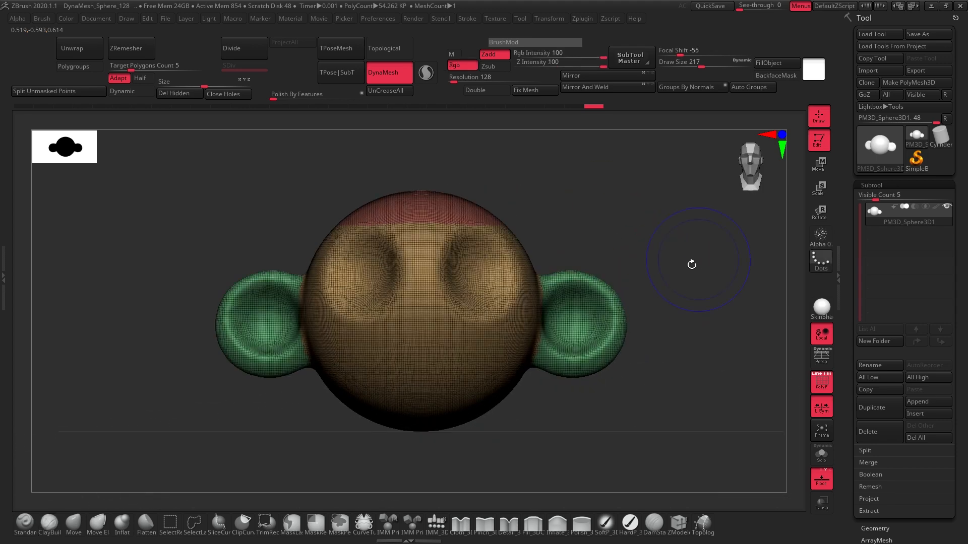
{"action": "mouse_move", "coordinate": [514, 443]}
{"action": "left_mouse_down", "text": "ctrl"}
{"action": "mouse_move", "coordinate": [328, 352]}
{"action": "mouse_move", "coordinate": [584, 446]}
{"action": "left_mouse_up", "text": "ctrl"}
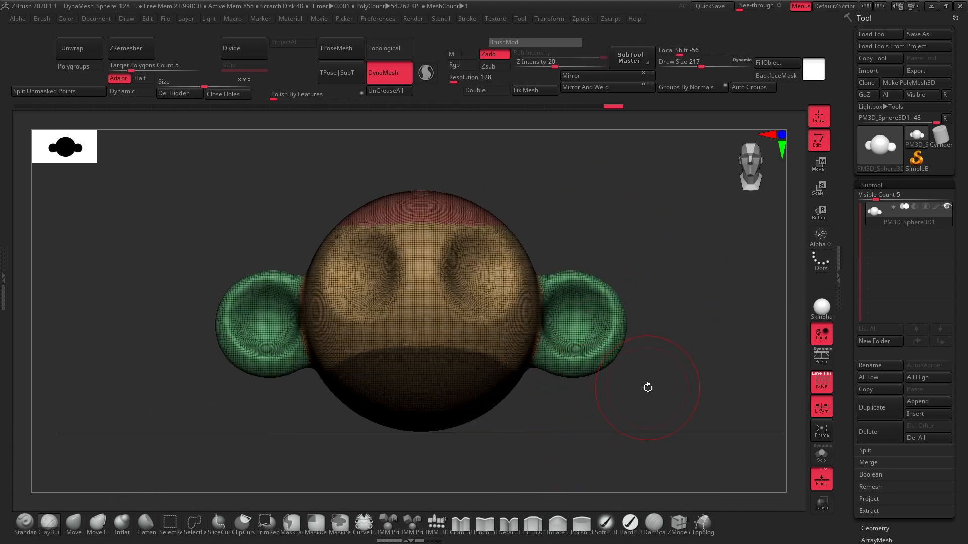
{"action": "key", "text": "ctrl+w"}
{"action": "mouse_move", "coordinate": [696, 310]}
{"action": "left_mouse_down", "text": "alt"}
{"action": "mouse_move", "coordinate": [692, 327]}
{"action": "mouse_move", "coordinate": [659, 306]}
{"action": "mouse_move", "coordinate": [642, 309]}
{"action": "left_mouse_up", "text": "alt"}
Isolate the polygroup at the bottom of the head, restore full visibility, and compare the model with polyframe off and on
{"action": "left_click", "coordinate": [449, 395], "text": "ctrl+shift"}
{"action": "left_click", "coordinate": [589, 410], "text": "ctrl+shift"}
{"action": "key", "text": "shift+f"}
{"action": "key", "text": "b"}
{"action": "key", "text": "c"}
{"action": "key", "text": "b"}
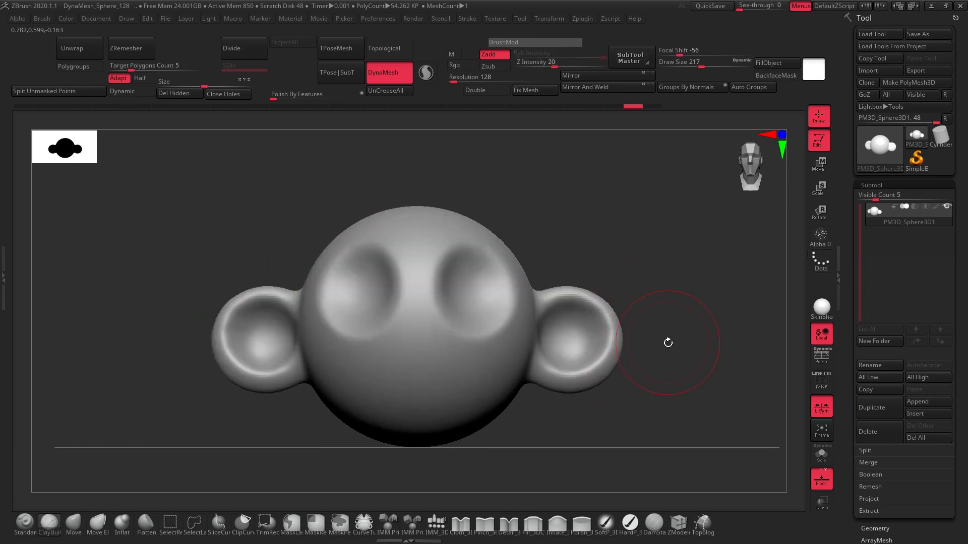
{"action": "key", "text": "shift+f"}
{"action": "left_click_drag", "start_coordinate": [655, 353], "coordinate": [616, 365]}
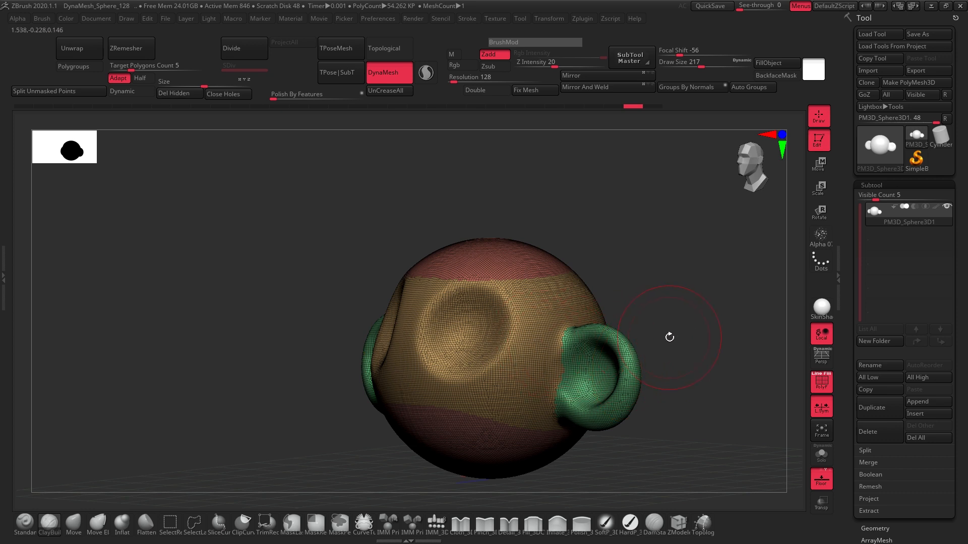
{"action": "left_click_drag", "start_coordinate": [669, 337], "coordinate": [627, 322], "text": "shift"}
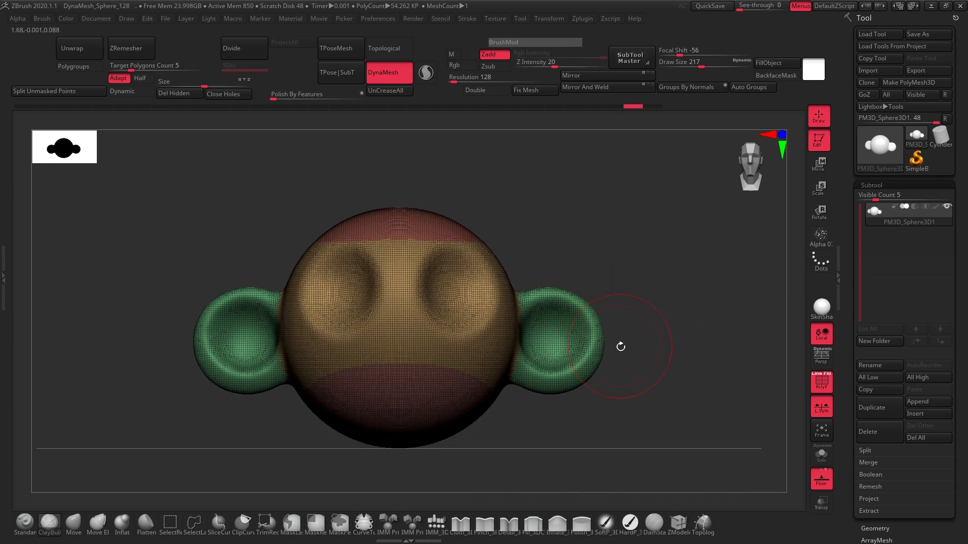
Choose the SelectRect brush and isolate the green polygroup of the two ears
{"action": "left_click", "coordinate": [177, 519]}
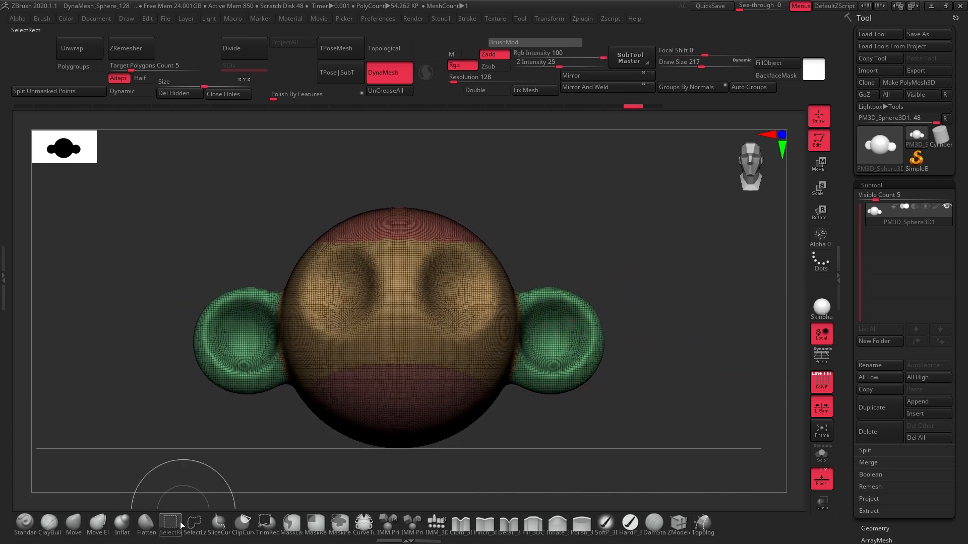
{"action": "left_click", "coordinate": [569, 327], "text": "ctrl+shift"}
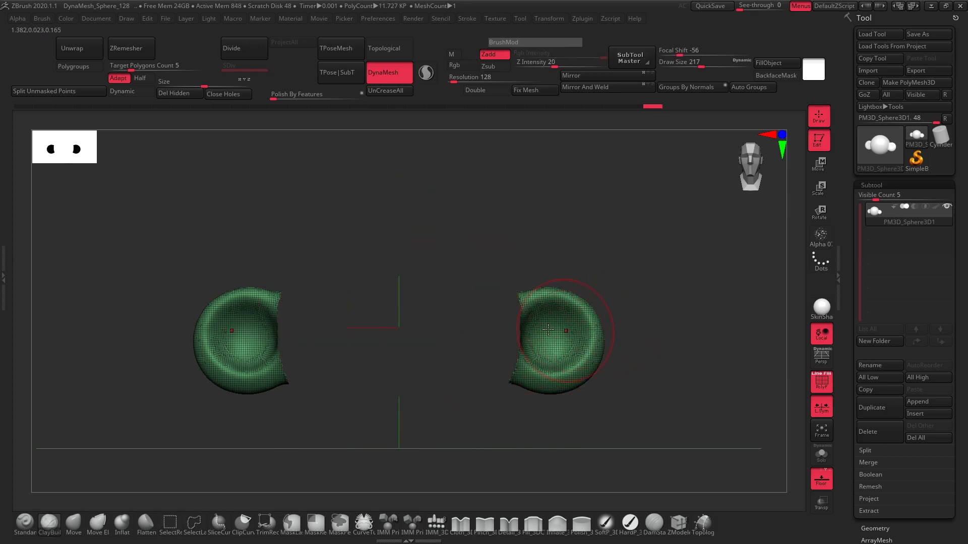
{"action": "left_click_drag", "start_coordinate": [511, 387], "coordinate": [645, 363]}
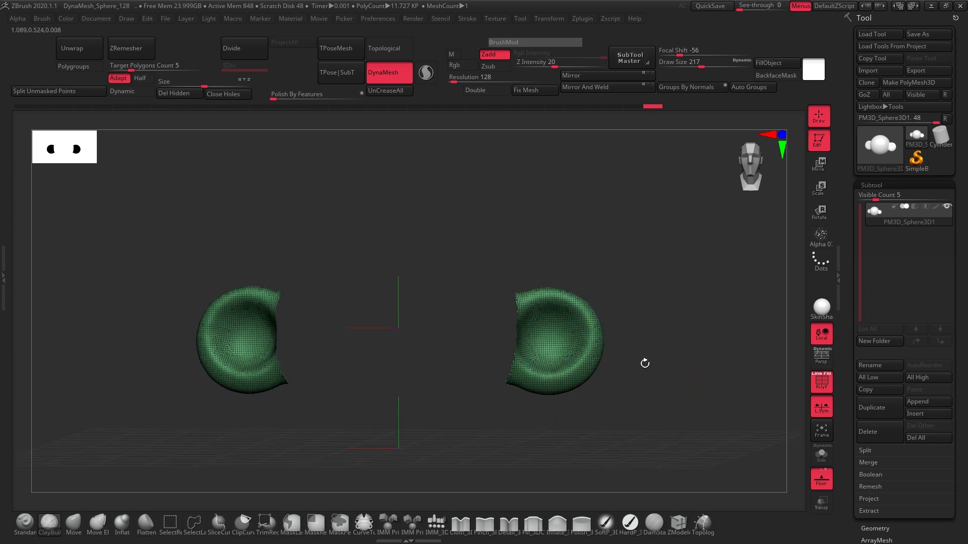
Reshape the upper edges of both isolated ears with the Move brush and show the whole model again
{"action": "left_click", "coordinate": [80, 525]}
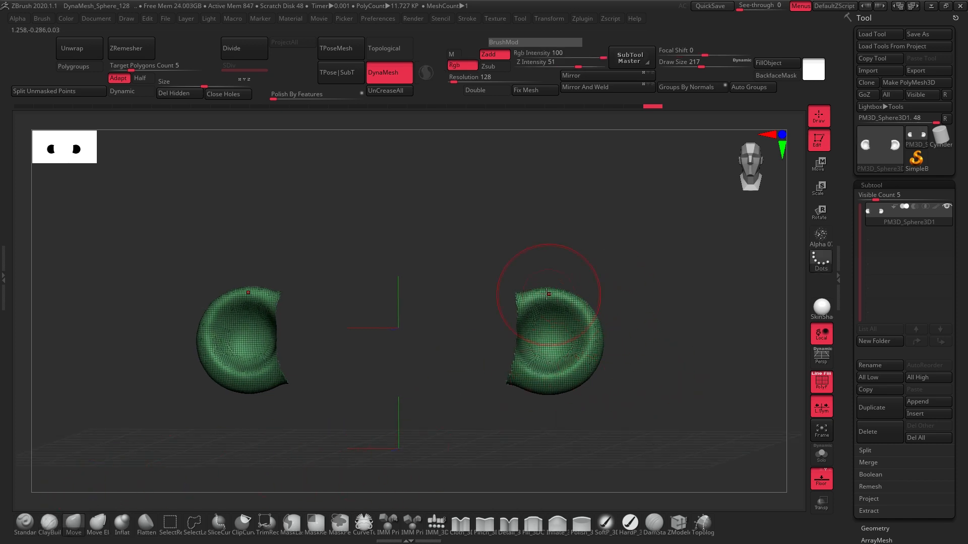
{"action": "mouse_move", "coordinate": [547, 294]}
{"action": "left_mouse_down"}
{"action": "mouse_move", "coordinate": [509, 282]}
{"action": "mouse_move", "coordinate": [564, 311]}
{"action": "left_mouse_up"}
{"action": "left_click_drag", "start_coordinate": [476, 425], "coordinate": [483, 260]}
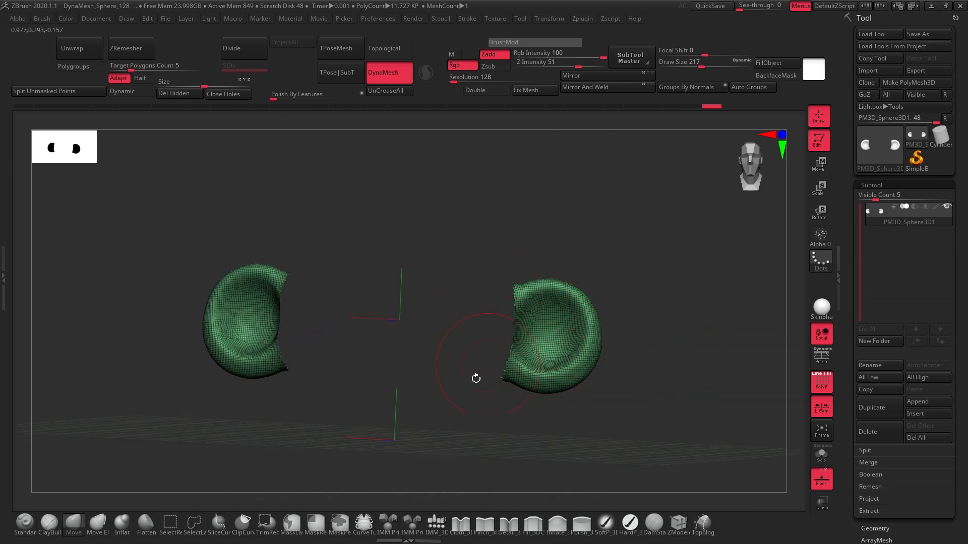
{"action": "mouse_move", "coordinate": [541, 300]}
{"action": "left_mouse_down"}
{"action": "mouse_move", "coordinate": [627, 347]}
{"action": "mouse_move", "coordinate": [665, 340]}
{"action": "mouse_move", "coordinate": [607, 287]}
{"action": "mouse_move", "coordinate": [629, 335]}
{"action": "mouse_move", "coordinate": [586, 357]}
{"action": "mouse_move", "coordinate": [546, 281]}
{"action": "left_mouse_up"}
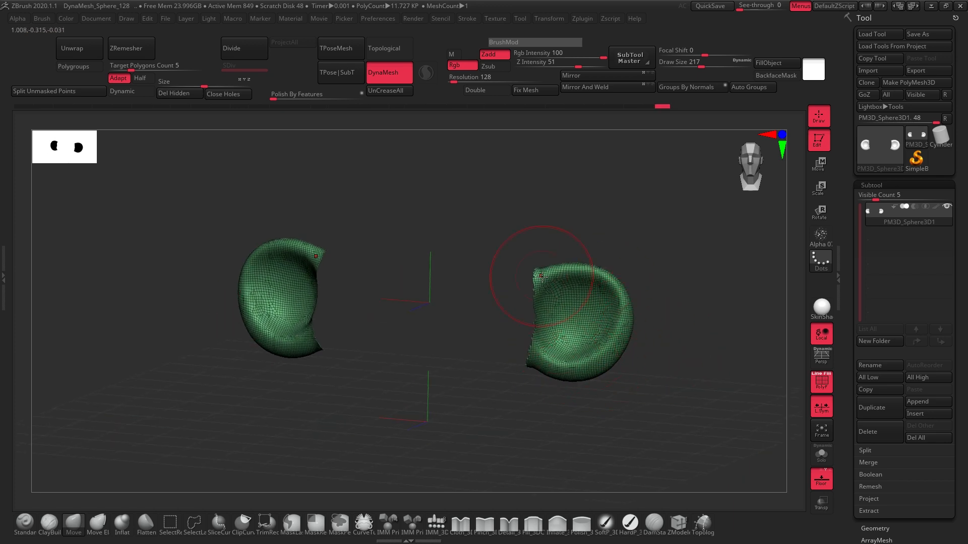
{"action": "left_click_drag", "start_coordinate": [721, 286], "coordinate": [670, 260]}
{"action": "left_click", "coordinate": [675, 264], "text": "ctrl+shift"}
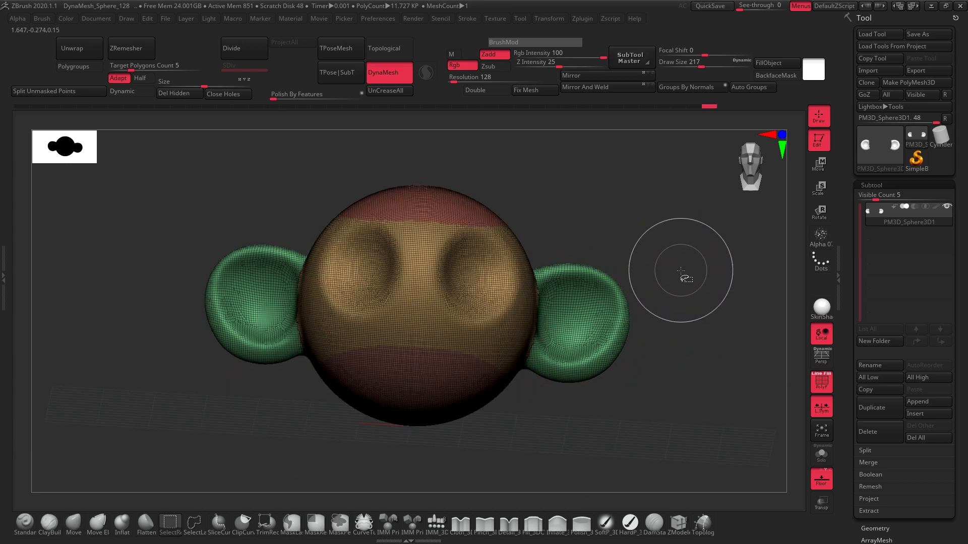
{"action": "left_click_drag", "start_coordinate": [676, 257], "coordinate": [658, 251]}
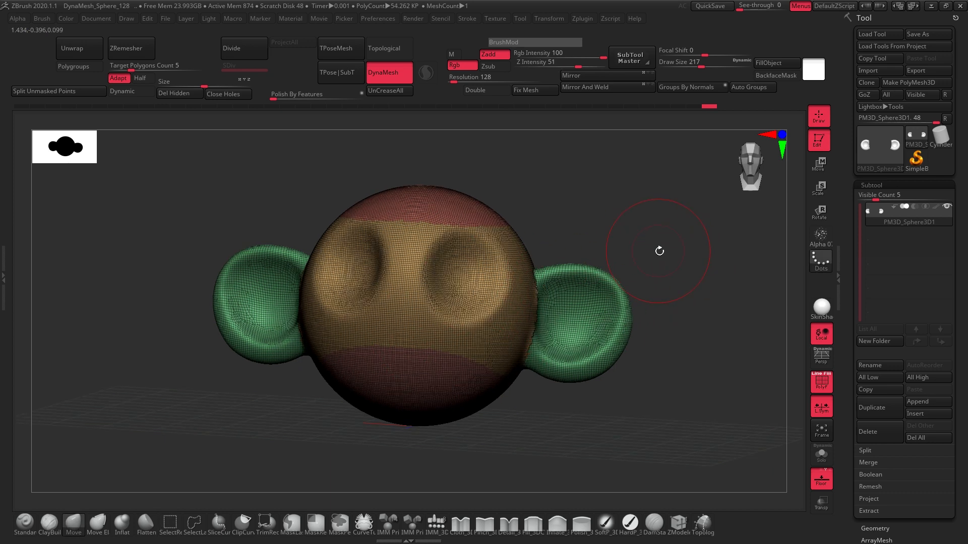
Smooth the joins where the ears meet the head
{"action": "left_click_drag", "start_coordinate": [659, 319], "coordinate": [621, 309]}
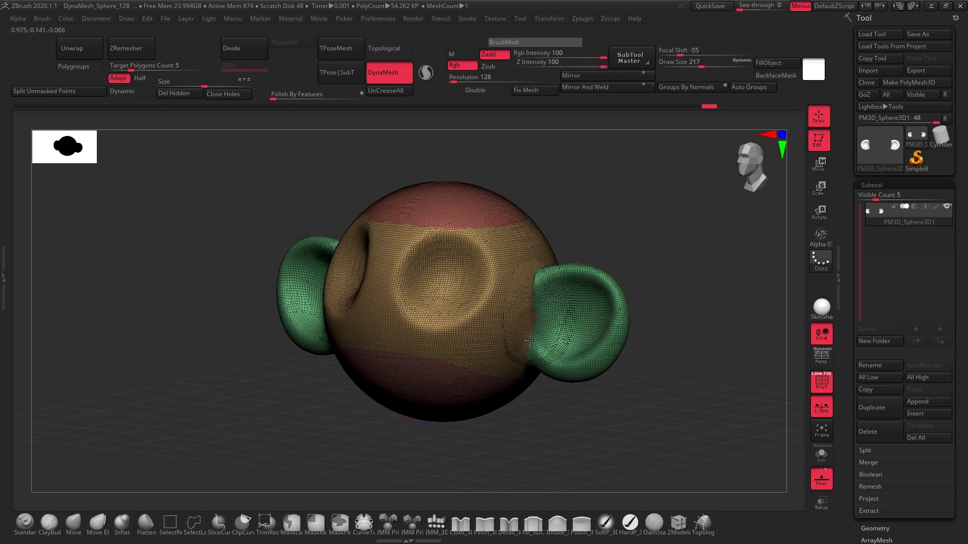
{"action": "left_click_drag", "start_coordinate": [530, 341], "coordinate": [535, 333], "text": "shift"}
{"action": "left_click_drag", "start_coordinate": [623, 244], "coordinate": [661, 254]}
Isolate the ear polygroup and invert the visibility to show only the head, examining the openings where the ears attach
{"action": "left_click", "coordinate": [604, 309], "text": "ctrl+shift"}
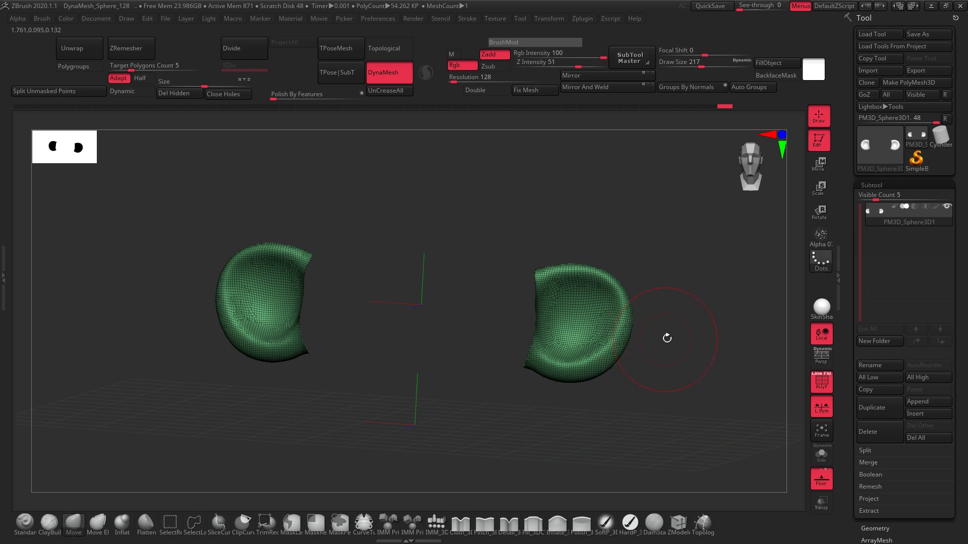
{"action": "left_click_drag", "start_coordinate": [667, 337], "coordinate": [650, 334]}
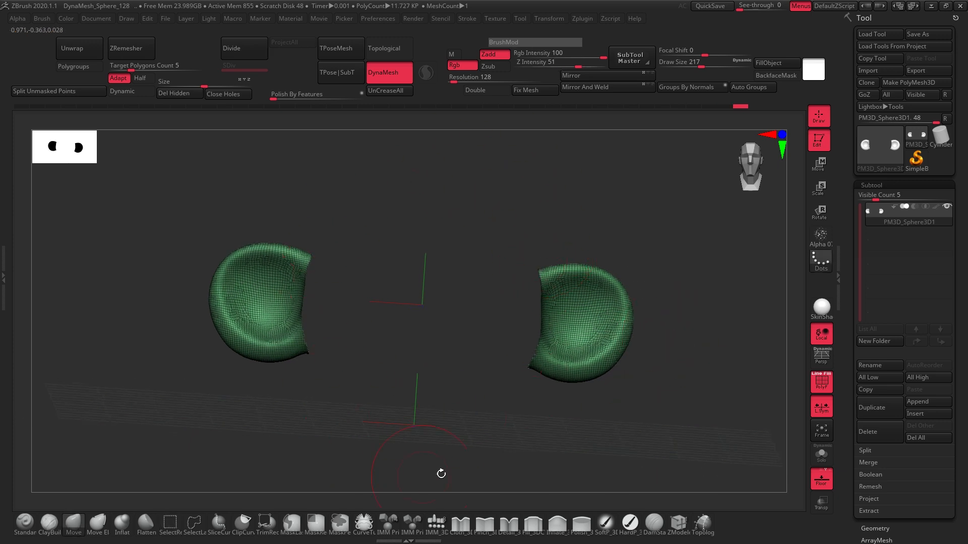
{"action": "key", "text": "ctrl+shift"}
{"action": "left_click_drag", "start_coordinate": [658, 219], "coordinate": [730, 310], "text": "ctrl+shift"}
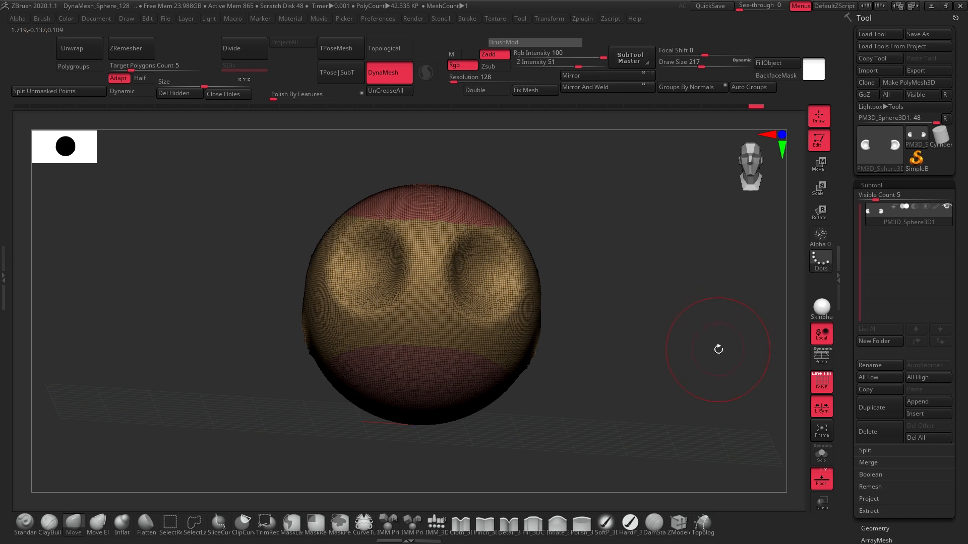
{"action": "key", "text": "ctrl+z"}
{"action": "mouse_move", "coordinate": [648, 210]}
{"action": "left_mouse_down", "text": "ctrl+shift"}
{"action": "mouse_move", "coordinate": [688, 272]}
{"action": "mouse_move", "coordinate": [736, 316]}
{"action": "mouse_move", "coordinate": [726, 289]}
{"action": "mouse_move", "coordinate": [723, 311]}
{"action": "left_mouse_up", "text": "ctrl+shift"}
{"action": "left_click_drag", "start_coordinate": [615, 374], "coordinate": [597, 353]}
{"action": "left_click_drag", "start_coordinate": [745, 238], "coordinate": [770, 231]}
{"action": "left_click_drag", "start_coordinate": [593, 322], "coordinate": [580, 320]}
{"action": "mouse_move", "coordinate": [715, 319]}
{"action": "left_mouse_down"}
{"action": "mouse_move", "coordinate": [724, 320]}
{"action": "mouse_move", "coordinate": [658, 328]}
{"action": "mouse_move", "coordinate": [665, 332]}
{"action": "mouse_move", "coordinate": [687, 280]}
{"action": "mouse_move", "coordinate": [633, 366]}
{"action": "left_mouse_up"}
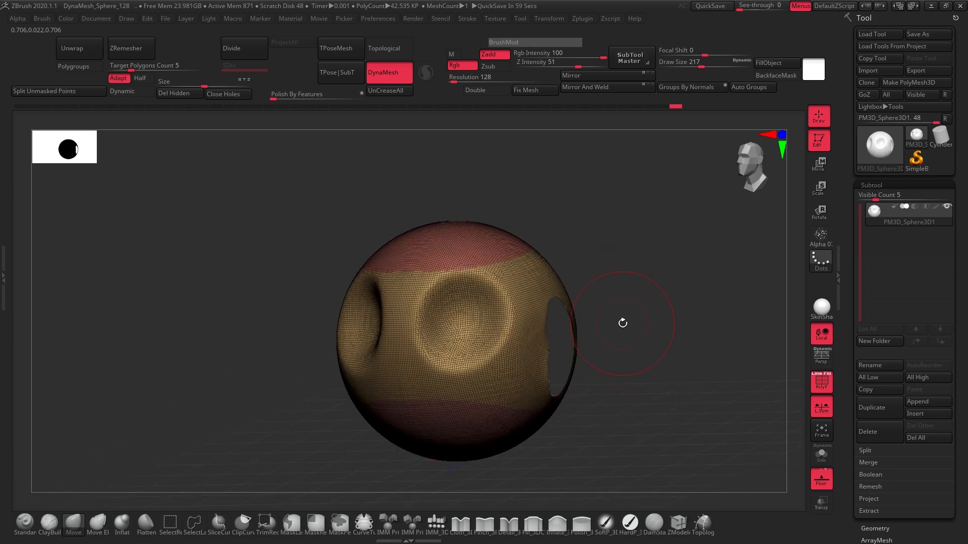
{"action": "left_click_drag", "start_coordinate": [616, 347], "coordinate": [646, 324]}
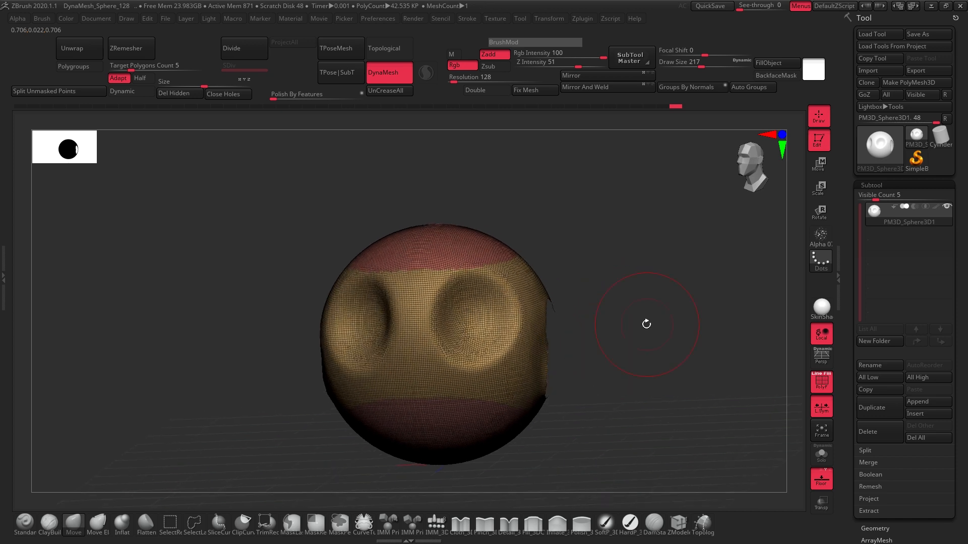
Isolate the green polygroup of both ears from the full model and invert the visibility to leave only the head
{"action": "key", "text": "b"}
{"action": "key", "text": "m"}
{"action": "key", "text": "v"}
{"action": "left_click_drag", "start_coordinate": [627, 370], "coordinate": [625, 307]}
{"action": "left_click_drag", "start_coordinate": [612, 346], "coordinate": [527, 344]}
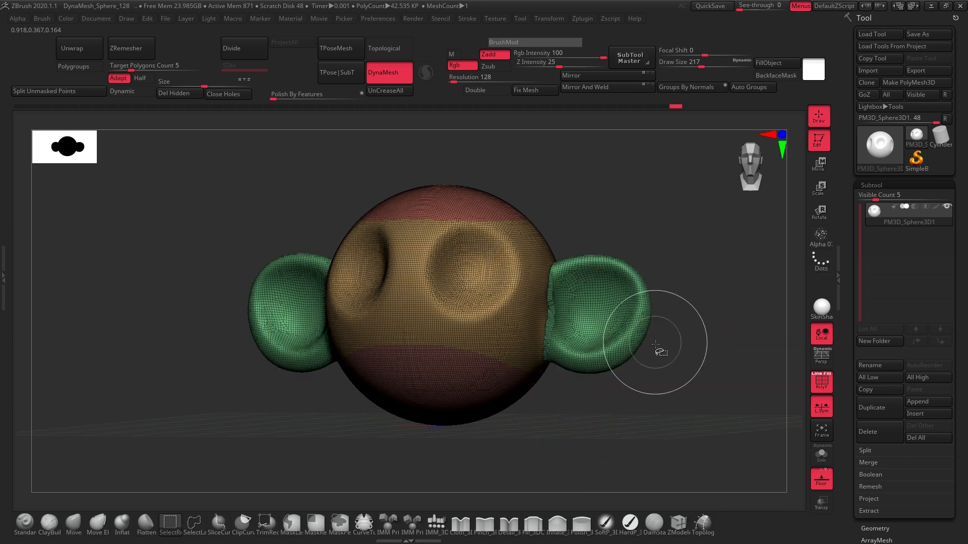
{"action": "left_click", "coordinate": [625, 301], "text": "ctrl+shift"}
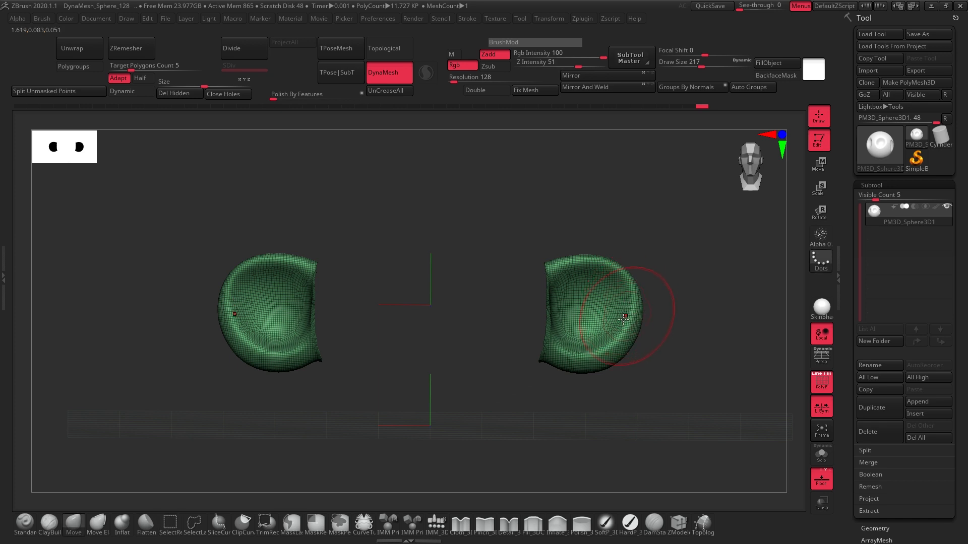
{"action": "left_click_drag", "start_coordinate": [659, 207], "coordinate": [706, 280], "text": "ctrl+shift"}
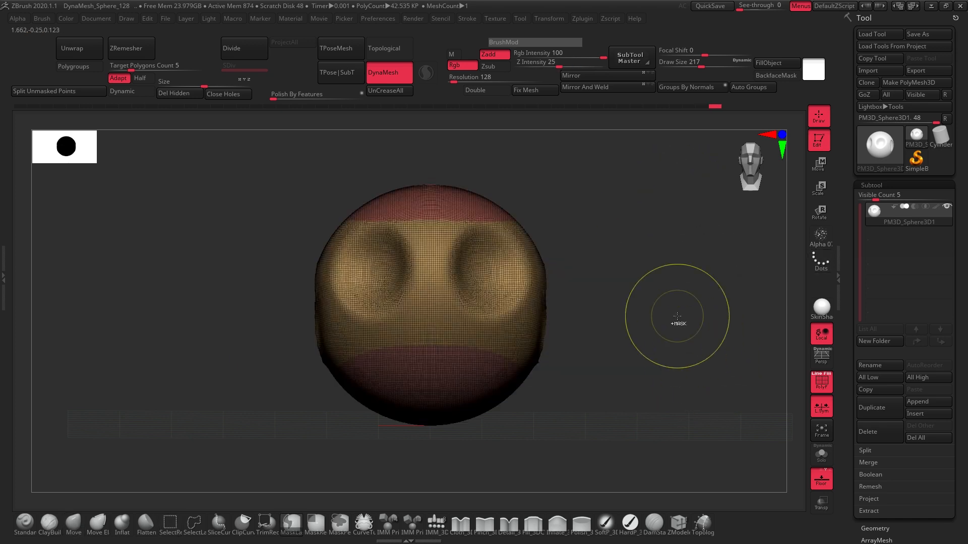
{"action": "key", "text": "b"}
{"action": "key", "text": "m"}
{"action": "key", "text": "v"}
{"action": "mouse_move", "coordinate": [640, 318]}
{"action": "left_mouse_down"}
{"action": "mouse_move", "coordinate": [606, 353]}
{"action": "mouse_move", "coordinate": [655, 294]}
{"action": "left_mouse_up"}
{"action": "left_click_drag", "start_coordinate": [473, 411], "coordinate": [544, 395]}
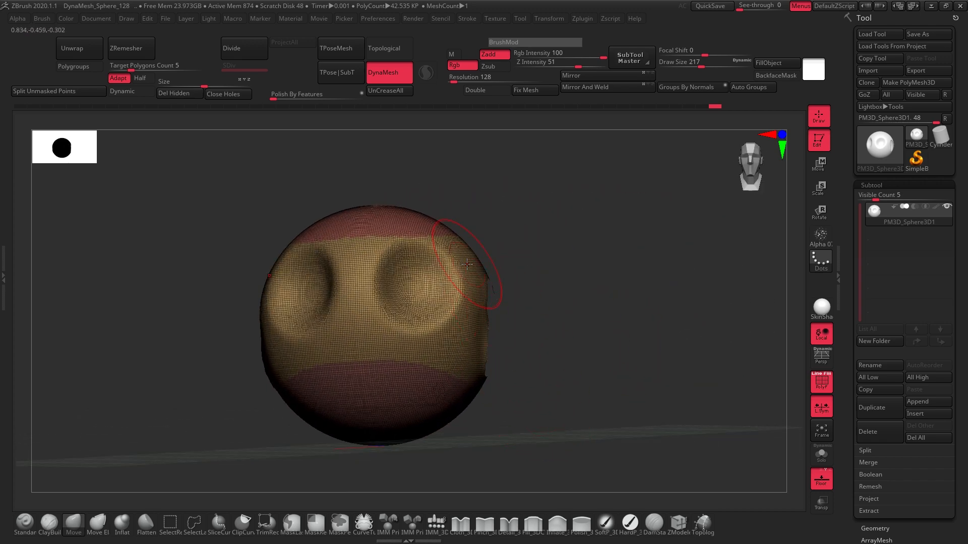
Delete the hidden ears and close the resulting openings by re-DynaMeshing the head, with Double display turned on
{"action": "left_click", "coordinate": [189, 93]}
{"action": "mouse_move", "coordinate": [628, 348]}
{"action": "left_mouse_down"}
{"action": "mouse_move", "coordinate": [622, 317]}
{"action": "mouse_move", "coordinate": [617, 341]}
{"action": "mouse_move", "coordinate": [529, 281]}
{"action": "mouse_move", "coordinate": [672, 297]}
{"action": "mouse_move", "coordinate": [696, 311]}
{"action": "mouse_move", "coordinate": [461, 346]}
{"action": "mouse_move", "coordinate": [585, 297]}
{"action": "mouse_move", "coordinate": [579, 287]}
{"action": "mouse_move", "coordinate": [454, 325]}
{"action": "left_mouse_up"}
{"action": "left_click", "coordinate": [476, 90]}
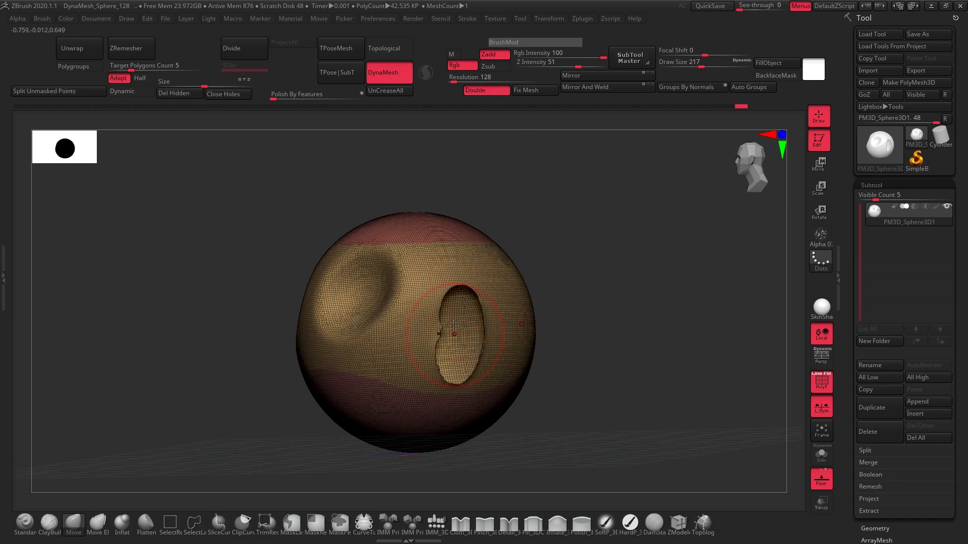
{"action": "left_click_drag", "start_coordinate": [481, 117], "coordinate": [531, 153]}
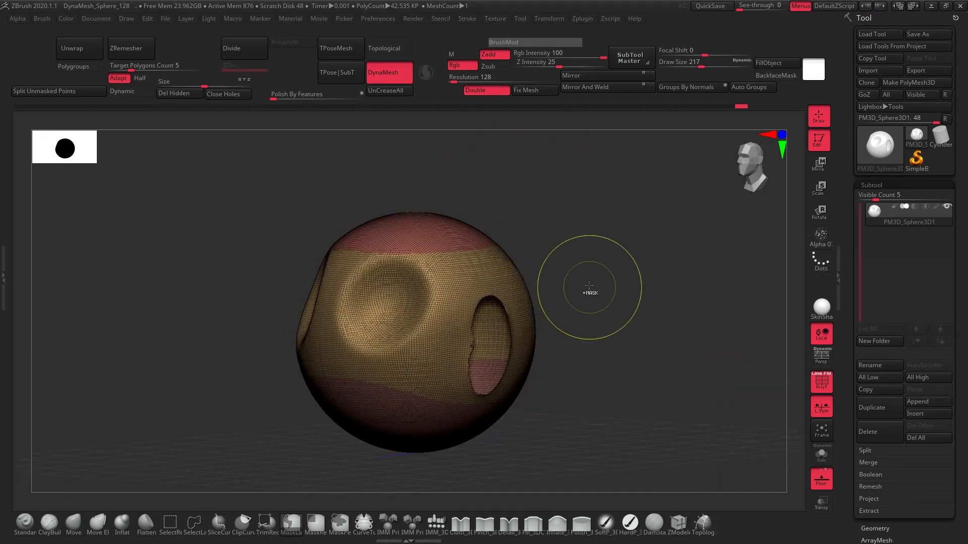
{"action": "mouse_move", "coordinate": [576, 221]}
{"action": "left_mouse_down", "text": "ctrl"}
{"action": "mouse_move", "coordinate": [659, 309]}
{"action": "mouse_move", "coordinate": [686, 225]}
{"action": "mouse_move", "coordinate": [653, 181]}
{"action": "mouse_move", "coordinate": [604, 164]}
{"action": "left_mouse_up", "text": "ctrl"}
{"action": "mouse_move", "coordinate": [612, 238]}
{"action": "left_mouse_down", "text": "ctrl"}
{"action": "mouse_move", "coordinate": [716, 262]}
{"action": "mouse_move", "coordinate": [670, 216]}
{"action": "mouse_move", "coordinate": [454, 325]}
{"action": "left_mouse_up", "text": "ctrl"}
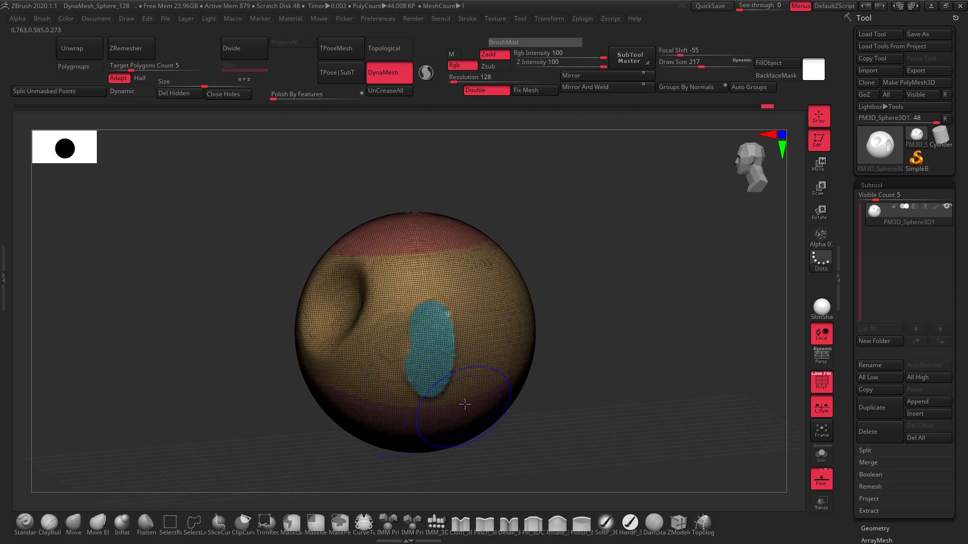
Turn off the polyframe display and view the closed head from the side
{"action": "key", "text": "shift+f"}
{"action": "left_click_drag", "start_coordinate": [560, 310], "coordinate": [567, 346], "text": "ctrl"}
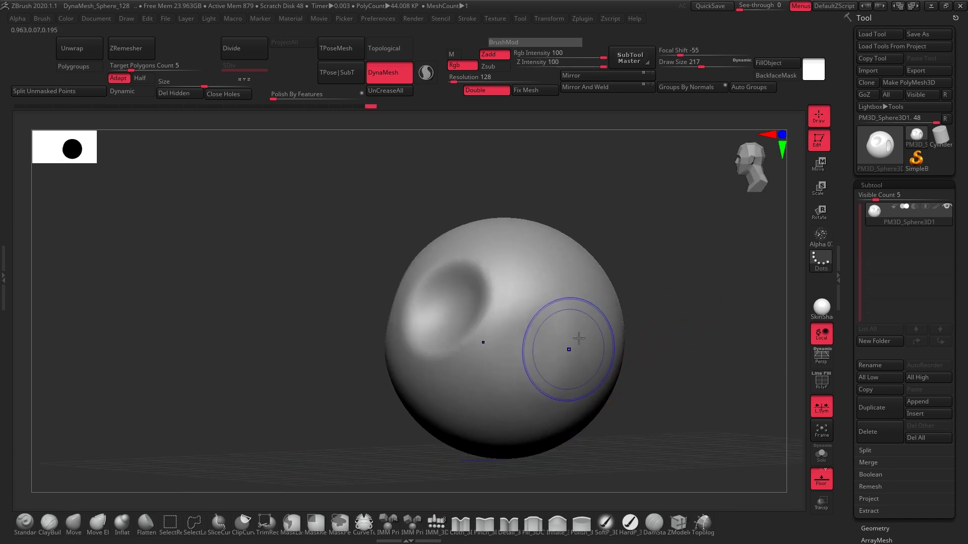
{"action": "left_click_drag", "start_coordinate": [617, 327], "coordinate": [648, 236]}
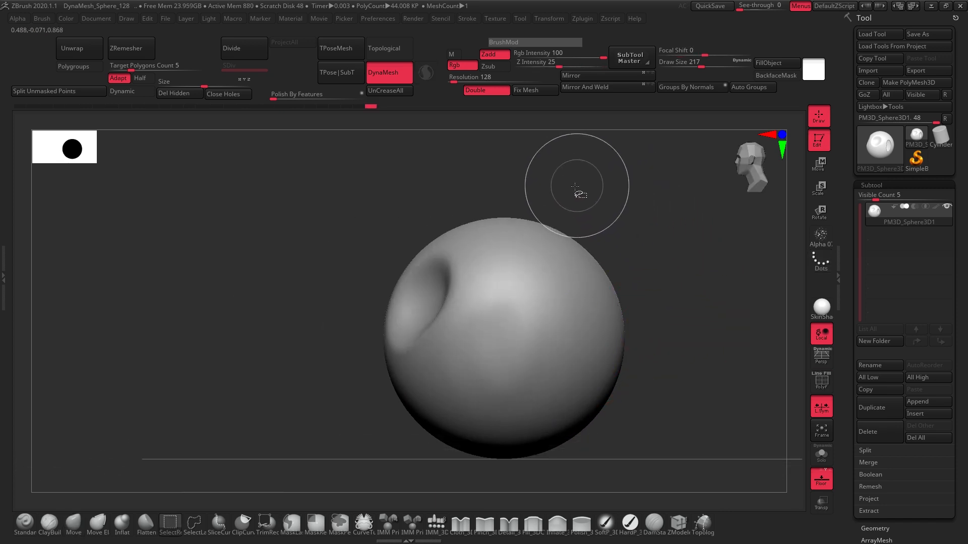
Try isolating and hiding a rectangular section at the top of the head with SelectRect, and undo the hiding
{"action": "left_click_drag", "start_coordinate": [565, 180], "coordinate": [506, 314], "text": "ctrl+shift"}
{"action": "left_click_drag", "start_coordinate": [613, 335], "coordinate": [616, 277], "text": "ctrl"}
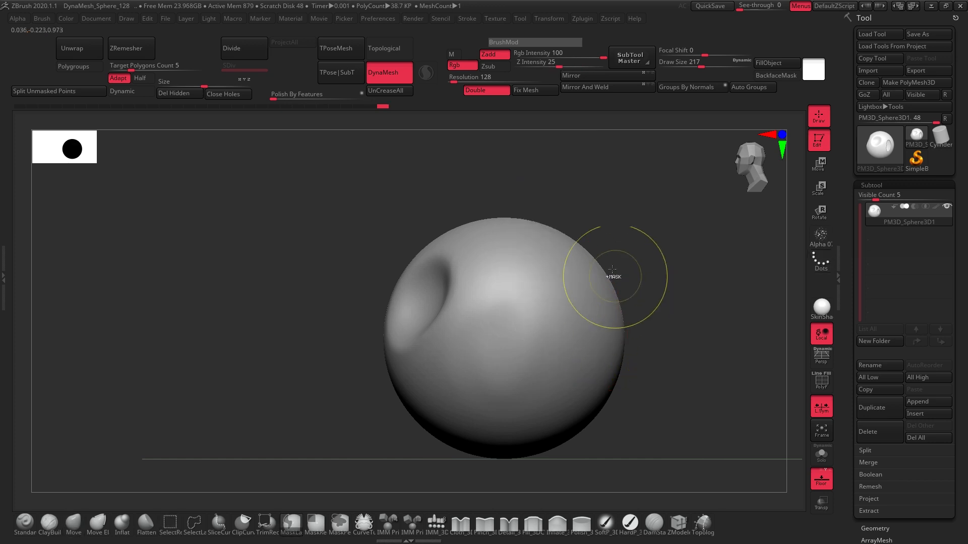
{"action": "mouse_move", "coordinate": [568, 181]}
{"action": "left_mouse_down", "text": "ctrl+alt+shift"}
{"action": "mouse_move", "coordinate": [493, 298]}
{"action": "mouse_move", "coordinate": [509, 312]}
{"action": "left_mouse_up", "text": "ctrl+alt+shift"}
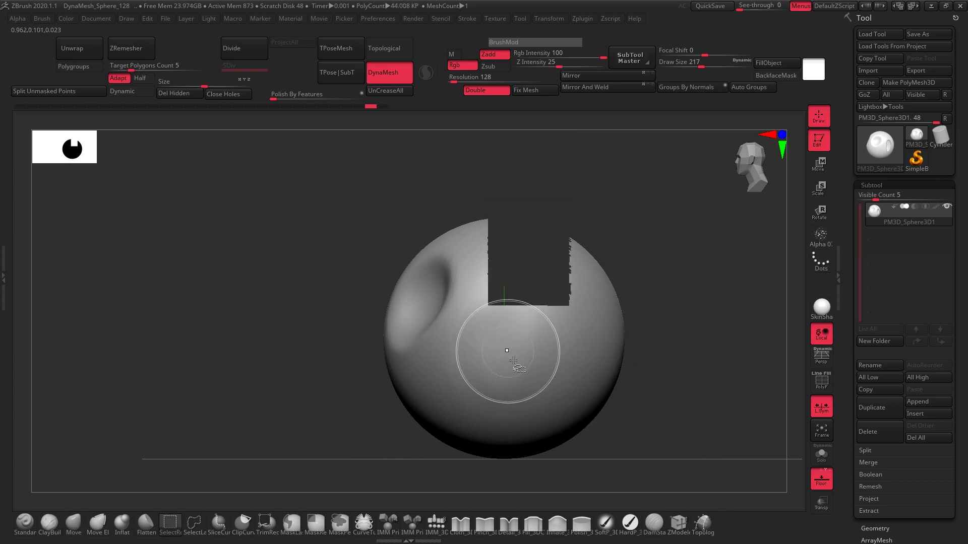
{"action": "key", "text": "ctrl+z"}
{"action": "left_click_drag", "start_coordinate": [686, 367], "coordinate": [645, 358], "text": "shift"}
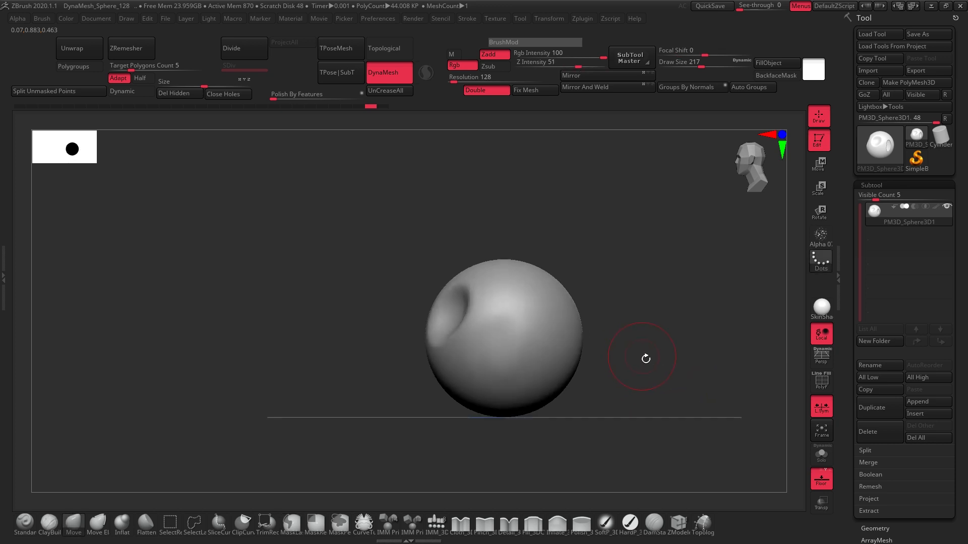
Cut away the back half of the head by hiding and deleting it, and close the opening with DynaMesh
{"action": "mouse_move", "coordinate": [695, 440]}
{"action": "left_mouse_down", "text": "ctrl+alt+shift"}
{"action": "mouse_move", "coordinate": [652, 417]}
{"action": "mouse_move", "coordinate": [534, 229]}
{"action": "left_mouse_up", "text": "ctrl+alt+shift"}
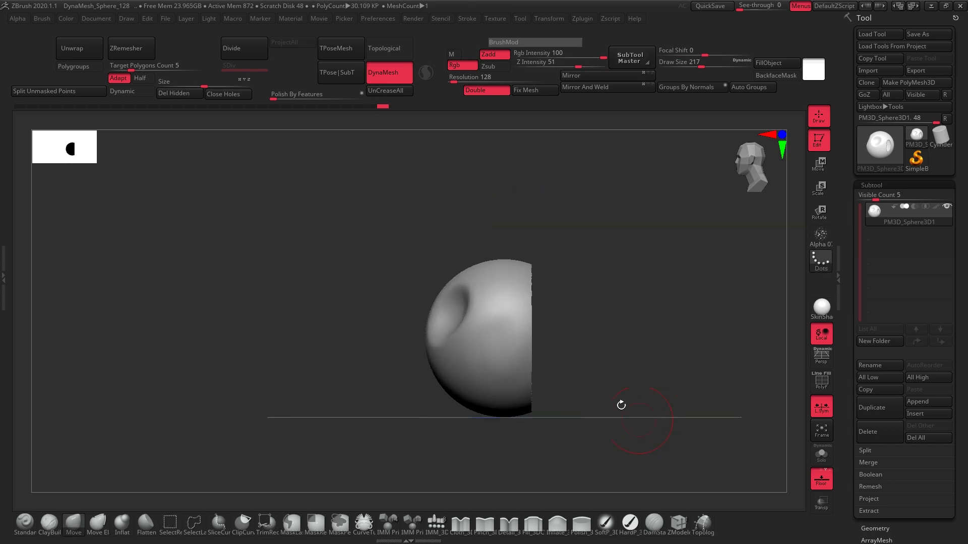
{"action": "mouse_move", "coordinate": [647, 395]}
{"action": "left_mouse_down"}
{"action": "mouse_move", "coordinate": [557, 403]}
{"action": "mouse_move", "coordinate": [638, 389]}
{"action": "left_mouse_up"}
{"action": "left_click", "coordinate": [130, 91]}
{"action": "left_click", "coordinate": [139, 92]}
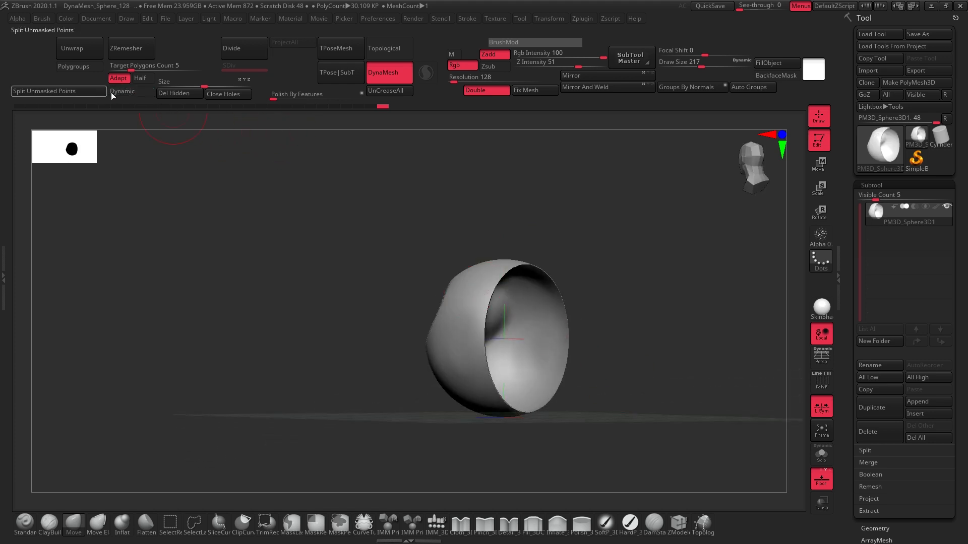
{"action": "left_click_drag", "start_coordinate": [642, 334], "coordinate": [673, 333]}
{"action": "left_click_drag", "start_coordinate": [589, 266], "coordinate": [570, 411], "text": "ctrl"}
{"action": "left_click_drag", "start_coordinate": [640, 323], "coordinate": [676, 331]}
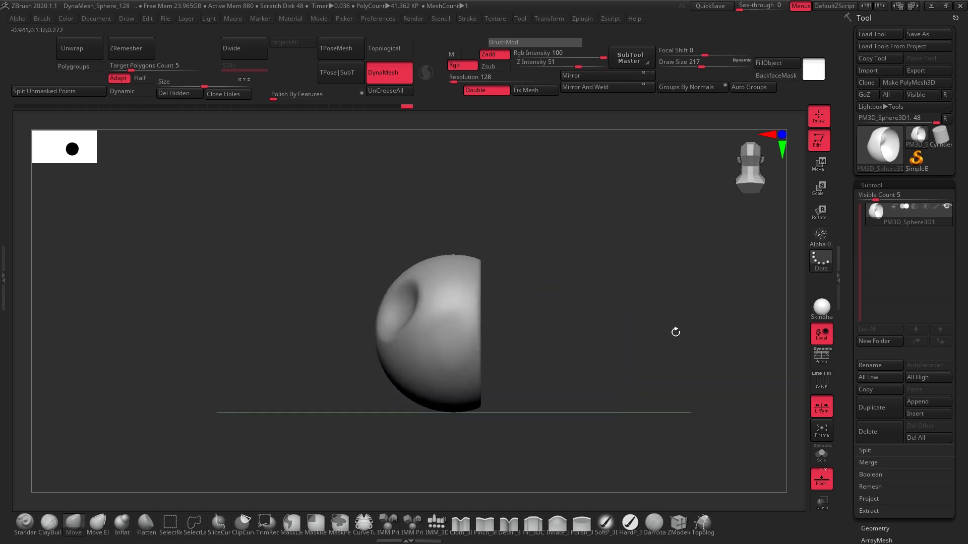
Choose the ClipCurve brush and clip off the lower part of the head from the front view
{"action": "mouse_move", "coordinate": [580, 358]}
{"action": "left_mouse_down", "text": "shift"}
{"action": "mouse_move", "coordinate": [610, 352]}
{"action": "mouse_move", "coordinate": [630, 373]}
{"action": "mouse_move", "coordinate": [622, 350]}
{"action": "mouse_move", "coordinate": [637, 373]}
{"action": "mouse_move", "coordinate": [568, 412]}
{"action": "left_mouse_up", "text": "shift"}
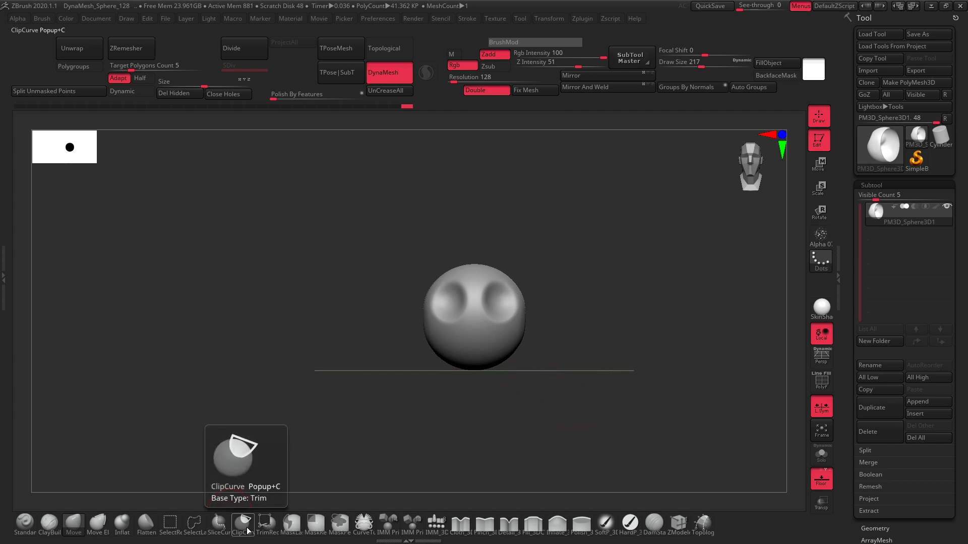
{"action": "left_click_drag", "start_coordinate": [460, 395], "coordinate": [346, 471]}
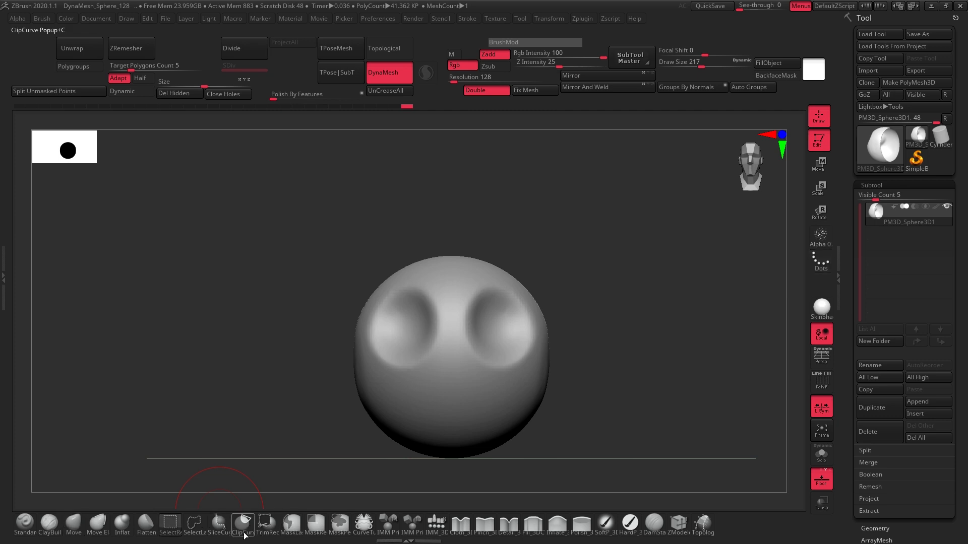
{"action": "left_click", "coordinate": [244, 526]}
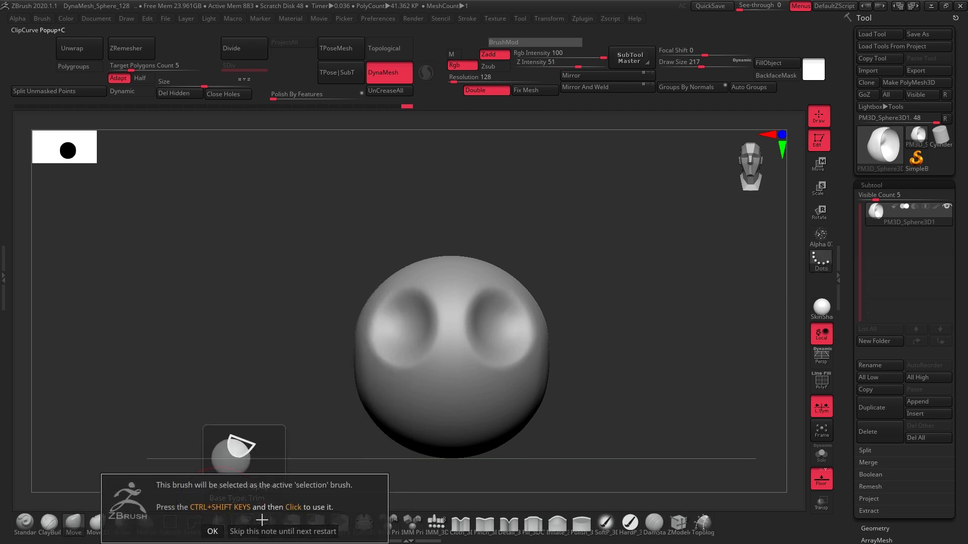
{"action": "left_click", "coordinate": [212, 531]}
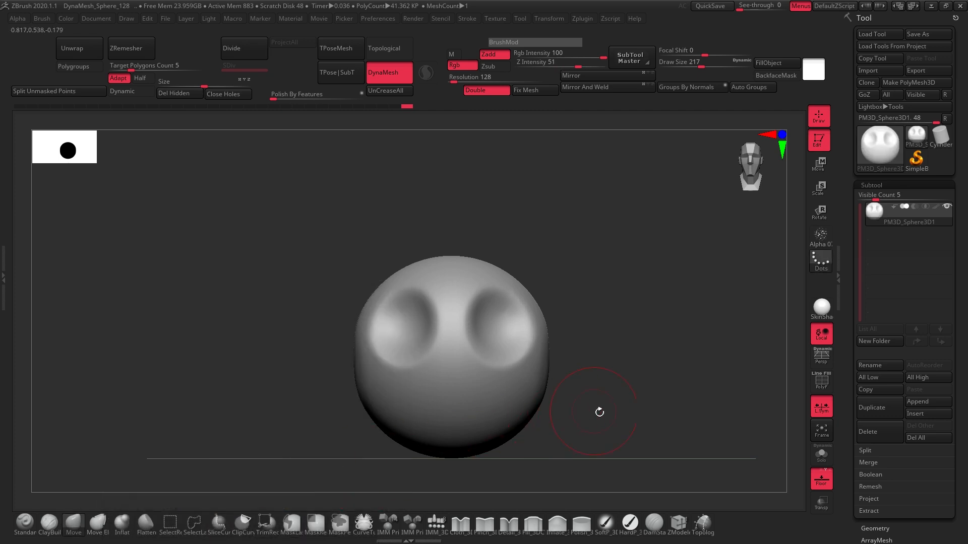
{"action": "mouse_move", "coordinate": [612, 387]}
{"action": "left_mouse_down", "text": "alt"}
{"action": "mouse_move", "coordinate": [636, 325]}
{"action": "mouse_move", "coordinate": [320, 325]}
{"action": "left_mouse_up", "text": "alt"}
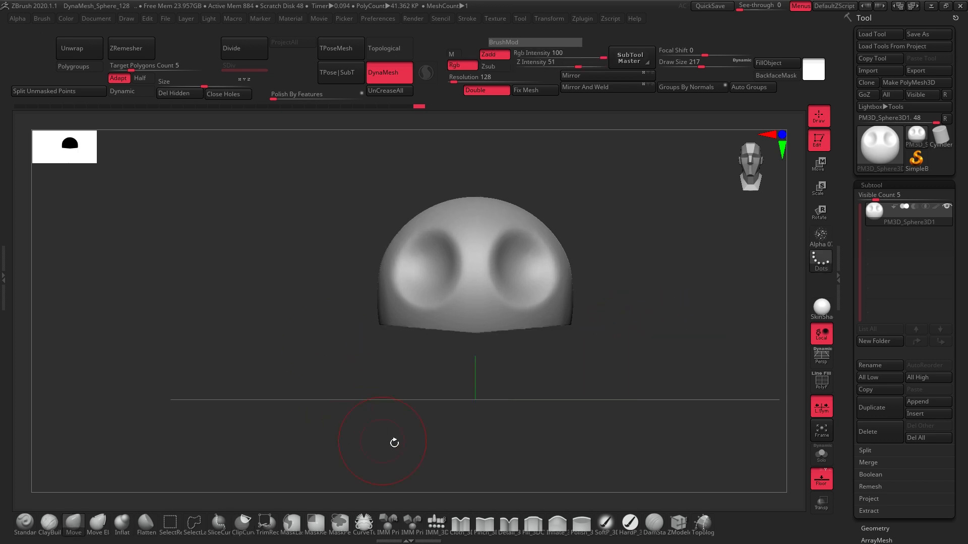
Try clipping the head diagonally from the side with ClipCurve, and undo the clip
{"action": "mouse_move", "coordinate": [663, 369]}
{"action": "left_mouse_down"}
{"action": "mouse_move", "coordinate": [651, 372]}
{"action": "mouse_move", "coordinate": [615, 309]}
{"action": "mouse_move", "coordinate": [698, 334]}
{"action": "mouse_move", "coordinate": [660, 352]}
{"action": "mouse_move", "coordinate": [322, 344]}
{"action": "mouse_move", "coordinate": [577, 387]}
{"action": "mouse_move", "coordinate": [563, 385]}
{"action": "left_mouse_up"}
{"action": "left_click_drag", "start_coordinate": [617, 229], "coordinate": [371, 406], "text": "ctrl+shift"}
{"action": "left_click_drag", "start_coordinate": [483, 380], "coordinate": [546, 370]}
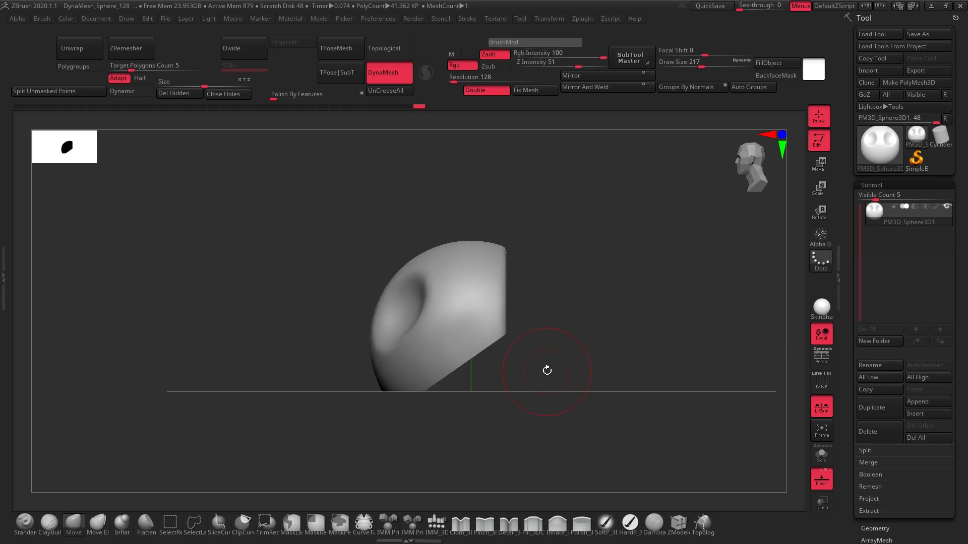
{"action": "mouse_move", "coordinate": [541, 216]}
{"action": "left_mouse_down", "text": "ctrl+shift"}
{"action": "mouse_move", "coordinate": [453, 315]}
{"action": "mouse_move", "coordinate": [386, 364]}
{"action": "mouse_move", "coordinate": [359, 348]}
{"action": "mouse_move", "coordinate": [357, 295]}
{"action": "left_mouse_up", "text": "ctrl+shift"}
{"action": "key", "text": "ctrl+z"}
{"action": "left_click_drag", "start_coordinate": [572, 362], "coordinate": [605, 371]}
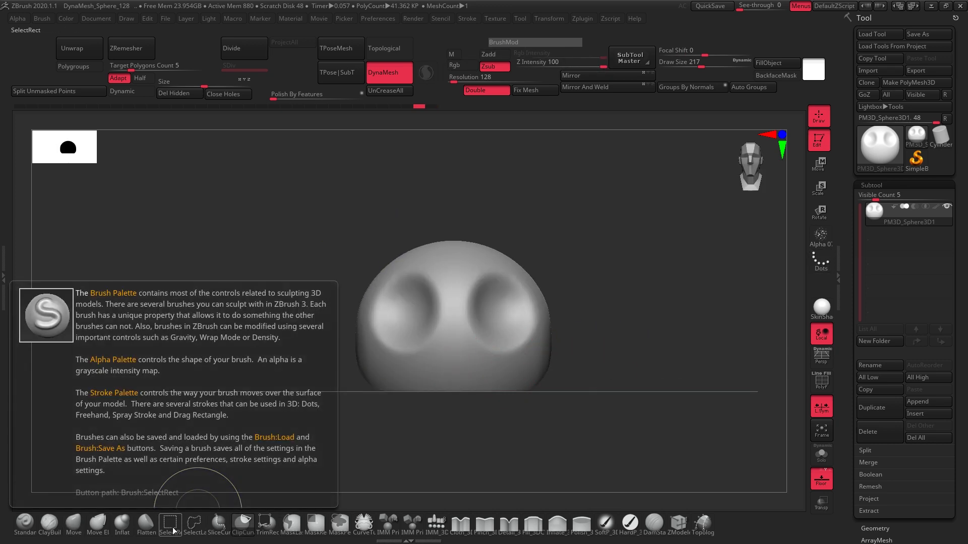
Reselect the SelectRect and Move brushes and undo the clipping, DynaMesh and deletion edits back to the head with ears
{"action": "left_click", "coordinate": [170, 524]}
{"action": "left_click", "coordinate": [73, 524]}
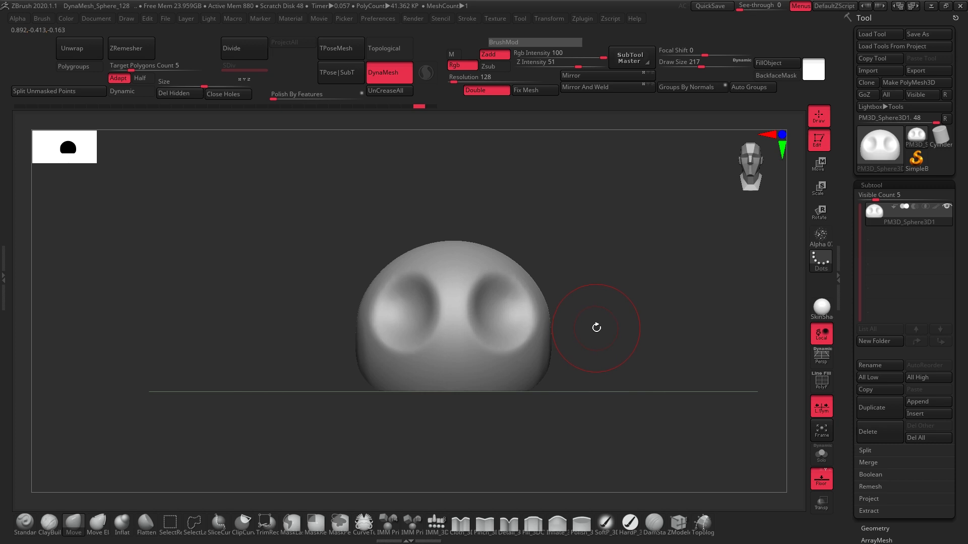
{"action": "left_click_drag", "start_coordinate": [641, 322], "coordinate": [566, 358], "text": "alt"}
{"action": "key", "text": "ctrl+z"}
{"action": "key", "text": "ctrl+z"}
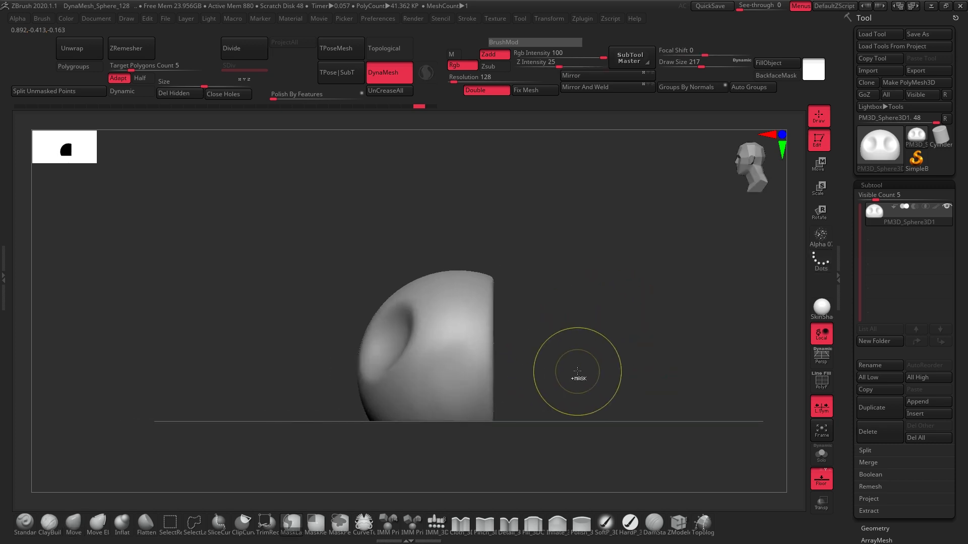
{"action": "key", "text": "ctrl+z"}
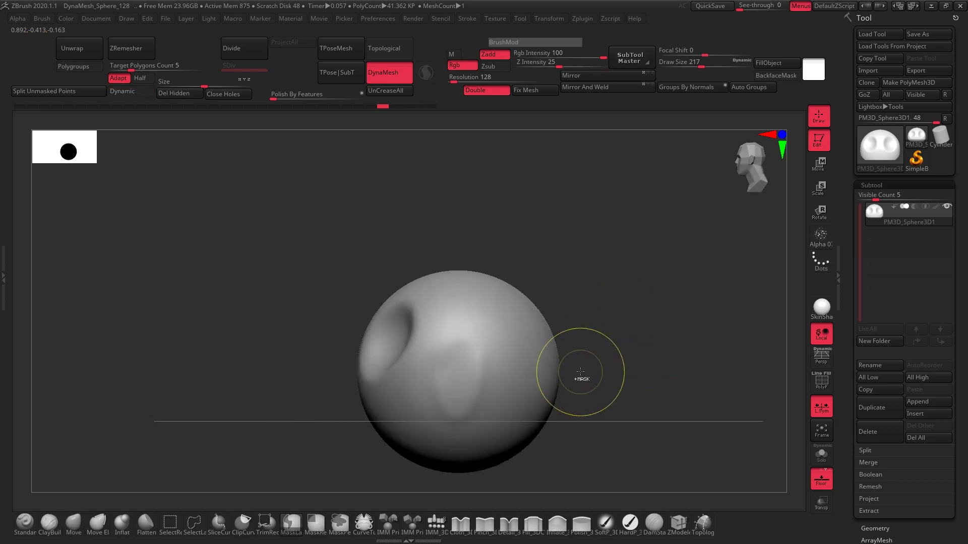
{"action": "left_click_drag", "start_coordinate": [580, 371], "coordinate": [601, 355], "text": "shift"}
{"action": "key", "text": "ctrl+z"}
{"action": "key", "text": "ctrl+z"}
{"action": "key", "text": "ctrl+z"}
{"action": "key", "text": "ctrl+z"}
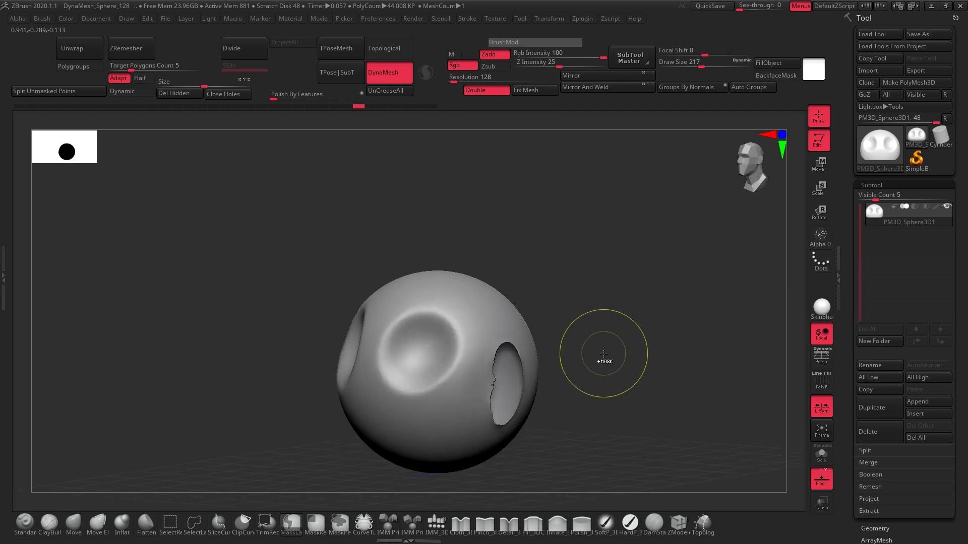
{"action": "key", "text": "ctrl+z"}
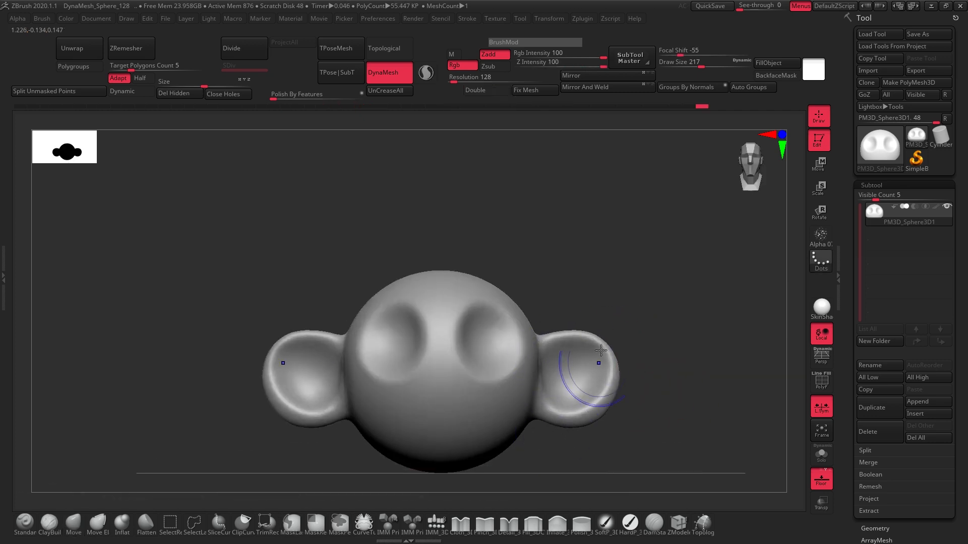
Thicken the upper and outer rims of both ears with the Inflat brush
{"action": "left_click", "coordinate": [122, 523]}
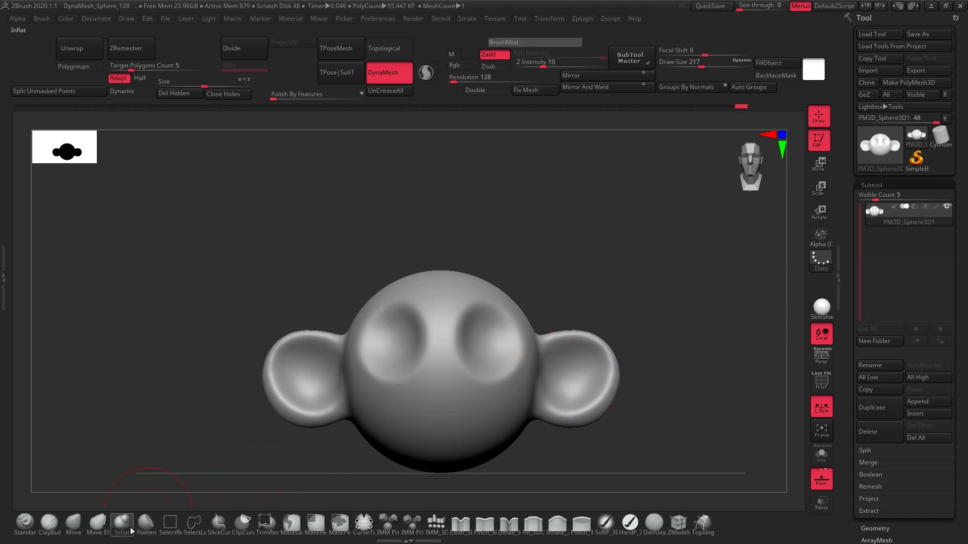
{"action": "left_click_drag", "start_coordinate": [561, 346], "coordinate": [602, 370]}
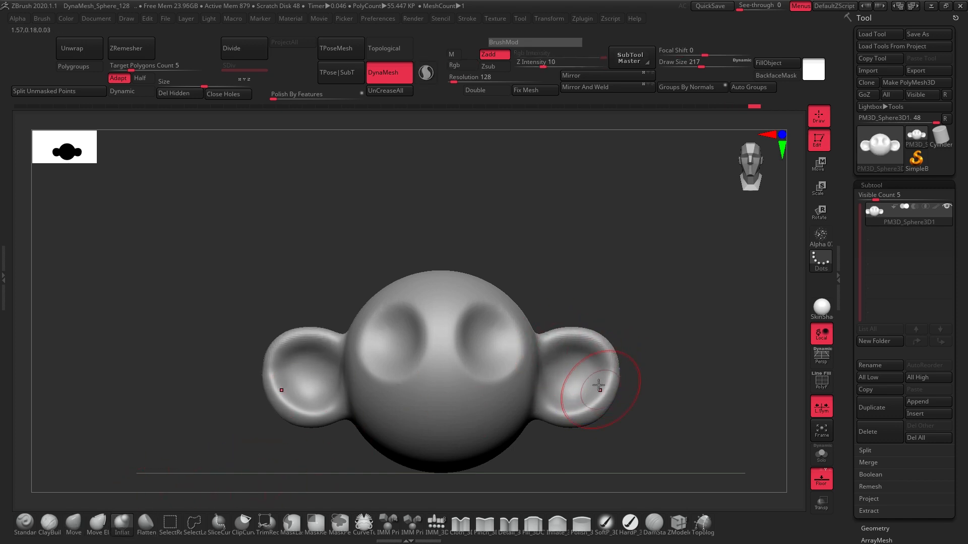
{"action": "left_click_drag", "start_coordinate": [563, 344], "coordinate": [602, 384]}
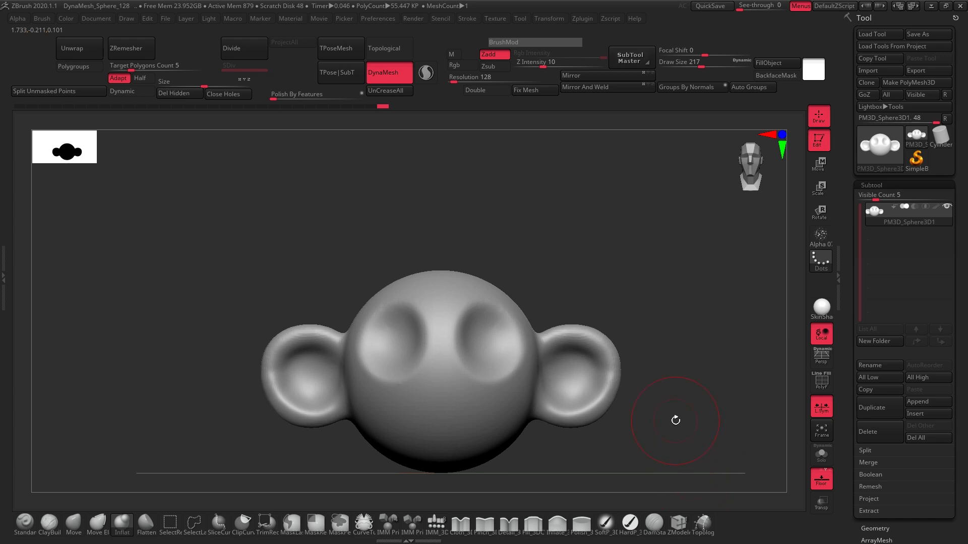
Open the brush palette and narrow it to the brushes starting with P
{"action": "key", "text": "b"}
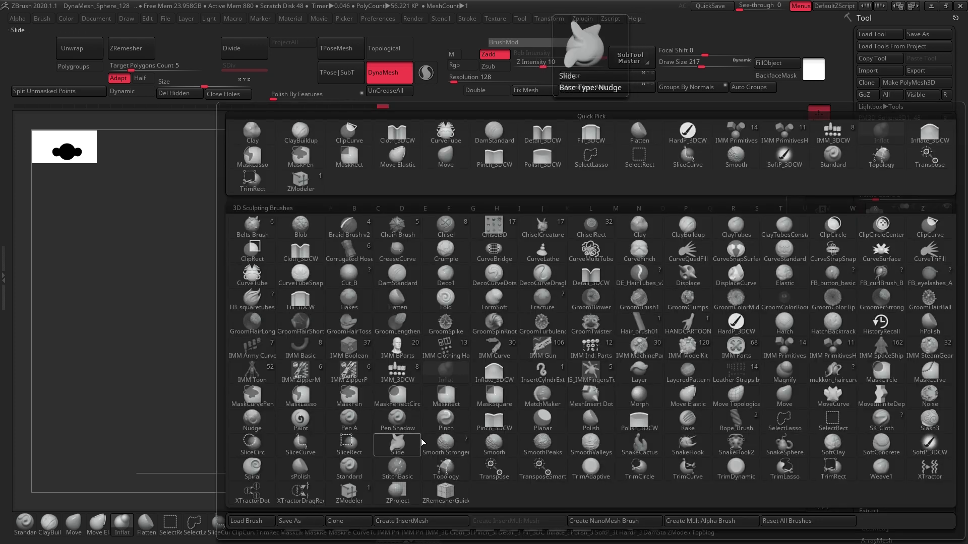
{"action": "left_click", "coordinate": [397, 426]}
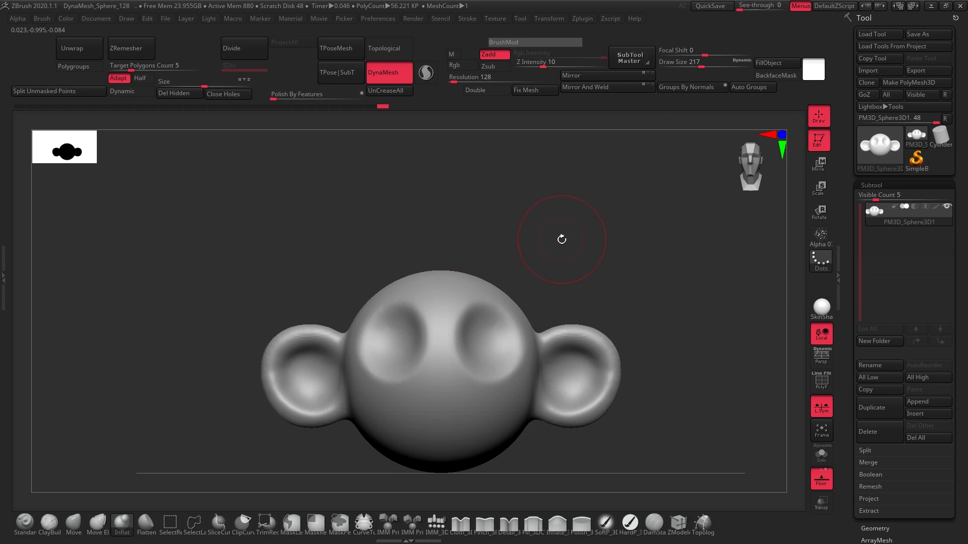
{"action": "key", "text": "b"}
{"action": "key", "text": "p"}
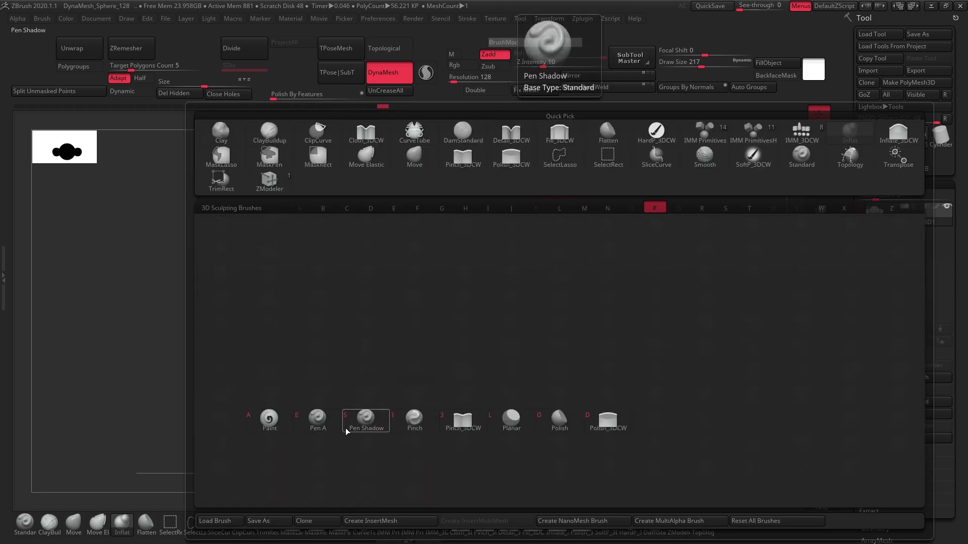
Choose the Paint brush from the 3D sculpting brushes
{"action": "left_click", "coordinate": [265, 421]}
{"action": "key", "text": "b"}
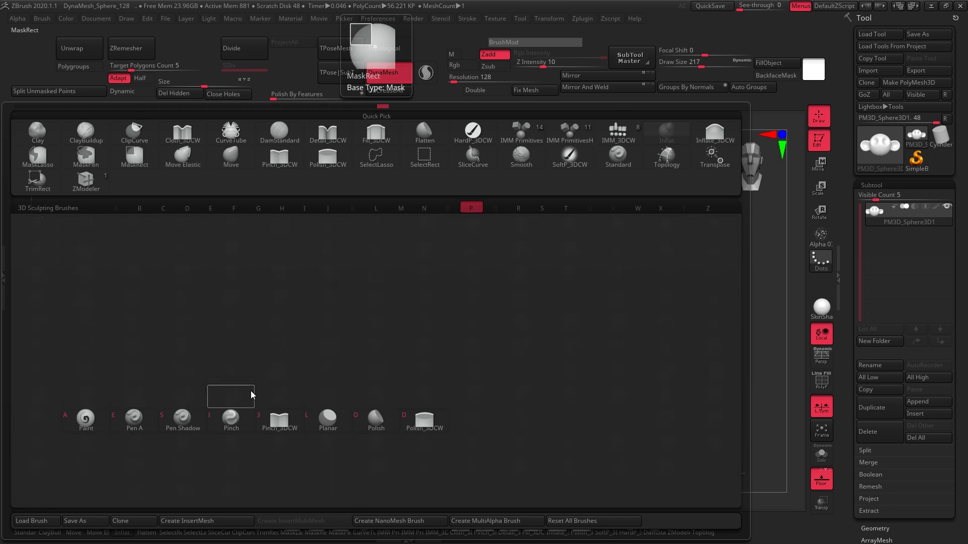
{"action": "key", "text": "a"}
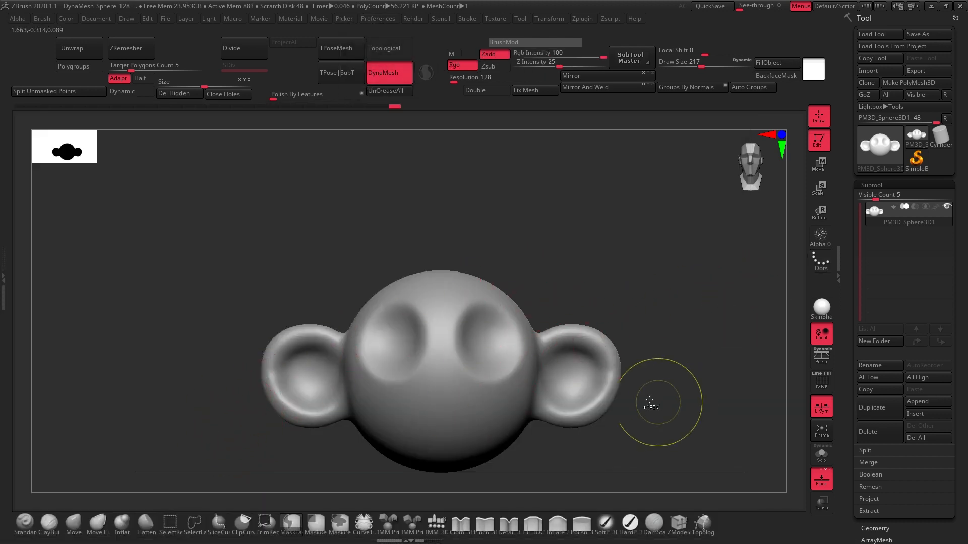
{"action": "left_click_drag", "start_coordinate": [661, 403], "coordinate": [672, 399]}
{"action": "key", "text": "b"}
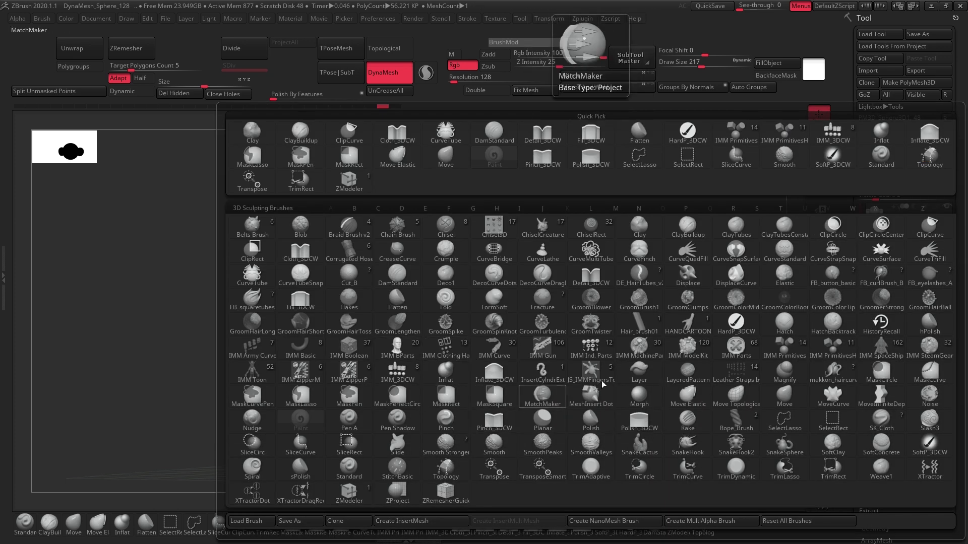
{"action": "left_click", "coordinate": [476, 456]}
Examine the head's form from several angles, and its mesh density and polygroups with the polyframe display
{"action": "left_click_drag", "start_coordinate": [633, 311], "coordinate": [664, 281]}
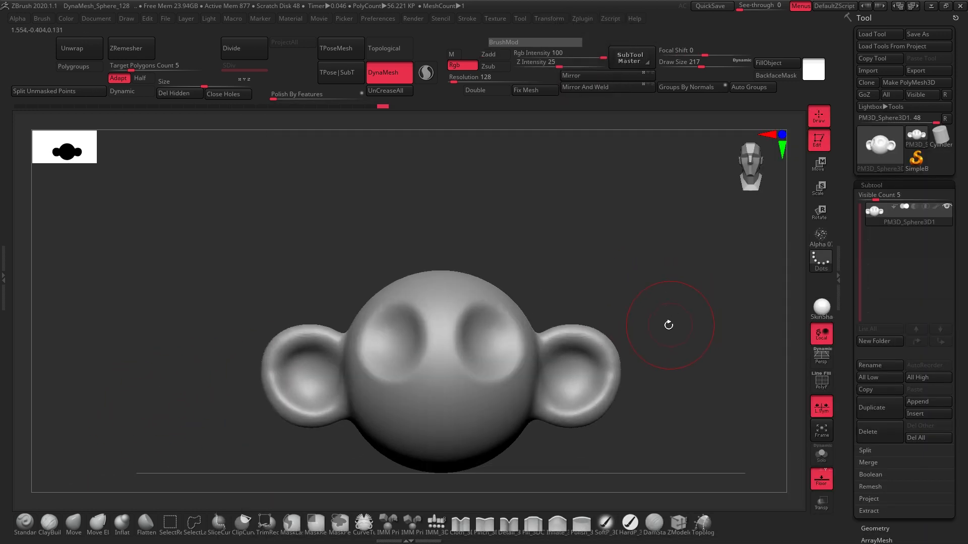
{"action": "left_click_drag", "start_coordinate": [668, 325], "coordinate": [625, 398], "text": "alt"}
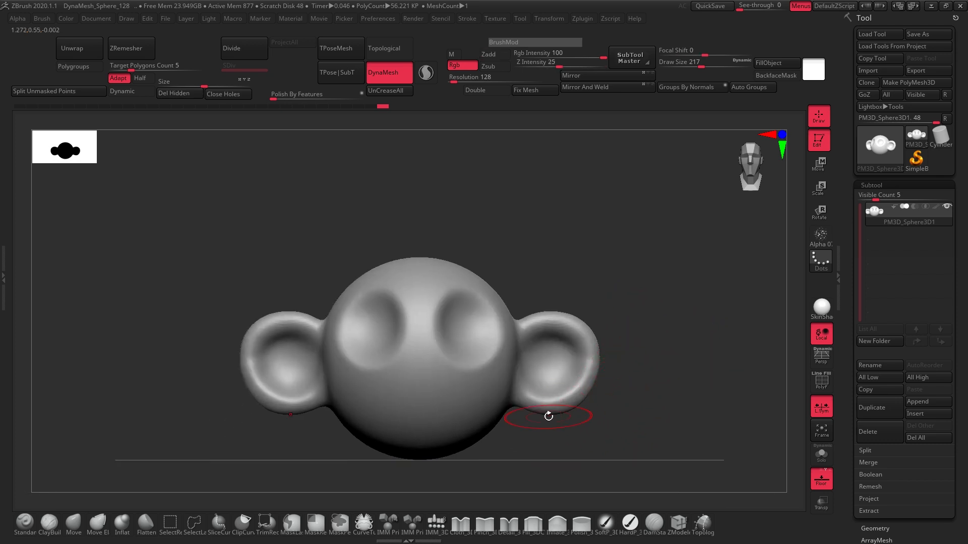
{"action": "left_click_drag", "start_coordinate": [548, 416], "coordinate": [671, 395]}
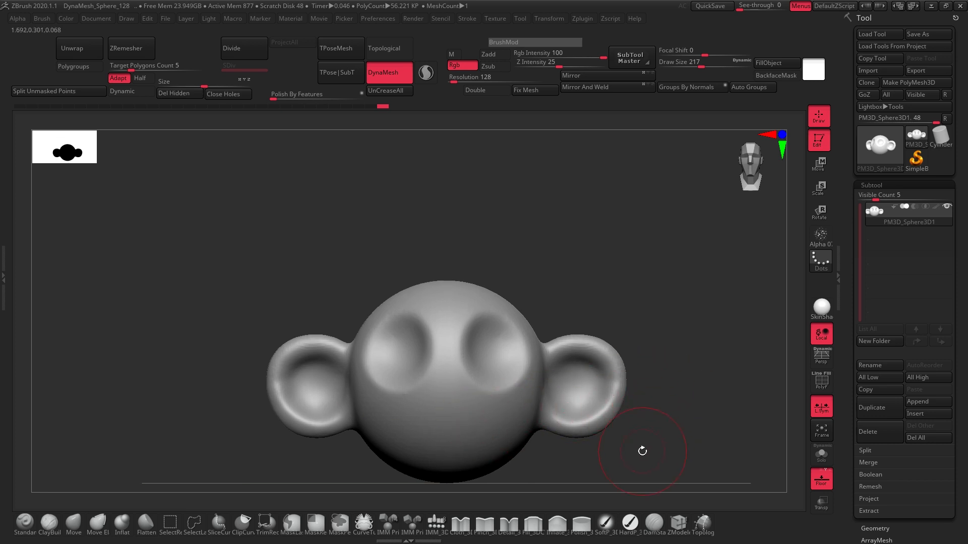
{"action": "key", "text": "shift+f"}
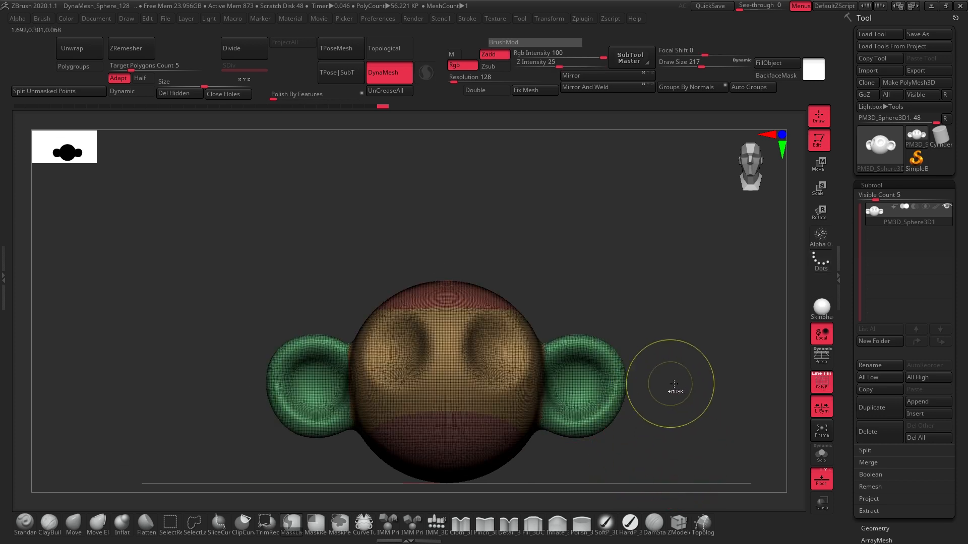
{"action": "mouse_move", "coordinate": [672, 391]}
{"action": "left_mouse_down", "text": "alt"}
{"action": "mouse_move", "coordinate": [732, 411]}
{"action": "mouse_move", "coordinate": [667, 401]}
{"action": "left_mouse_up", "text": "alt"}
{"action": "key", "text": "shift+f"}
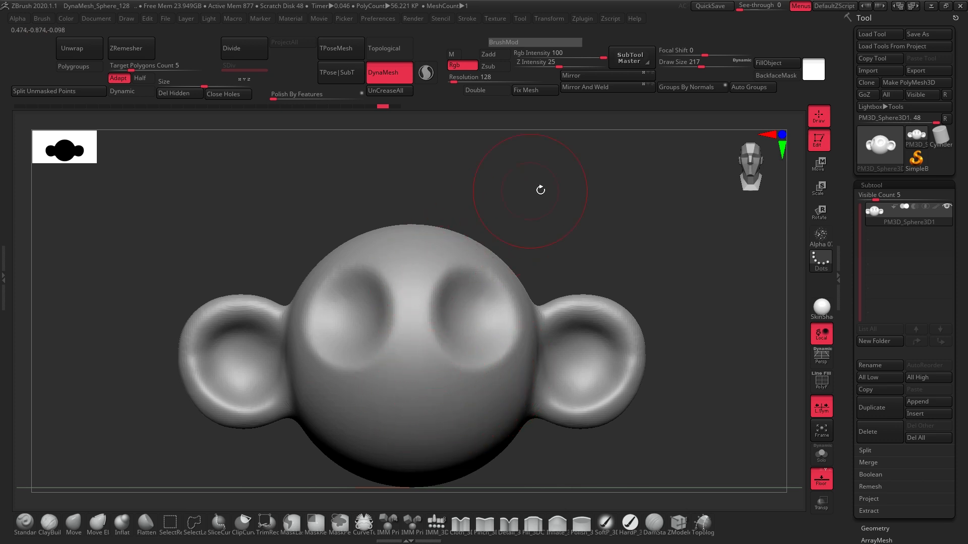
{"action": "left_click_drag", "start_coordinate": [540, 190], "coordinate": [475, 259]}
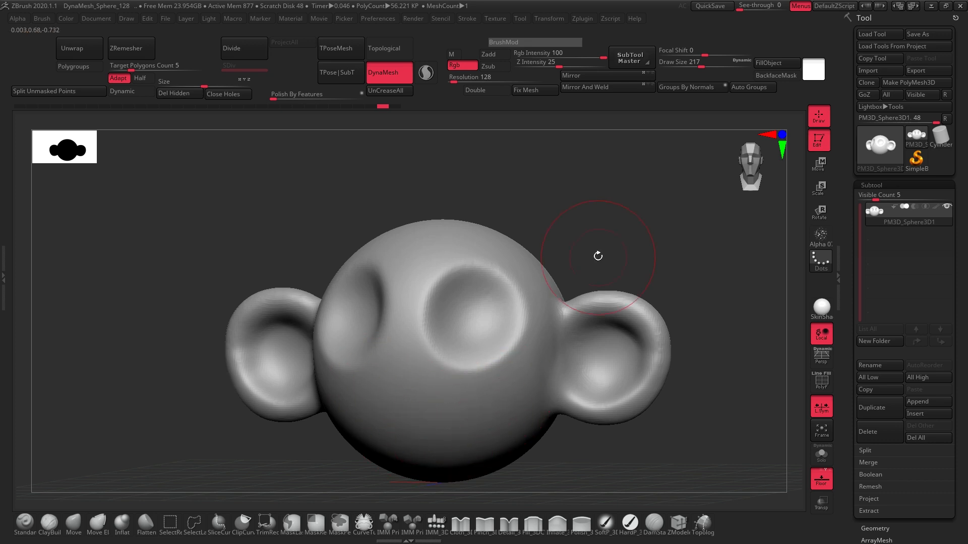
{"action": "mouse_move", "coordinate": [598, 256]}
{"action": "left_mouse_down"}
{"action": "mouse_move", "coordinate": [512, 313]}
{"action": "mouse_move", "coordinate": [670, 395]}
{"action": "left_mouse_up"}
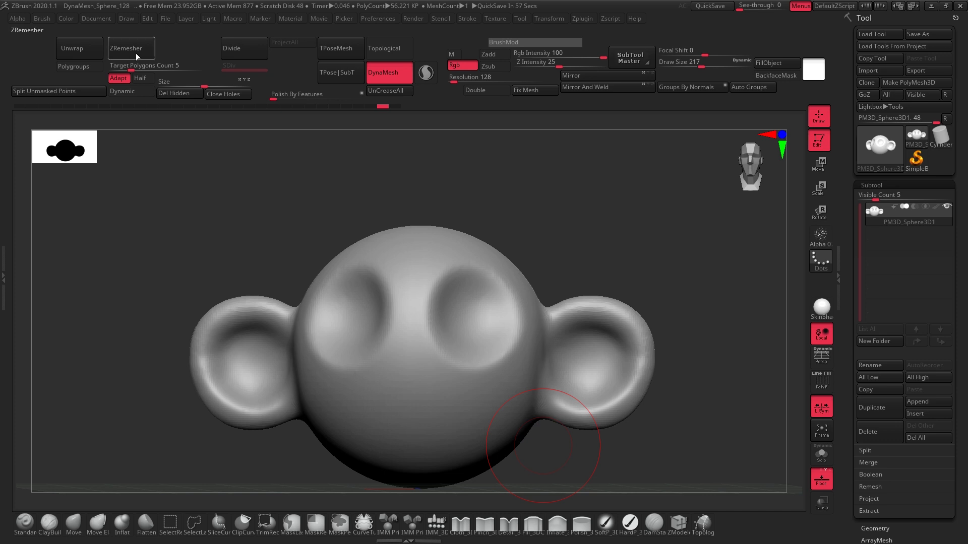
Turn off adaptive density and remesh the head with ZRemesher at a target polygon count of 5
{"action": "left_click", "coordinate": [125, 78]}
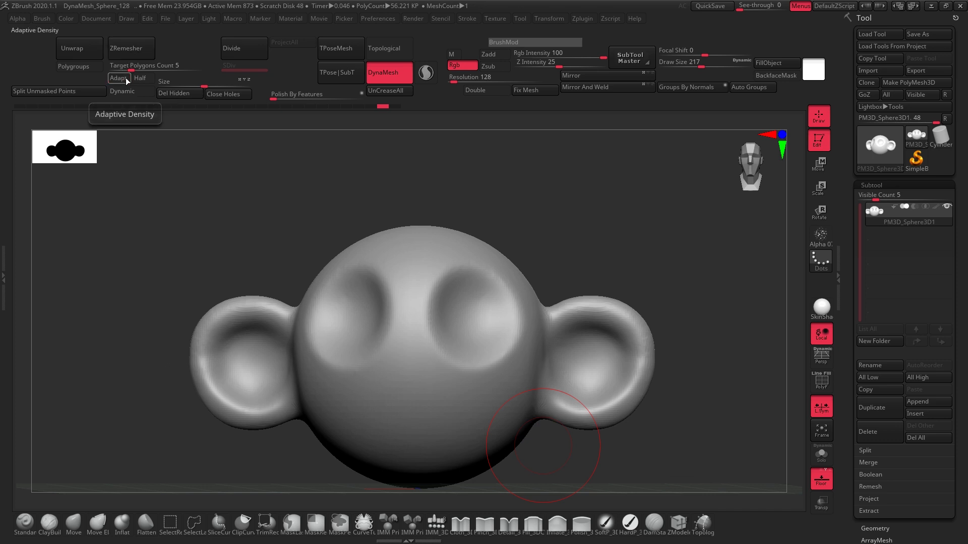
{"action": "left_click", "coordinate": [143, 48]}
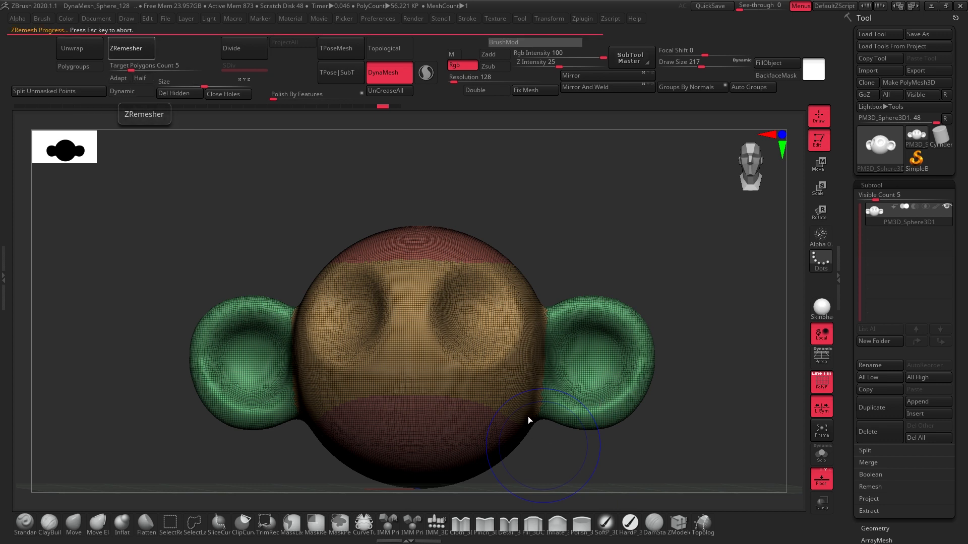
{"action": "left_click_drag", "start_coordinate": [688, 365], "coordinate": [599, 357]}
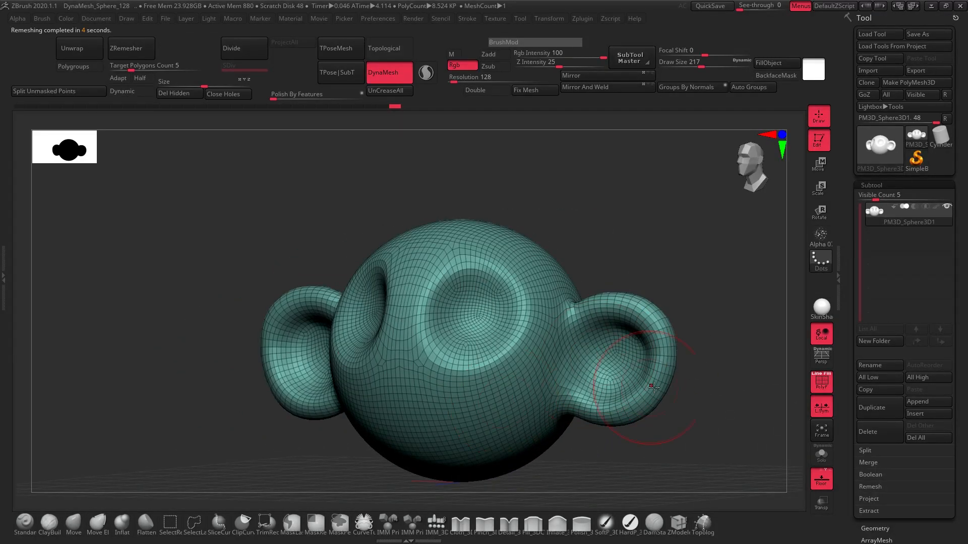
{"action": "left_click_drag", "start_coordinate": [653, 387], "coordinate": [695, 437], "text": "shift"}
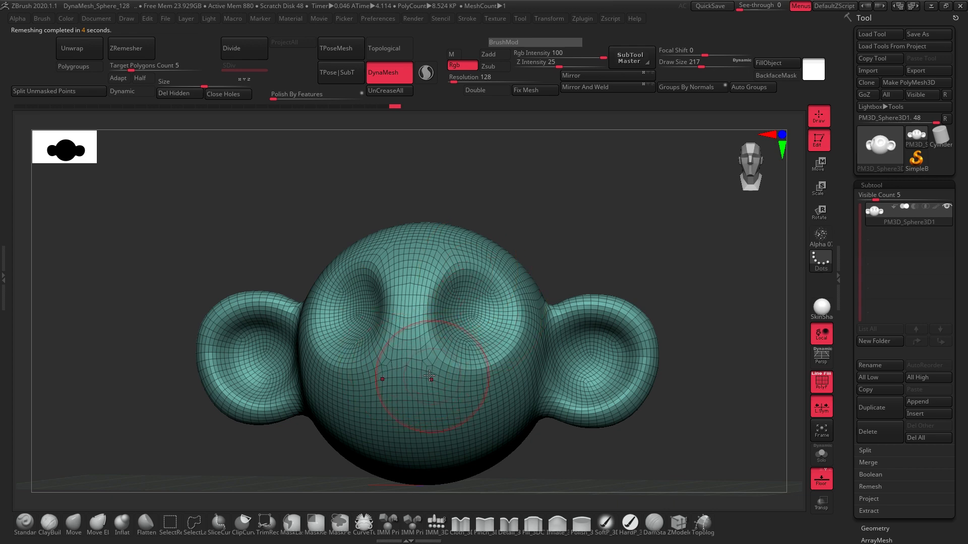
{"action": "mouse_move", "coordinate": [694, 308]}
{"action": "left_mouse_down"}
{"action": "mouse_move", "coordinate": [687, 315]}
{"action": "mouse_move", "coordinate": [700, 308]}
{"action": "left_mouse_up"}
Remesh the head with ZRemesher's Half option, run a second pass, and undo that second pass
{"action": "left_click", "coordinate": [143, 78]}
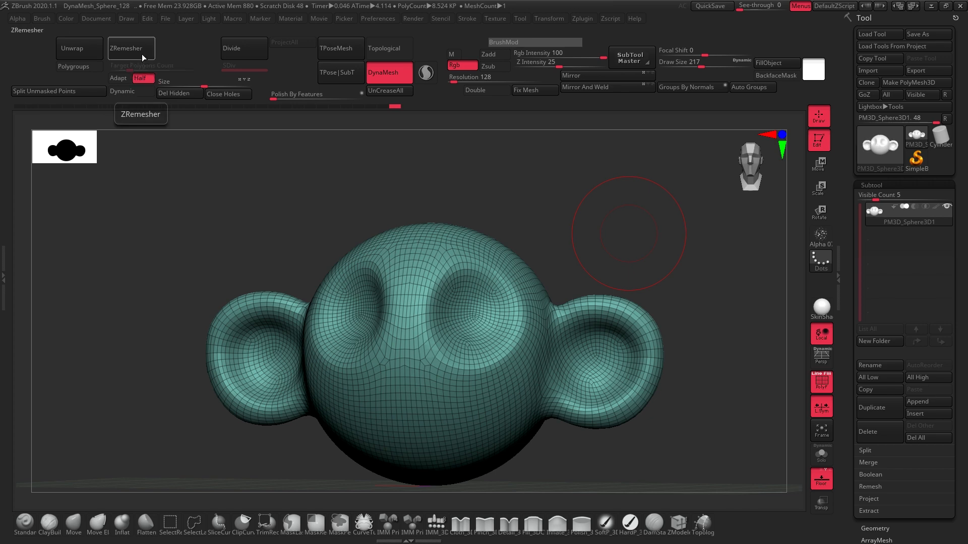
{"action": "left_click", "coordinate": [129, 48]}
{"action": "left_click_drag", "start_coordinate": [657, 270], "coordinate": [566, 205]}
{"action": "left_click", "coordinate": [130, 49]}
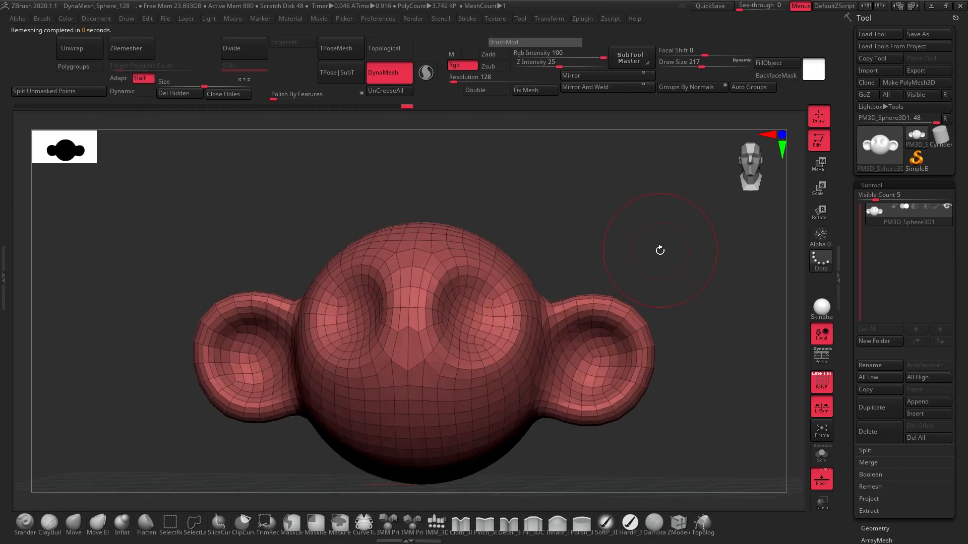
{"action": "key", "text": "ctrl+z"}
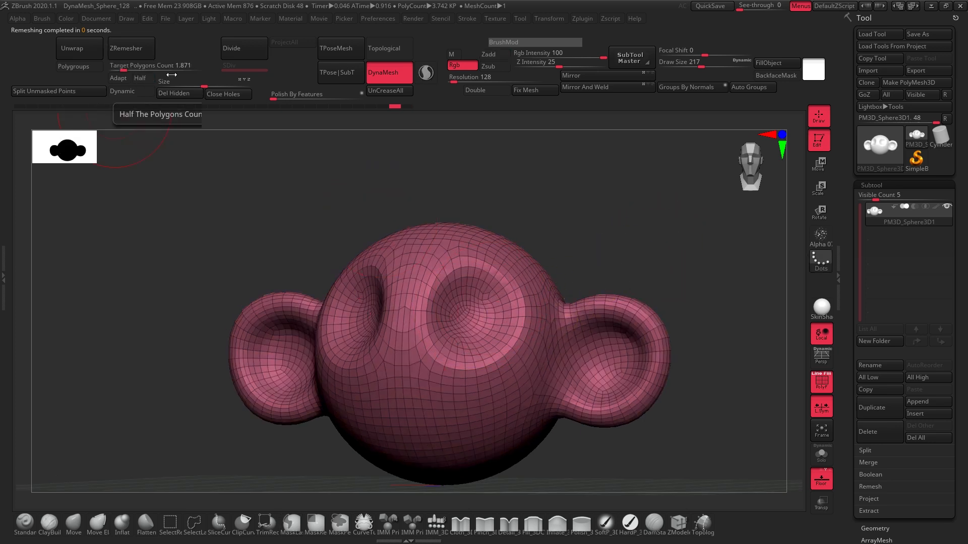
Remesh the head with Half off at a target polygon count of 1.871, undoing the extra pass
{"action": "left_click", "coordinate": [130, 49]}
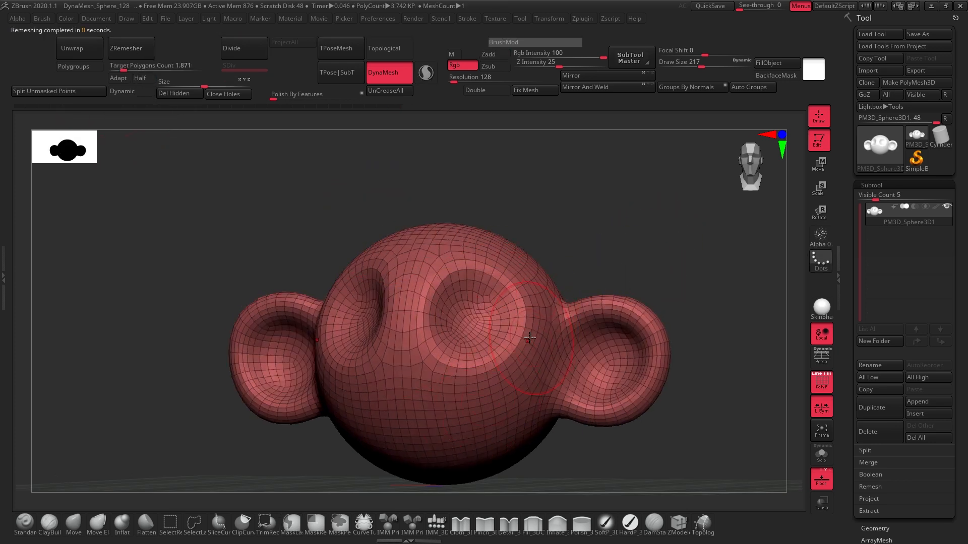
{"action": "left_click_drag", "start_coordinate": [512, 217], "coordinate": [499, 159], "text": "shift"}
{"action": "left_click", "coordinate": [146, 49]}
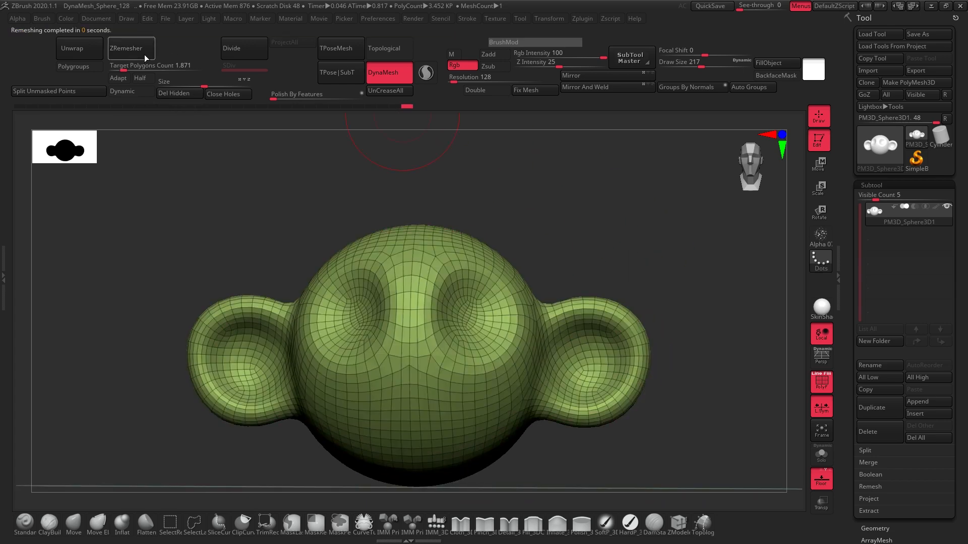
{"action": "key", "text": "ctrl+z"}
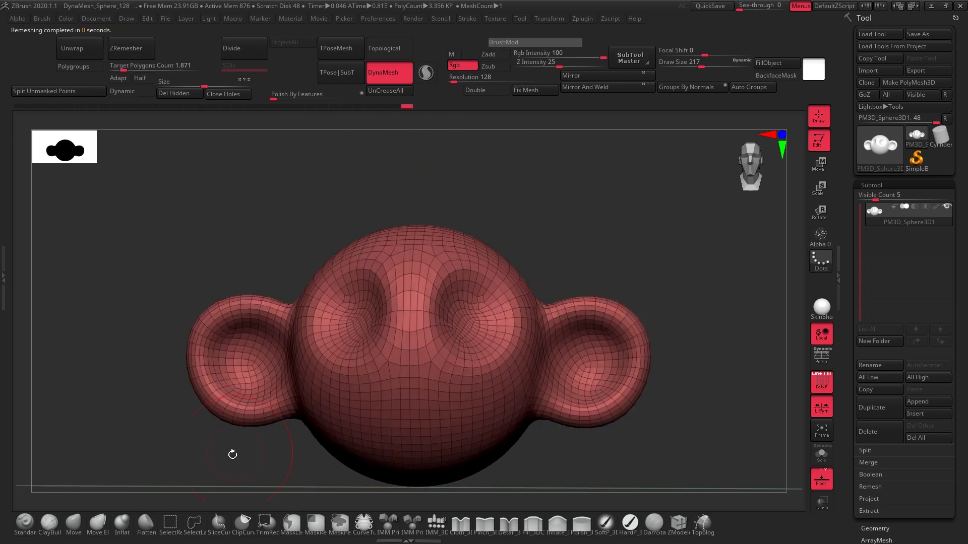
Set the Move brush to draw size 18 and nudge the polygons inside the eye sockets
{"action": "left_click", "coordinate": [81, 523]}
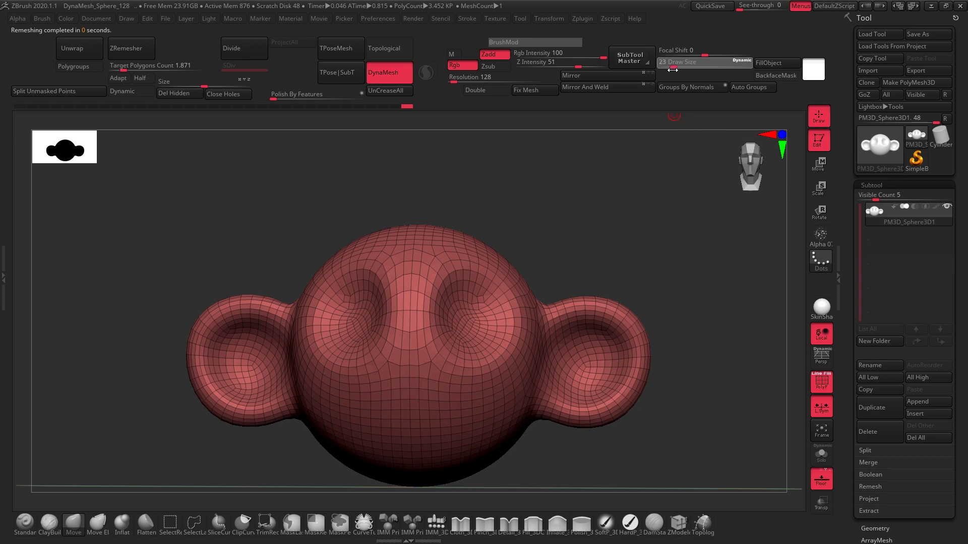
{"action": "left_click_drag", "start_coordinate": [673, 70], "coordinate": [670, 70]}
{"action": "mouse_move", "coordinate": [625, 227]}
{"action": "left_mouse_down", "text": "alt"}
{"action": "mouse_move", "coordinate": [576, 289]}
{"action": "mouse_move", "coordinate": [562, 276]}
{"action": "left_mouse_up", "text": "alt"}
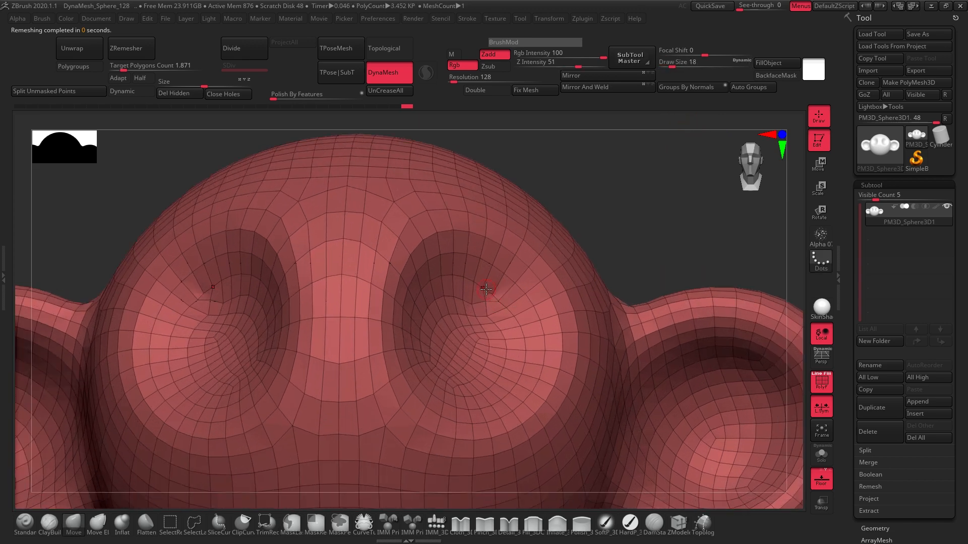
Run ZRemesher on the head two more times at the 1.871 target to refine the edge flow around the eyes
{"action": "left_click", "coordinate": [128, 48]}
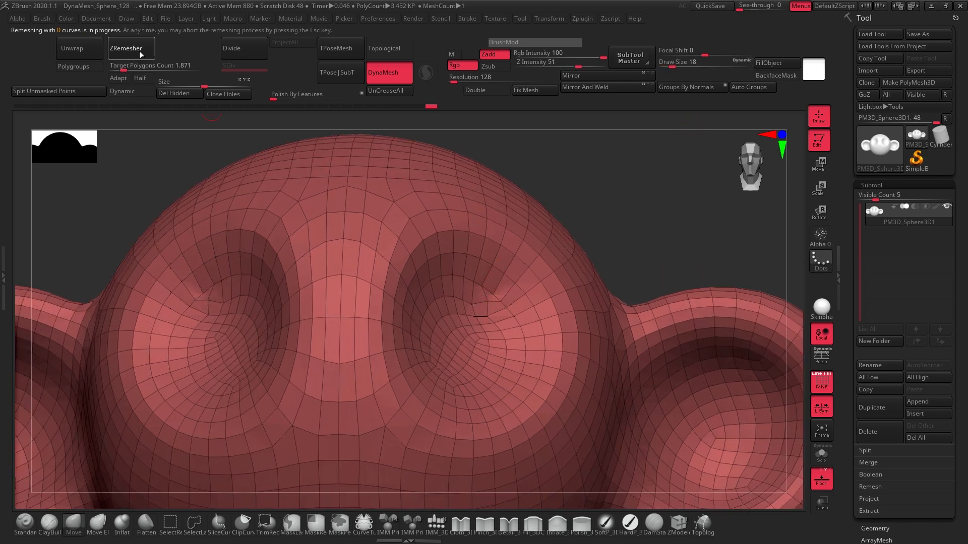
{"action": "right_click_drag", "start_coordinate": [650, 222], "coordinate": [625, 206], "text": "ctrl"}
{"action": "mouse_move", "coordinate": [625, 206]}
{"action": "right_mouse_down"}
{"action": "mouse_move", "coordinate": [573, 229]}
{"action": "mouse_move", "coordinate": [564, 272]}
{"action": "right_mouse_up"}
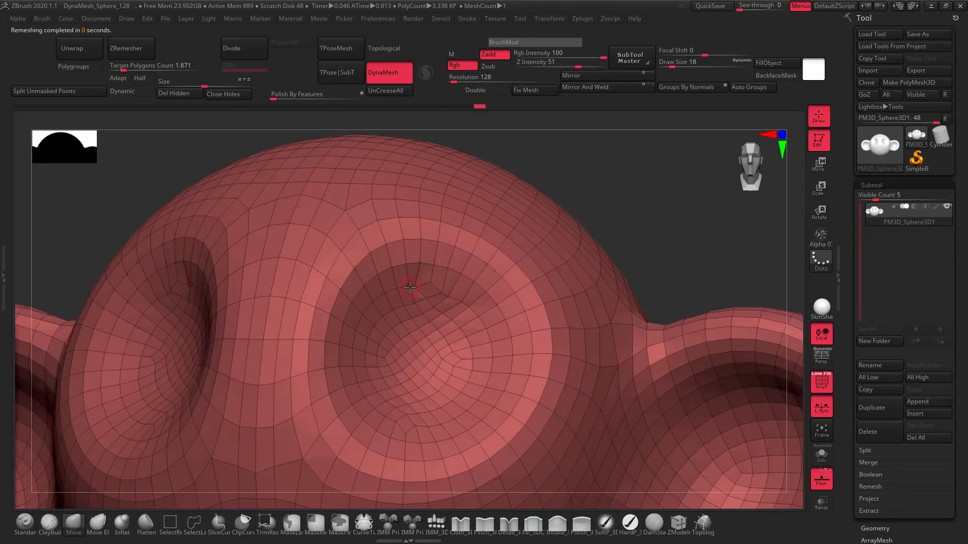
{"action": "left_click", "coordinate": [131, 49]}
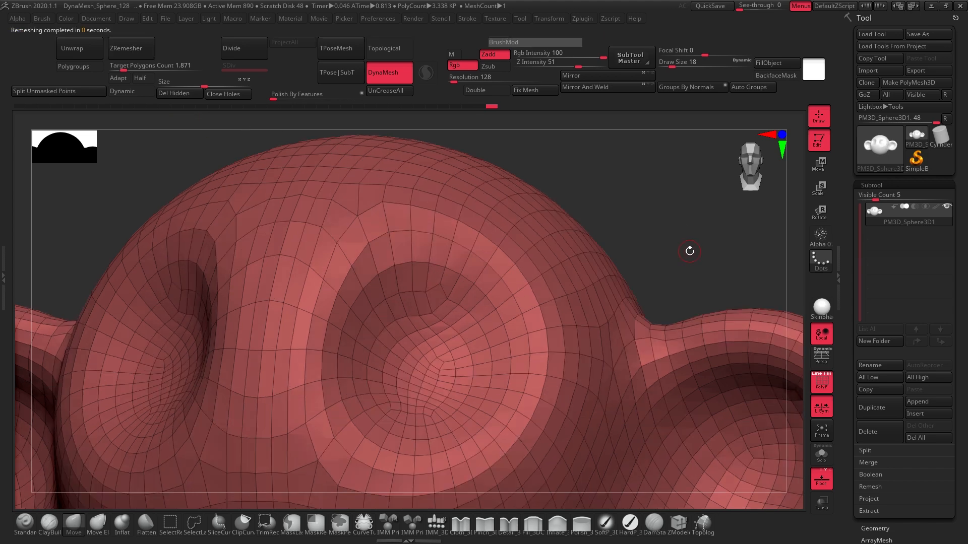
{"action": "mouse_move", "coordinate": [675, 242]}
{"action": "right_mouse_down", "text": "ctrl"}
{"action": "mouse_move", "coordinate": [609, 271]}
{"action": "mouse_move", "coordinate": [659, 335]}
{"action": "mouse_move", "coordinate": [637, 297]}
{"action": "mouse_move", "coordinate": [704, 238]}
{"action": "mouse_move", "coordinate": [592, 228]}
{"action": "right_mouse_up", "text": "ctrl"}
{"action": "key", "text": "shift+f"}
{"action": "key", "text": "shift+f"}
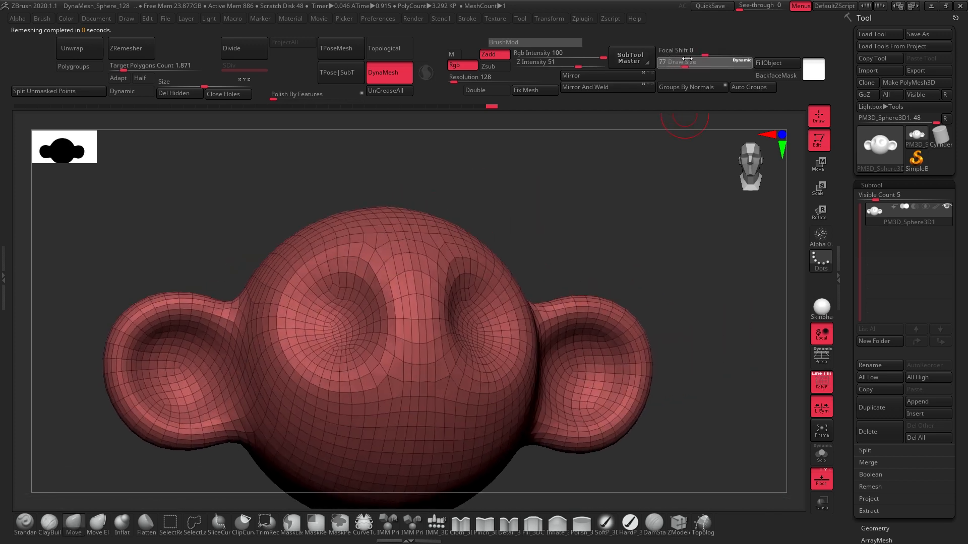
Enlarge the draw size to 262 and reduce the head's mesh with ZRemesher's Half option
{"action": "left_click_drag", "start_coordinate": [687, 58], "coordinate": [708, 59]}
{"action": "right_click_drag", "start_coordinate": [633, 197], "coordinate": [326, 136]}
{"action": "left_click", "coordinate": [142, 51]}
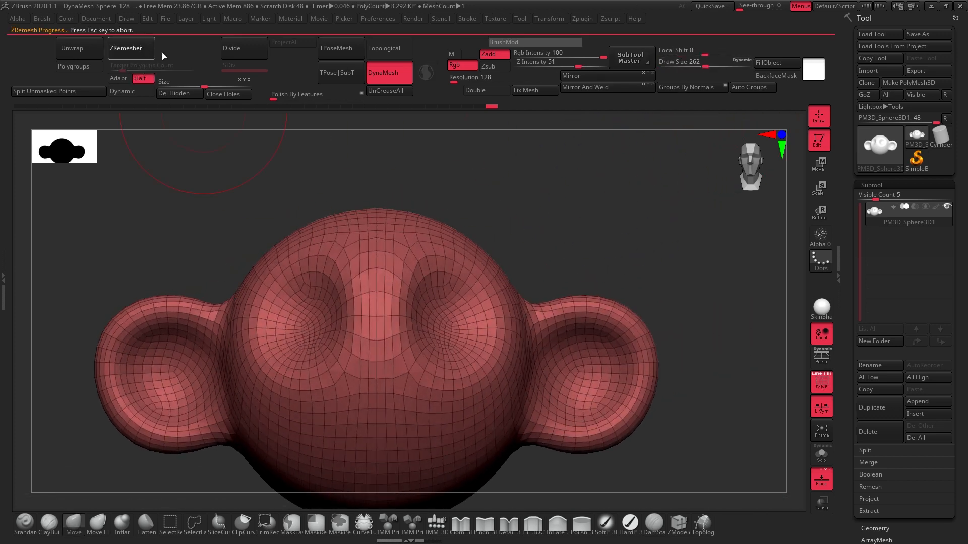
{"action": "right_click_drag", "start_coordinate": [676, 334], "coordinate": [650, 351], "text": "ctrl"}
{"action": "key", "text": "shift+f"}
Enable Dynamic subdivision and pull the outer contours of both ears with the Move brush
{"action": "left_click", "coordinate": [131, 91]}
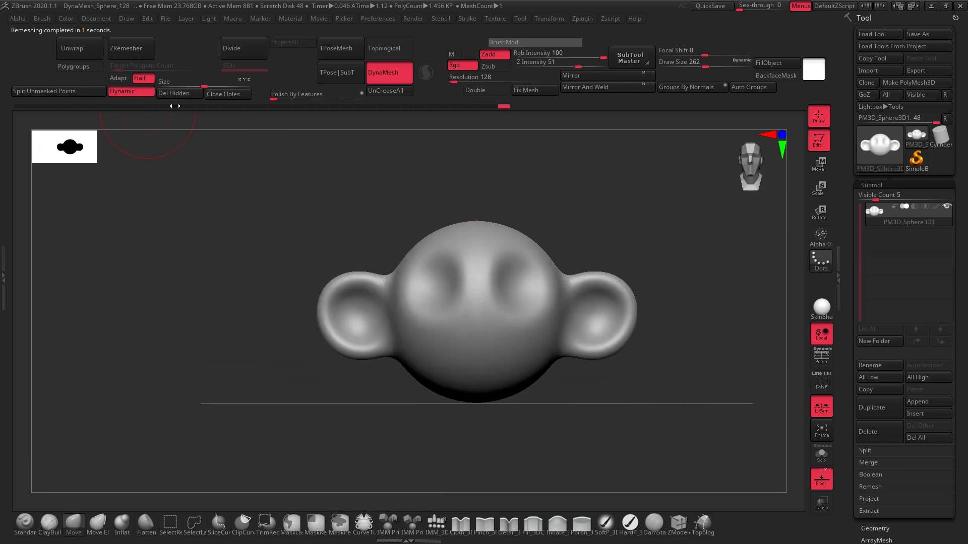
{"action": "mouse_move", "coordinate": [573, 368]}
{"action": "right_mouse_down", "text": "ctrl"}
{"action": "mouse_move", "coordinate": [627, 411]}
{"action": "mouse_move", "coordinate": [542, 390]}
{"action": "mouse_move", "coordinate": [616, 378]}
{"action": "right_mouse_up", "text": "ctrl"}
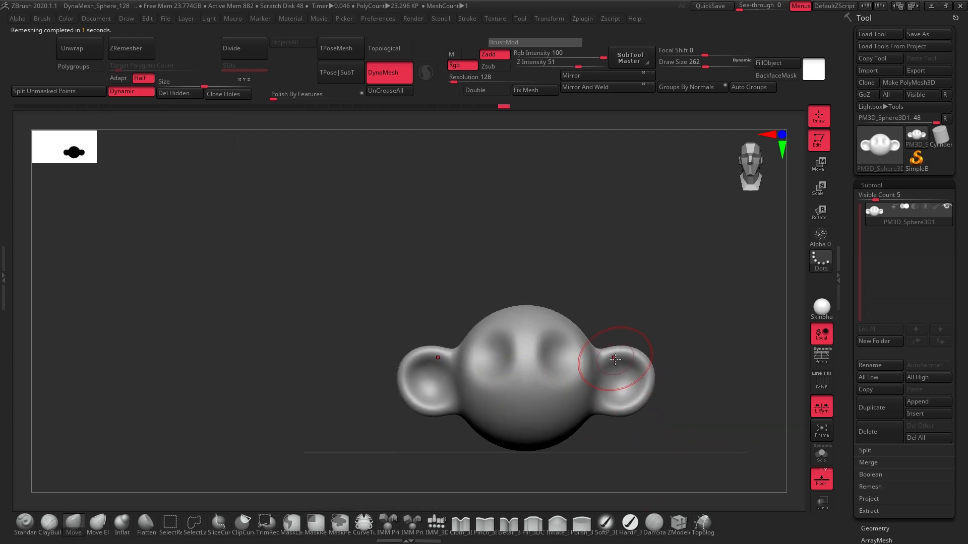
{"action": "mouse_move", "coordinate": [676, 363]}
{"action": "right_mouse_down", "text": "ctrl"}
{"action": "mouse_move", "coordinate": [659, 334]}
{"action": "mouse_move", "coordinate": [582, 319]}
{"action": "right_mouse_up", "text": "ctrl"}
{"action": "left_click_drag", "start_coordinate": [530, 312], "coordinate": [531, 309]}
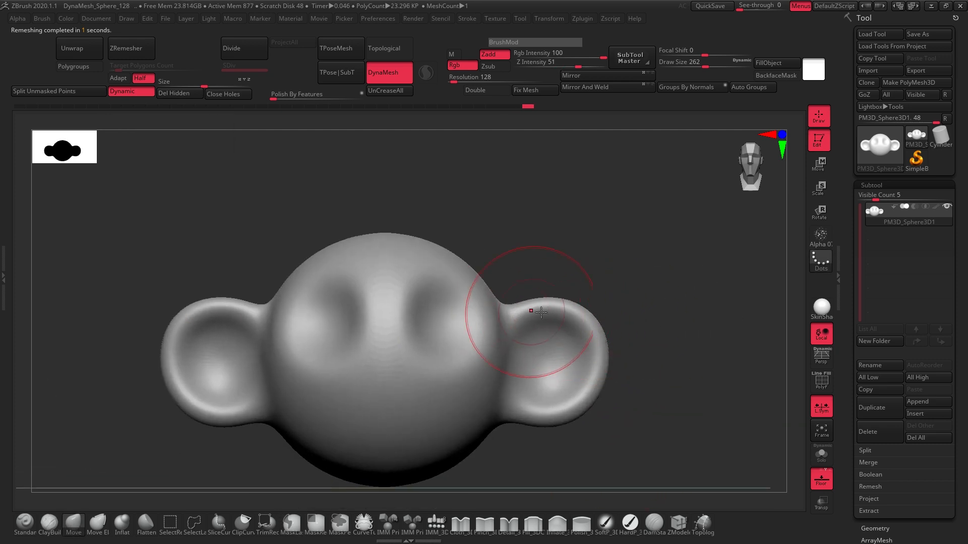
{"action": "left_click_drag", "start_coordinate": [587, 331], "coordinate": [592, 336]}
{"action": "left_click_drag", "start_coordinate": [589, 393], "coordinate": [594, 398]}
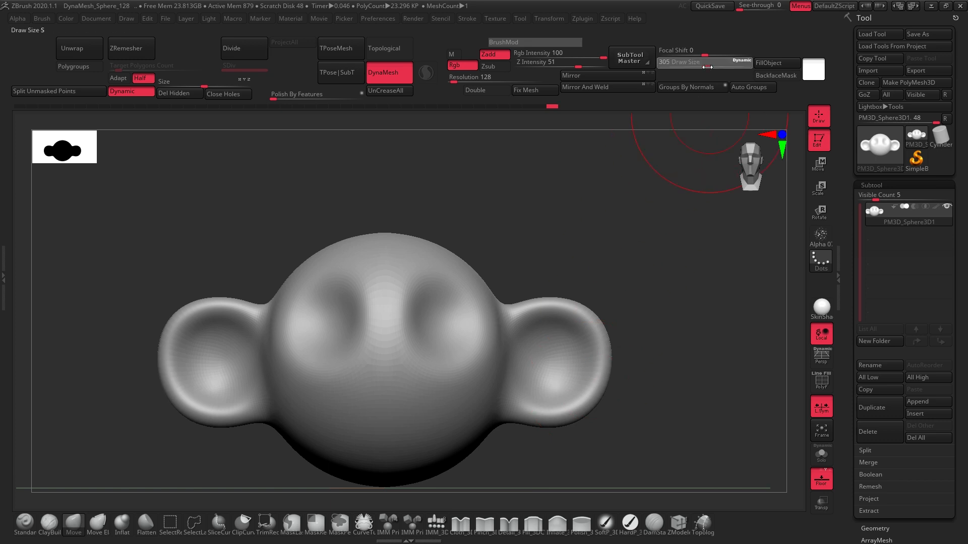
Carve creases inside the ears and around the eye-socket rims with the DamStandard brush at draw size 128
{"action": "left_click_drag", "start_coordinate": [704, 66], "coordinate": [692, 67]}
{"action": "left_click_drag", "start_coordinate": [635, 268], "coordinate": [544, 285]}
{"action": "left_click", "coordinate": [653, 522]}
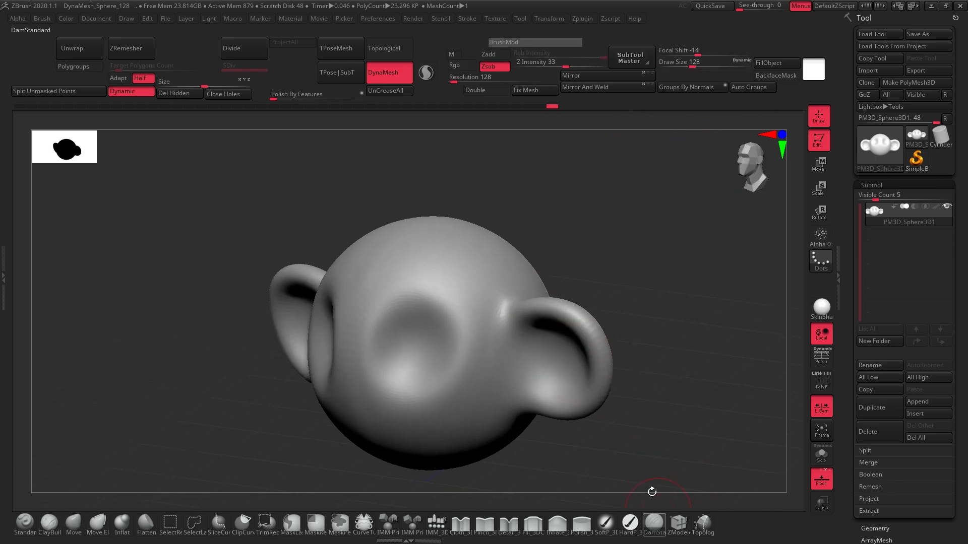
{"action": "left_click_drag", "start_coordinate": [650, 490], "coordinate": [573, 281]}
{"action": "mouse_move", "coordinate": [504, 283]}
{"action": "right_mouse_down"}
{"action": "mouse_move", "coordinate": [536, 300]}
{"action": "mouse_move", "coordinate": [644, 265]}
{"action": "right_mouse_up"}
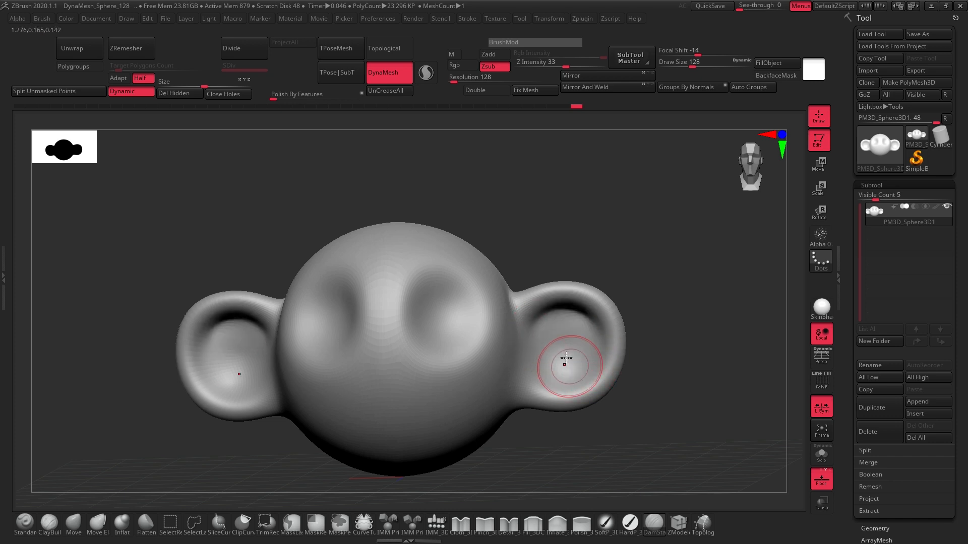
{"action": "mouse_move", "coordinate": [667, 320]}
{"action": "right_mouse_down"}
{"action": "mouse_move", "coordinate": [579, 334]}
{"action": "mouse_move", "coordinate": [566, 352]}
{"action": "mouse_move", "coordinate": [479, 303]}
{"action": "right_mouse_up"}
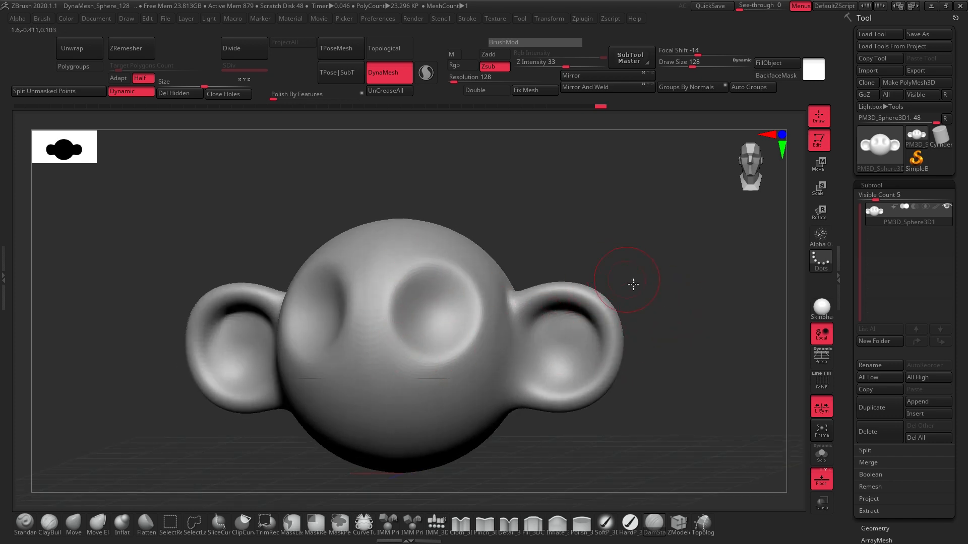
{"action": "right_click_drag", "start_coordinate": [630, 280], "coordinate": [681, 311], "text": "alt"}
{"action": "mouse_move", "coordinate": [444, 348]}
{"action": "left_mouse_down"}
{"action": "mouse_move", "coordinate": [442, 317]}
{"action": "mouse_move", "coordinate": [501, 391]}
{"action": "mouse_move", "coordinate": [506, 301]}
{"action": "mouse_move", "coordinate": [458, 374]}
{"action": "mouse_move", "coordinate": [508, 302]}
{"action": "left_mouse_up"}
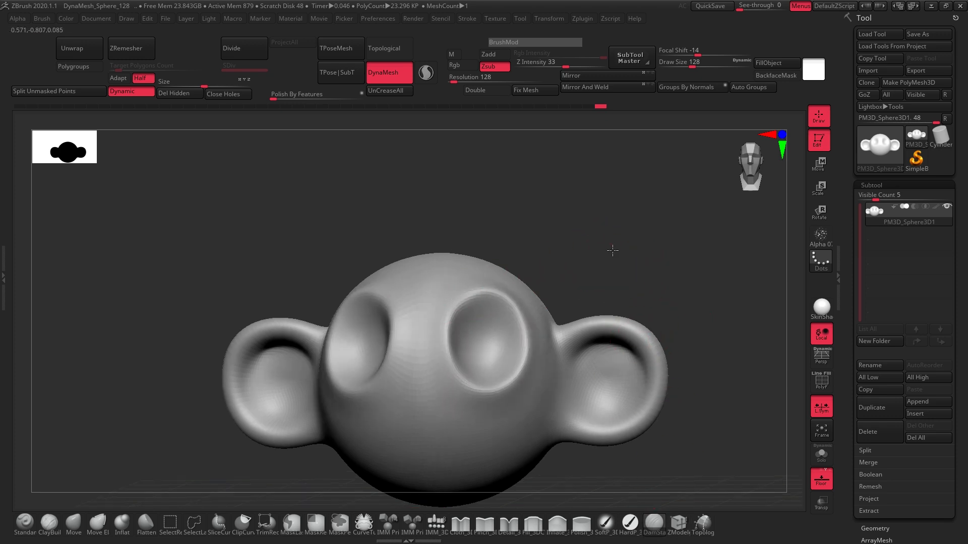
Carve the rims of the eye sockets further with the DamStandard brush at draw size 128
{"action": "right_click_drag", "start_coordinate": [611, 250], "coordinate": [627, 263]}
{"action": "mouse_move", "coordinate": [467, 298]}
{"action": "left_mouse_down"}
{"action": "mouse_move", "coordinate": [484, 388]}
{"action": "mouse_move", "coordinate": [490, 296]}
{"action": "mouse_move", "coordinate": [453, 327]}
{"action": "left_mouse_up"}
{"action": "right_click_drag", "start_coordinate": [633, 259], "coordinate": [496, 337]}
{"action": "mouse_move", "coordinate": [495, 337]}
{"action": "left_mouse_down"}
{"action": "mouse_move", "coordinate": [505, 353]}
{"action": "mouse_move", "coordinate": [475, 367]}
{"action": "left_mouse_up"}
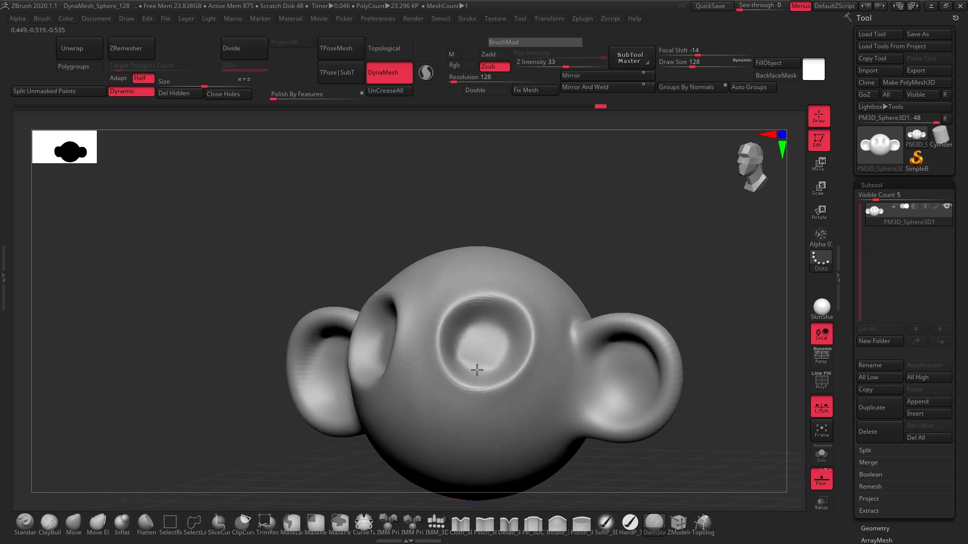
{"action": "mouse_move", "coordinate": [475, 367]}
{"action": "right_mouse_down"}
{"action": "mouse_move", "coordinate": [640, 252]}
{"action": "mouse_move", "coordinate": [649, 282]}
{"action": "mouse_move", "coordinate": [661, 248]}
{"action": "mouse_move", "coordinate": [566, 329]}
{"action": "right_mouse_up"}
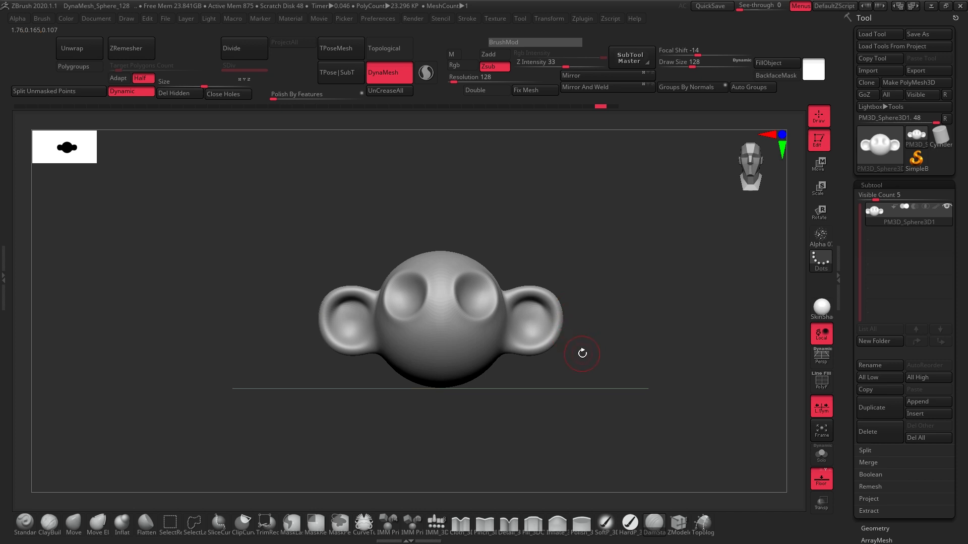
Choose the Move brush at draw size 172, turn off Dynamic subdivision, and display the head's polyframe
{"action": "mouse_move", "coordinate": [554, 314]}
{"action": "right_mouse_down", "text": "ctrl"}
{"action": "mouse_move", "coordinate": [635, 298]}
{"action": "mouse_move", "coordinate": [672, 313]}
{"action": "right_mouse_up", "text": "ctrl"}
{"action": "key", "text": "shift+f"}
{"action": "left_click", "coordinate": [73, 524]}
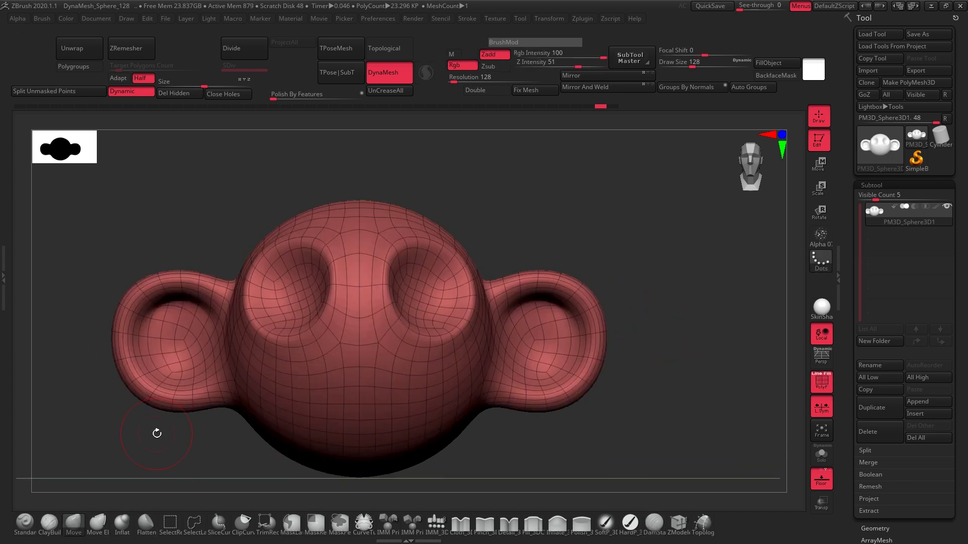
{"action": "left_click_drag", "start_coordinate": [695, 65], "coordinate": [694, 65]}
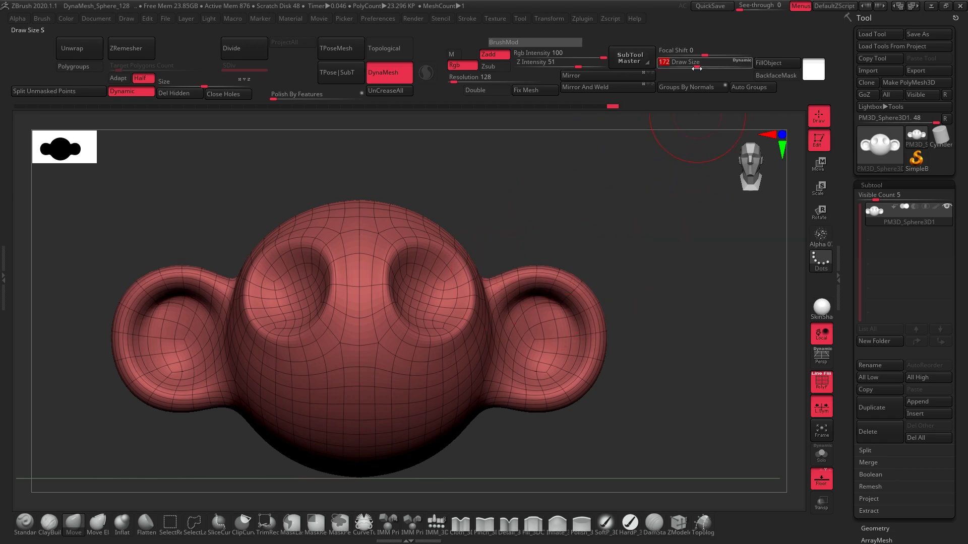
{"action": "key", "text": "shift+f"}
{"action": "left_click", "coordinate": [120, 95]}
{"action": "key", "text": "shift+f"}
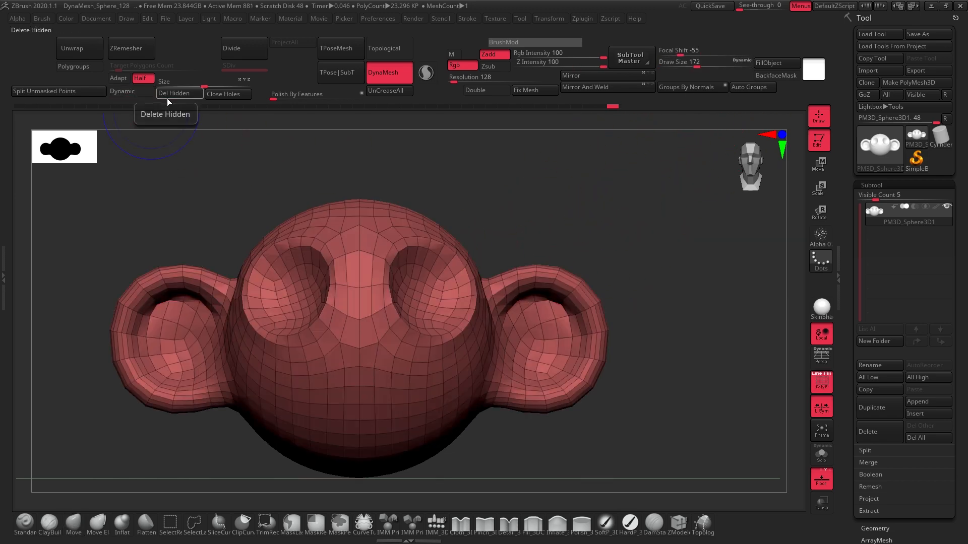
Pull the upper and outer rims of both ears outward with the Move brush, varying the draw size and ending at 154
{"action": "right_click_drag", "start_coordinate": [650, 202], "coordinate": [608, 222]}
{"action": "left_click_drag", "start_coordinate": [559, 277], "coordinate": [566, 251]}
{"action": "left_click", "coordinate": [704, 65]}
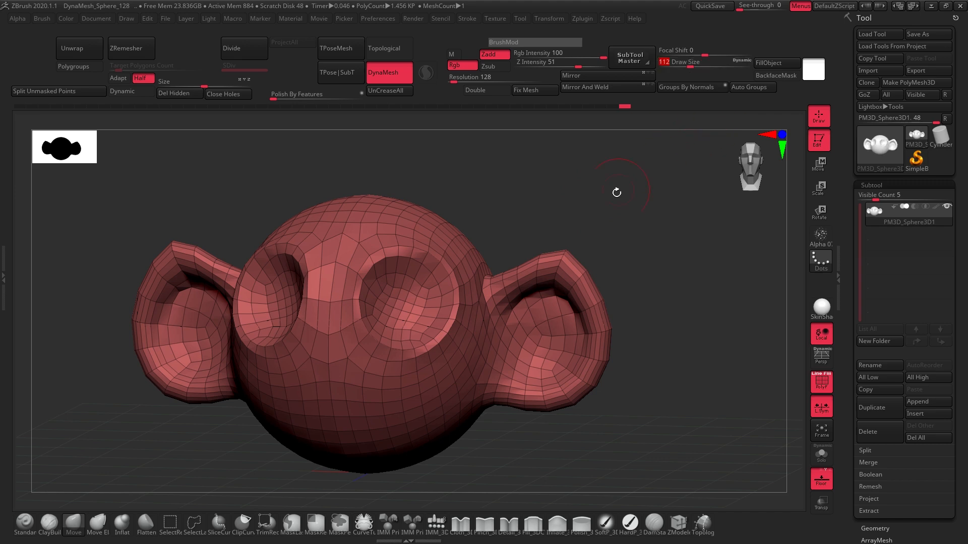
{"action": "left_click_drag", "start_coordinate": [615, 190], "coordinate": [638, 177], "text": "shift"}
{"action": "left_click_drag", "start_coordinate": [537, 261], "coordinate": [537, 243]}
{"action": "left_click", "coordinate": [700, 65]}
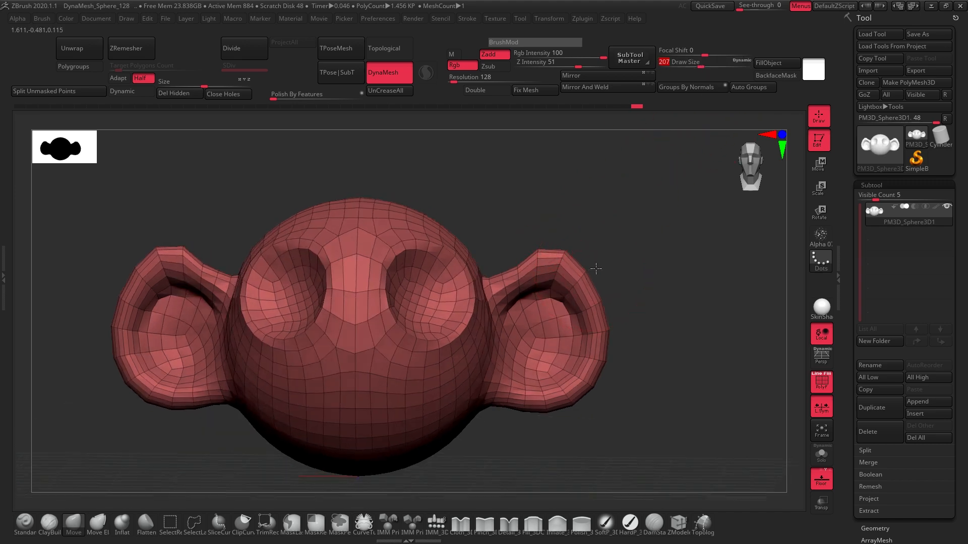
{"action": "mouse_move", "coordinate": [593, 267]}
{"action": "right_mouse_down"}
{"action": "mouse_move", "coordinate": [615, 255]}
{"action": "mouse_move", "coordinate": [595, 260]}
{"action": "right_mouse_up"}
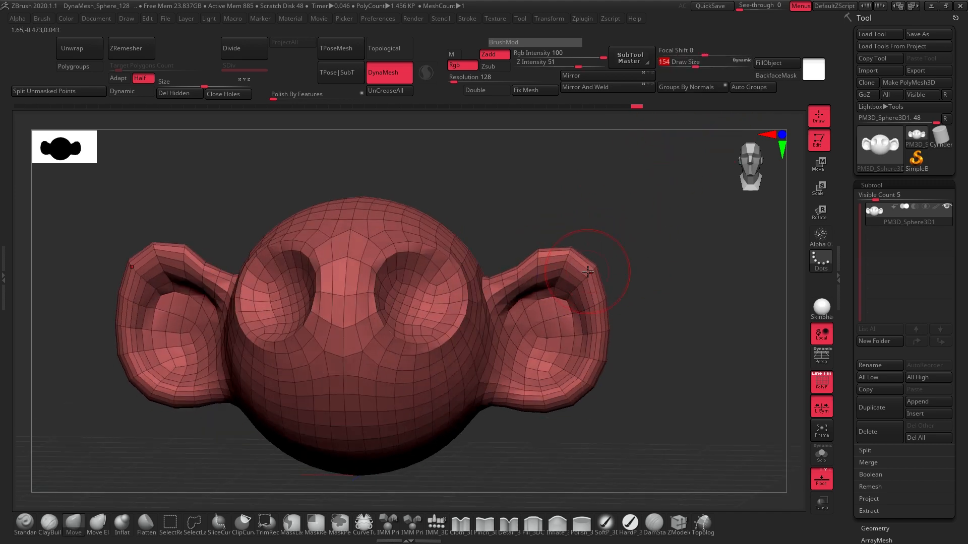
{"action": "left_click_drag", "start_coordinate": [588, 272], "coordinate": [611, 250]}
{"action": "mouse_move", "coordinate": [607, 295]}
{"action": "left_mouse_down"}
{"action": "mouse_move", "coordinate": [625, 308]}
{"action": "mouse_move", "coordinate": [626, 374]}
{"action": "left_mouse_up"}
{"action": "left_click_drag", "start_coordinate": [580, 404], "coordinate": [578, 412]}
Reshape and smooth the lower face and cheeks below the eye sockets with the Move brush at draw size 154
{"action": "mouse_move", "coordinate": [532, 372]}
{"action": "left_mouse_down"}
{"action": "mouse_move", "coordinate": [523, 379]}
{"action": "mouse_move", "coordinate": [491, 331]}
{"action": "left_mouse_up"}
{"action": "mouse_move", "coordinate": [444, 409]}
{"action": "left_mouse_down"}
{"action": "mouse_move", "coordinate": [439, 416]}
{"action": "mouse_move", "coordinate": [422, 382]}
{"action": "left_mouse_up"}
{"action": "mouse_move", "coordinate": [490, 420]}
{"action": "left_mouse_down"}
{"action": "mouse_move", "coordinate": [494, 405]}
{"action": "mouse_move", "coordinate": [549, 391]}
{"action": "mouse_move", "coordinate": [494, 340]}
{"action": "mouse_move", "coordinate": [556, 412]}
{"action": "mouse_move", "coordinate": [508, 339]}
{"action": "left_mouse_up"}
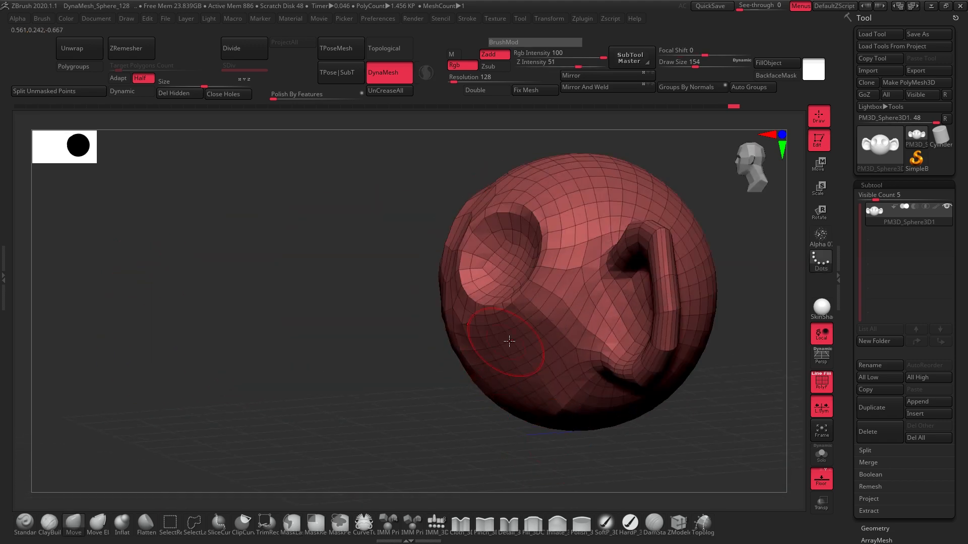
{"action": "left_click_drag", "start_coordinate": [490, 443], "coordinate": [510, 420]}
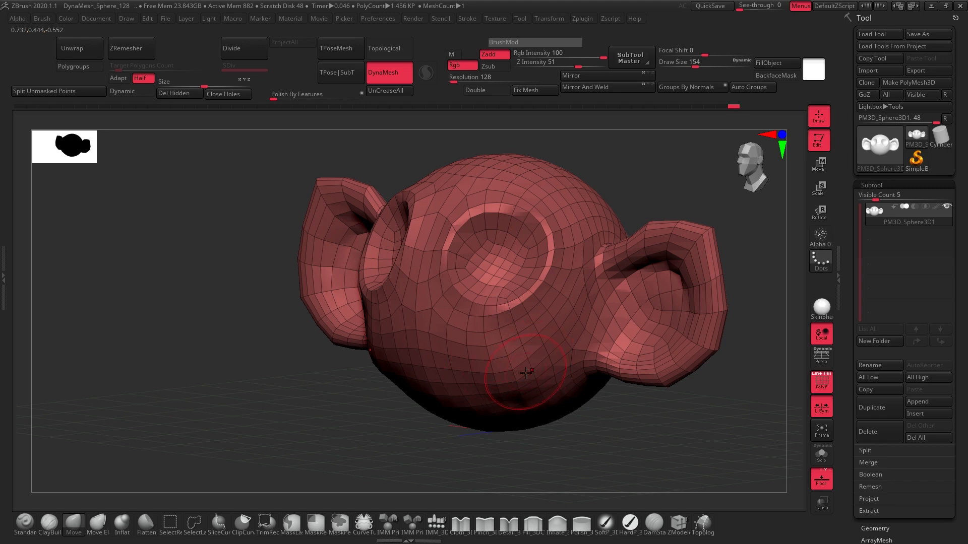
{"action": "left_click_drag", "start_coordinate": [577, 436], "coordinate": [635, 432]}
{"action": "left_click_drag", "start_coordinate": [505, 364], "coordinate": [514, 373], "text": "shift"}
{"action": "left_click_drag", "start_coordinate": [630, 426], "coordinate": [576, 419]}
{"action": "left_click_drag", "start_coordinate": [503, 382], "coordinate": [530, 355]}
{"action": "left_click_drag", "start_coordinate": [551, 424], "coordinate": [600, 410]}
{"action": "left_click_drag", "start_coordinate": [527, 381], "coordinate": [516, 366]}
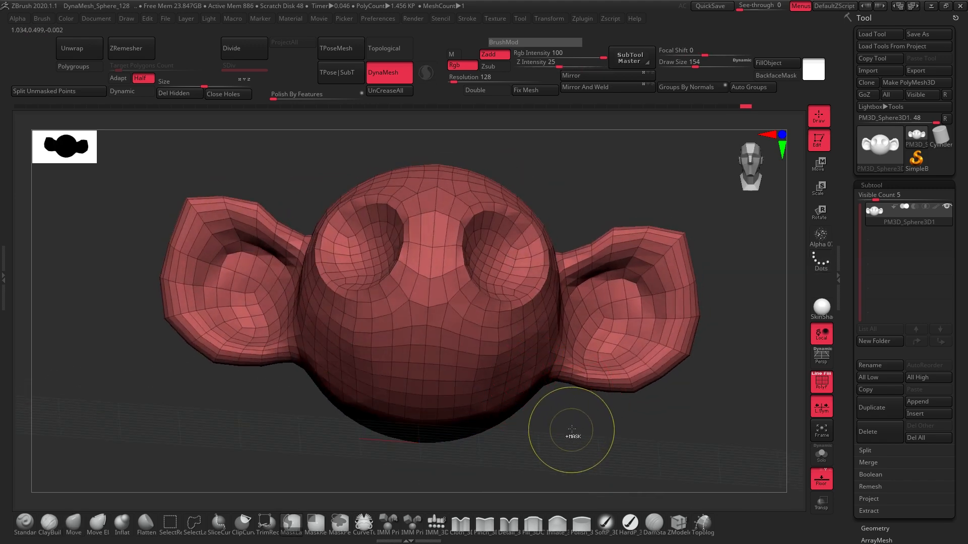
{"action": "left_click_drag", "start_coordinate": [571, 429], "coordinate": [535, 385]}
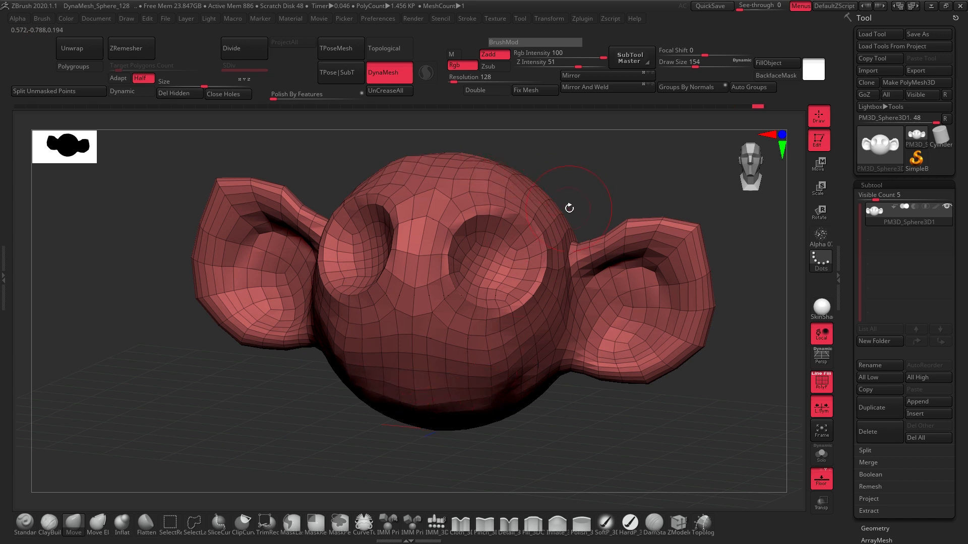
Pull the top of the head up into a brow bump above each eye socket with the Move brush
{"action": "left_click_drag", "start_coordinate": [569, 209], "coordinate": [545, 258], "text": "alt"}
{"action": "left_click_drag", "start_coordinate": [458, 216], "coordinate": [456, 198]}
{"action": "mouse_move", "coordinate": [634, 225]}
{"action": "left_mouse_down"}
{"action": "mouse_move", "coordinate": [596, 201]}
{"action": "mouse_move", "coordinate": [599, 191]}
{"action": "left_mouse_up"}
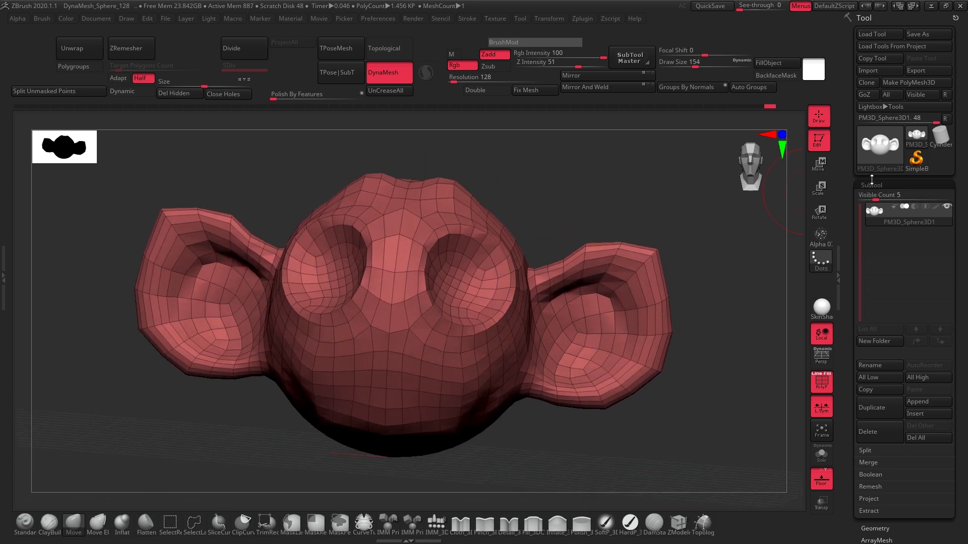
Try smoothing the head with repeated Polish By Features passes, and undo the polishing
{"action": "left_click", "coordinate": [874, 184]}
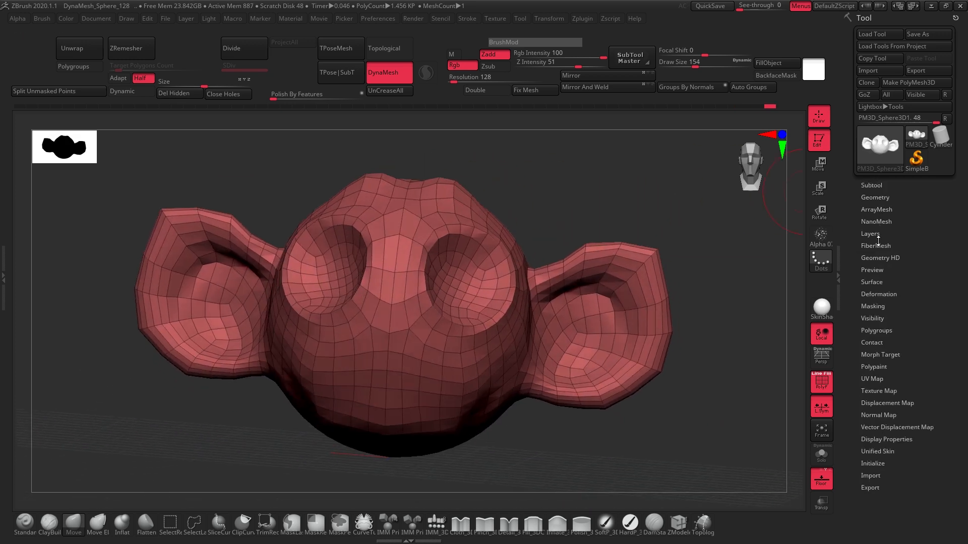
{"action": "left_click", "coordinate": [888, 295]}
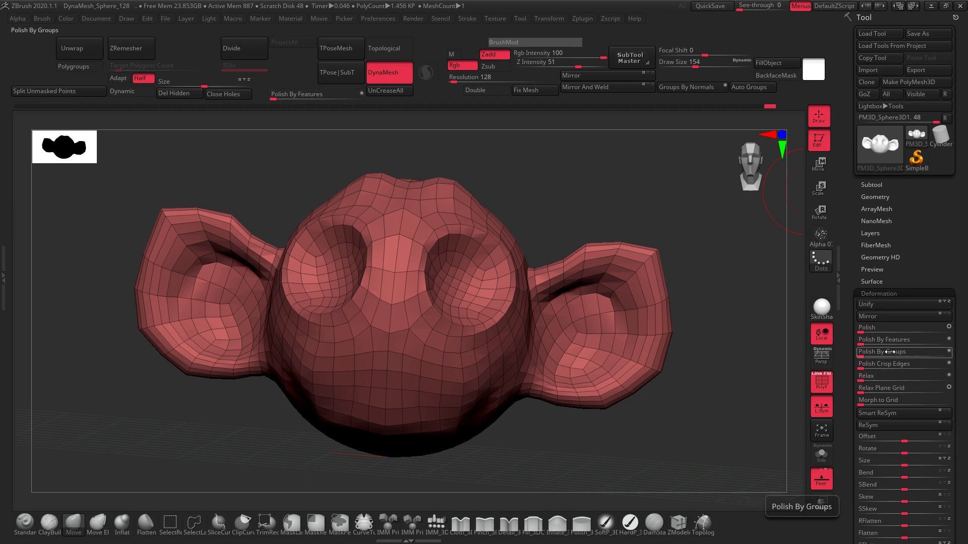
{"action": "left_click", "coordinate": [863, 344]}
{"action": "left_click", "coordinate": [863, 344]}
{"action": "left_click", "coordinate": [863, 345]}
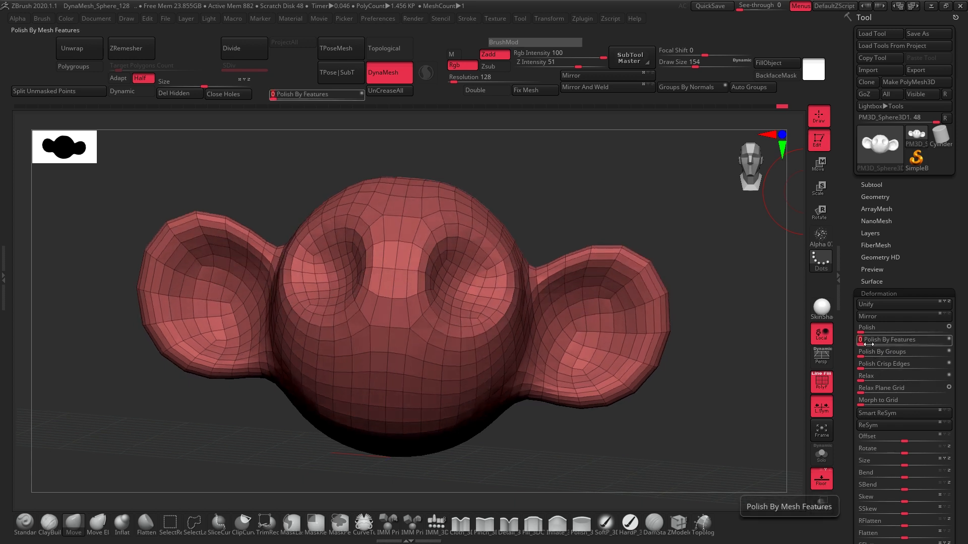
{"action": "left_click_drag", "start_coordinate": [626, 415], "coordinate": [521, 353]}
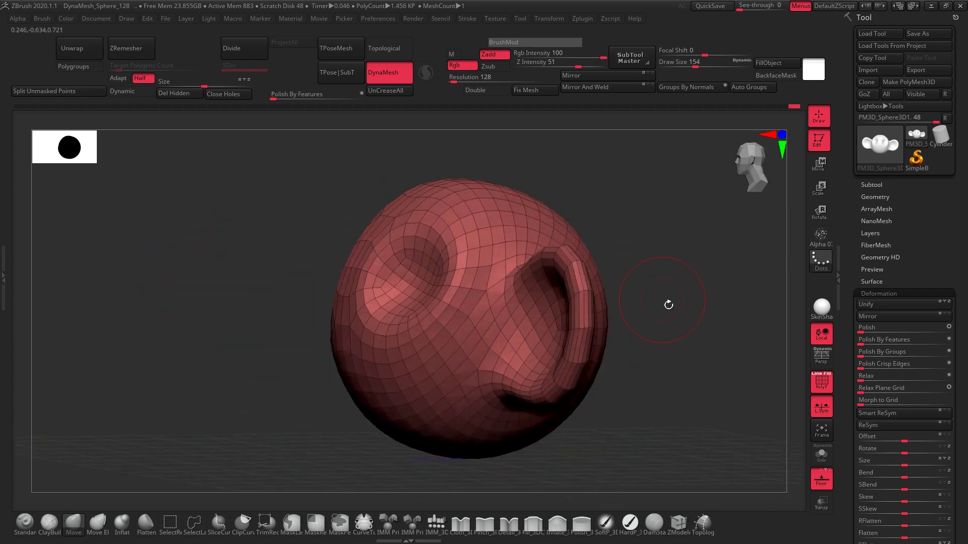
{"action": "left_click_drag", "start_coordinate": [668, 305], "coordinate": [560, 303]}
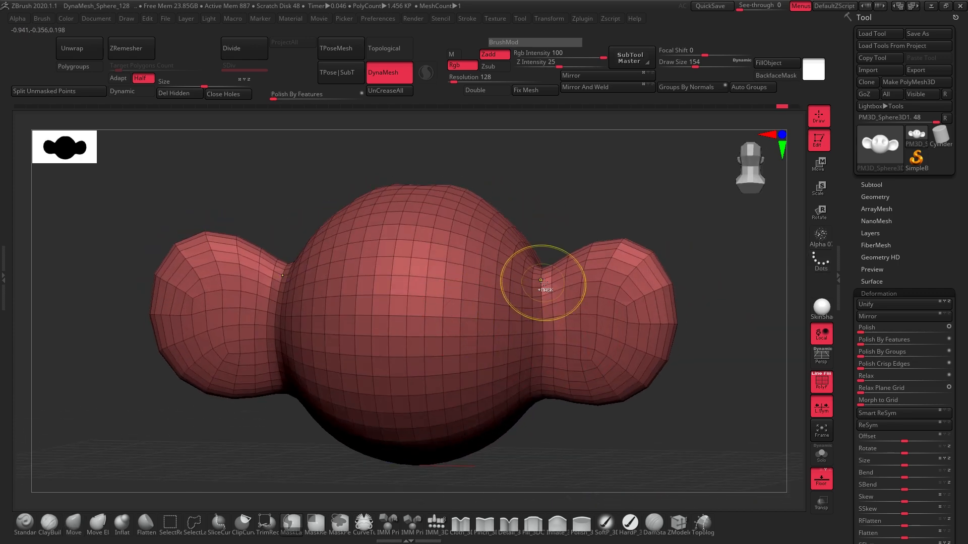
{"action": "key", "text": "ctrl+z"}
{"action": "key", "text": "ctrl+z"}
{"action": "key", "text": "ctrl+z"}
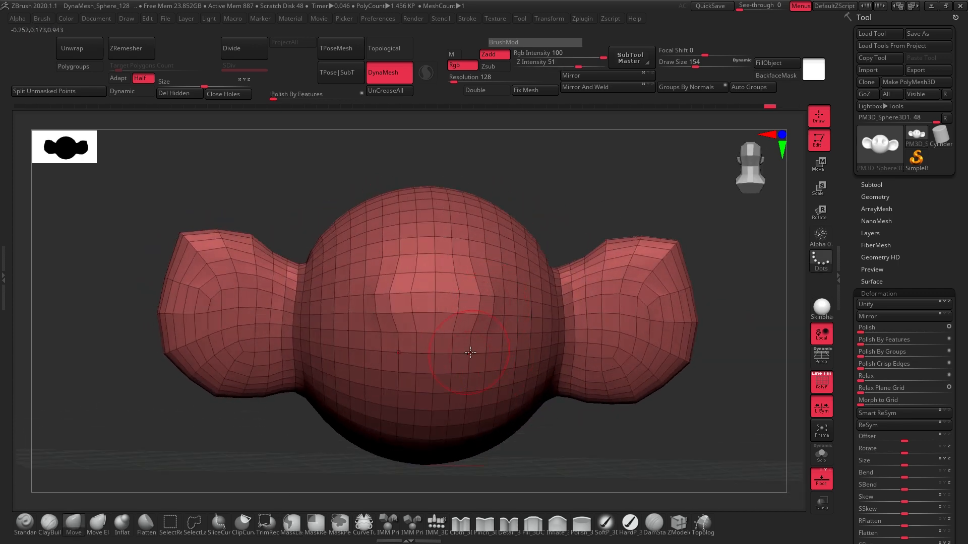
Adjust the lower junction between the ears and the back of the head at draw size 94, and apply Polish By Features
{"action": "left_click_drag", "start_coordinate": [699, 74], "coordinate": [630, 112]}
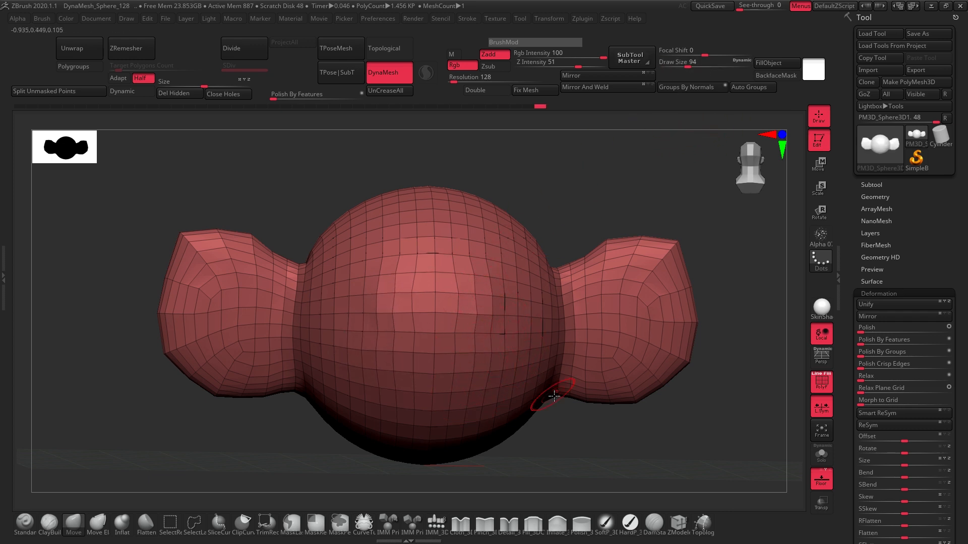
{"action": "left_click_drag", "start_coordinate": [554, 396], "coordinate": [546, 387]}
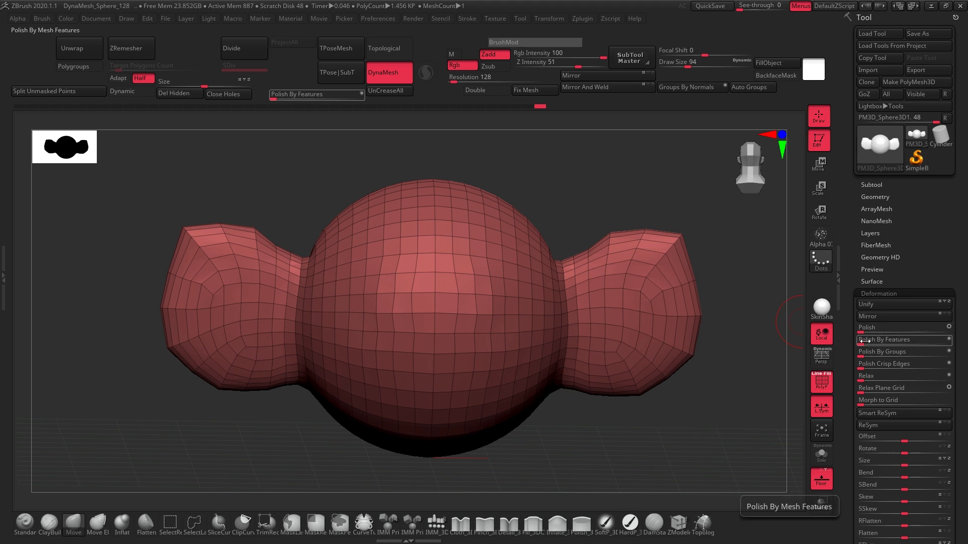
{"action": "left_click_drag", "start_coordinate": [863, 340], "coordinate": [871, 342]}
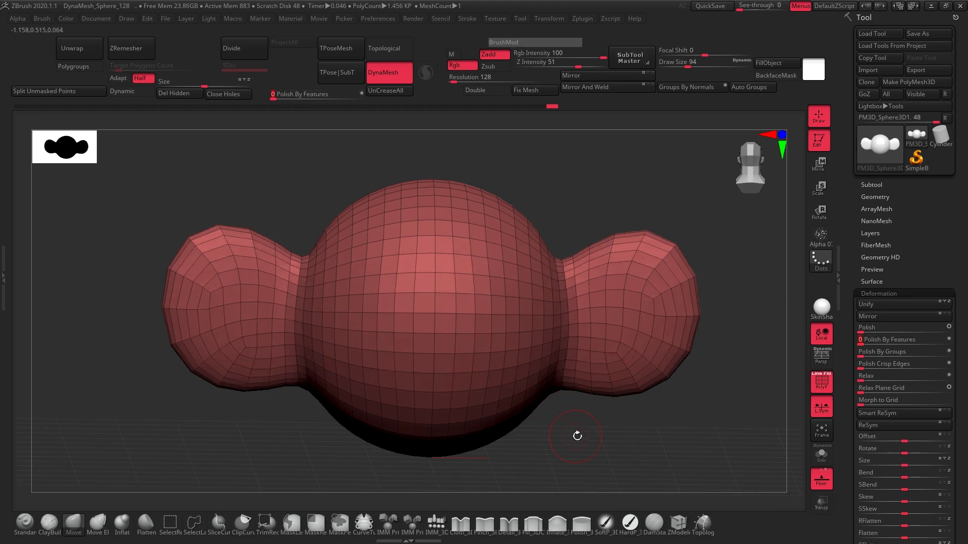
{"action": "left_click_drag", "start_coordinate": [577, 434], "coordinate": [521, 365]}
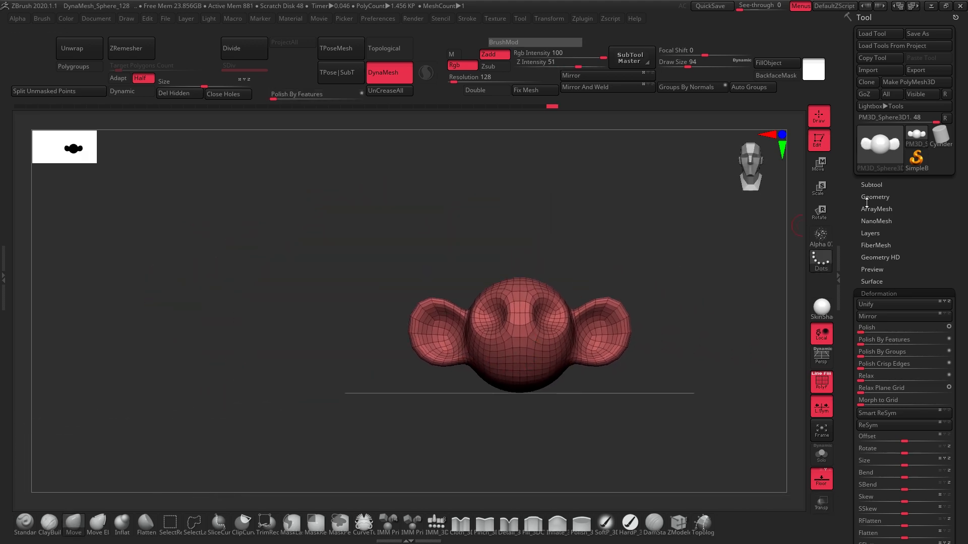
Hide the polyframe and insert a Sphere3D as a new subtool for the body
{"action": "left_click", "coordinate": [871, 185]}
{"action": "key", "text": "shift+f"}
{"action": "key", "text": "b"}
{"action": "key", "text": "m"}
{"action": "key", "text": "v"}
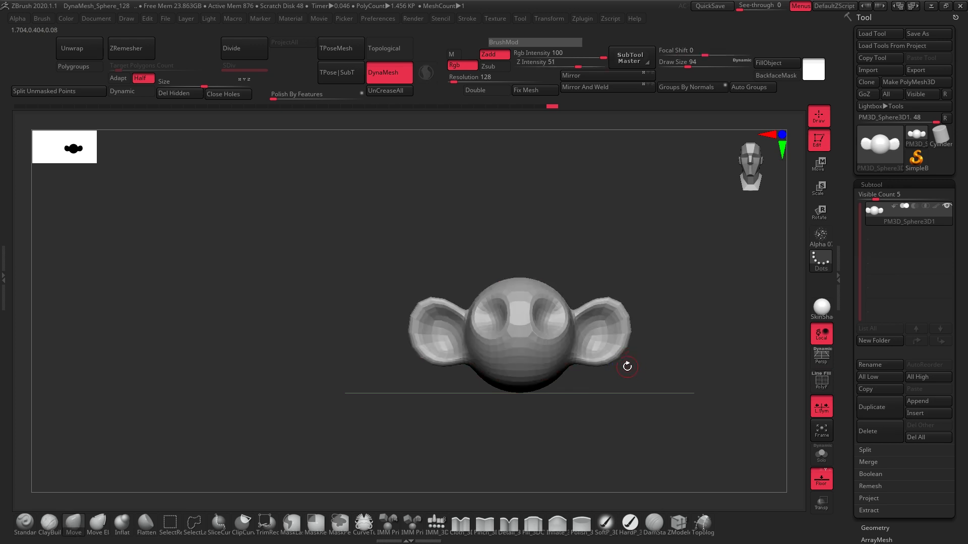
{"action": "mouse_move", "coordinate": [627, 365]}
{"action": "left_mouse_down", "text": "alt"}
{"action": "mouse_move", "coordinate": [566, 373]}
{"action": "mouse_move", "coordinate": [611, 330]}
{"action": "left_mouse_up", "text": "alt"}
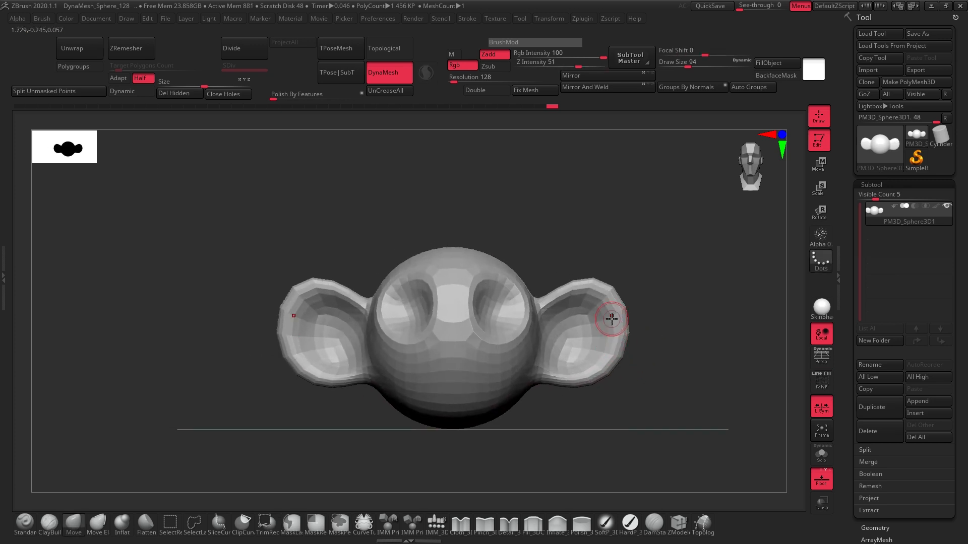
{"action": "left_click", "coordinate": [915, 413]}
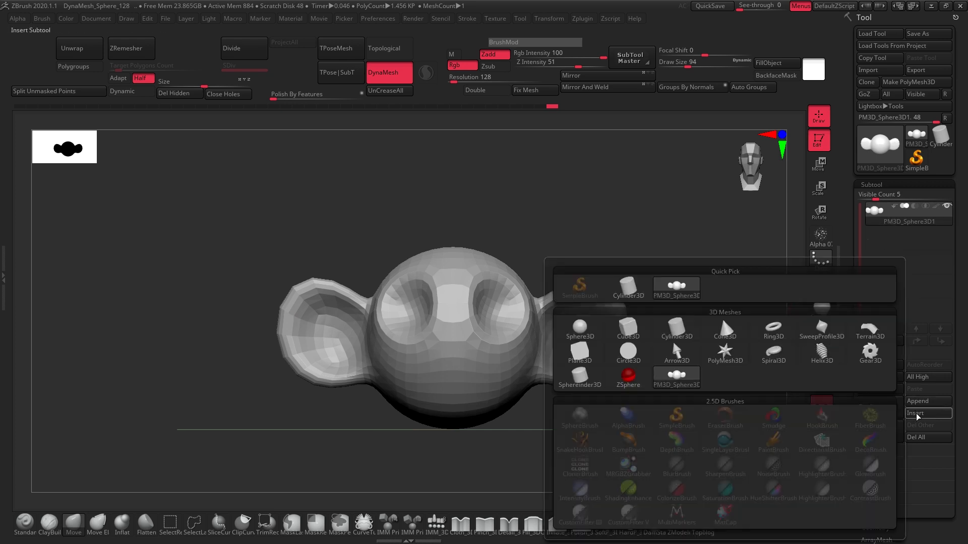
{"action": "left_click", "coordinate": [580, 327]}
Move the new sphere straight down below the head and stretch it vertically into an elongated body
{"action": "left_click", "coordinate": [818, 164]}
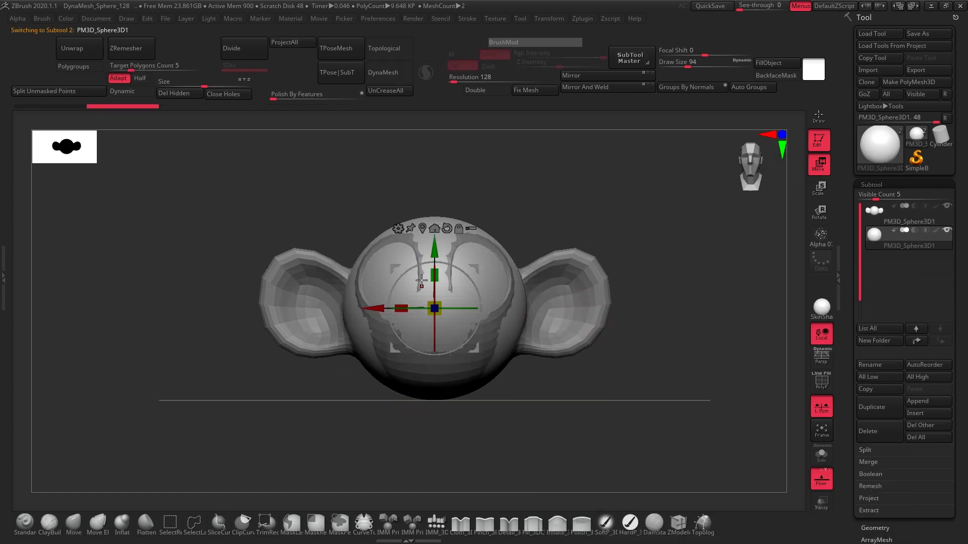
{"action": "left_click_drag", "start_coordinate": [432, 254], "coordinate": [433, 393]}
{"action": "left_click_drag", "start_coordinate": [595, 363], "coordinate": [600, 316], "text": "alt"}
{"action": "left_click_drag", "start_coordinate": [445, 372], "coordinate": [444, 312]}
{"action": "left_click_drag", "start_coordinate": [445, 308], "coordinate": [445, 380]}
Choose the Move brush at draw size 262 and convert the elongated body to DynaMesh at resolution 128
{"action": "left_click", "coordinate": [75, 524]}
{"action": "right_click_drag", "start_coordinate": [447, 389], "coordinate": [643, 350], "text": "alt"}
{"action": "right_click_drag", "start_coordinate": [512, 337], "coordinate": [461, 327], "text": "alt"}
{"action": "left_click_drag", "start_coordinate": [689, 62], "coordinate": [706, 63]}
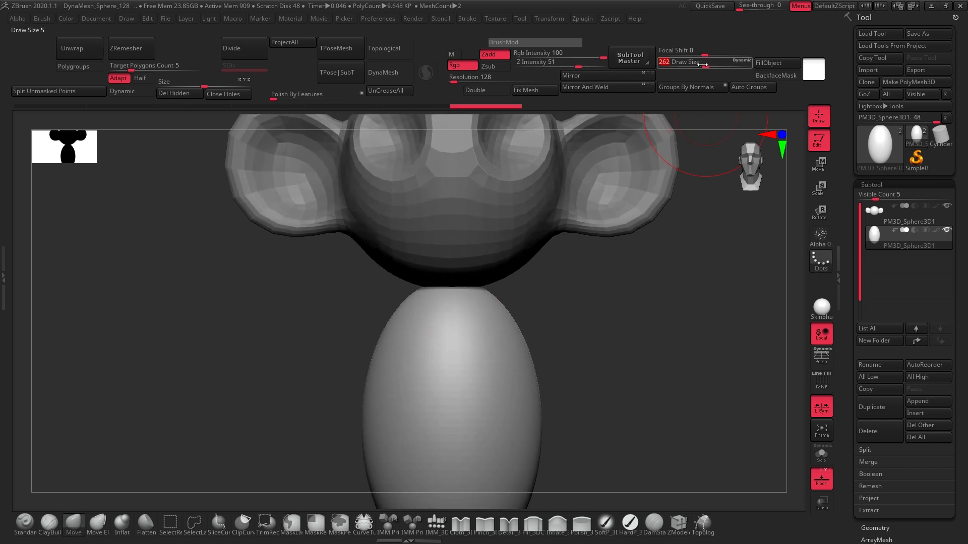
{"action": "key", "text": "shift+f"}
{"action": "right_click_drag", "start_coordinate": [469, 369], "coordinate": [475, 357], "text": "ctrl"}
{"action": "right_click_drag", "start_coordinate": [571, 342], "coordinate": [550, 317], "text": "alt"}
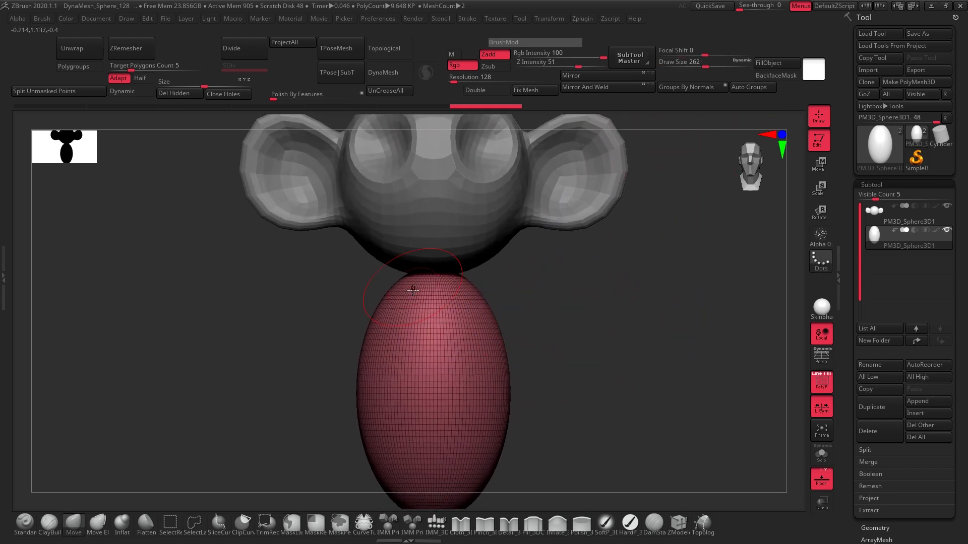
{"action": "left_click", "coordinate": [391, 81]}
{"action": "key", "text": "shift+f"}
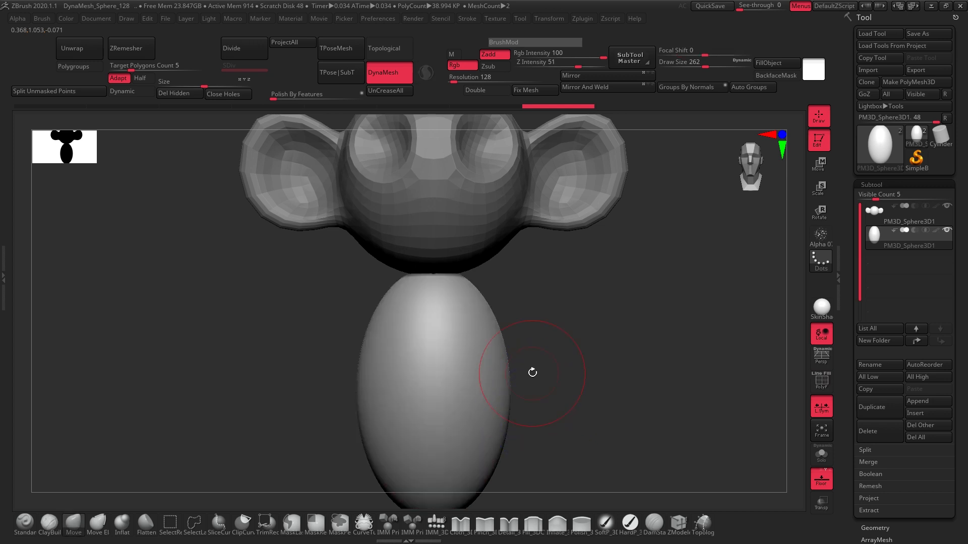
Mask the body's middle section with the MaskLasso brush, leaving the top cap and the lower end unmasked
{"action": "right_click_drag", "start_coordinate": [566, 399], "coordinate": [532, 295]}
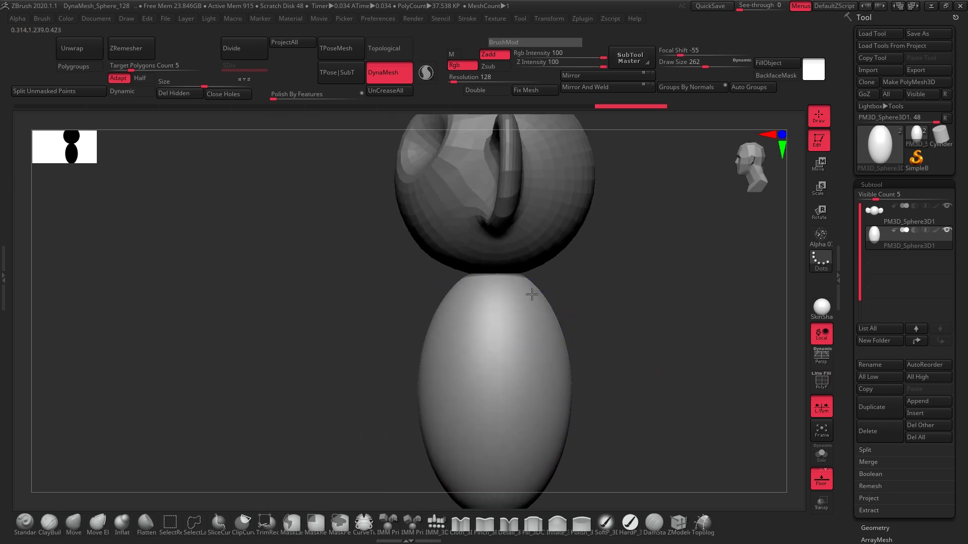
{"action": "mouse_move", "coordinate": [627, 367]}
{"action": "right_mouse_down"}
{"action": "mouse_move", "coordinate": [609, 376]}
{"action": "mouse_move", "coordinate": [583, 359]}
{"action": "mouse_move", "coordinate": [576, 330]}
{"action": "right_mouse_up"}
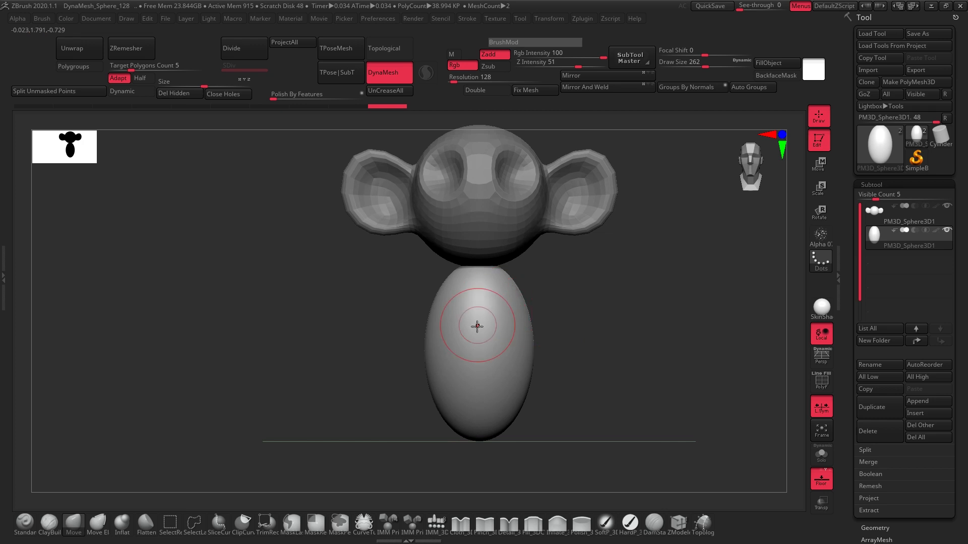
{"action": "left_click", "coordinate": [292, 528]}
{"action": "left_click", "coordinate": [290, 532]}
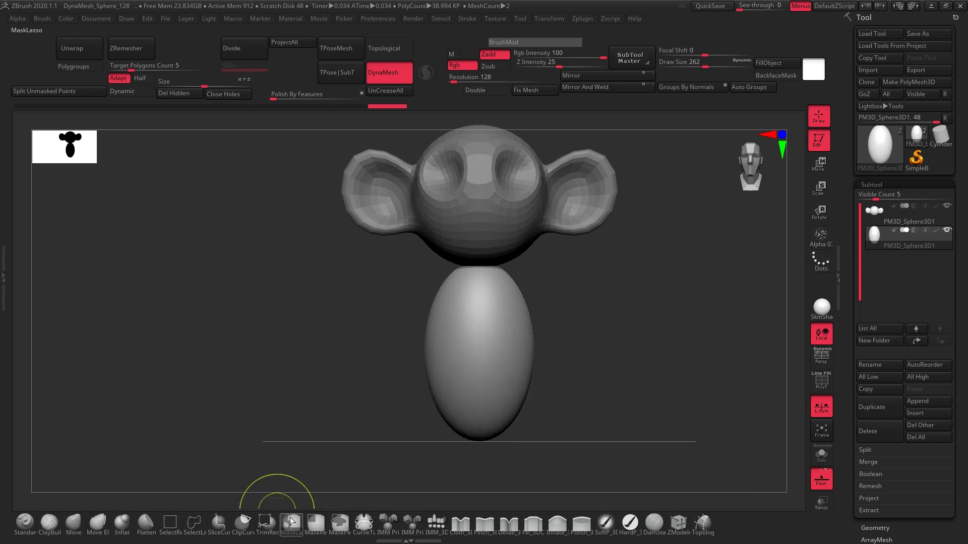
{"action": "right_click_drag", "start_coordinate": [488, 328], "coordinate": [501, 266], "text": "ctrl"}
{"action": "mouse_move", "coordinate": [399, 260]}
{"action": "left_mouse_down", "text": "ctrl"}
{"action": "mouse_move", "coordinate": [425, 284]}
{"action": "mouse_move", "coordinate": [536, 260]}
{"action": "mouse_move", "coordinate": [549, 391]}
{"action": "mouse_move", "coordinate": [373, 270]}
{"action": "mouse_move", "coordinate": [406, 264]}
{"action": "left_mouse_up", "text": "ctrl"}
{"action": "key", "text": "ctrl+z"}
{"action": "mouse_move", "coordinate": [591, 340]}
{"action": "right_mouse_down", "text": "alt"}
{"action": "mouse_move", "coordinate": [587, 355]}
{"action": "mouse_move", "coordinate": [583, 312]}
{"action": "right_mouse_up", "text": "alt"}
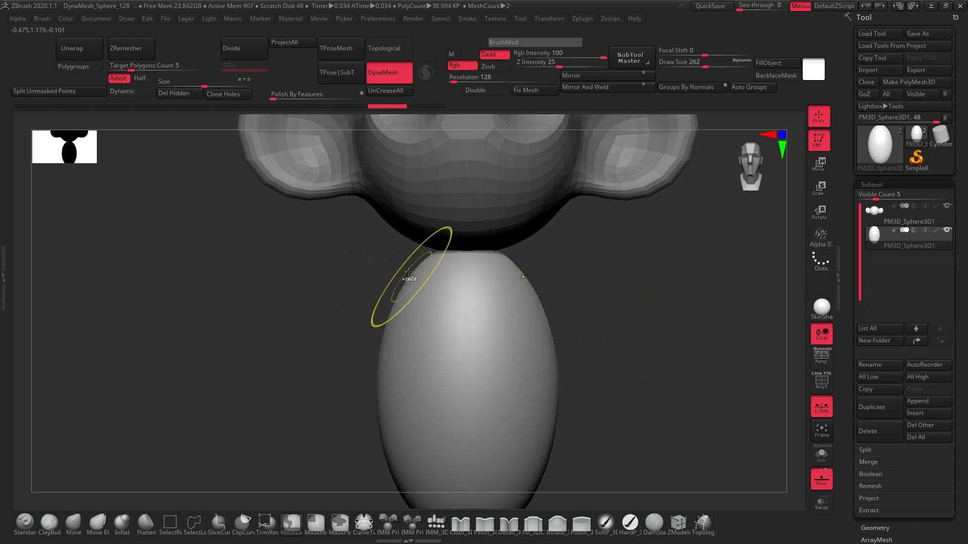
{"action": "mouse_move", "coordinate": [484, 287]}
{"action": "left_mouse_down", "text": "ctrl"}
{"action": "mouse_move", "coordinate": [603, 361]}
{"action": "mouse_move", "coordinate": [436, 454]}
{"action": "mouse_move", "coordinate": [375, 265]}
{"action": "left_mouse_up", "text": "ctrl"}
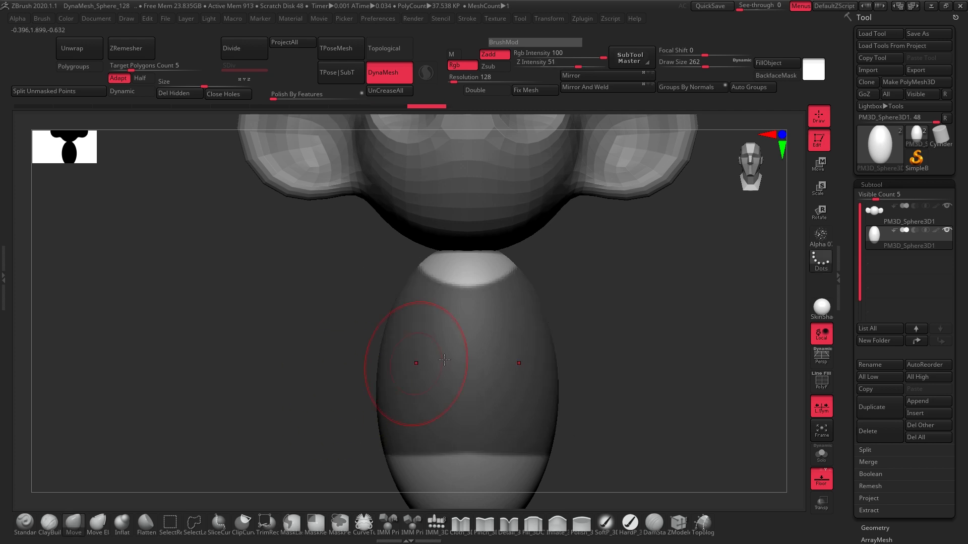
Preview an extraction of the body's masked middle section with thickness 0
{"action": "right_click_drag", "start_coordinate": [606, 383], "coordinate": [610, 332], "text": "ctrl"}
{"action": "mouse_move", "coordinate": [611, 332]}
{"action": "right_mouse_down", "text": "shift"}
{"action": "mouse_move", "coordinate": [563, 354]}
{"action": "mouse_move", "coordinate": [657, 374]}
{"action": "mouse_move", "coordinate": [617, 320]}
{"action": "right_mouse_up", "text": "shift"}
{"action": "mouse_move", "coordinate": [640, 397]}
{"action": "left_mouse_down", "text": "ctrl"}
{"action": "mouse_move", "coordinate": [417, 399]}
{"action": "mouse_move", "coordinate": [396, 349]}
{"action": "left_mouse_up", "text": "ctrl"}
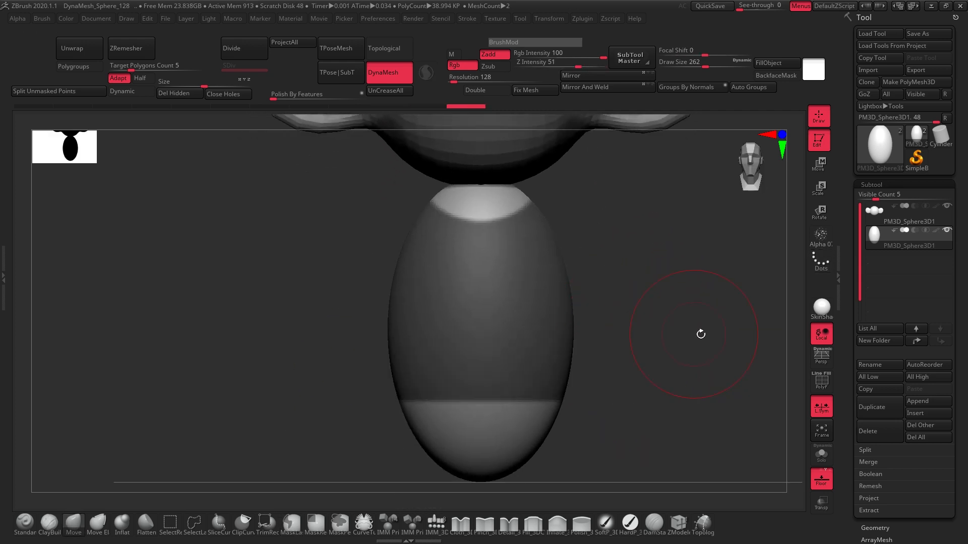
{"action": "right_click_drag", "start_coordinate": [665, 333], "coordinate": [631, 368], "text": "alt"}
{"action": "left_click_drag", "start_coordinate": [631, 367], "coordinate": [495, 333], "text": "shift"}
{"action": "left_click_drag", "start_coordinate": [635, 326], "coordinate": [572, 387], "text": "shift"}
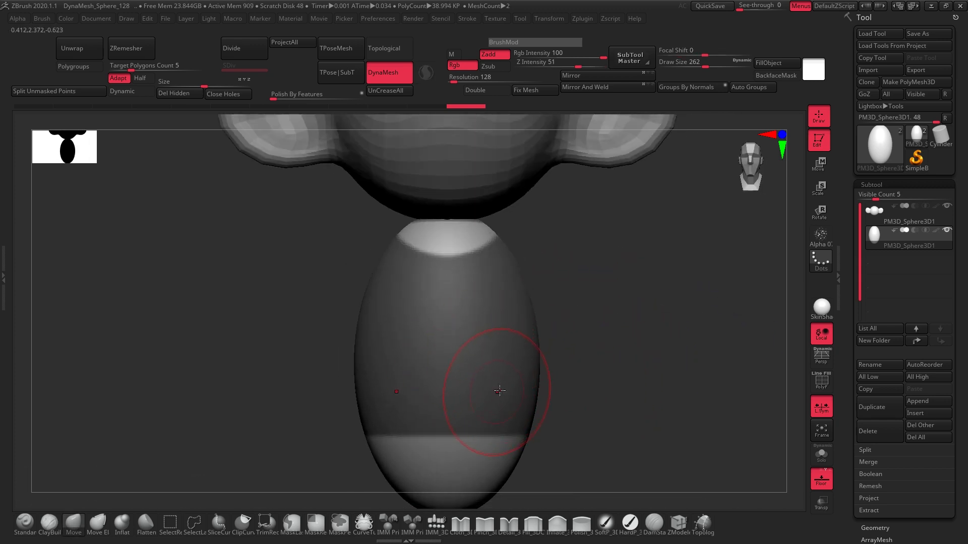
{"action": "scroll", "coordinate": [907, 363], "scroll_direction": "down", "scroll_amount": 5}
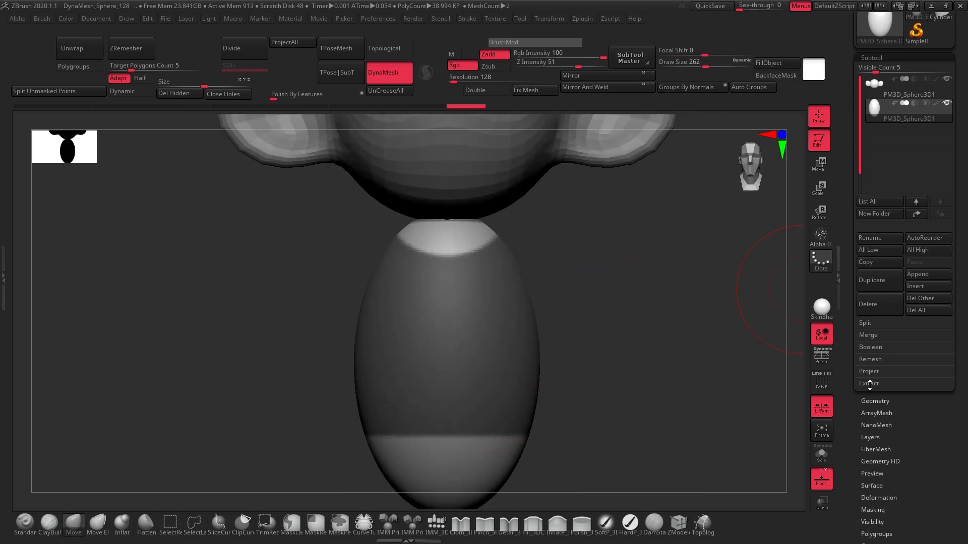
{"action": "left_click", "coordinate": [869, 383]}
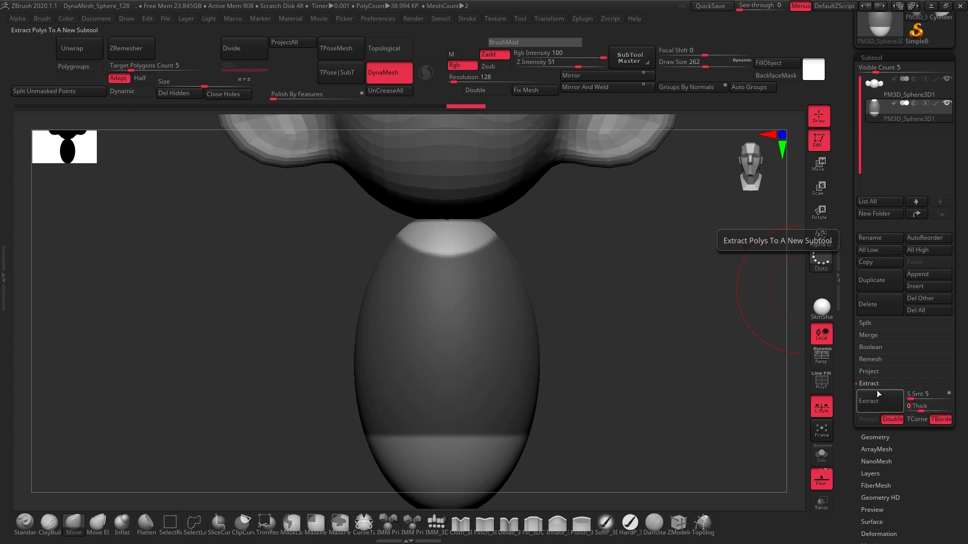
{"action": "left_click", "coordinate": [881, 402]}
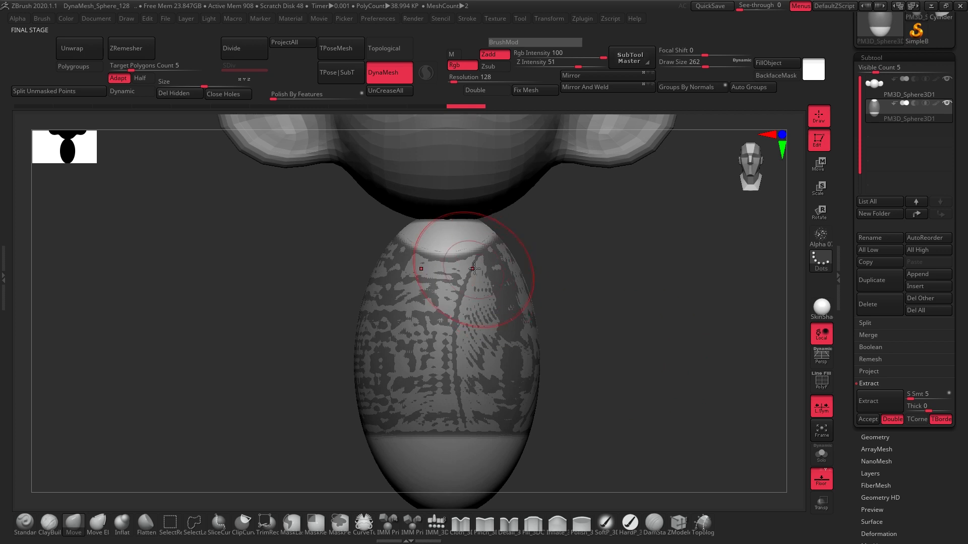
Check the body's polyframe, then extract the masked middle section again and accept it as a new subtool
{"action": "key", "text": "ctrl"}
{"action": "key", "text": "shift+f"}
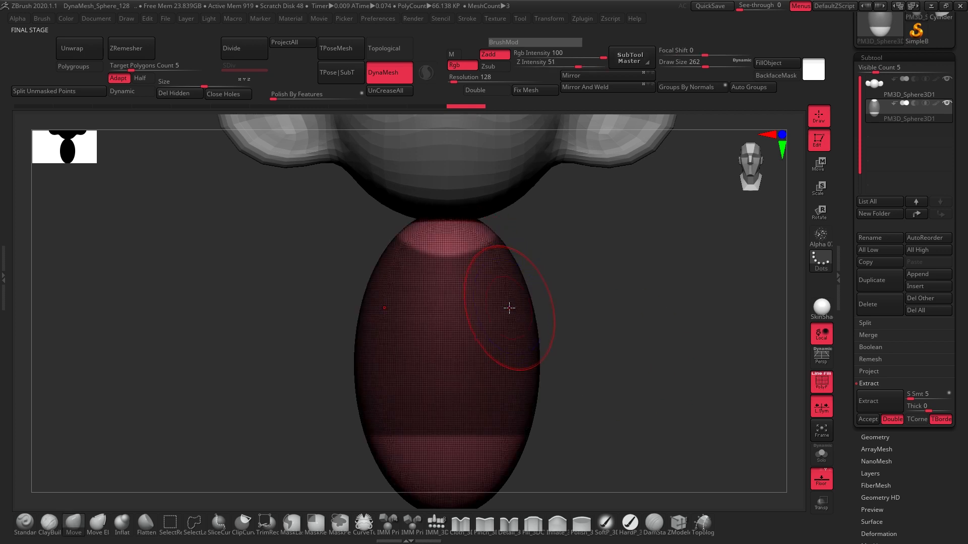
{"action": "left_click_drag", "start_coordinate": [858, 125], "coordinate": [859, 100]}
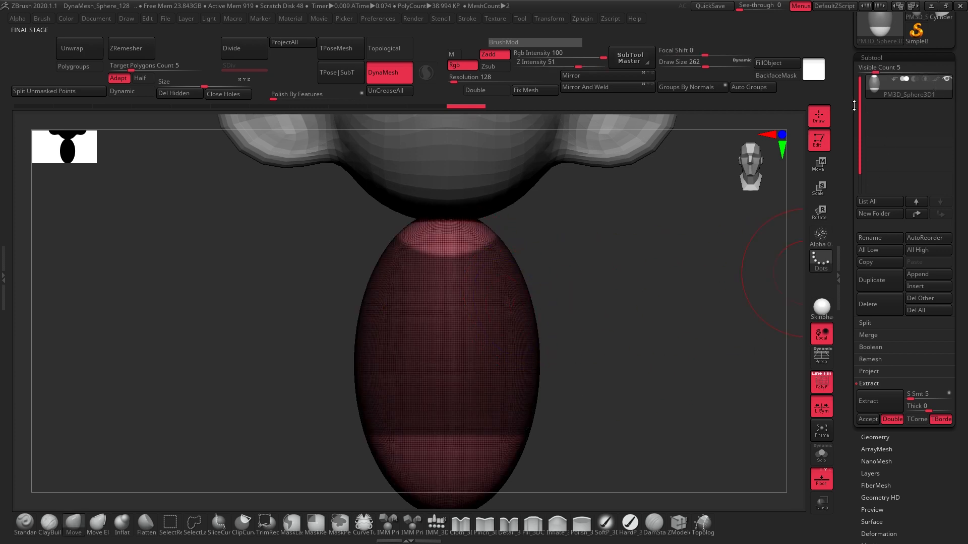
{"action": "key", "text": "shift+f"}
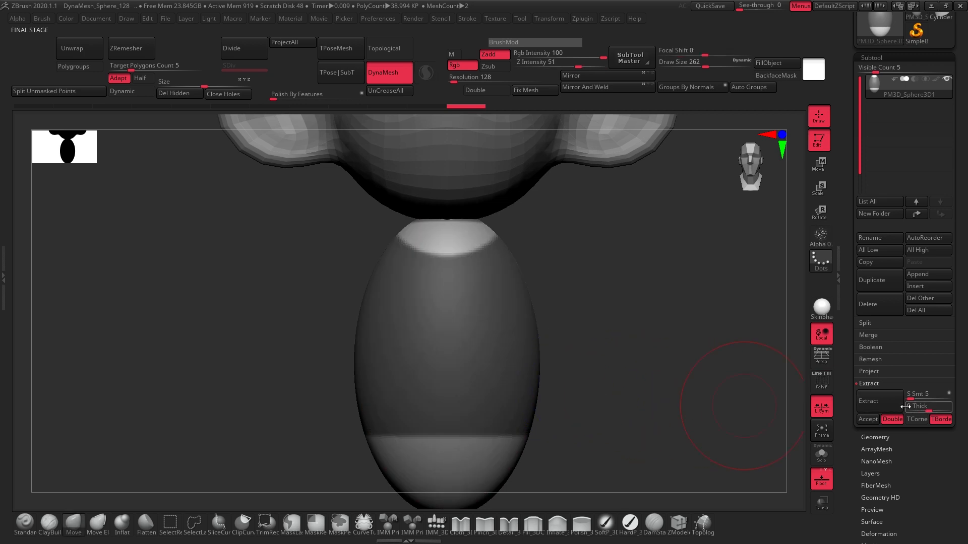
{"action": "left_click", "coordinate": [886, 406]}
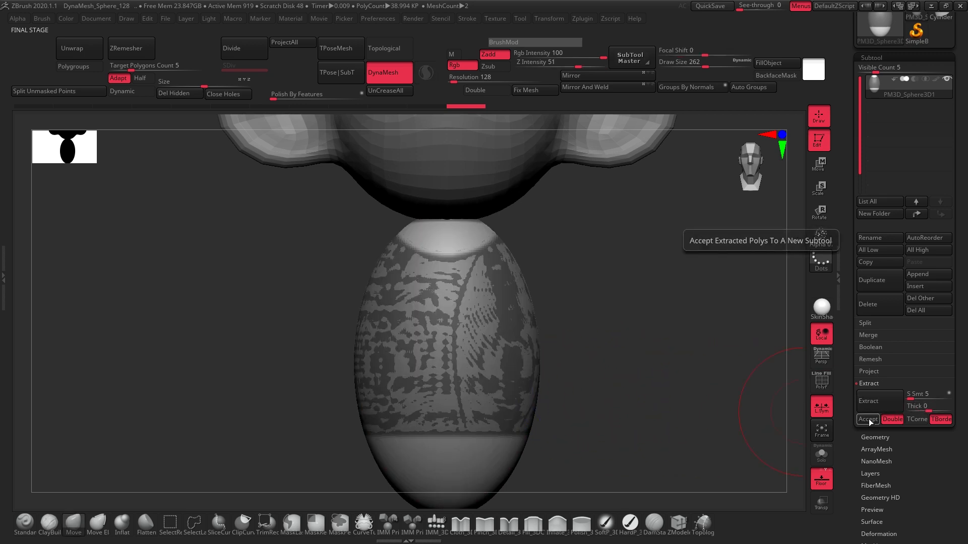
{"action": "left_click", "coordinate": [871, 419]}
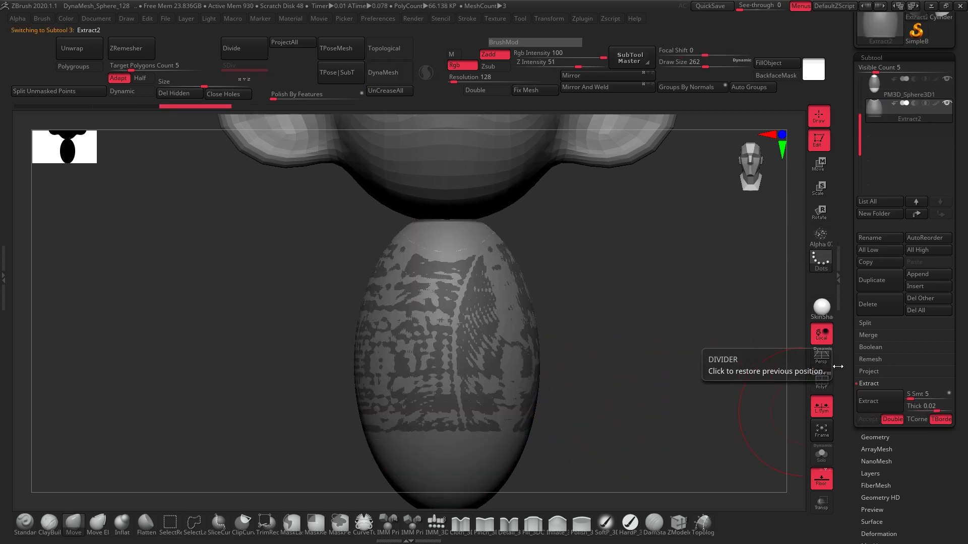
Reselect the body sphere, hide the extracted shell and clear the mask on the body
{"action": "left_click", "coordinate": [881, 89]}
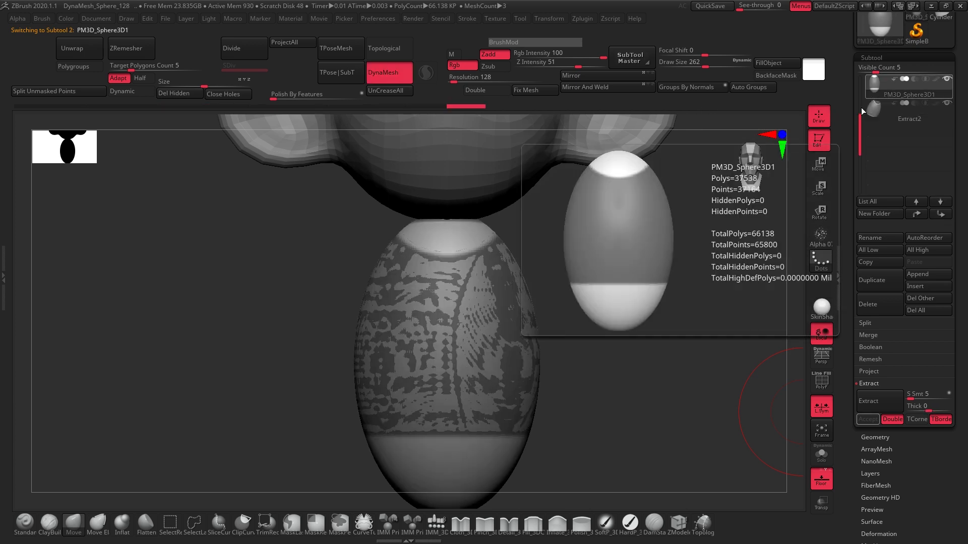
{"action": "left_click", "coordinate": [946, 103]}
{"action": "left_click_drag", "start_coordinate": [529, 270], "coordinate": [587, 291], "text": "ctrl"}
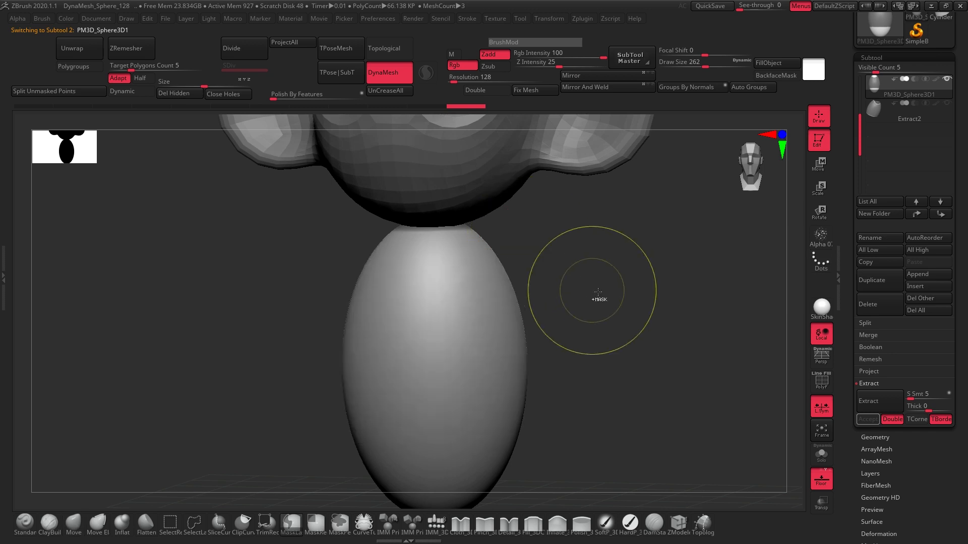
Select the extracted shell, turn on the polyframe and clear the shell's mask
{"action": "left_click", "coordinate": [875, 112]}
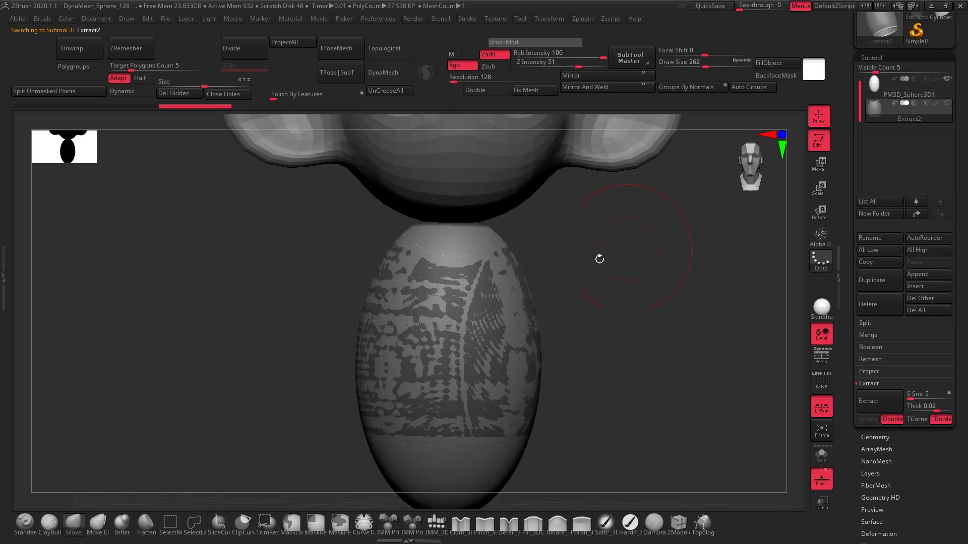
{"action": "key", "text": "shift+f"}
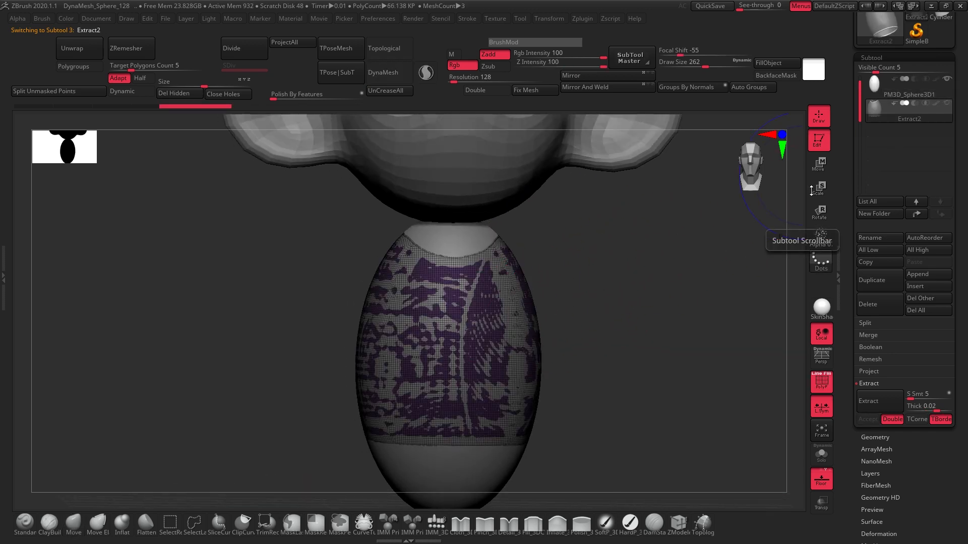
{"action": "mouse_move", "coordinate": [575, 267]}
{"action": "left_mouse_down", "text": "ctrl"}
{"action": "mouse_move", "coordinate": [657, 314]}
{"action": "mouse_move", "coordinate": [655, 207]}
{"action": "left_mouse_up", "text": "ctrl"}
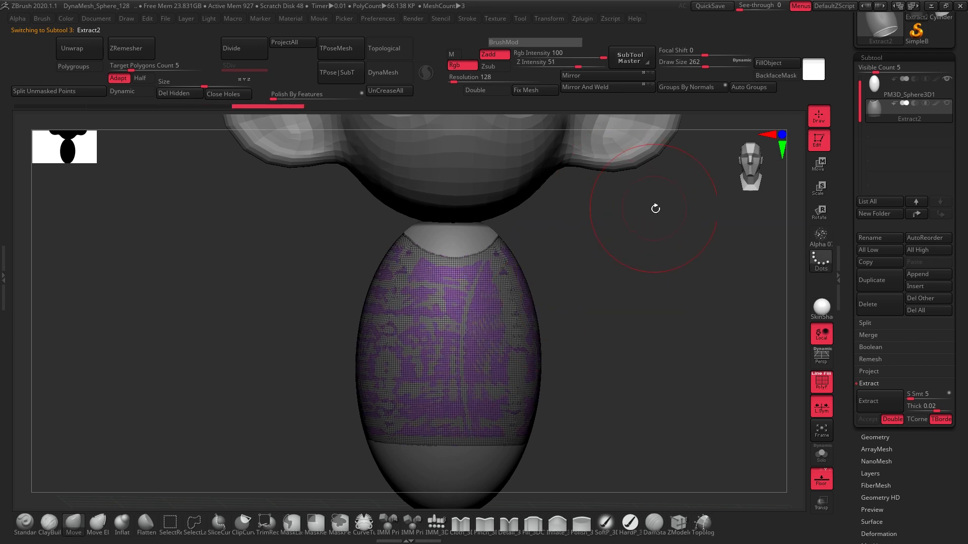
{"action": "left_click_drag", "start_coordinate": [622, 270], "coordinate": [686, 182], "text": "ctrl"}
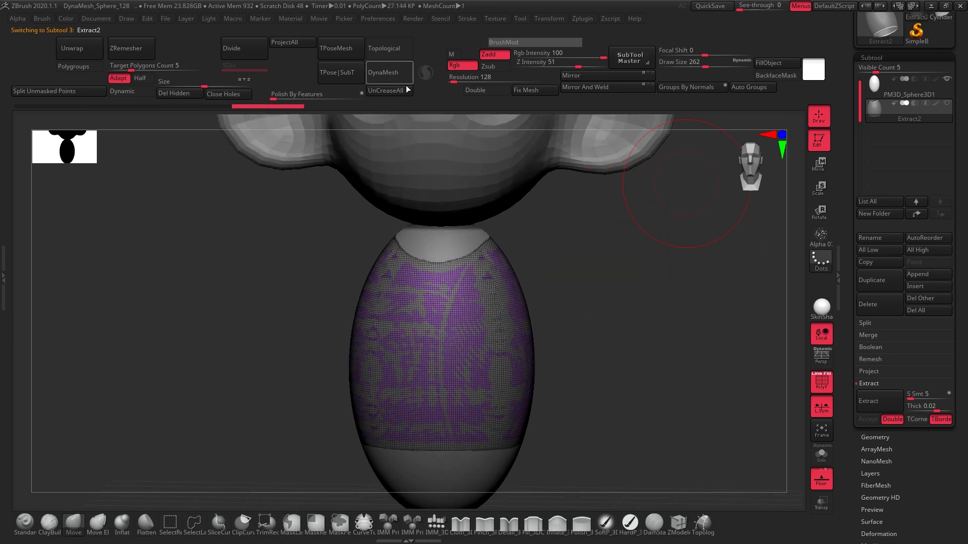
{"action": "mouse_move", "coordinate": [578, 238]}
{"action": "left_mouse_down", "text": "ctrl"}
{"action": "mouse_move", "coordinate": [600, 246]}
{"action": "mouse_move", "coordinate": [592, 345]}
{"action": "mouse_move", "coordinate": [705, 331]}
{"action": "left_mouse_up", "text": "ctrl"}
{"action": "mouse_move", "coordinate": [607, 252]}
{"action": "left_mouse_down", "text": "ctrl"}
{"action": "mouse_move", "coordinate": [676, 260]}
{"action": "mouse_move", "coordinate": [559, 333]}
{"action": "mouse_move", "coordinate": [645, 237]}
{"action": "left_mouse_up", "text": "ctrl"}
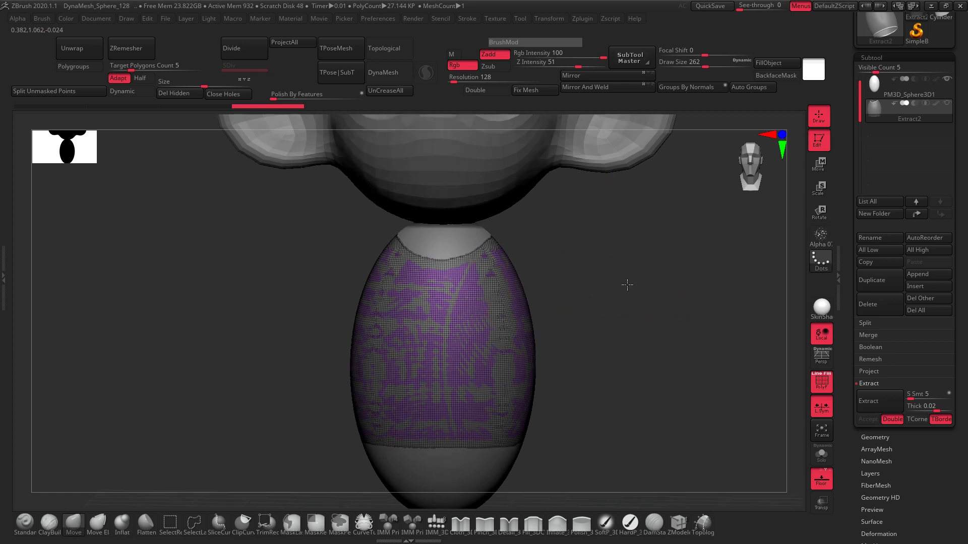
Choose the Move brush and examine the extracted shell's neckline edge up close with the polyframe shown
{"action": "left_click_drag", "start_coordinate": [627, 285], "coordinate": [630, 290]}
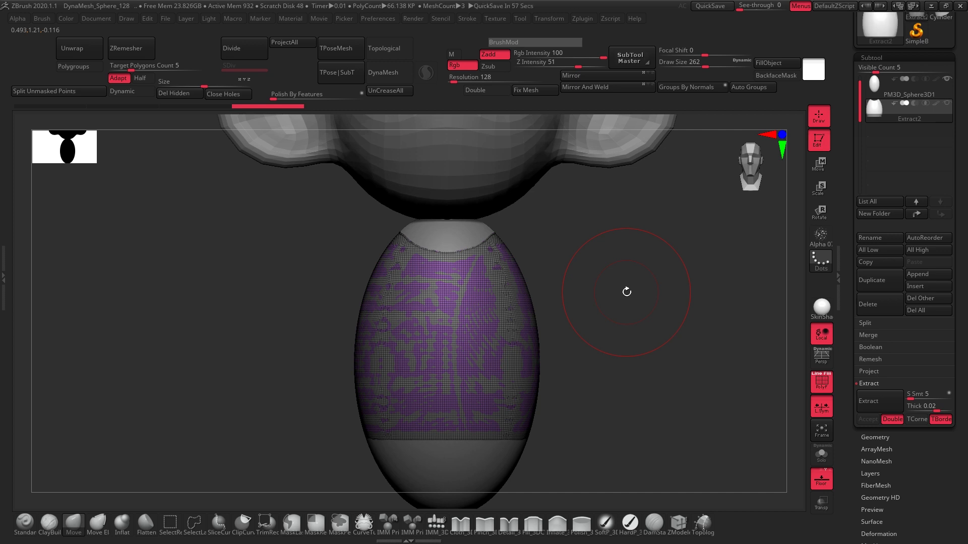
{"action": "mouse_move", "coordinate": [582, 315]}
{"action": "left_mouse_down"}
{"action": "mouse_move", "coordinate": [596, 319]}
{"action": "mouse_move", "coordinate": [549, 319]}
{"action": "mouse_move", "coordinate": [566, 319]}
{"action": "left_mouse_up"}
{"action": "key", "text": "shift+f"}
{"action": "key", "text": "ctrl"}
{"action": "mouse_move", "coordinate": [544, 267]}
{"action": "left_mouse_down"}
{"action": "mouse_move", "coordinate": [639, 287]}
{"action": "mouse_move", "coordinate": [562, 302]}
{"action": "mouse_move", "coordinate": [606, 310]}
{"action": "mouse_move", "coordinate": [614, 406]}
{"action": "left_mouse_up"}
{"action": "key", "text": "shift+f"}
{"action": "key", "text": "b"}
{"action": "key", "text": "m"}
{"action": "key", "text": "v"}
{"action": "left_click_drag", "start_coordinate": [647, 359], "coordinate": [468, 263]}
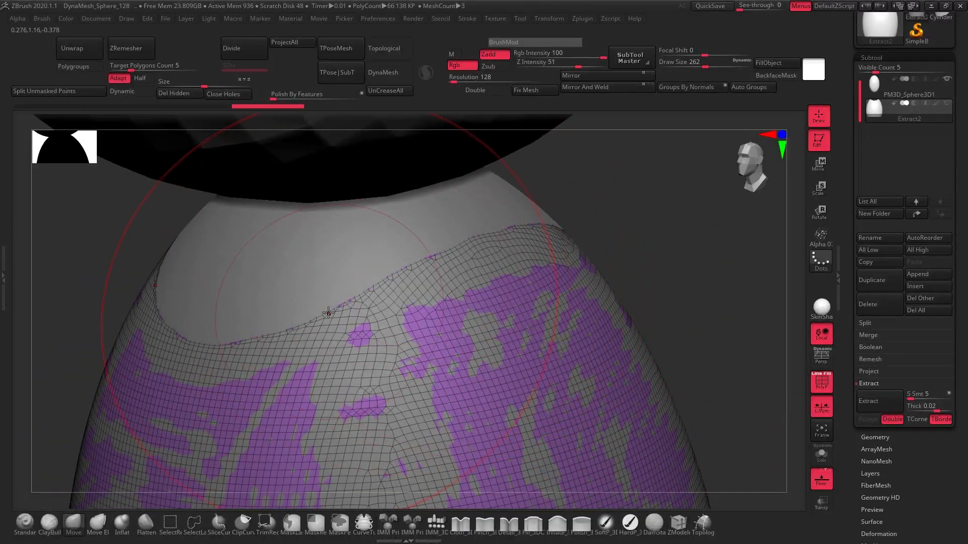
Set the draw size to 35 and smooth the shell with Polish By Features, Polish Crisp Edges and Polish By Groups
{"action": "left_click", "coordinate": [877, 58]}
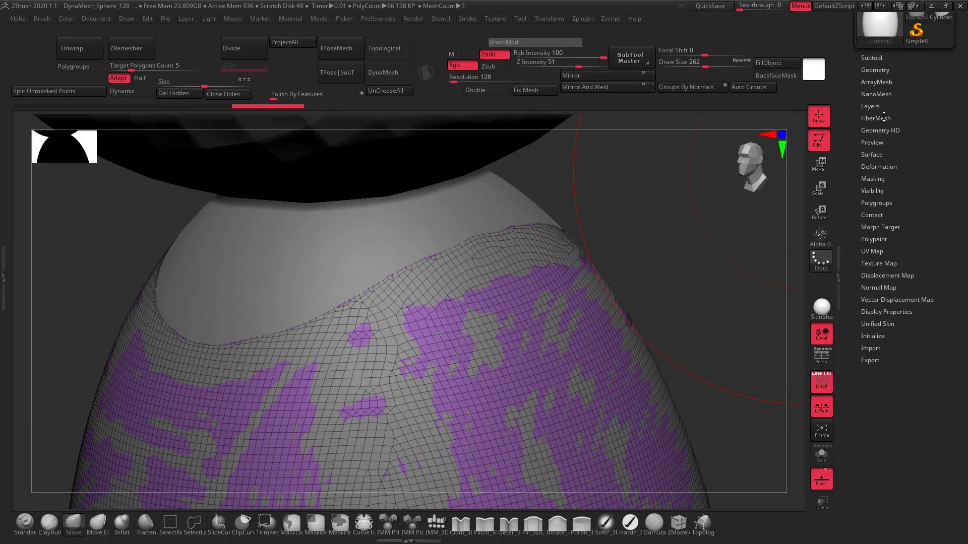
{"action": "left_click", "coordinate": [880, 166]}
{"action": "left_click_drag", "start_coordinate": [705, 66], "coordinate": [677, 67]}
{"action": "left_click_drag", "start_coordinate": [875, 212], "coordinate": [880, 214]}
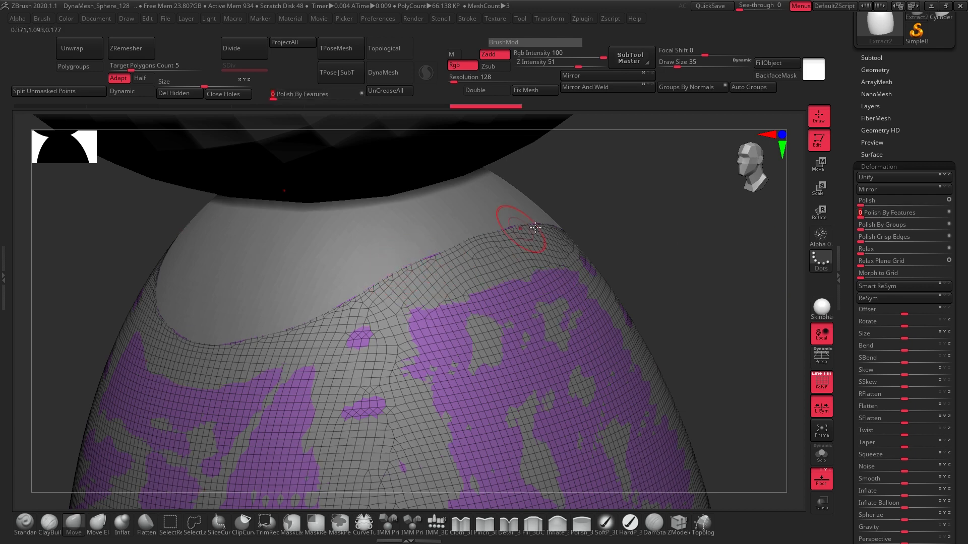
{"action": "left_click", "coordinate": [893, 238]}
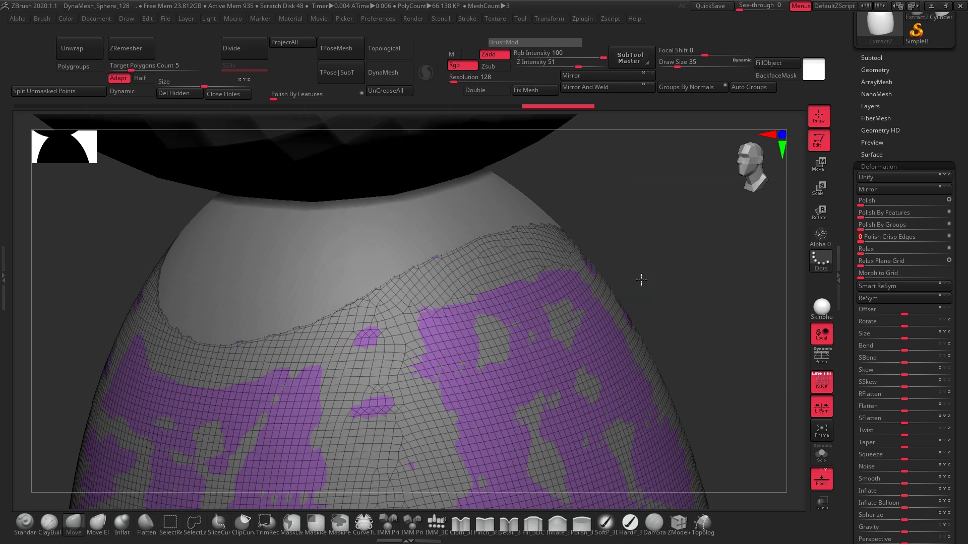
{"action": "right_click_drag", "start_coordinate": [641, 280], "coordinate": [693, 272]}
{"action": "right_click_drag", "start_coordinate": [693, 272], "coordinate": [750, 259], "text": "ctrl"}
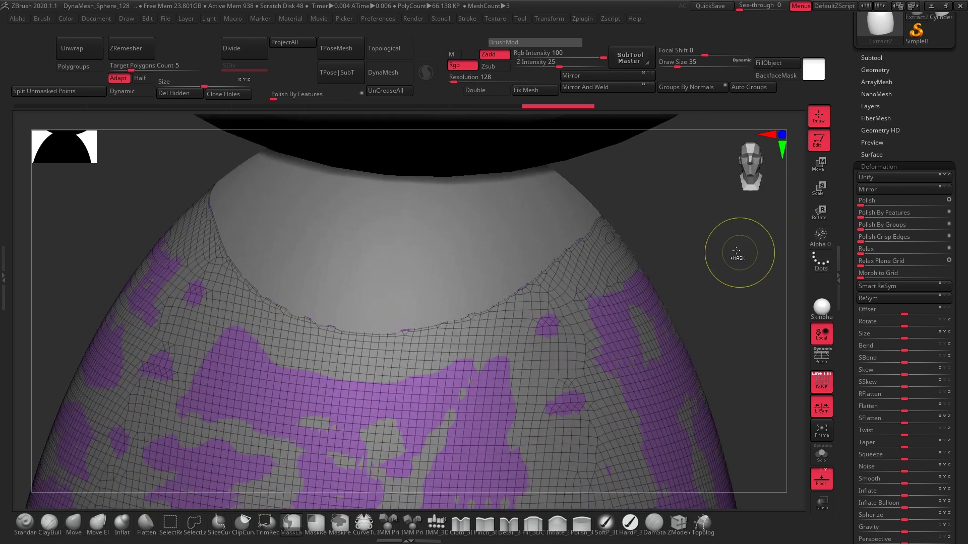
{"action": "left_click", "coordinate": [867, 227]}
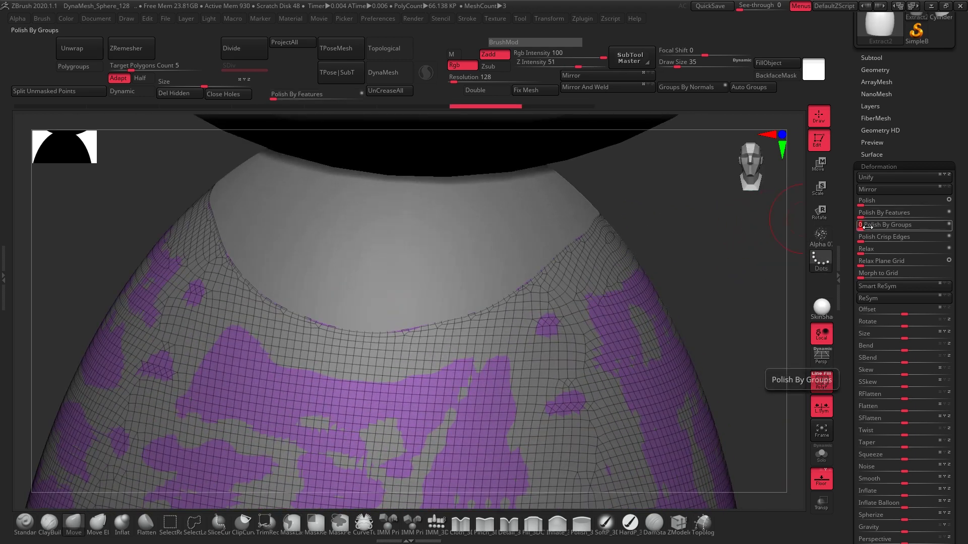
Remesh the shell with ZRemesher at a target polygon count of 3, with Adapt and Half off
{"action": "left_click", "coordinate": [140, 79]}
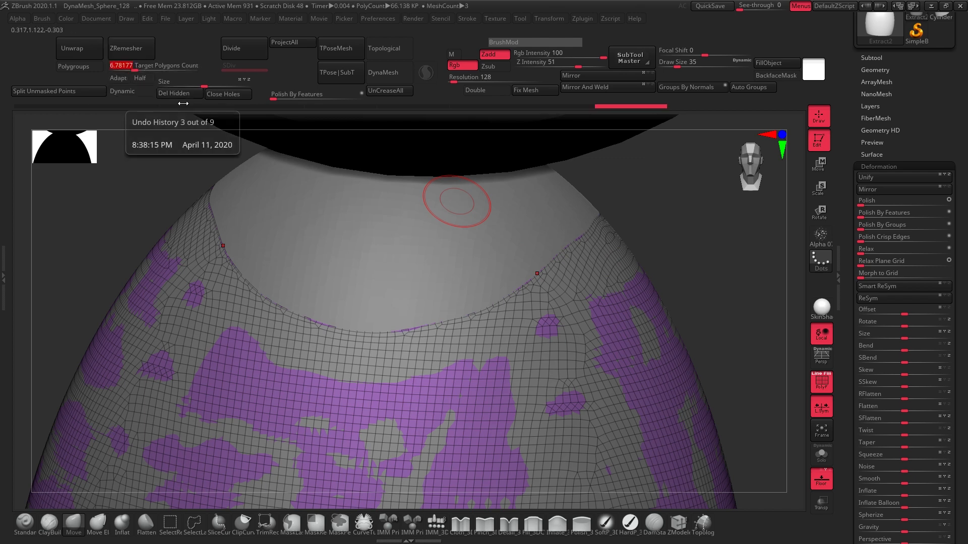
{"action": "left_click", "coordinate": [142, 53]}
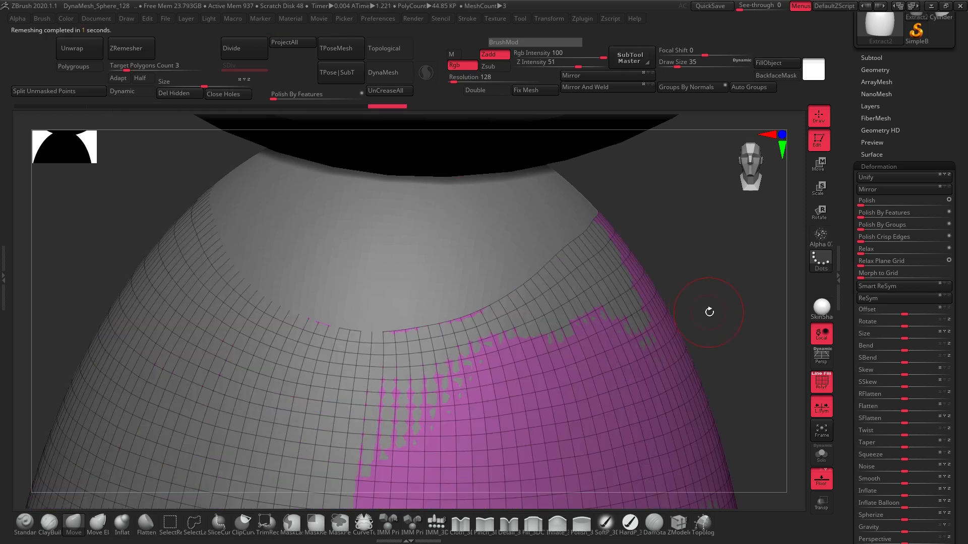
{"action": "right_click_drag", "start_coordinate": [709, 297], "coordinate": [685, 270], "text": "ctrl"}
{"action": "right_click_drag", "start_coordinate": [699, 313], "coordinate": [591, 368]}
{"action": "right_click_drag", "start_coordinate": [482, 358], "coordinate": [599, 348], "text": "ctrl"}
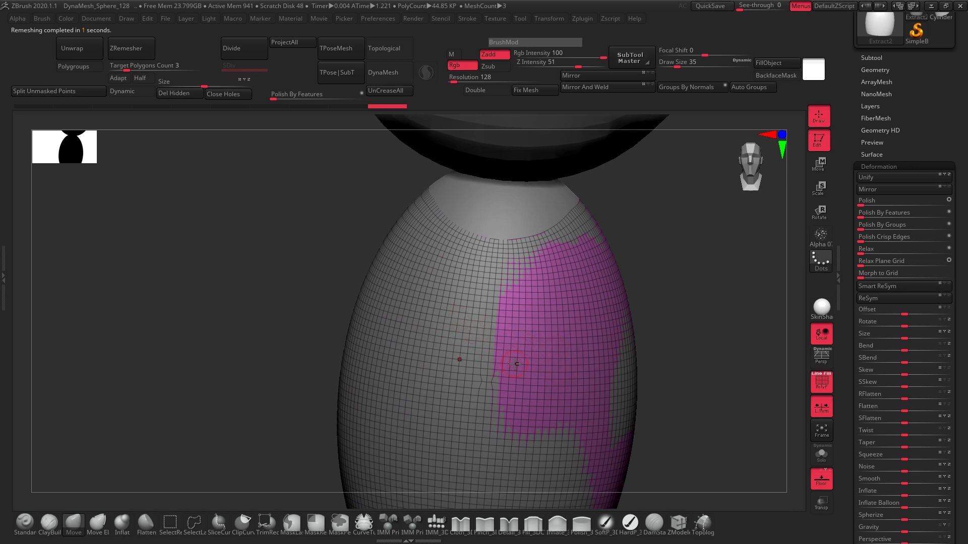
Smooth the remeshed shell's neckline with Polish By Features and Polish Crisp Edges
{"action": "mouse_move", "coordinate": [622, 269]}
{"action": "right_mouse_down", "text": "ctrl"}
{"action": "mouse_move", "coordinate": [639, 262]}
{"action": "mouse_move", "coordinate": [704, 287]}
{"action": "mouse_move", "coordinate": [705, 256]}
{"action": "mouse_move", "coordinate": [662, 231]}
{"action": "right_mouse_up", "text": "ctrl"}
{"action": "left_click", "coordinate": [864, 213]}
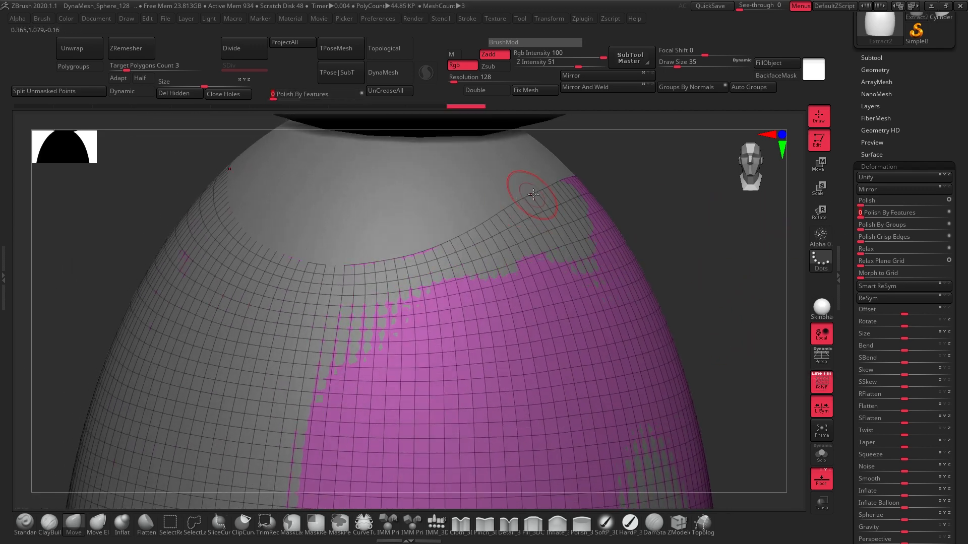
{"action": "left_click", "coordinate": [871, 237]}
{"action": "left_click", "coordinate": [507, 244]}
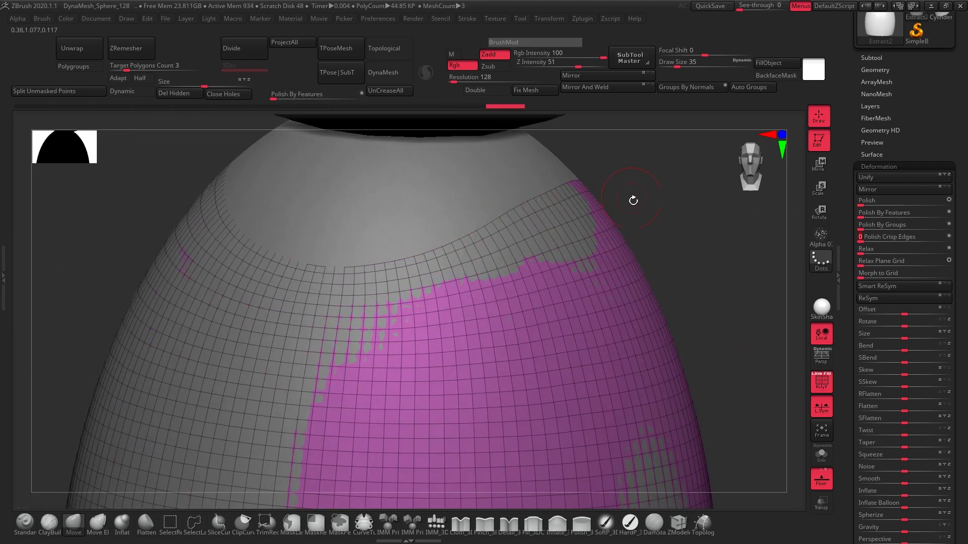
Enable the Half option and run ZRemesher three times to reduce the shell to a coarse low-poly grid
{"action": "right_click_drag", "start_coordinate": [708, 245], "coordinate": [531, 257], "text": "ctrl"}
{"action": "right_click_drag", "start_coordinate": [668, 384], "coordinate": [523, 237], "text": "alt"}
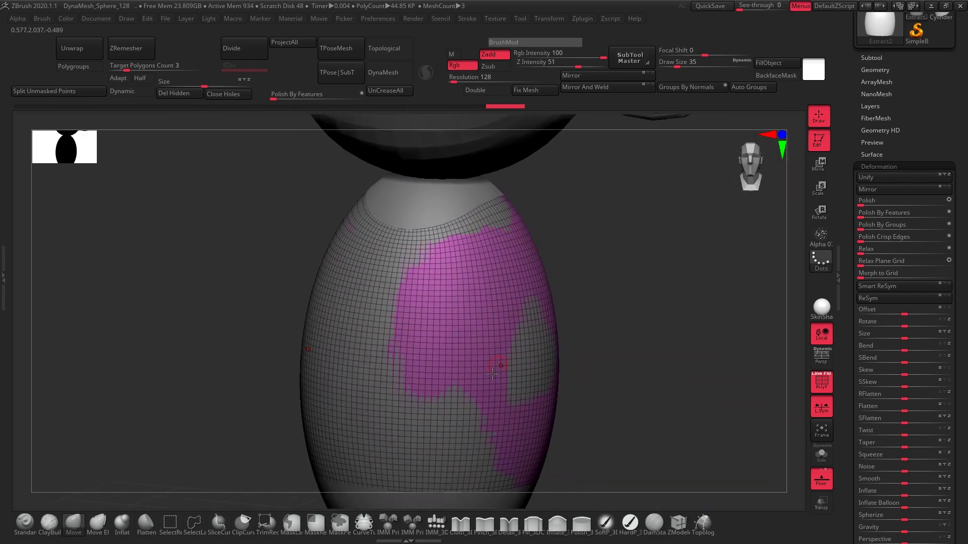
{"action": "left_click", "coordinate": [143, 79]}
{"action": "left_click", "coordinate": [134, 48]}
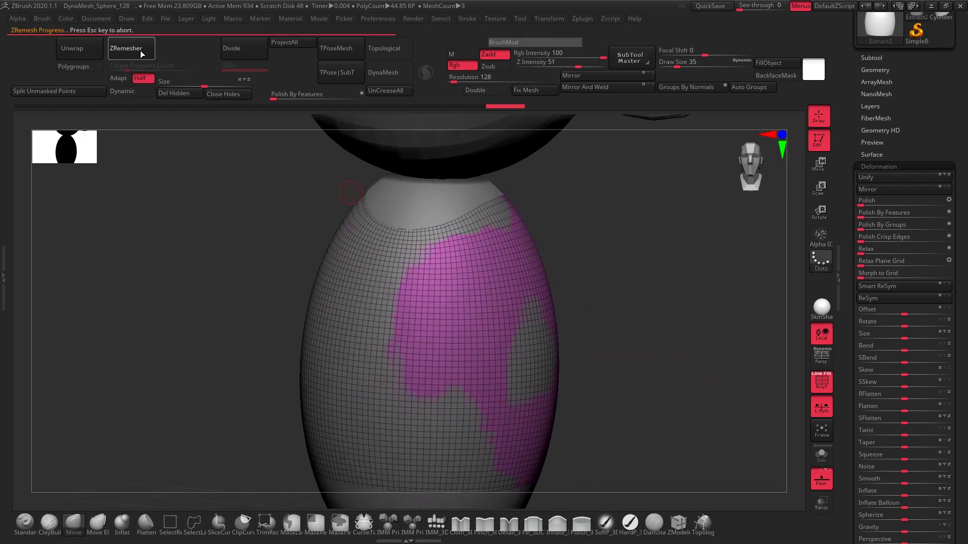
{"action": "left_click", "coordinate": [138, 51]}
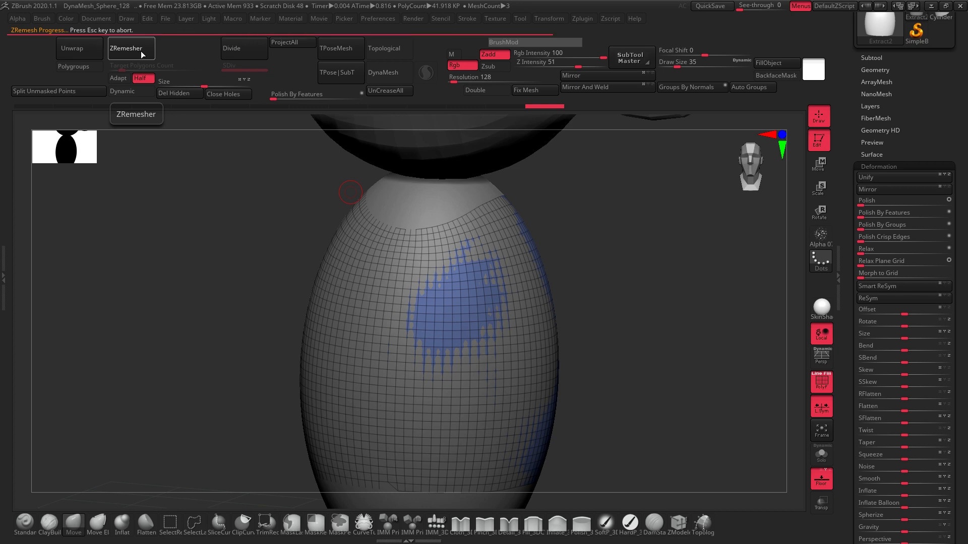
{"action": "left_click", "coordinate": [140, 49]}
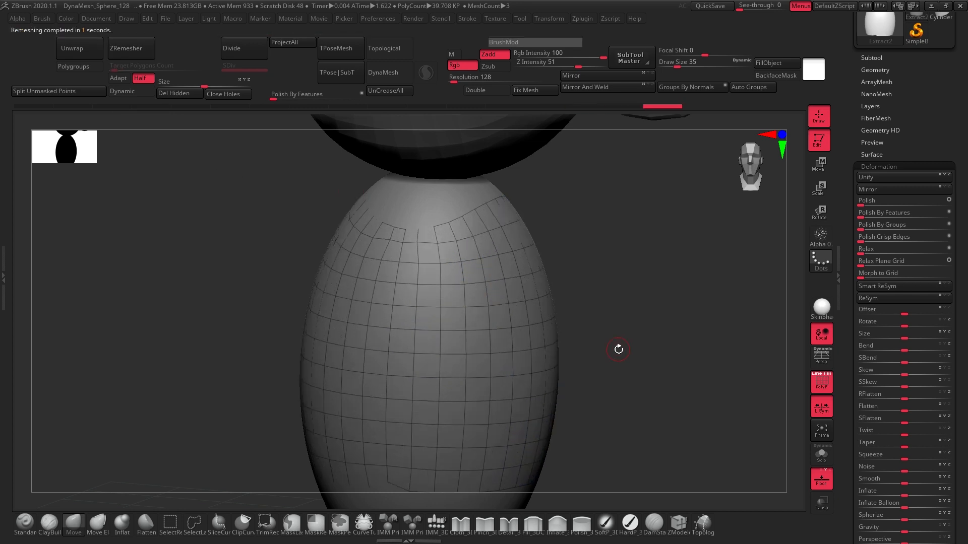
{"action": "left_click_drag", "start_coordinate": [628, 349], "coordinate": [614, 302]}
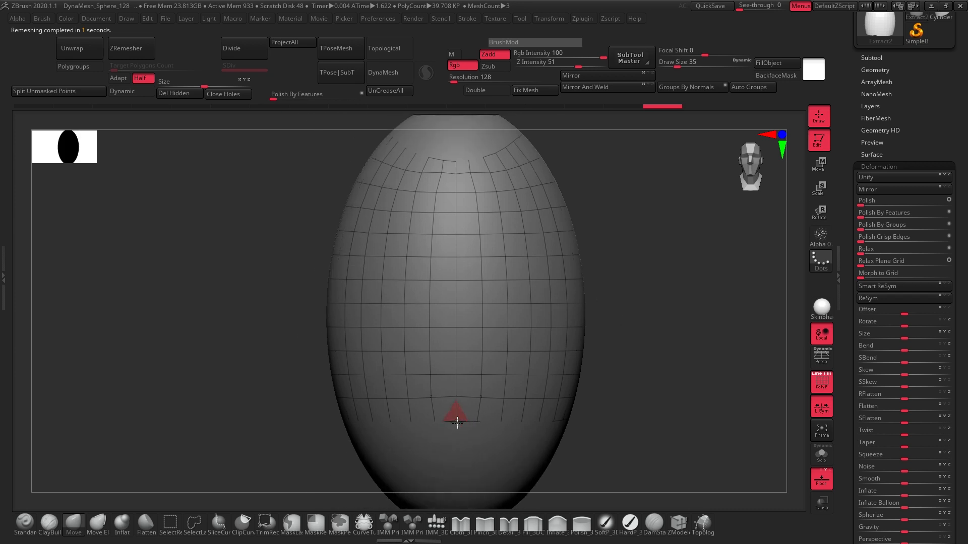
{"action": "left_click_drag", "start_coordinate": [633, 357], "coordinate": [452, 379]}
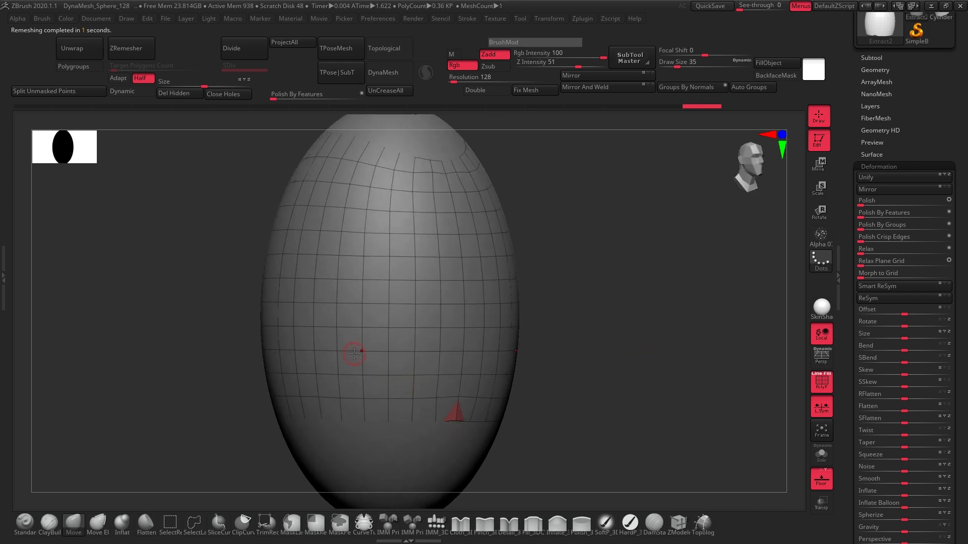
Inflate the garment shell by about 11 with the Inflate deformation so it stands clear of the body
{"action": "left_click_drag", "start_coordinate": [959, 341], "coordinate": [959, 167]}
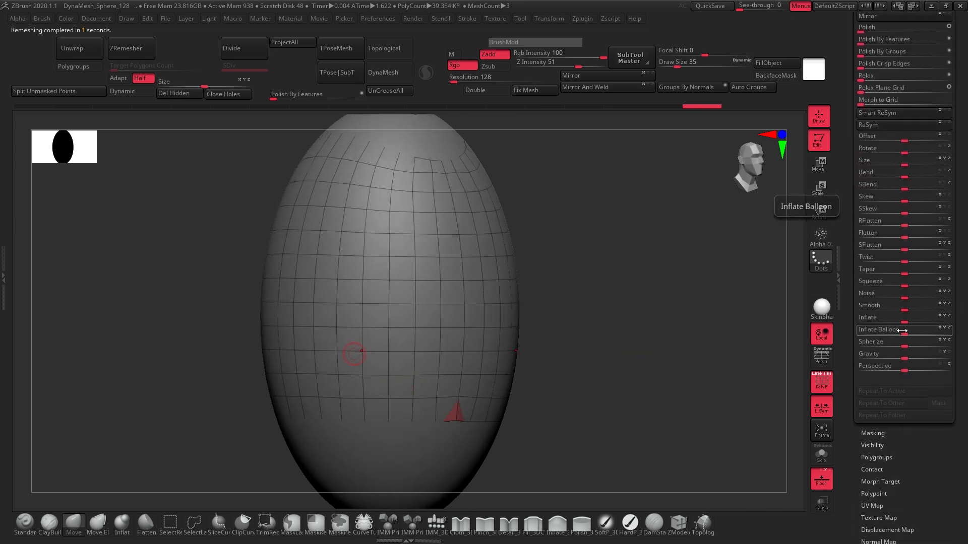
{"action": "left_click_drag", "start_coordinate": [902, 322], "coordinate": [925, 318]}
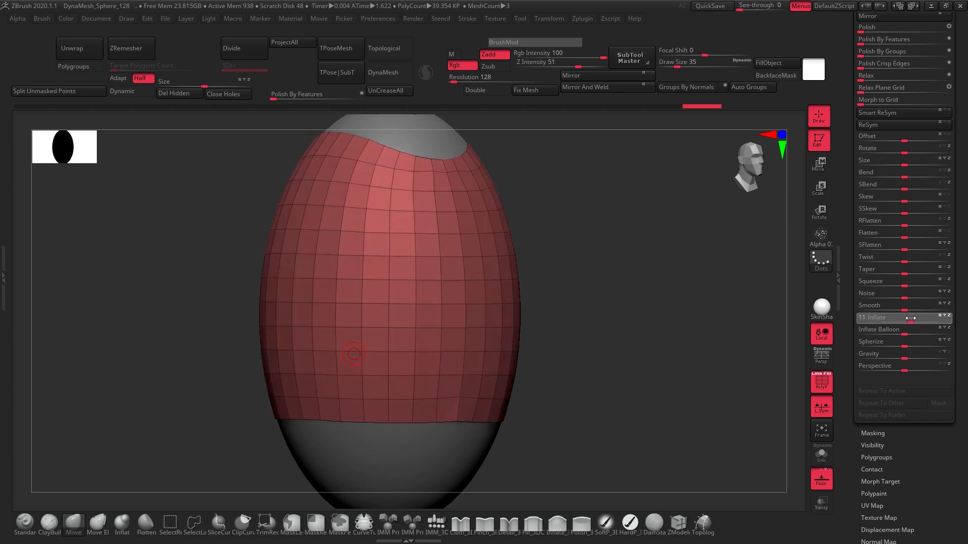
{"action": "mouse_move", "coordinate": [670, 334]}
{"action": "left_mouse_down"}
{"action": "mouse_move", "coordinate": [634, 295]}
{"action": "mouse_move", "coordinate": [630, 380]}
{"action": "mouse_move", "coordinate": [630, 358]}
{"action": "left_mouse_up"}
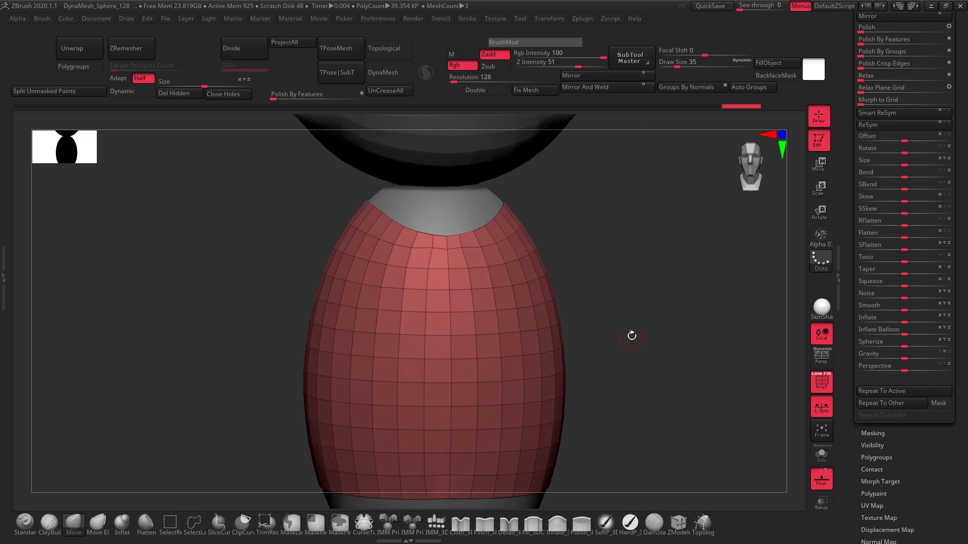
Set the draw size to 140 and hide every subtool except the garment shell
{"action": "left_click_drag", "start_coordinate": [680, 64], "coordinate": [695, 64]}
{"action": "mouse_move", "coordinate": [539, 296]}
{"action": "left_mouse_down"}
{"action": "mouse_move", "coordinate": [560, 211]}
{"action": "mouse_move", "coordinate": [601, 289]}
{"action": "mouse_move", "coordinate": [637, 327]}
{"action": "mouse_move", "coordinate": [635, 397]}
{"action": "mouse_move", "coordinate": [625, 402]}
{"action": "mouse_move", "coordinate": [676, 262]}
{"action": "mouse_move", "coordinate": [679, 272]}
{"action": "left_mouse_up"}
{"action": "right_click_drag", "start_coordinate": [678, 272], "coordinate": [682, 282], "text": "ctrl"}
{"action": "left_click_drag", "start_coordinate": [956, 109], "coordinate": [955, 216]}
{"action": "left_click", "coordinate": [868, 186]}
{"action": "mouse_move", "coordinate": [940, 237]}
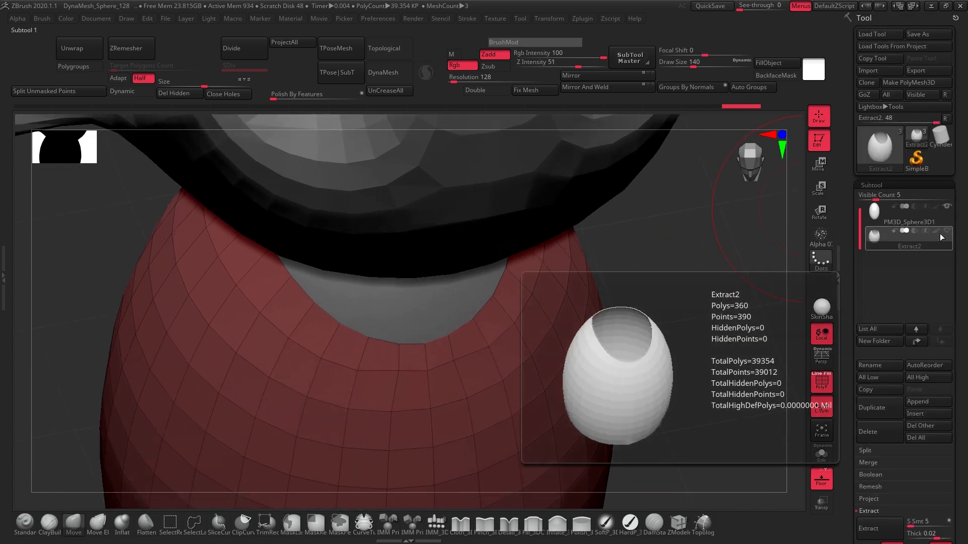
{"action": "left_click", "coordinate": [946, 232]}
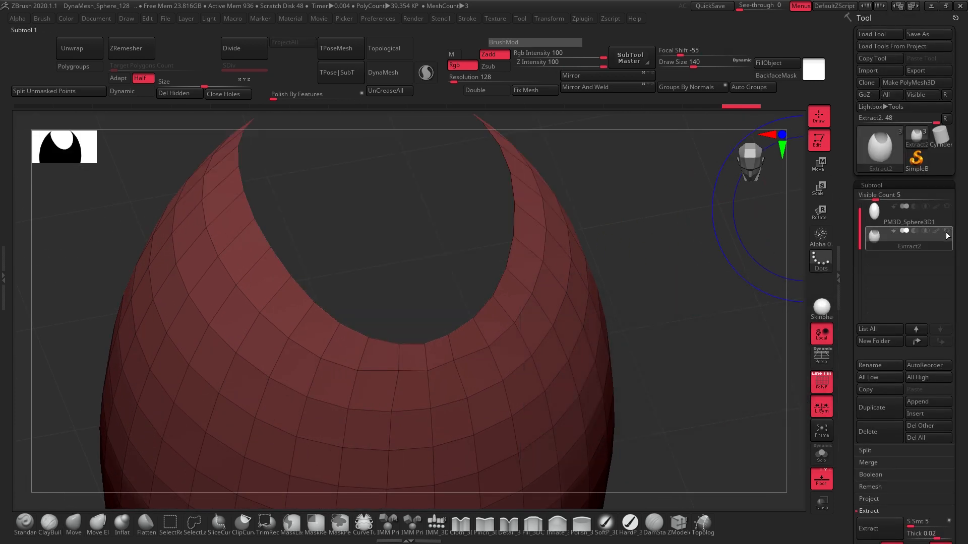
Insert a Sphere3D subtool, show all subtools again, and move the sphere out beside the monkey's head
{"action": "left_click", "coordinate": [925, 414]}
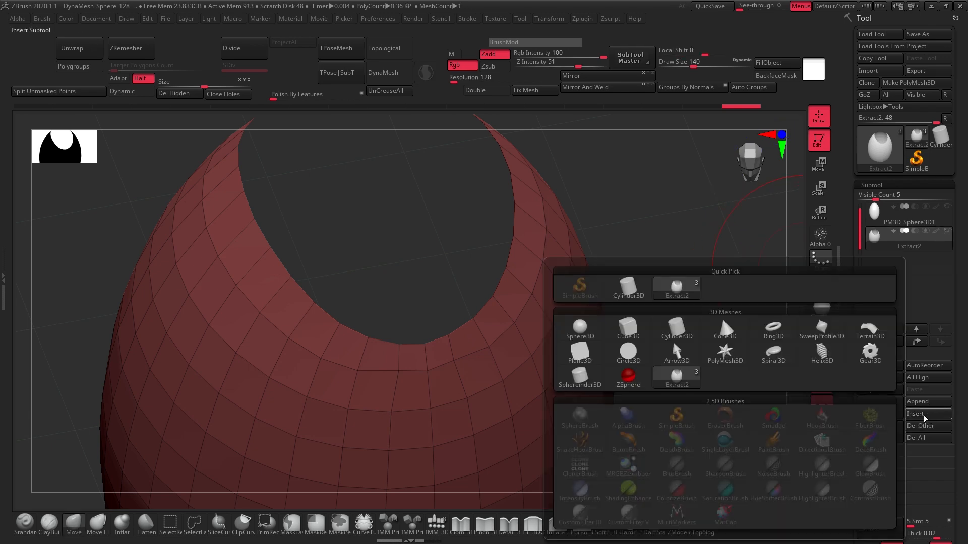
{"action": "left_click", "coordinate": [920, 415]}
{"action": "left_click", "coordinate": [592, 328]}
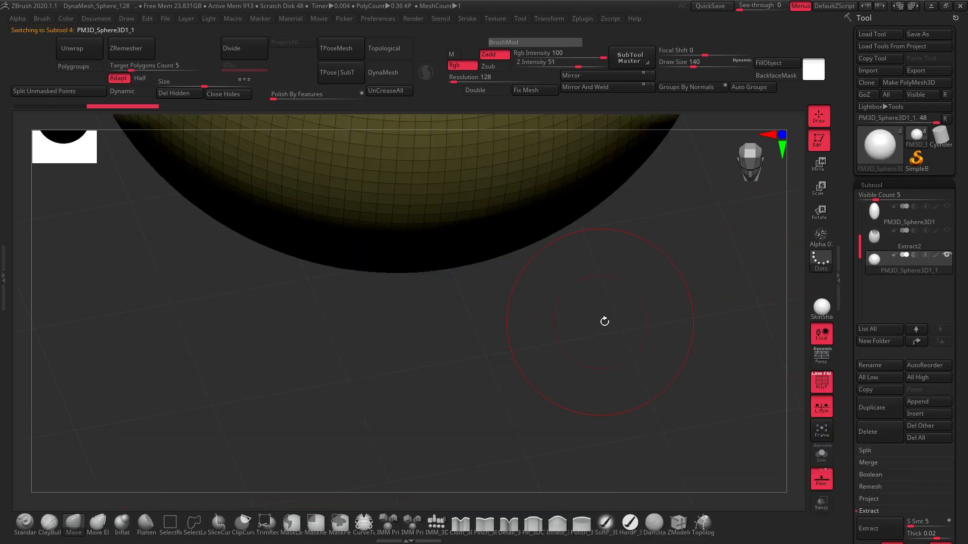
{"action": "key", "text": "f"}
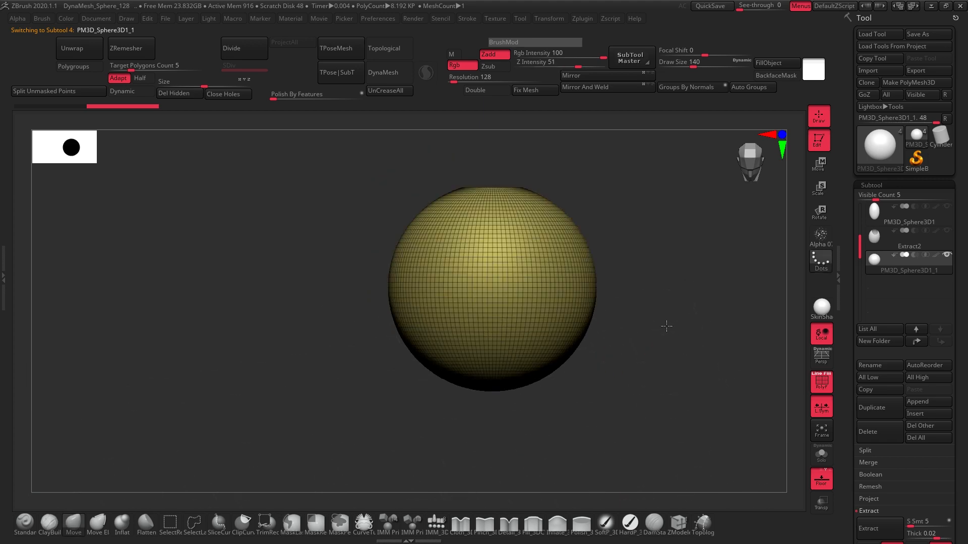
{"action": "left_click", "coordinate": [947, 256]}
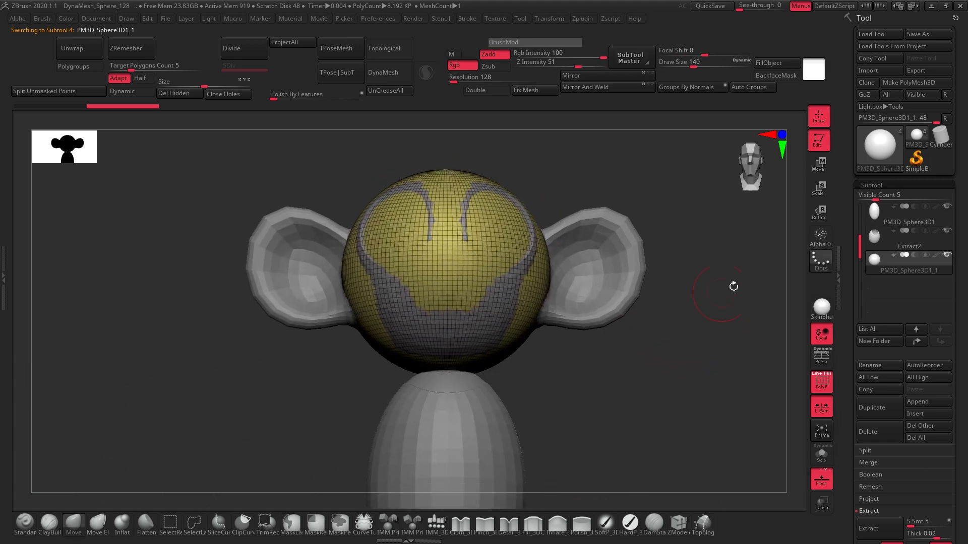
{"action": "key", "text": "w"}
{"action": "left_click_drag", "start_coordinate": [486, 233], "coordinate": [715, 190]}
{"action": "right_click_drag", "start_coordinate": [676, 382], "coordinate": [497, 366], "text": "alt"}
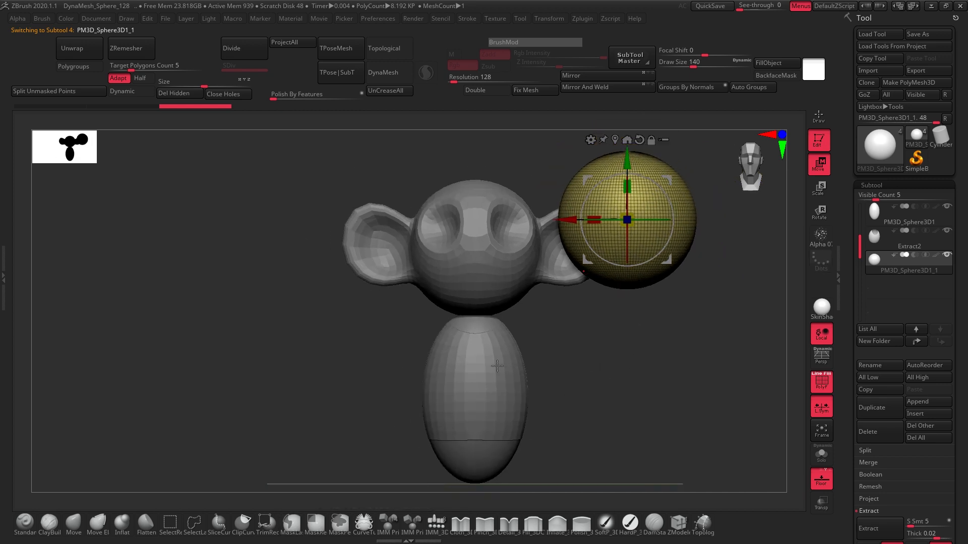
Select the garment shell, isolate it, and enable Double so both sides of its surface are displayed
{"action": "left_click", "coordinate": [907, 239]}
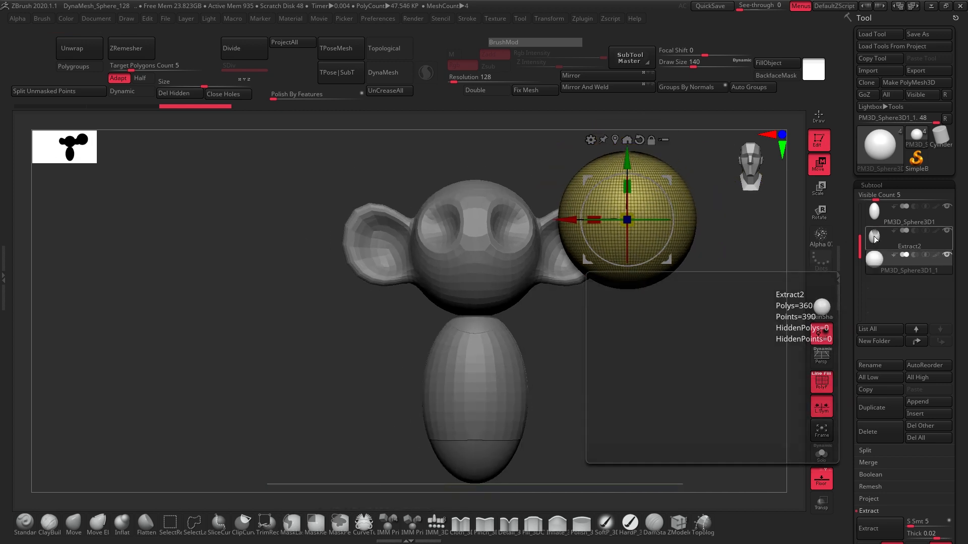
{"action": "left_click", "coordinate": [948, 232], "text": "shift"}
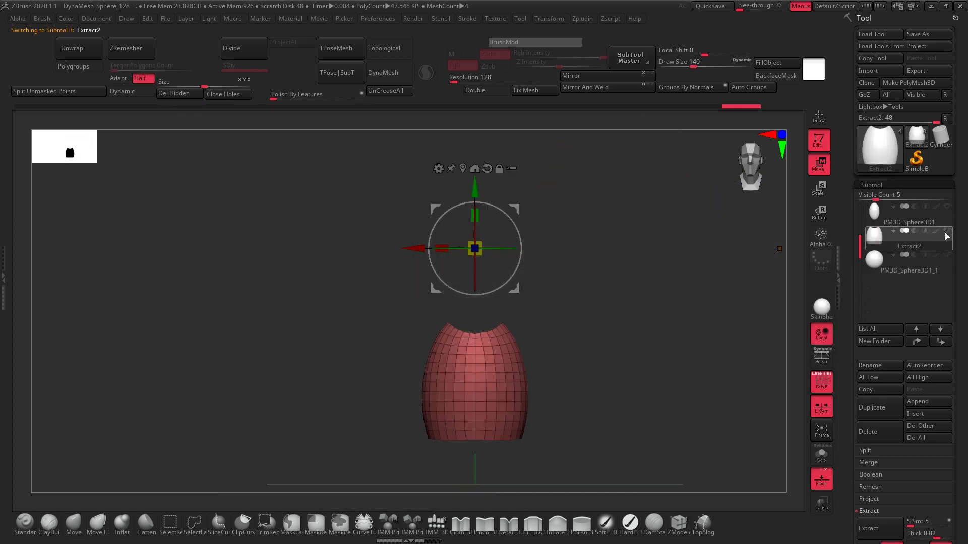
{"action": "right_click_drag", "start_coordinate": [549, 347], "coordinate": [564, 386], "text": "alt"}
{"action": "left_click", "coordinate": [948, 233], "text": "shift"}
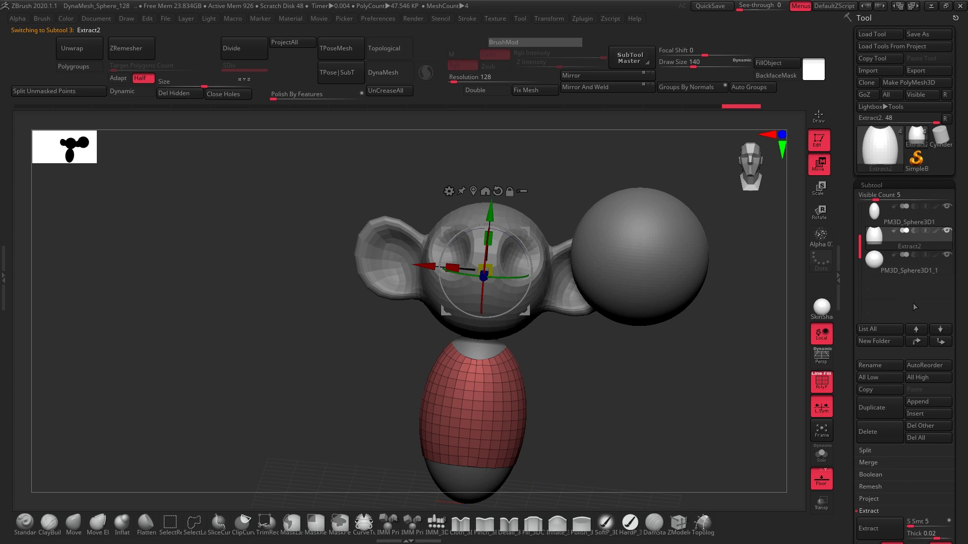
{"action": "left_click_drag", "start_coordinate": [626, 384], "coordinate": [630, 350], "text": "alt"}
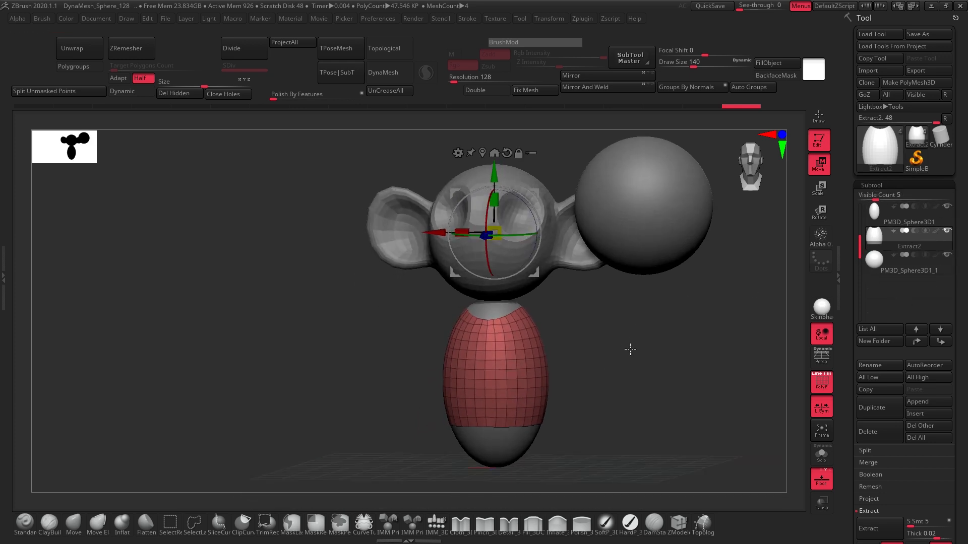
{"action": "left_click", "coordinate": [946, 232]}
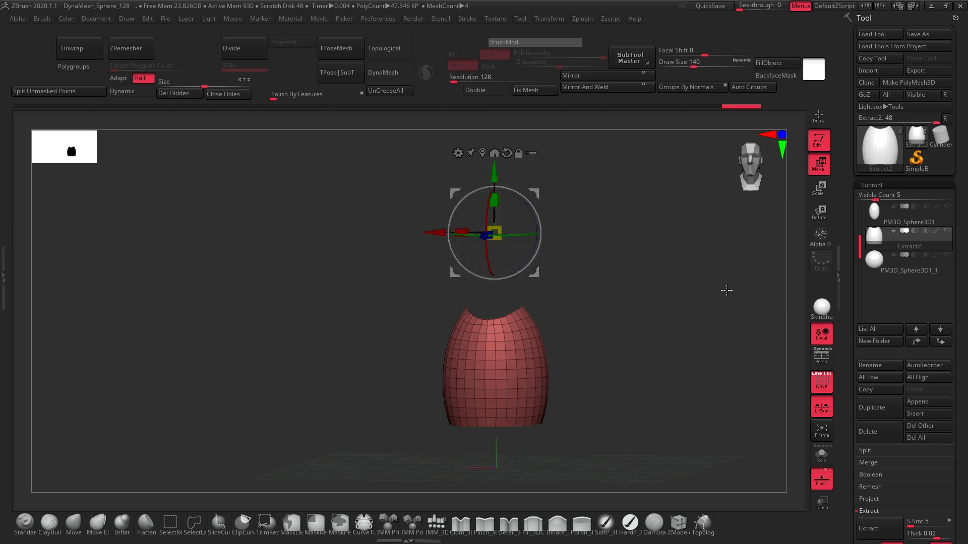
{"action": "left_click_drag", "start_coordinate": [726, 289], "coordinate": [785, 274]}
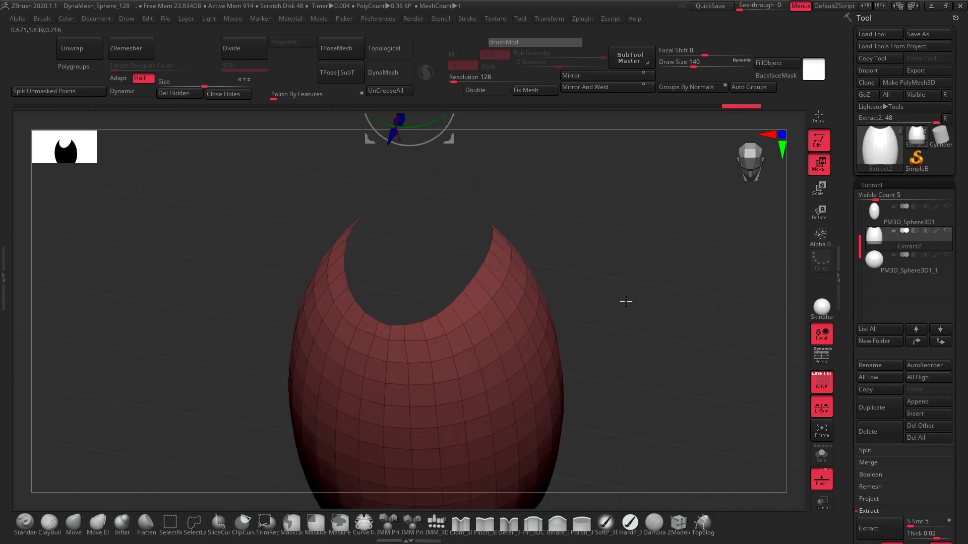
{"action": "left_click", "coordinate": [483, 91]}
{"action": "left_click_drag", "start_coordinate": [537, 288], "coordinate": [592, 244]}
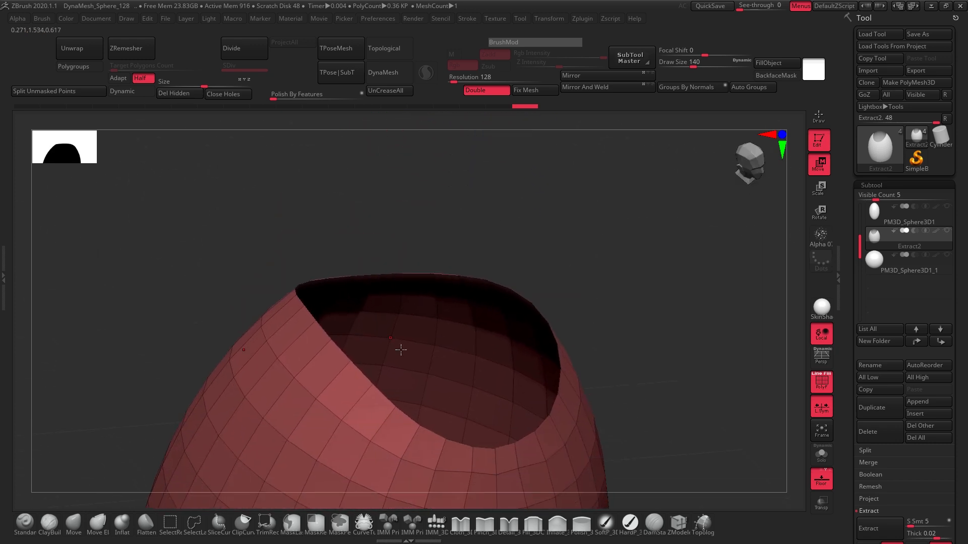
Switch to the ZModeler brush for editing polygons around the shell's neckline
{"action": "left_click", "coordinate": [73, 522]}
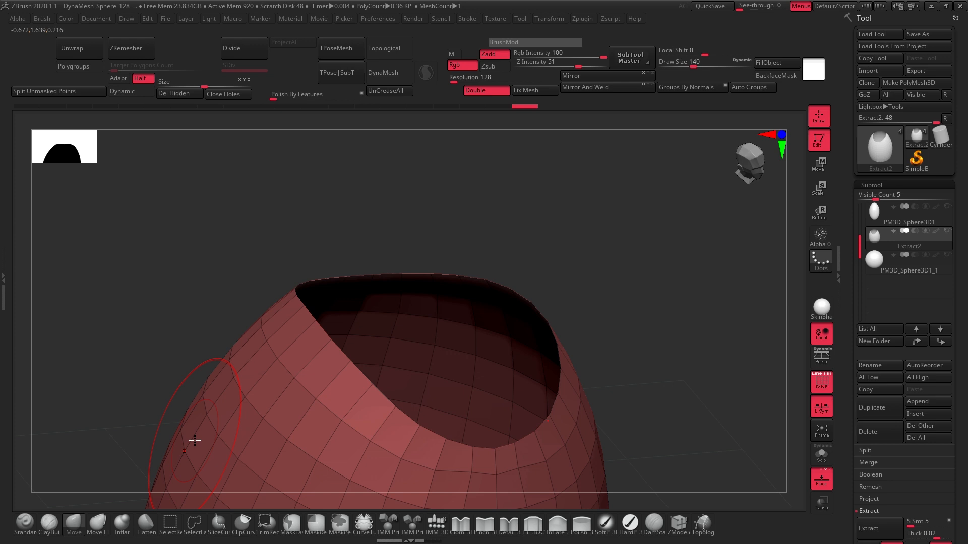
{"action": "left_click_drag", "start_coordinate": [619, 322], "coordinate": [662, 378]}
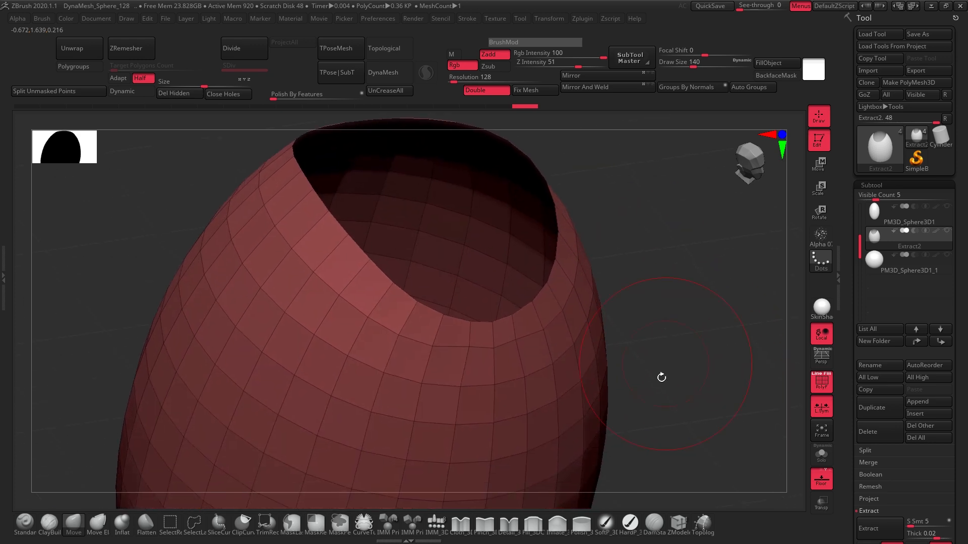
{"action": "left_click", "coordinate": [682, 527]}
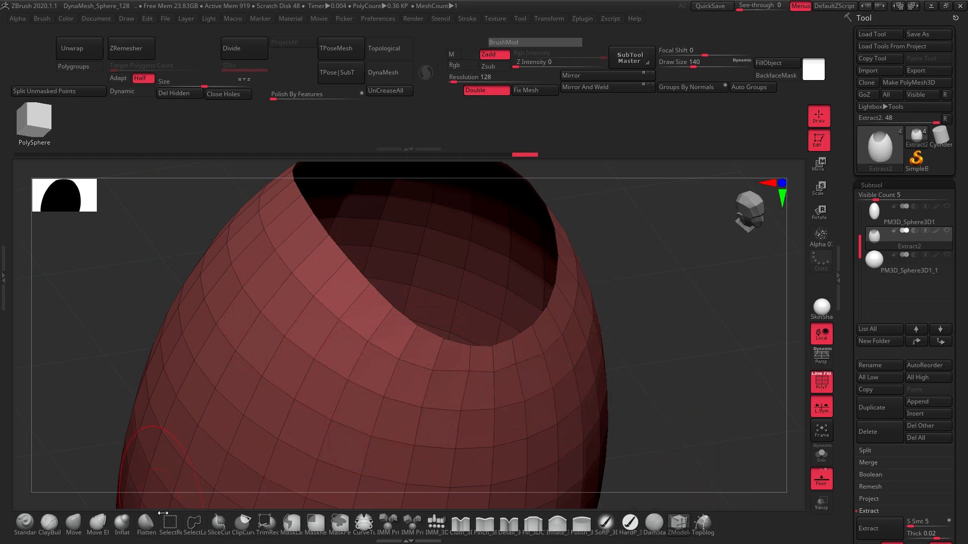
{"action": "left_click_drag", "start_coordinate": [675, 395], "coordinate": [592, 356]}
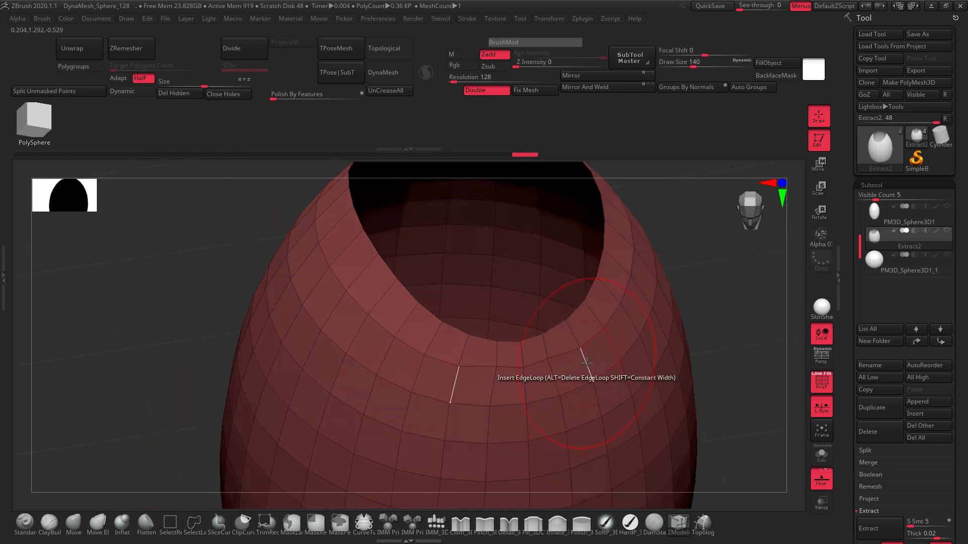
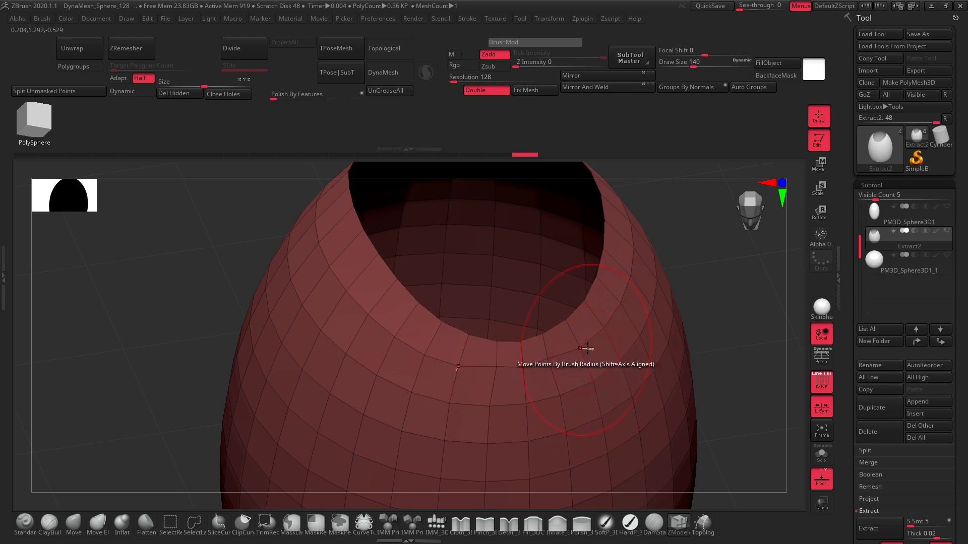
{"action": "right_click_drag", "start_coordinate": [627, 341], "coordinate": [693, 279]}
{"action": "right_click_drag", "start_coordinate": [700, 320], "coordinate": [595, 363]}
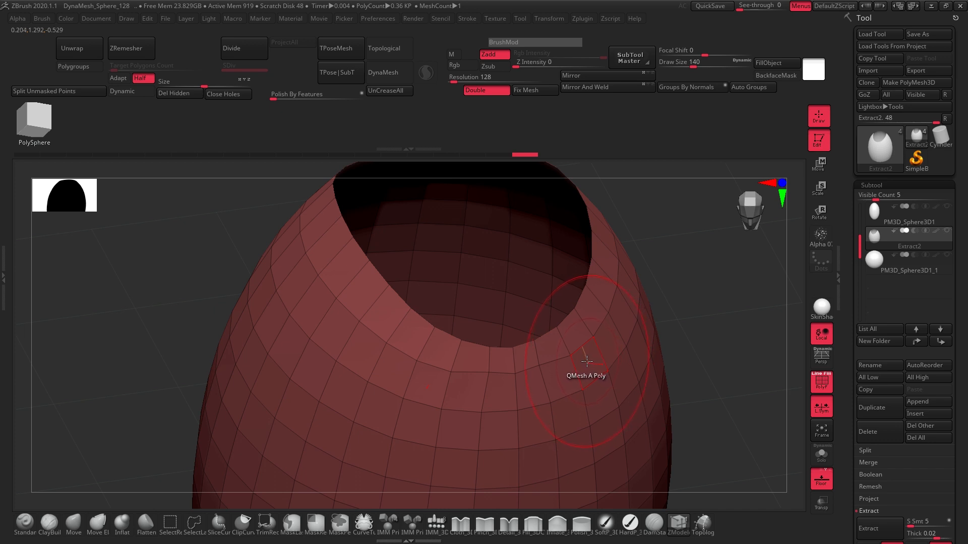
Try QMesh on a single polygon just below the shell's neckline, and undo it
{"action": "left_click", "coordinate": [586, 362]}
{"action": "mouse_move", "coordinate": [602, 359]}
{"action": "left_mouse_down"}
{"action": "mouse_move", "coordinate": [719, 363]}
{"action": "mouse_move", "coordinate": [661, 370]}
{"action": "left_mouse_up"}
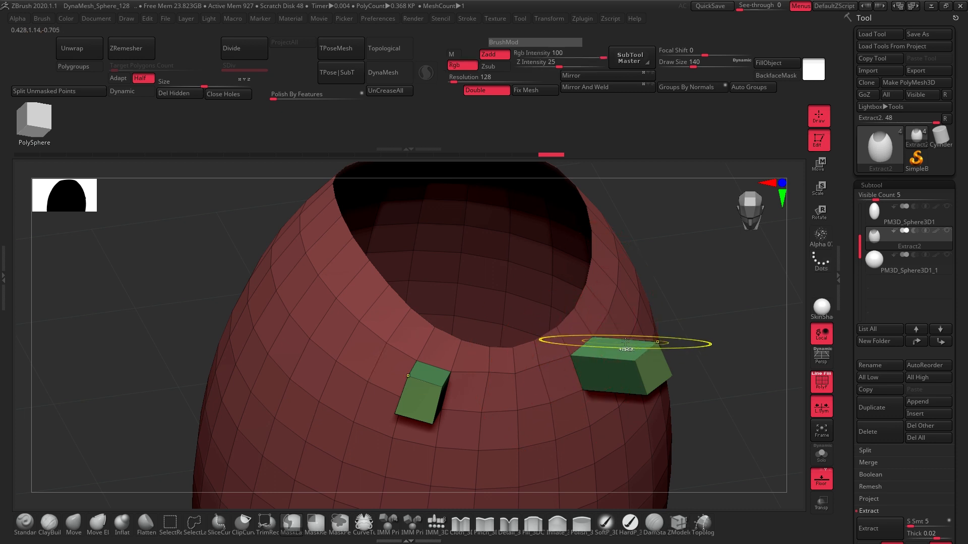
{"action": "key", "text": "ctrl+z"}
Set the ZModeler polygon action to Extrude with target Polygroup All, and extrude the whole shell outward to give it thickness
{"action": "key", "text": "space"}
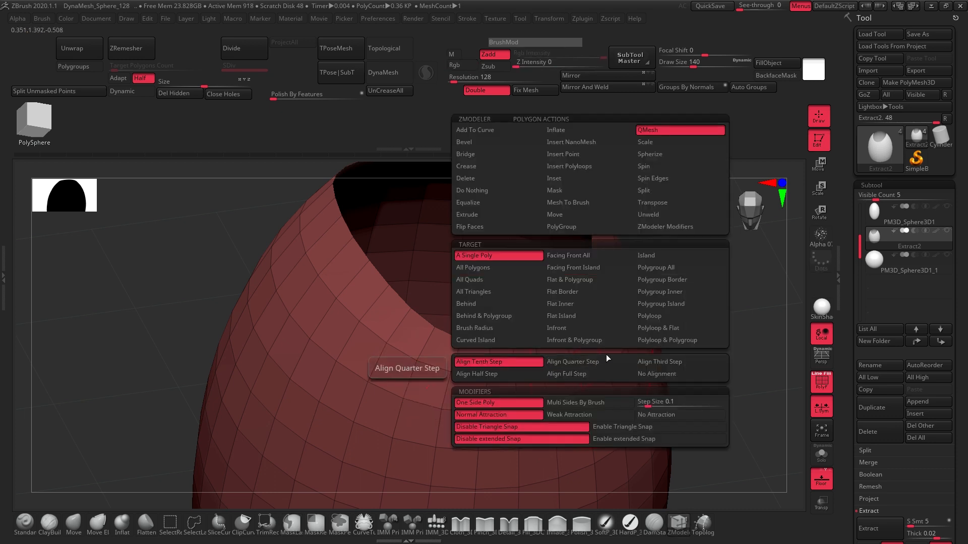
{"action": "left_click", "coordinate": [662, 268]}
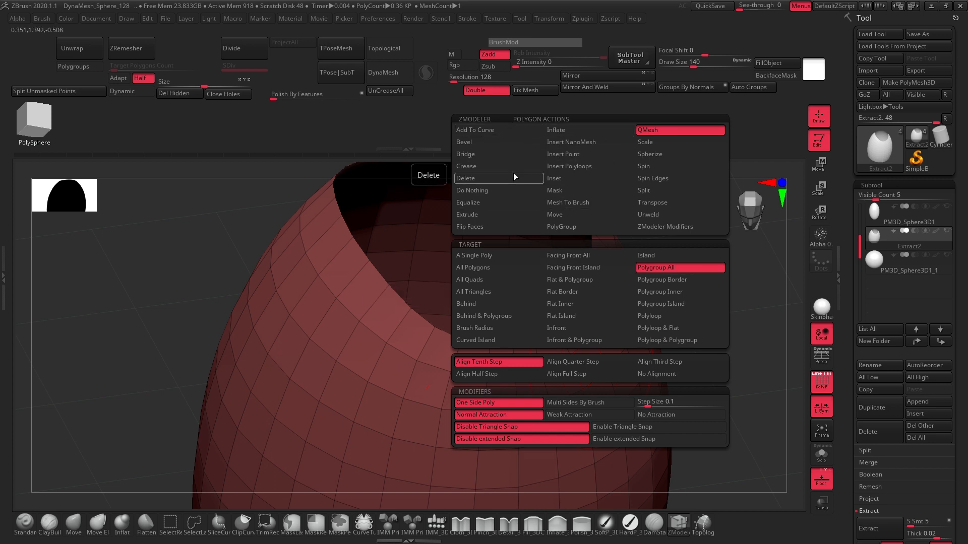
{"action": "left_click", "coordinate": [472, 216]}
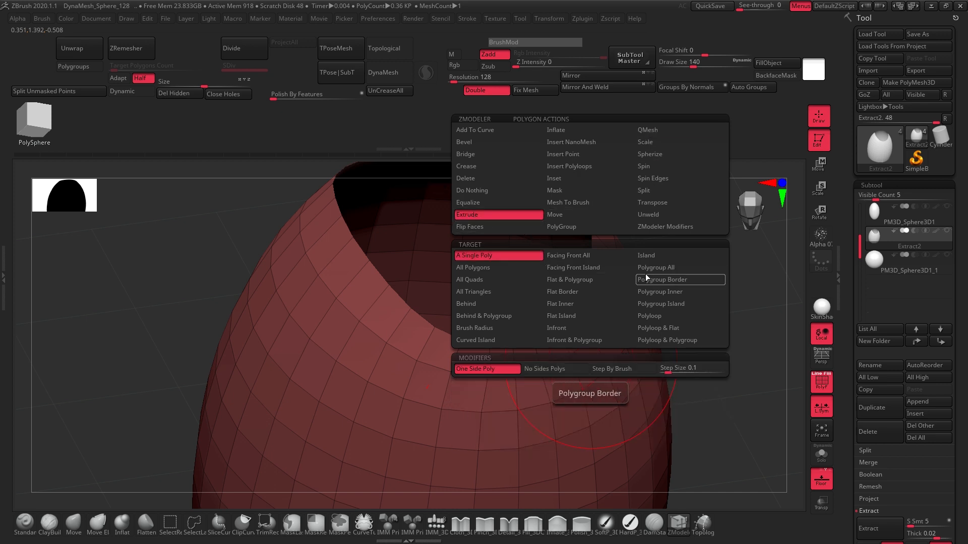
{"action": "left_click", "coordinate": [667, 268]}
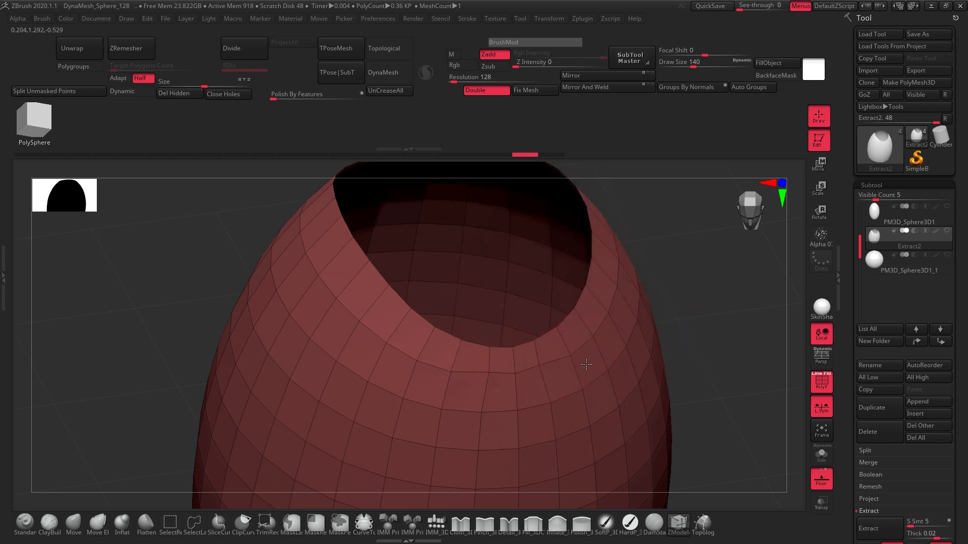
{"action": "mouse_move", "coordinate": [586, 364]}
{"action": "left_mouse_down"}
{"action": "mouse_move", "coordinate": [623, 354]}
{"action": "mouse_move", "coordinate": [602, 360]}
{"action": "left_mouse_up"}
Preview the thickened shell with Dynamic subdivision and examine how its neckline rim smooths
{"action": "left_click_drag", "start_coordinate": [707, 342], "coordinate": [648, 277]}
{"action": "left_click", "coordinate": [145, 95]}
{"action": "key", "text": "shift+f"}
{"action": "key", "text": "shift+f"}
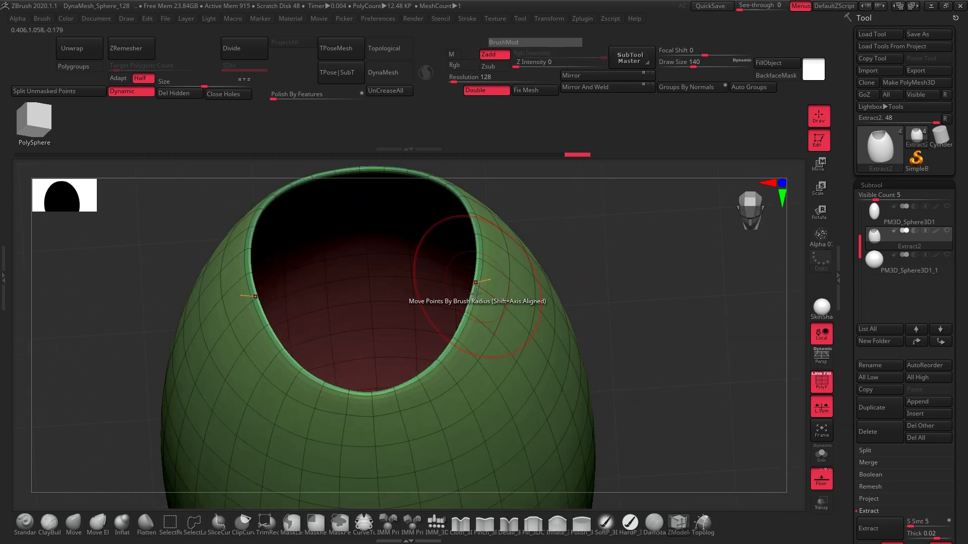
{"action": "left_click", "coordinate": [467, 310]}
{"action": "key", "text": "shift+f"}
Turn Dynamic subdivision off and insert an edge loop along the neckline rim, close to its inner edge
{"action": "key", "text": "b"}
{"action": "key", "text": "z"}
{"action": "key", "text": "m"}
{"action": "mouse_move", "coordinate": [600, 287]}
{"action": "left_mouse_down"}
{"action": "mouse_move", "coordinate": [615, 283]}
{"action": "mouse_move", "coordinate": [638, 296]}
{"action": "mouse_move", "coordinate": [658, 285]}
{"action": "mouse_move", "coordinate": [615, 267]}
{"action": "left_mouse_up"}
{"action": "left_click", "coordinate": [130, 91]}
{"action": "key", "text": "shift+f"}
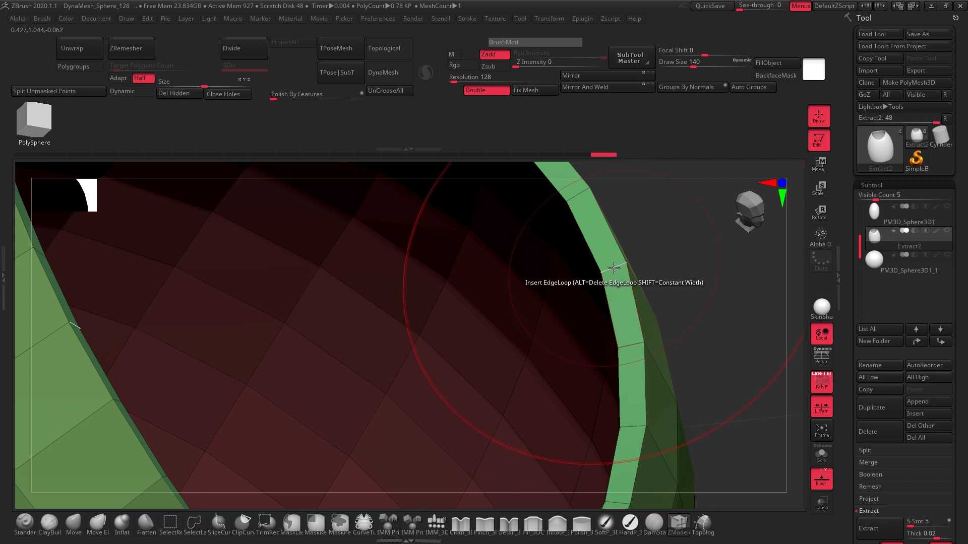
{"action": "key", "text": "space"}
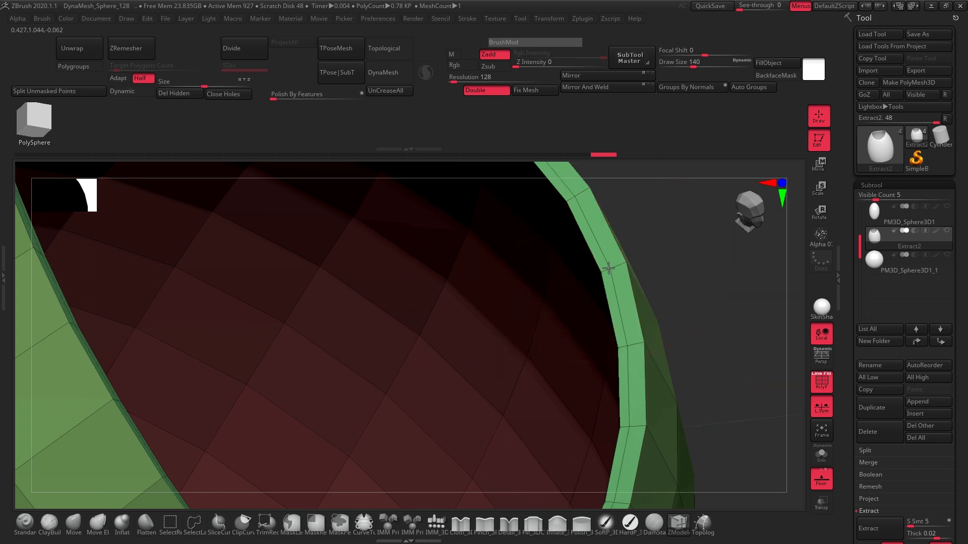
{"action": "left_click", "coordinate": [604, 271]}
Turn Dynamic subdivision on and insert a second edge loop around the neckline rim to sharpen its edges
{"action": "key", "text": "d"}
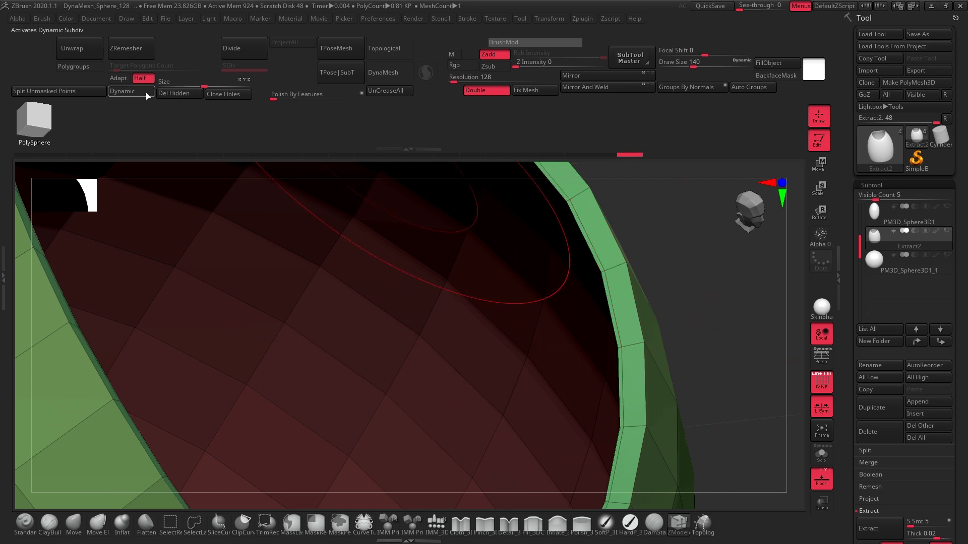
{"action": "left_click", "coordinate": [615, 270]}
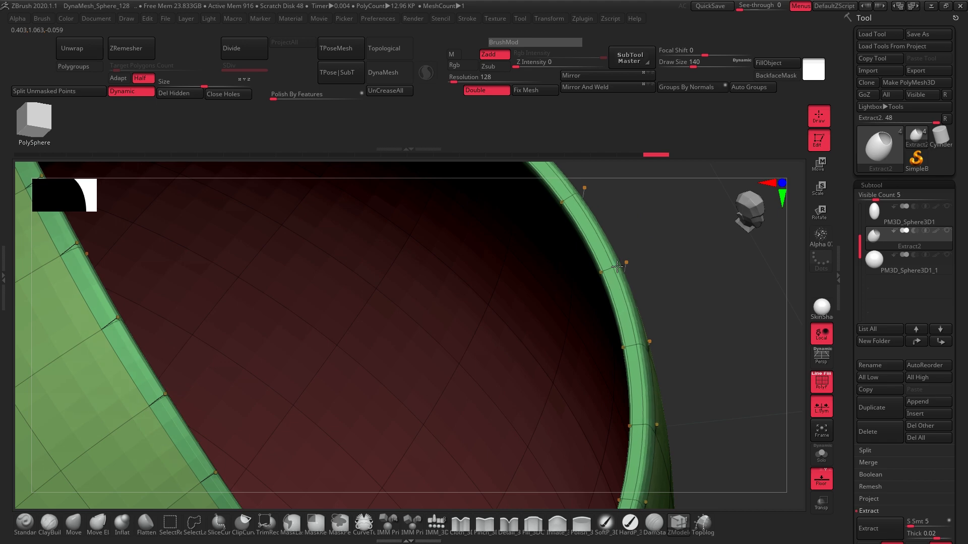
{"action": "mouse_move", "coordinate": [673, 282]}
{"action": "left_mouse_down", "text": "alt"}
{"action": "mouse_move", "coordinate": [583, 346]}
{"action": "mouse_move", "coordinate": [583, 386]}
{"action": "left_mouse_up", "text": "alt"}
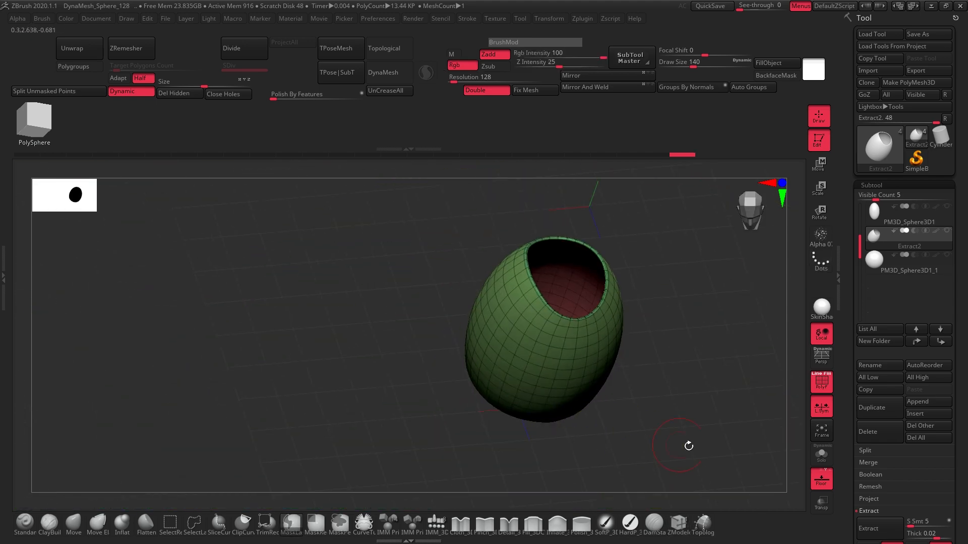
{"action": "right_click_drag", "start_coordinate": [688, 446], "coordinate": [673, 353]}
{"action": "right_click_drag", "start_coordinate": [673, 352], "coordinate": [630, 363], "text": "ctrl"}
{"action": "right_click_drag", "start_coordinate": [593, 298], "coordinate": [488, 209], "text": "ctrl"}
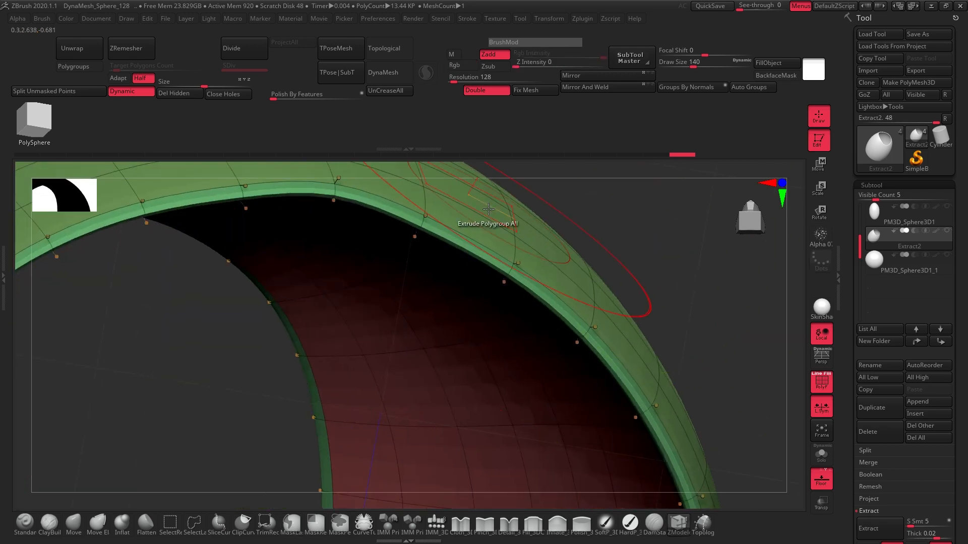
Turn Dynamic subdivision off, insert another edge loop along the neckline rim, and turn Dynamic subdivision back on
{"action": "left_click", "coordinate": [132, 91]}
{"action": "right_click_drag", "start_coordinate": [566, 339], "coordinate": [604, 318], "text": "ctrl"}
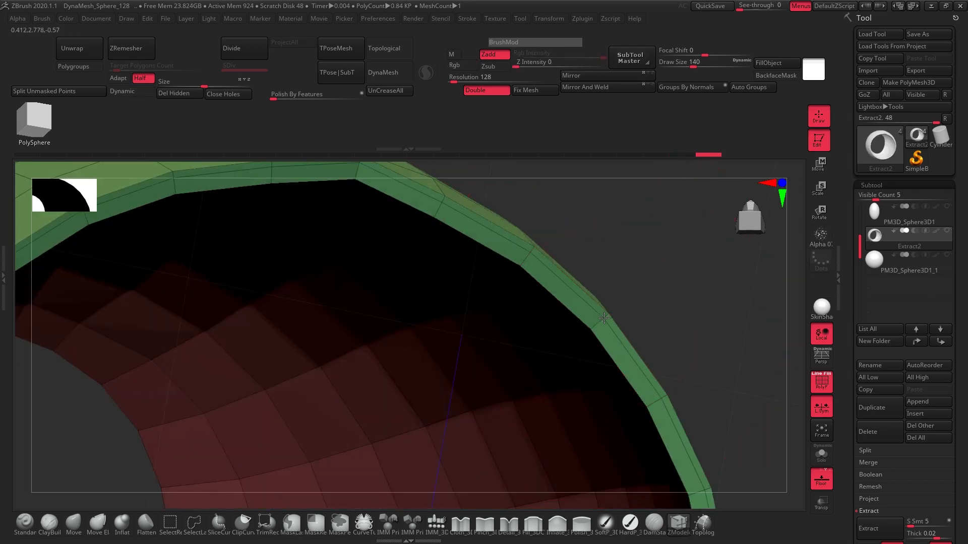
{"action": "left_click", "coordinate": [599, 322]}
{"action": "left_click", "coordinate": [132, 91]}
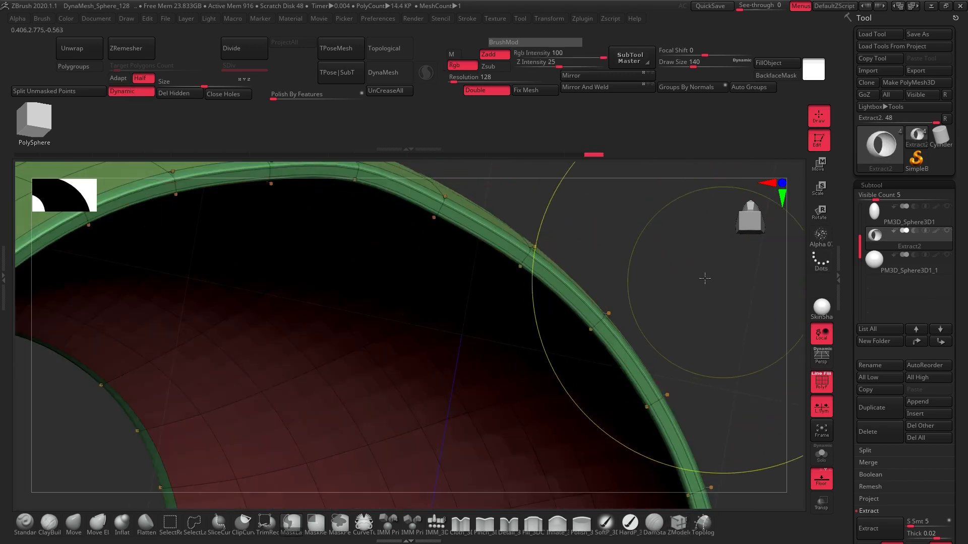
Show all the subtools together with the garment shell, then make the Extract2 shell the active subtool again
{"action": "right_click_drag", "start_coordinate": [705, 278], "coordinate": [559, 373], "text": "ctrl"}
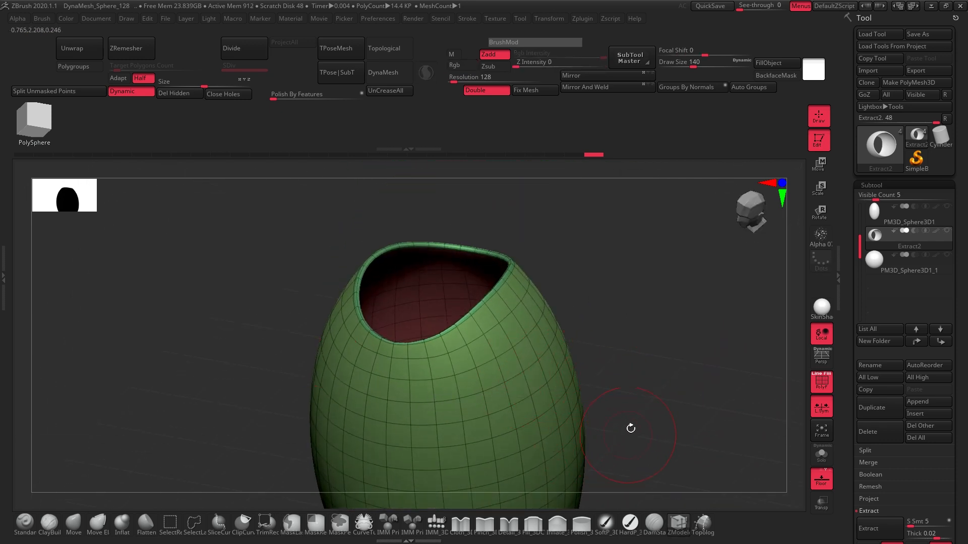
{"action": "right_click_drag", "start_coordinate": [489, 412], "coordinate": [633, 402]}
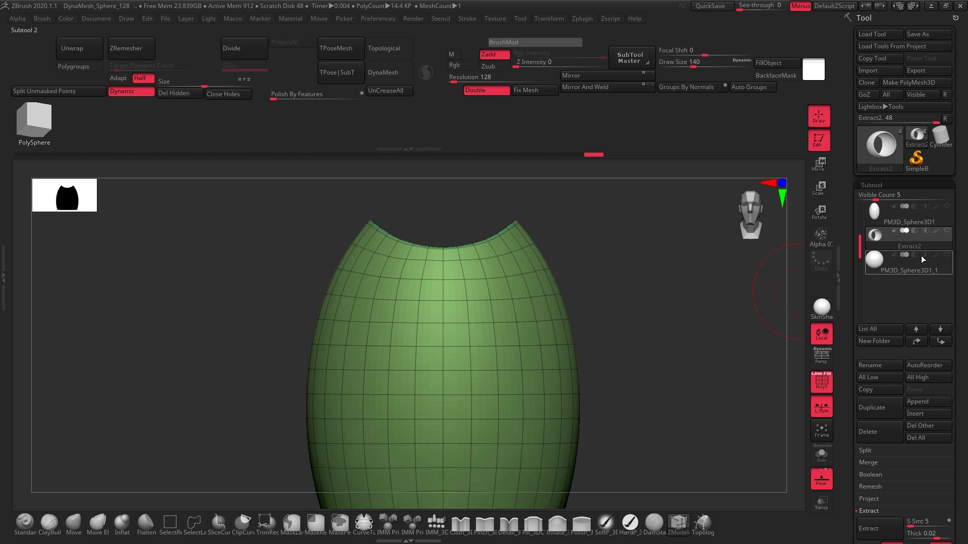
{"action": "left_click", "coordinate": [946, 233], "text": "shift"}
{"action": "left_click", "coordinate": [905, 214]}
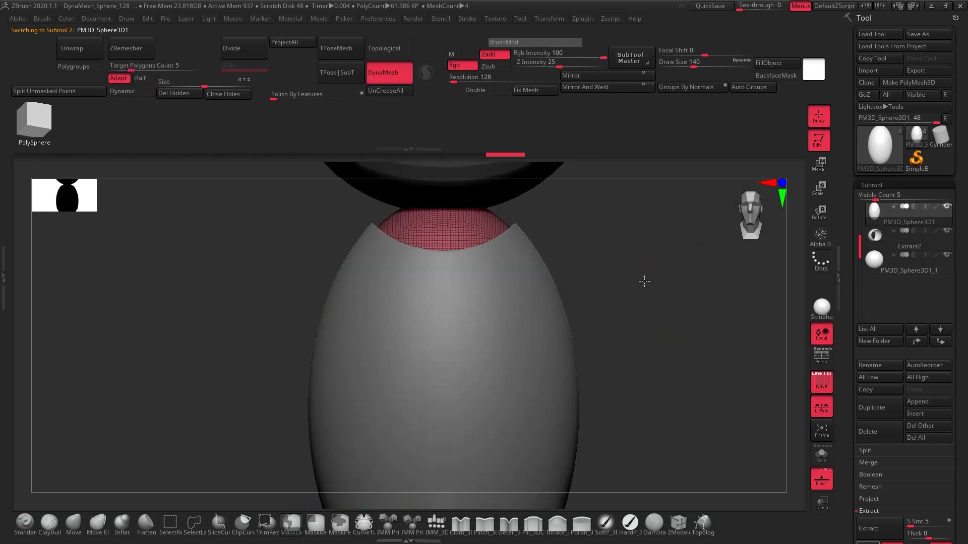
{"action": "right_click_drag", "start_coordinate": [646, 277], "coordinate": [517, 387], "text": "ctrl"}
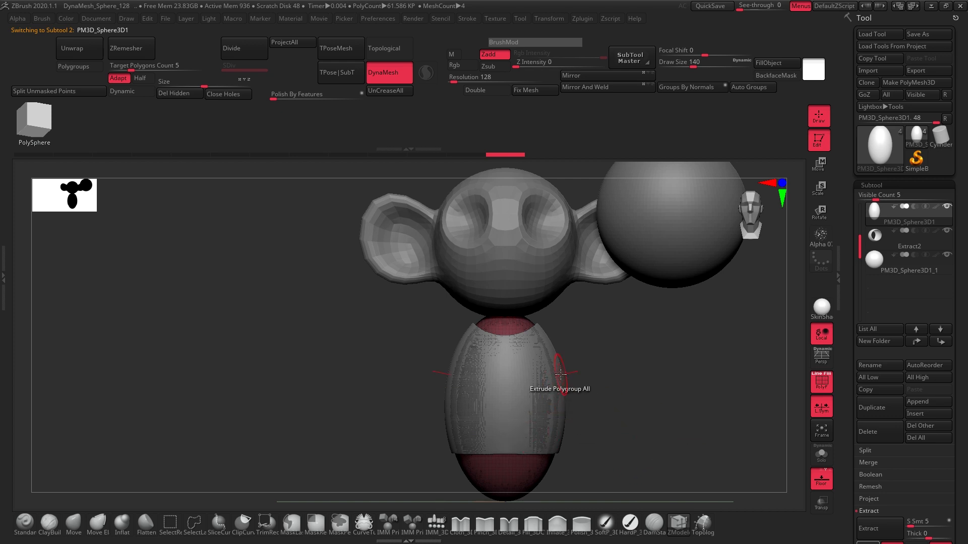
{"action": "right_click_drag", "start_coordinate": [650, 404], "coordinate": [643, 454]}
{"action": "left_click_drag", "start_coordinate": [644, 454], "coordinate": [639, 447]}
{"action": "left_click", "coordinate": [549, 437], "text": "alt"}
{"action": "mouse_move", "coordinate": [646, 400]}
{"action": "left_mouse_down", "text": "alt"}
{"action": "mouse_move", "coordinate": [599, 400]}
{"action": "mouse_move", "coordinate": [665, 496]}
{"action": "left_mouse_up", "text": "alt"}
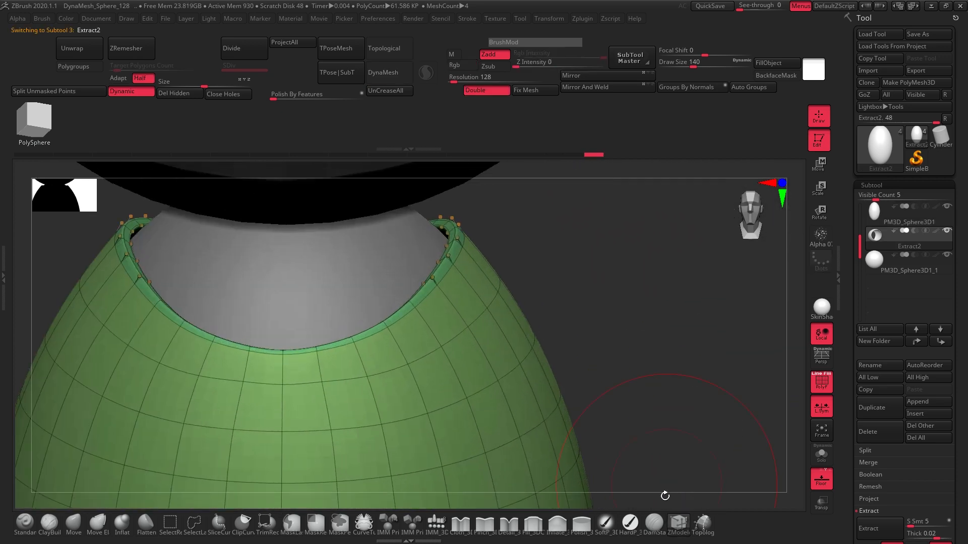
{"action": "left_click_drag", "start_coordinate": [624, 397], "coordinate": [691, 226]}
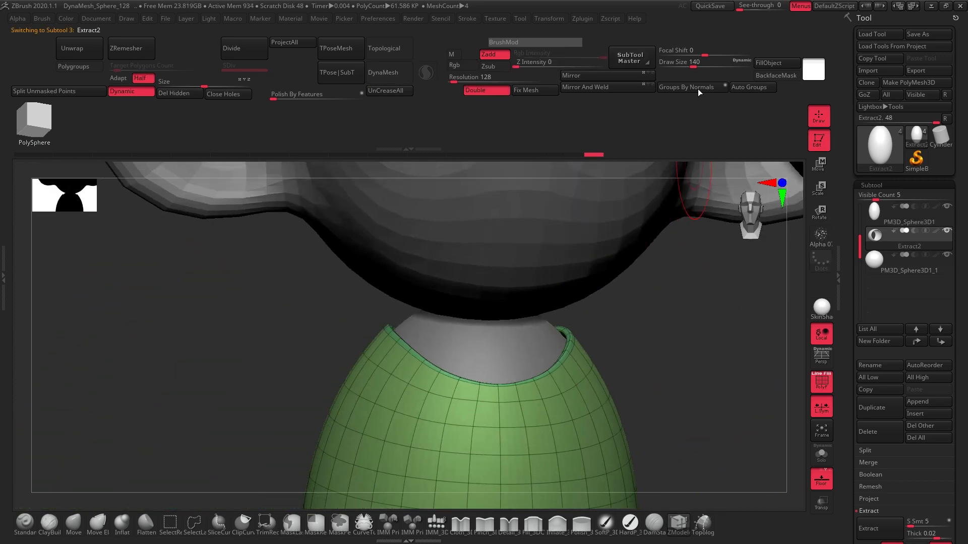
Set the draw size to 68 and mark a symmetrical 3 by 3 patch of polygons on each side of the chest
{"action": "left_click_drag", "start_coordinate": [688, 66], "coordinate": [681, 66]}
{"action": "mouse_move", "coordinate": [611, 396]}
{"action": "left_mouse_down"}
{"action": "mouse_move", "coordinate": [642, 403]}
{"action": "mouse_move", "coordinate": [726, 384]}
{"action": "mouse_move", "coordinate": [547, 373]}
{"action": "mouse_move", "coordinate": [687, 392]}
{"action": "mouse_move", "coordinate": [702, 406]}
{"action": "mouse_move", "coordinate": [585, 368]}
{"action": "mouse_move", "coordinate": [680, 341]}
{"action": "mouse_move", "coordinate": [630, 358]}
{"action": "mouse_move", "coordinate": [589, 356]}
{"action": "left_mouse_up"}
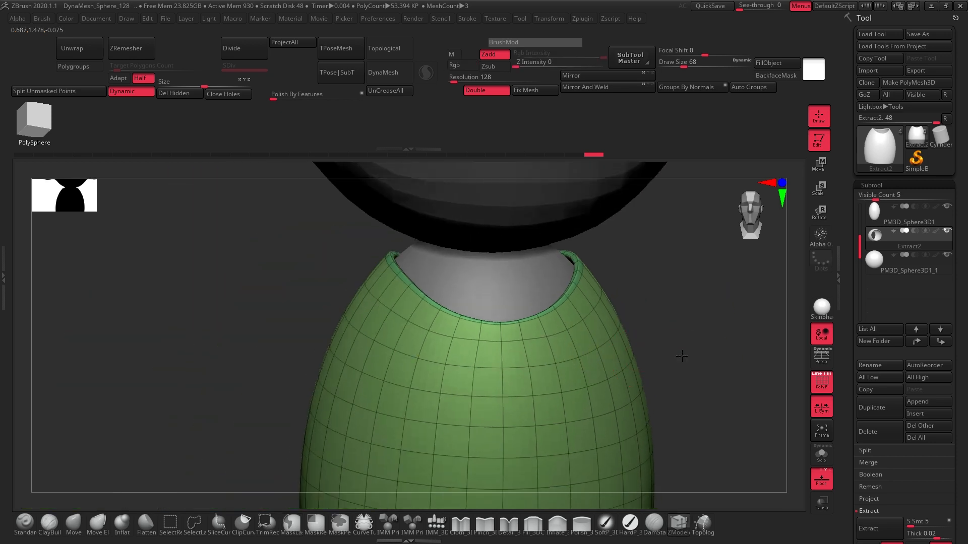
{"action": "left_click_drag", "start_coordinate": [680, 357], "coordinate": [675, 315], "text": "alt"}
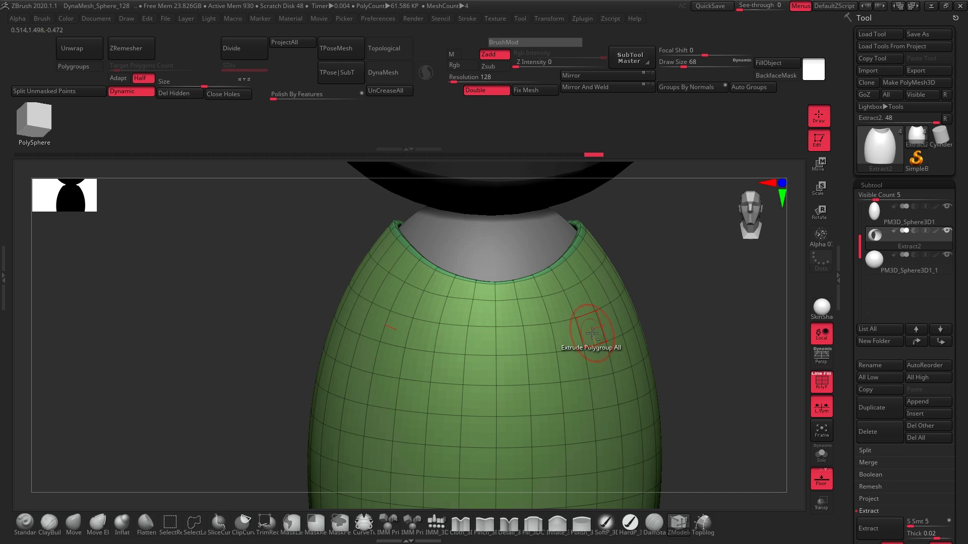
{"action": "mouse_move", "coordinate": [587, 330]}
{"action": "left_mouse_down"}
{"action": "mouse_move", "coordinate": [537, 341]}
{"action": "mouse_move", "coordinate": [550, 388]}
{"action": "mouse_move", "coordinate": [585, 403]}
{"action": "mouse_move", "coordinate": [600, 353]}
{"action": "mouse_move", "coordinate": [574, 366]}
{"action": "left_mouse_up"}
{"action": "left_click_drag", "start_coordinate": [709, 397], "coordinate": [685, 389]}
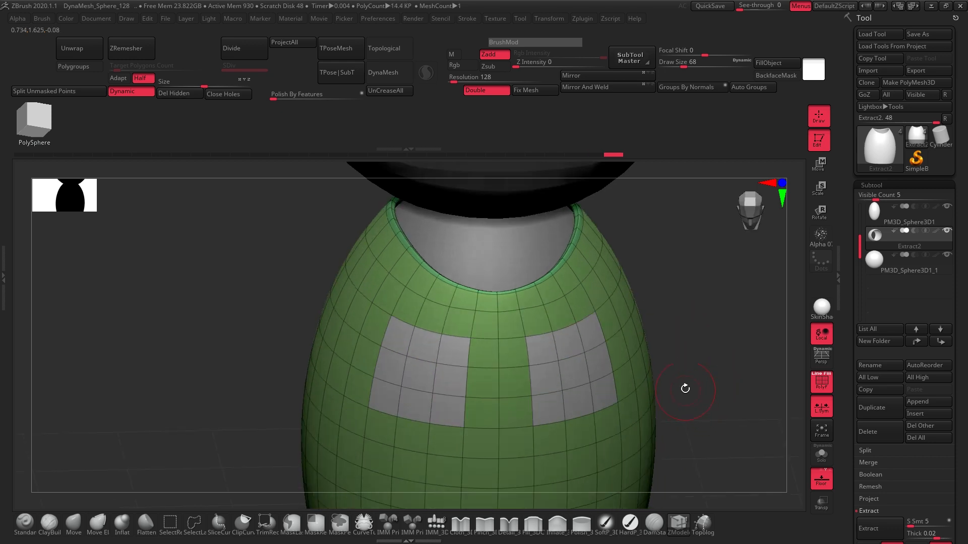
{"action": "left_click_drag", "start_coordinate": [682, 346], "coordinate": [578, 349]}
{"action": "left_click_drag", "start_coordinate": [700, 389], "coordinate": [707, 400]}
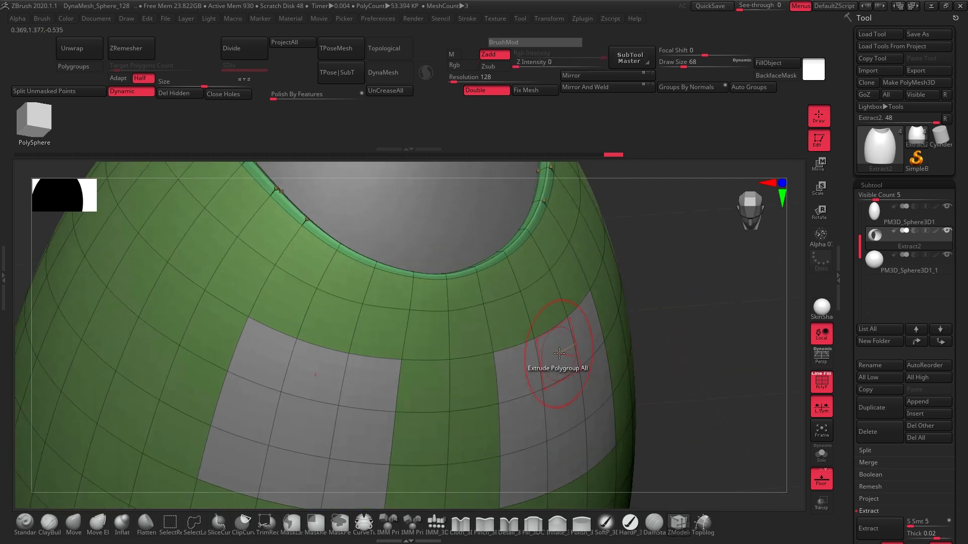
Try to extrude the two marked chest patches from the shell with Dynamic subdivision on
{"action": "key", "text": "space"}
{"action": "left_click", "coordinate": [471, 343]}
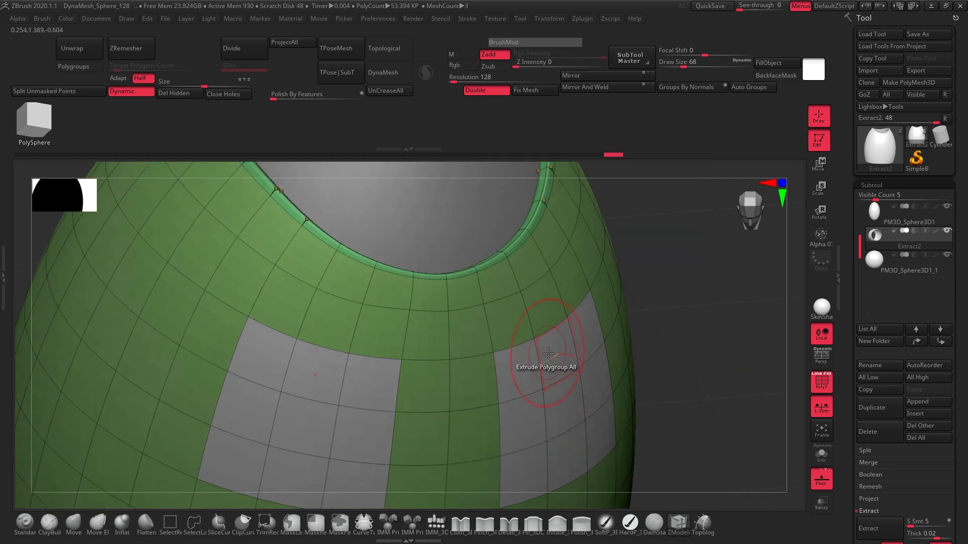
{"action": "left_click_drag", "start_coordinate": [546, 353], "coordinate": [598, 356]}
{"action": "key", "text": "ctrl+z"}
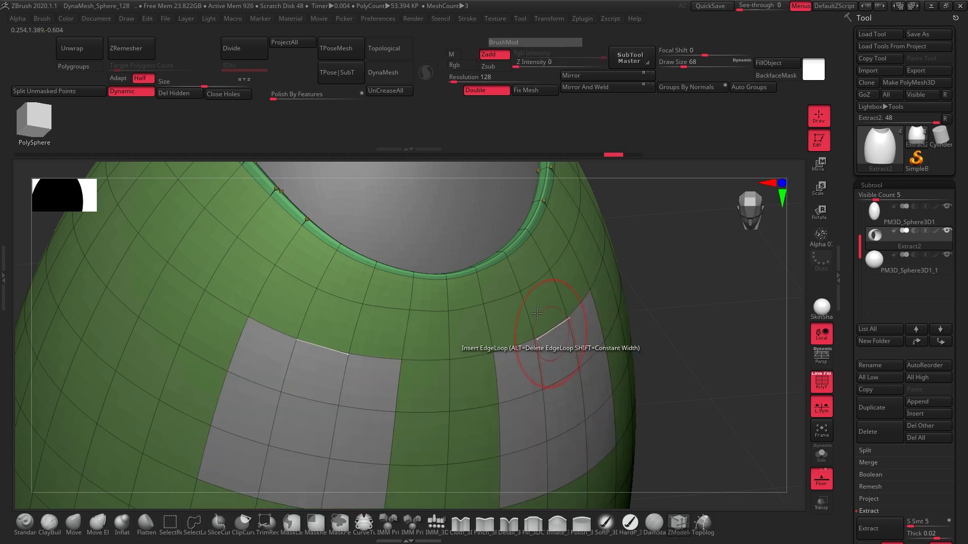
Turn Dynamic subdivision off and extrude the marked chest patches outward with the No Sides Polys modifier
{"action": "left_click", "coordinate": [125, 94]}
{"action": "key", "text": "space"}
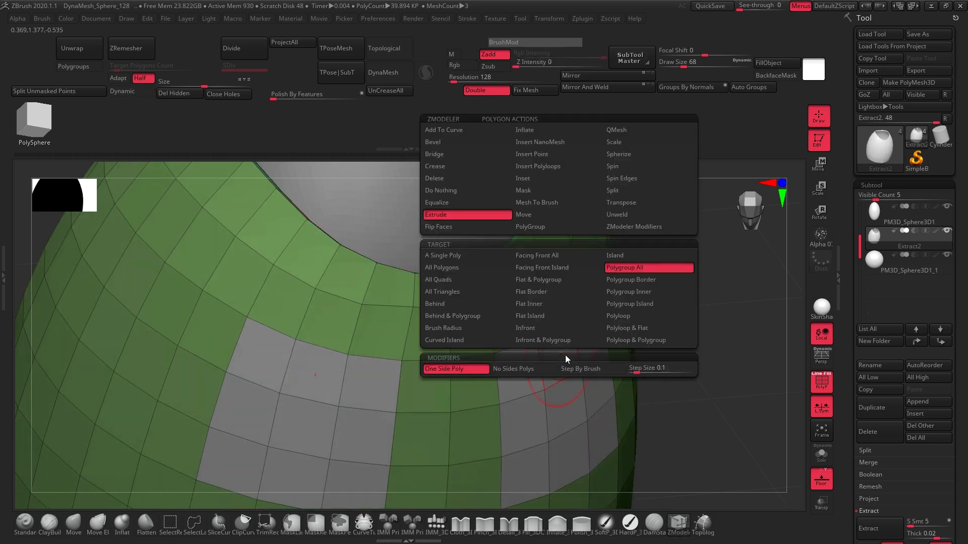
{"action": "left_click", "coordinate": [510, 368]}
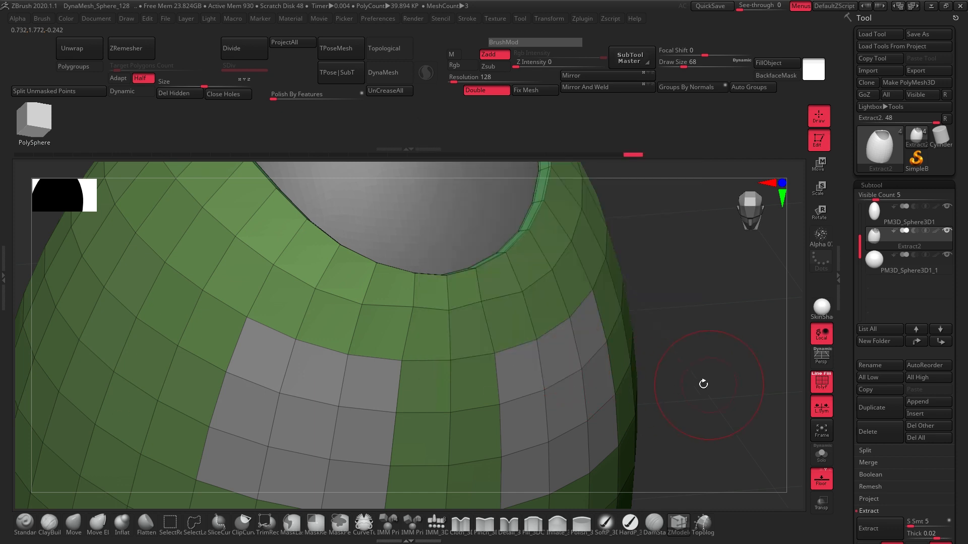
{"action": "left_click_drag", "start_coordinate": [555, 357], "coordinate": [555, 401]}
{"action": "left_click_drag", "start_coordinate": [686, 367], "coordinate": [692, 389]}
{"action": "right_click_drag", "start_coordinate": [692, 389], "coordinate": [695, 320], "text": "ctrl"}
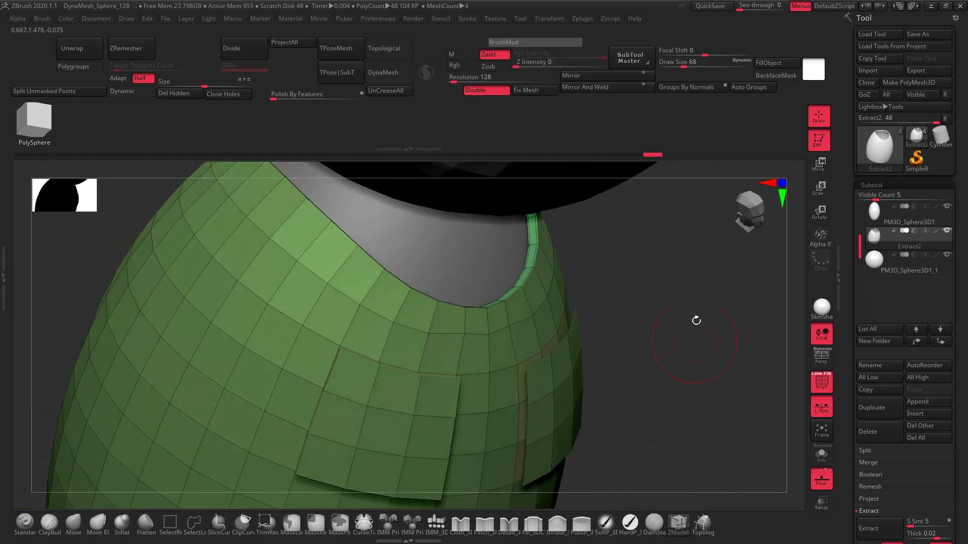
Assign separate polygroups to the shell and its raised chest patches with Auto Groups, and choose the Move brush
{"action": "left_click", "coordinate": [745, 88]}
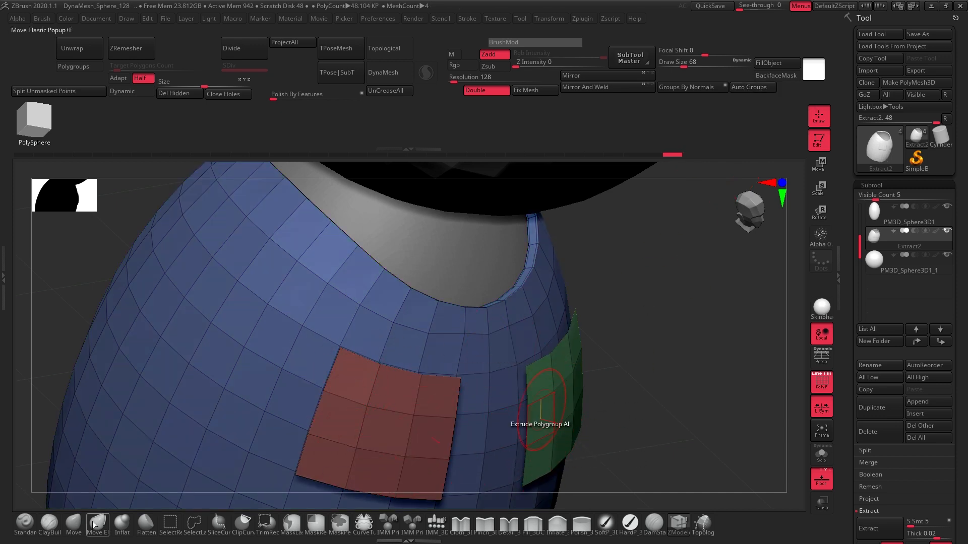
{"action": "left_click", "coordinate": [74, 524]}
{"action": "right_click_drag", "start_coordinate": [707, 321], "coordinate": [468, 373], "text": "ctrl"}
{"action": "right_click_drag", "start_coordinate": [665, 351], "coordinate": [678, 282], "text": "ctrl"}
Isolate the green chest patch, mask it completely, and show the whole shell again
{"action": "key", "text": "ctrl+shift"}
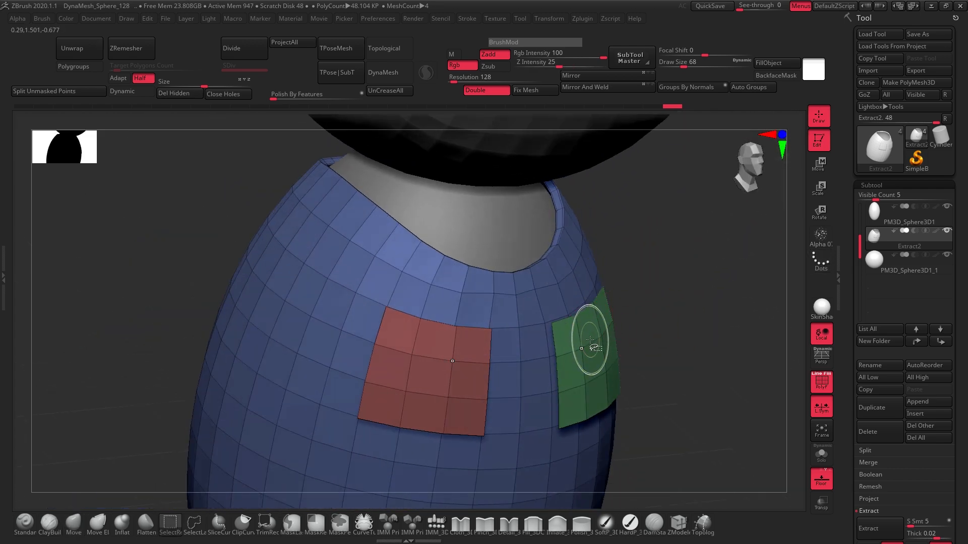
{"action": "left_click", "coordinate": [593, 337], "text": "ctrl+shift"}
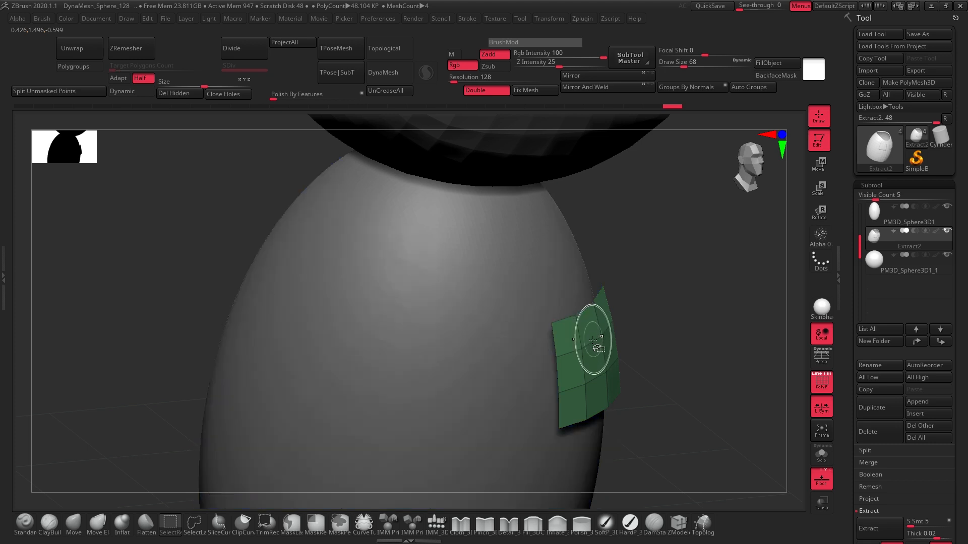
{"action": "left_click_drag", "start_coordinate": [704, 370], "coordinate": [683, 367]}
{"action": "key", "text": "ctrl"}
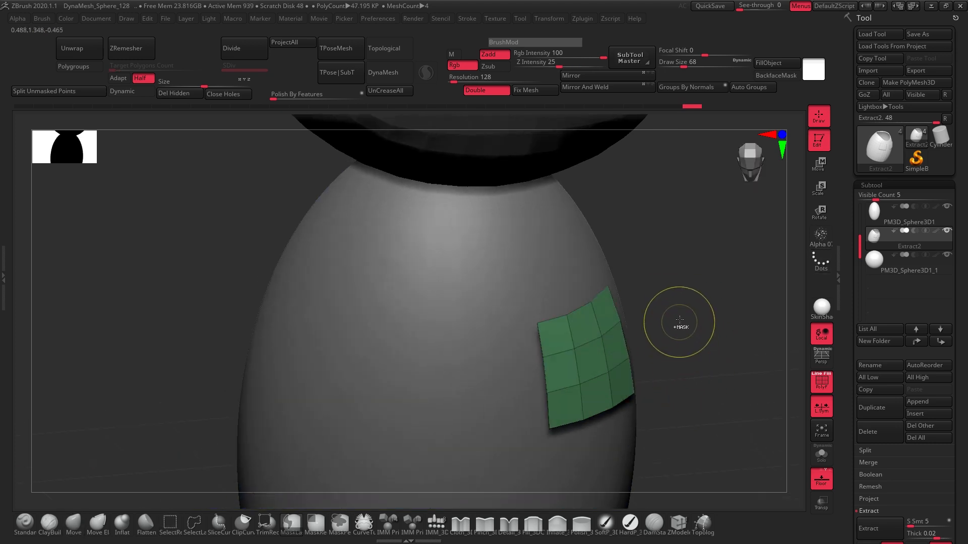
{"action": "left_click", "coordinate": [684, 314], "text": "ctrl"}
{"action": "key", "text": "ctrl+shift"}
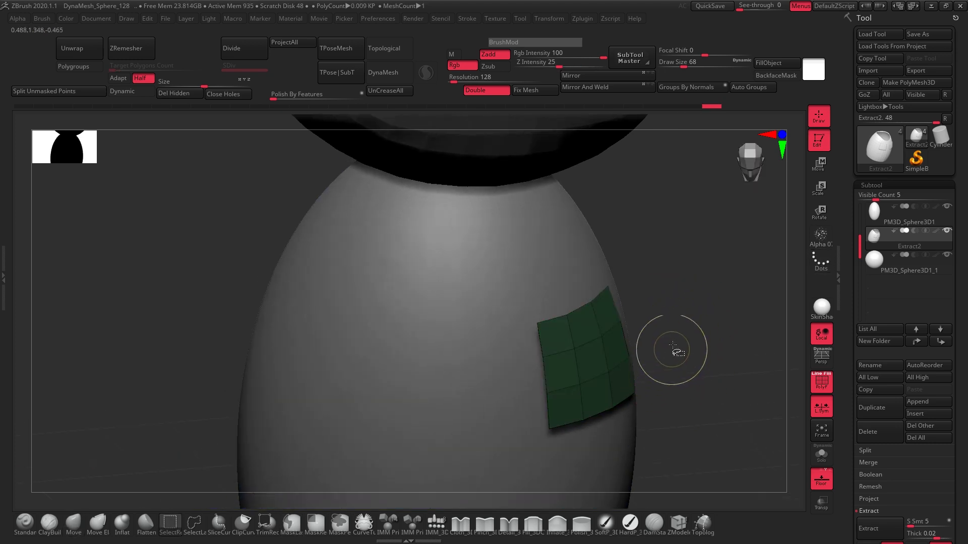
{"action": "left_click", "coordinate": [675, 291], "text": "ctrl+shift"}
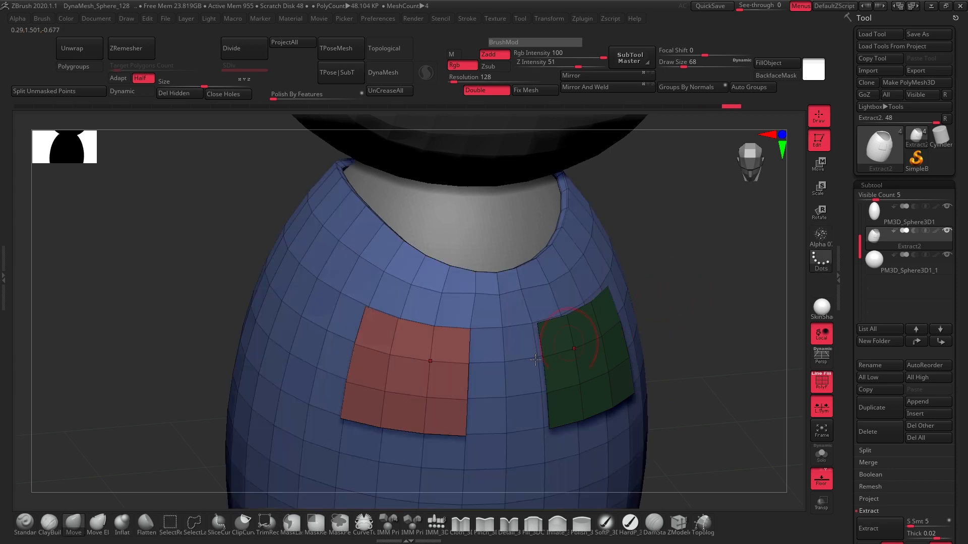
Isolate and mask the red chest patch as well, then split the unmasked shell into its own subtool
{"action": "left_click", "coordinate": [421, 353], "text": "ctrl+shift"}
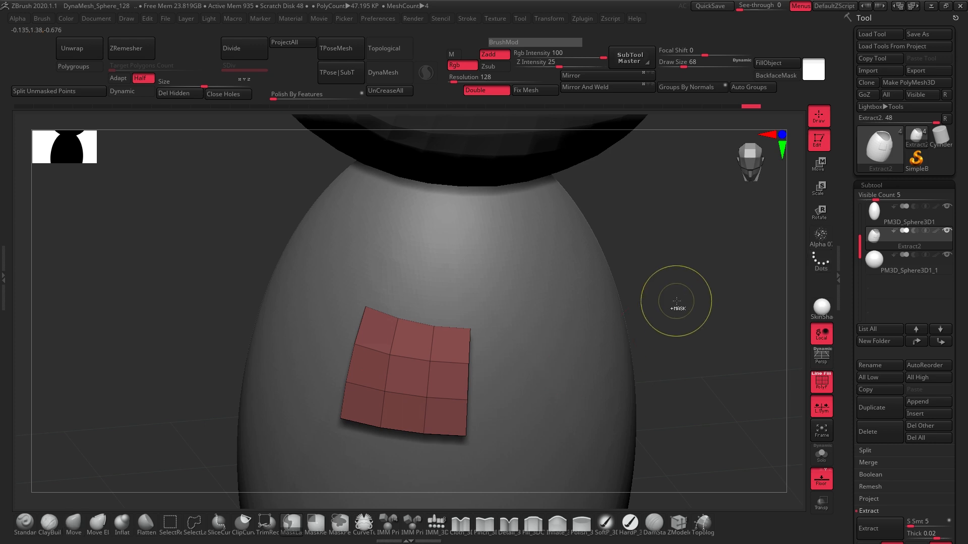
{"action": "left_click", "coordinate": [696, 330], "text": "ctrl"}
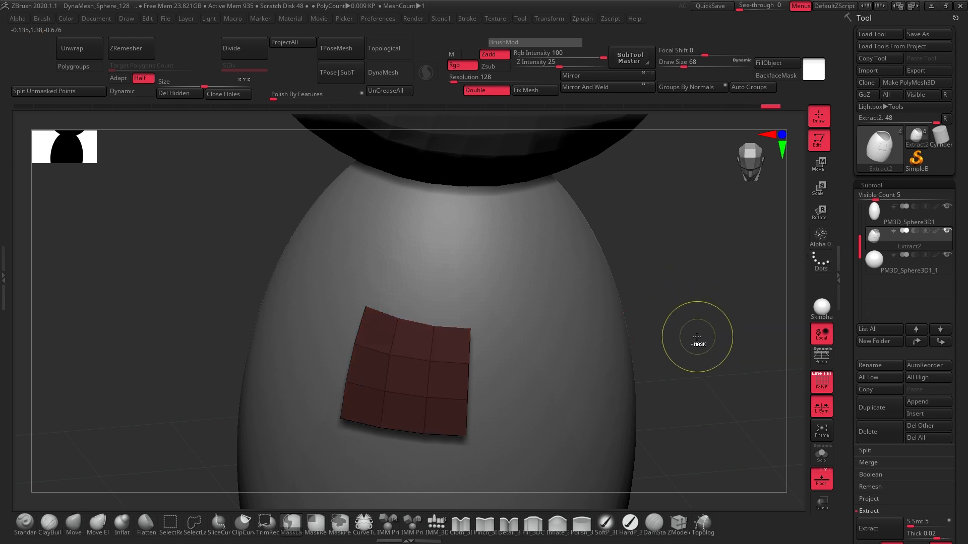
{"action": "key", "text": "ctrl+z"}
{"action": "mouse_move", "coordinate": [714, 299]}
{"action": "left_mouse_down", "text": "ctrl"}
{"action": "mouse_move", "coordinate": [665, 277]}
{"action": "mouse_move", "coordinate": [584, 413]}
{"action": "mouse_move", "coordinate": [696, 327]}
{"action": "left_mouse_up", "text": "ctrl"}
{"action": "left_click", "coordinate": [690, 317], "text": "ctrl+shift"}
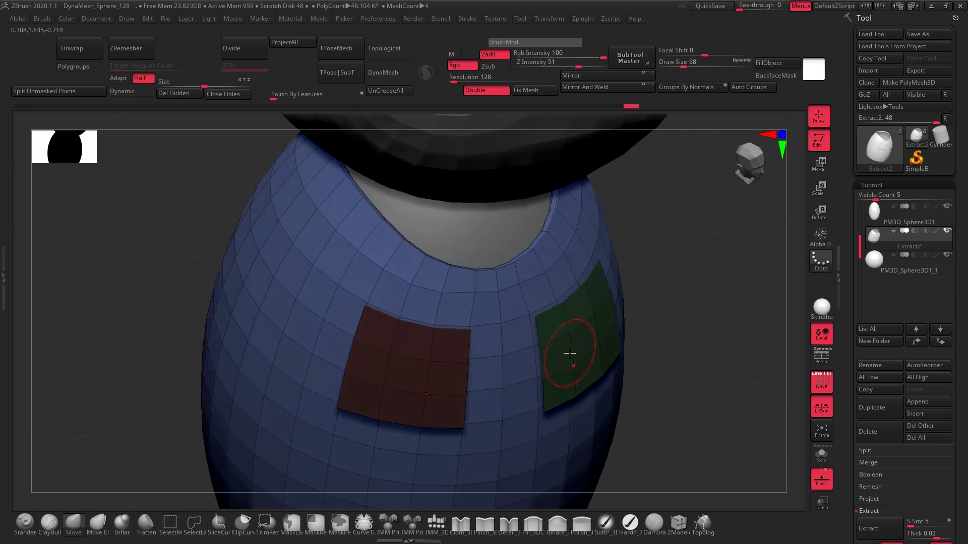
{"action": "left_click", "coordinate": [75, 91]}
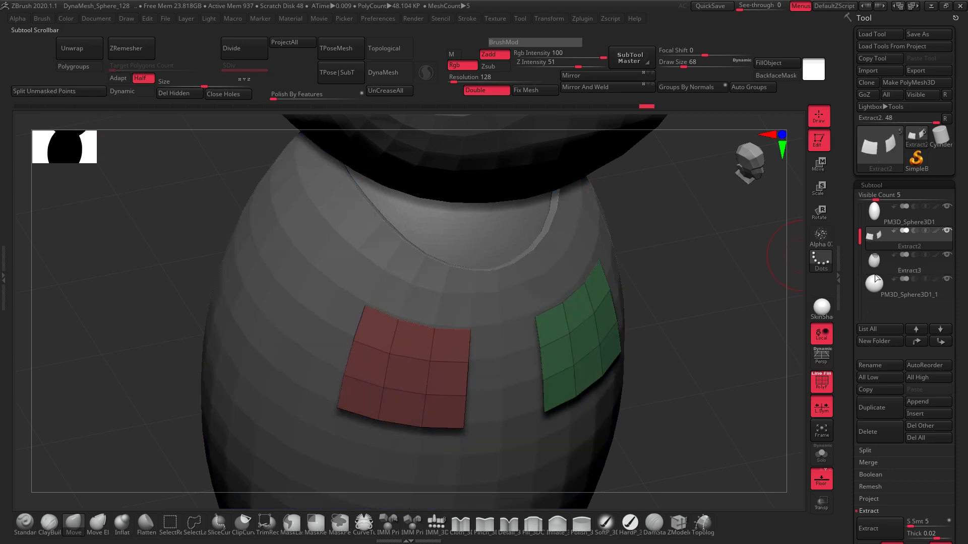
{"action": "mouse_move", "coordinate": [875, 241]}
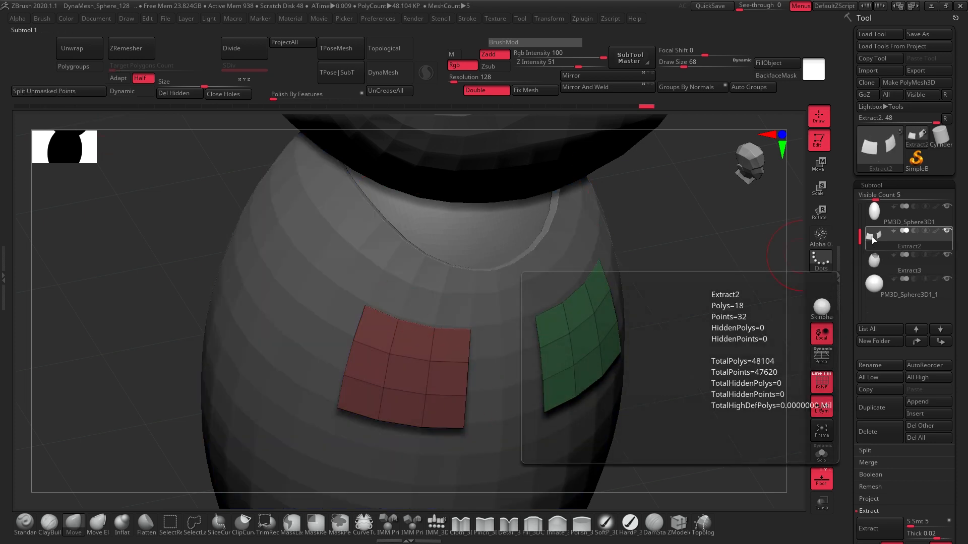
Set the ZModeler Extrude modifier to One Side Poly and extrude the chest patches to give them thickness
{"action": "mouse_move", "coordinate": [670, 346]}
{"action": "left_mouse_down"}
{"action": "mouse_move", "coordinate": [696, 342]}
{"action": "mouse_move", "coordinate": [561, 378]}
{"action": "mouse_move", "coordinate": [670, 421]}
{"action": "mouse_move", "coordinate": [615, 347]}
{"action": "mouse_move", "coordinate": [567, 348]}
{"action": "left_mouse_up"}
{"action": "left_click", "coordinate": [678, 524]}
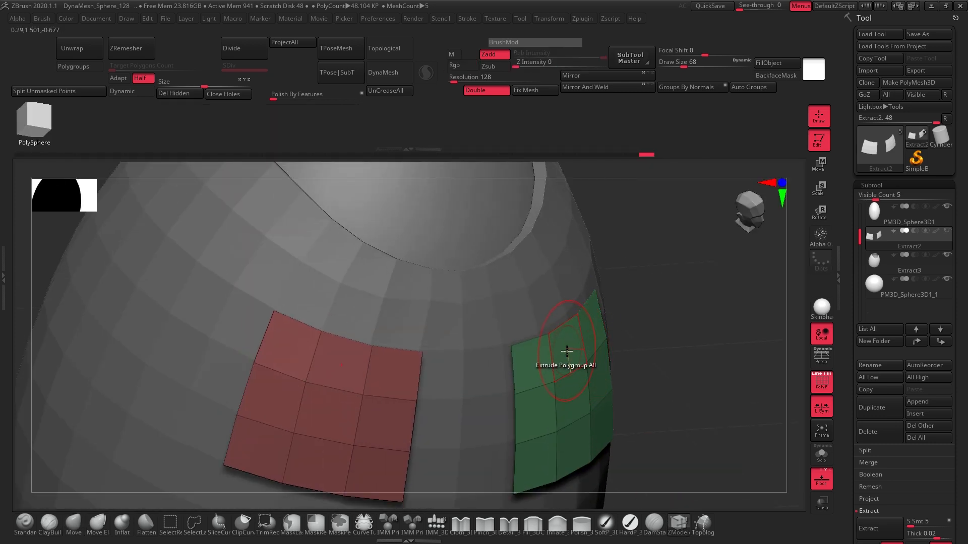
{"action": "key", "text": "space"}
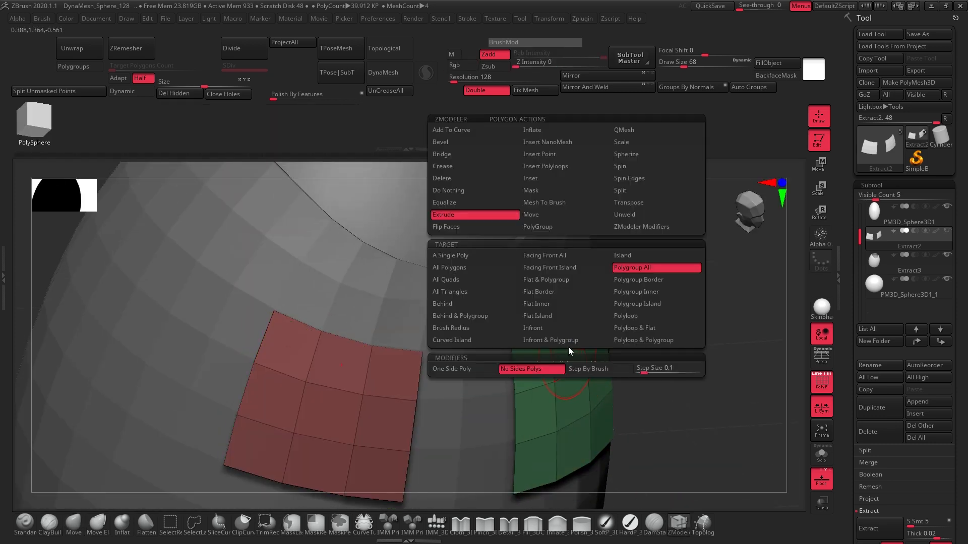
{"action": "left_click", "coordinate": [464, 368]}
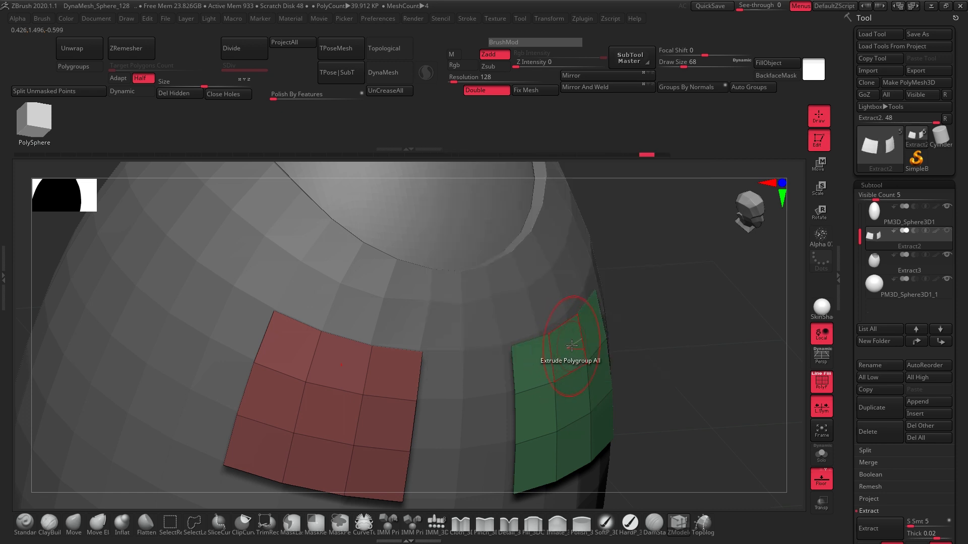
{"action": "left_click_drag", "start_coordinate": [567, 359], "coordinate": [571, 350]}
{"action": "key", "text": "space"}
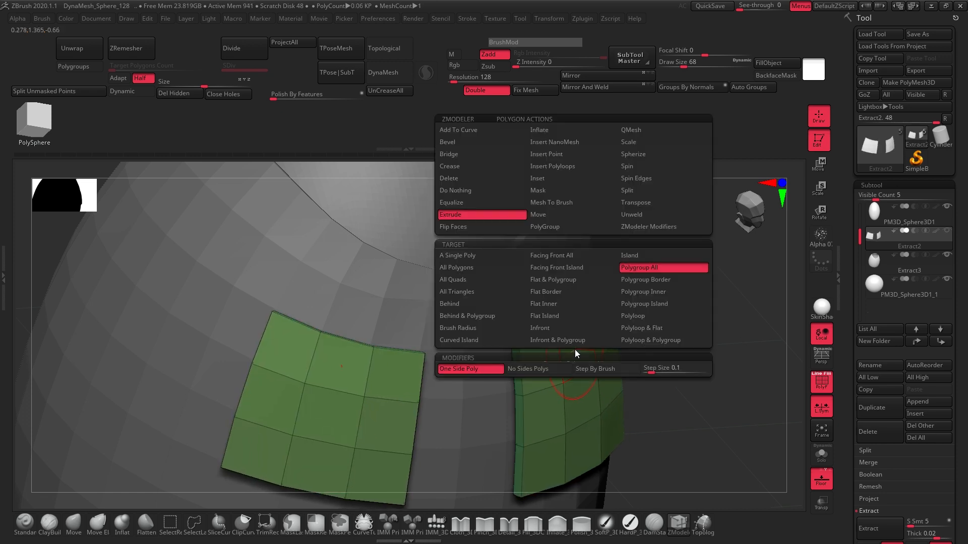
{"action": "left_click_drag", "start_coordinate": [691, 328], "coordinate": [685, 356]}
Activate the Move gizmo, center it on the chest patches and adjust the patches' position against the shell
{"action": "left_click", "coordinate": [816, 170]}
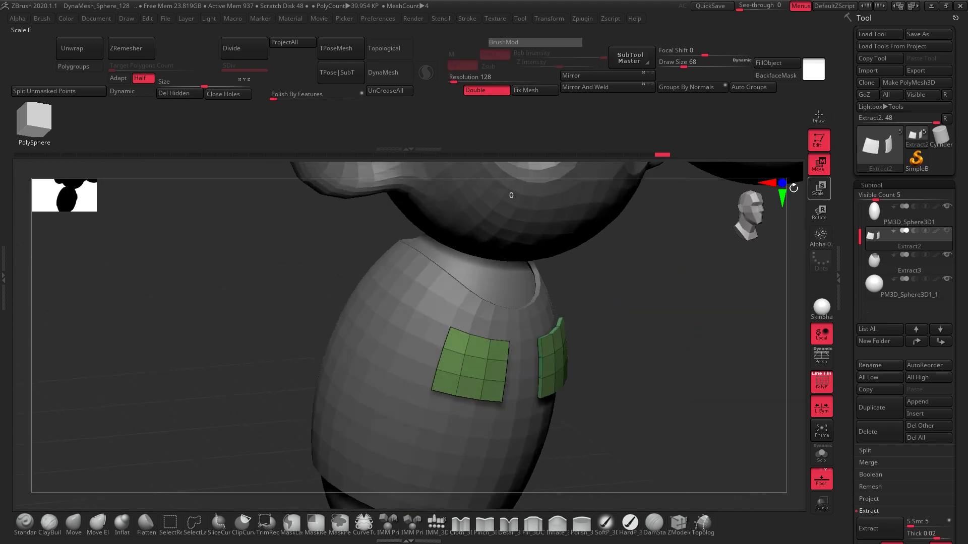
{"action": "mouse_move", "coordinate": [690, 283]}
{"action": "left_mouse_down", "text": "alt"}
{"action": "mouse_move", "coordinate": [641, 335]}
{"action": "mouse_move", "coordinate": [694, 327]}
{"action": "mouse_move", "coordinate": [684, 303]}
{"action": "mouse_move", "coordinate": [389, 298]}
{"action": "mouse_move", "coordinate": [587, 452]}
{"action": "left_mouse_up", "text": "alt"}
{"action": "left_click_drag", "start_coordinate": [607, 276], "coordinate": [618, 362], "text": "alt"}
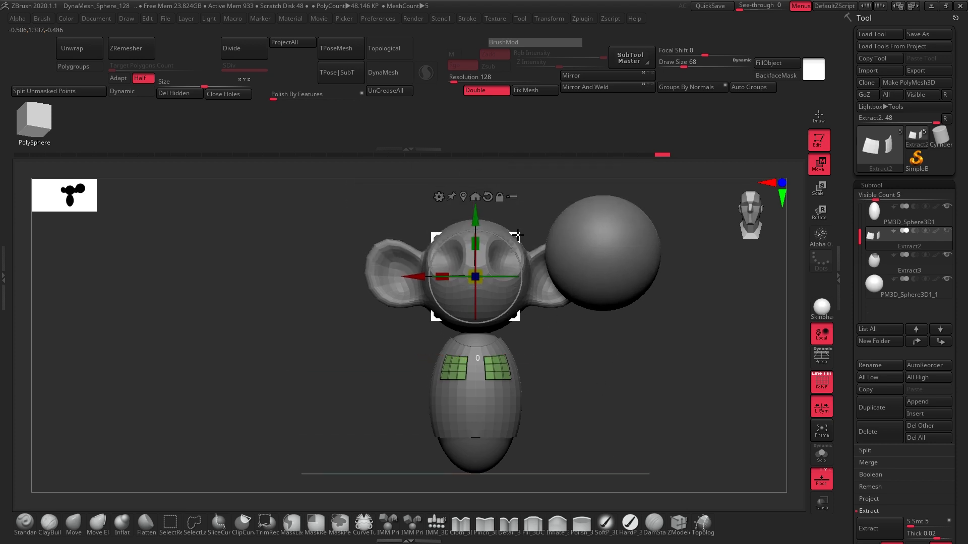
{"action": "left_click_drag", "start_coordinate": [518, 235], "coordinate": [639, 289]}
{"action": "key", "text": "ctrl+z"}
{"action": "left_click_drag", "start_coordinate": [570, 330], "coordinate": [564, 363], "text": "alt"}
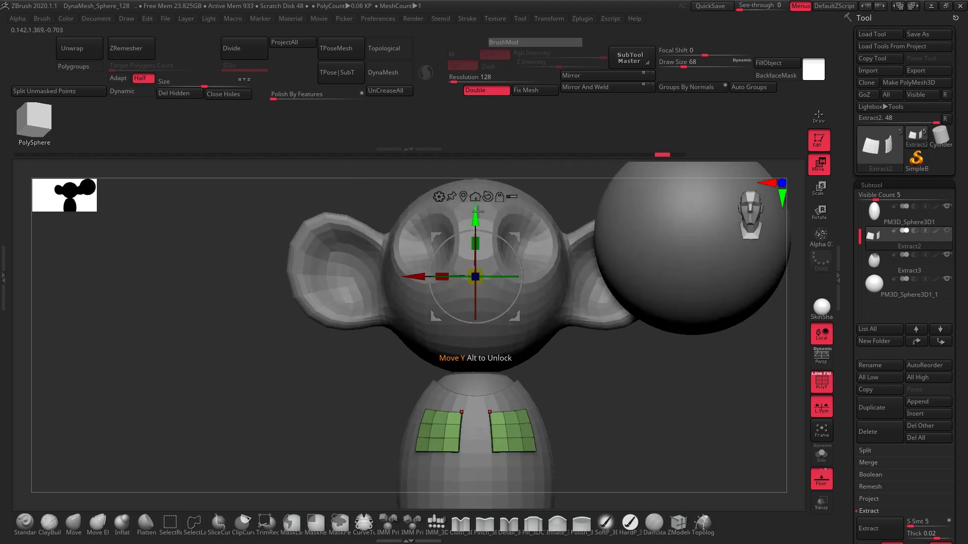
{"action": "left_click", "coordinate": [462, 197]}
{"action": "left_click_drag", "start_coordinate": [600, 413], "coordinate": [601, 362]}
{"action": "left_click_drag", "start_coordinate": [614, 346], "coordinate": [609, 345]}
{"action": "left_click_drag", "start_coordinate": [585, 317], "coordinate": [583, 317]}
{"action": "left_click_drag", "start_coordinate": [736, 345], "coordinate": [667, 391]}
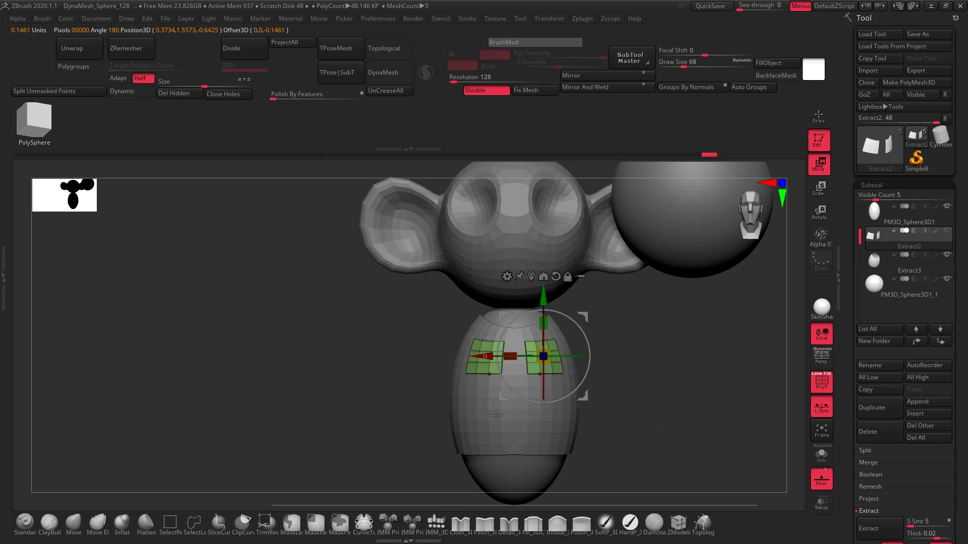
{"action": "left_click_drag", "start_coordinate": [657, 427], "coordinate": [623, 402], "text": "alt"}
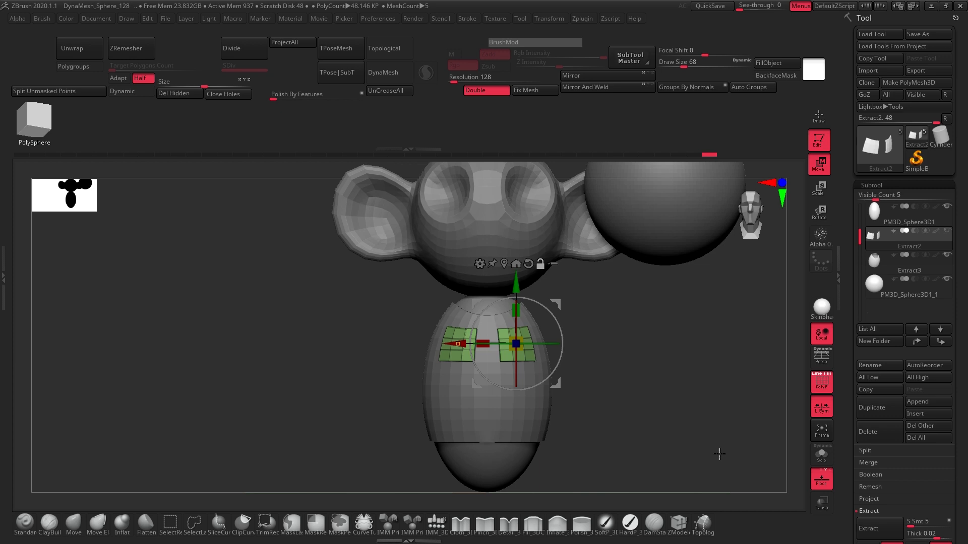
Switch back to the Move brush and hide the polyframe display
{"action": "left_click", "coordinate": [75, 523]}
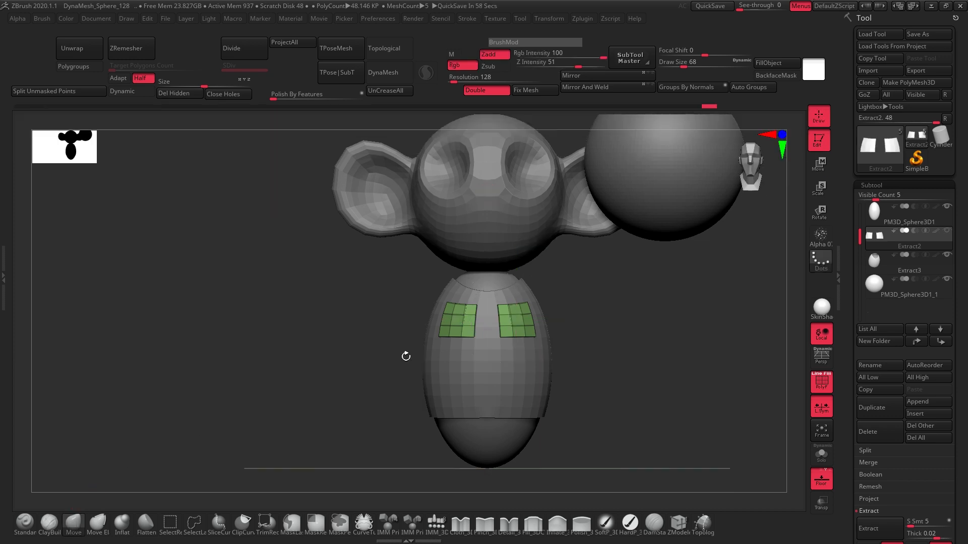
{"action": "mouse_move", "coordinate": [622, 324]}
{"action": "left_mouse_down", "text": "alt"}
{"action": "mouse_move", "coordinate": [611, 358]}
{"action": "mouse_move", "coordinate": [665, 335]}
{"action": "mouse_move", "coordinate": [670, 413]}
{"action": "mouse_move", "coordinate": [504, 323]}
{"action": "left_mouse_up", "text": "alt"}
{"action": "key", "text": "shift+f"}
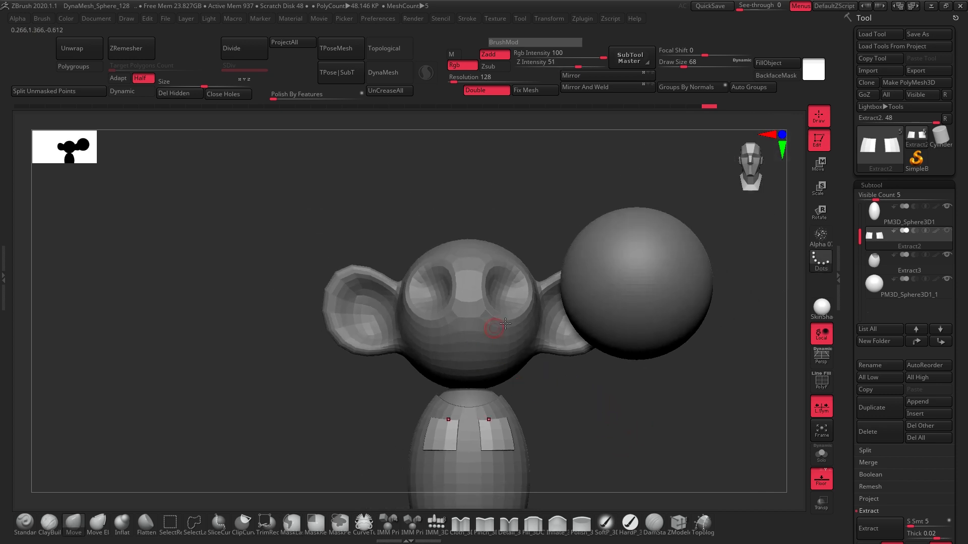
{"action": "left_click_drag", "start_coordinate": [560, 392], "coordinate": [573, 356], "text": "alt"}
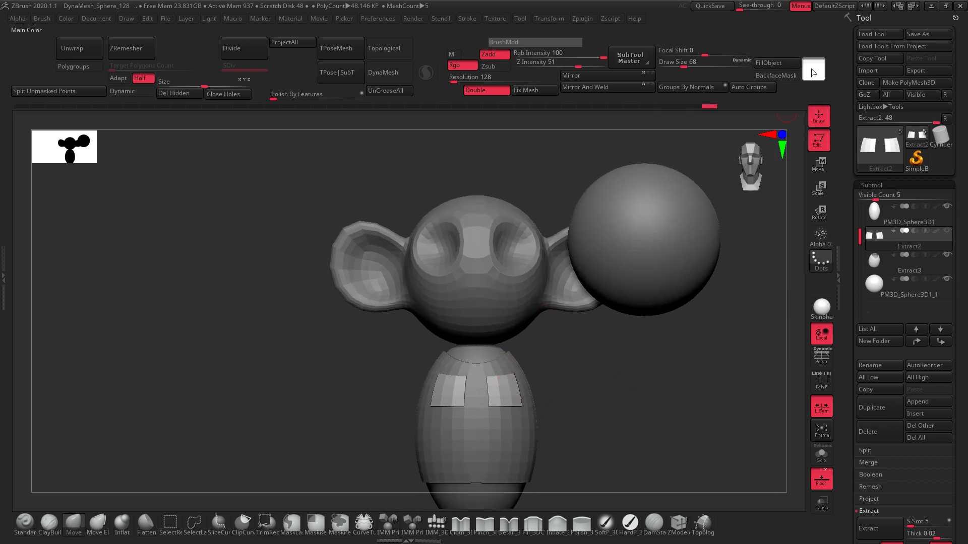
Preview red tints on the unpainted subtools and return the current color to white
{"action": "left_click", "coordinate": [812, 72]}
{"action": "left_click", "coordinate": [886, 97]}
{"action": "left_click_drag", "start_coordinate": [644, 350], "coordinate": [672, 378]}
{"action": "left_click", "coordinate": [813, 72]}
{"action": "left_click", "coordinate": [857, 96]}
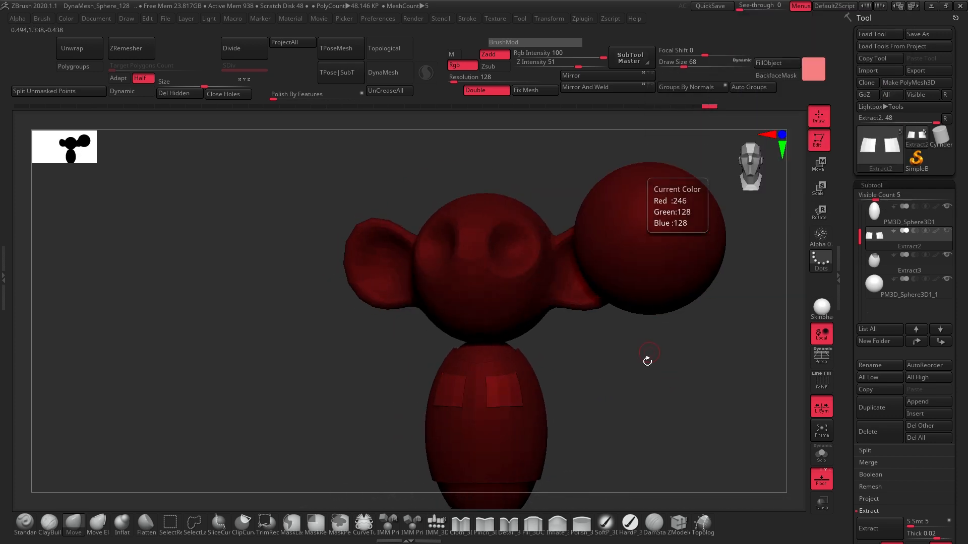
{"action": "left_click", "coordinate": [812, 72]}
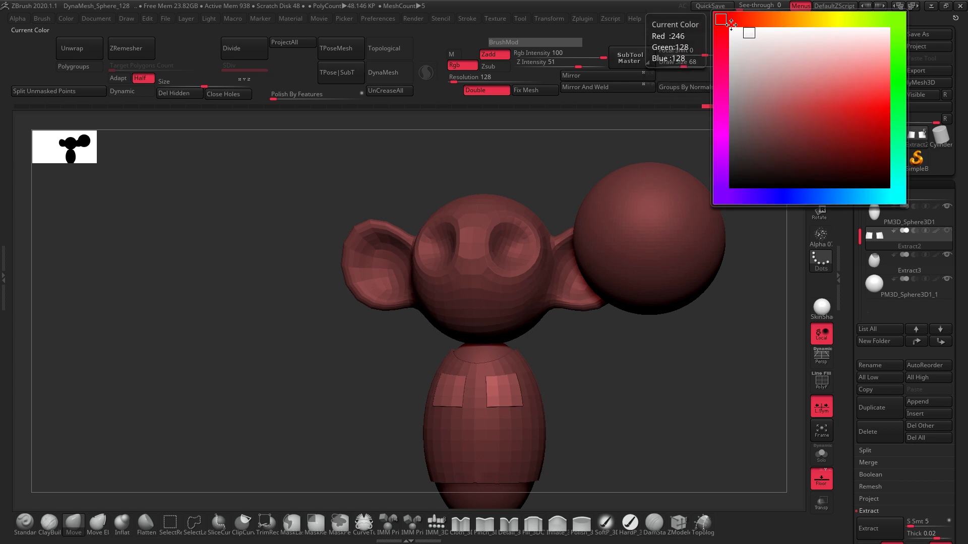
{"action": "left_click", "coordinate": [730, 23]}
Select the monkey head subtool, fill it with red (237, 65, 65), and reset the current color to white
{"action": "left_click", "coordinate": [501, 302], "text": "alt"}
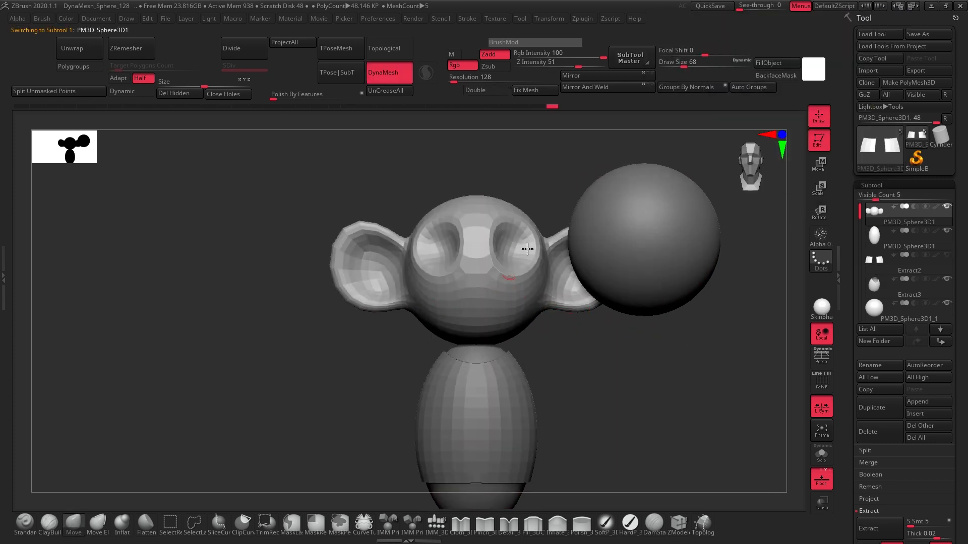
{"action": "left_click", "coordinate": [812, 72]}
{"action": "left_click", "coordinate": [864, 91]}
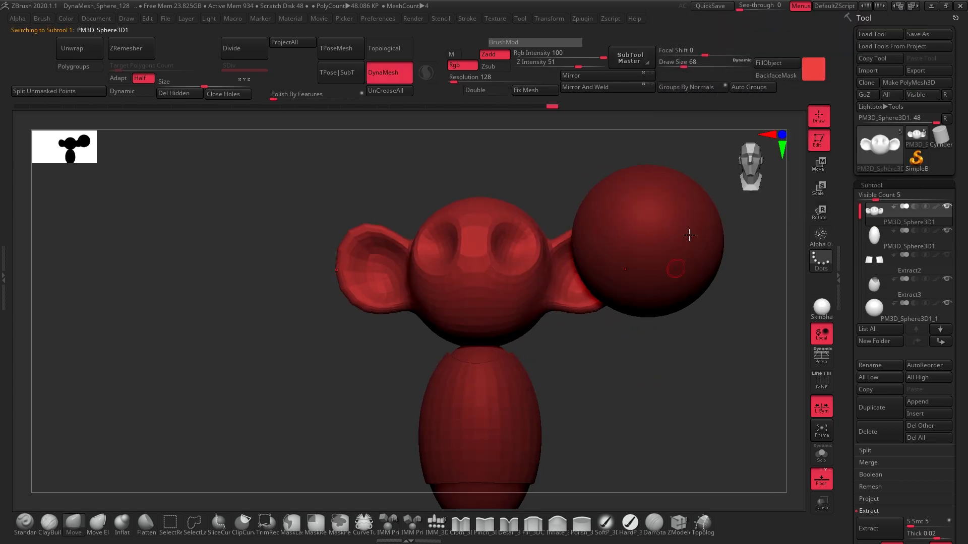
{"action": "left_click", "coordinate": [773, 65]}
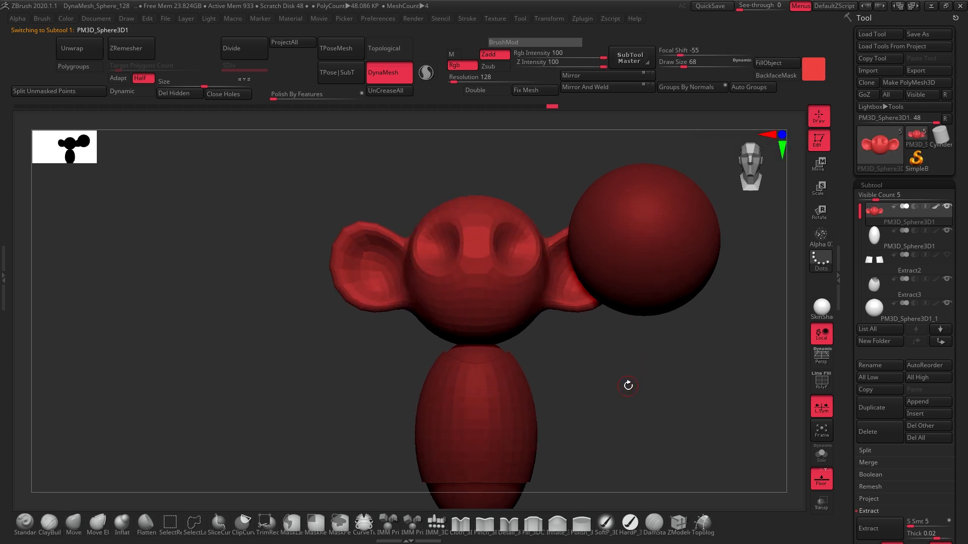
{"action": "left_click", "coordinate": [806, 78]}
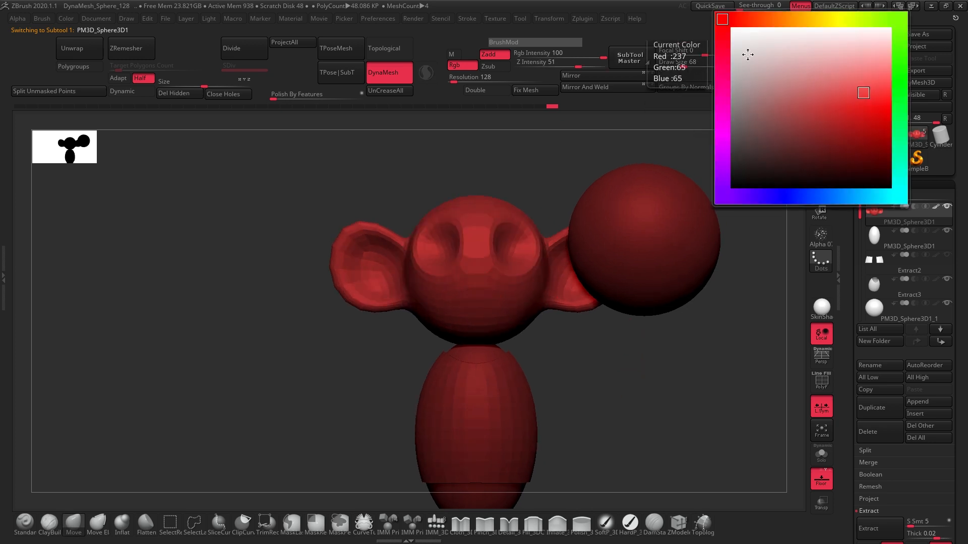
{"action": "left_click", "coordinate": [740, 35]}
{"action": "left_click_drag", "start_coordinate": [561, 364], "coordinate": [523, 365]}
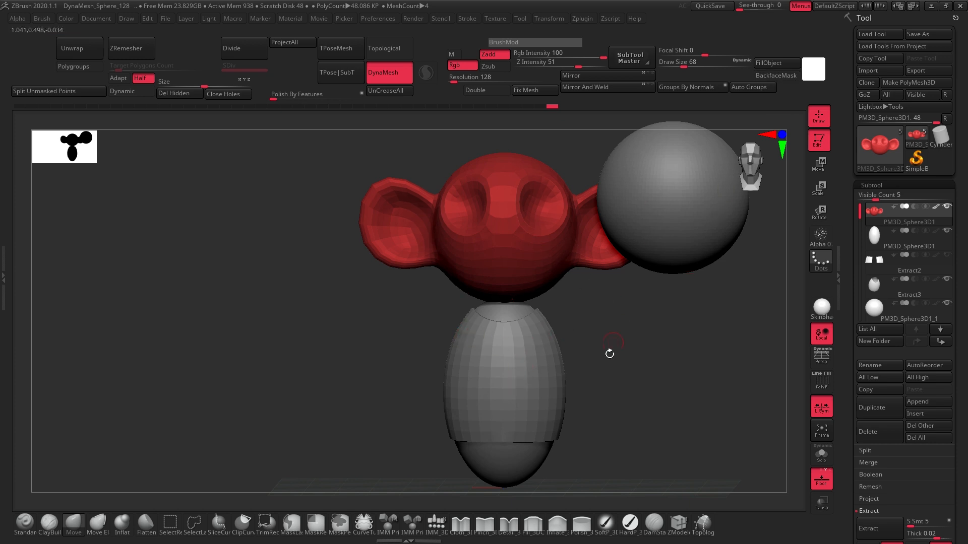
{"action": "left_click_drag", "start_coordinate": [617, 305], "coordinate": [527, 312]}
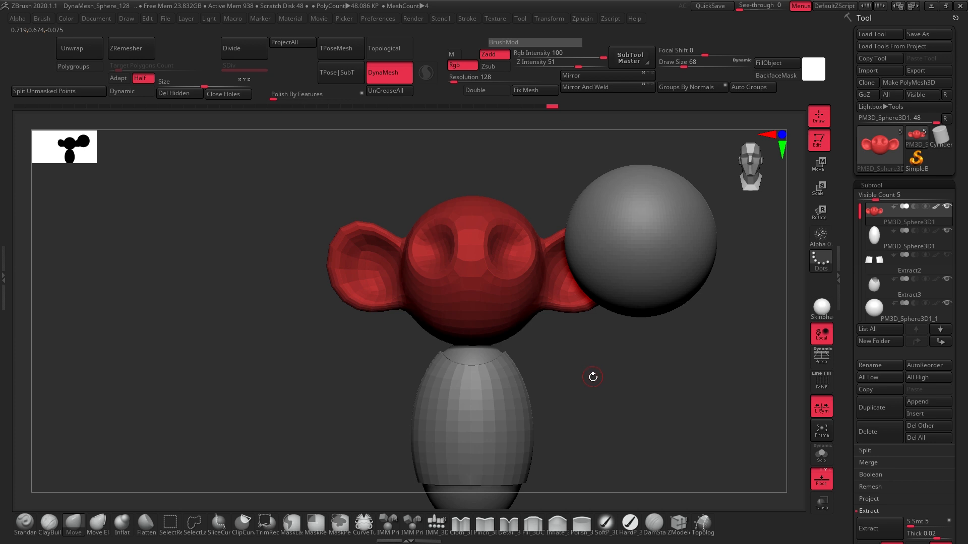
Select the large sphere subtool and switch from 3D editing to 2.5D mode
{"action": "left_click", "coordinate": [687, 269], "text": "alt"}
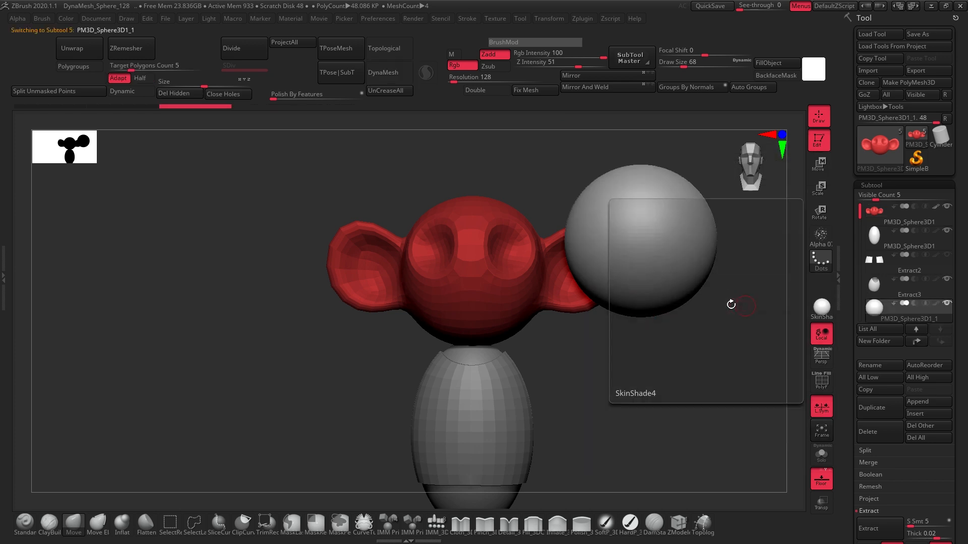
{"action": "left_click_drag", "start_coordinate": [730, 303], "coordinate": [694, 304]}
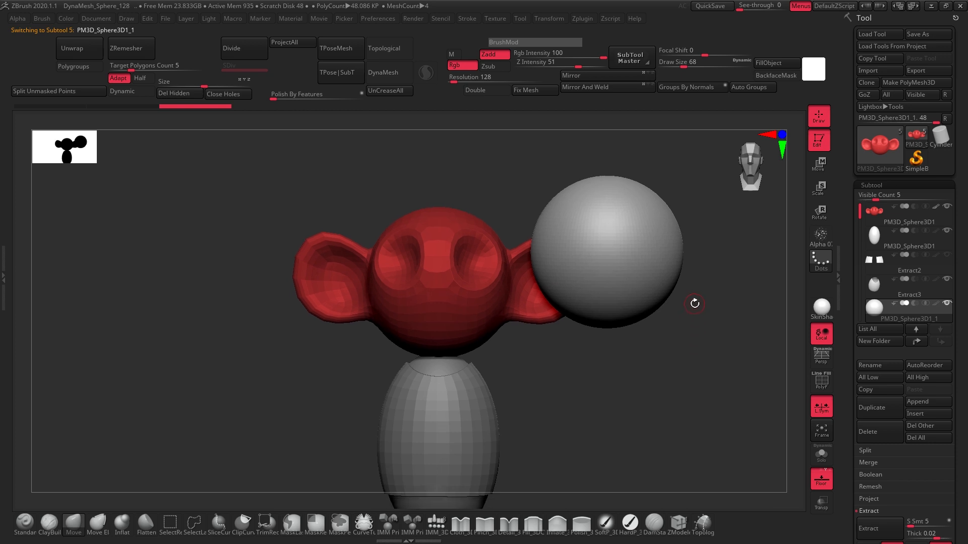
{"action": "left_click", "coordinate": [705, 317]}
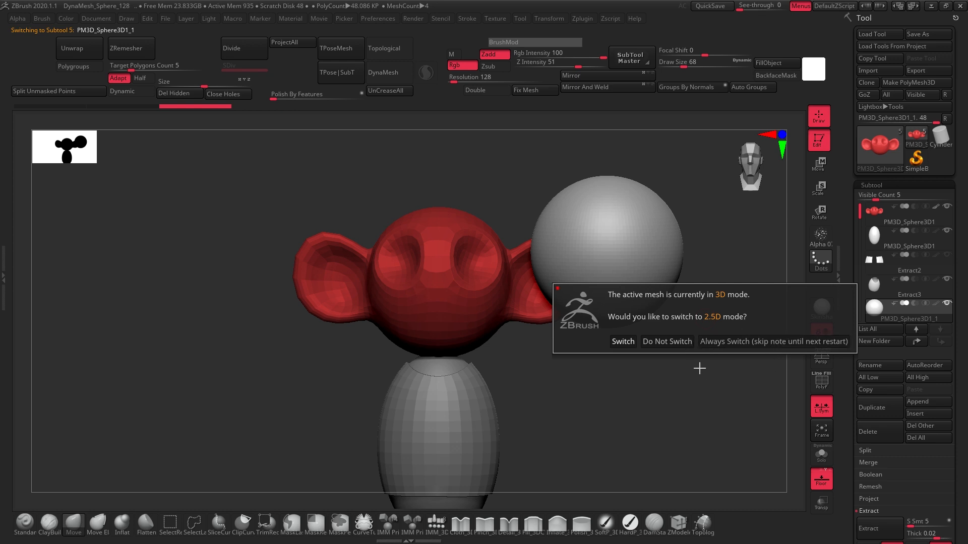
{"action": "left_click", "coordinate": [623, 341]}
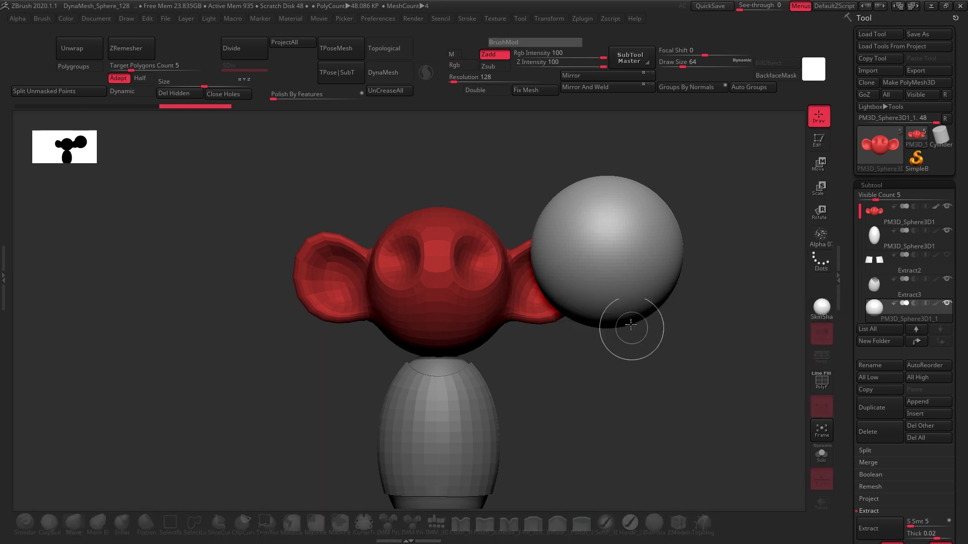
Draw several smaller copies of the monkey model around the canvas
{"action": "left_click_drag", "start_coordinate": [612, 368], "coordinate": [608, 384]}
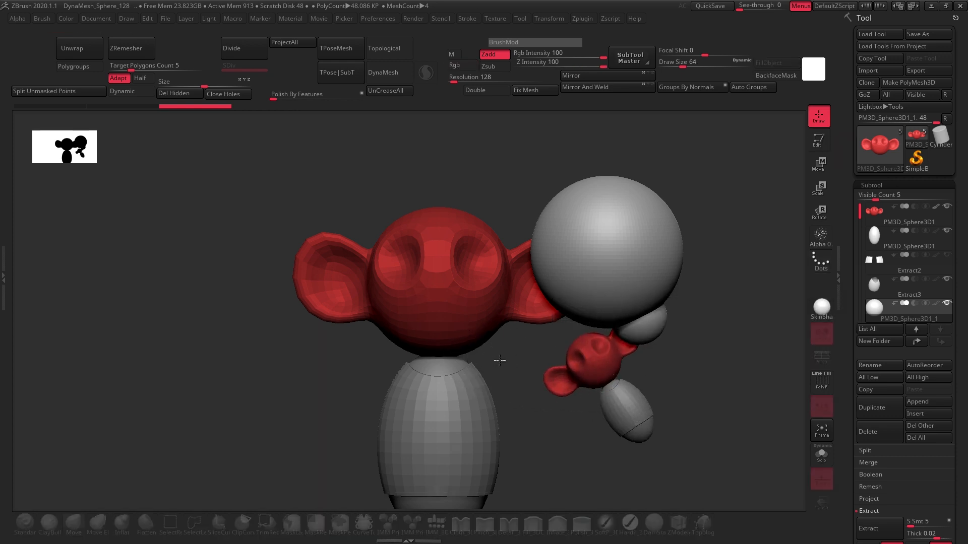
{"action": "left_click_drag", "start_coordinate": [504, 365], "coordinate": [510, 385]}
{"action": "left_click_drag", "start_coordinate": [686, 350], "coordinate": [698, 373]}
{"action": "left_click_drag", "start_coordinate": [333, 182], "coordinate": [346, 205]}
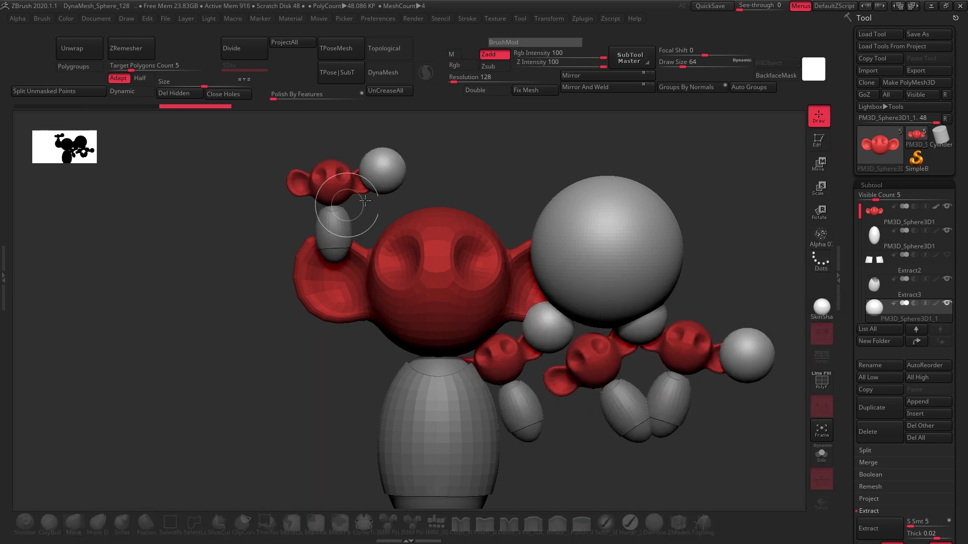
{"action": "left_click_drag", "start_coordinate": [511, 181], "coordinate": [530, 207]}
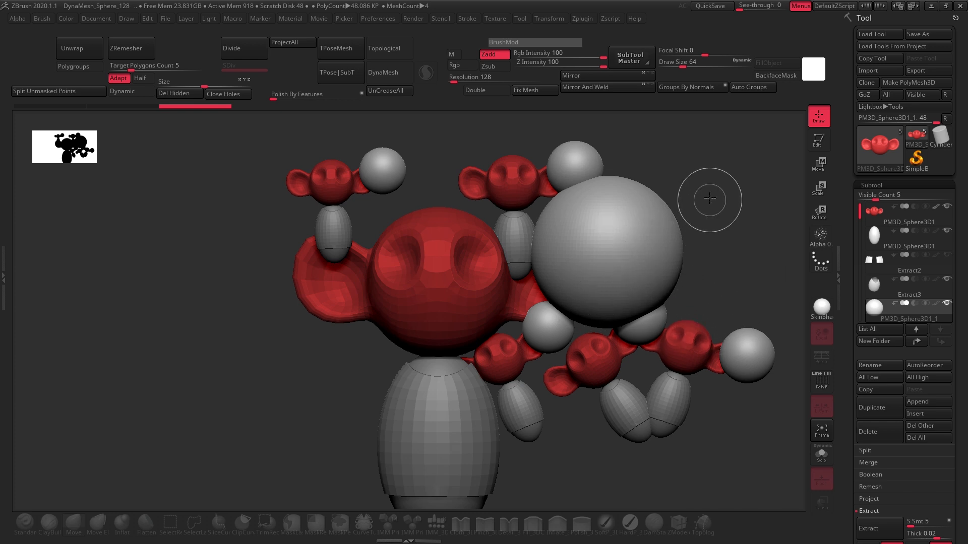
{"action": "left_click_drag", "start_coordinate": [693, 173], "coordinate": [425, 321]}
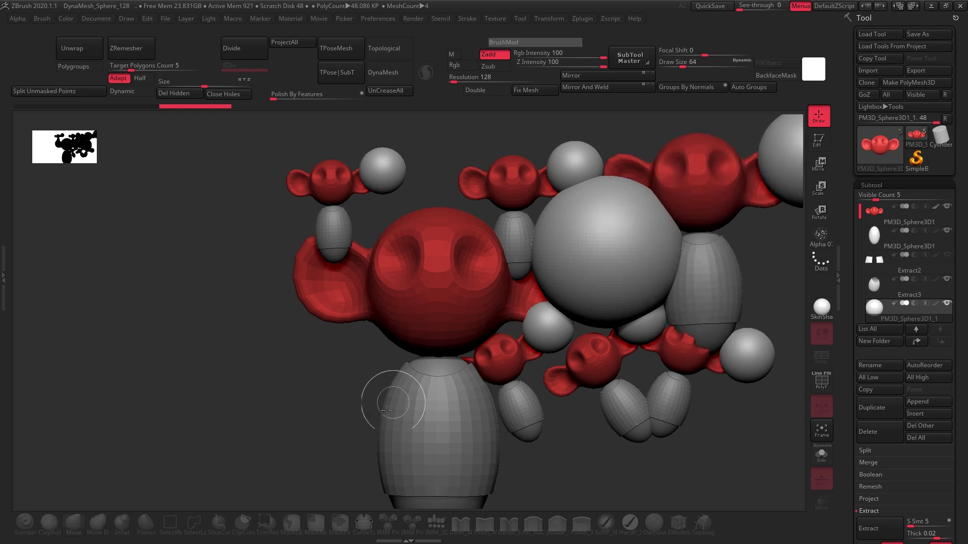
{"action": "left_click_drag", "start_coordinate": [277, 353], "coordinate": [276, 389]}
{"action": "left_click_drag", "start_coordinate": [216, 282], "coordinate": [233, 340]}
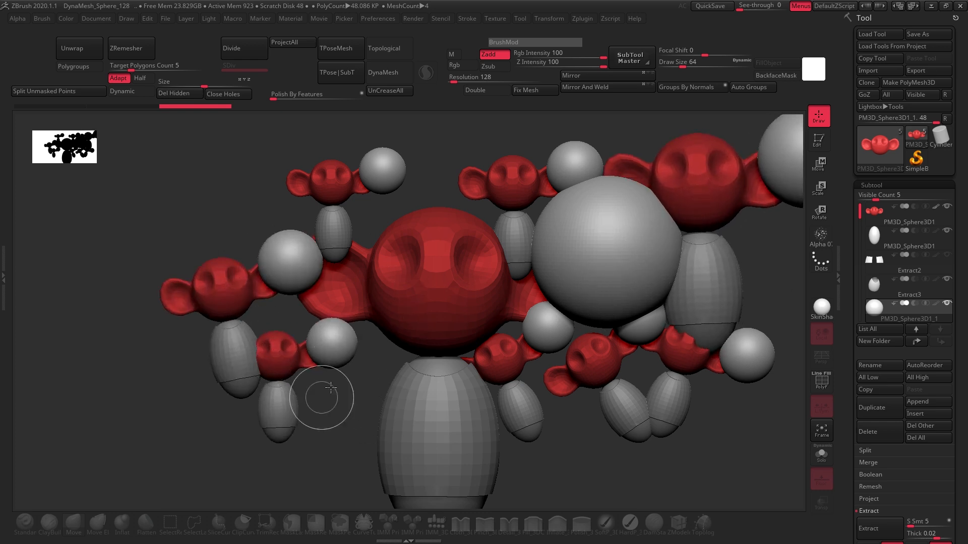
{"action": "left_click_drag", "start_coordinate": [323, 391], "coordinate": [409, 398]}
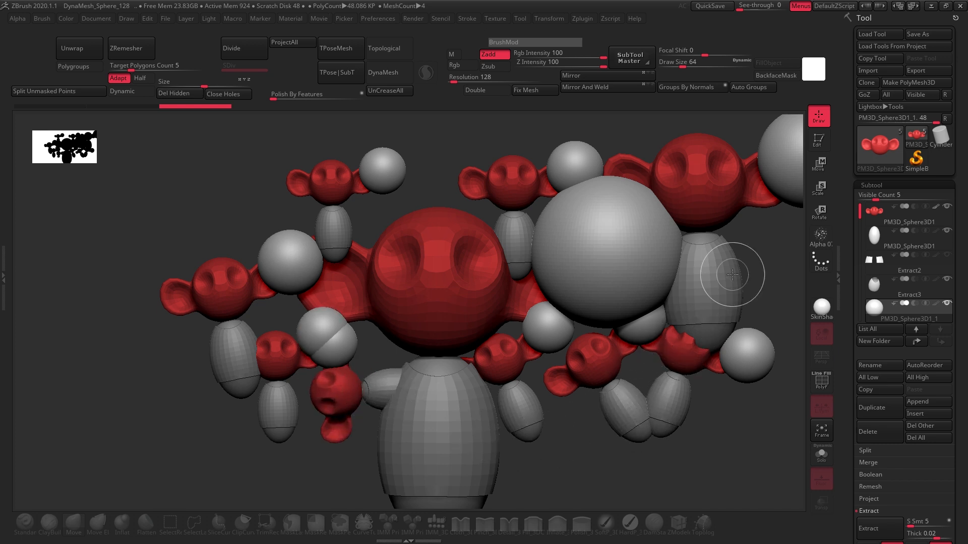
Return to Edit mode and clear the 2.5D copies from the canvas, leaving only the editable model
{"action": "left_click", "coordinate": [818, 144]}
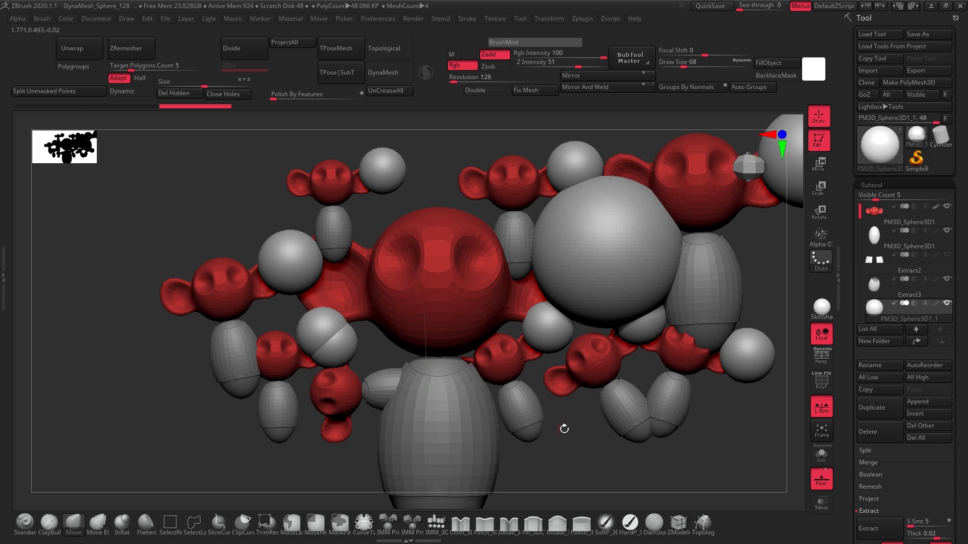
{"action": "left_click_drag", "start_coordinate": [375, 364], "coordinate": [331, 435]}
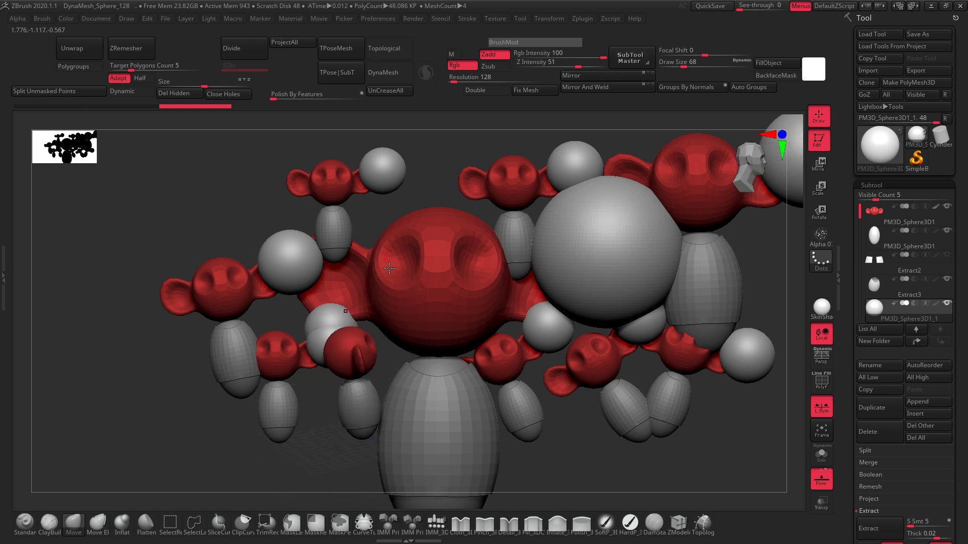
{"action": "left_click", "coordinate": [332, 435], "text": "ctrl+shift"}
{"action": "left_click_drag", "start_coordinate": [510, 385], "coordinate": [600, 324]}
{"action": "left_click_drag", "start_coordinate": [486, 267], "coordinate": [434, 288]}
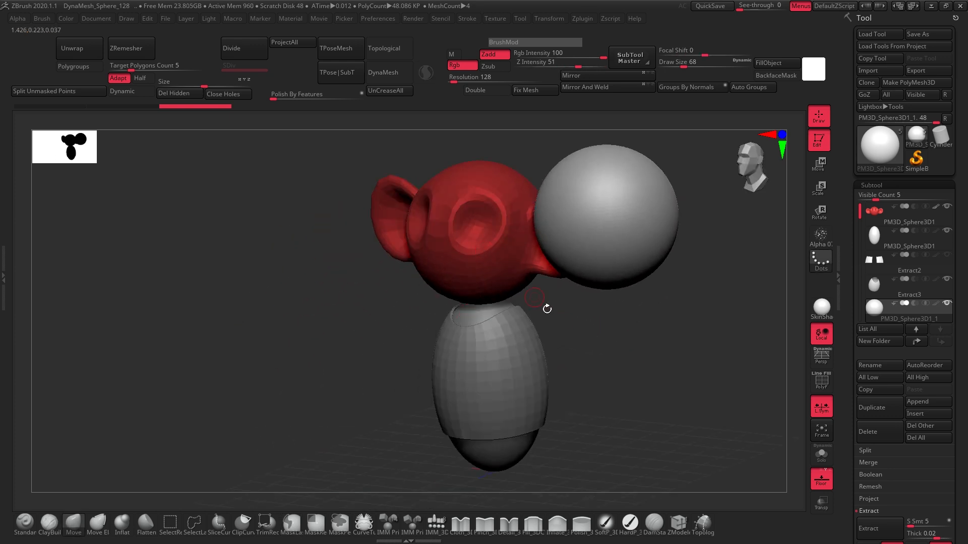
{"action": "left_click_drag", "start_coordinate": [547, 309], "coordinate": [650, 326]}
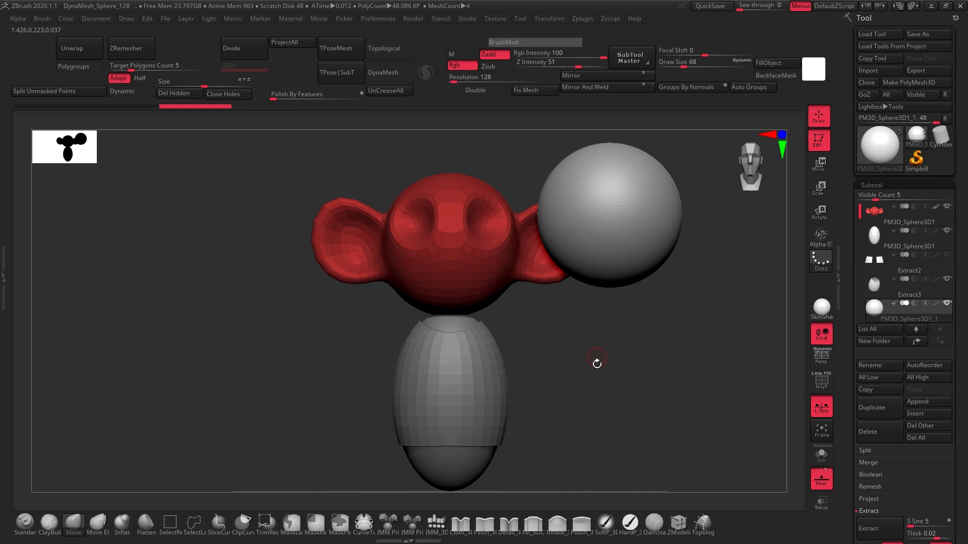
{"action": "left_click_drag", "start_coordinate": [531, 343], "coordinate": [498, 328]}
Make the garment shell the active subtool and choose the Move brush
{"action": "left_click", "coordinate": [498, 328], "text": "alt"}
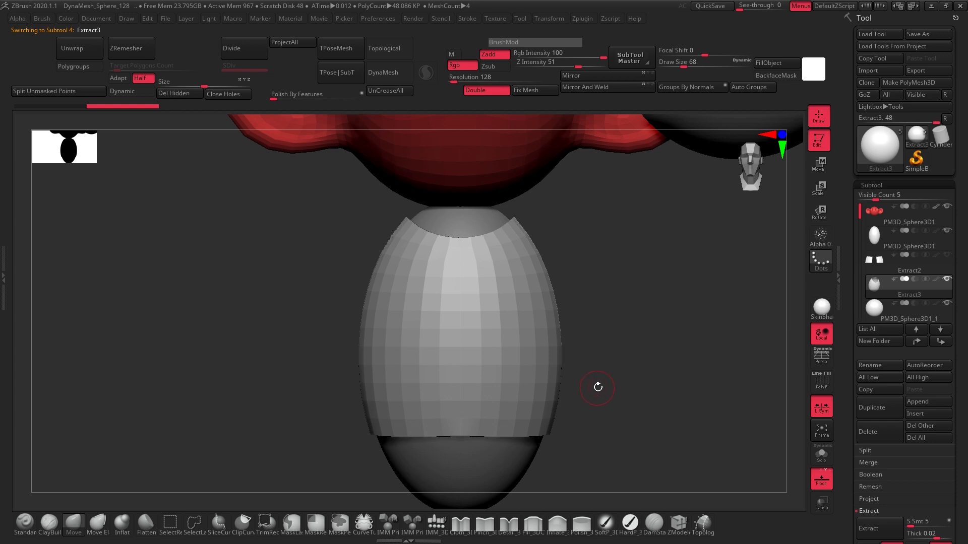
{"action": "left_click_drag", "start_coordinate": [580, 328], "coordinate": [666, 311]}
{"action": "key", "text": "b"}
{"action": "key", "text": "m"}
{"action": "key", "text": "v"}
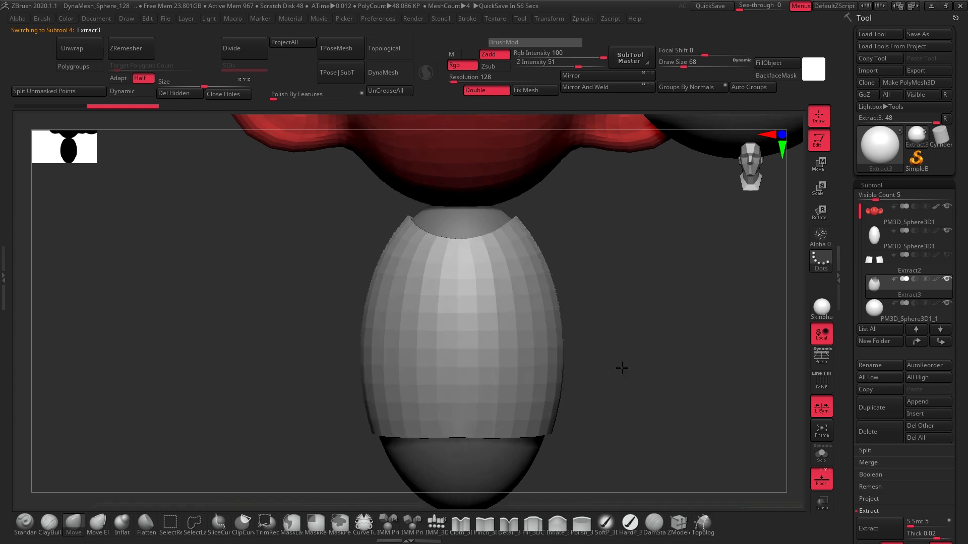
Show the shell's polyframe and collapse the Subtool settings
{"action": "left_click_drag", "start_coordinate": [620, 368], "coordinate": [626, 367]}
{"action": "key", "text": "shift+f"}
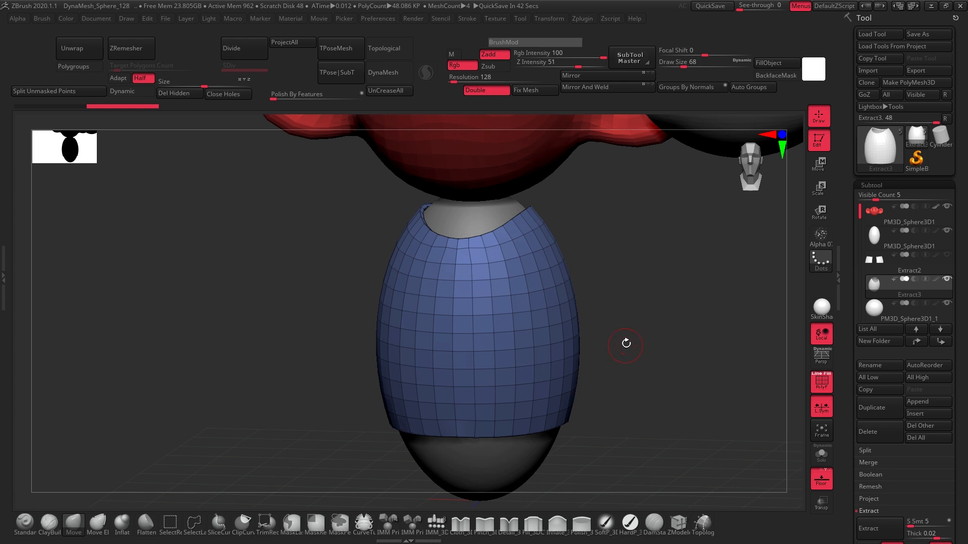
{"action": "left_click_drag", "start_coordinate": [626, 343], "coordinate": [549, 373], "text": "shift"}
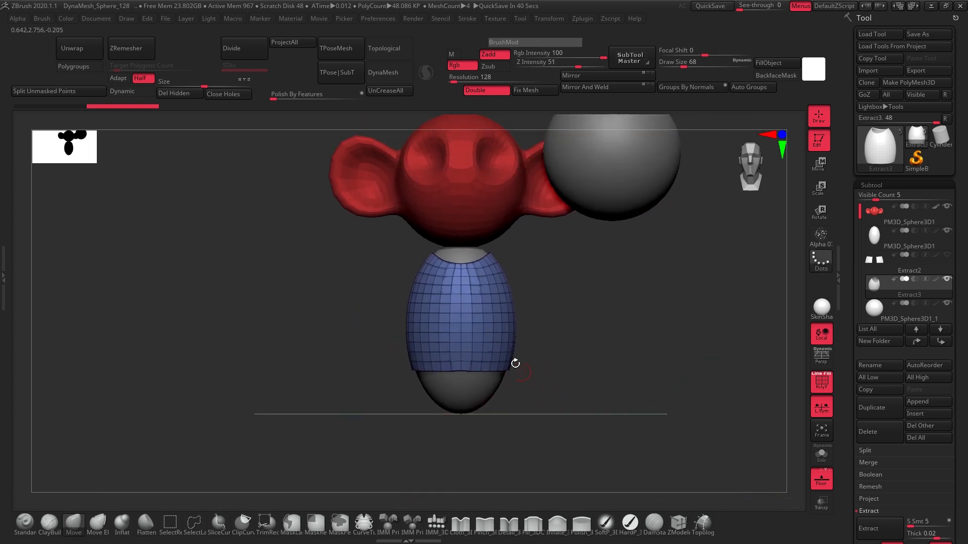
{"action": "left_click", "coordinate": [874, 185]}
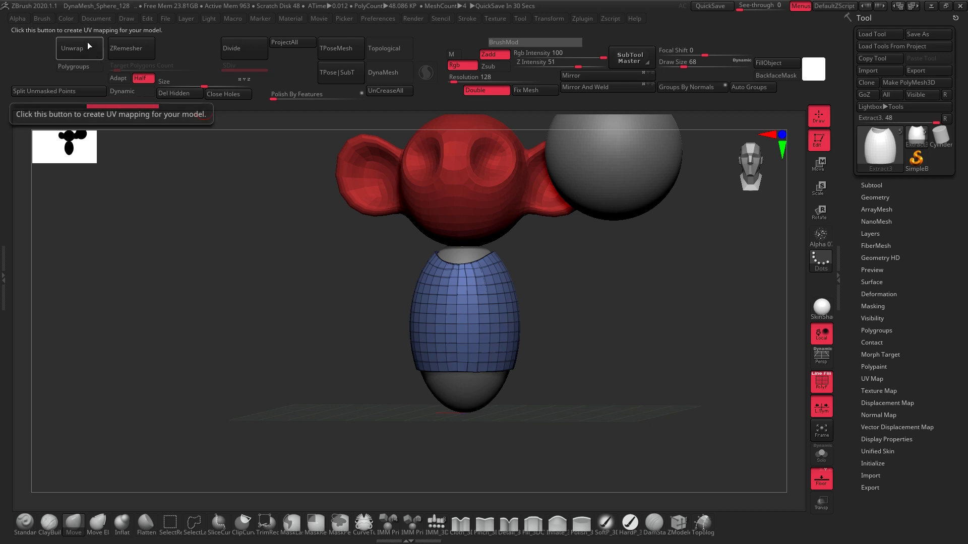
Unwrap the garment shell's UVs and preview the flattened layout with Morph UV before restoring the 3D view
{"action": "left_click", "coordinate": [90, 52]}
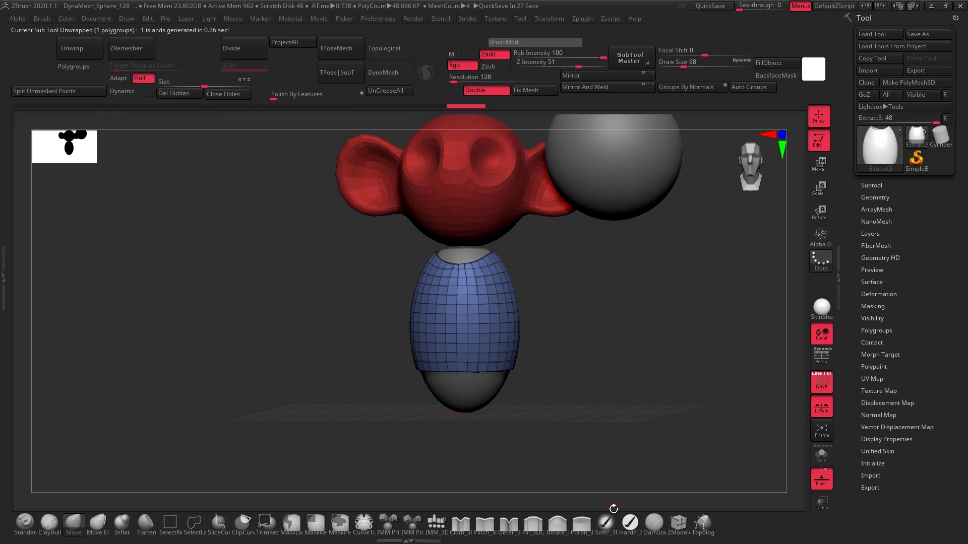
{"action": "left_click", "coordinate": [879, 379]}
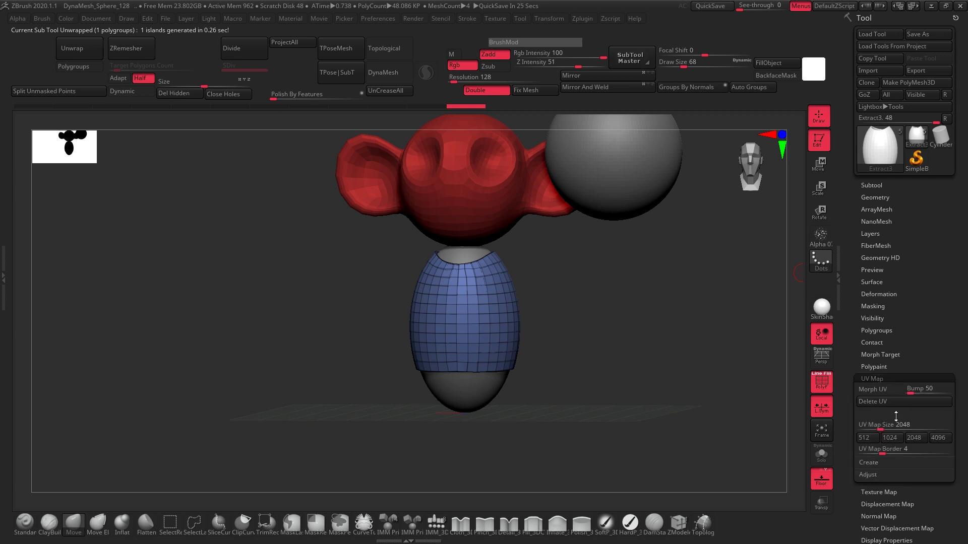
{"action": "left_click", "coordinate": [882, 376]}
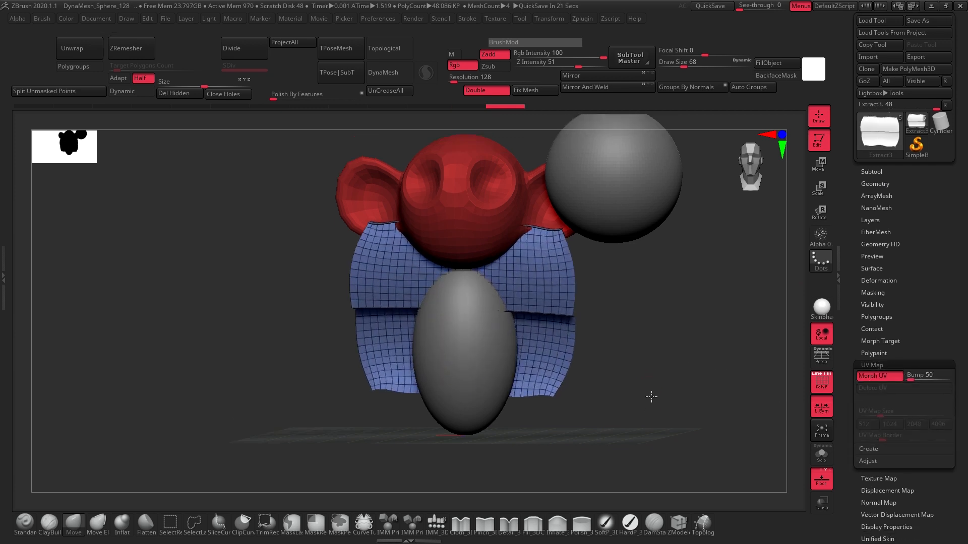
{"action": "left_click_drag", "start_coordinate": [669, 347], "coordinate": [623, 363]}
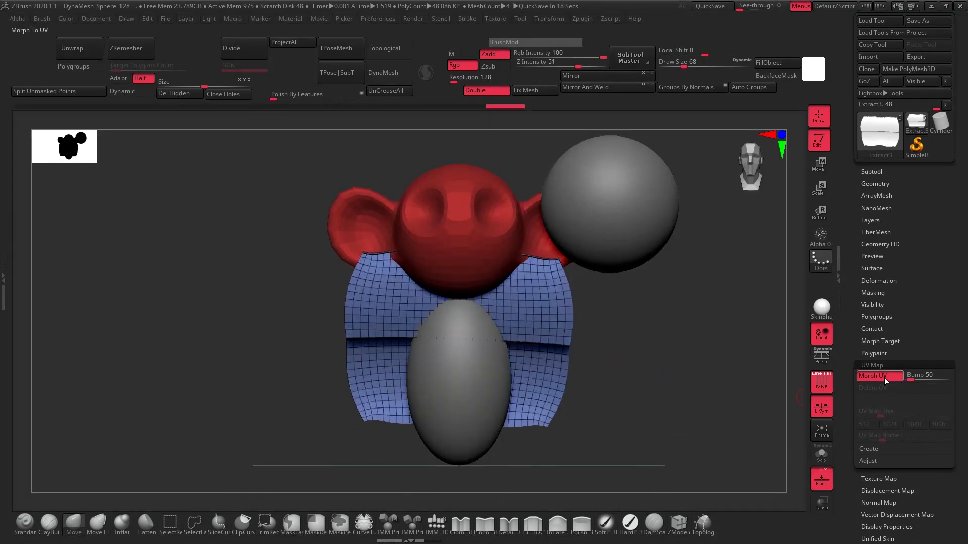
{"action": "left_click", "coordinate": [882, 376]}
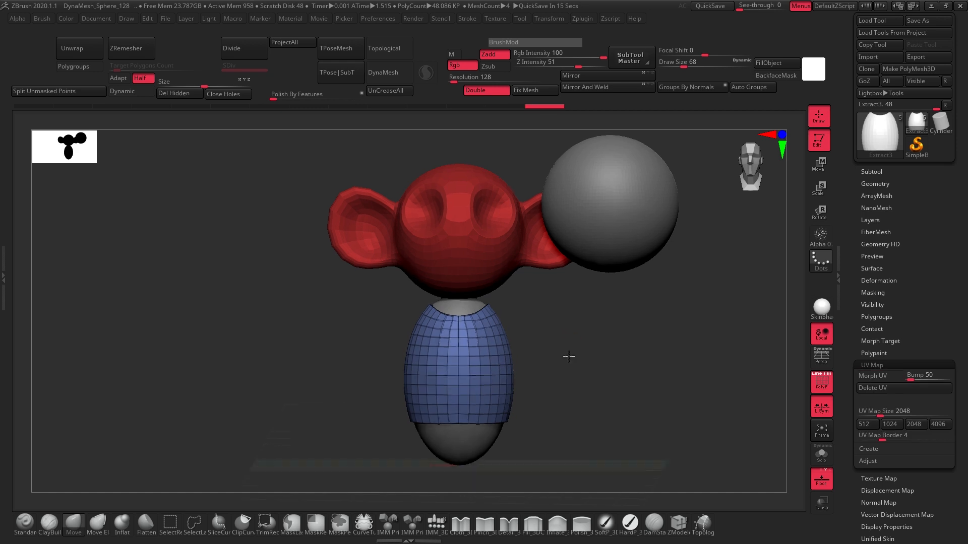
Assign separate polygroups to the garment shell's surfaces with Groups By Normals and inspect its rim
{"action": "left_click_drag", "start_coordinate": [568, 356], "coordinate": [652, 259], "text": "alt"}
{"action": "left_click_drag", "start_coordinate": [629, 302], "coordinate": [616, 320], "text": "alt"}
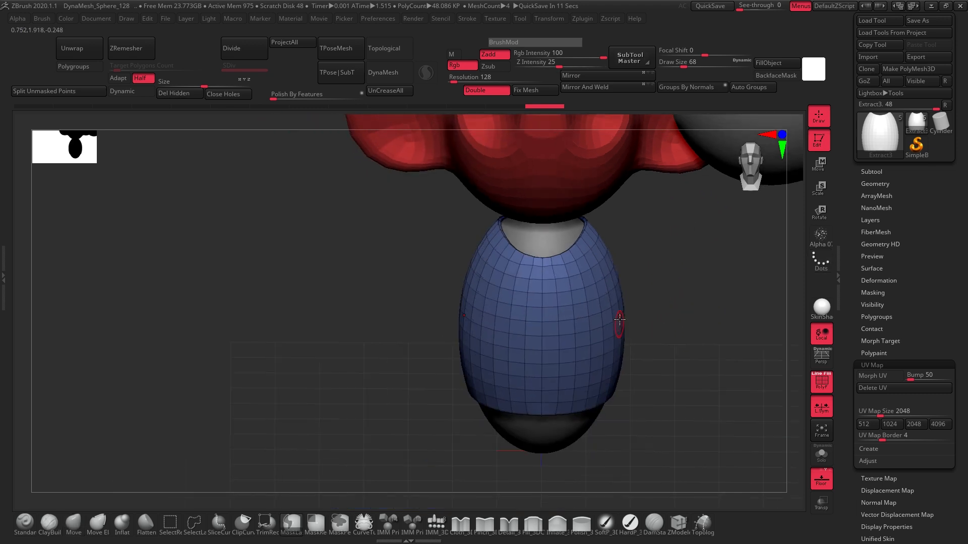
{"action": "left_click", "coordinate": [696, 88]}
{"action": "right_click_drag", "start_coordinate": [664, 283], "coordinate": [625, 267]}
{"action": "right_click_drag", "start_coordinate": [705, 328], "coordinate": [660, 391]}
{"action": "right_click_drag", "start_coordinate": [596, 416], "coordinate": [643, 306], "text": "alt"}
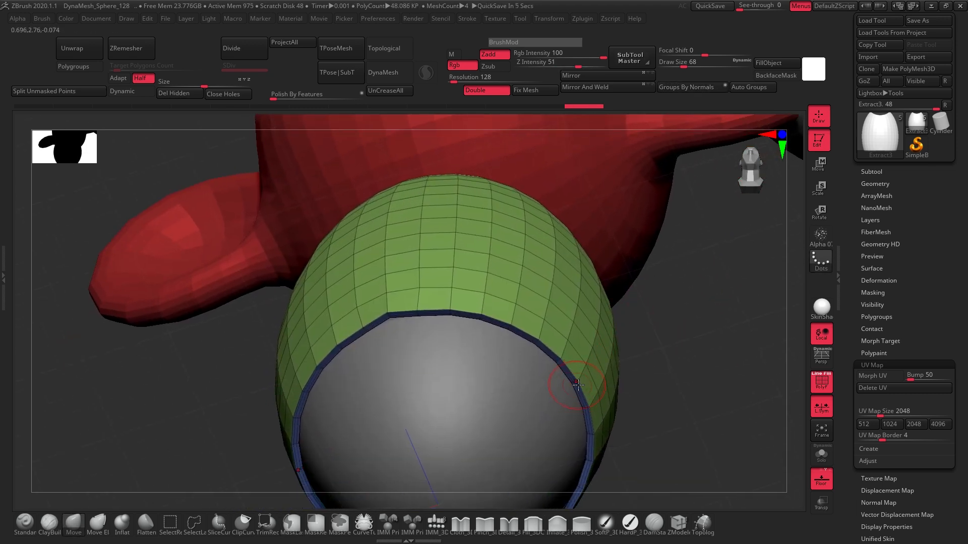
{"action": "right_click_drag", "start_coordinate": [584, 383], "coordinate": [576, 292]}
Show only the garment shell in the Subtool list, hiding all other subtools
{"action": "left_click", "coordinate": [872, 172]}
{"action": "left_click", "coordinate": [947, 267], "text": "shift"}
{"action": "right_click_drag", "start_coordinate": [670, 239], "coordinate": [216, 130]}
Unwrap the garment shell with UV Master's Polygroups option enabled and bring up the UV Map settings
{"action": "left_click", "coordinate": [94, 72]}
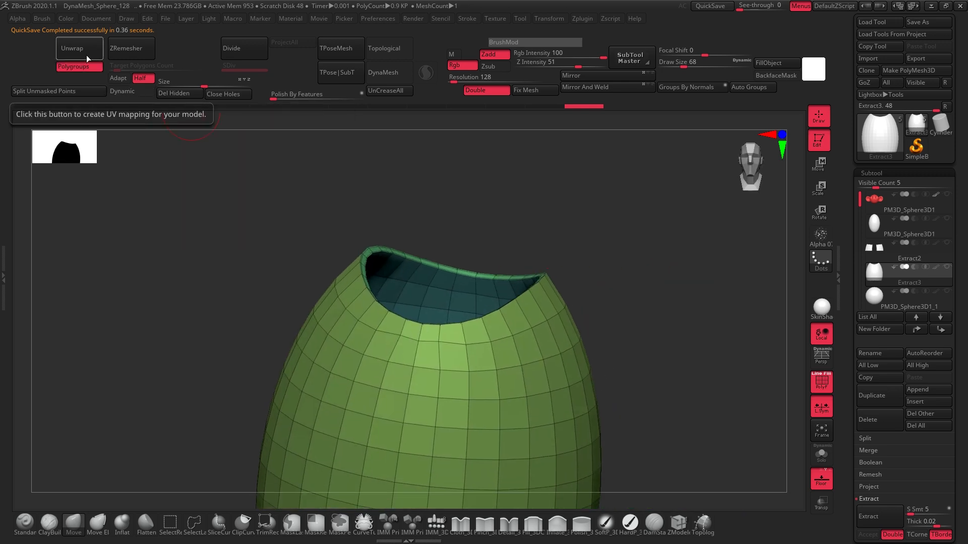
{"action": "left_click", "coordinate": [84, 54]}
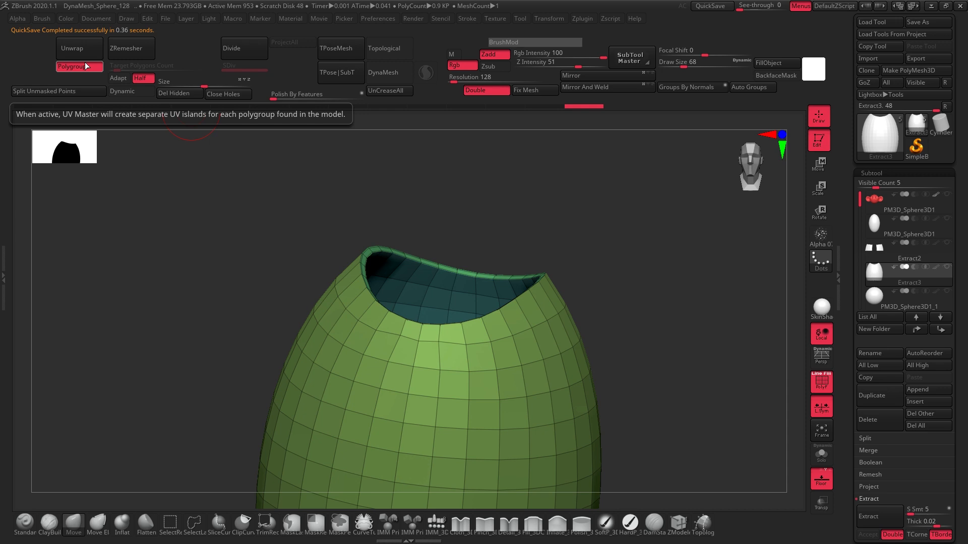
{"action": "left_click", "coordinate": [84, 52]}
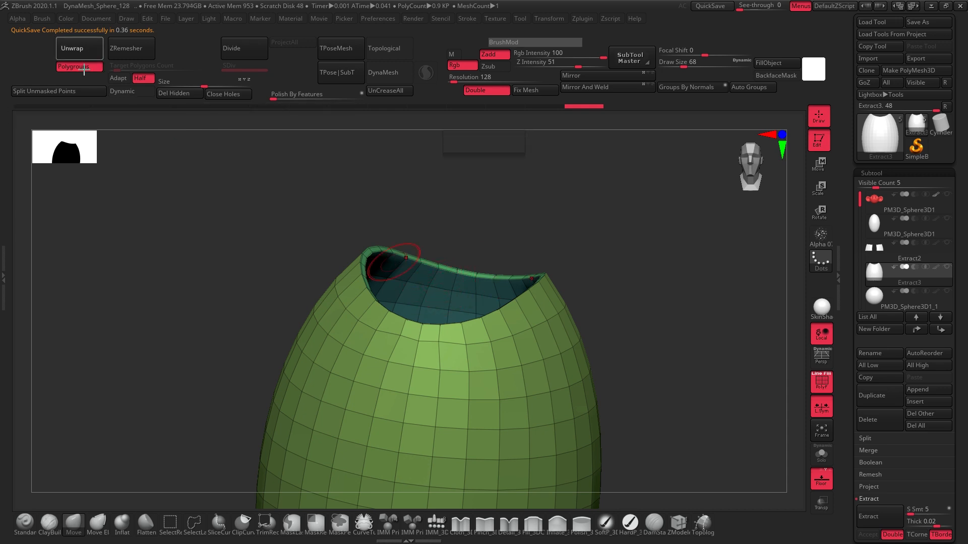
{"action": "left_click_drag", "start_coordinate": [945, 429], "coordinate": [903, 375]}
{"action": "left_click", "coordinate": [874, 317]}
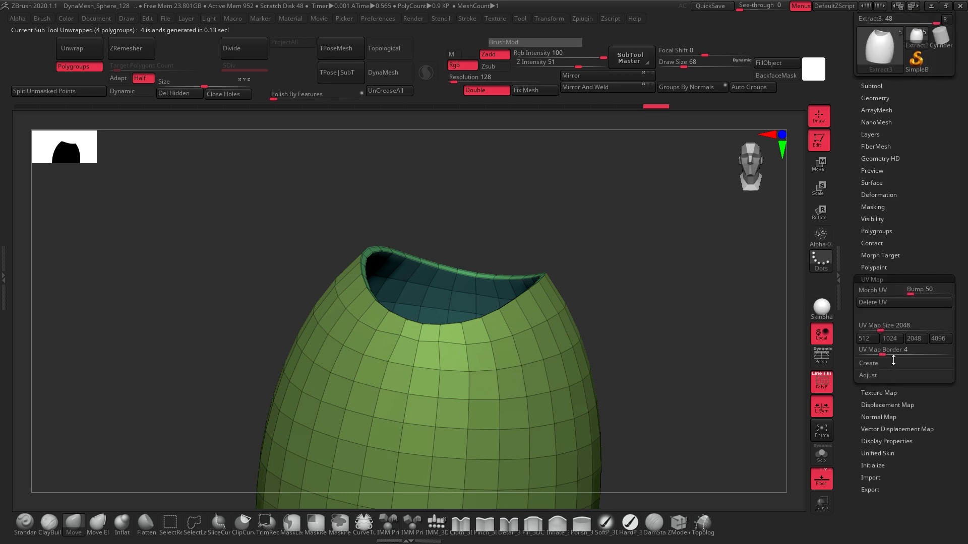
Preview the shell's separate UV islands flattened with Morph UV and adjust the morph Bump to 90
{"action": "left_click", "coordinate": [877, 294]}
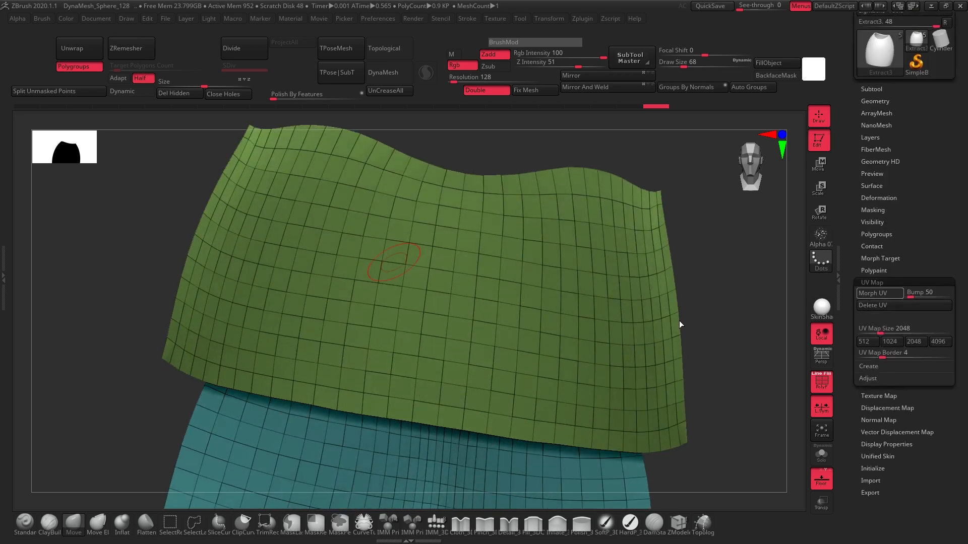
{"action": "right_click_drag", "start_coordinate": [724, 396], "coordinate": [670, 388], "text": "ctrl"}
{"action": "left_click", "coordinate": [880, 293]}
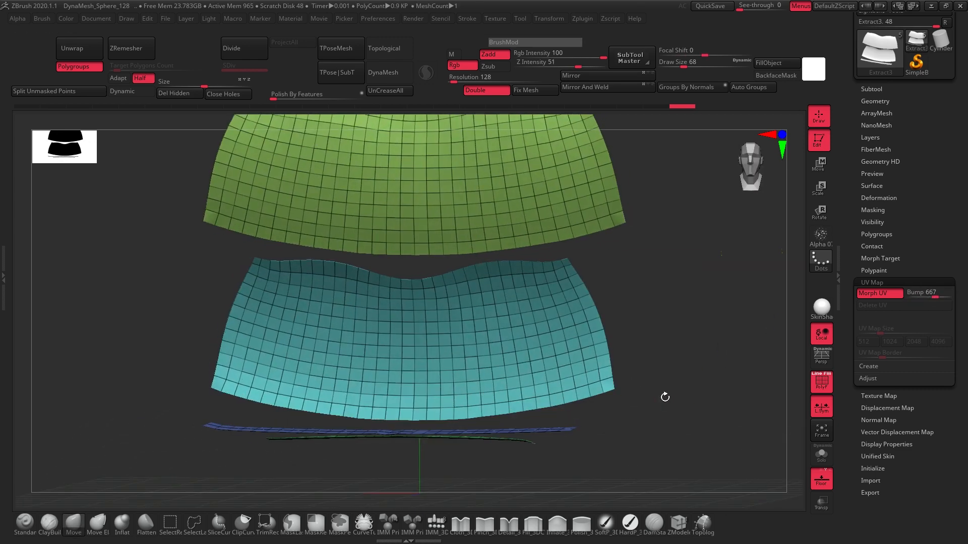
{"action": "left_click", "coordinate": [913, 297]}
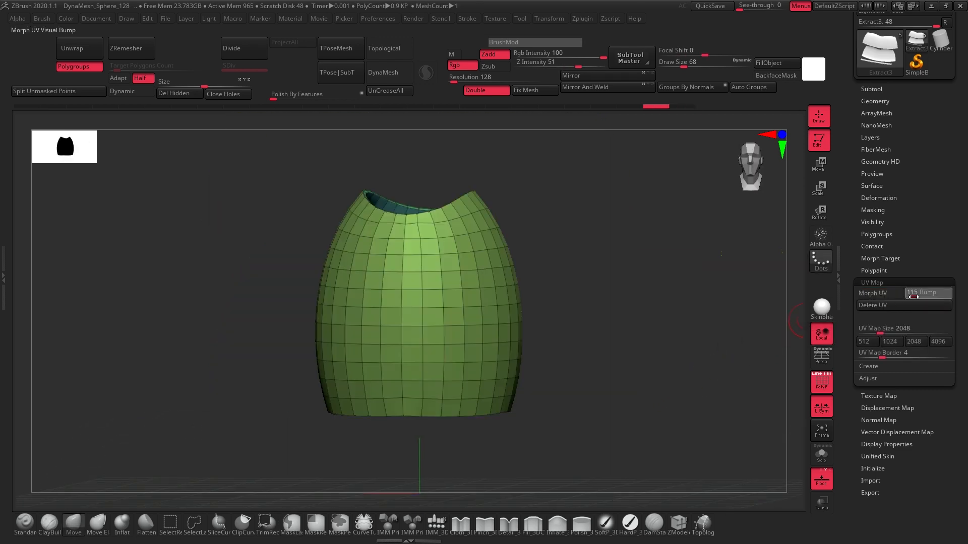
Delete the garment shell's UVs and try to flatten the mesh with UV Master
{"action": "left_click", "coordinate": [882, 305]}
{"action": "left_click_drag", "start_coordinate": [579, 309], "coordinate": [648, 276]}
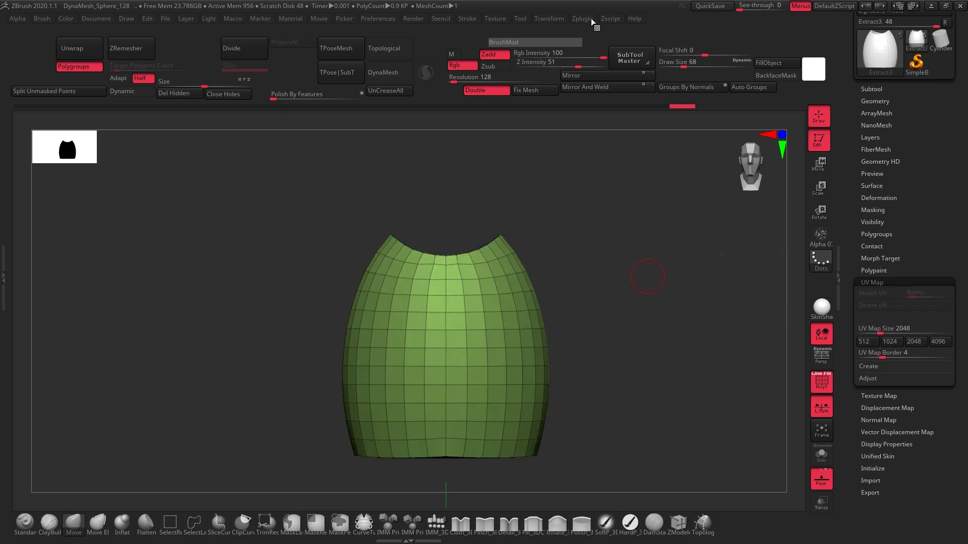
{"action": "left_click", "coordinate": [591, 19]}
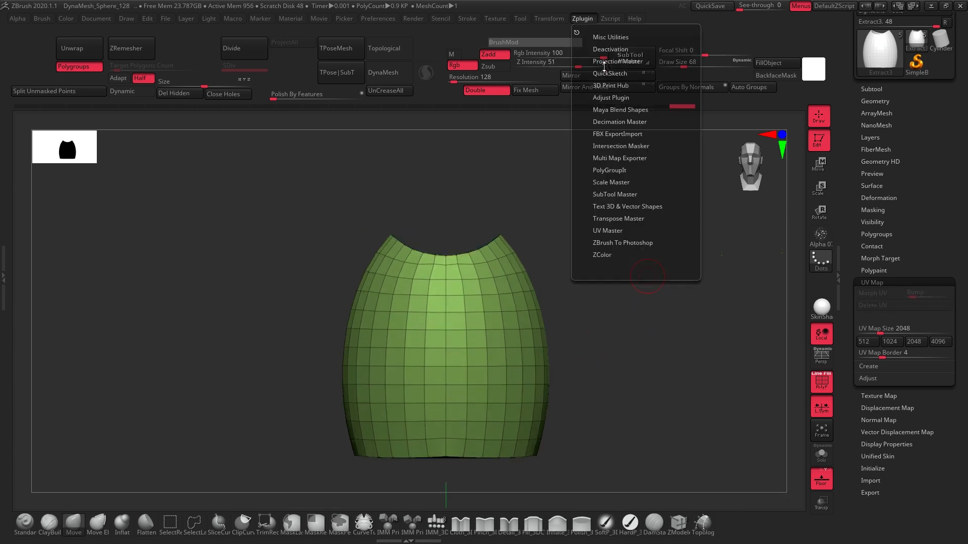
{"action": "left_click", "coordinate": [622, 230]}
{"action": "left_click", "coordinate": [628, 423]}
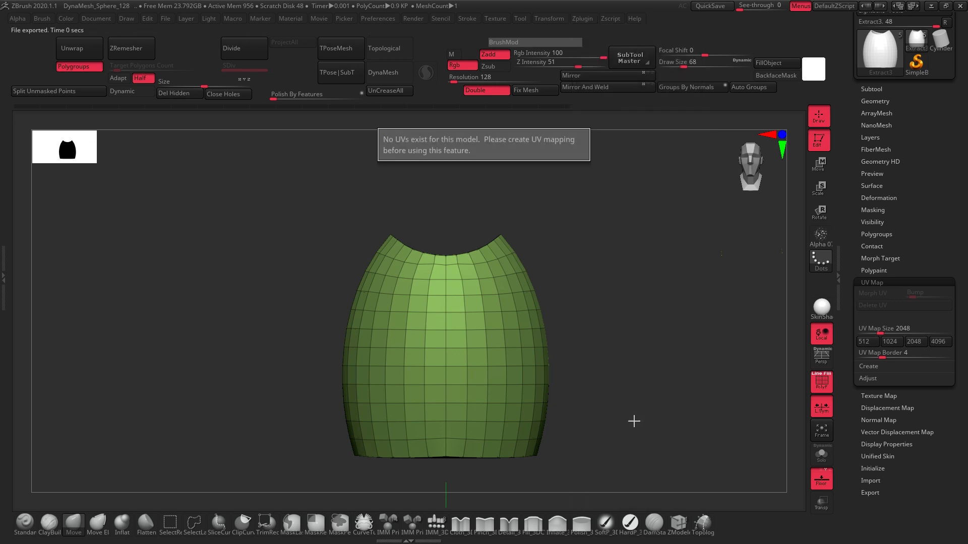
Unwrap the shell by polygroups again, flatten it with UV Master, and collapse the UV Map settings
{"action": "left_click", "coordinate": [82, 49]}
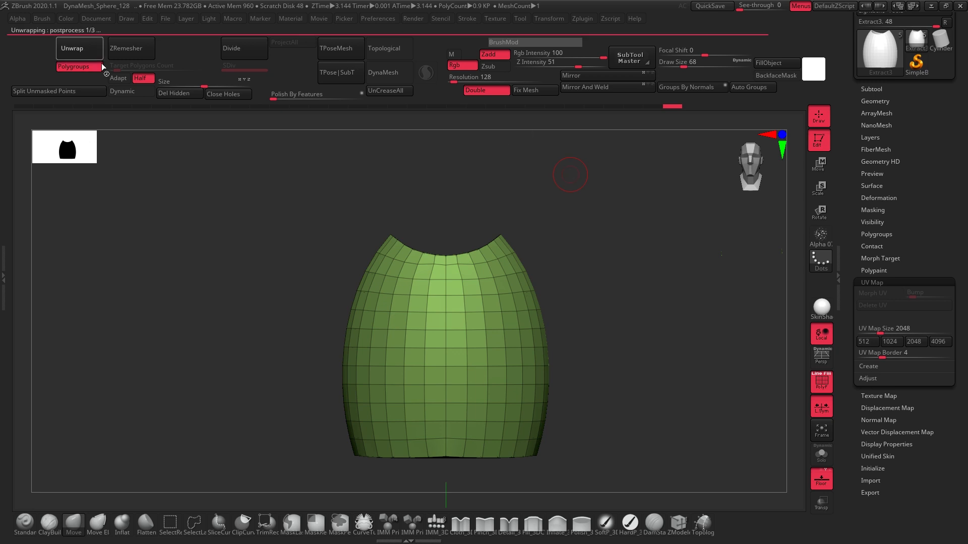
{"action": "left_click", "coordinate": [584, 19]}
{"action": "left_click", "coordinate": [613, 426]}
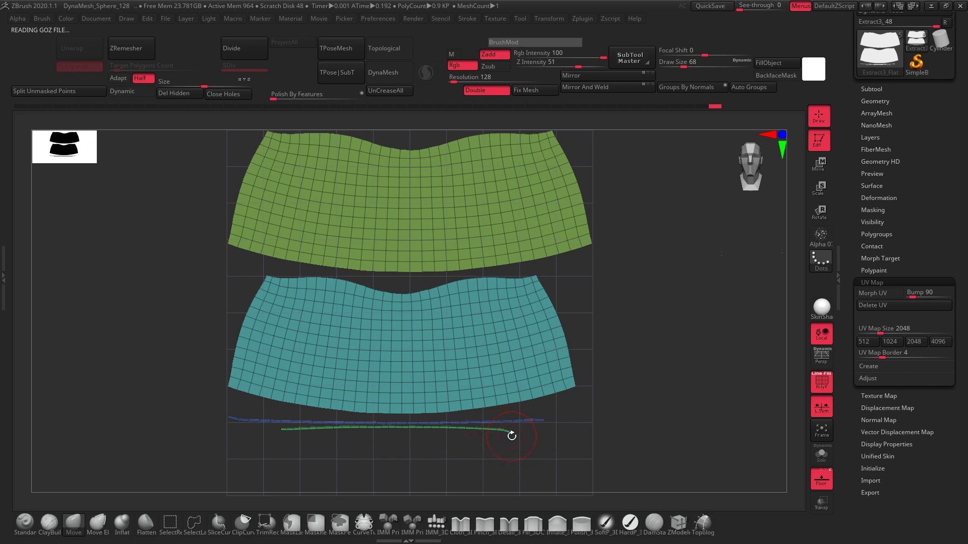
{"action": "left_click_drag", "start_coordinate": [888, 283], "coordinate": [891, 320]}
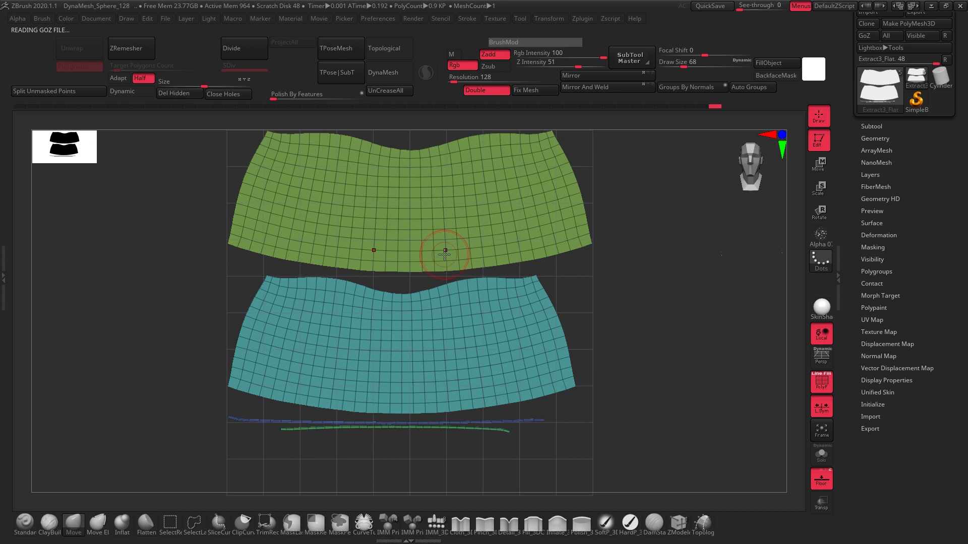
Unflatten the garment shell with UV Master to return it to its 3D form
{"action": "left_click", "coordinate": [589, 20]}
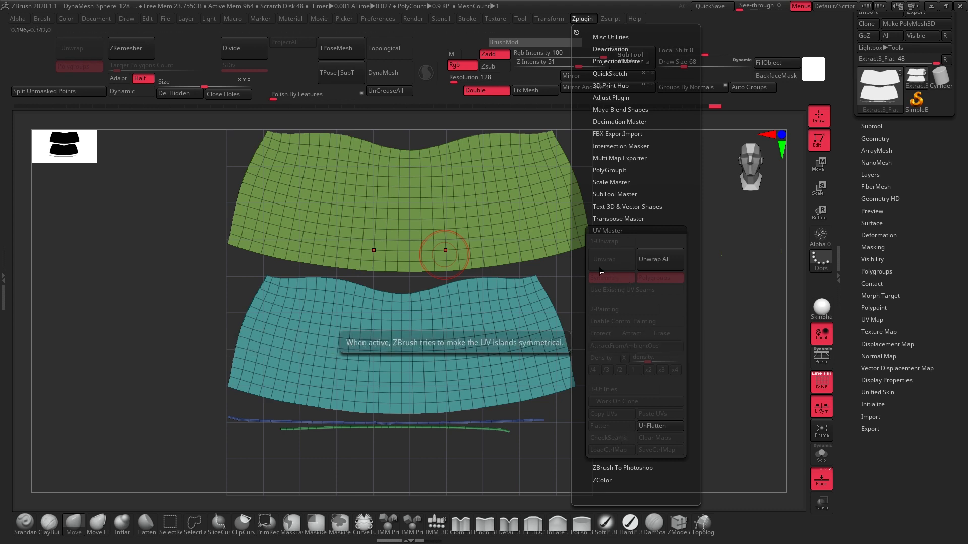
{"action": "left_click", "coordinate": [583, 19]}
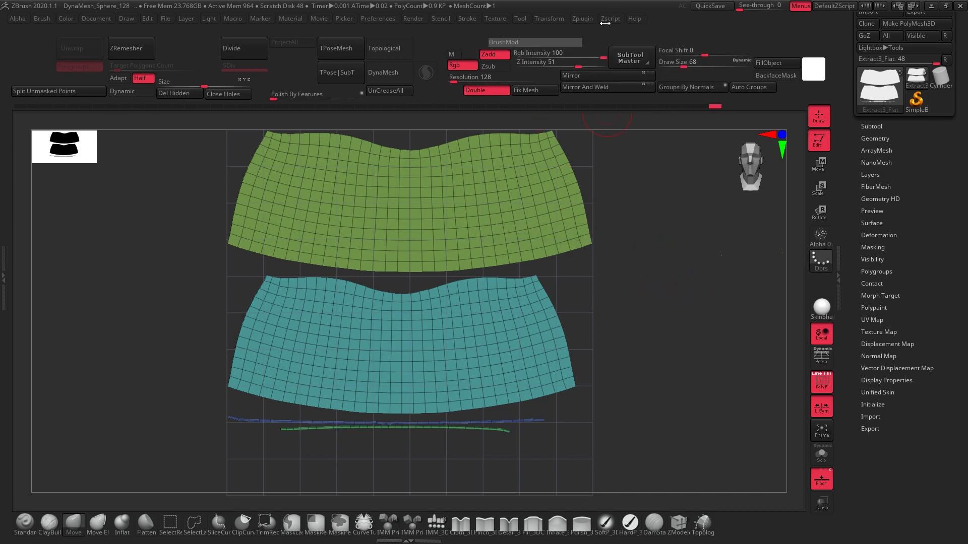
{"action": "left_click", "coordinate": [578, 20]}
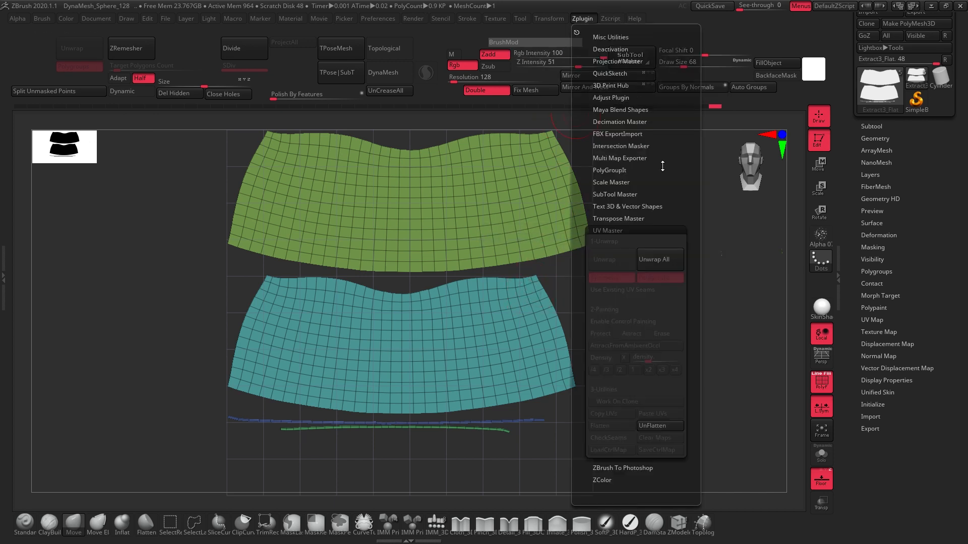
{"action": "left_click", "coordinate": [656, 426]}
{"action": "left_click_drag", "start_coordinate": [572, 242], "coordinate": [673, 260]}
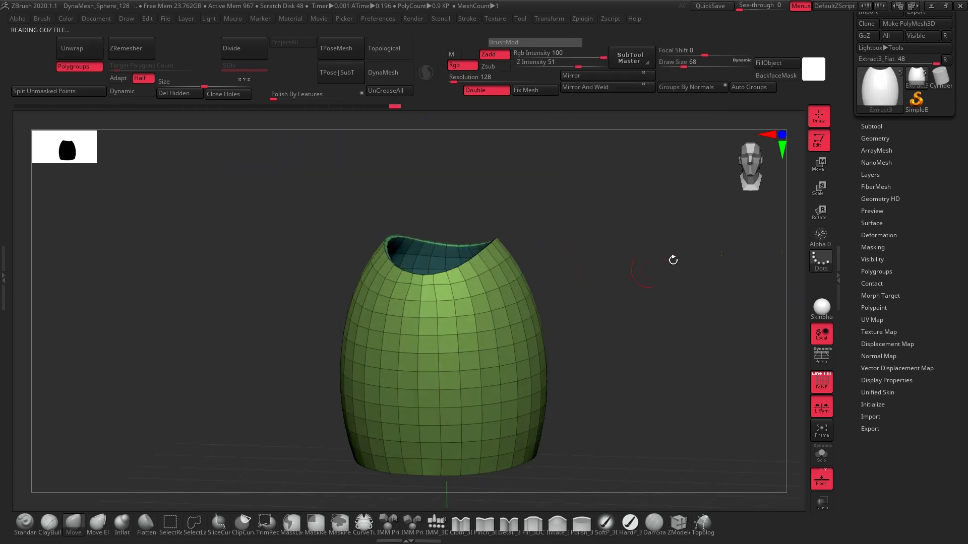
Expand the Subtool settings and turn off the garment shell's polyframe
{"action": "left_click", "coordinate": [874, 126]}
{"action": "key", "text": "shift+f"}
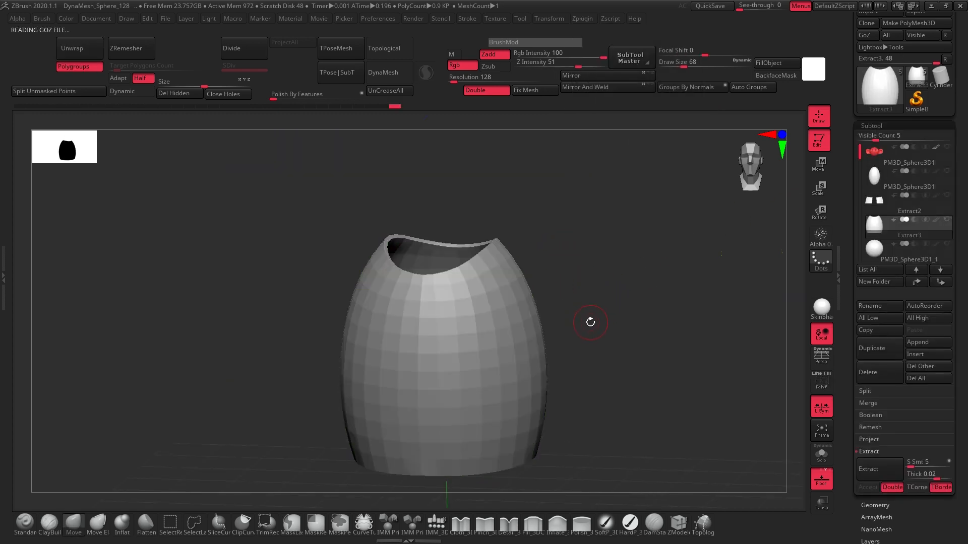
{"action": "left_click_drag", "start_coordinate": [590, 323], "coordinate": [643, 315], "text": "alt"}
{"action": "left_click_drag", "start_coordinate": [731, 260], "coordinate": [703, 209]}
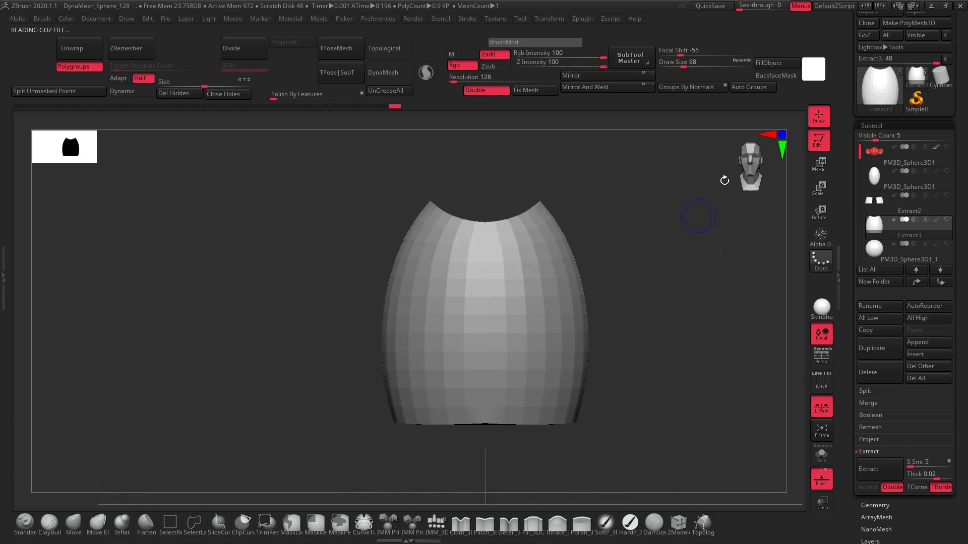
Color the garment shell a soft green with RGB values 123, 210, 121
{"action": "left_click", "coordinate": [813, 69]}
{"action": "left_click", "coordinate": [813, 69]}
{"action": "left_click", "coordinate": [895, 77]}
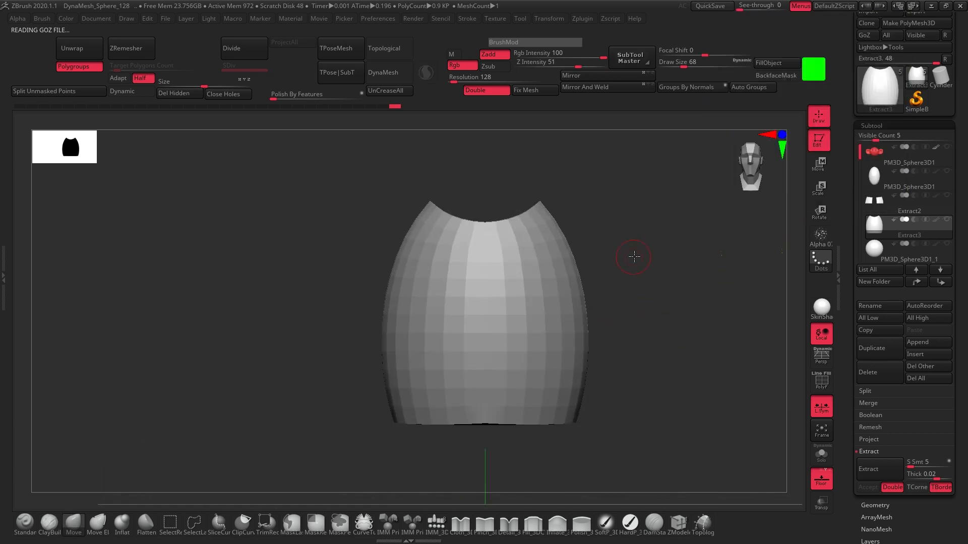
{"action": "left_click", "coordinate": [814, 81]}
{"action": "left_click", "coordinate": [814, 81]}
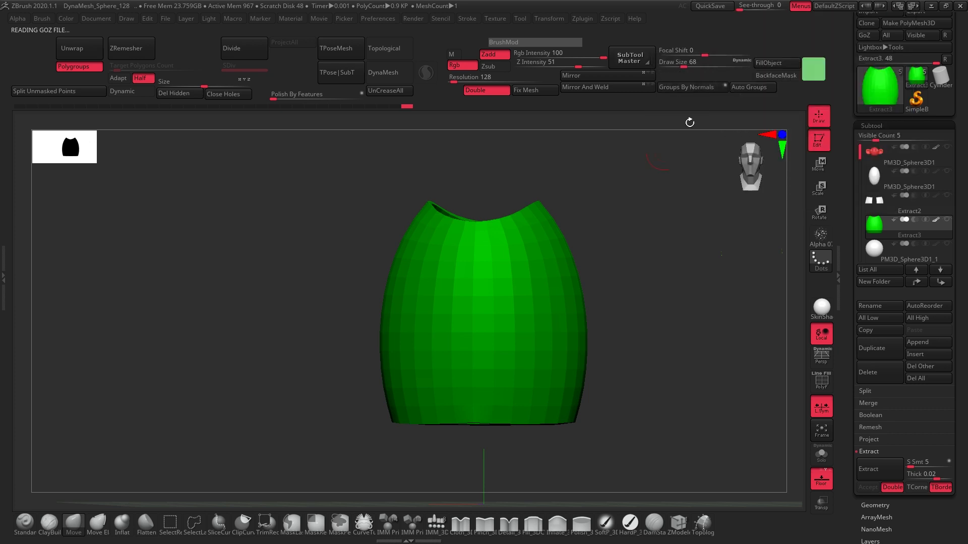
{"action": "left_click_drag", "start_coordinate": [670, 184], "coordinate": [622, 308]}
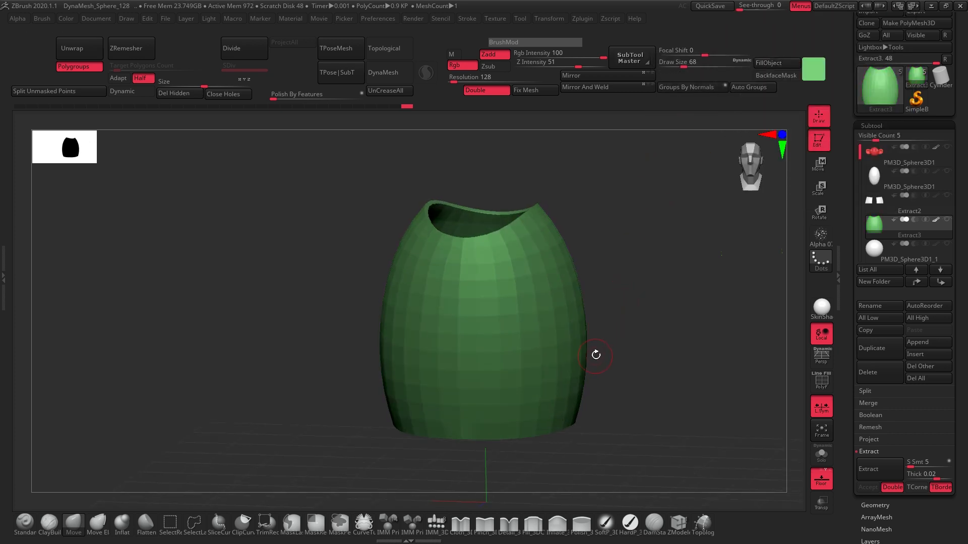
Choose the Paint brush and set the active color to a medium blue
{"action": "key", "text": "b"}
{"action": "key", "text": "p"}
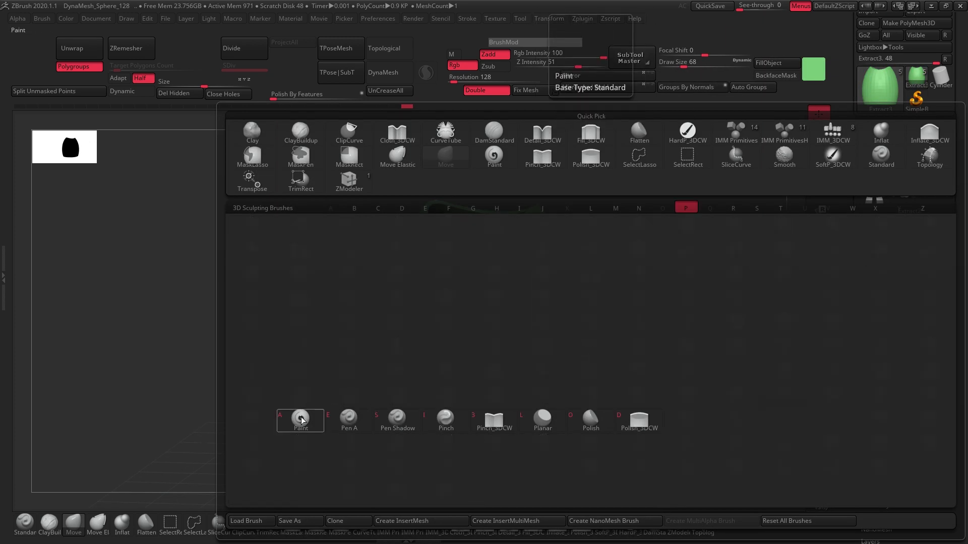
{"action": "key", "text": "a"}
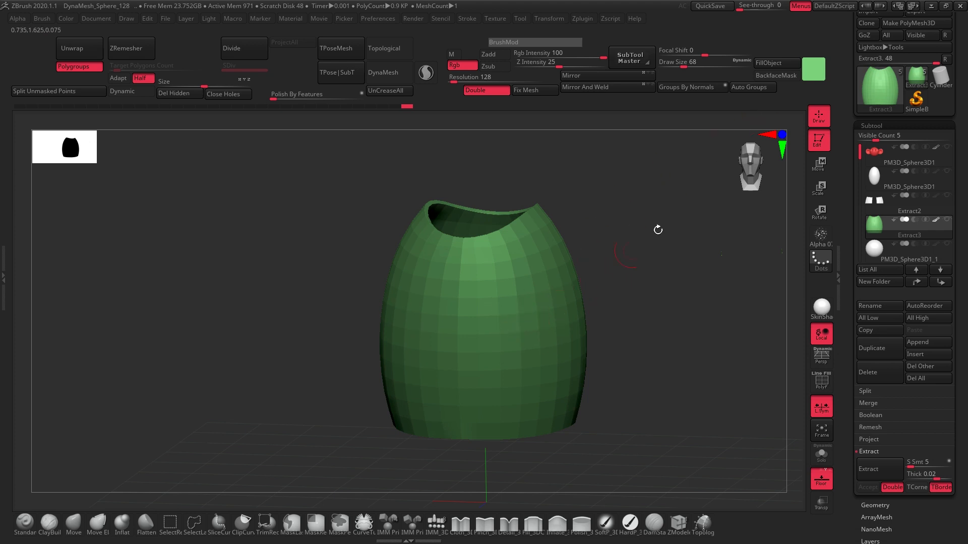
{"action": "left_click", "coordinate": [814, 69]}
{"action": "left_click", "coordinate": [814, 69]}
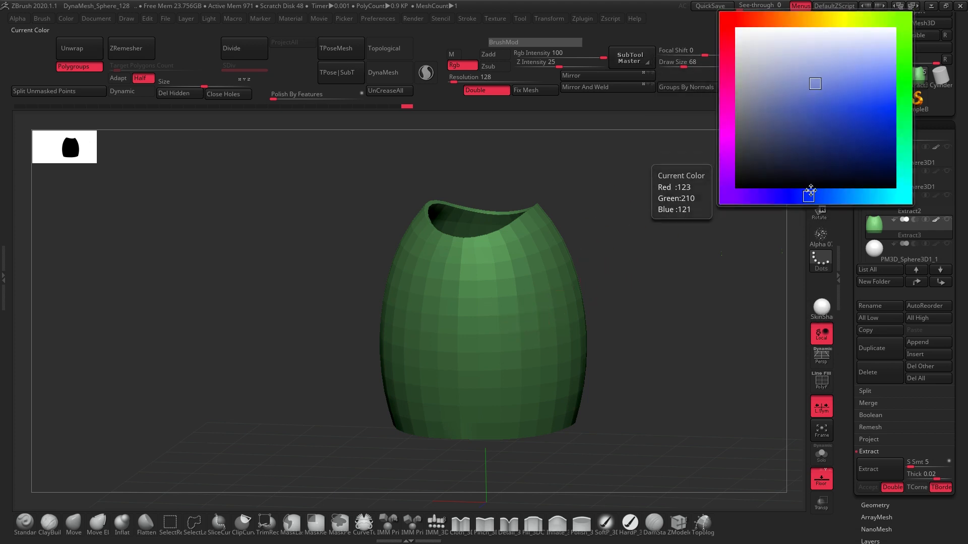
{"action": "left_click", "coordinate": [838, 108]}
Try painting a symmetrical blue patch across the front of the green shell, and undo the stroke
{"action": "left_click_drag", "start_coordinate": [635, 242], "coordinate": [625, 262]}
{"action": "mouse_move", "coordinate": [438, 297]}
{"action": "left_mouse_down"}
{"action": "mouse_move", "coordinate": [493, 334]}
{"action": "mouse_move", "coordinate": [554, 348]}
{"action": "left_mouse_up"}
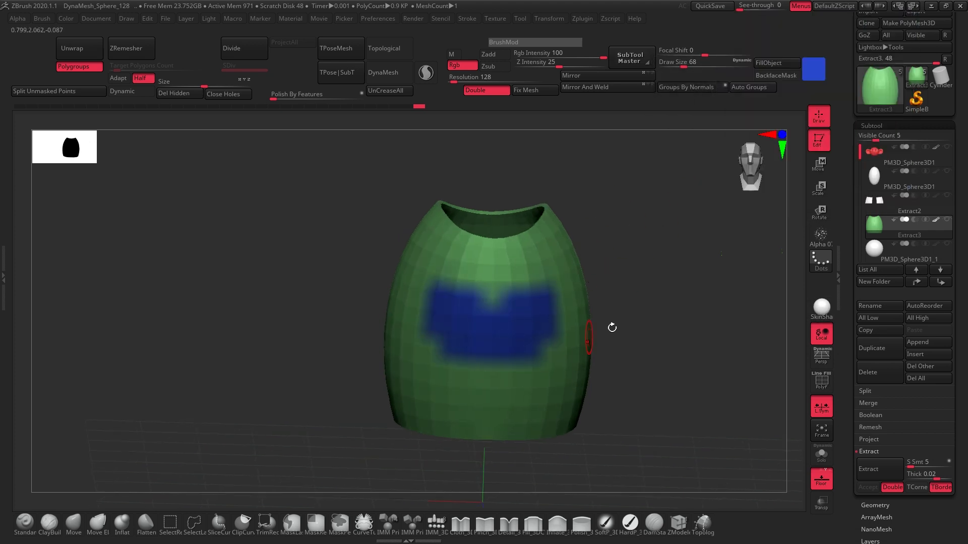
{"action": "left_click_drag", "start_coordinate": [612, 327], "coordinate": [521, 308]}
{"action": "key", "text": "ctrl+z"}
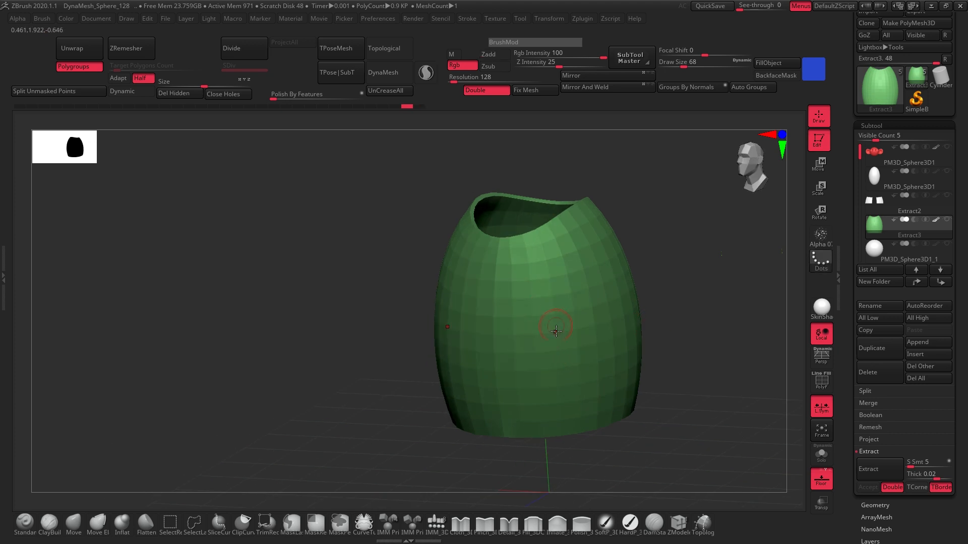
Face the green shell toward the front and collapse the Subtool settings
{"action": "left_click_drag", "start_coordinate": [679, 281], "coordinate": [687, 288]}
{"action": "left_click", "coordinate": [871, 126]}
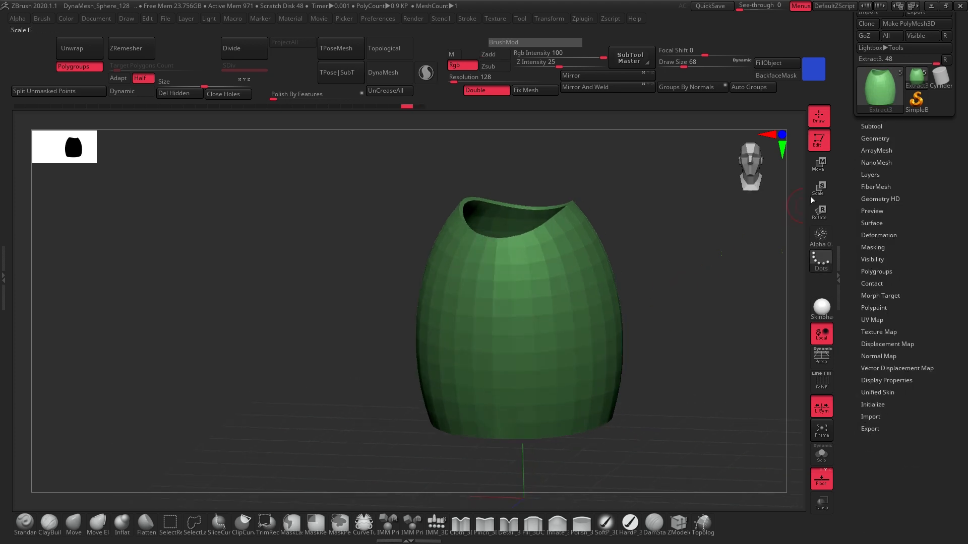
Subdivide the green garment shell repeatedly until it reaches subdivision level 5
{"action": "left_click", "coordinate": [875, 139]}
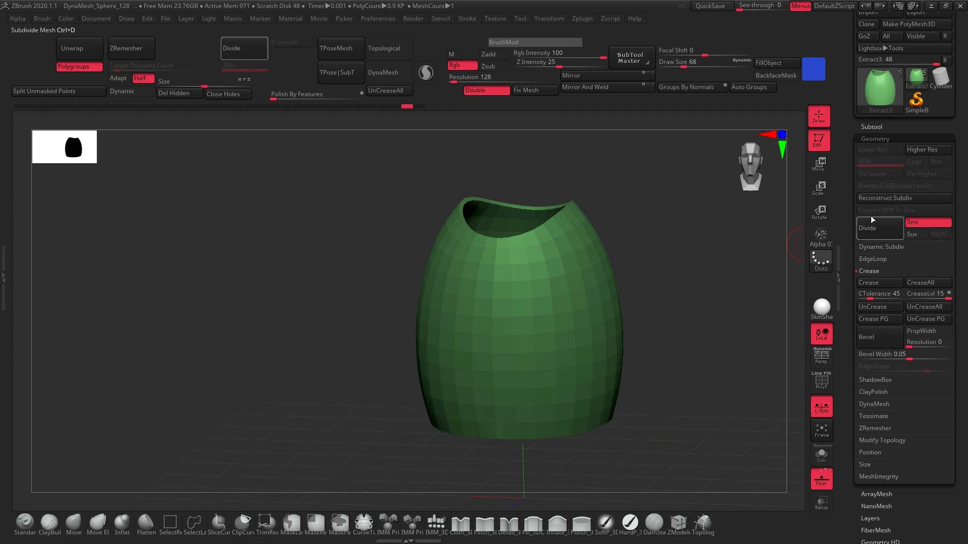
{"action": "key", "text": "ctrl+d"}
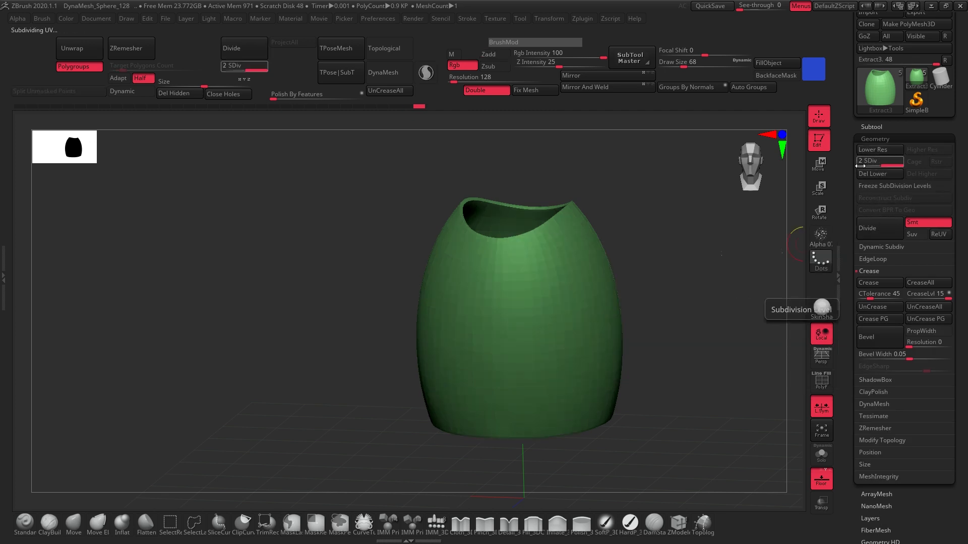
{"action": "left_click", "coordinate": [875, 228]}
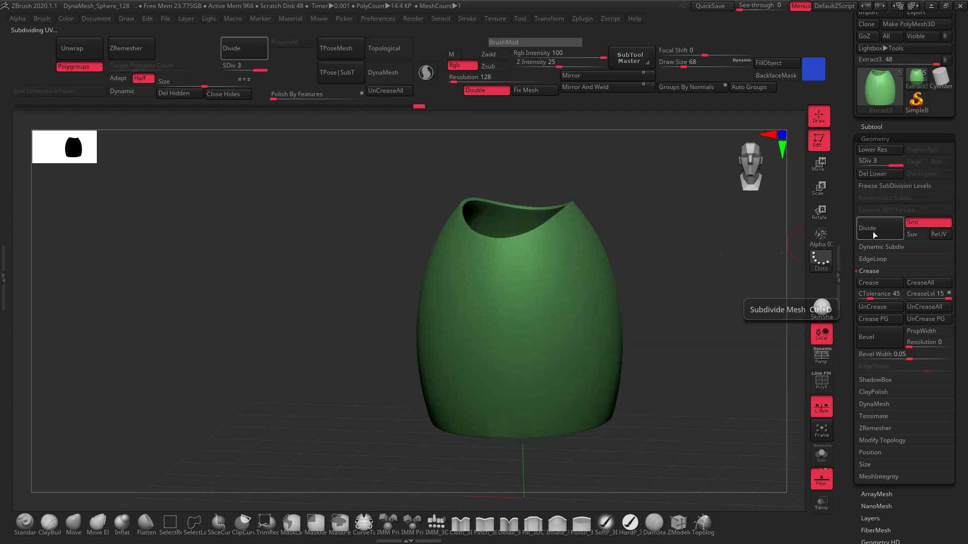
{"action": "left_click", "coordinate": [872, 228]}
{"action": "left_click", "coordinate": [869, 233]}
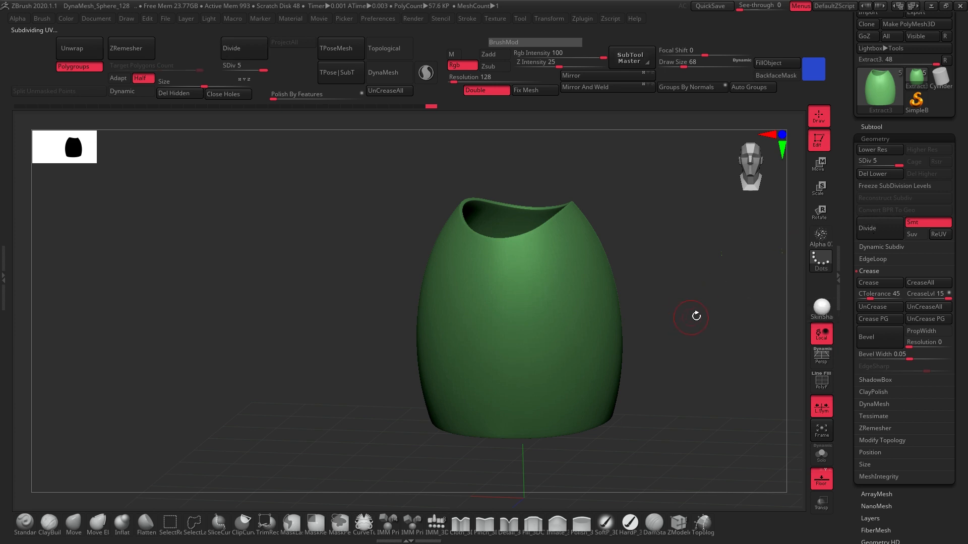
Try a blue paint stroke on the front of the subdivided shell and undo it
{"action": "left_click_drag", "start_coordinate": [697, 316], "coordinate": [677, 336], "text": "alt"}
{"action": "mouse_move", "coordinate": [513, 345]}
{"action": "left_mouse_down"}
{"action": "mouse_move", "coordinate": [550, 330]}
{"action": "mouse_move", "coordinate": [547, 323]}
{"action": "left_mouse_up"}
{"action": "key", "text": "ctrl+z"}
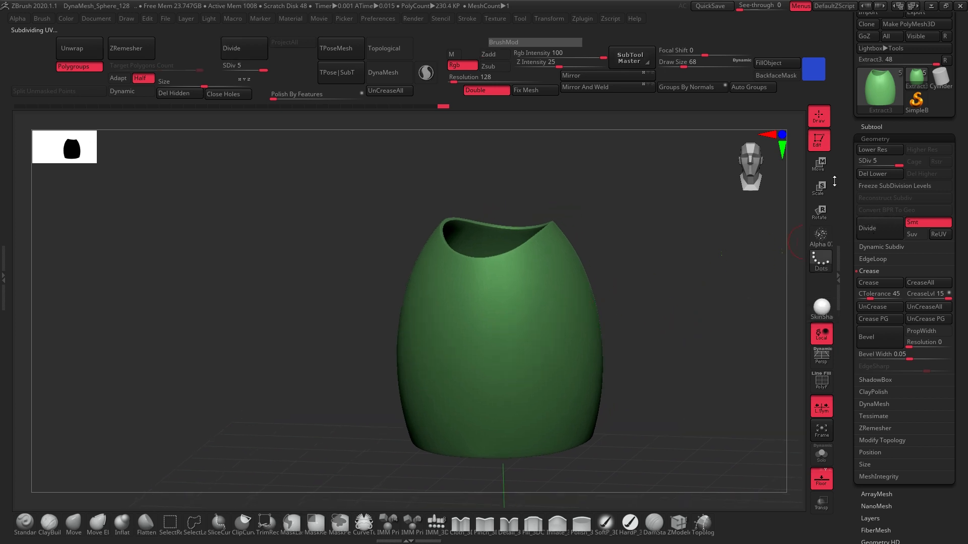
Set the brush draw size to 17 and paint mirrored blue eye outlines with inner circles on the shell's front, undoing the bridge stroke between them
{"action": "mouse_move", "coordinate": [627, 268]}
{"action": "left_mouse_down"}
{"action": "mouse_move", "coordinate": [596, 288]}
{"action": "mouse_move", "coordinate": [653, 252]}
{"action": "left_mouse_up"}
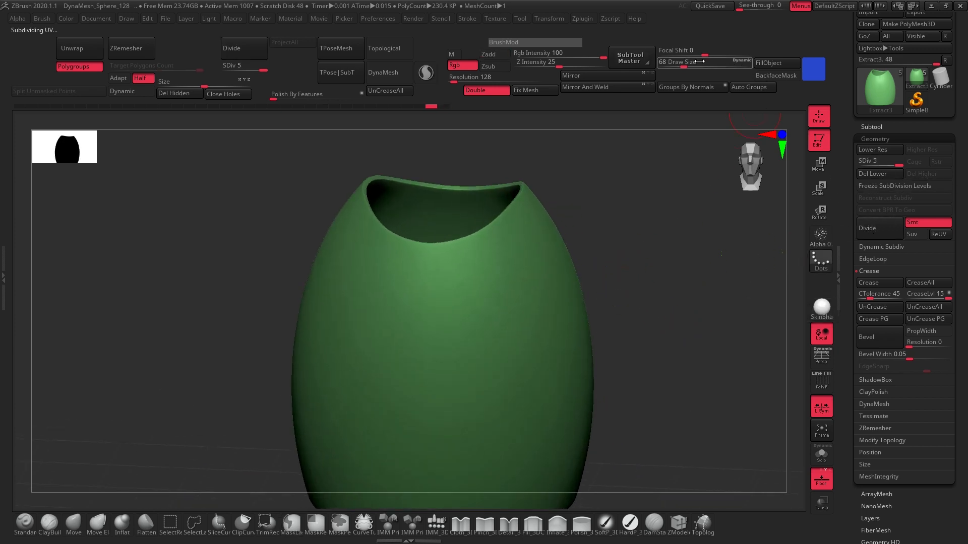
{"action": "left_click_drag", "start_coordinate": [700, 61], "coordinate": [672, 61]}
{"action": "mouse_move", "coordinate": [573, 244]}
{"action": "left_mouse_down", "text": "alt"}
{"action": "mouse_move", "coordinate": [594, 244]}
{"action": "mouse_move", "coordinate": [648, 313]}
{"action": "mouse_move", "coordinate": [542, 291]}
{"action": "left_mouse_up", "text": "alt"}
{"action": "left_click_drag", "start_coordinate": [677, 322], "coordinate": [709, 251]}
{"action": "left_click_drag", "start_coordinate": [492, 282], "coordinate": [593, 287]}
{"action": "left_click_drag", "start_coordinate": [700, 280], "coordinate": [701, 278]}
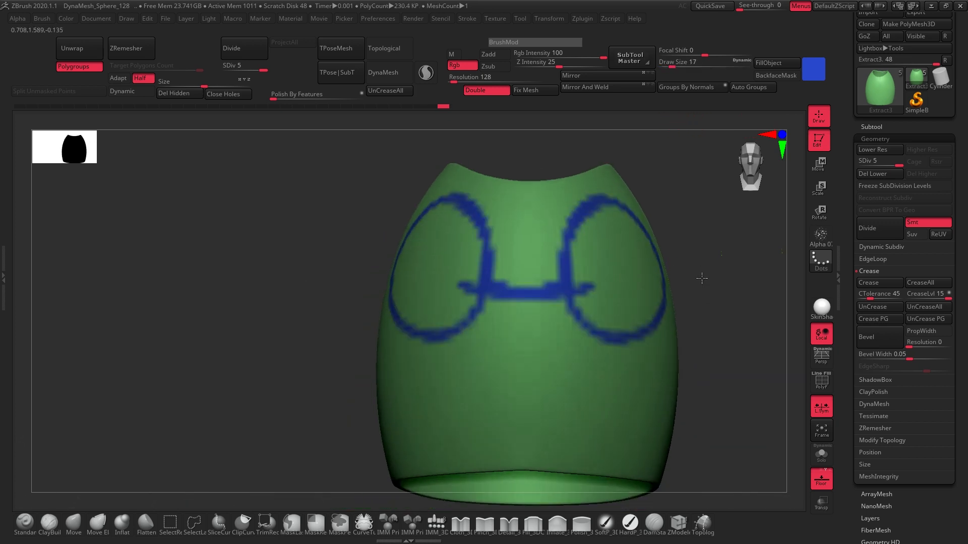
{"action": "key", "text": "ctrl+z"}
{"action": "mouse_move", "coordinate": [627, 259]}
{"action": "left_mouse_down"}
{"action": "mouse_move", "coordinate": [648, 297]}
{"action": "mouse_move", "coordinate": [612, 265]}
{"action": "left_mouse_up"}
Try painting mirrored blue mouth strokes below the eyes and undo each of them
{"action": "mouse_move", "coordinate": [456, 338]}
{"action": "left_mouse_down"}
{"action": "mouse_move", "coordinate": [493, 368]}
{"action": "mouse_move", "coordinate": [599, 343]}
{"action": "left_mouse_up"}
{"action": "left_click_drag", "start_coordinate": [732, 331], "coordinate": [709, 330]}
{"action": "key", "text": "ctrl+z"}
{"action": "left_click_drag", "start_coordinate": [487, 361], "coordinate": [602, 340]}
{"action": "key", "text": "ctrl+z"}
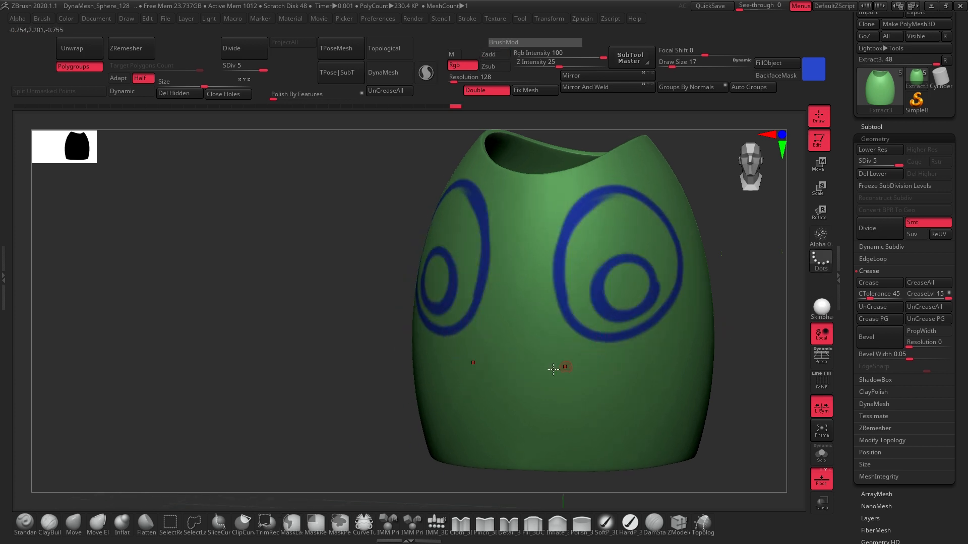
Paint a one-sided wavy blue mouth line below the eyes, and add a teal zigzag beside it
{"action": "mouse_move", "coordinate": [528, 347]}
{"action": "left_mouse_down"}
{"action": "mouse_move", "coordinate": [677, 373]}
{"action": "mouse_move", "coordinate": [676, 353]}
{"action": "left_mouse_up"}
{"action": "mouse_move", "coordinate": [716, 348]}
{"action": "left_mouse_down"}
{"action": "mouse_move", "coordinate": [734, 346]}
{"action": "mouse_move", "coordinate": [726, 328]}
{"action": "left_mouse_up"}
{"action": "left_click", "coordinate": [813, 69]}
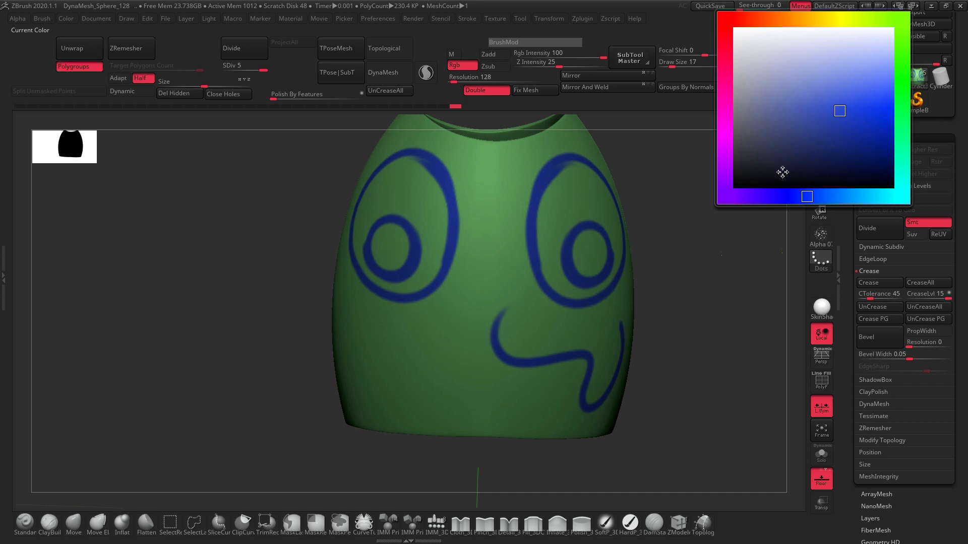
{"action": "left_click", "coordinate": [872, 195]}
{"action": "left_click_drag", "start_coordinate": [680, 276], "coordinate": [673, 289]}
{"action": "left_click_drag", "start_coordinate": [409, 329], "coordinate": [503, 389]}
Set the active color to white and paint a zigzag between the eyes plus a highlight inside one eye outline
{"action": "left_click", "coordinate": [819, 72]}
{"action": "mouse_move", "coordinate": [497, 213]}
{"action": "left_mouse_down"}
{"action": "mouse_move", "coordinate": [496, 255]}
{"action": "mouse_move", "coordinate": [546, 319]}
{"action": "left_mouse_up"}
{"action": "mouse_move", "coordinate": [744, 258]}
{"action": "left_mouse_down"}
{"action": "mouse_move", "coordinate": [703, 257]}
{"action": "mouse_move", "coordinate": [651, 390]}
{"action": "mouse_move", "coordinate": [607, 407]}
{"action": "left_mouse_up"}
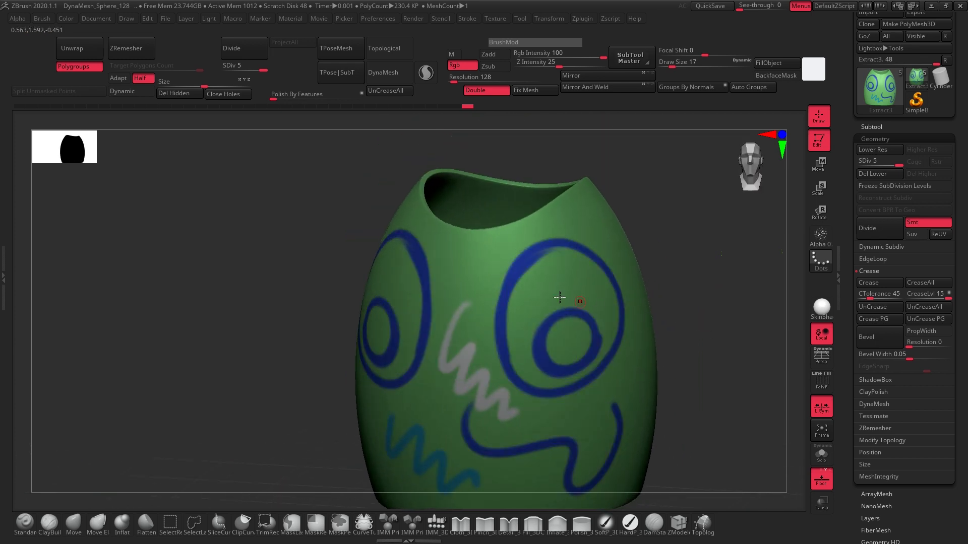
{"action": "mouse_move", "coordinate": [535, 254]}
{"action": "left_mouse_down"}
{"action": "mouse_move", "coordinate": [540, 265]}
{"action": "mouse_move", "coordinate": [514, 322]}
{"action": "left_mouse_up"}
{"action": "mouse_move", "coordinate": [697, 294]}
{"action": "left_mouse_down"}
{"action": "mouse_move", "coordinate": [646, 385]}
{"action": "mouse_move", "coordinate": [669, 408]}
{"action": "left_mouse_up"}
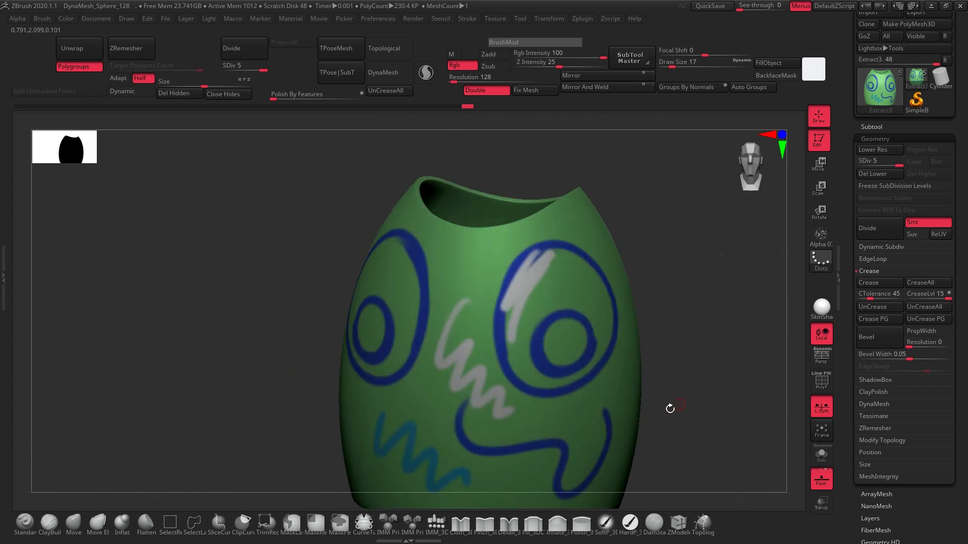
{"action": "left_click_drag", "start_coordinate": [705, 373], "coordinate": [659, 343]}
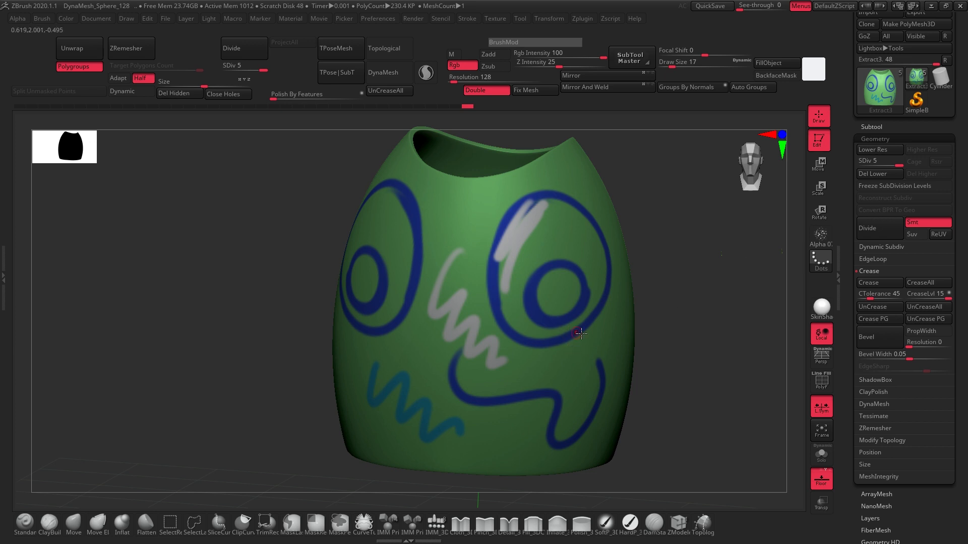
Create a new texture map from the shell's polypaint and choose it as the current texture
{"action": "left_click", "coordinate": [875, 137]}
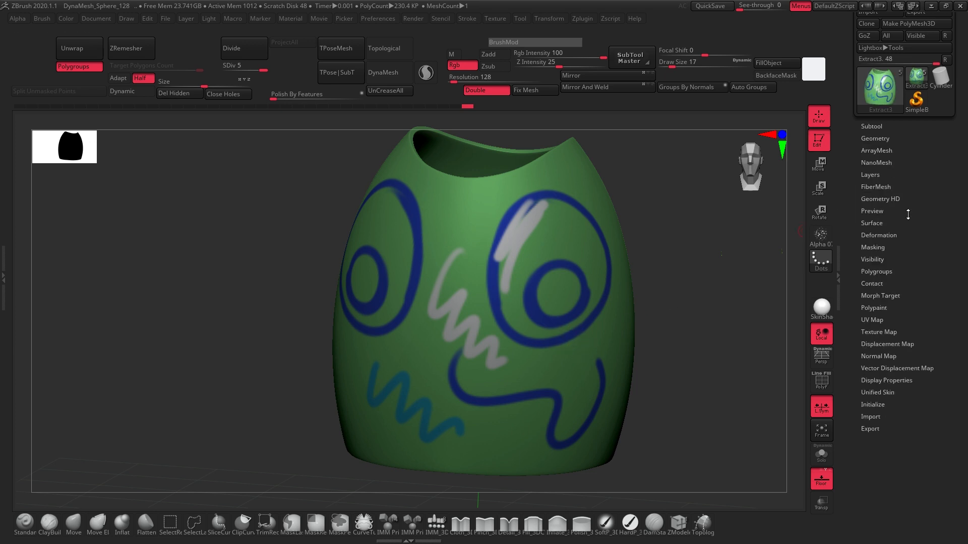
{"action": "left_click", "coordinate": [879, 332]}
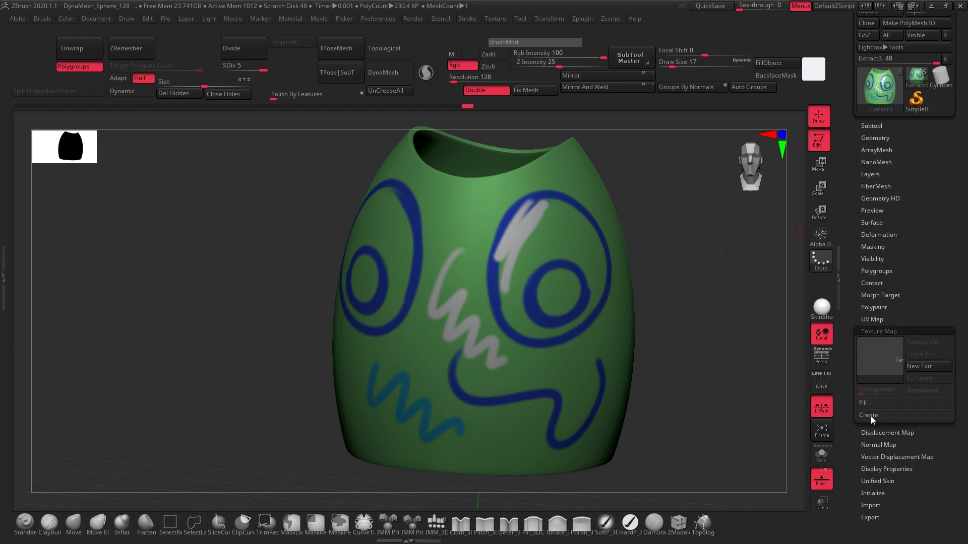
{"action": "left_click", "coordinate": [869, 415]}
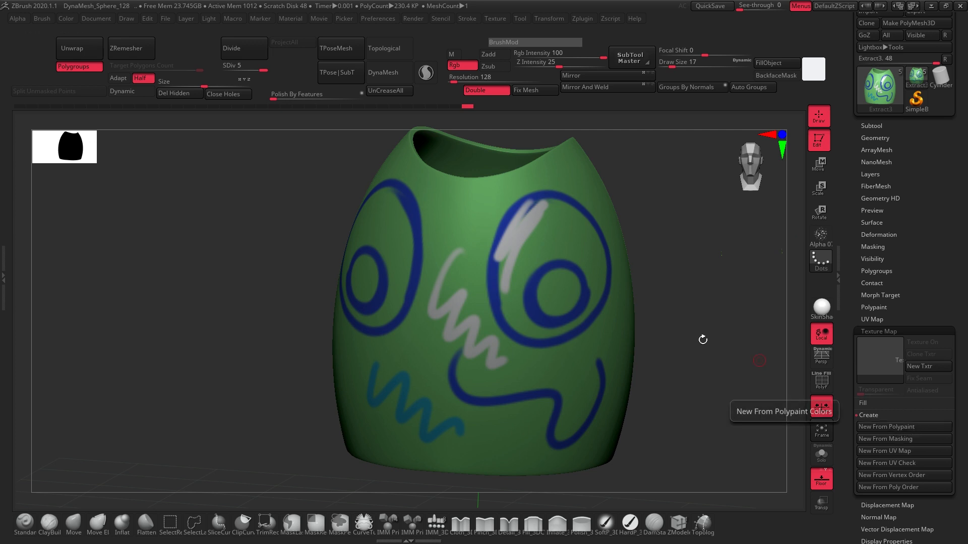
{"action": "mouse_move", "coordinate": [263, 70]}
{"action": "left_mouse_down"}
{"action": "mouse_move", "coordinate": [237, 71]}
{"action": "mouse_move", "coordinate": [263, 71]}
{"action": "left_mouse_up"}
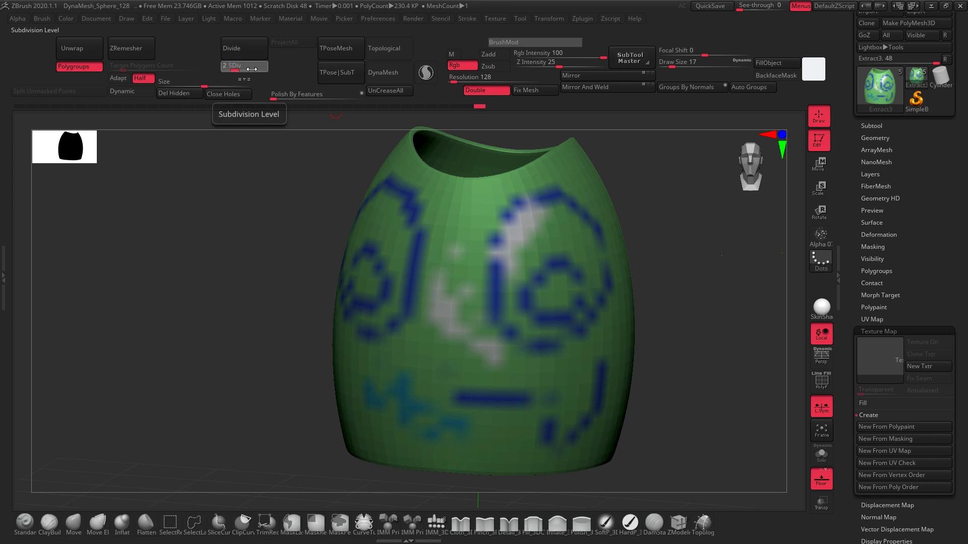
{"action": "left_click", "coordinate": [895, 427]}
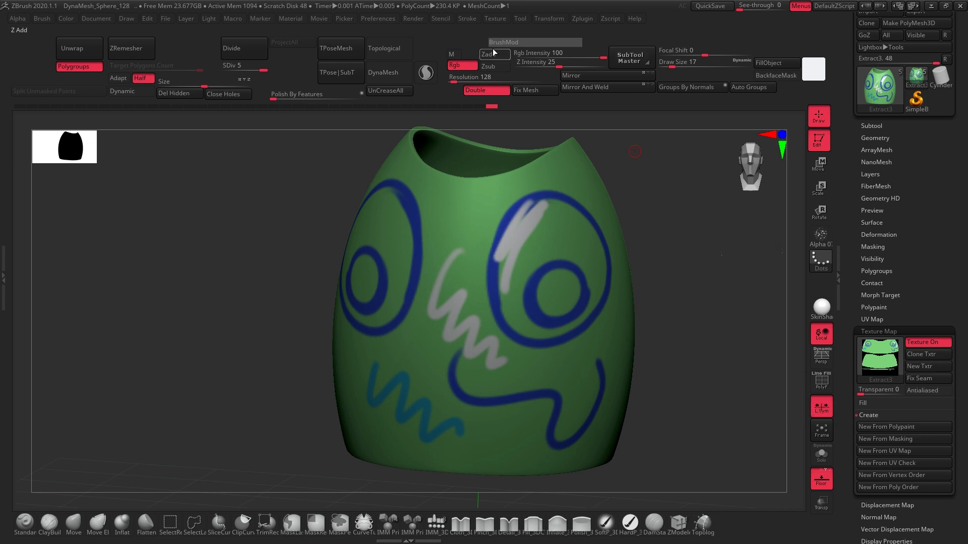
{"action": "left_click", "coordinate": [495, 19]}
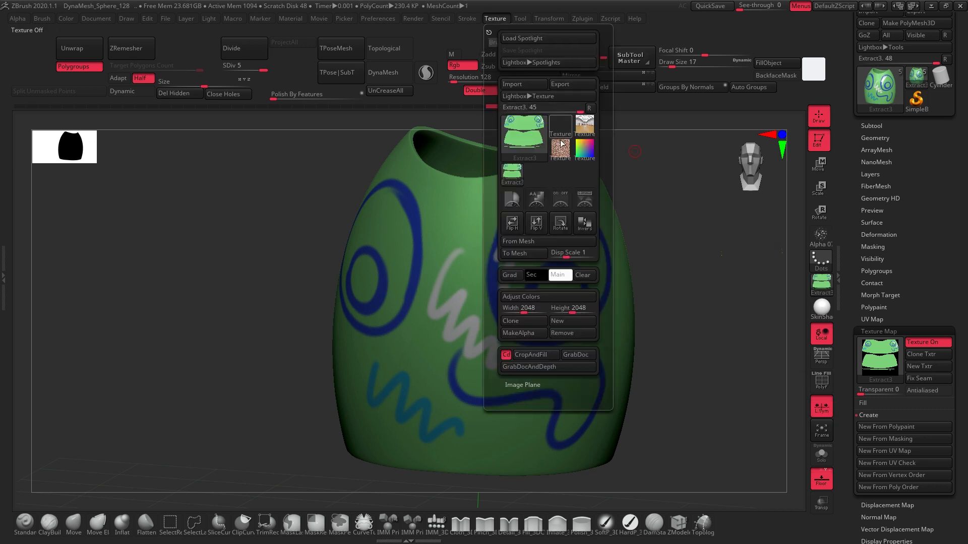
{"action": "left_click", "coordinate": [527, 143]}
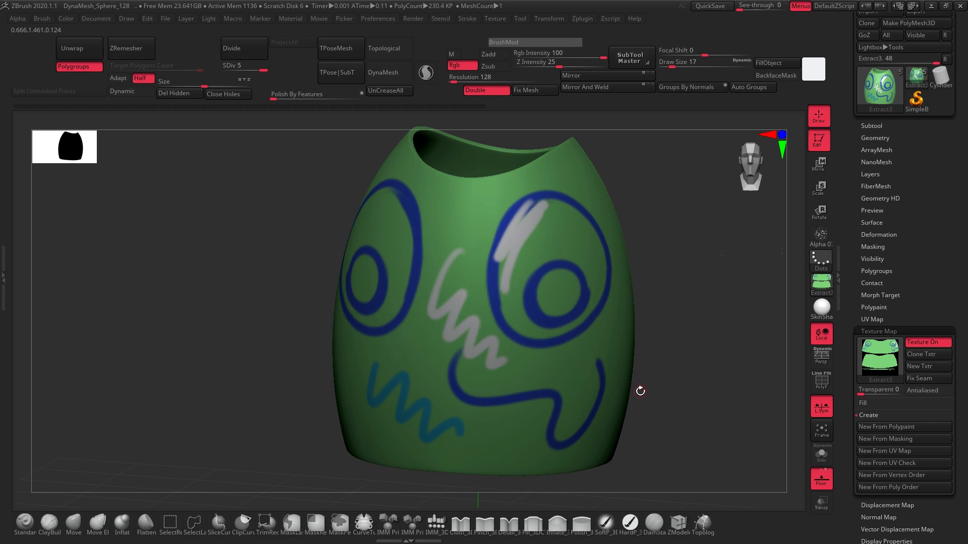
Switch to Move mode and show all of the character's subtools again alongside the painted shell
{"action": "left_click_drag", "start_coordinate": [640, 391], "coordinate": [681, 298]}
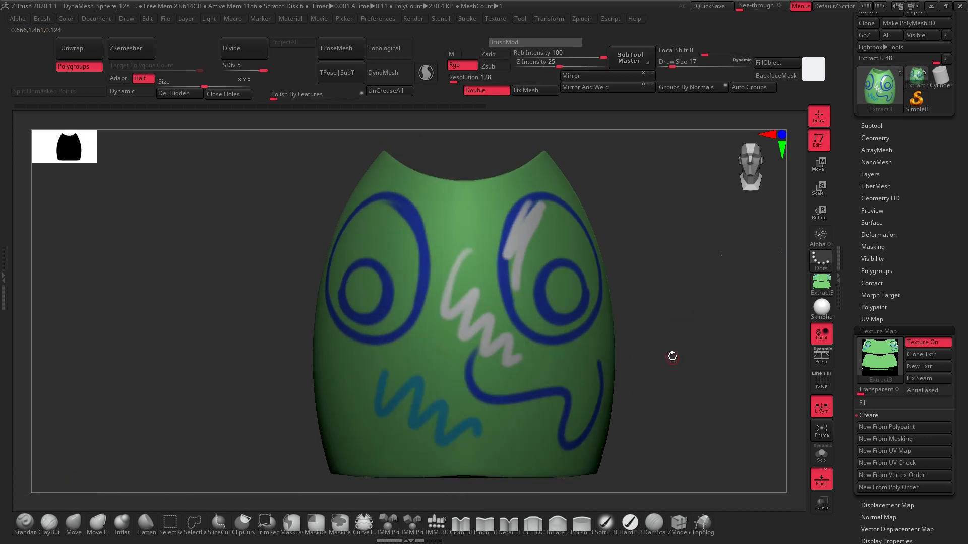
{"action": "left_click_drag", "start_coordinate": [671, 356], "coordinate": [614, 366]}
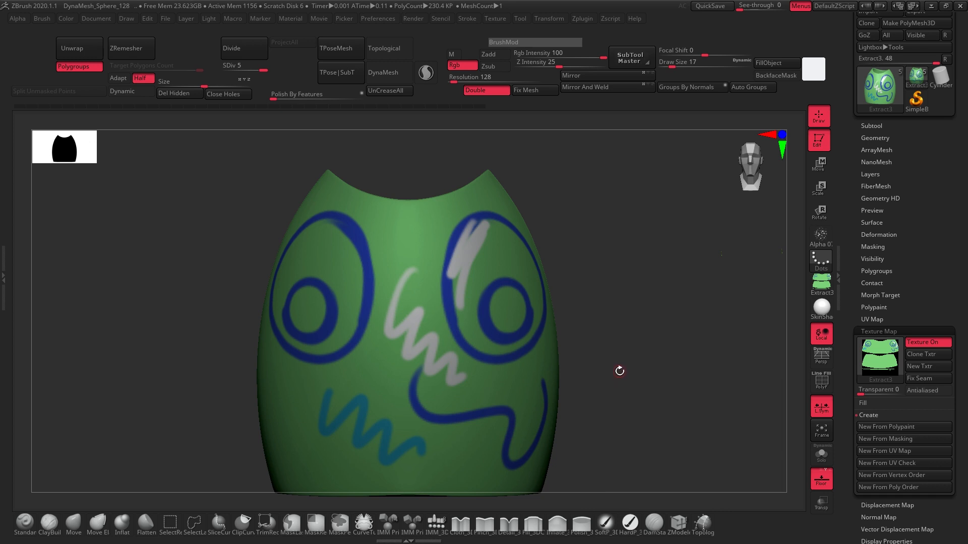
{"action": "mouse_move", "coordinate": [610, 276]}
{"action": "left_mouse_down", "text": "alt"}
{"action": "mouse_move", "coordinate": [599, 289]}
{"action": "mouse_move", "coordinate": [658, 231]}
{"action": "left_mouse_up", "text": "alt"}
{"action": "left_click", "coordinate": [821, 164]}
{"action": "left_click_drag", "start_coordinate": [633, 272], "coordinate": [649, 327], "text": "alt"}
{"action": "left_click", "coordinate": [871, 125]}
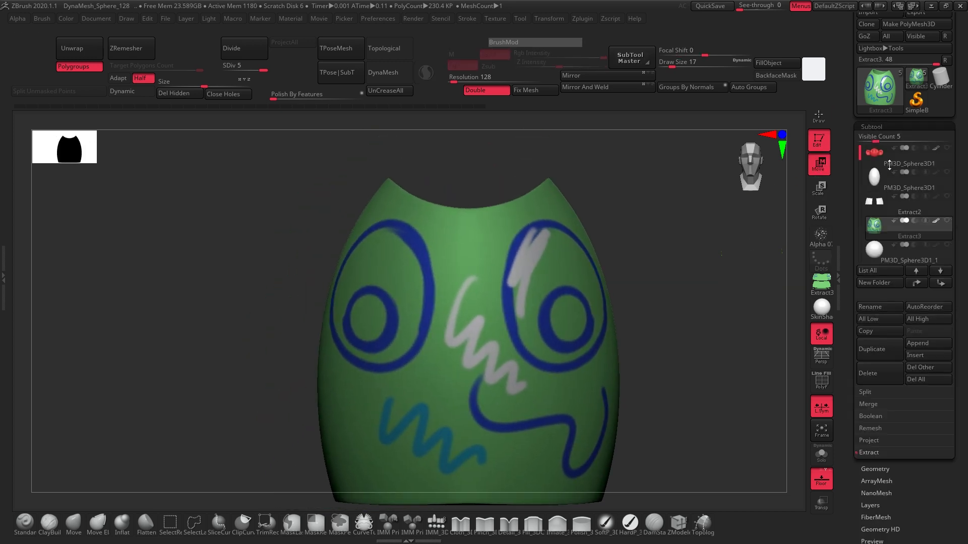
{"action": "left_click", "coordinate": [947, 221]}
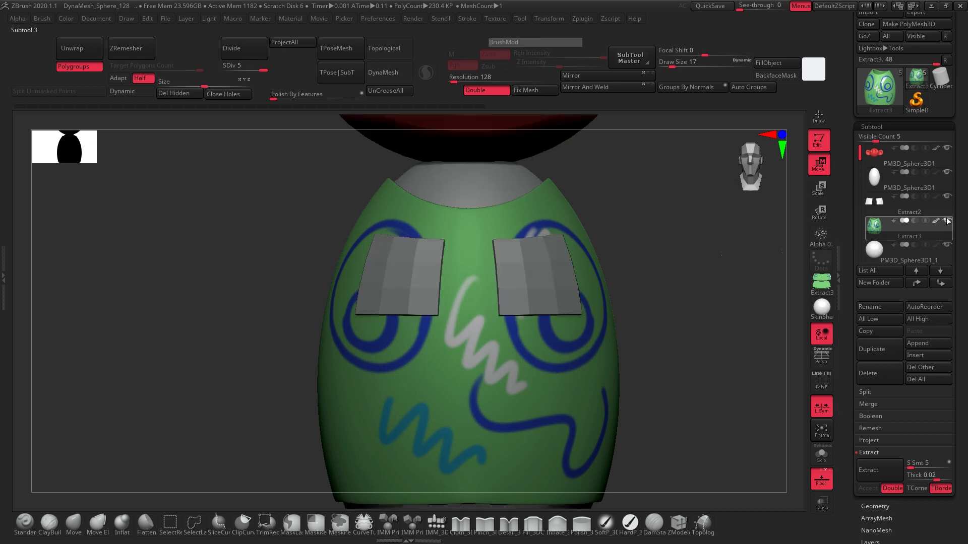
Select the leftover grey sphere beside the monkey head and delete that subtool
{"action": "right_click_drag", "start_coordinate": [571, 309], "coordinate": [559, 222], "text": "ctrl"}
{"action": "left_click_drag", "start_coordinate": [600, 355], "coordinate": [601, 212], "text": "alt"}
{"action": "left_click_drag", "start_coordinate": [572, 317], "coordinate": [588, 353], "text": "alt"}
{"action": "left_click", "coordinate": [614, 256], "text": "alt"}
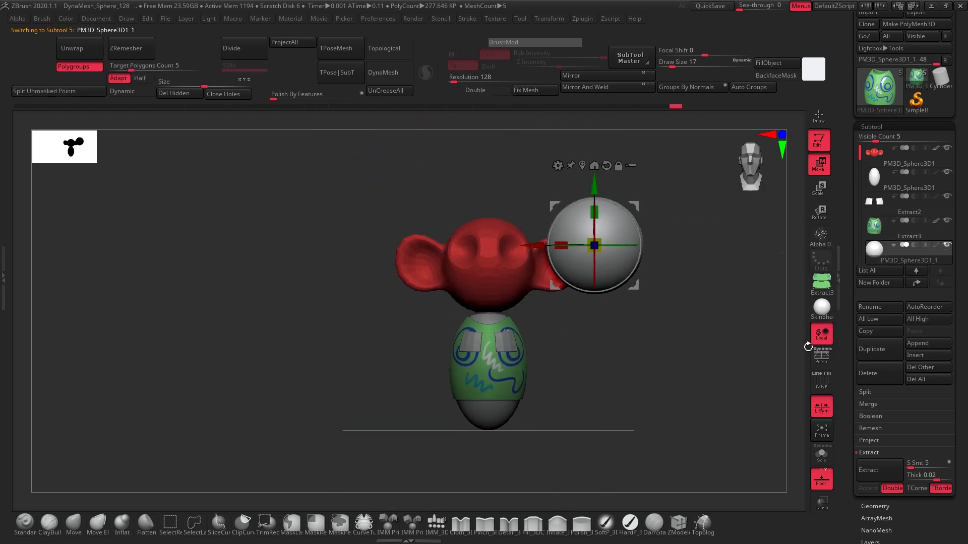
{"action": "left_click", "coordinate": [884, 377]}
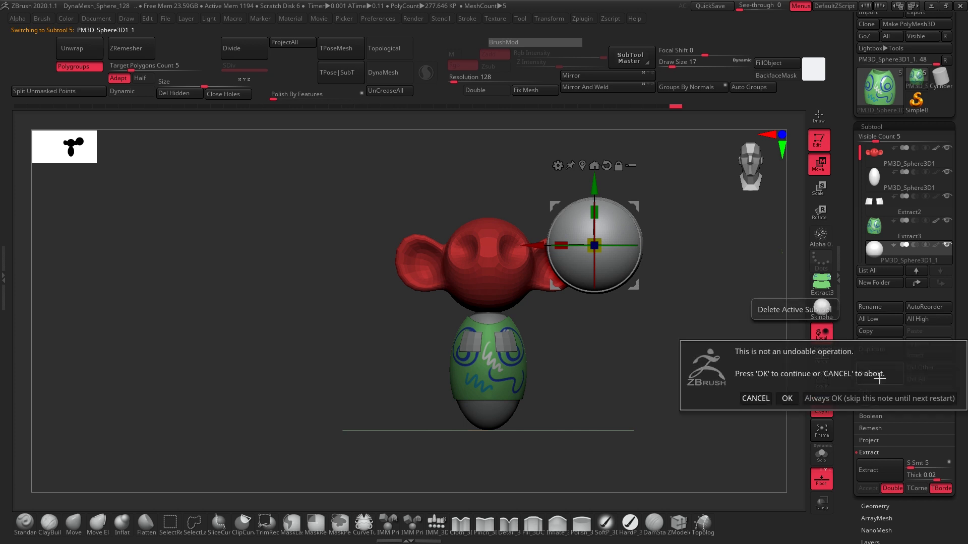
{"action": "left_click", "coordinate": [787, 397]}
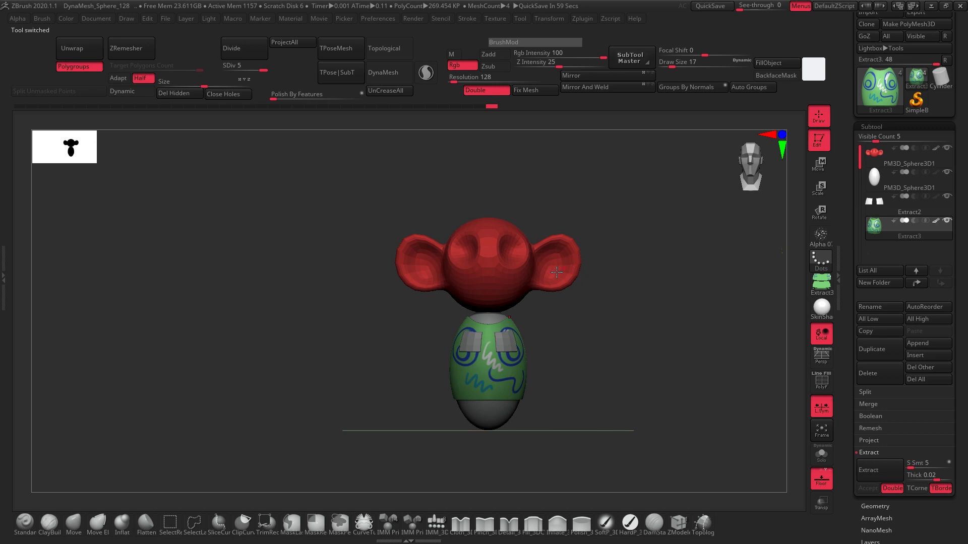
Try transforming the garment shell with the gizmo placed over the head, and undo the change
{"action": "left_click", "coordinate": [818, 166]}
{"action": "left_click_drag", "start_coordinate": [613, 262], "coordinate": [657, 268], "text": "alt"}
{"action": "left_click_drag", "start_coordinate": [538, 240], "coordinate": [532, 304], "text": "alt"}
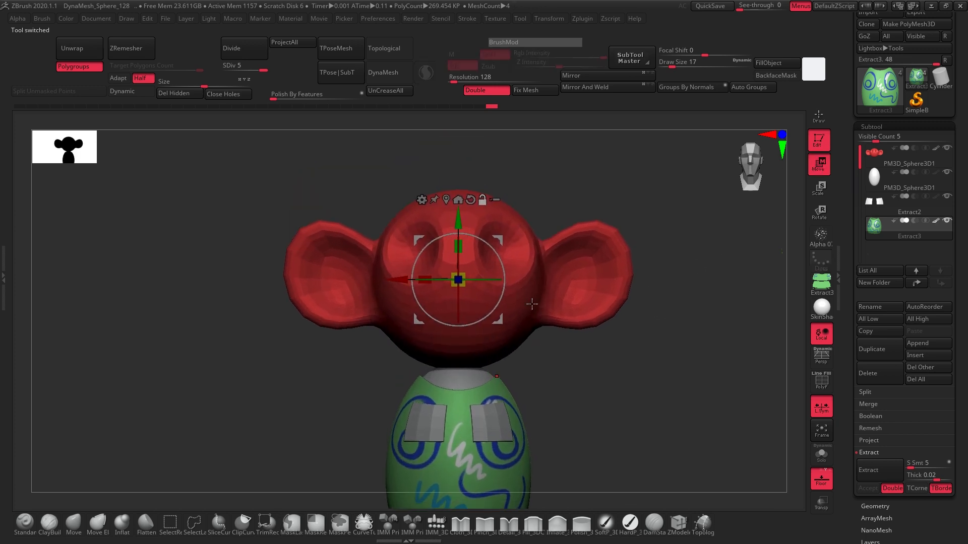
{"action": "left_click_drag", "start_coordinate": [497, 239], "coordinate": [635, 215]}
{"action": "key", "text": "ctrl+z"}
Reposition the transform gizmo onto the center of the green shell, and undo a trial transform
{"action": "left_click", "coordinate": [445, 194], "text": "alt"}
{"action": "left_click_drag", "start_coordinate": [535, 373], "coordinate": [568, 322], "text": "alt"}
{"action": "left_click", "coordinate": [511, 345], "text": "alt"}
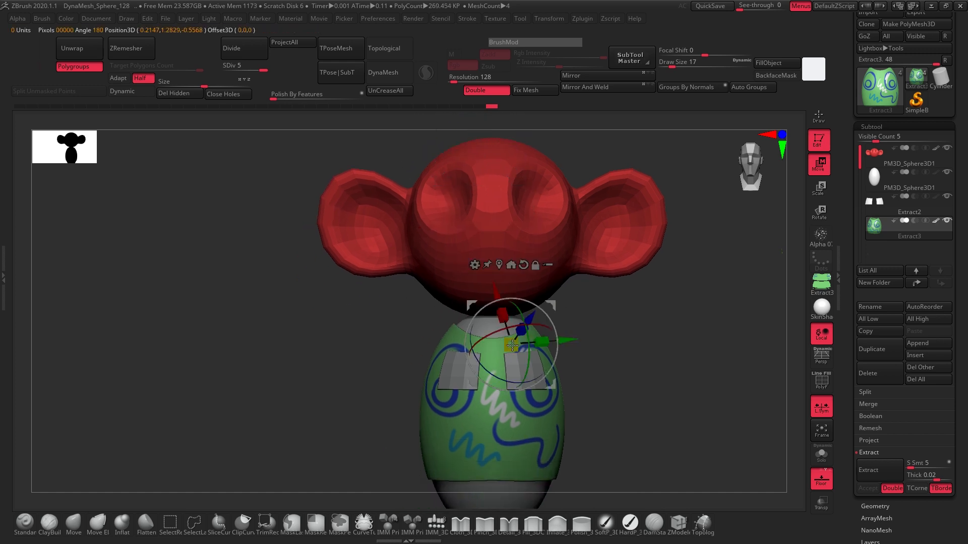
{"action": "left_click", "coordinate": [543, 418], "text": "alt"}
{"action": "left_click", "coordinate": [535, 327]}
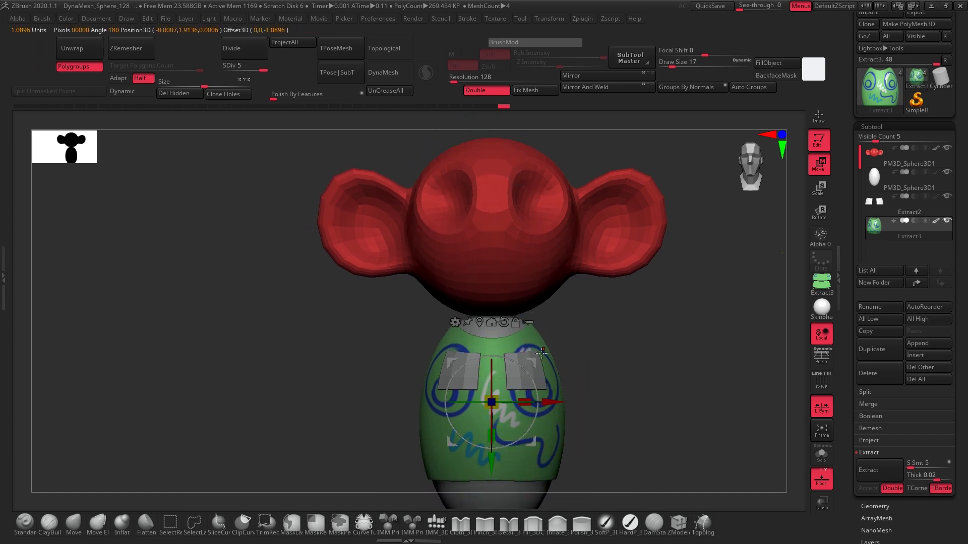
{"action": "left_click_drag", "start_coordinate": [542, 352], "coordinate": [576, 492]}
{"action": "key", "text": "ctrl+z"}
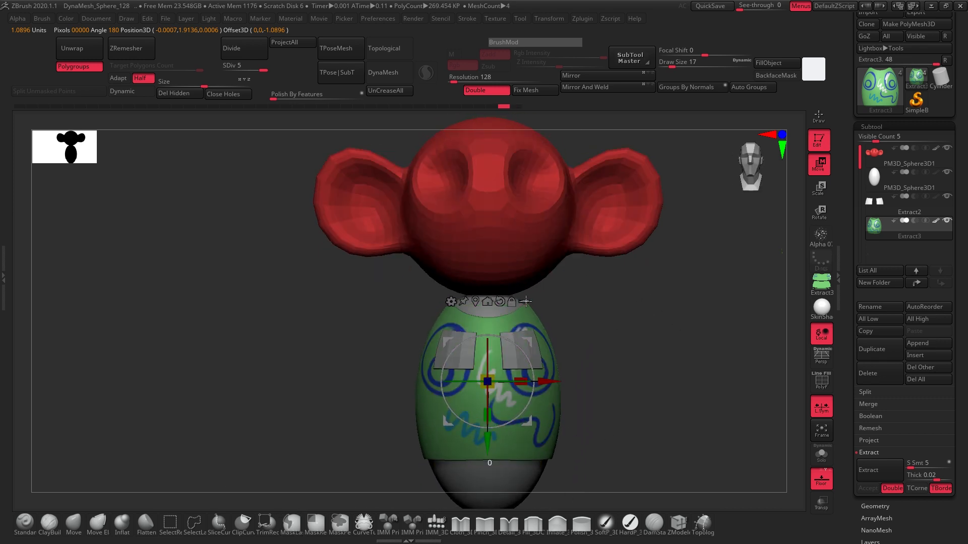
Enable transposing of all selected subtools and select the body, green shell and grey patches, leaving the head out
{"action": "right_click_drag", "start_coordinate": [544, 367], "coordinate": [548, 319], "text": "alt"}
{"action": "left_click", "coordinate": [574, 313], "text": "ctrl"}
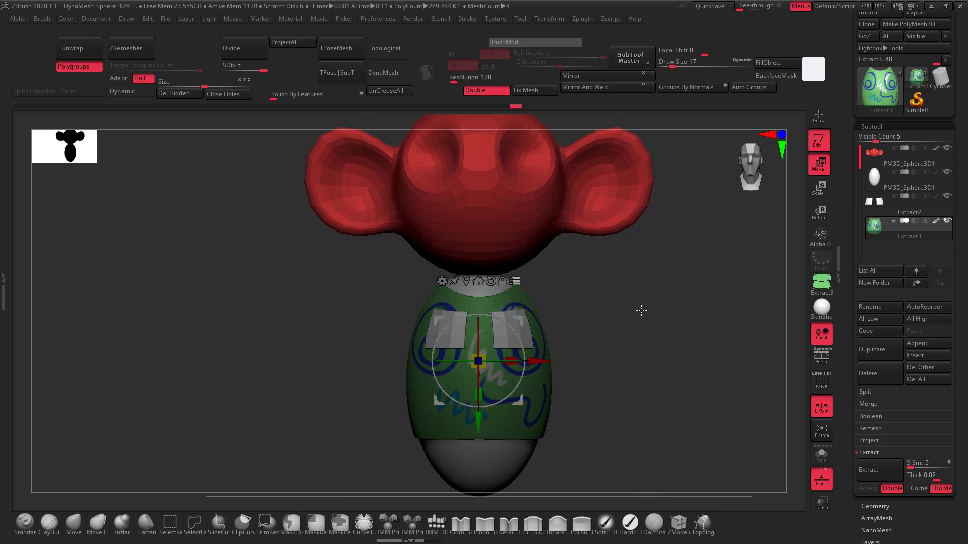
{"action": "right_click_drag", "start_coordinate": [640, 309], "coordinate": [577, 331], "text": "alt"}
{"action": "left_click", "coordinate": [631, 330], "text": "ctrl"}
{"action": "right_click_drag", "start_coordinate": [542, 366], "coordinate": [574, 299], "text": "alt"}
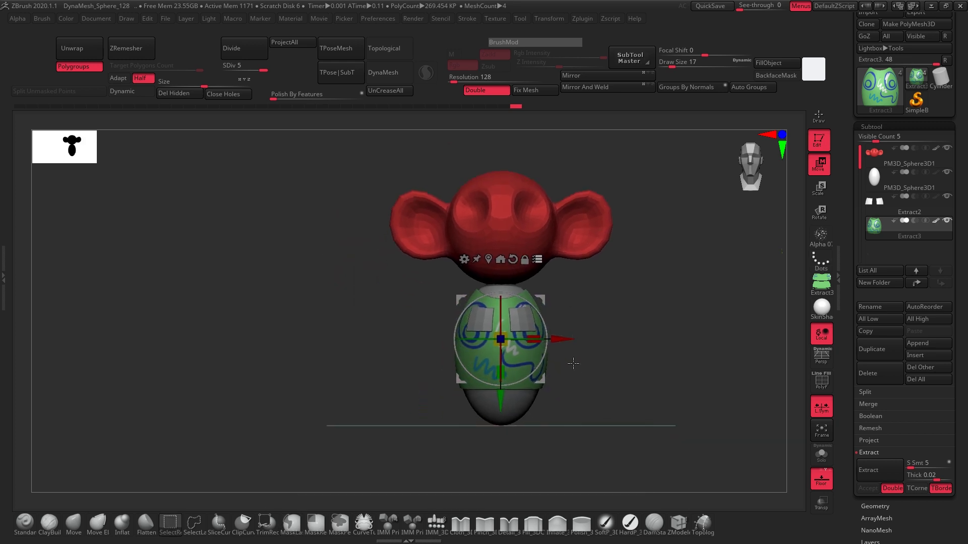
{"action": "left_click_drag", "start_coordinate": [597, 440], "coordinate": [404, 298], "text": "ctrl+shift"}
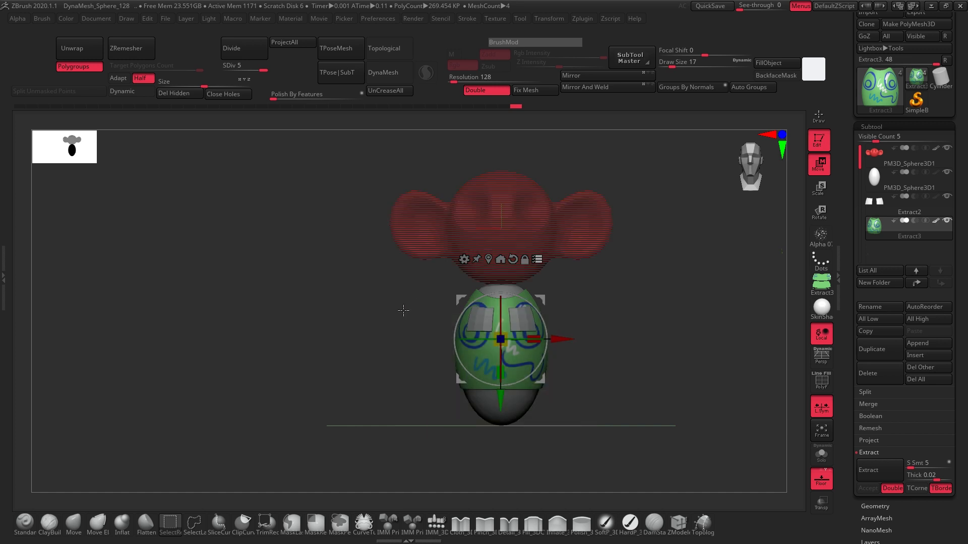
{"action": "right_click_drag", "start_coordinate": [644, 338], "coordinate": [634, 352], "text": "alt"}
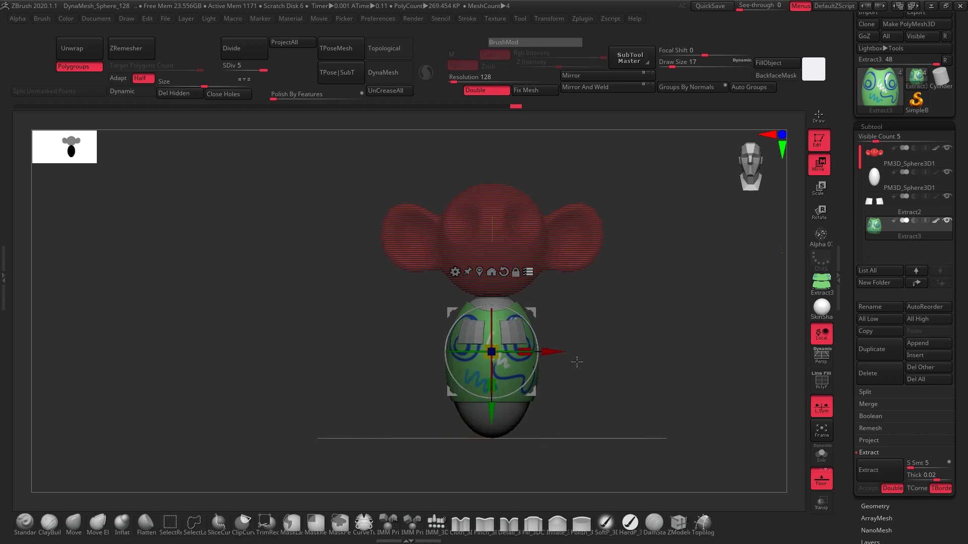
{"action": "left_click_drag", "start_coordinate": [579, 444], "coordinate": [418, 317], "text": "ctrl+shift"}
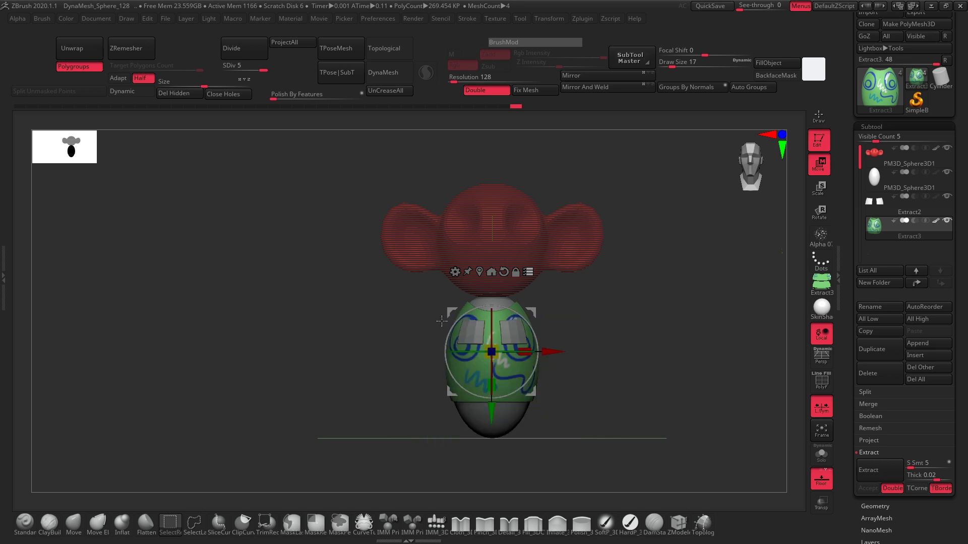
Tilt and shift the selected body, green shell and grey patches together beneath the head, undoing the first trial
{"action": "mouse_move", "coordinate": [529, 308]}
{"action": "left_mouse_down"}
{"action": "mouse_move", "coordinate": [616, 321]}
{"action": "mouse_move", "coordinate": [487, 317]}
{"action": "mouse_move", "coordinate": [565, 325]}
{"action": "mouse_move", "coordinate": [531, 317]}
{"action": "left_mouse_up"}
{"action": "key", "text": "ctrl+z"}
{"action": "right_click_drag", "start_coordinate": [485, 328], "coordinate": [554, 328]}
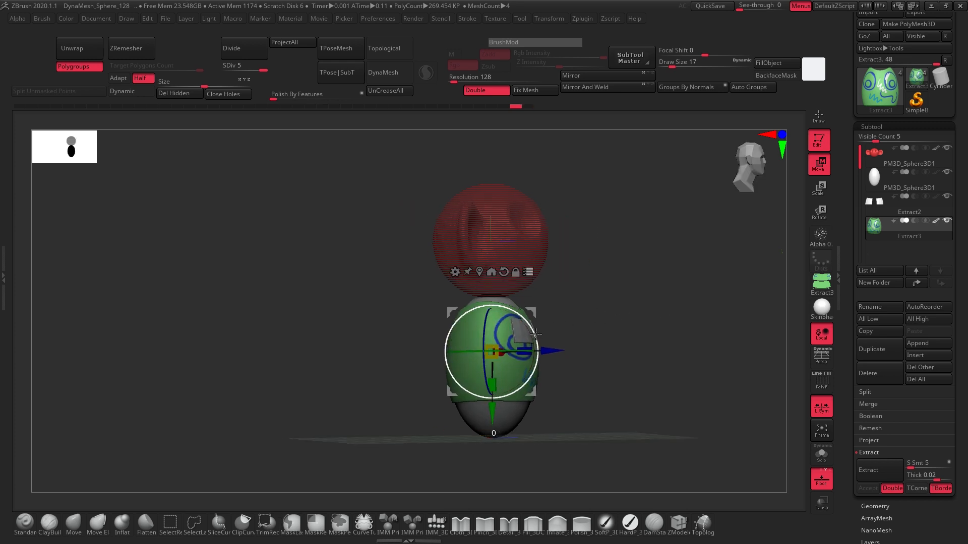
{"action": "left_click_drag", "start_coordinate": [535, 334], "coordinate": [538, 347]}
{"action": "right_click_drag", "start_coordinate": [575, 331], "coordinate": [610, 332]}
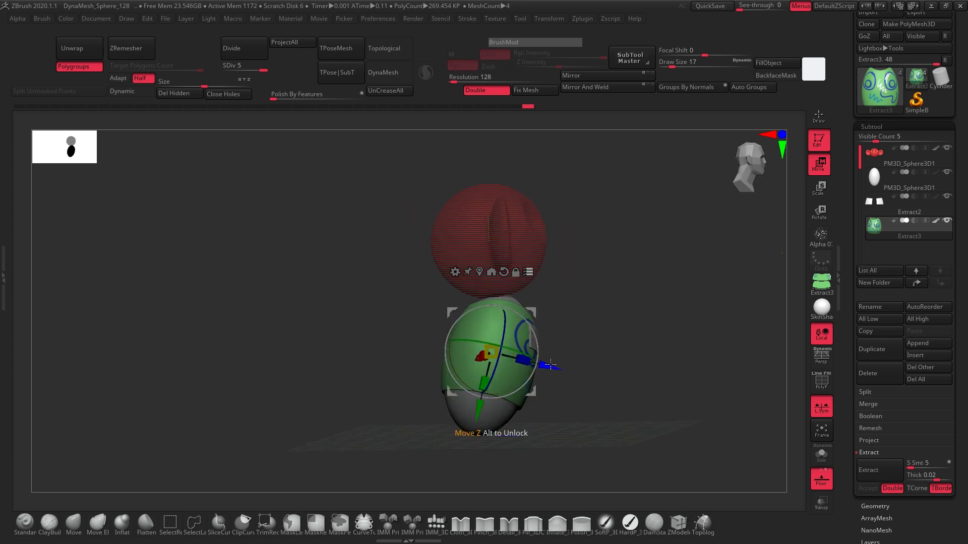
{"action": "left_click_drag", "start_coordinate": [551, 364], "coordinate": [537, 361]}
{"action": "right_click_drag", "start_coordinate": [572, 302], "coordinate": [582, 295], "text": "shift"}
{"action": "right_click_drag", "start_coordinate": [603, 344], "coordinate": [564, 336]}
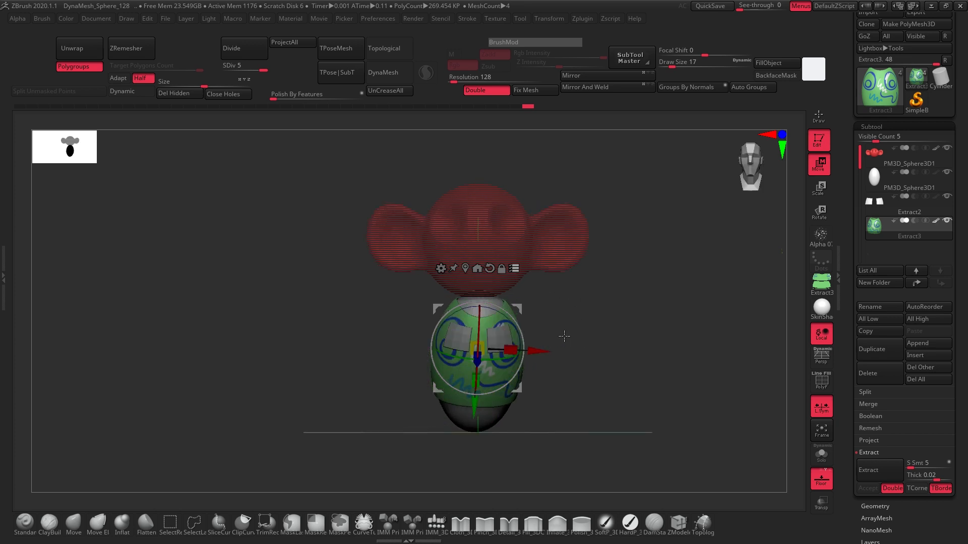
Invert the transpose selection to the head alone, and clear it so that all subtools are selected
{"action": "key", "text": "ctrl+shift"}
{"action": "left_click", "coordinate": [575, 324], "text": "ctrl+shift"}
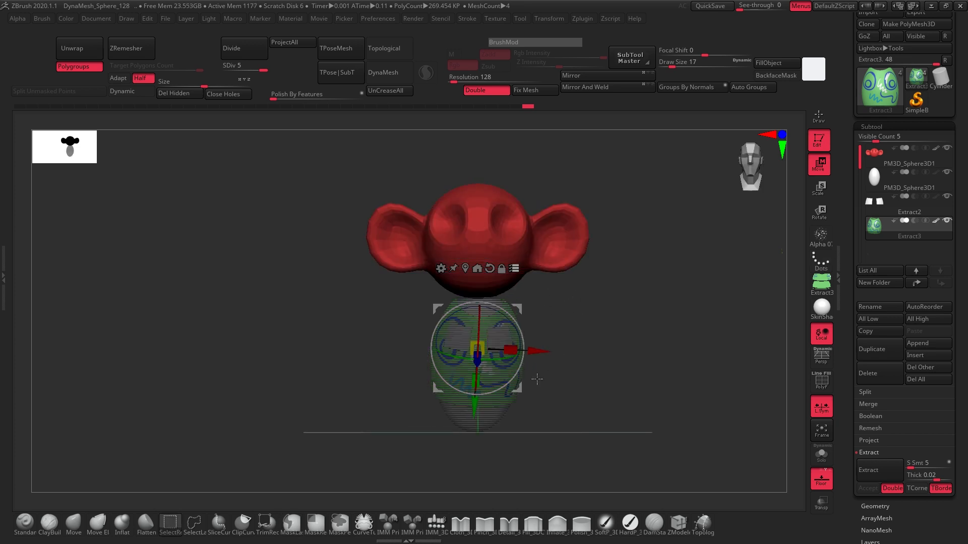
{"action": "mouse_move", "coordinate": [517, 309]}
{"action": "left_mouse_down"}
{"action": "mouse_move", "coordinate": [516, 301]}
{"action": "mouse_move", "coordinate": [655, 376]}
{"action": "left_mouse_up"}
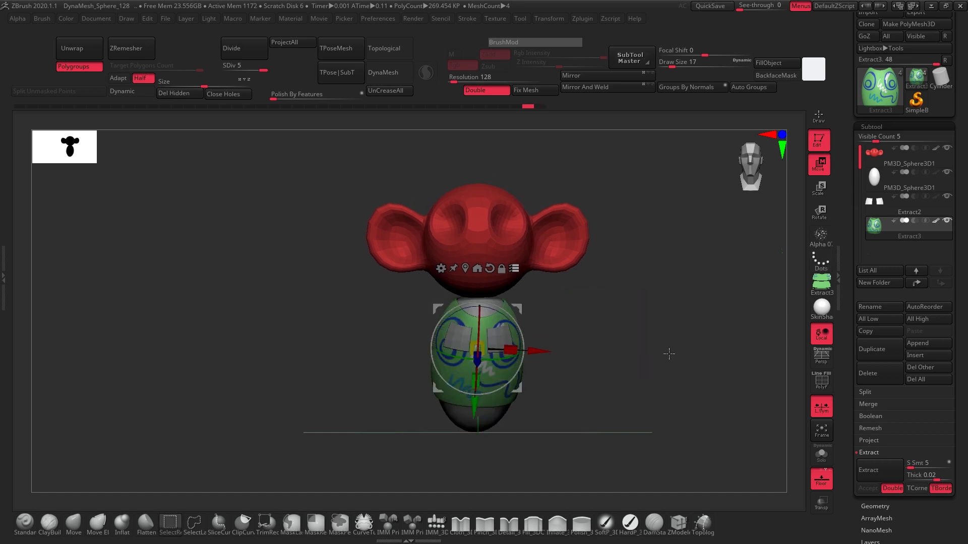
{"action": "left_click_drag", "start_coordinate": [611, 331], "coordinate": [562, 313]}
Make the head the active subtool, try a gizmo transform that stretches it sideways, and undo it
{"action": "left_click", "coordinate": [551, 247], "text": "alt"}
{"action": "left_click_drag", "start_coordinate": [593, 208], "coordinate": [654, 217]}
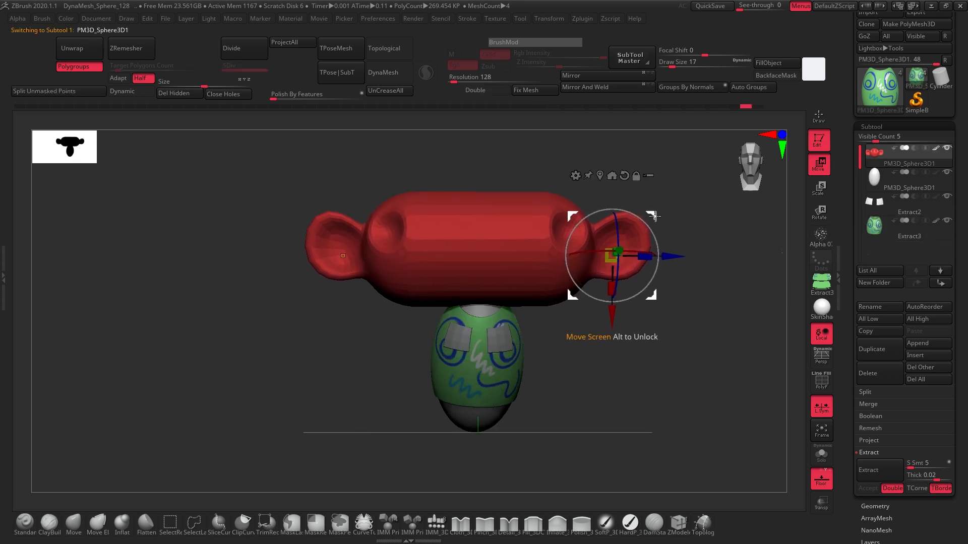
{"action": "key", "text": "ctrl+z"}
{"action": "left_click_drag", "start_coordinate": [551, 313], "coordinate": [563, 292]}
{"action": "left_click_drag", "start_coordinate": [637, 362], "coordinate": [652, 318]}
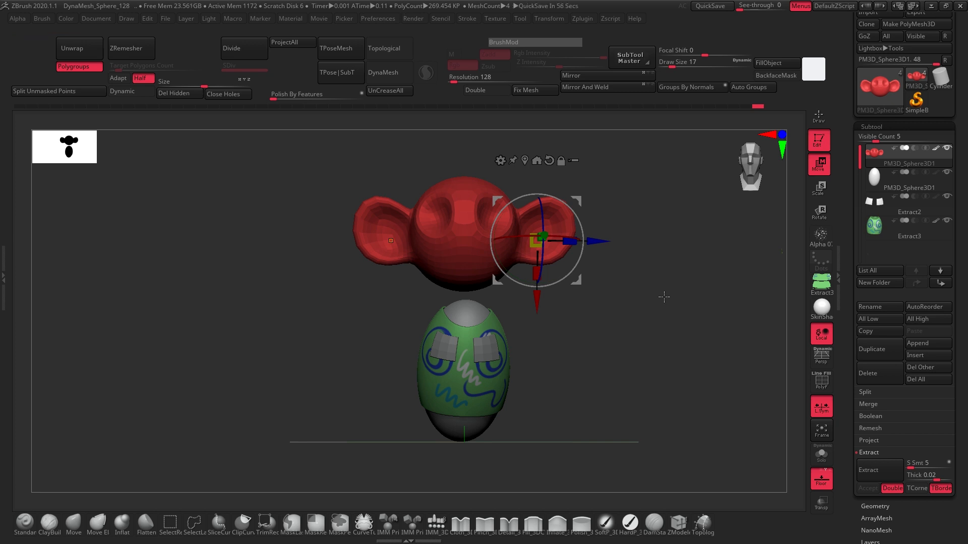
Return to drawing with the Move brush and insert a Ring3D primitive as a subtool below the head
{"action": "left_click", "coordinate": [92, 520]}
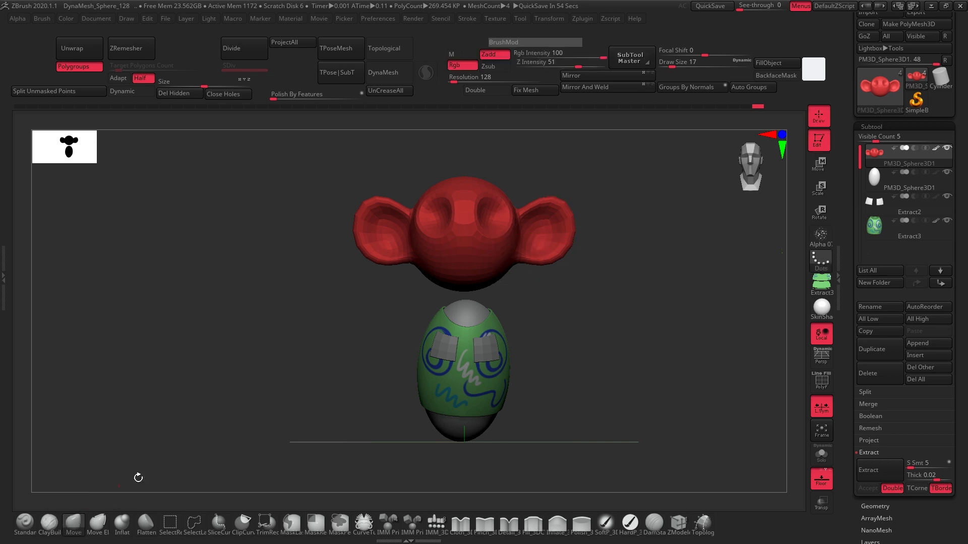
{"action": "left_click_drag", "start_coordinate": [583, 312], "coordinate": [607, 352]}
{"action": "key", "text": "ctrl"}
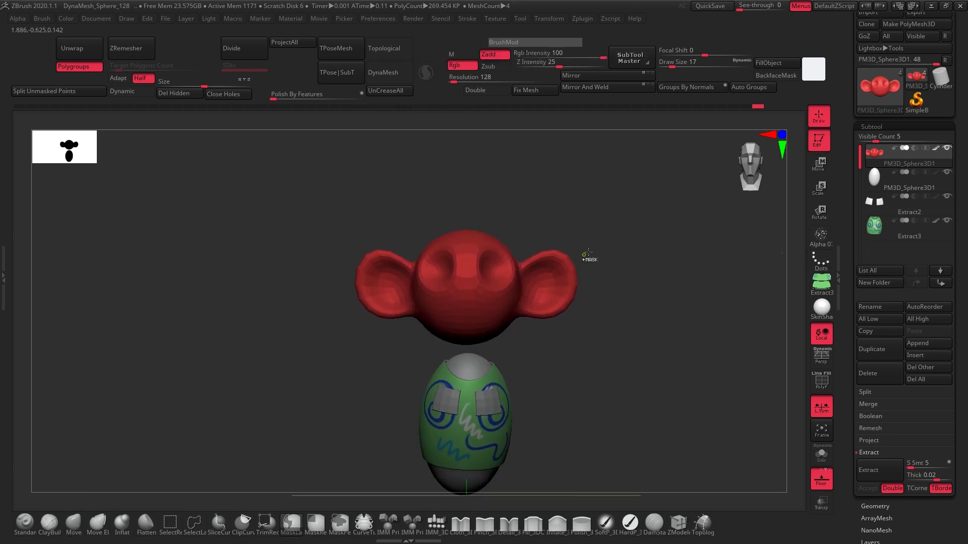
{"action": "right_click_drag", "start_coordinate": [588, 252], "coordinate": [701, 322], "text": "ctrl"}
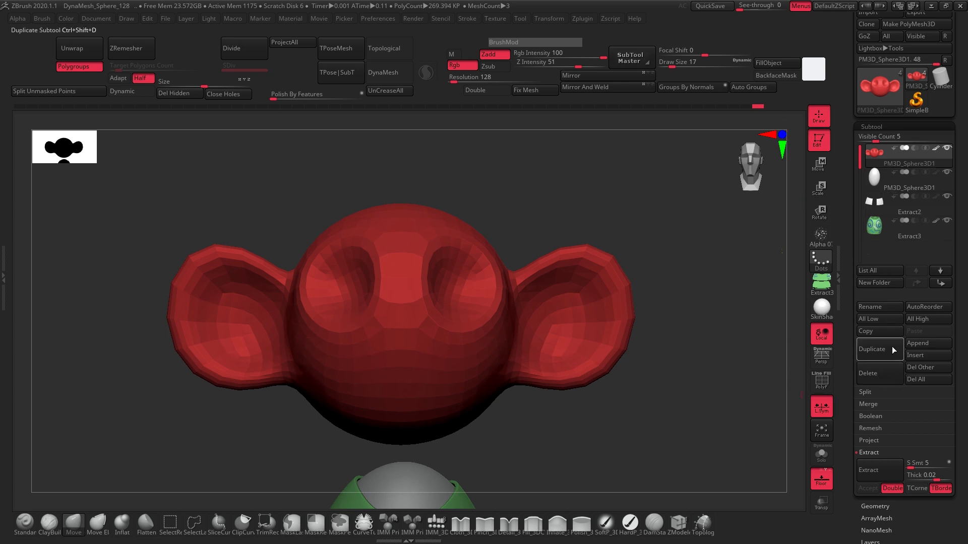
{"action": "left_click", "coordinate": [920, 355]}
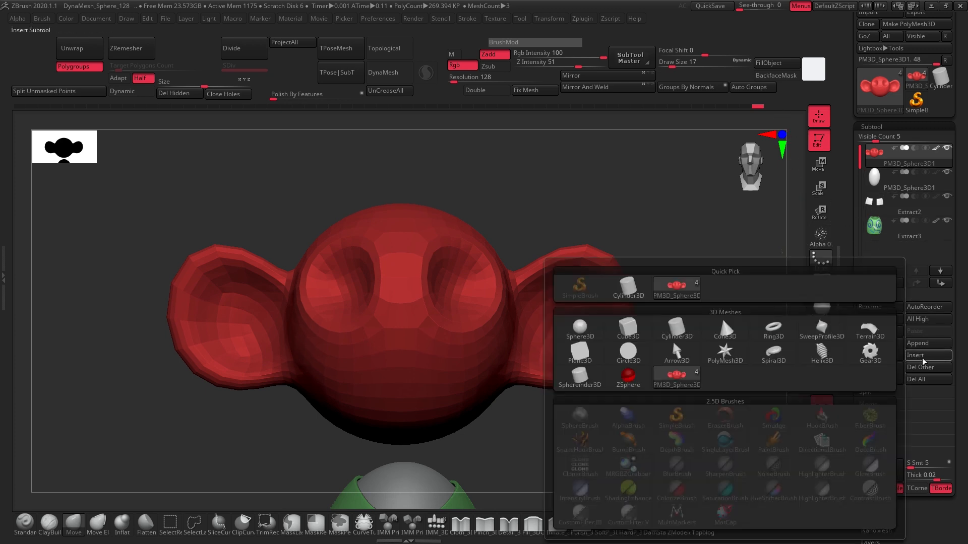
{"action": "left_click", "coordinate": [925, 355]}
{"action": "left_click", "coordinate": [771, 340]}
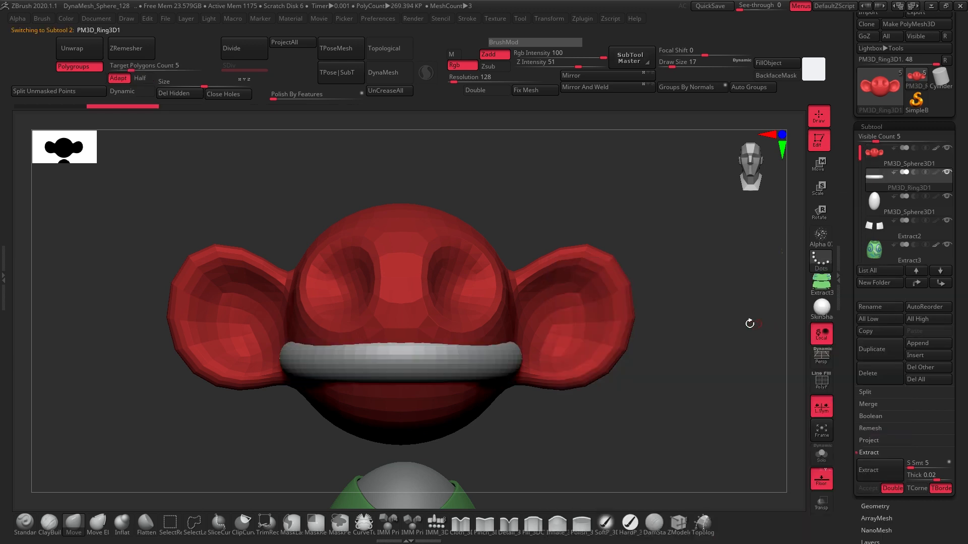
Move the ring straight up so it sits on top of the monkey head
{"action": "key", "text": "w"}
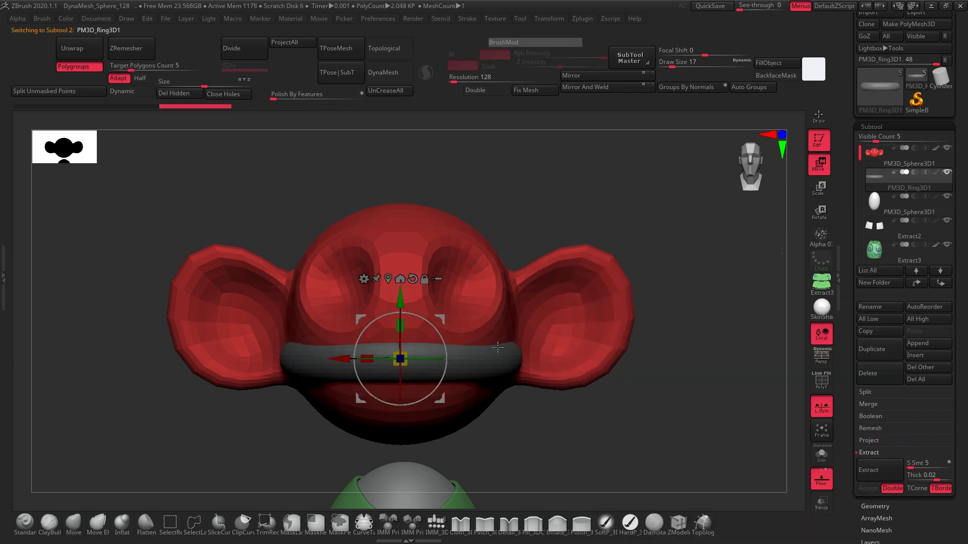
{"action": "left_click_drag", "start_coordinate": [408, 295], "coordinate": [407, 141]}
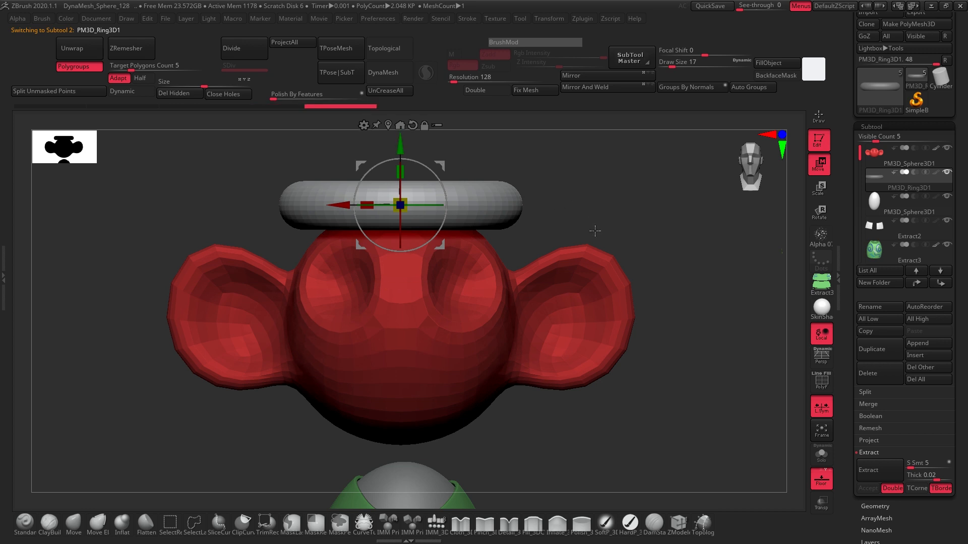
{"action": "left_click_drag", "start_coordinate": [595, 230], "coordinate": [621, 289], "text": "alt"}
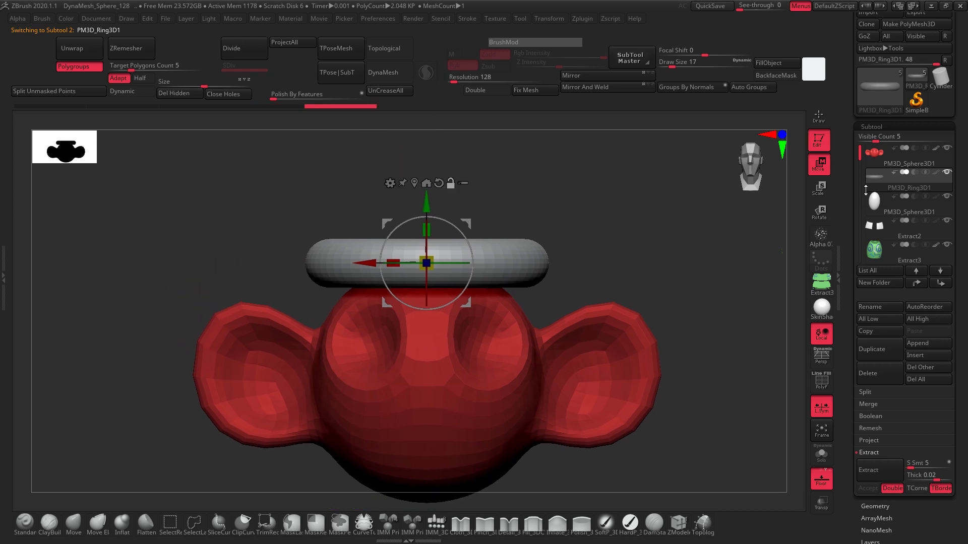
Select the head subtool and merge it down with the ring into one subtool, accepting the confirmation
{"action": "left_click", "coordinate": [872, 165]}
{"action": "left_click_drag", "start_coordinate": [662, 383], "coordinate": [658, 351], "text": "alt"}
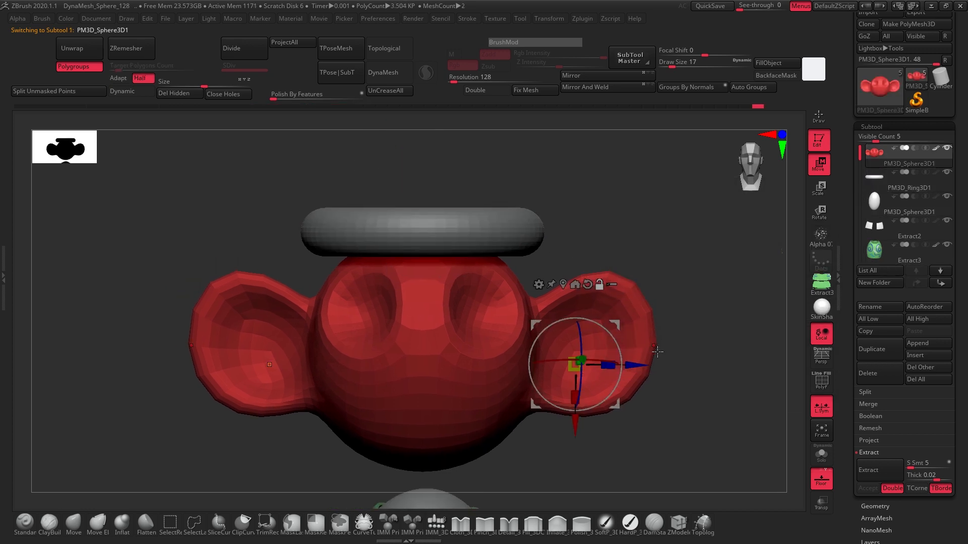
{"action": "left_click", "coordinate": [73, 524]}
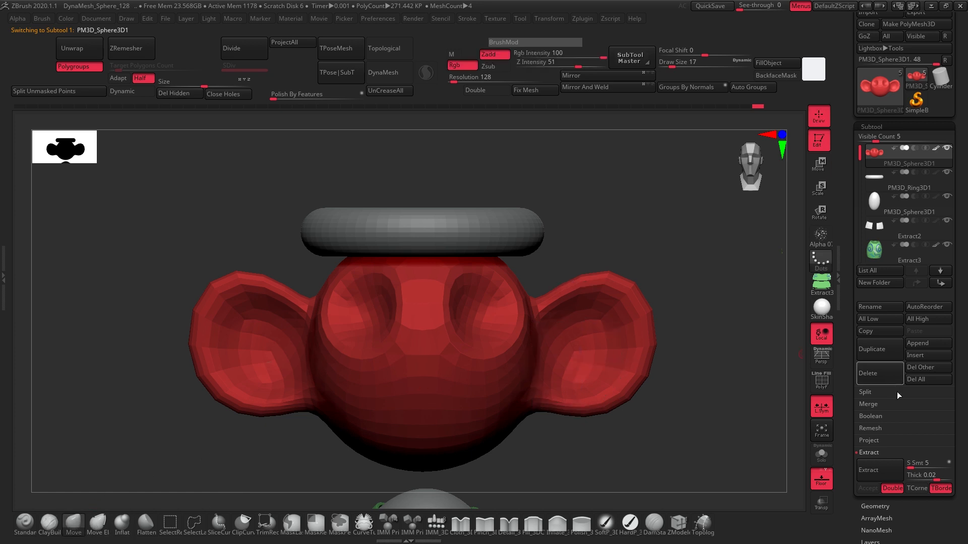
{"action": "left_click", "coordinate": [872, 403]}
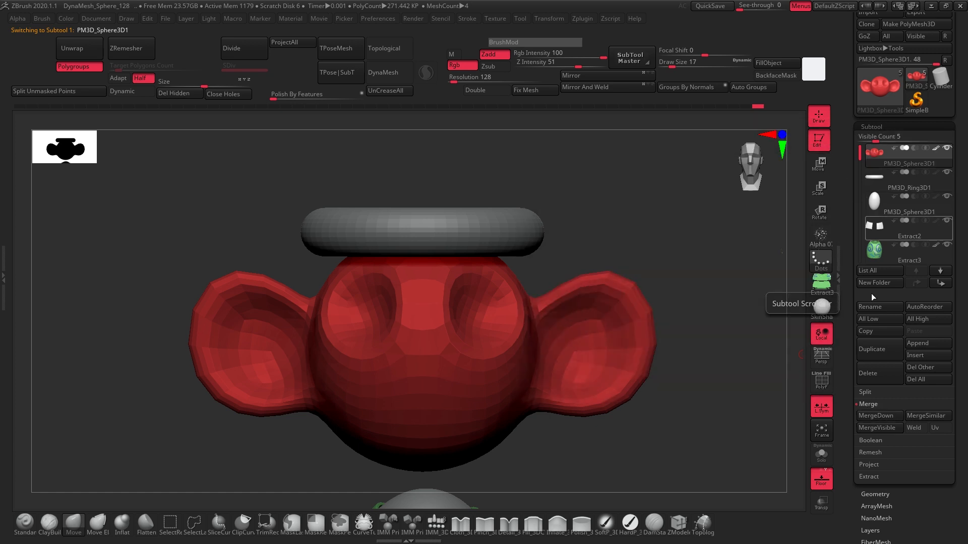
{"action": "left_click", "coordinate": [876, 415]}
{"action": "left_click", "coordinate": [785, 437]}
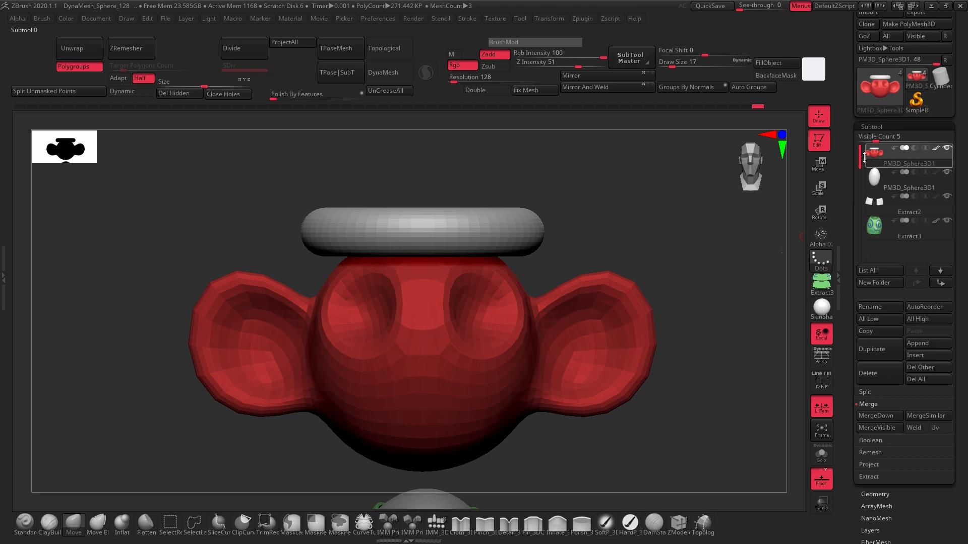
Set the draw size to 453, try the Move brush on the merged head and ring, and undo the strokes
{"action": "left_click", "coordinate": [811, 173]}
{"action": "left_click_drag", "start_coordinate": [617, 327], "coordinate": [384, 414]}
{"action": "key", "text": "q"}
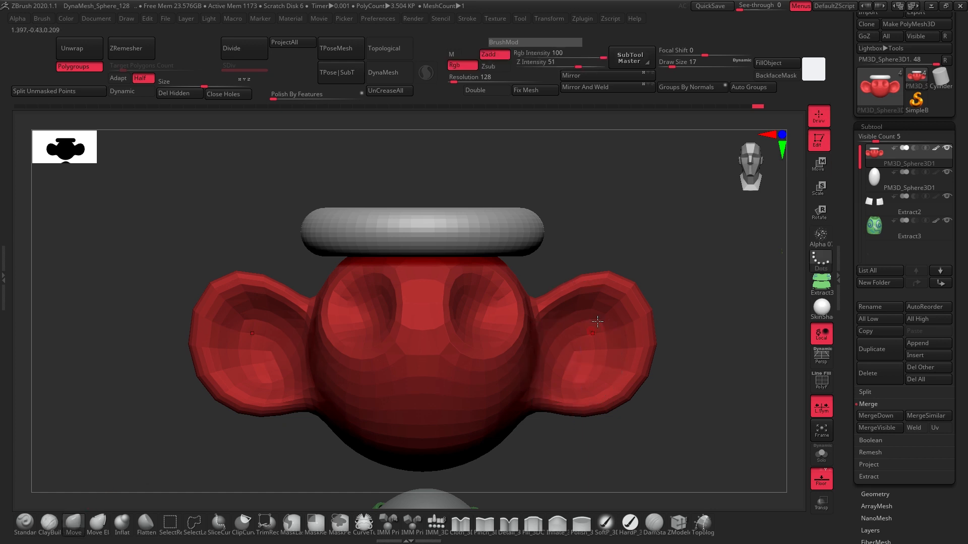
{"action": "left_click_drag", "start_coordinate": [640, 233], "coordinate": [629, 237]}
{"action": "left_click", "coordinate": [719, 66]}
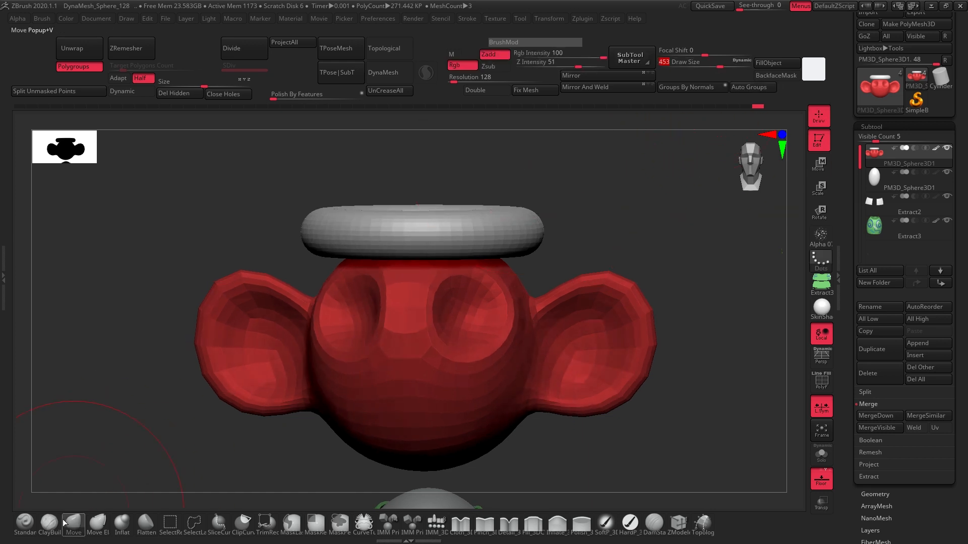
{"action": "left_click_drag", "start_coordinate": [517, 280], "coordinate": [537, 224]}
{"action": "key", "text": "ctrl+z"}
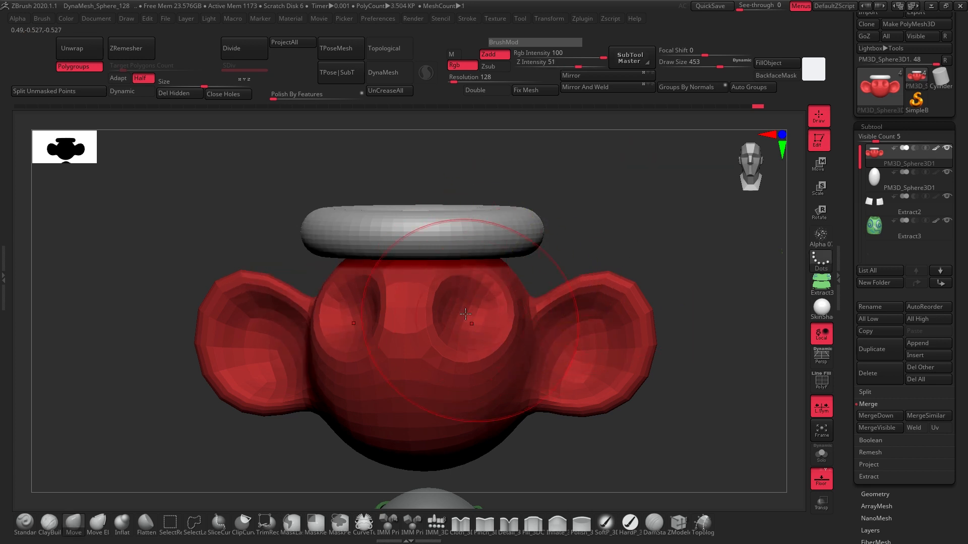
{"action": "mouse_move", "coordinate": [628, 252]}
{"action": "left_mouse_down"}
{"action": "mouse_move", "coordinate": [550, 252]}
{"action": "mouse_move", "coordinate": [544, 194]}
{"action": "left_mouse_up"}
{"action": "key", "text": "ctrl+z"}
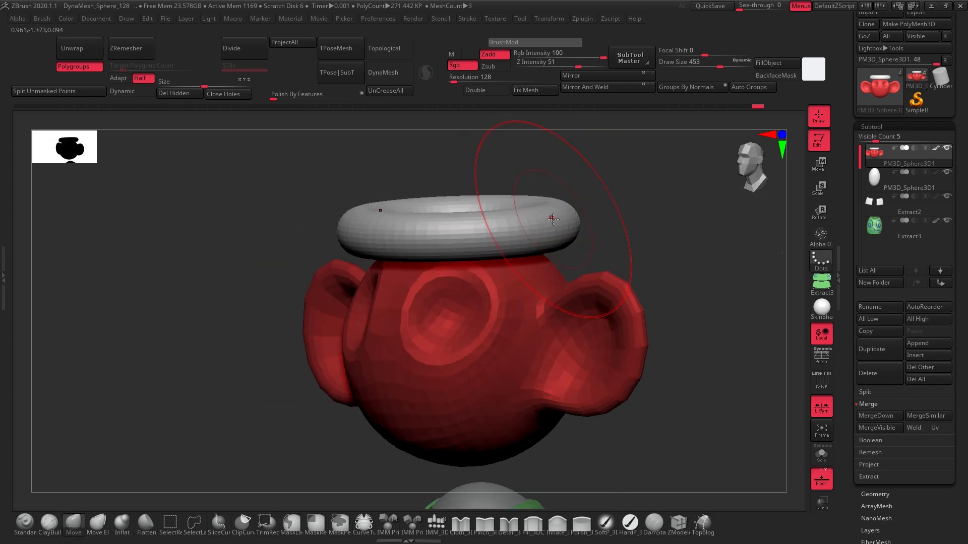
Show the polyframe and assign separate polygroups to the ring and head with Auto Groups
{"action": "key", "text": "shift+f"}
{"action": "left_click_drag", "start_coordinate": [636, 242], "coordinate": [689, 227]}
{"action": "left_click", "coordinate": [754, 89]}
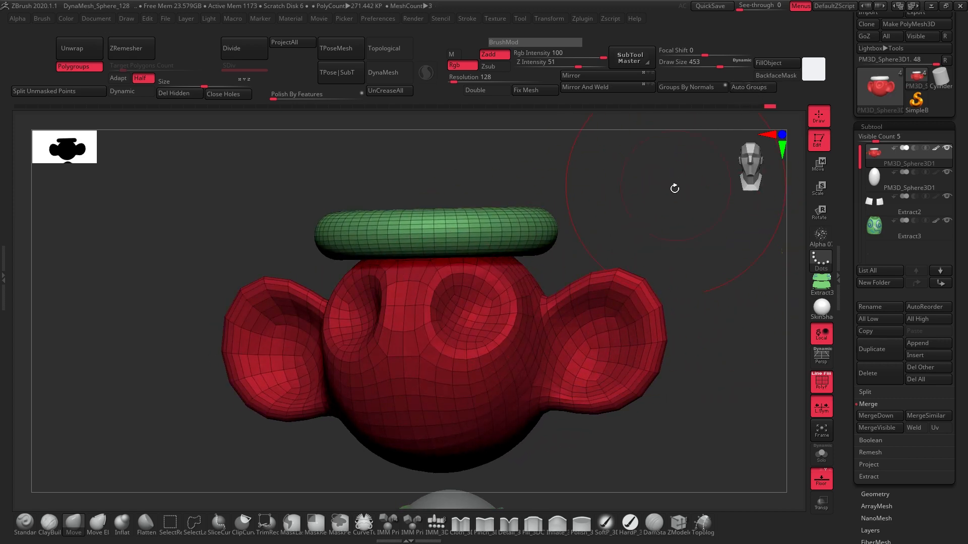
{"action": "mouse_move", "coordinate": [674, 189]}
{"action": "left_mouse_down"}
{"action": "mouse_move", "coordinate": [633, 237]}
{"action": "mouse_move", "coordinate": [650, 279]}
{"action": "mouse_move", "coordinate": [393, 254]}
{"action": "mouse_move", "coordinate": [544, 293]}
{"action": "mouse_move", "coordinate": [619, 210]}
{"action": "mouse_move", "coordinate": [594, 274]}
{"action": "mouse_move", "coordinate": [540, 302]}
{"action": "mouse_move", "coordinate": [521, 333]}
{"action": "left_mouse_up"}
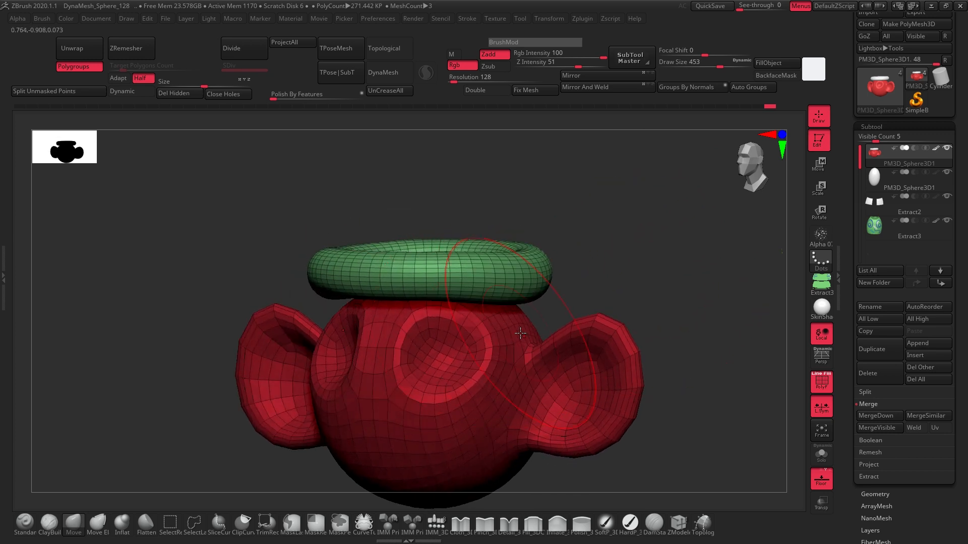
Turn on topological masking and reshape the upper head outward towards the ring with the Move brush, leaving the ring alone
{"action": "left_click", "coordinate": [389, 48]}
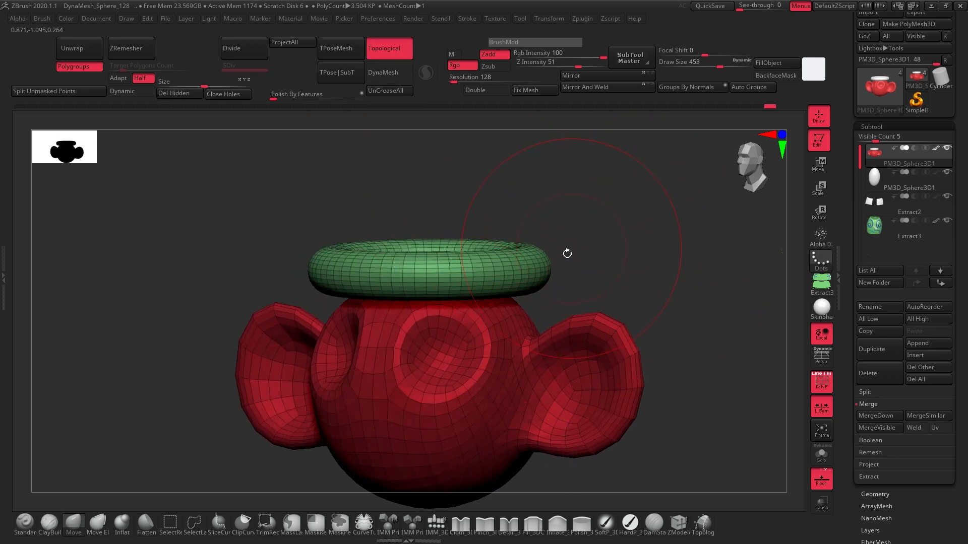
{"action": "left_click_drag", "start_coordinate": [536, 262], "coordinate": [527, 184]}
{"action": "key", "text": "ctrl+z"}
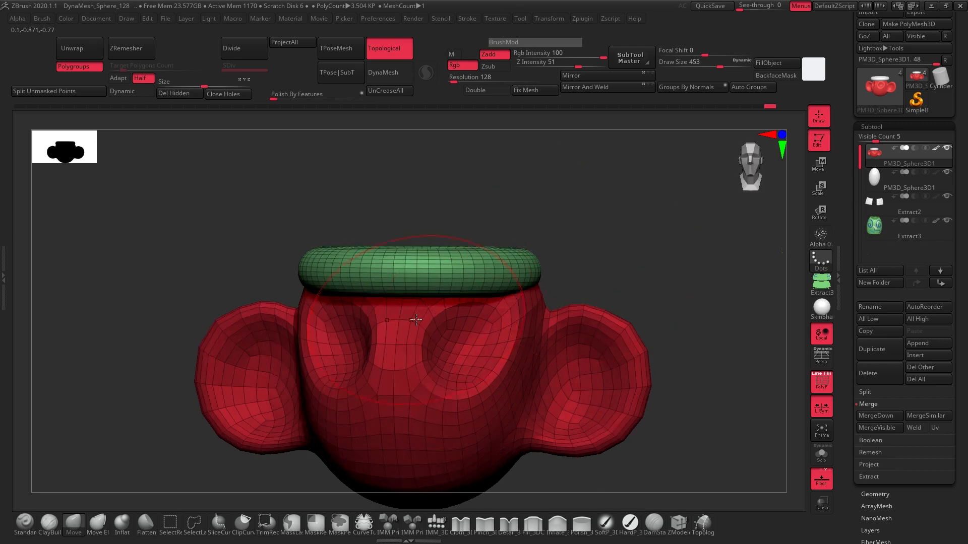
{"action": "left_click_drag", "start_coordinate": [587, 251], "coordinate": [646, 210]}
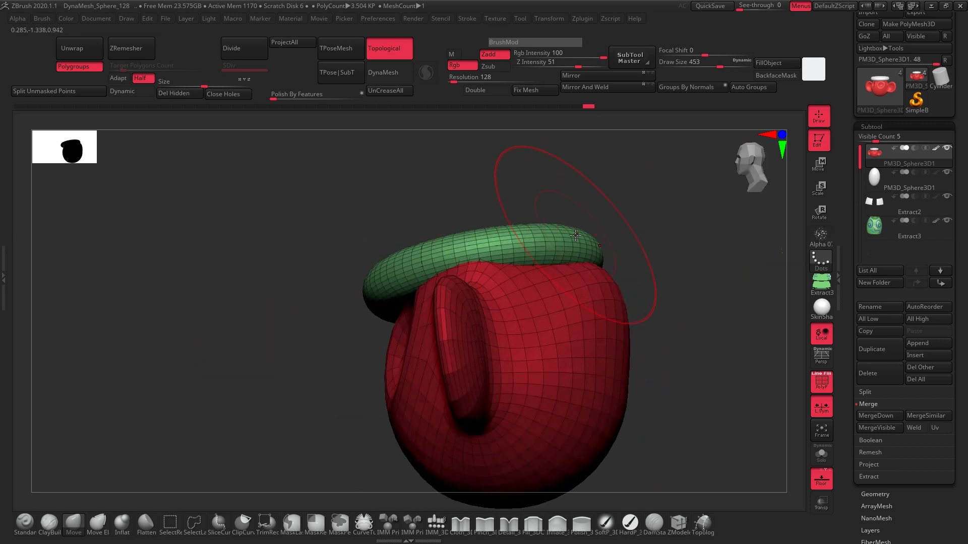
{"action": "left_click_drag", "start_coordinate": [587, 216], "coordinate": [657, 266], "text": "shift"}
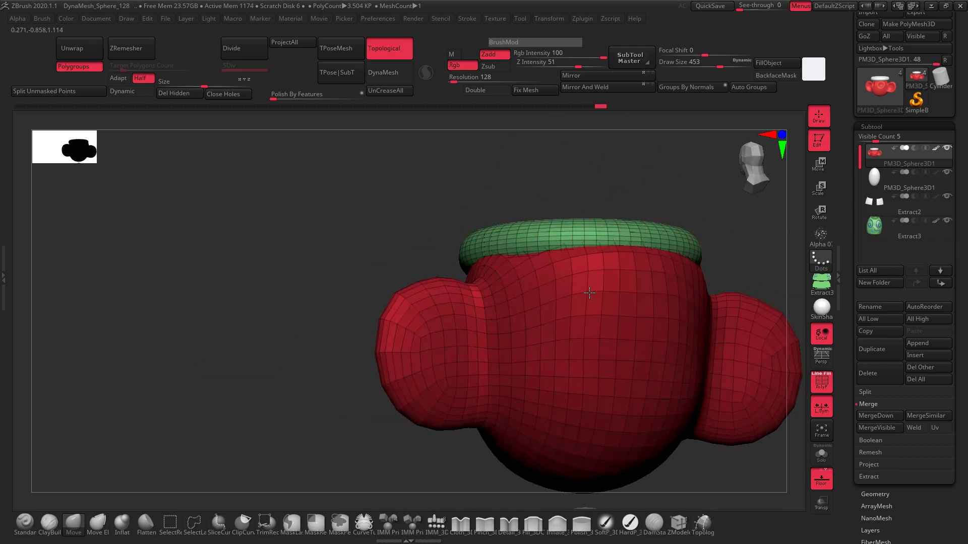
{"action": "mouse_move", "coordinate": [651, 209]}
{"action": "left_mouse_down"}
{"action": "mouse_move", "coordinate": [670, 192]}
{"action": "mouse_move", "coordinate": [598, 225]}
{"action": "mouse_move", "coordinate": [655, 222]}
{"action": "mouse_move", "coordinate": [577, 263]}
{"action": "left_mouse_up"}
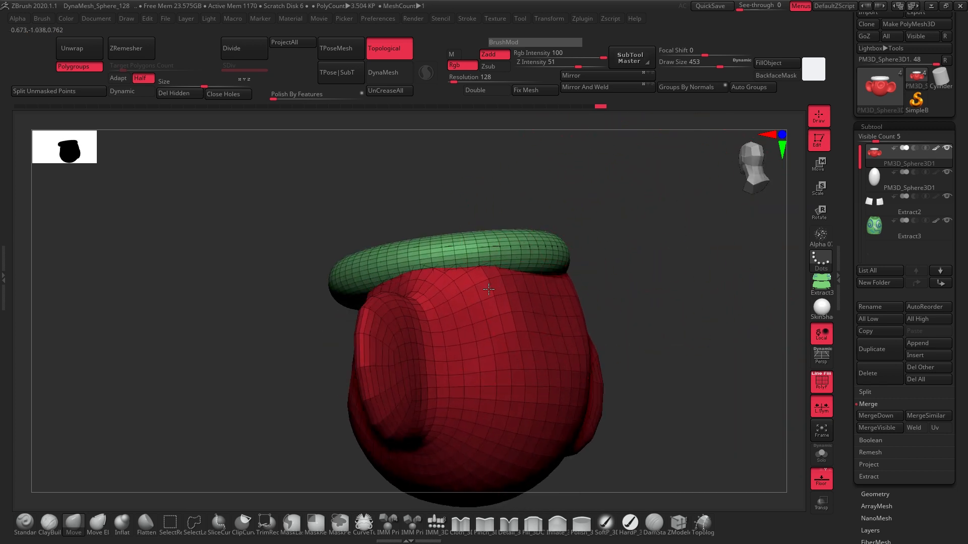
{"action": "left_click_drag", "start_coordinate": [525, 212], "coordinate": [421, 125]}
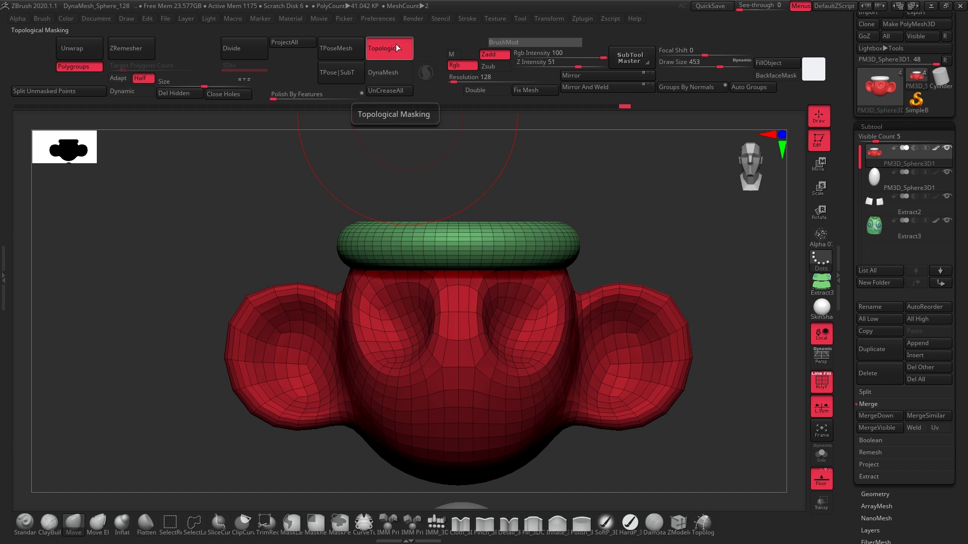
Turn off topological masking for the merged head and ring
{"action": "left_click", "coordinate": [404, 59]}
{"action": "mouse_move", "coordinate": [619, 186]}
{"action": "left_mouse_down"}
{"action": "mouse_move", "coordinate": [676, 237]}
{"action": "mouse_move", "coordinate": [689, 221]}
{"action": "mouse_move", "coordinate": [501, 229]}
{"action": "left_mouse_up"}
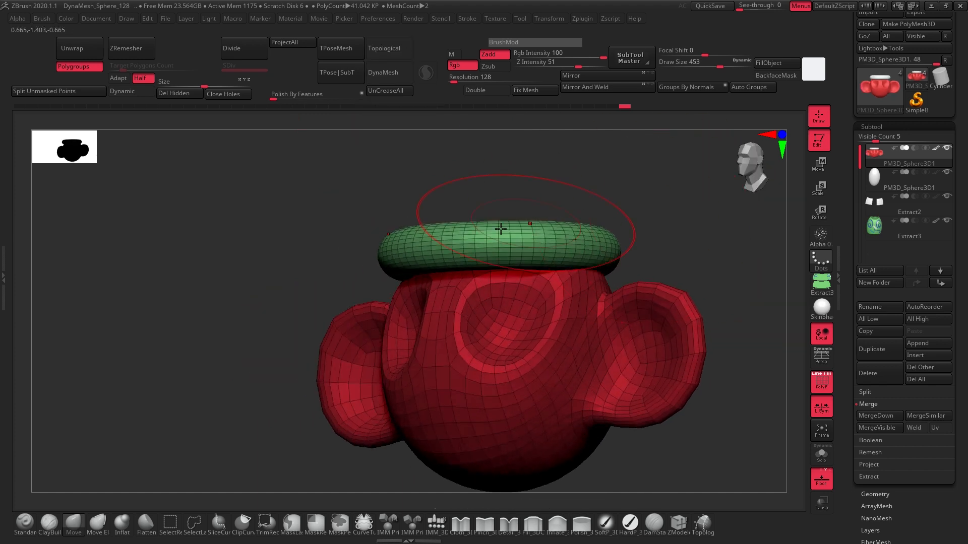
{"action": "left_click_drag", "start_coordinate": [630, 202], "coordinate": [684, 235]}
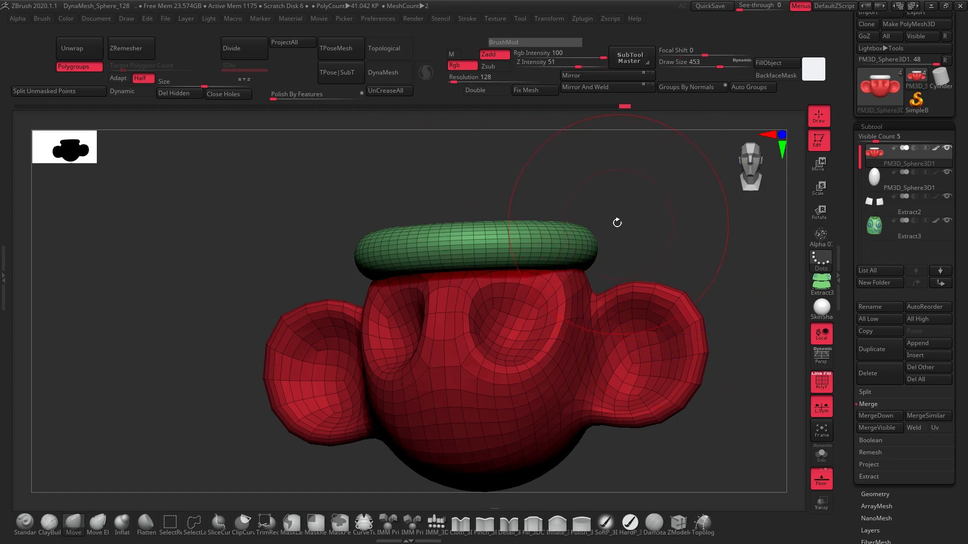
Hide the polyframe and convert the merged head and ring to a DynaMesh at resolution 128
{"action": "key", "text": "shift+f"}
{"action": "left_click", "coordinate": [397, 74]}
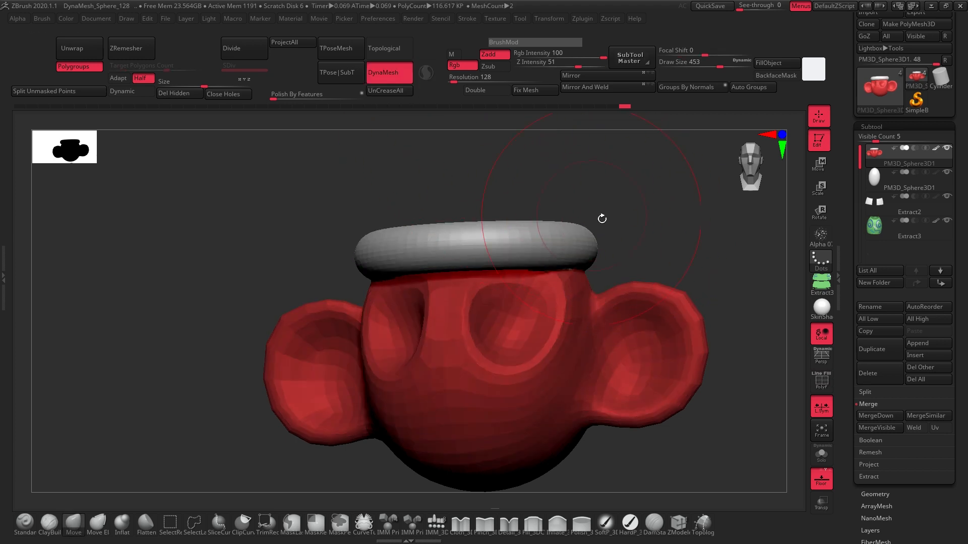
{"action": "left_click_drag", "start_coordinate": [601, 218], "coordinate": [620, 272]}
{"action": "right_click_drag", "start_coordinate": [509, 423], "coordinate": [517, 422]}
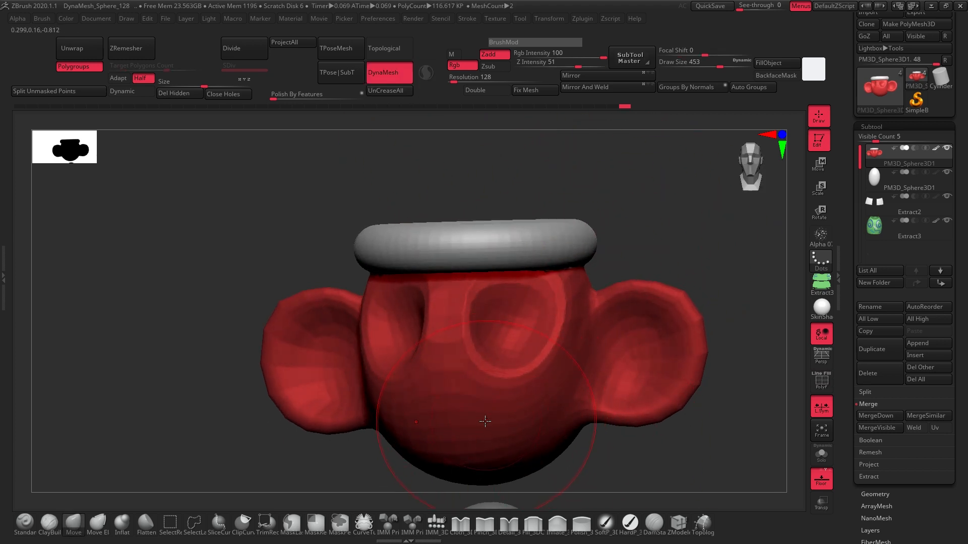
Undo the DynaMesh conversion of the merged head and ring
{"action": "key", "text": "shift+f"}
{"action": "key", "text": "shift+f"}
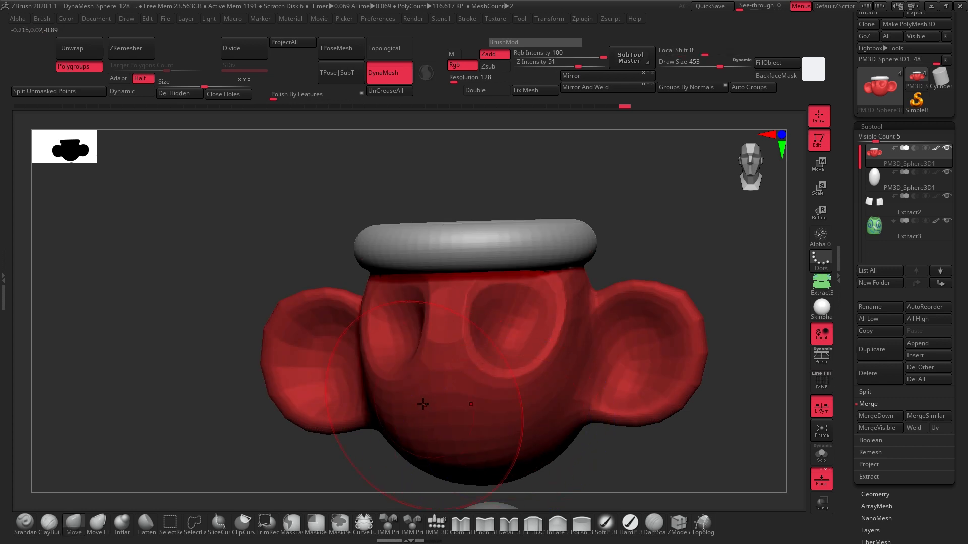
{"action": "key", "text": "ctrl+z"}
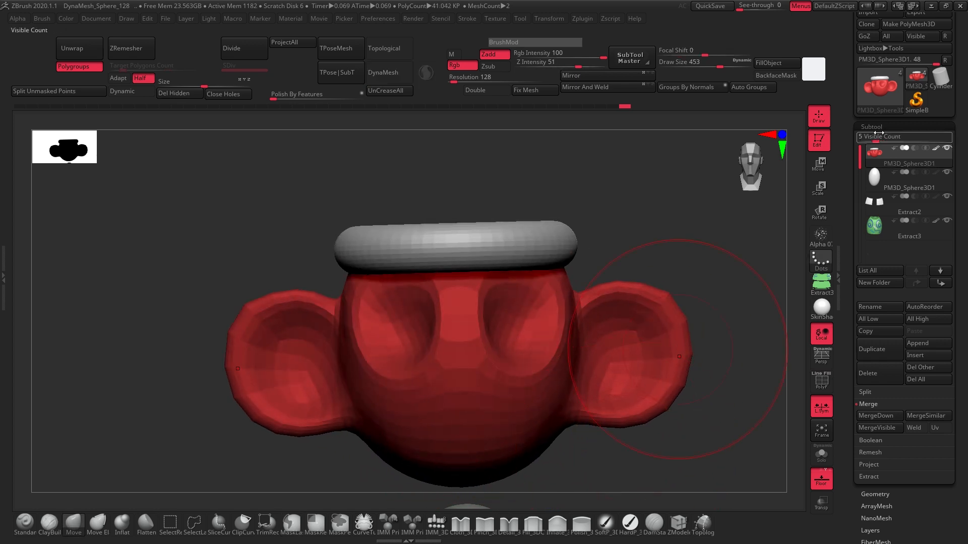
Subdivide the merged head and ring up to subdivision level 4
{"action": "left_click", "coordinate": [880, 126]}
{"action": "left_click", "coordinate": [879, 126]}
{"action": "left_click", "coordinate": [881, 127]}
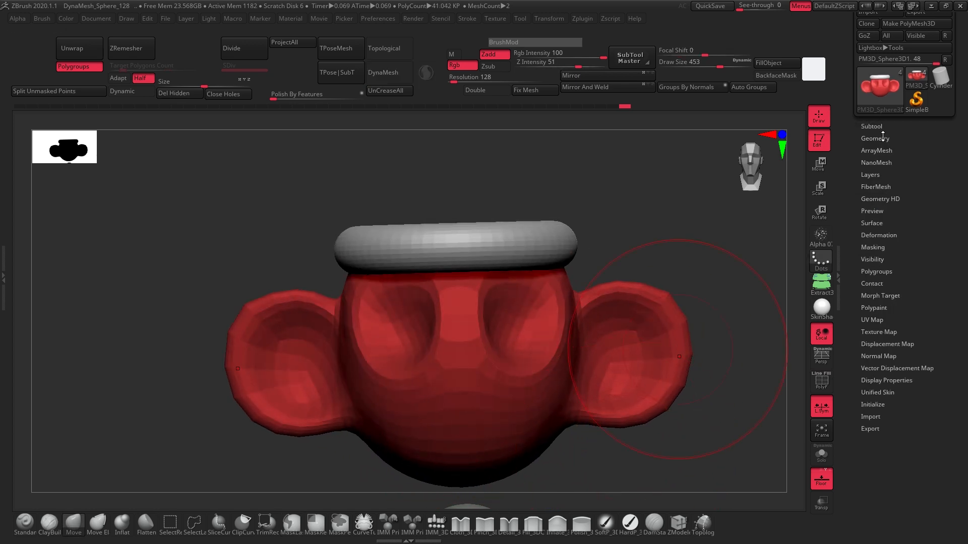
{"action": "left_click", "coordinate": [883, 136]}
{"action": "left_click", "coordinate": [878, 225]}
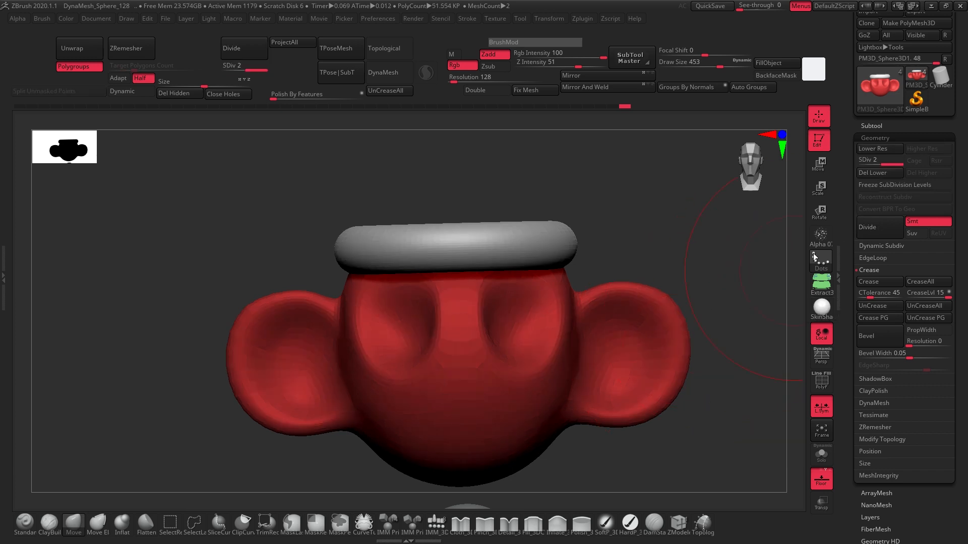
{"action": "left_click", "coordinate": [874, 228]}
{"action": "left_click", "coordinate": [873, 227]}
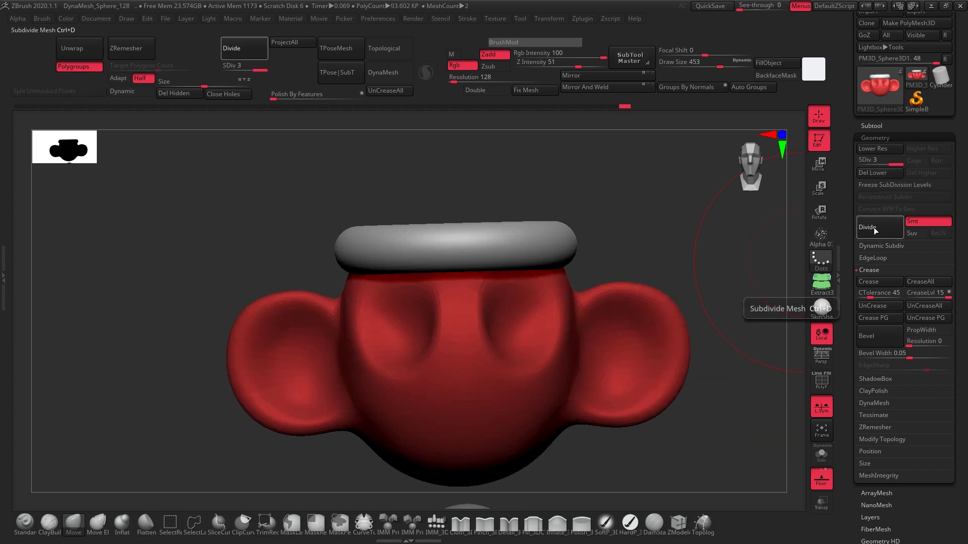
Delete the lower subdivision levels and convert the merged head and ring to a DynaMesh at resolution 128
{"action": "left_click_drag", "start_coordinate": [687, 440], "coordinate": [678, 440]}
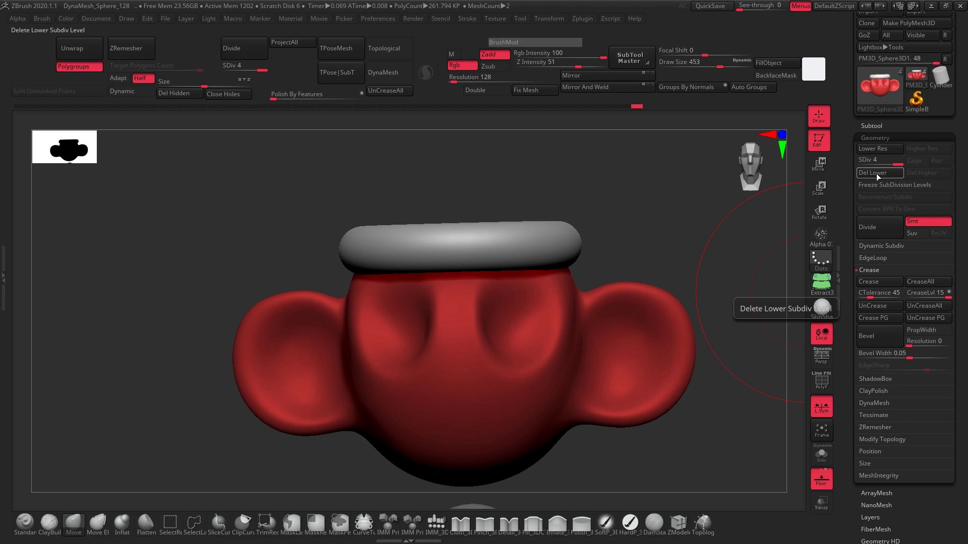
{"action": "left_click", "coordinate": [876, 174]}
{"action": "key", "text": "shift+f"}
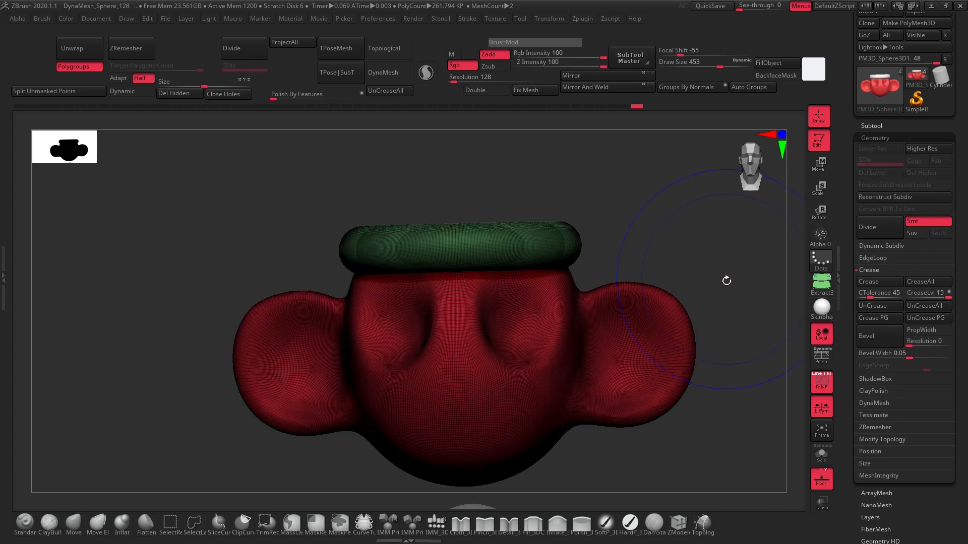
{"action": "key", "text": "shift+f"}
{"action": "left_click", "coordinate": [390, 83]}
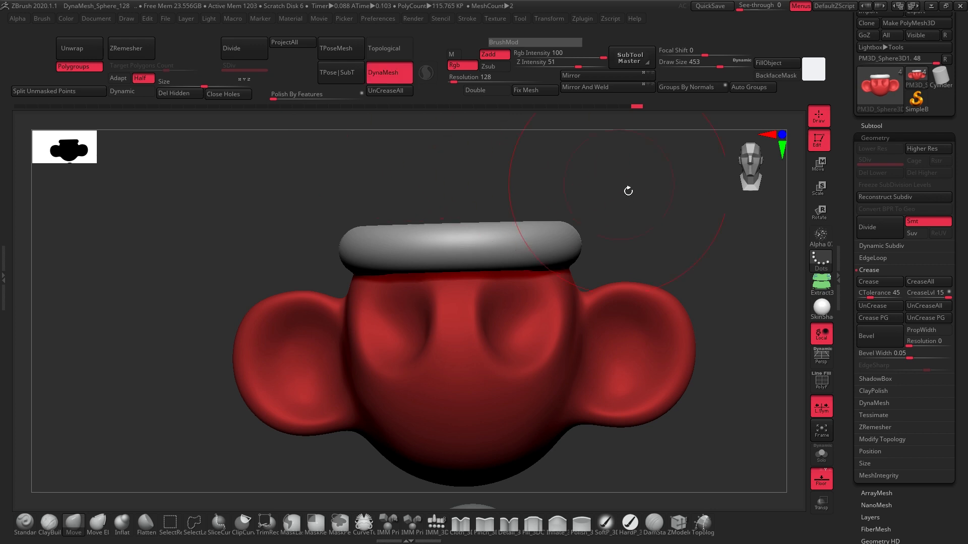
Blend the ring into the head by inflating the seam with the Inflat brush, updating the DynaMesh and smoothing it
{"action": "left_click_drag", "start_coordinate": [627, 190], "coordinate": [484, 395]}
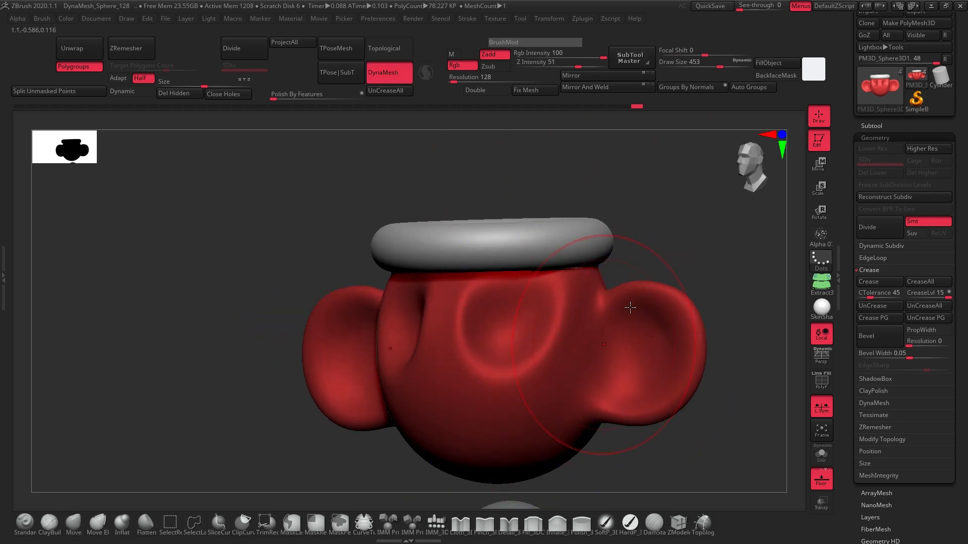
{"action": "right_click_drag", "start_coordinate": [629, 307], "coordinate": [600, 247]}
{"action": "mouse_move", "coordinate": [567, 323]}
{"action": "left_mouse_down", "text": "shift"}
{"action": "mouse_move", "coordinate": [499, 300]}
{"action": "mouse_move", "coordinate": [560, 318]}
{"action": "mouse_move", "coordinate": [584, 343]}
{"action": "left_mouse_up", "text": "shift"}
{"action": "right_click_drag", "start_coordinate": [592, 357], "coordinate": [575, 275], "text": "ctrl"}
{"action": "right_click_drag", "start_coordinate": [662, 306], "coordinate": [670, 285]}
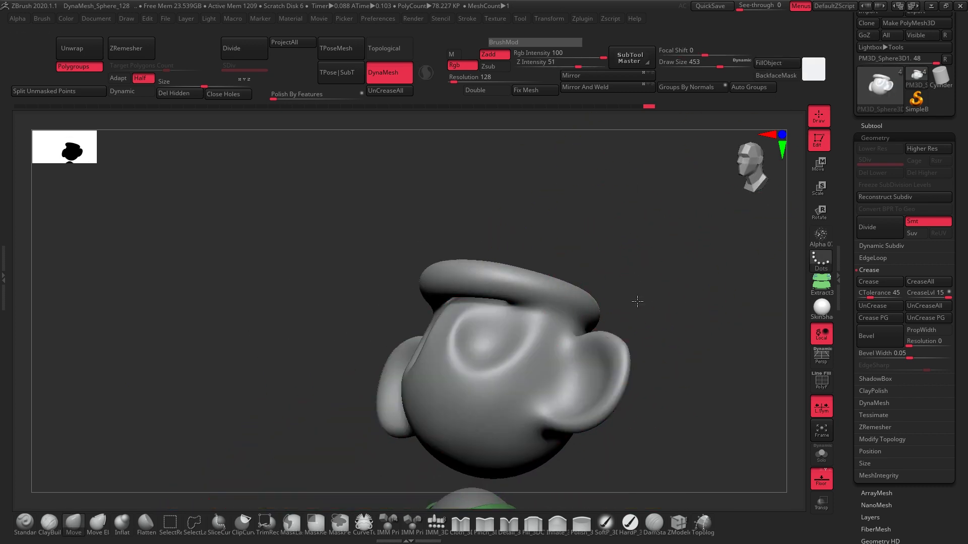
{"action": "right_click_drag", "start_coordinate": [639, 300], "coordinate": [618, 247], "text": "ctrl"}
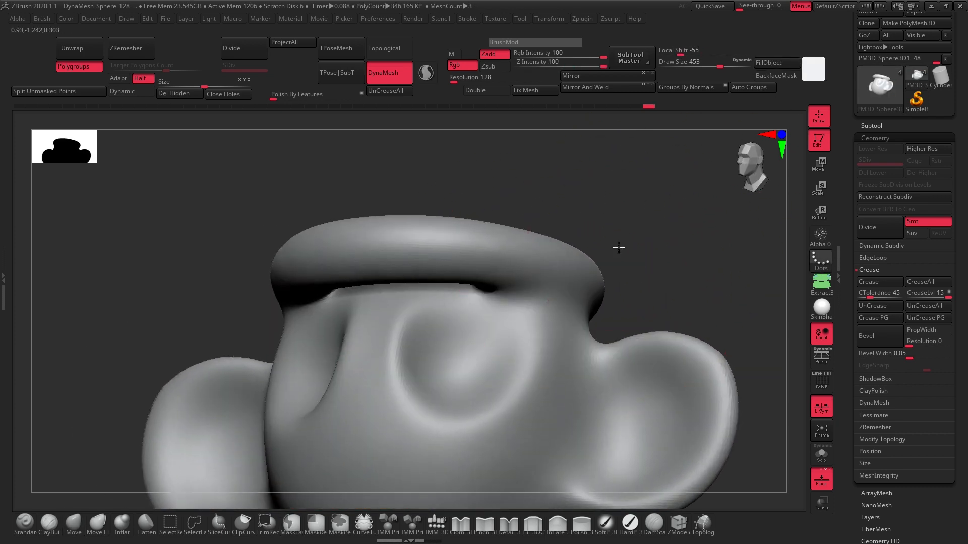
{"action": "left_click", "coordinate": [122, 525]}
{"action": "mouse_move", "coordinate": [463, 279]}
{"action": "left_mouse_down"}
{"action": "mouse_move", "coordinate": [388, 291]}
{"action": "mouse_move", "coordinate": [421, 292]}
{"action": "left_mouse_up"}
{"action": "right_click_drag", "start_coordinate": [624, 247], "coordinate": [673, 243]}
{"action": "left_click_drag", "start_coordinate": [670, 242], "coordinate": [693, 265], "text": "ctrl"}
{"action": "left_click_drag", "start_coordinate": [514, 303], "coordinate": [367, 309], "text": "shift"}
{"action": "right_click_drag", "start_coordinate": [612, 343], "coordinate": [557, 257], "text": "ctrl"}
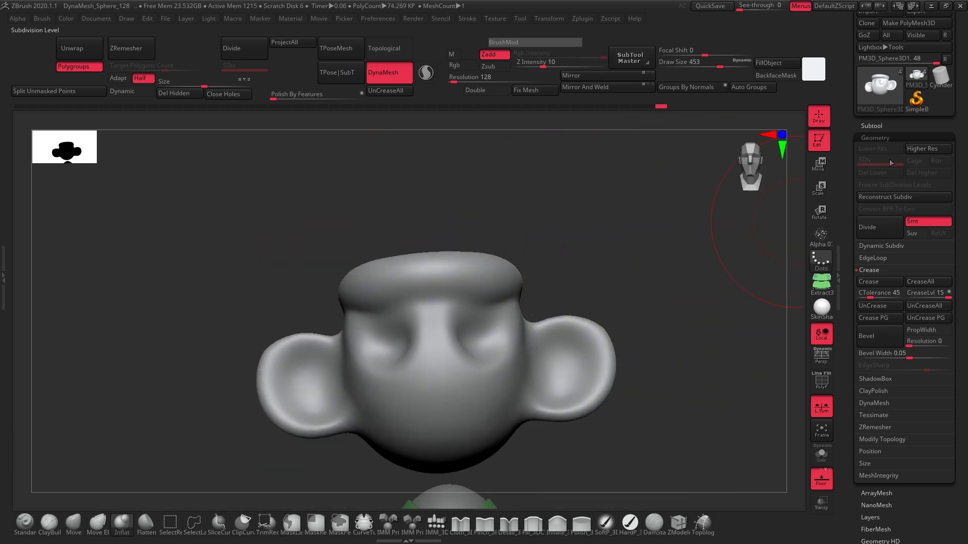
Inflate the rim and inside of one ear only with the Inflat brush, facing the head from the front
{"action": "left_click", "coordinate": [871, 126]}
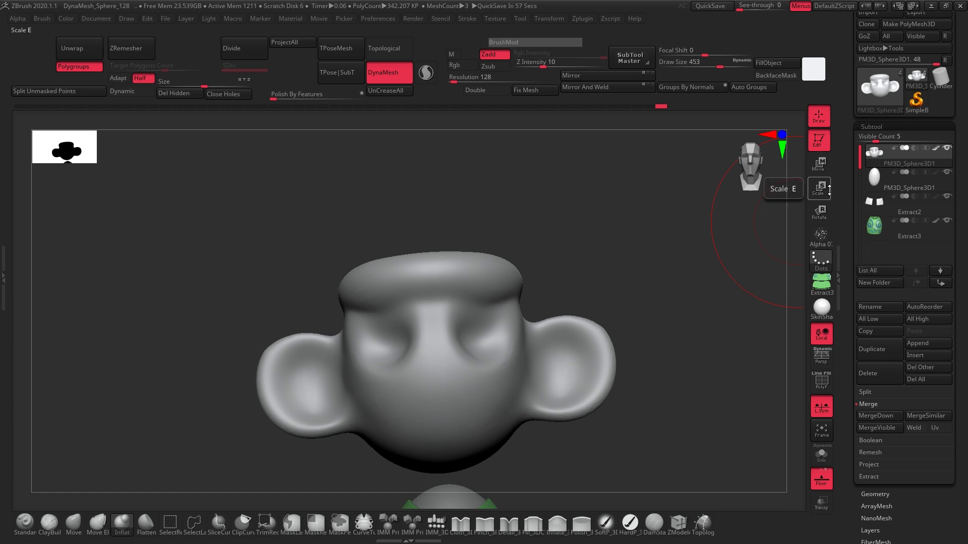
{"action": "mouse_move", "coordinate": [623, 227]}
{"action": "right_mouse_down"}
{"action": "mouse_move", "coordinate": [561, 237]}
{"action": "mouse_move", "coordinate": [563, 247]}
{"action": "right_mouse_up"}
{"action": "left_click_drag", "start_coordinate": [577, 299], "coordinate": [592, 273]}
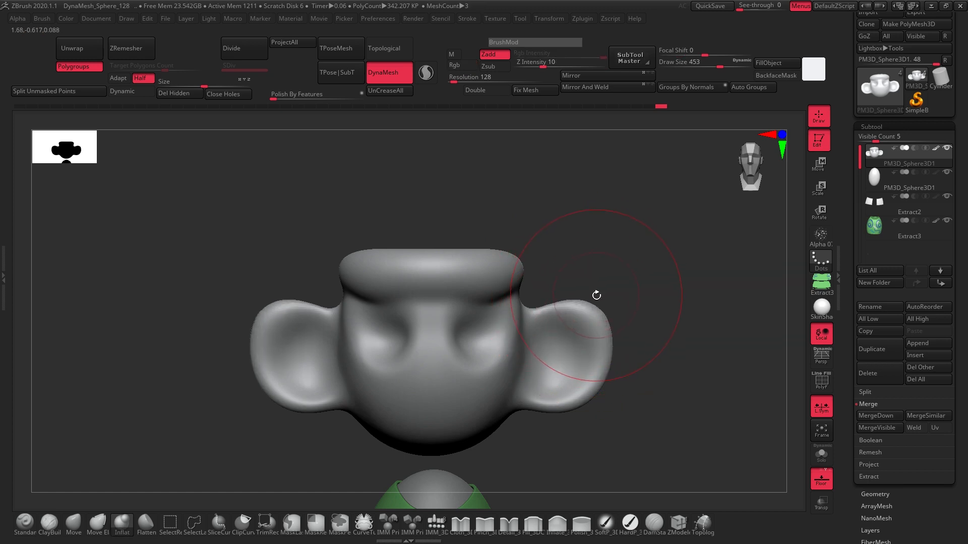
{"action": "mouse_move", "coordinate": [589, 308]}
{"action": "left_mouse_down"}
{"action": "mouse_move", "coordinate": [596, 391]}
{"action": "mouse_move", "coordinate": [570, 393]}
{"action": "left_mouse_up"}
{"action": "mouse_move", "coordinate": [521, 366]}
{"action": "left_mouse_down"}
{"action": "mouse_move", "coordinate": [570, 303]}
{"action": "mouse_move", "coordinate": [607, 370]}
{"action": "left_mouse_up"}
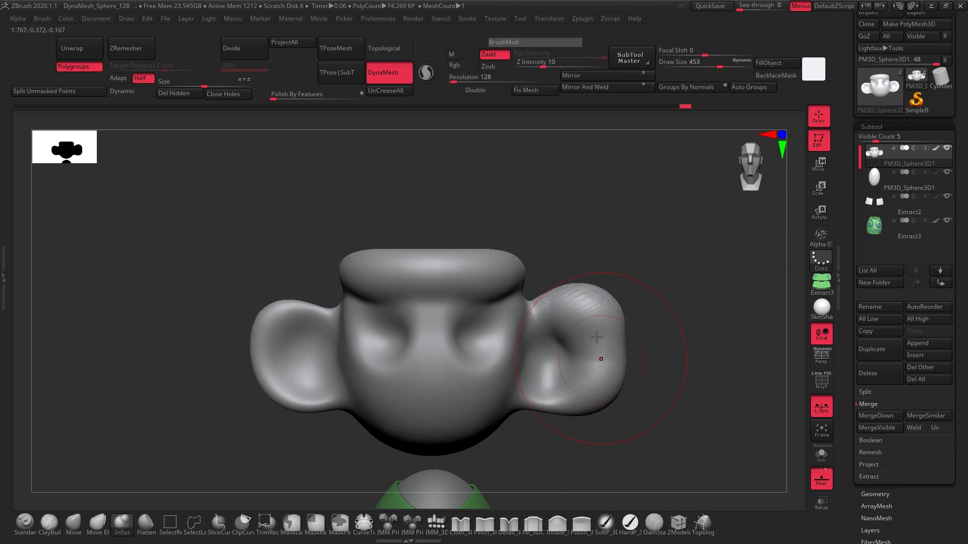
Flip the head back and forth with Mirror and turn off local symmetry
{"action": "left_click", "coordinate": [587, 78]}
{"action": "left_click", "coordinate": [595, 76]}
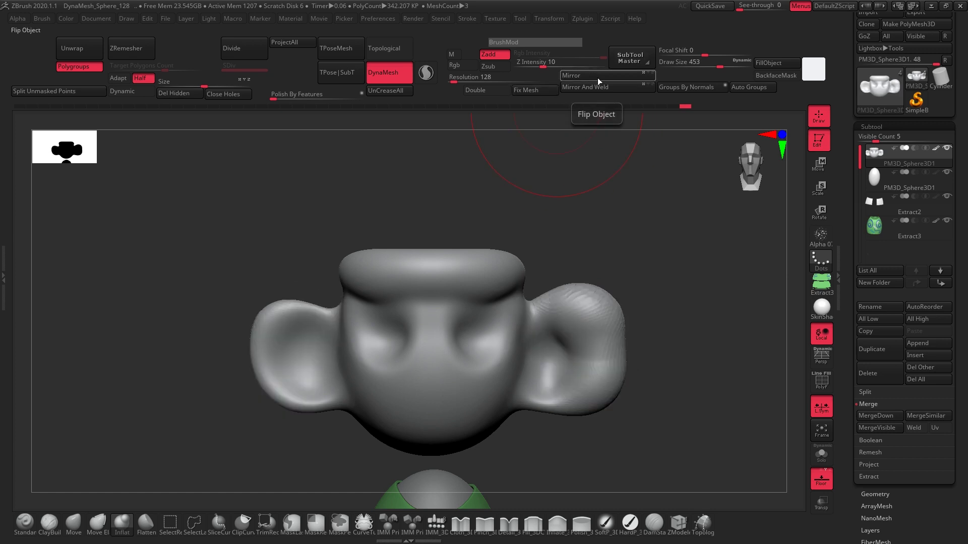
{"action": "left_click", "coordinate": [598, 77]}
{"action": "left_click", "coordinate": [600, 75]}
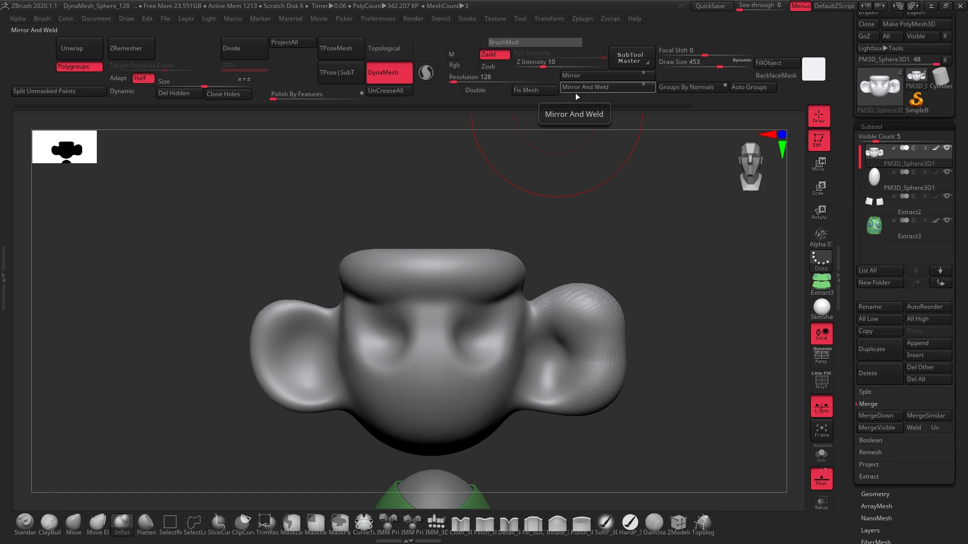
{"action": "left_click", "coordinate": [814, 411]}
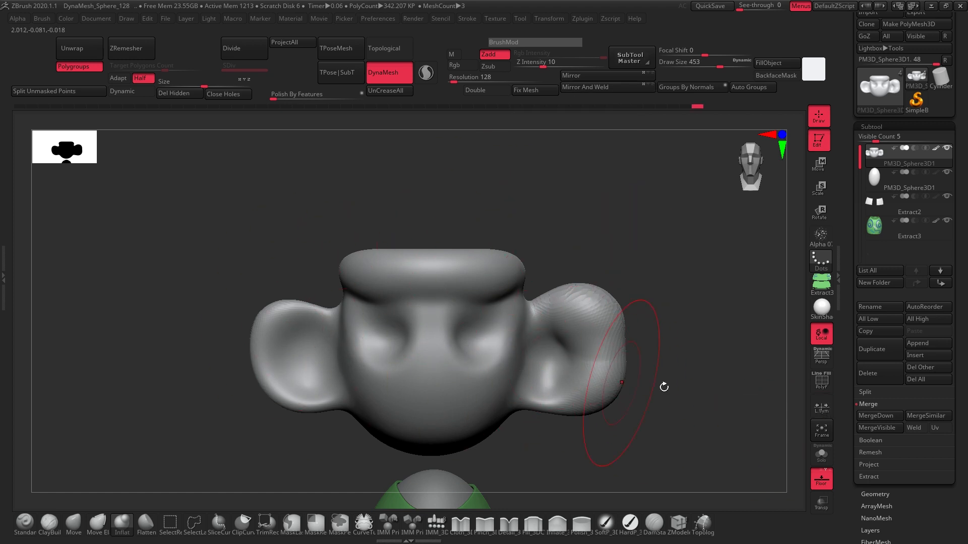
Try Mirror And Weld on the head with its asymmetrical ears and undo it
{"action": "left_click", "coordinate": [594, 88]}
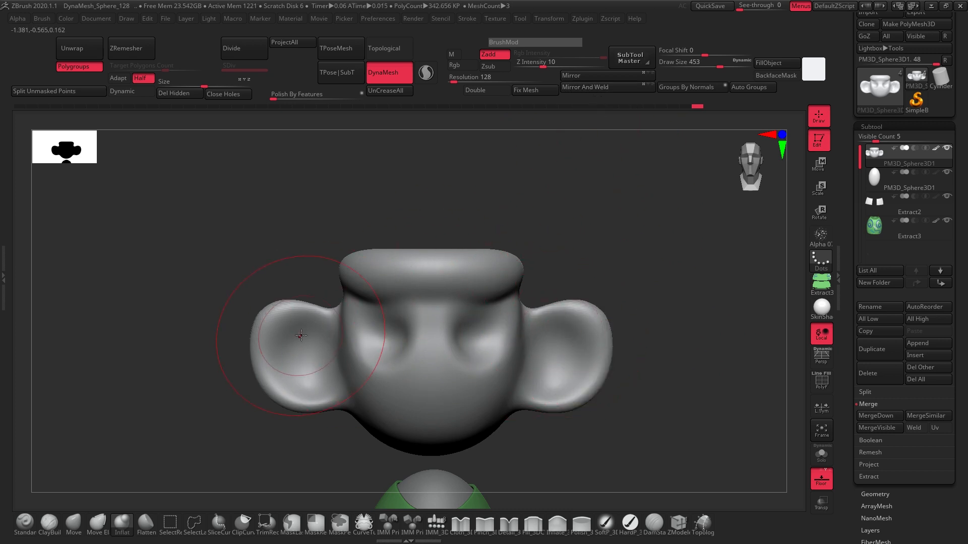
{"action": "key", "text": "ctrl"}
{"action": "key", "text": "ctrl+z"}
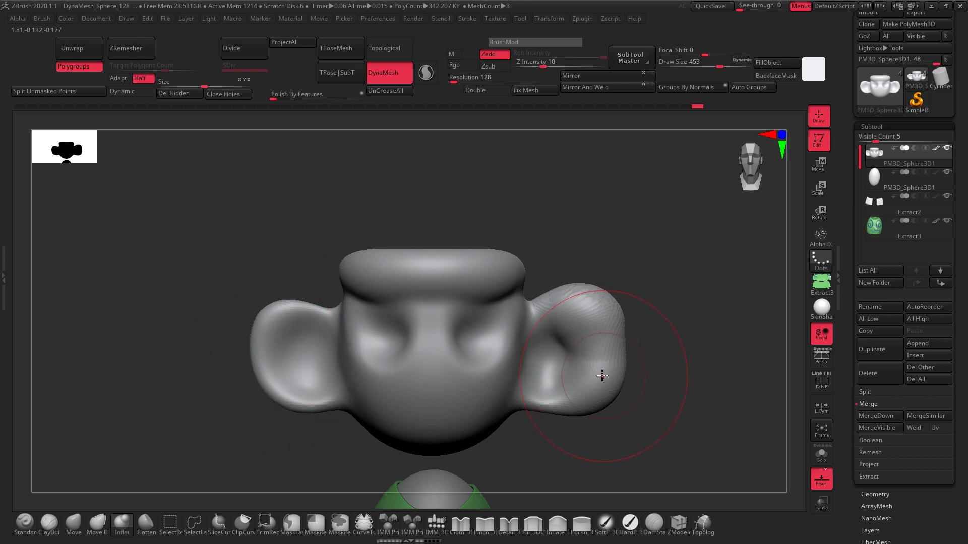
Mirror and weld the head so both ears share the inflated shape, and smooth the ears
{"action": "left_click", "coordinate": [584, 86]}
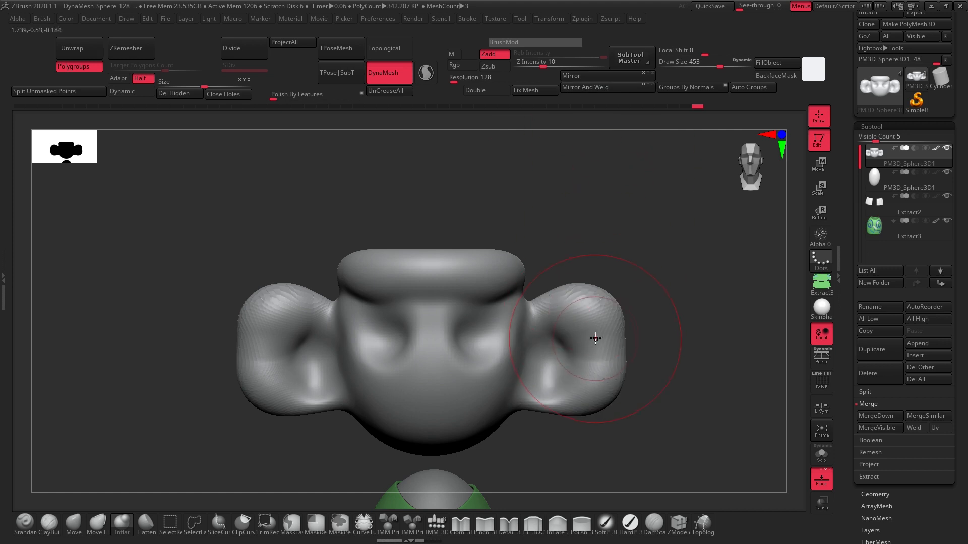
{"action": "mouse_move", "coordinate": [575, 316]}
{"action": "left_mouse_down"}
{"action": "mouse_move", "coordinate": [600, 345]}
{"action": "mouse_move", "coordinate": [630, 332]}
{"action": "mouse_move", "coordinate": [610, 313]}
{"action": "mouse_move", "coordinate": [573, 321]}
{"action": "left_mouse_up"}
{"action": "left_click_drag", "start_coordinate": [591, 363], "coordinate": [589, 367], "text": "shift"}
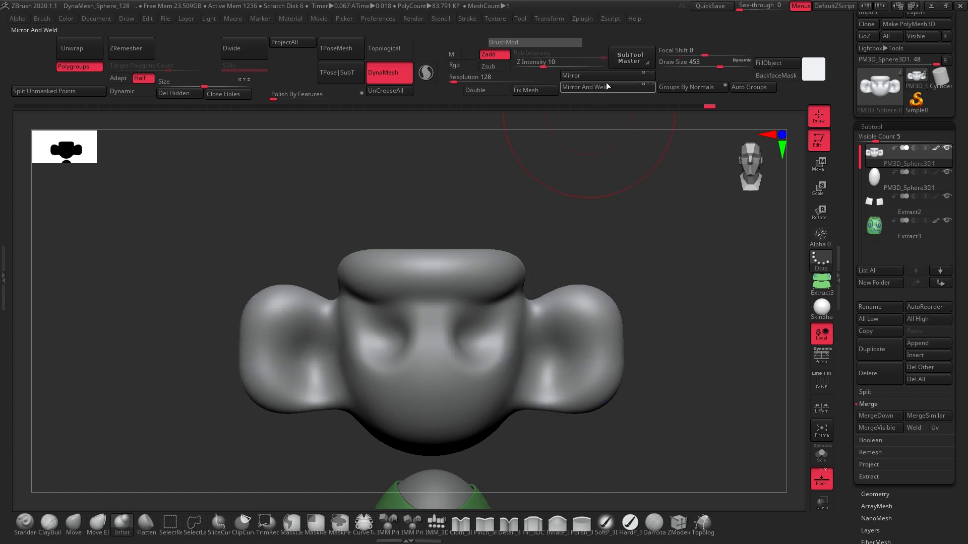
Select the egg-shaped body subtool and insert a symmetrical pair of Cylinder insert meshes as arms at its shoulders
{"action": "right_click_drag", "start_coordinate": [663, 368], "coordinate": [630, 344], "text": "alt"}
{"action": "right_click_drag", "start_coordinate": [641, 387], "coordinate": [587, 389], "text": "alt"}
{"action": "mouse_move", "coordinate": [587, 389]}
{"action": "right_mouse_down", "text": "ctrl"}
{"action": "mouse_move", "coordinate": [634, 408]}
{"action": "mouse_move", "coordinate": [649, 362]}
{"action": "mouse_move", "coordinate": [630, 349]}
{"action": "mouse_move", "coordinate": [634, 391]}
{"action": "right_mouse_up", "text": "ctrl"}
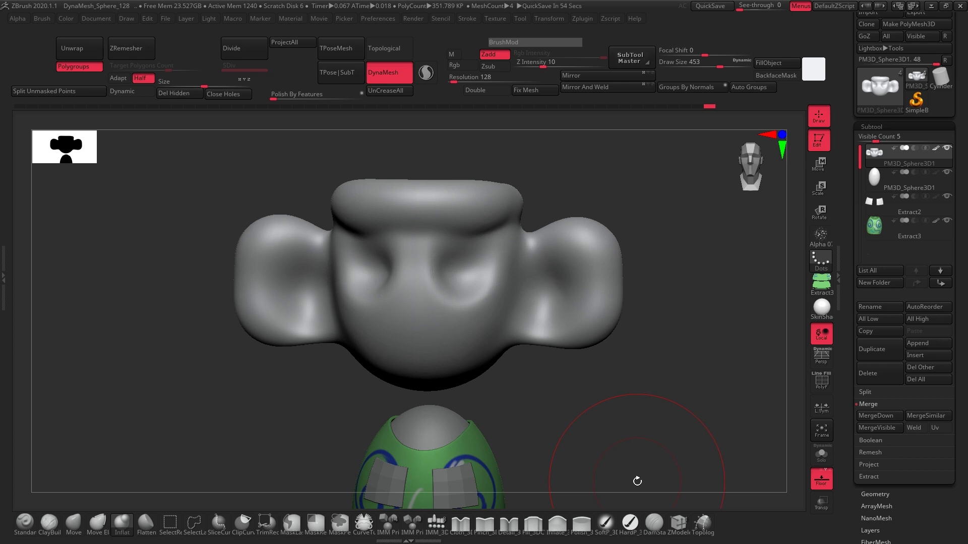
{"action": "left_click_drag", "start_coordinate": [593, 364], "coordinate": [639, 328]}
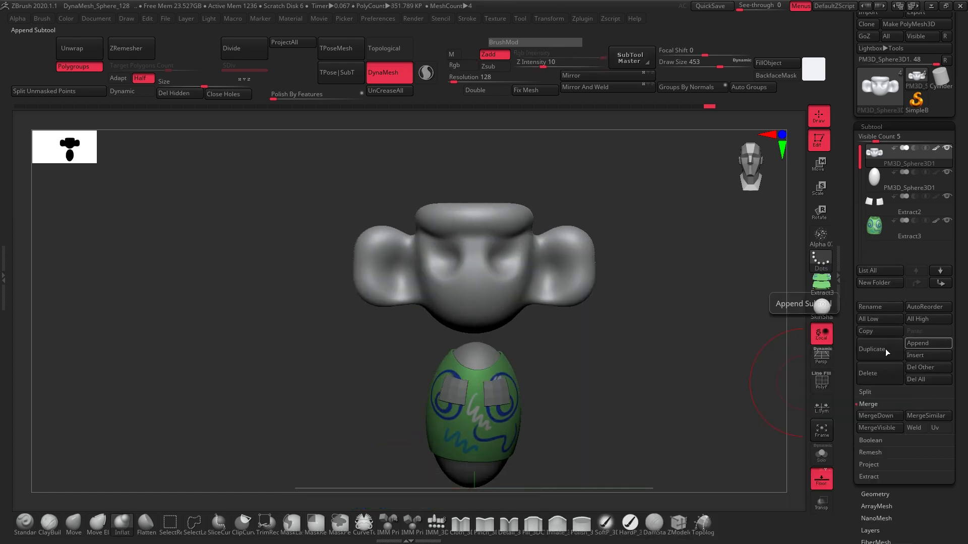
{"action": "left_click", "coordinate": [425, 529]}
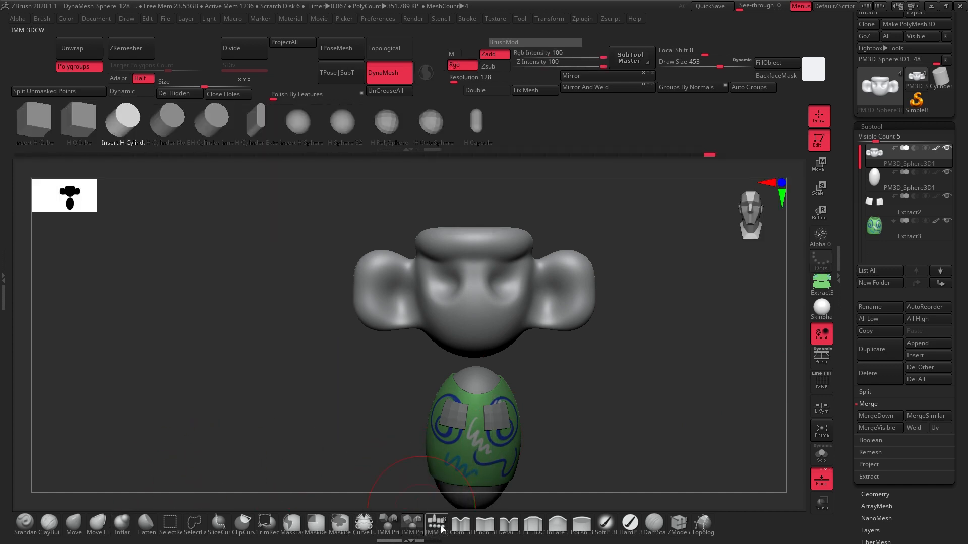
{"action": "left_click", "coordinate": [436, 524]}
{"action": "left_click", "coordinate": [309, 121]}
{"action": "left_click_drag", "start_coordinate": [615, 355], "coordinate": [495, 381]}
{"action": "left_click", "coordinate": [495, 382], "text": "alt"}
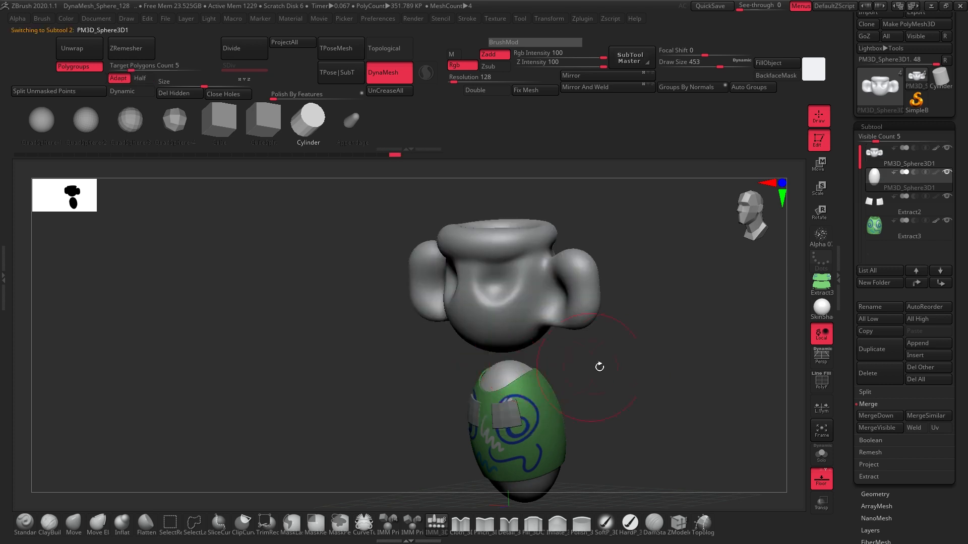
{"action": "left_click_drag", "start_coordinate": [598, 367], "coordinate": [612, 367]}
{"action": "mouse_move", "coordinate": [538, 383]}
{"action": "left_mouse_down"}
{"action": "mouse_move", "coordinate": [624, 407]}
{"action": "mouse_move", "coordinate": [575, 377]}
{"action": "left_mouse_up"}
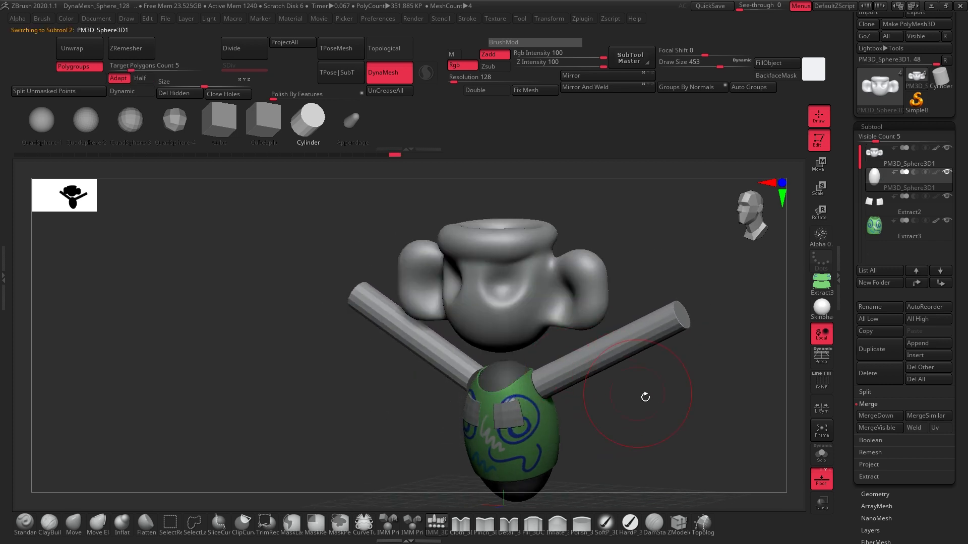
{"action": "left_click_drag", "start_coordinate": [644, 398], "coordinate": [672, 378], "text": "shift"}
Angle both cylinder arms downward from the shoulders with the gizmo and clear the body's mask
{"action": "left_click", "coordinate": [819, 165]}
{"action": "left_click_drag", "start_coordinate": [585, 342], "coordinate": [664, 316]}
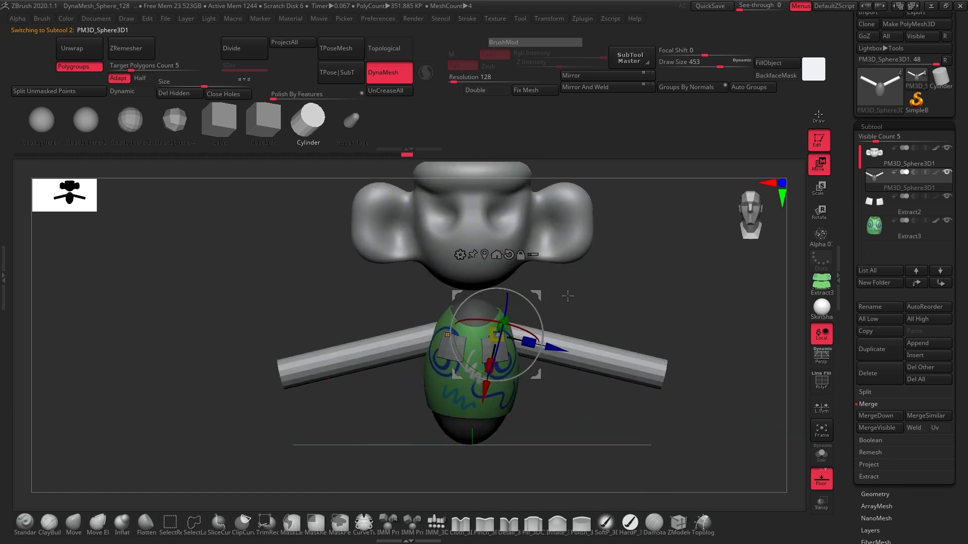
{"action": "mouse_move", "coordinate": [567, 296]}
{"action": "left_mouse_down"}
{"action": "mouse_move", "coordinate": [617, 298]}
{"action": "mouse_move", "coordinate": [596, 324]}
{"action": "left_mouse_up"}
Hide the green Extract3 shirt subtool and smooth the shoulder joints where the arms meet the body
{"action": "left_click", "coordinate": [946, 222]}
{"action": "left_click", "coordinate": [110, 524]}
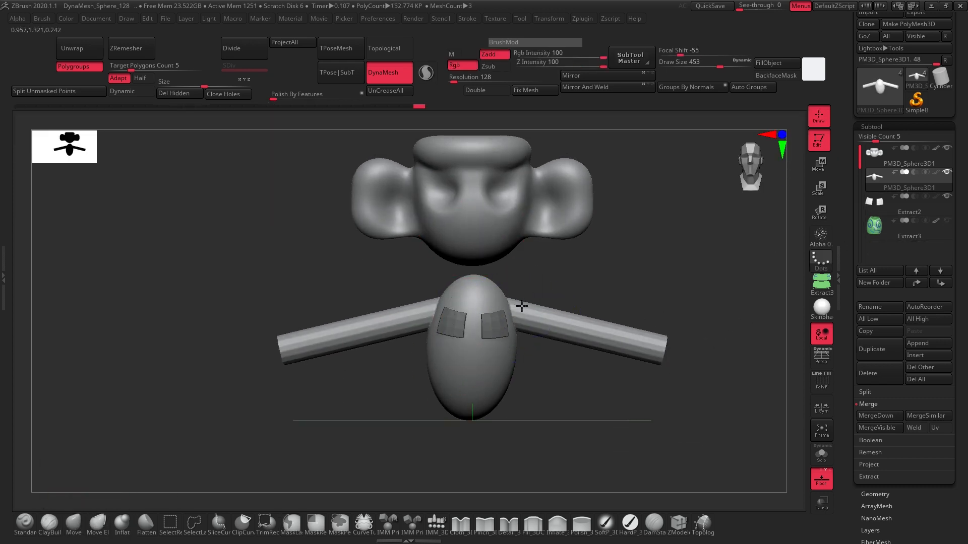
{"action": "right_click_drag", "start_coordinate": [536, 317], "coordinate": [499, 313]}
{"action": "left_click_drag", "start_coordinate": [498, 312], "coordinate": [648, 348], "text": "shift"}
{"action": "left_click_drag", "start_coordinate": [678, 275], "coordinate": [539, 285]}
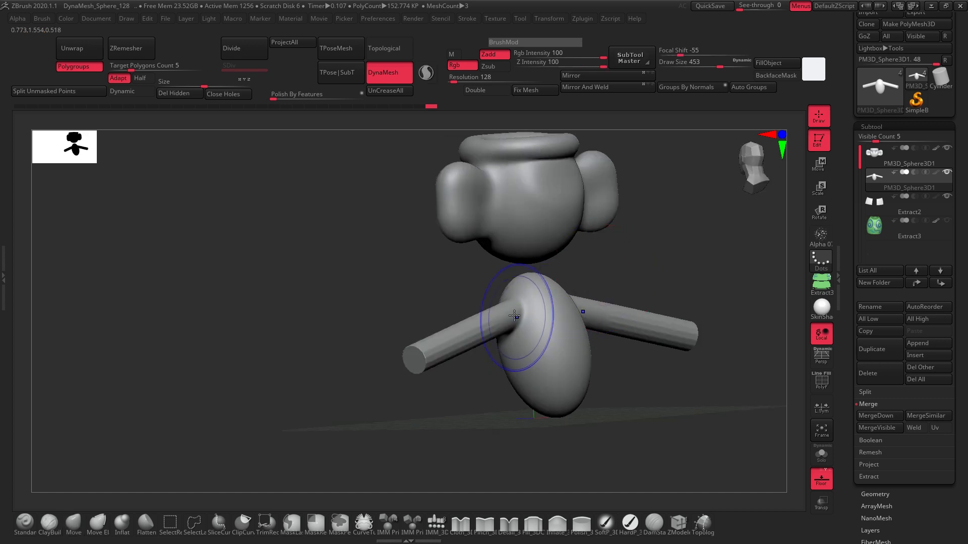
{"action": "left_click_drag", "start_coordinate": [519, 321], "coordinate": [400, 368], "text": "shift"}
{"action": "left_click_drag", "start_coordinate": [664, 414], "coordinate": [618, 395], "text": "shift"}
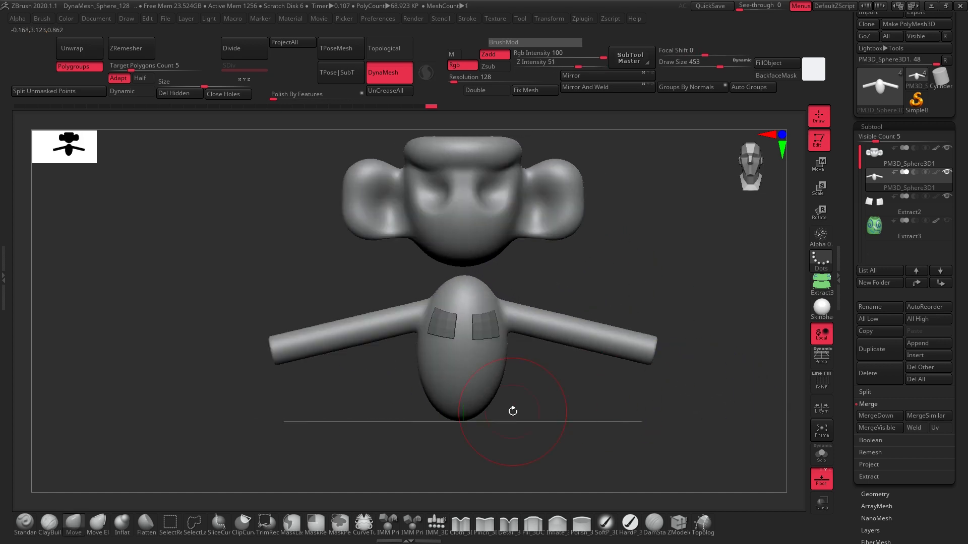